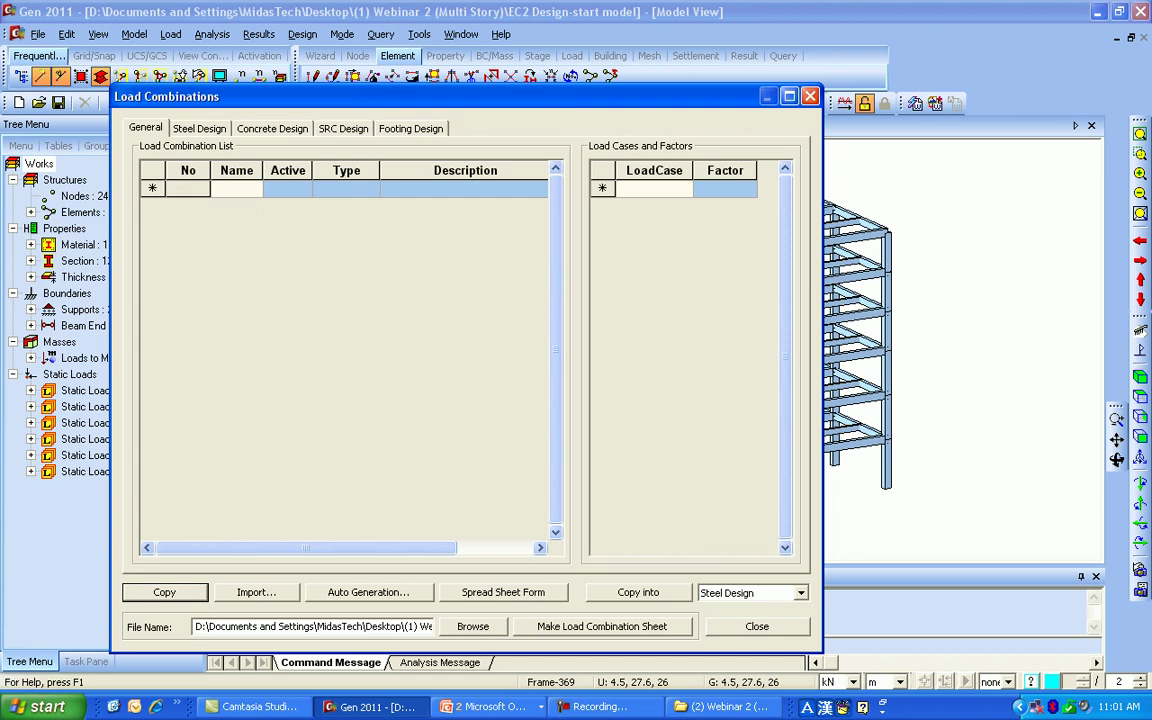
Step: Auto-generate the concrete design load combinations using the Eurocode2:04 design code
{"action": "left_click", "coordinate": [199, 128]}
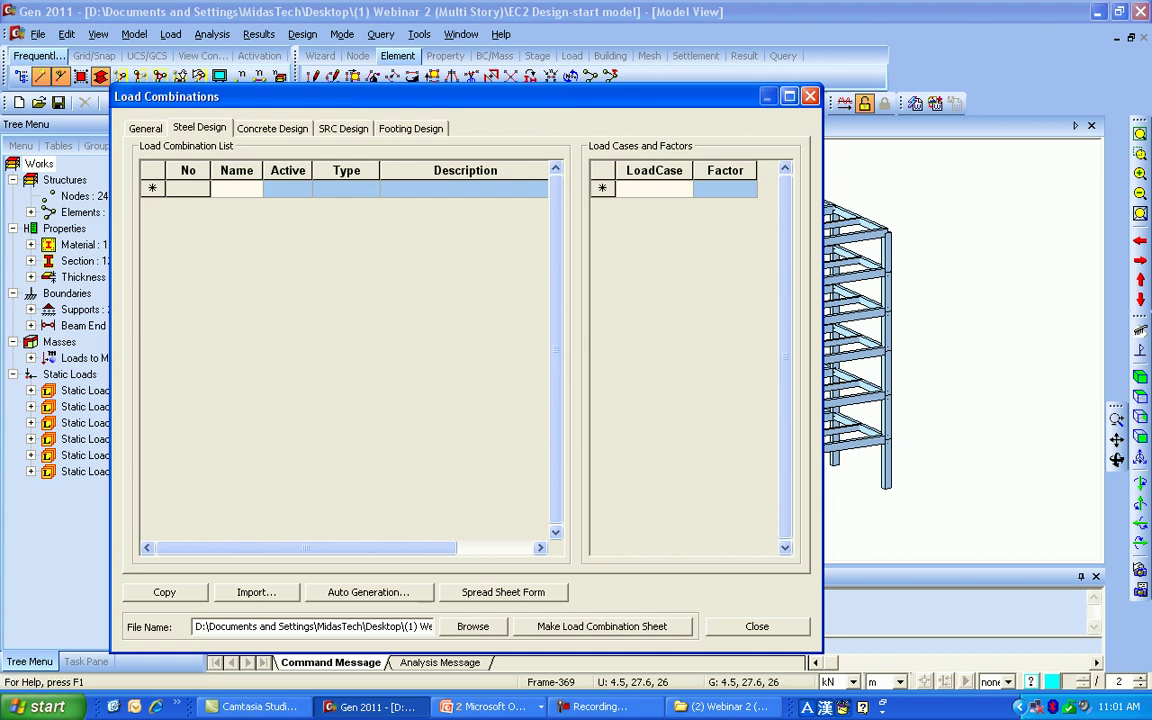
{"action": "left_click", "coordinate": [272, 128]}
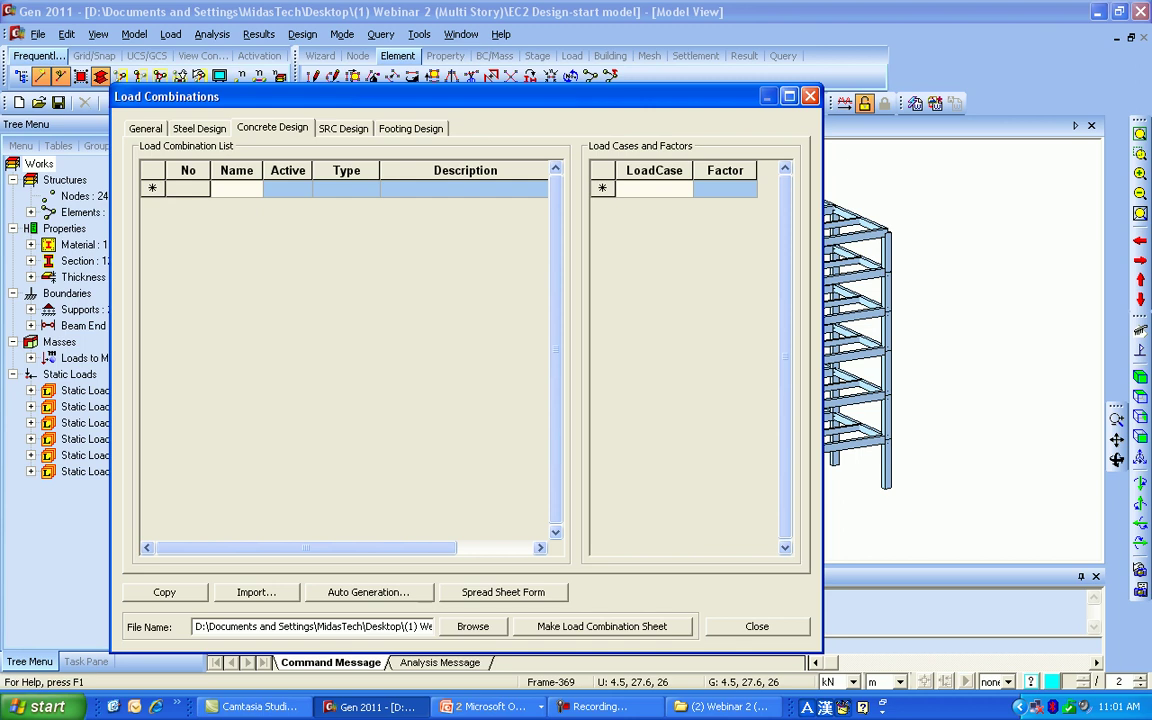
{"action": "left_click", "coordinate": [145, 128]}
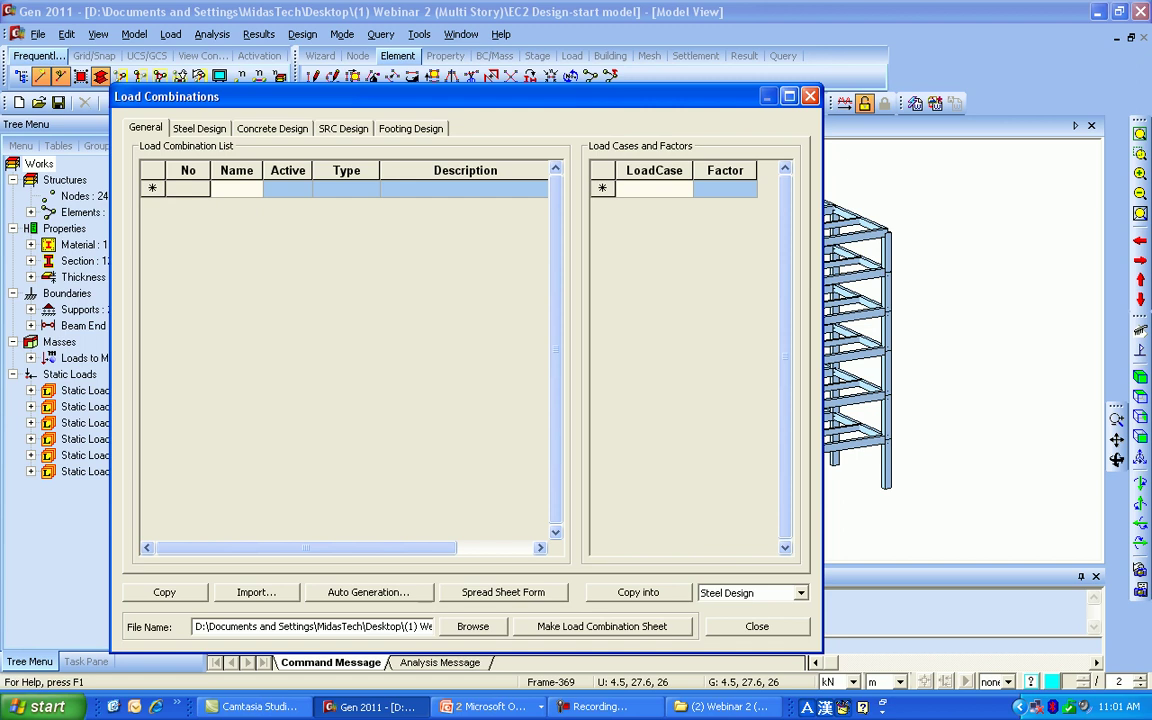
{"action": "left_click", "coordinate": [272, 128]}
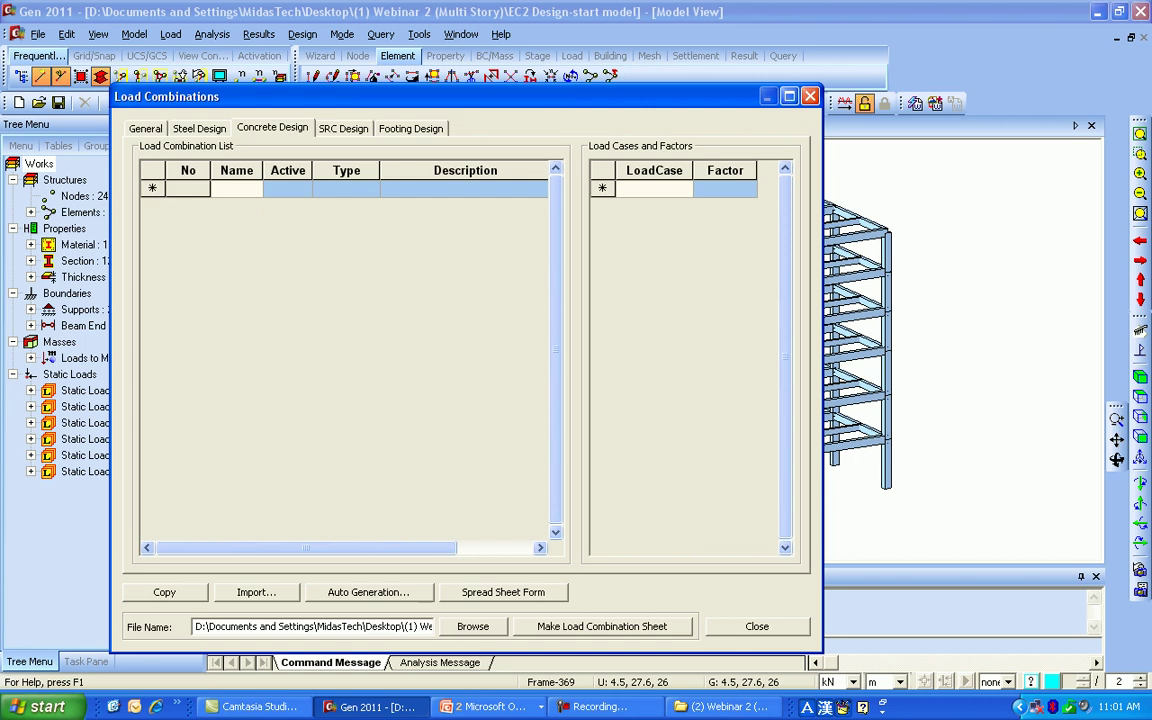
{"action": "left_click", "coordinate": [369, 592]}
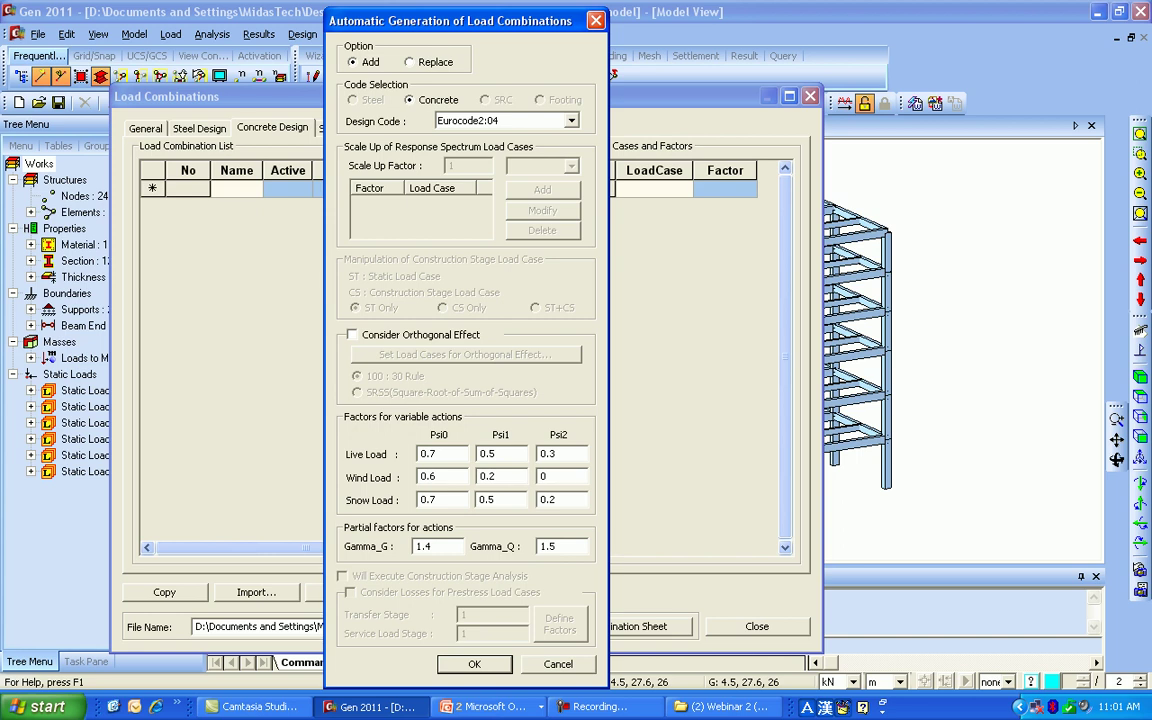
{"action": "left_click", "coordinate": [572, 121]}
{"action": "left_click", "coordinate": [572, 121]}
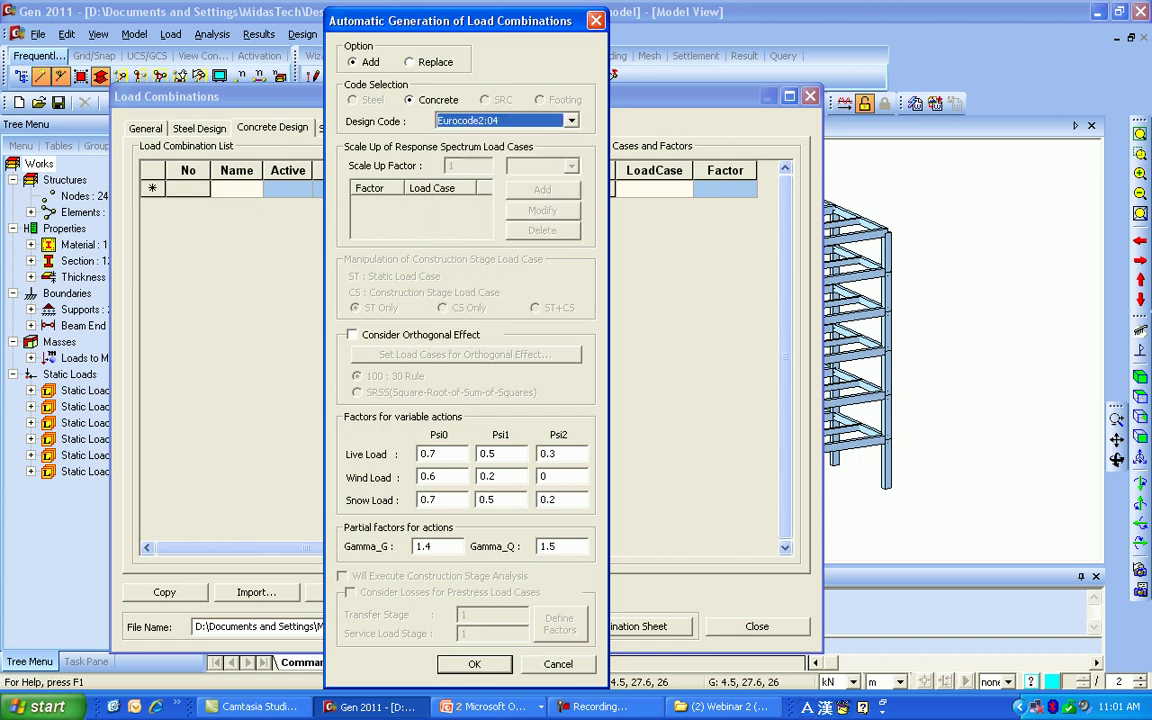
{"action": "key", "text": "Return"}
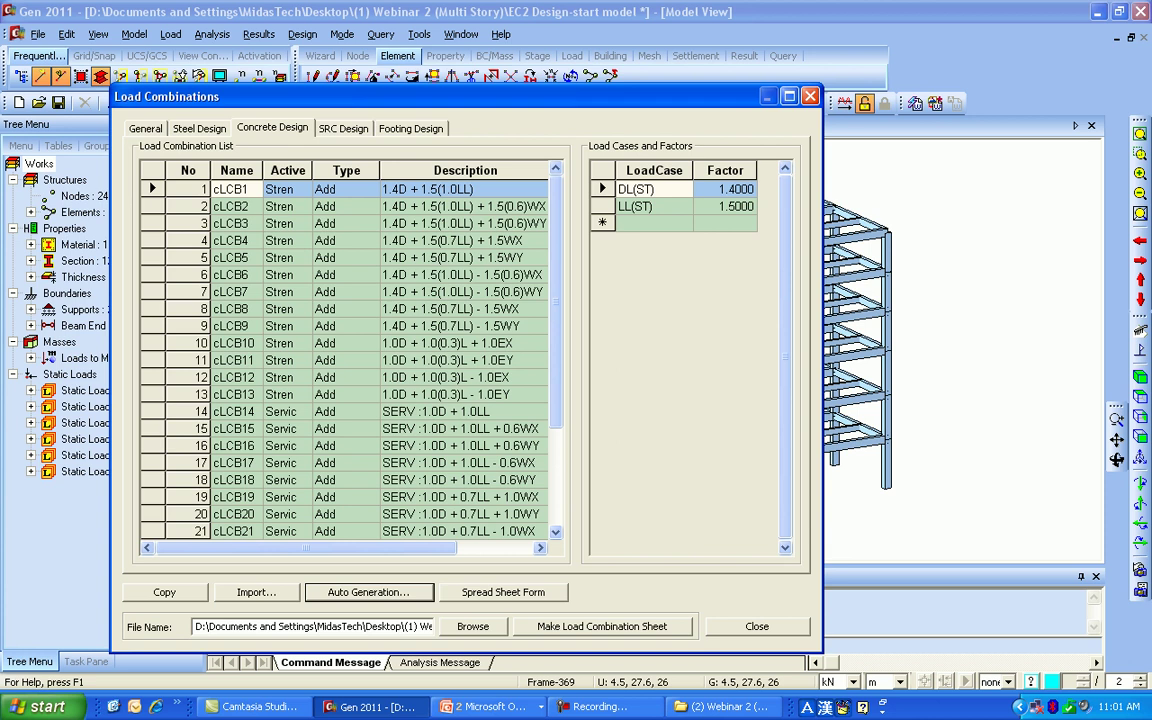
Step: Examine the descriptions, load cases and factors of the strength combinations in rows 5 to 7
{"action": "left_click", "coordinate": [460, 258]}
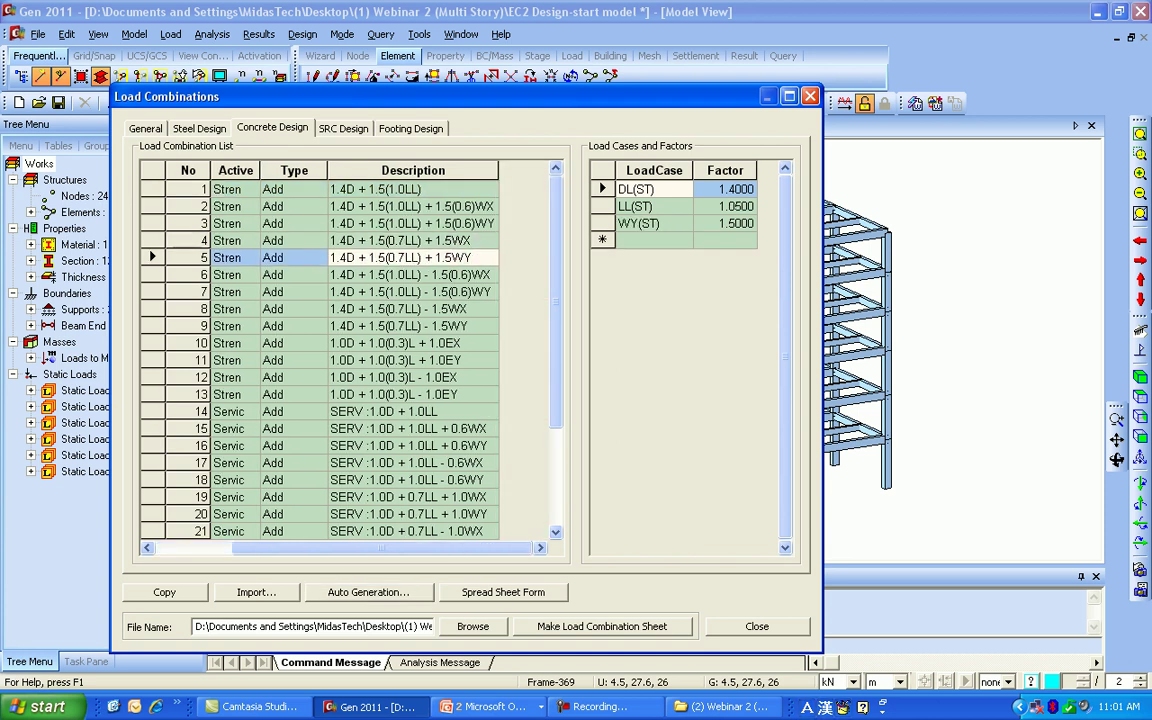
{"action": "key", "text": "Down"}
{"action": "key", "text": "Down"}
{"action": "key", "text": "Up"}
{"action": "key", "text": "Up"}
{"action": "left_click", "coordinate": [453, 273]}
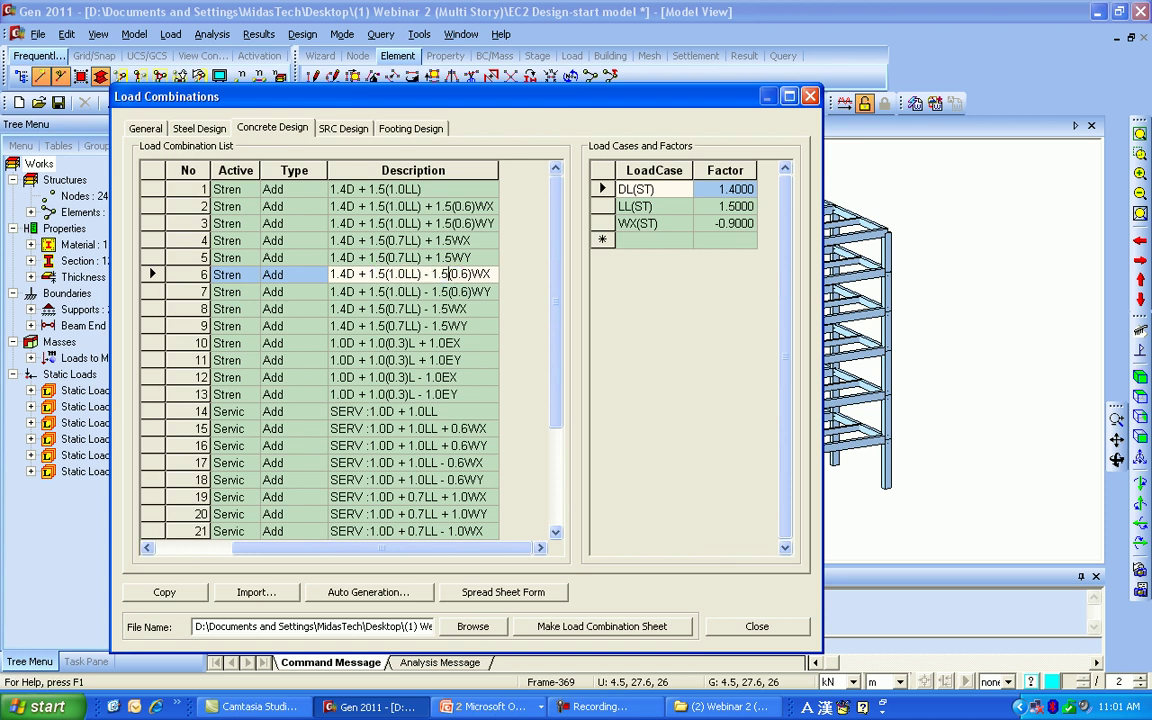
{"action": "key", "text": "BackSpace"}
{"action": "type", "text": "3"}
{"action": "key", "text": "BackSpace"}
{"action": "type", "text": "5"}
{"action": "left_click", "coordinate": [430, 291]}
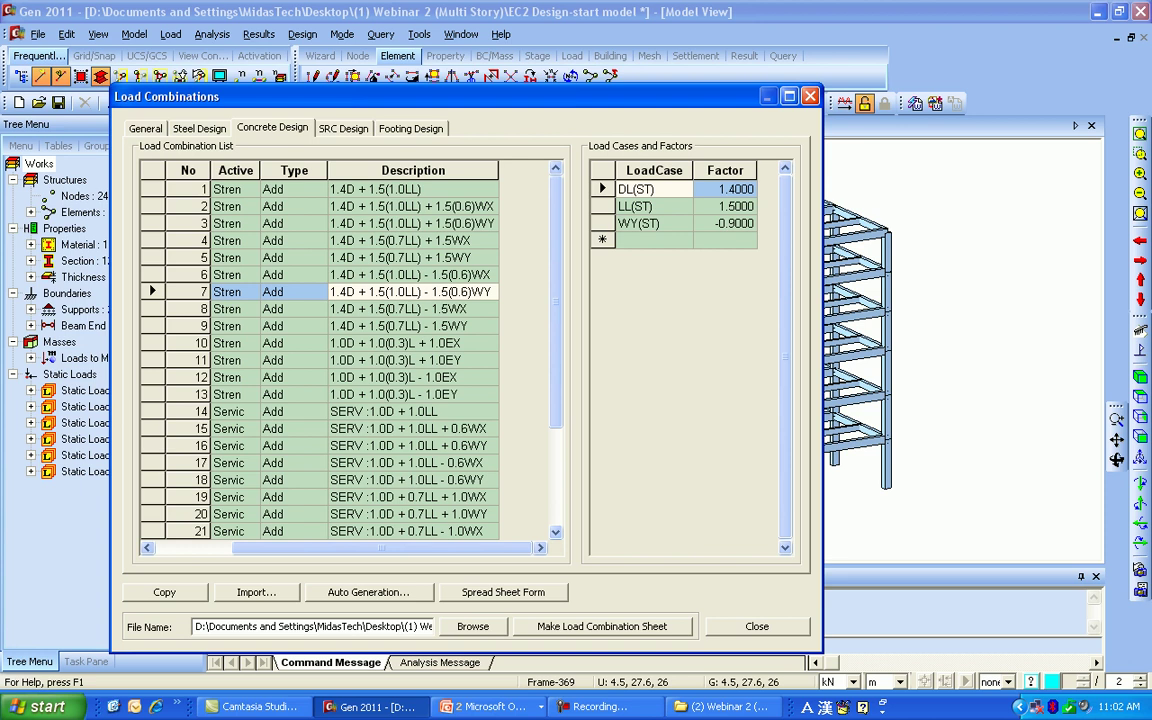
Step: Review the factors of all concrete load combinations in spreadsheet form and return to the normal form
{"action": "left_click", "coordinate": [503, 592]}
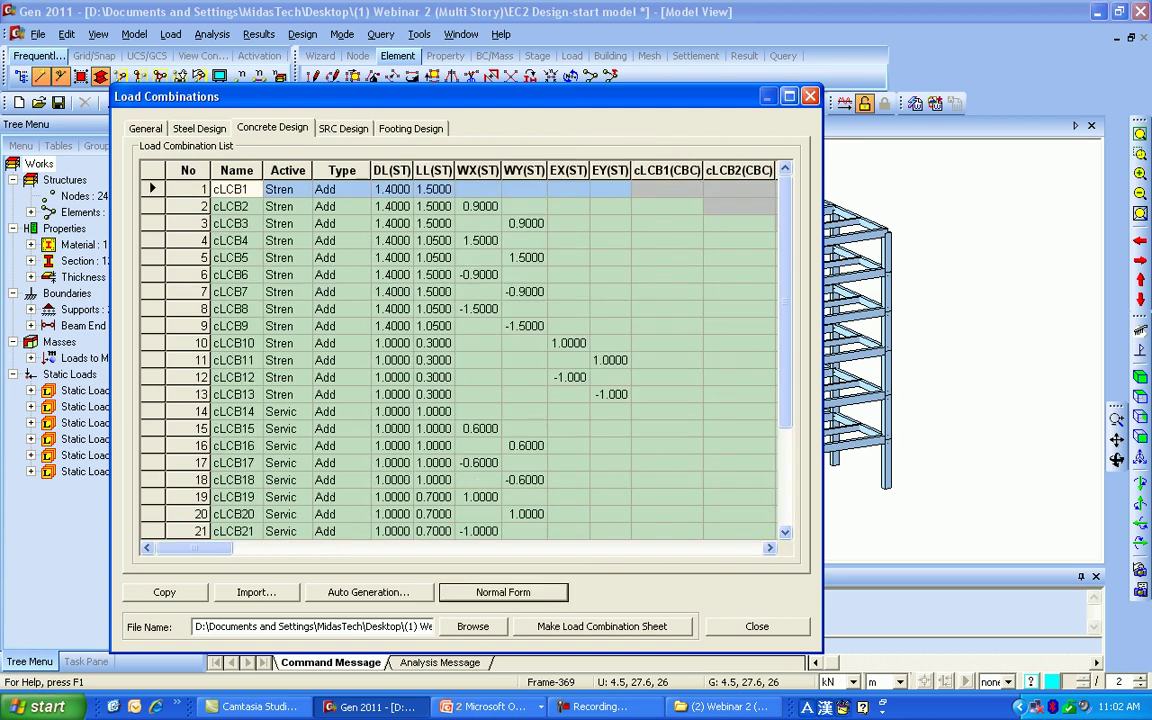
{"action": "left_click_drag", "start_coordinate": [236, 189], "coordinate": [680, 463]}
{"action": "scroll", "coordinate": [680, 455], "scroll_direction": "up", "scroll_amount": 2}
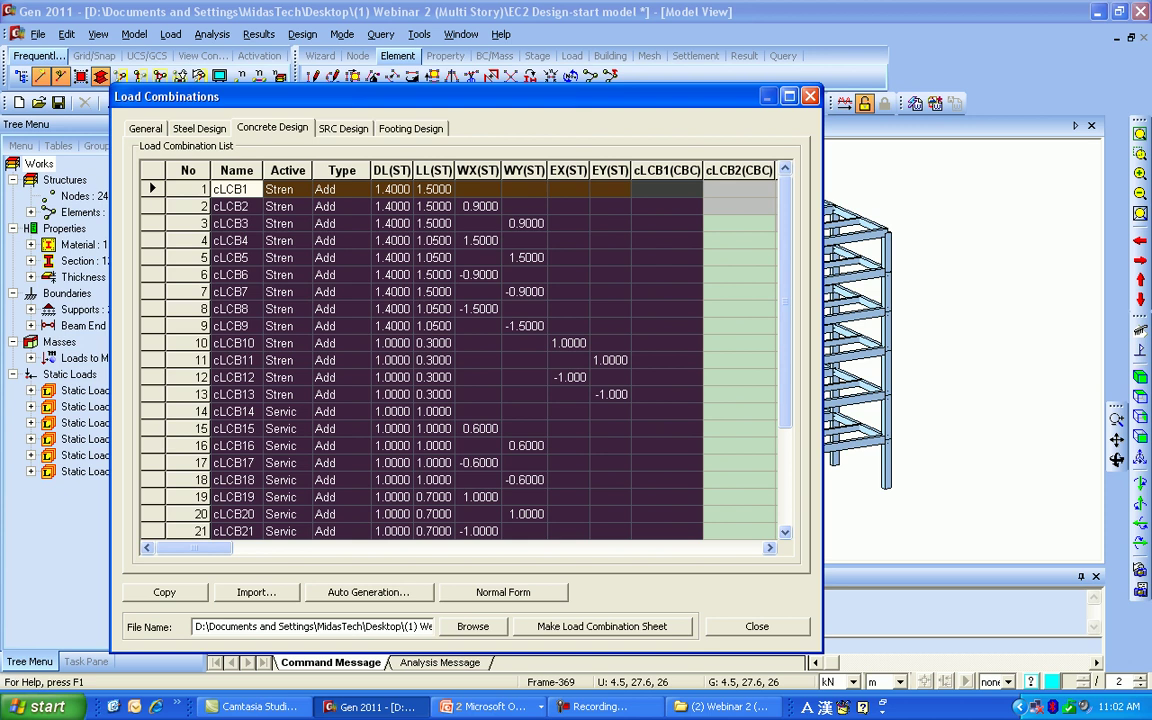
{"action": "left_click", "coordinate": [503, 592]}
Step: Close the load combinations and run the structural analysis
{"action": "left_click", "coordinate": [757, 627]}
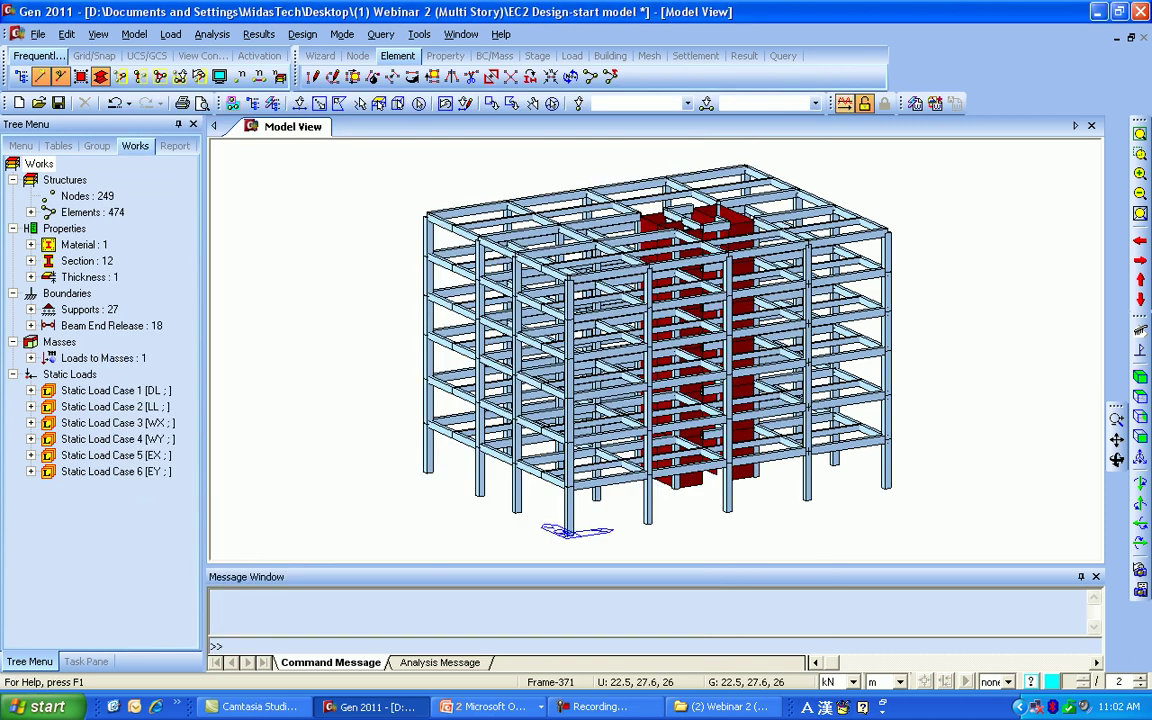
{"action": "key", "text": "F5"}
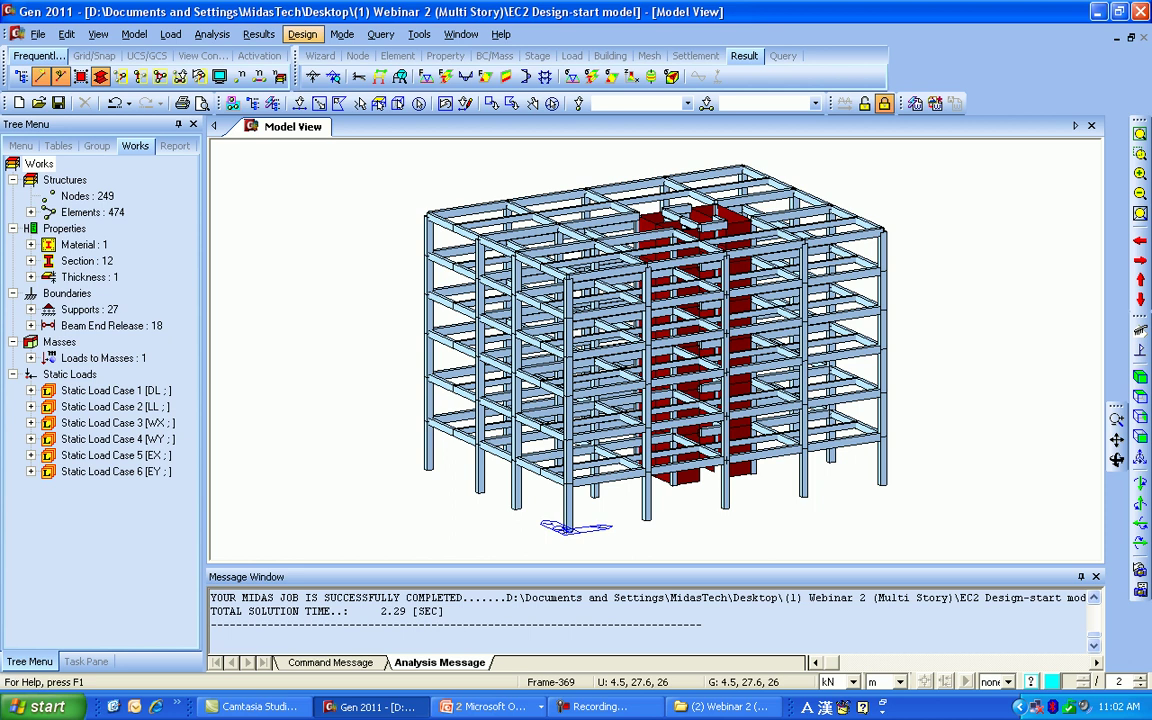
Step: Set the concrete design code to Eurocode2:04 with the Recommended national annex and EC8:04 capacity design off
{"action": "left_click", "coordinate": [302, 34]}
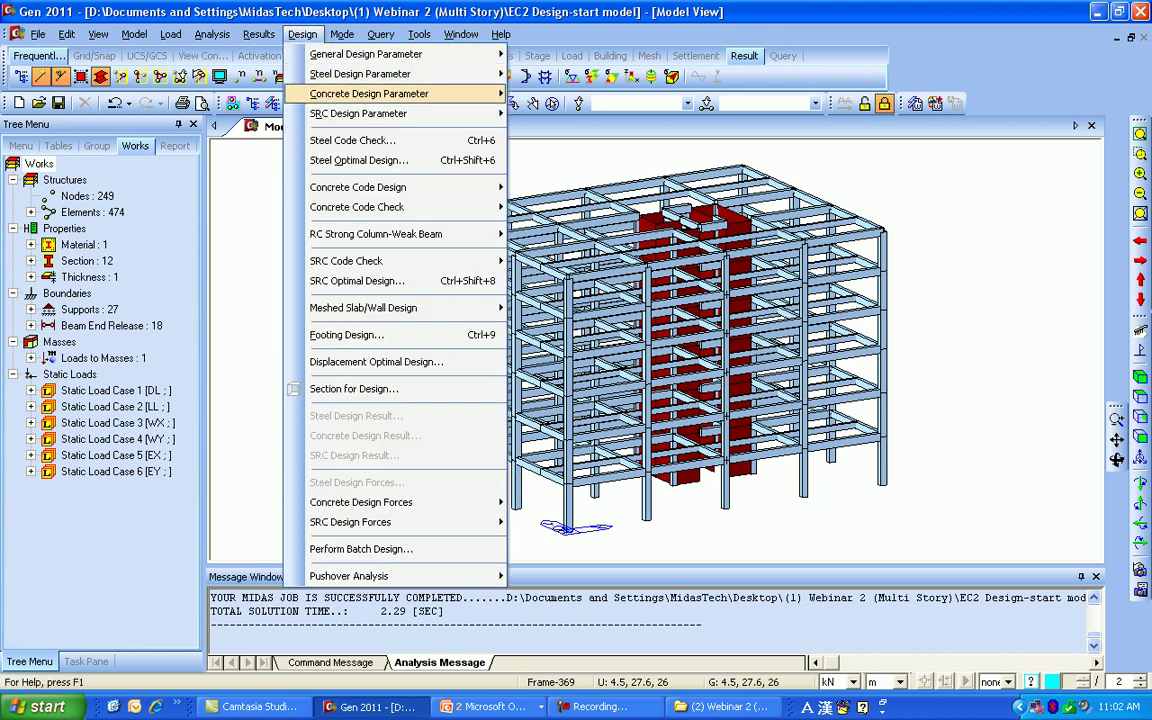
{"action": "mouse_move", "coordinate": [369, 93]}
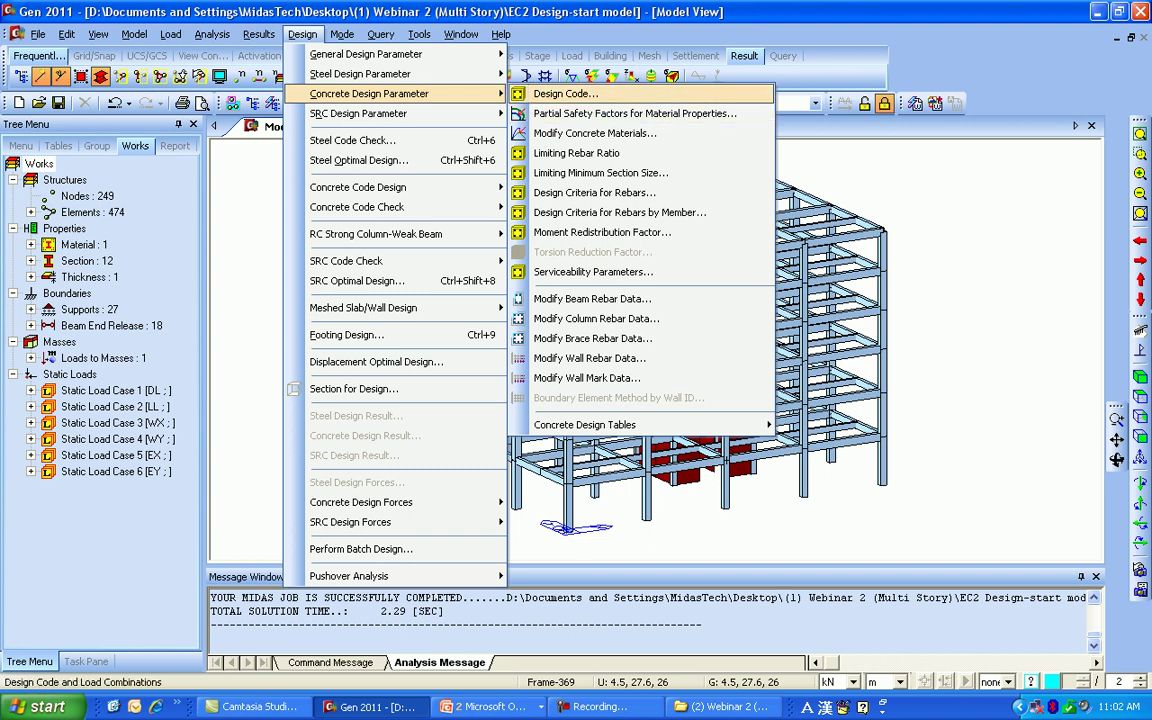
{"action": "left_click", "coordinate": [565, 93]}
{"action": "left_click", "coordinate": [619, 278]}
{"action": "left_click", "coordinate": [555, 303]}
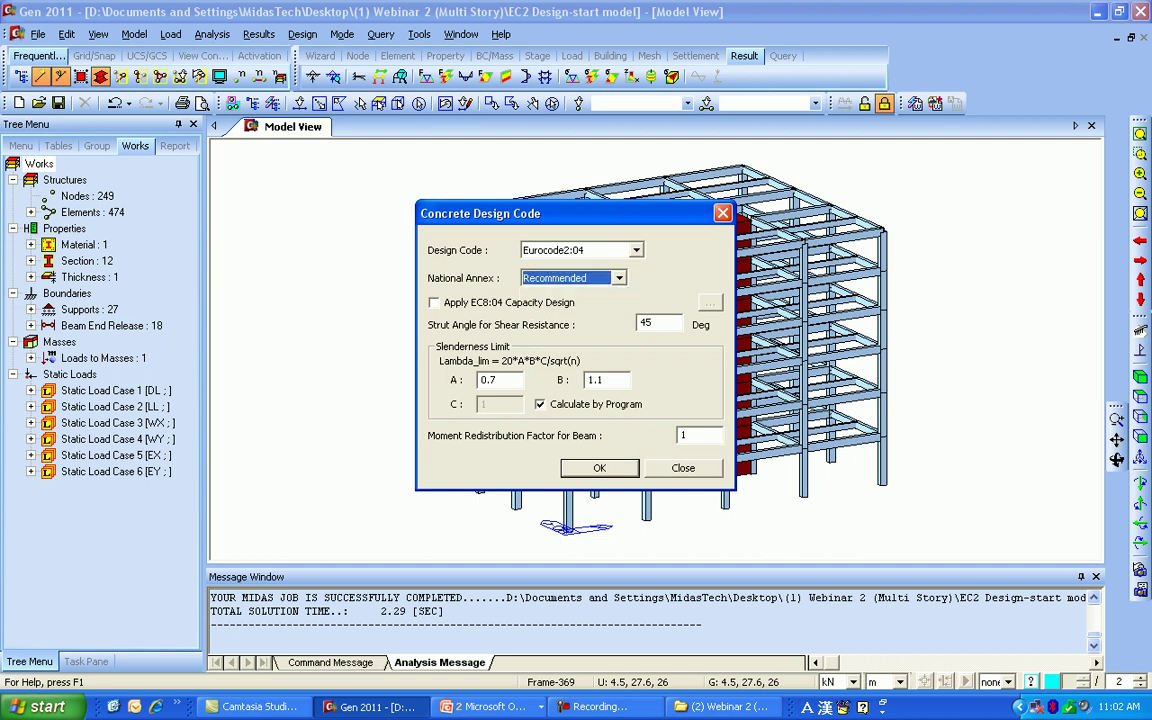
{"action": "left_click", "coordinate": [580, 250]}
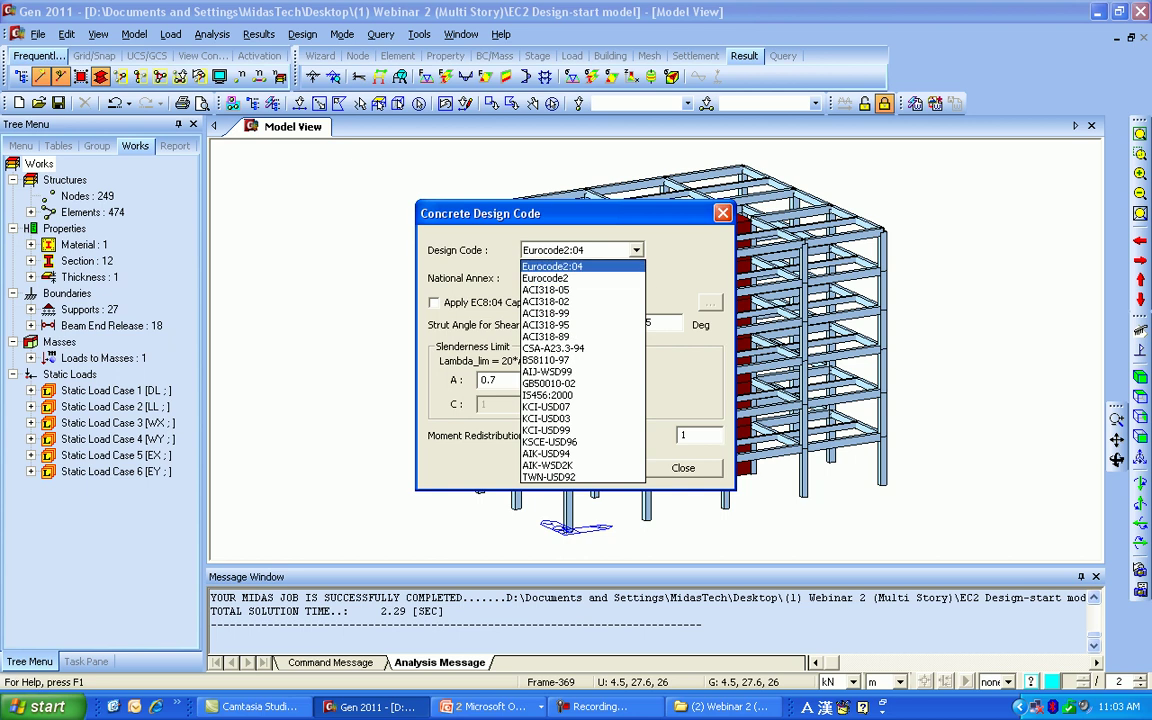
{"action": "left_click", "coordinate": [552, 267]}
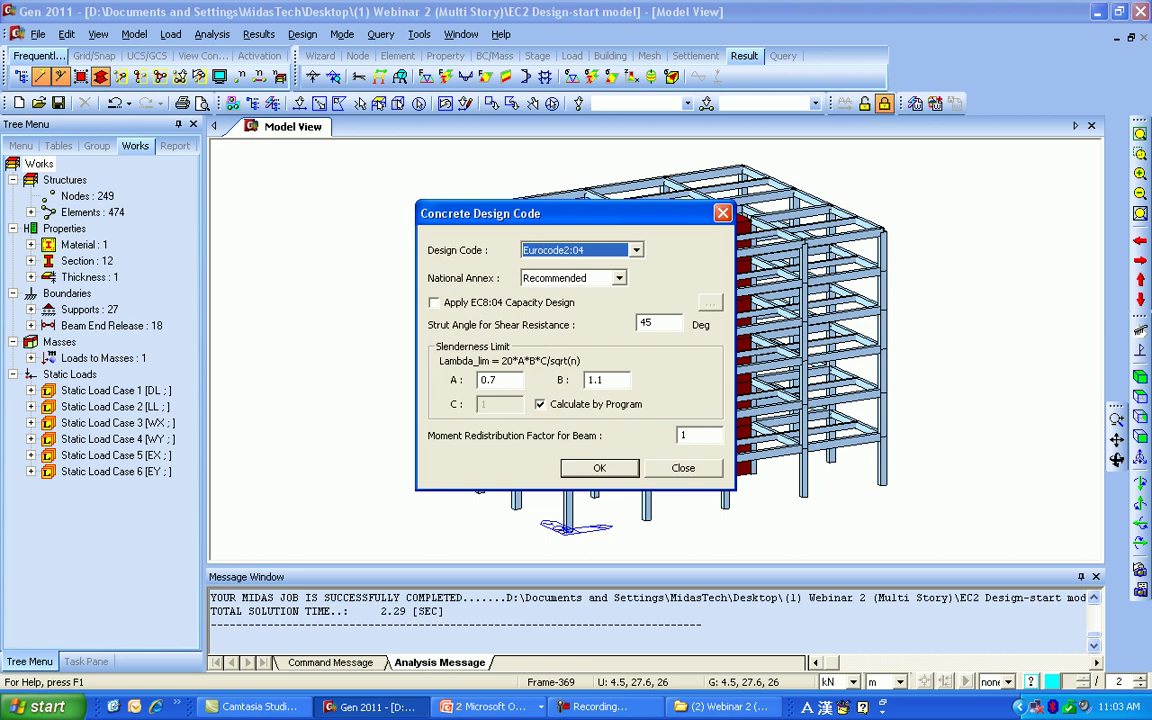
{"action": "key", "text": "Return"}
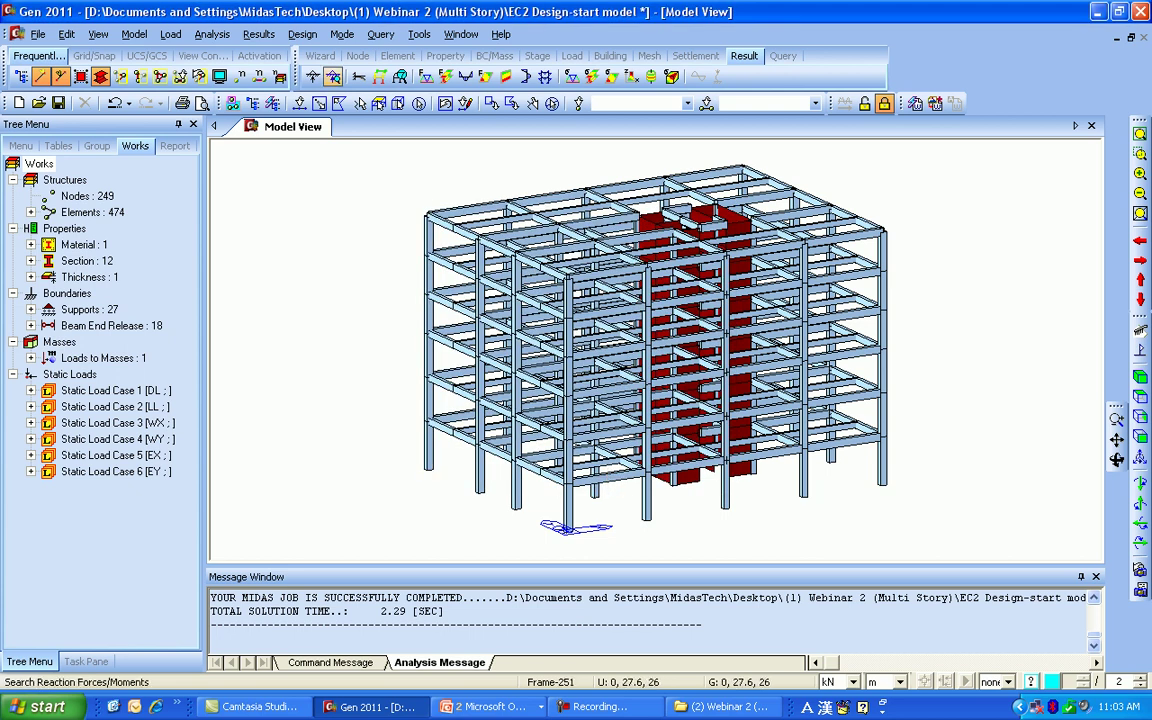
Step: Define the frame as Braced | Non-sway in the X and Y directions with the 3-D design type
{"action": "left_click", "coordinate": [302, 34]}
{"action": "mouse_move", "coordinate": [380, 54]}
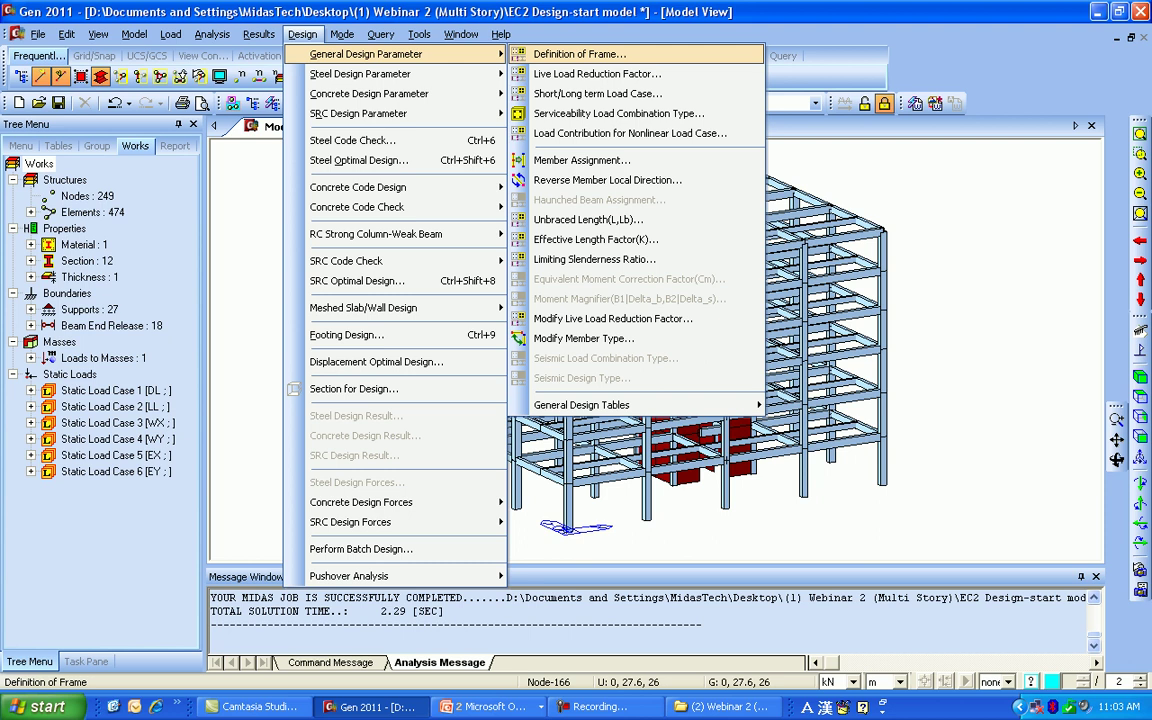
{"action": "left_click", "coordinate": [580, 54]}
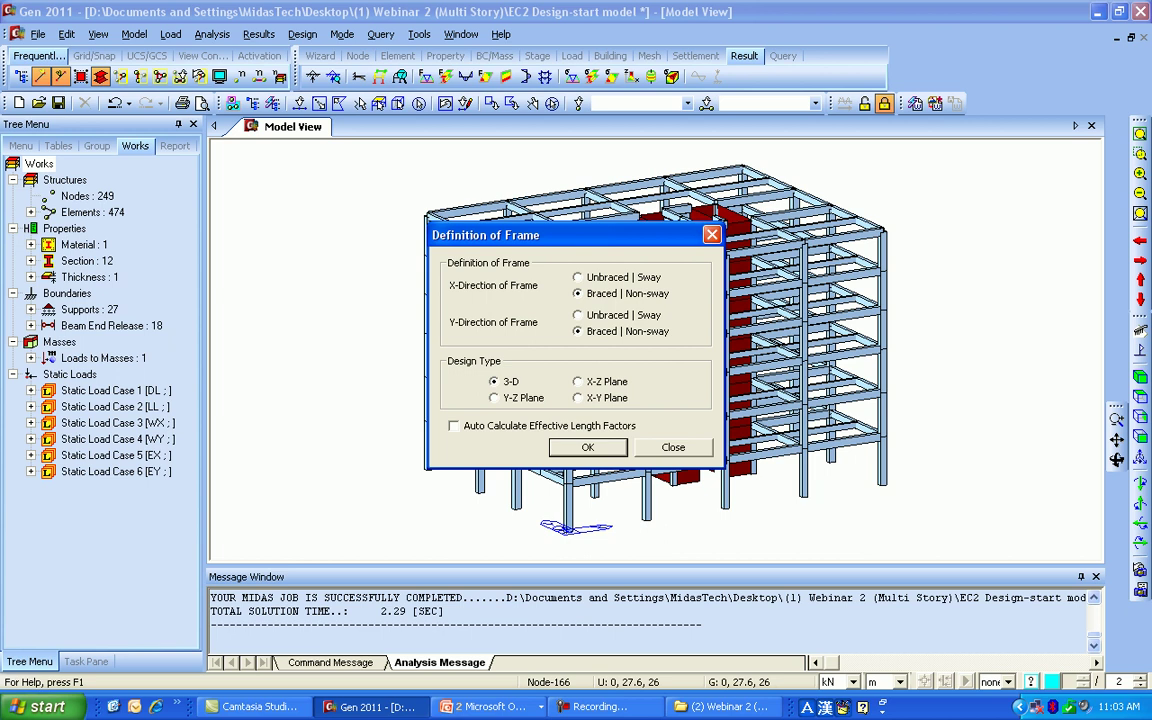
{"action": "left_click", "coordinate": [588, 447]}
Step: Examine the edge beam elements at the roof corner and the secondary beam framing into them
{"action": "left_click", "coordinate": [1140, 154]}
{"action": "left_click_drag", "start_coordinate": [396, 191], "coordinate": [538, 306]}
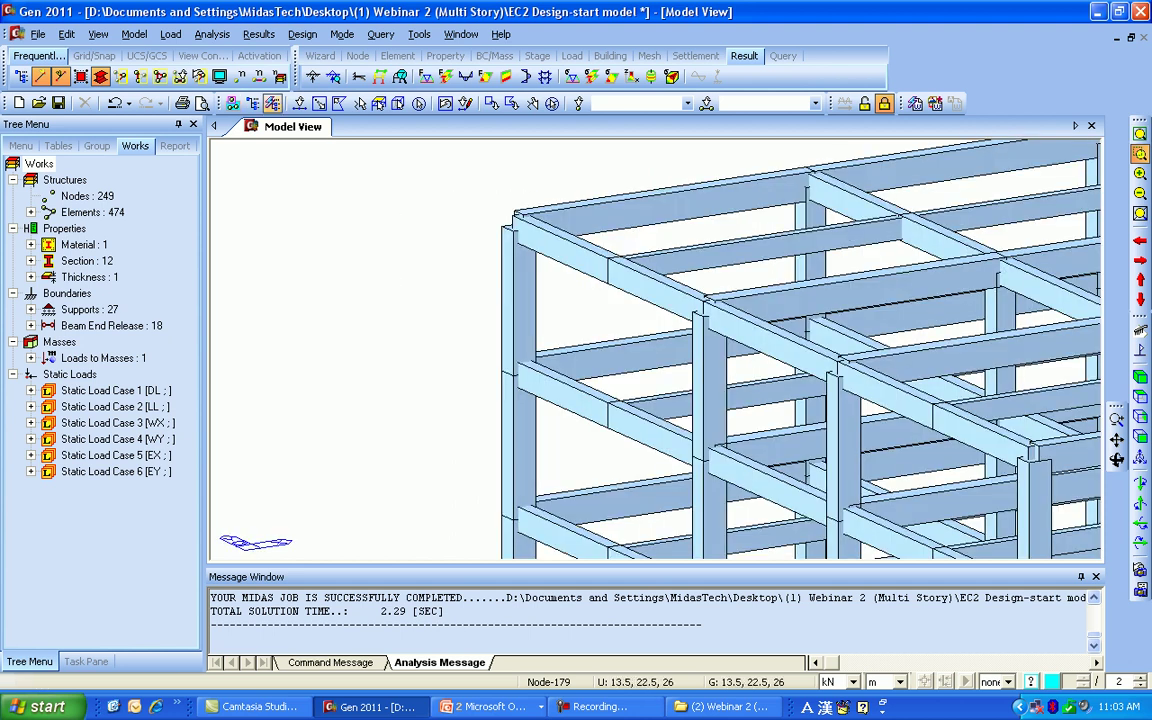
{"action": "left_click", "coordinate": [560, 249]}
{"action": "left_click", "coordinate": [760, 249]}
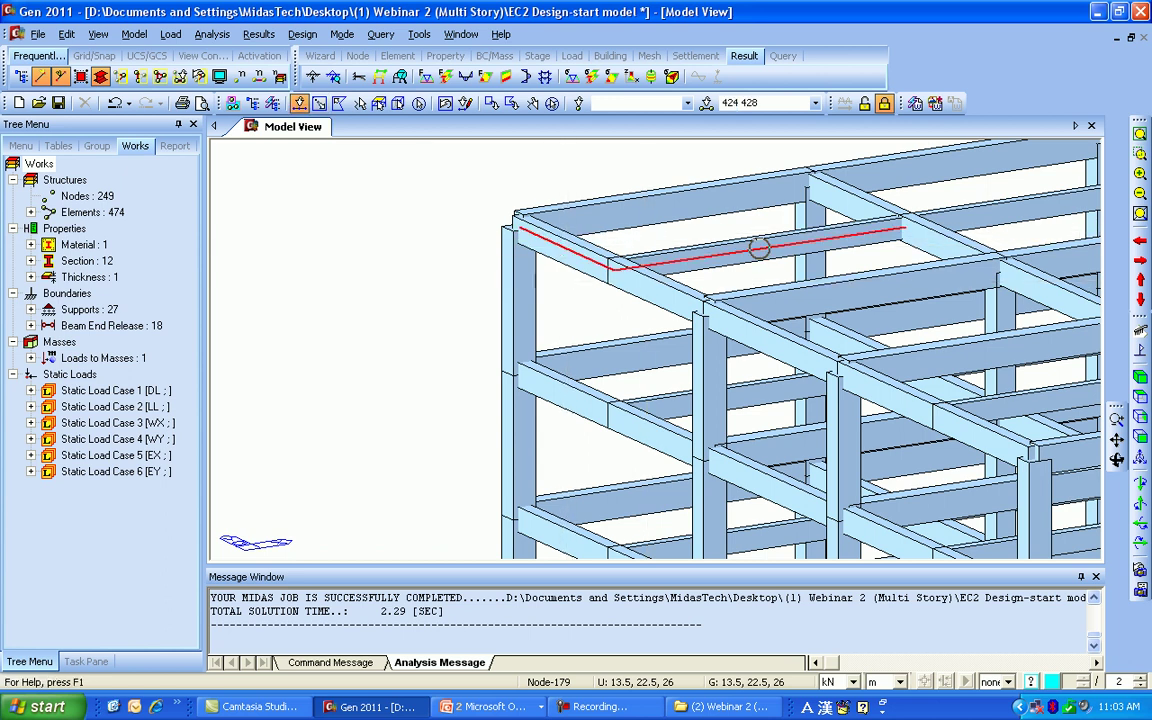
{"action": "left_click", "coordinate": [751, 258]}
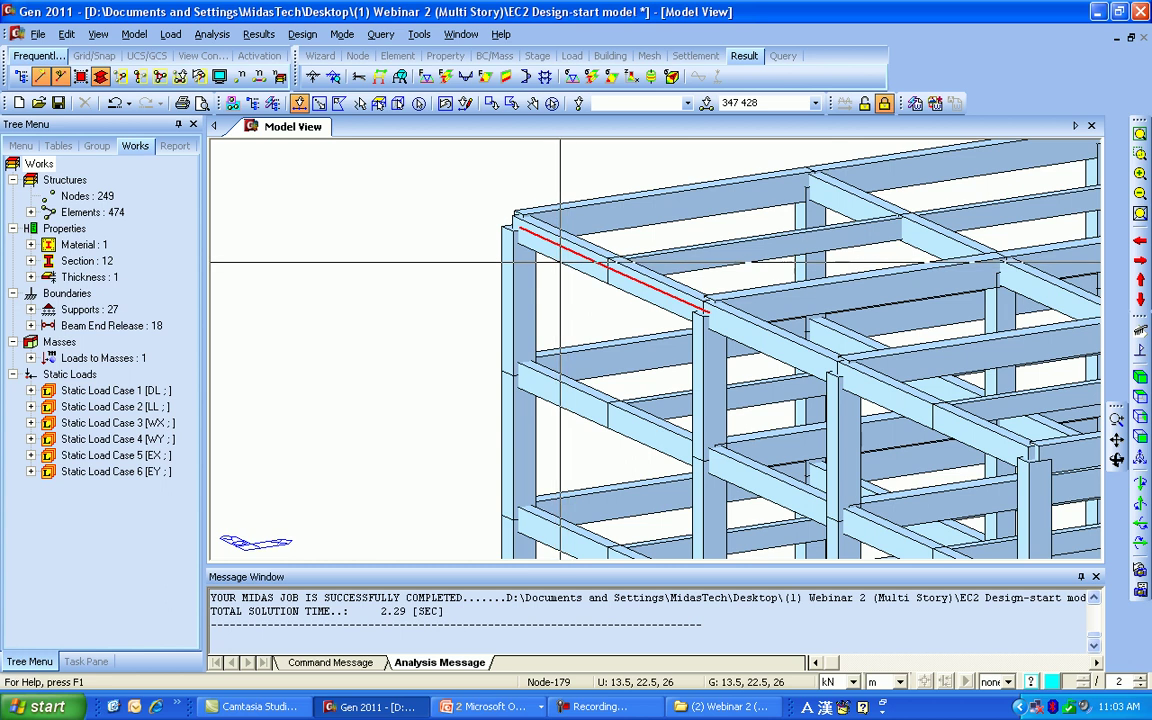
{"action": "left_click", "coordinate": [700, 258]}
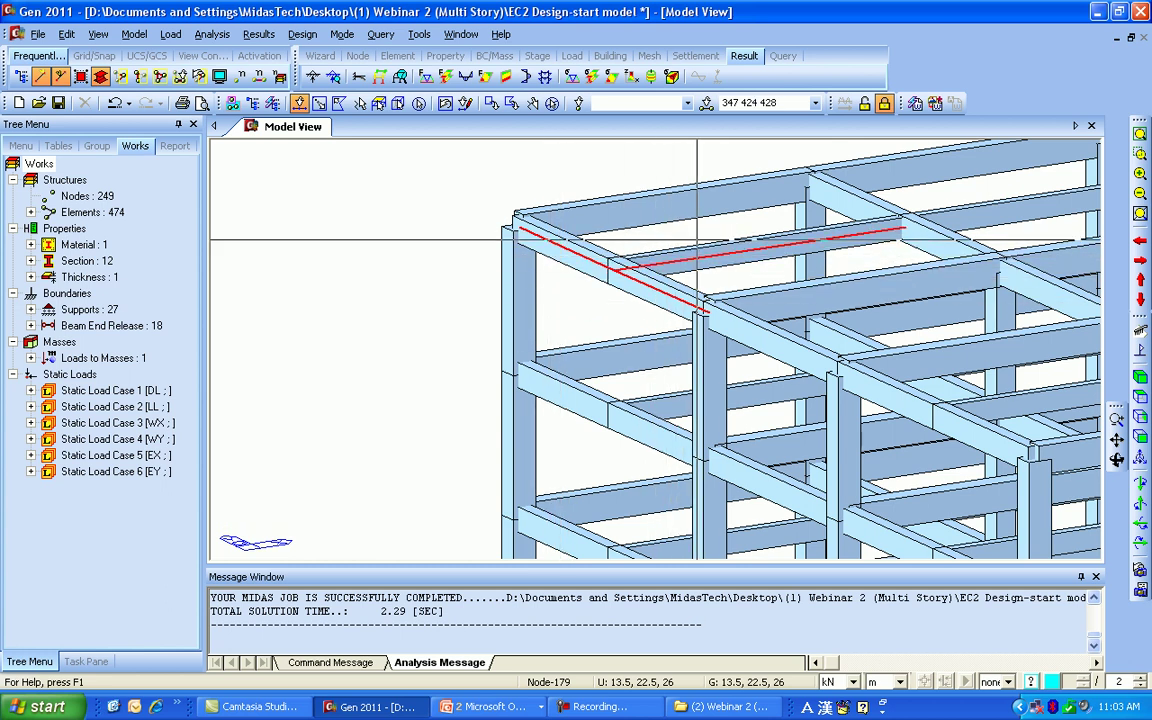
{"action": "left_click", "coordinate": [579, 258]}
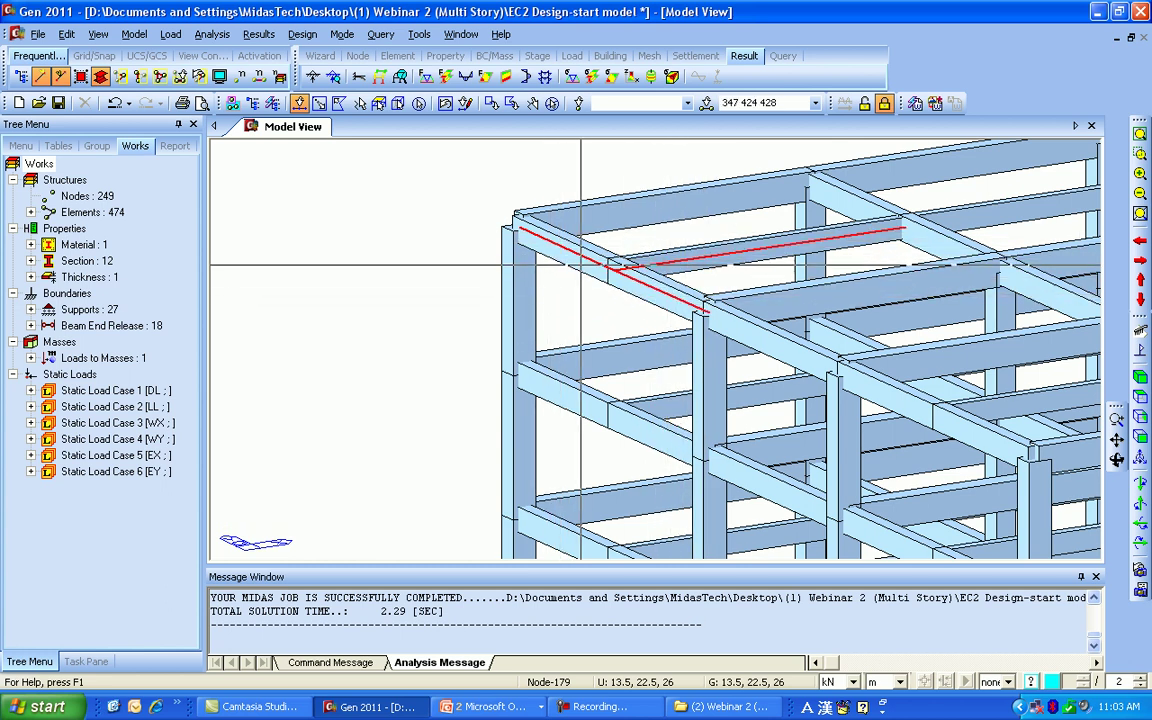
{"action": "left_click", "coordinate": [661, 291]}
{"action": "left_click", "coordinate": [671, 261]}
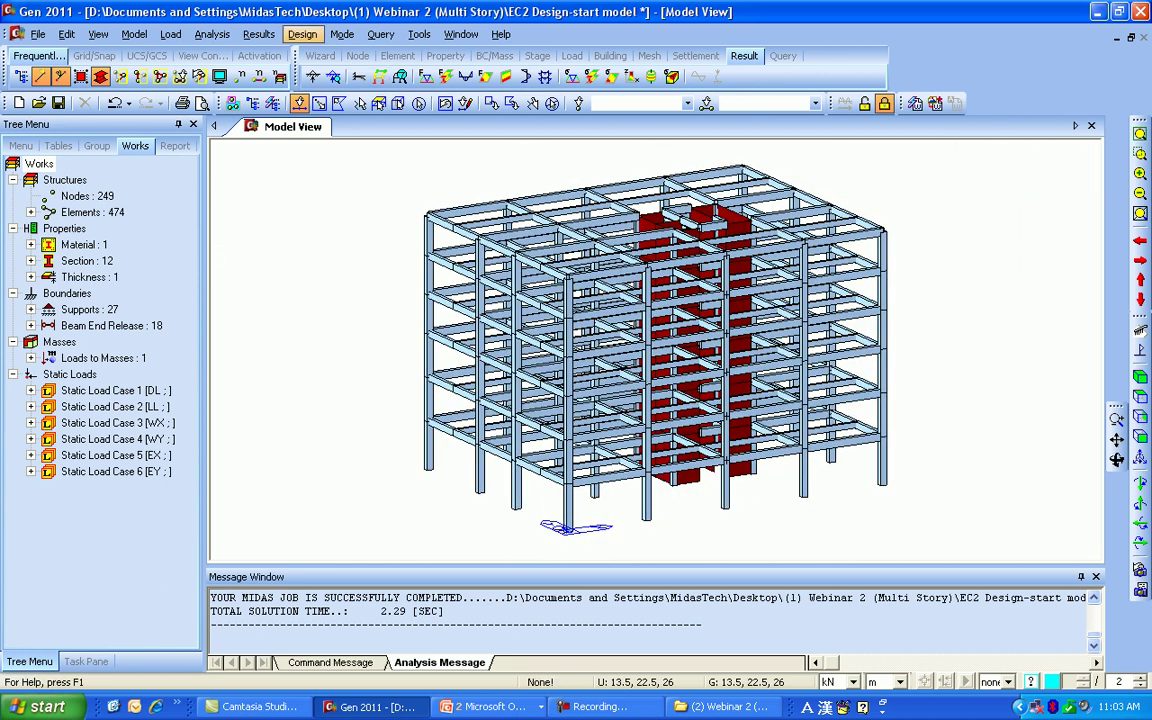
Step: Assign design members with the Add/Replace option, using the Automatic assign type for all elements
{"action": "left_click", "coordinate": [302, 34]}
{"action": "mouse_move", "coordinate": [366, 54]}
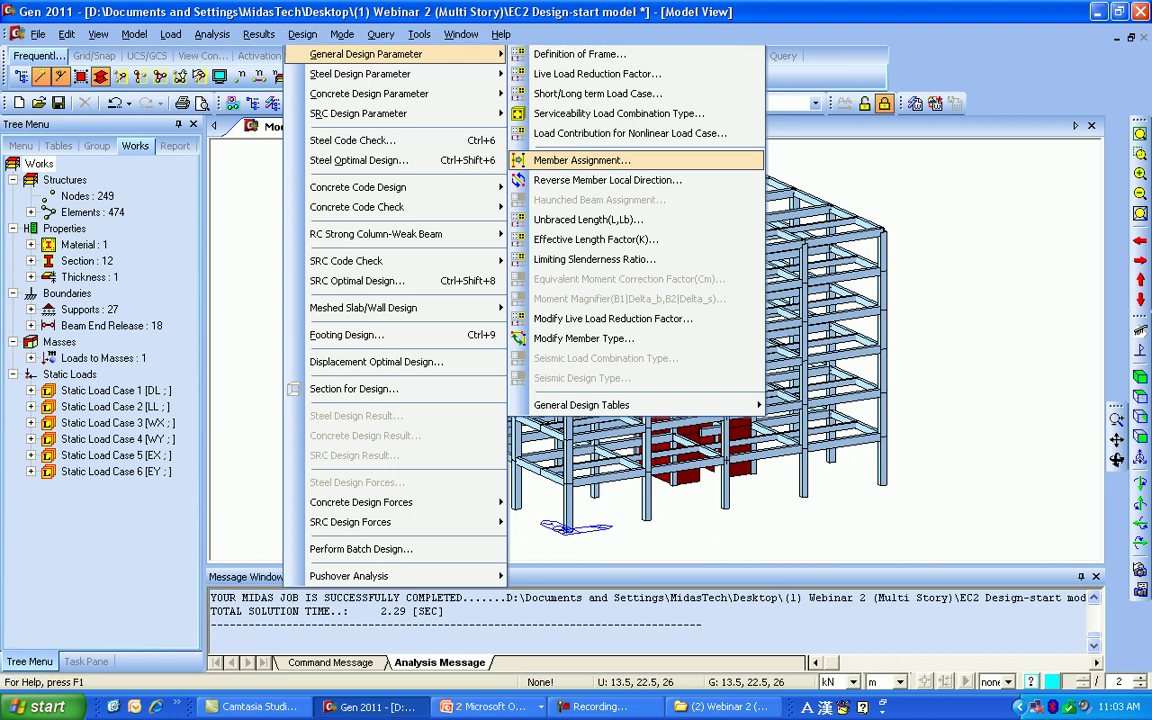
{"action": "left_click", "coordinate": [581, 160]}
{"action": "left_click_drag", "start_coordinate": [190, 350], "coordinate": [190, 380]}
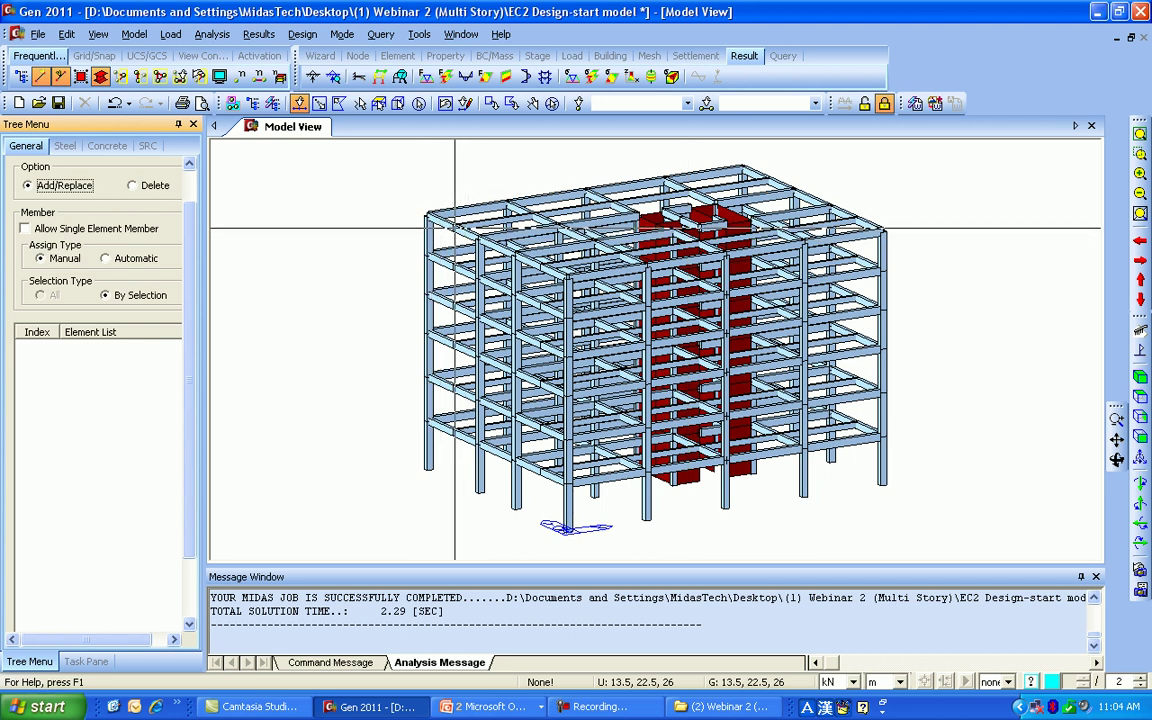
{"action": "left_click", "coordinate": [106, 259]}
{"action": "left_click", "coordinate": [42, 295]}
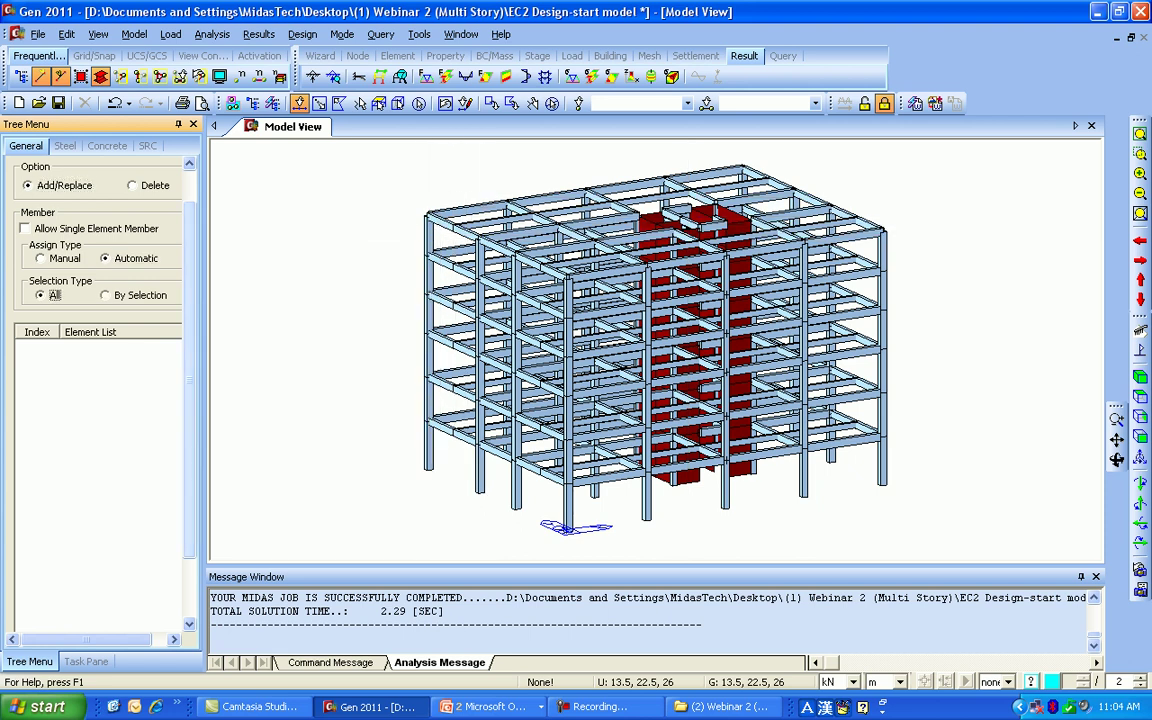
{"action": "left_click_drag", "start_coordinate": [190, 345], "coordinate": [190, 405]}
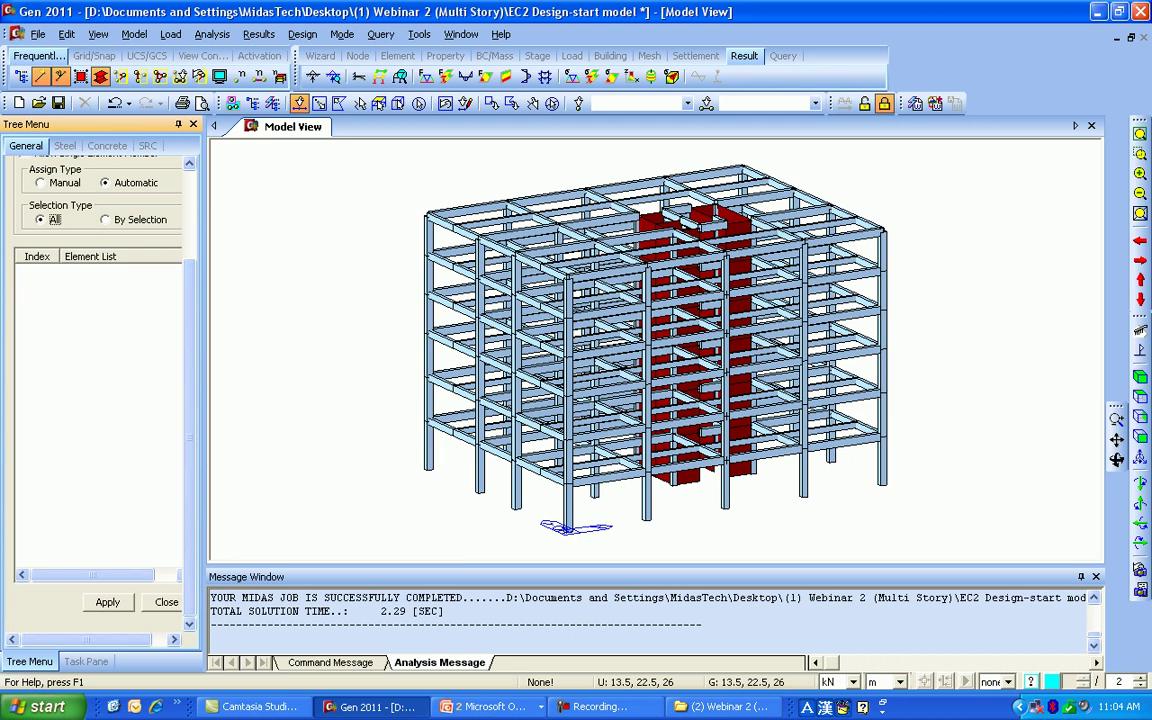
{"action": "left_click", "coordinate": [108, 602]}
Step: Step through the assigned member list to check each member's elements in the model, and close the member assignment
{"action": "left_click", "coordinate": [80, 284]}
{"action": "left_click", "coordinate": [80, 322]}
{"action": "key", "text": "Down"}
{"action": "key", "text": "Down"}
{"action": "key", "text": "Down"}
{"action": "key", "text": "Down"}
{"action": "key", "text": "Down"}
{"action": "key", "text": "Down"}
{"action": "key", "text": "Down"}
{"action": "key", "text": "Down"}
{"action": "key", "text": "Down"}
{"action": "key", "text": "Down"}
{"action": "key", "text": "Down"}
{"action": "key", "text": "Down"}
{"action": "key", "text": "Down"}
{"action": "key", "text": "Down"}
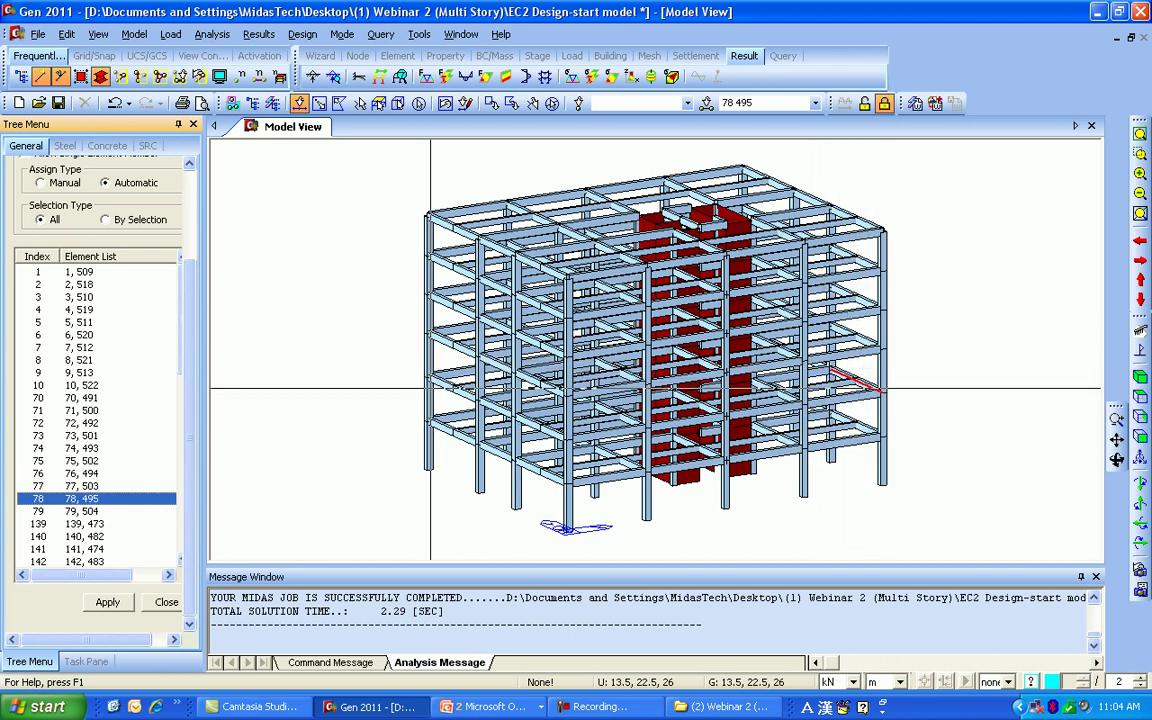
{"action": "key", "text": "Down"}
{"action": "key", "text": "Down"}
{"action": "key", "text": "Down"}
{"action": "key", "text": "Down"}
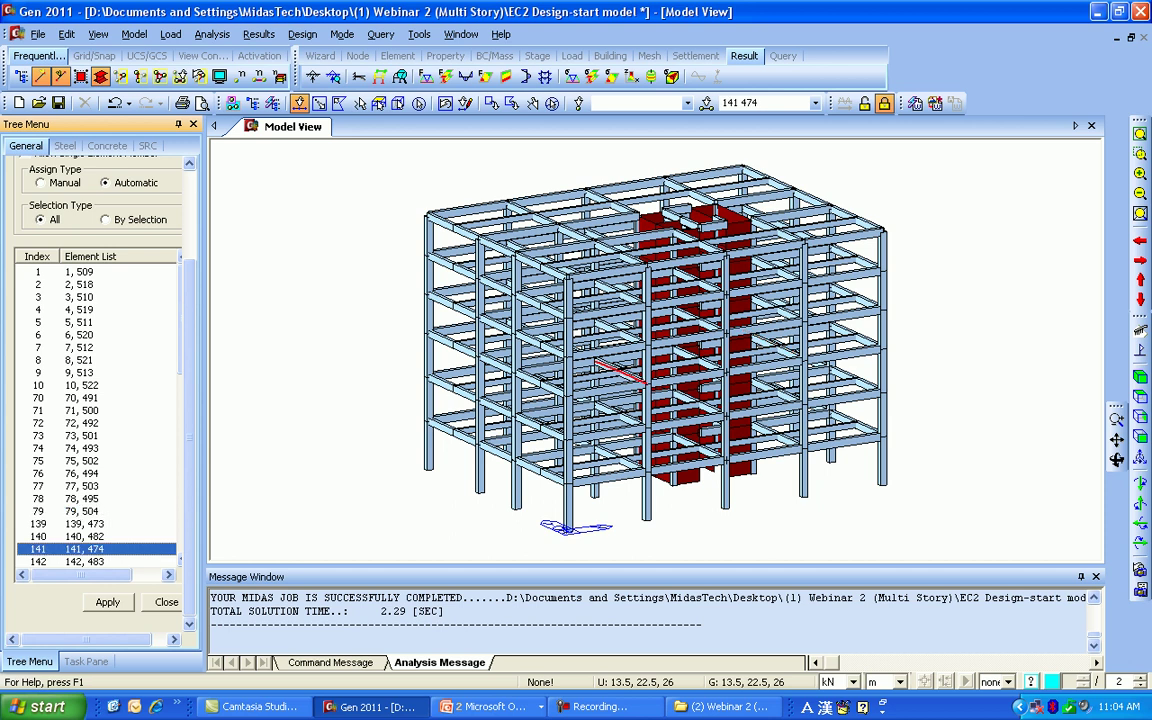
{"action": "left_click", "coordinate": [165, 602]}
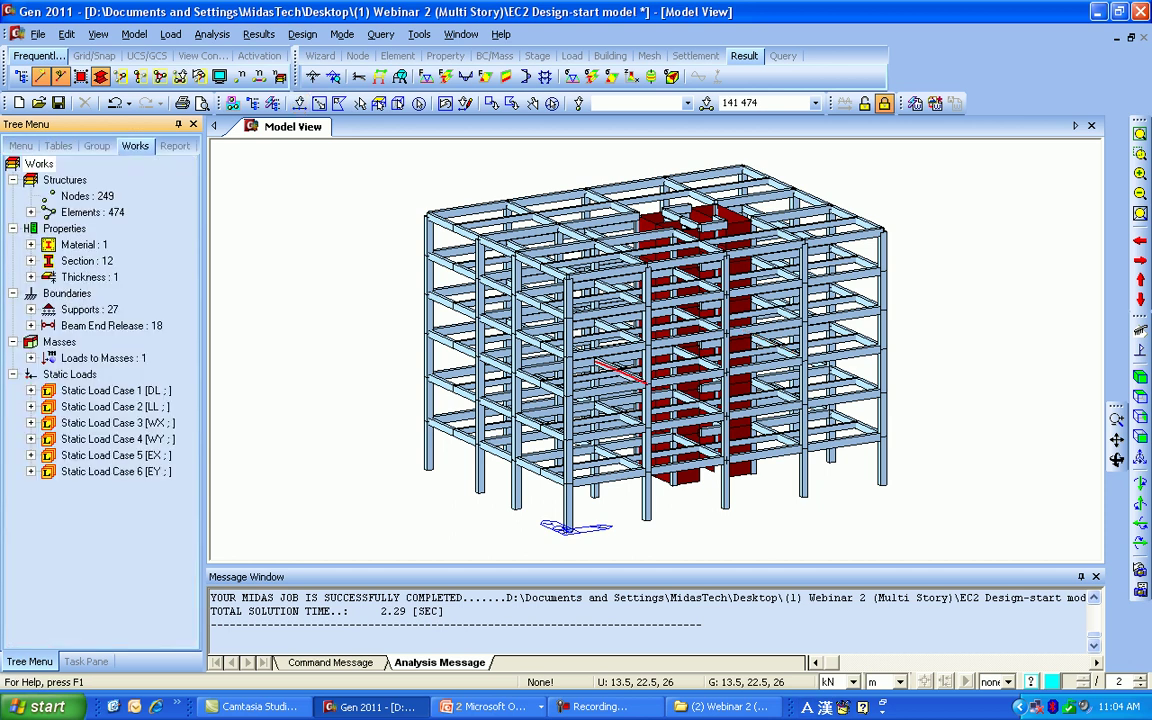
Step: Start modifying the live load reduction factor with the Add/Replace option and All Forces as the applied components
{"action": "left_click", "coordinate": [302, 34]}
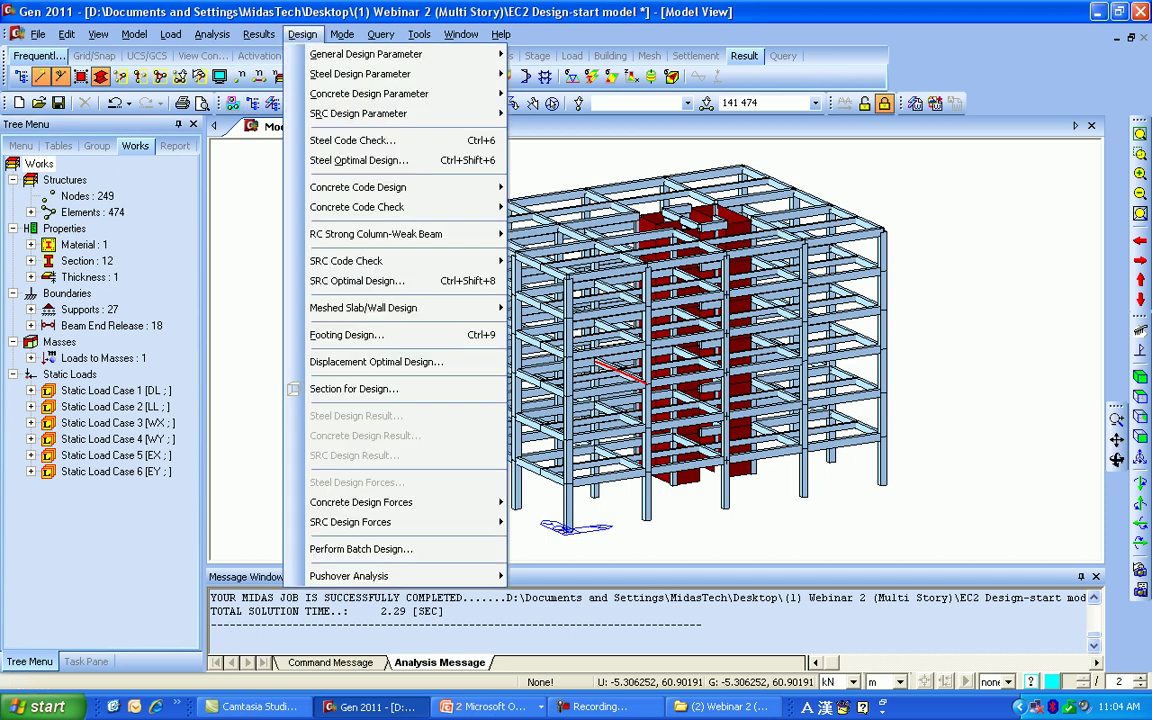
{"action": "mouse_move", "coordinate": [400, 54]}
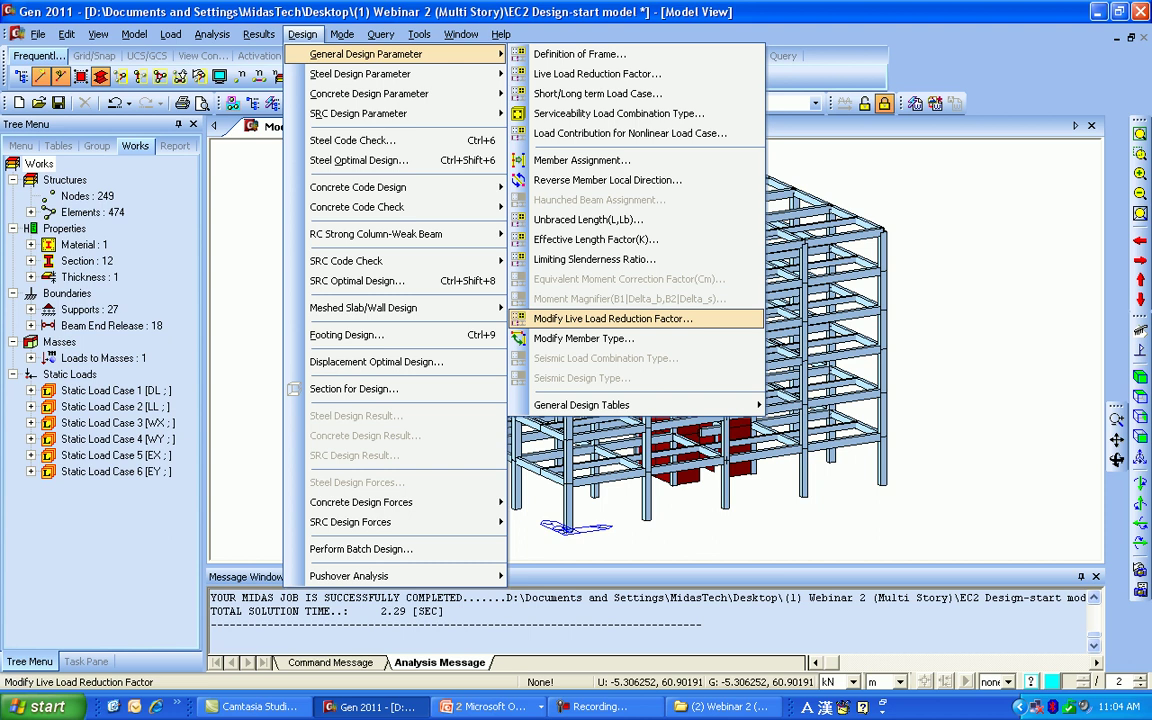
{"action": "left_click", "coordinate": [612, 318]}
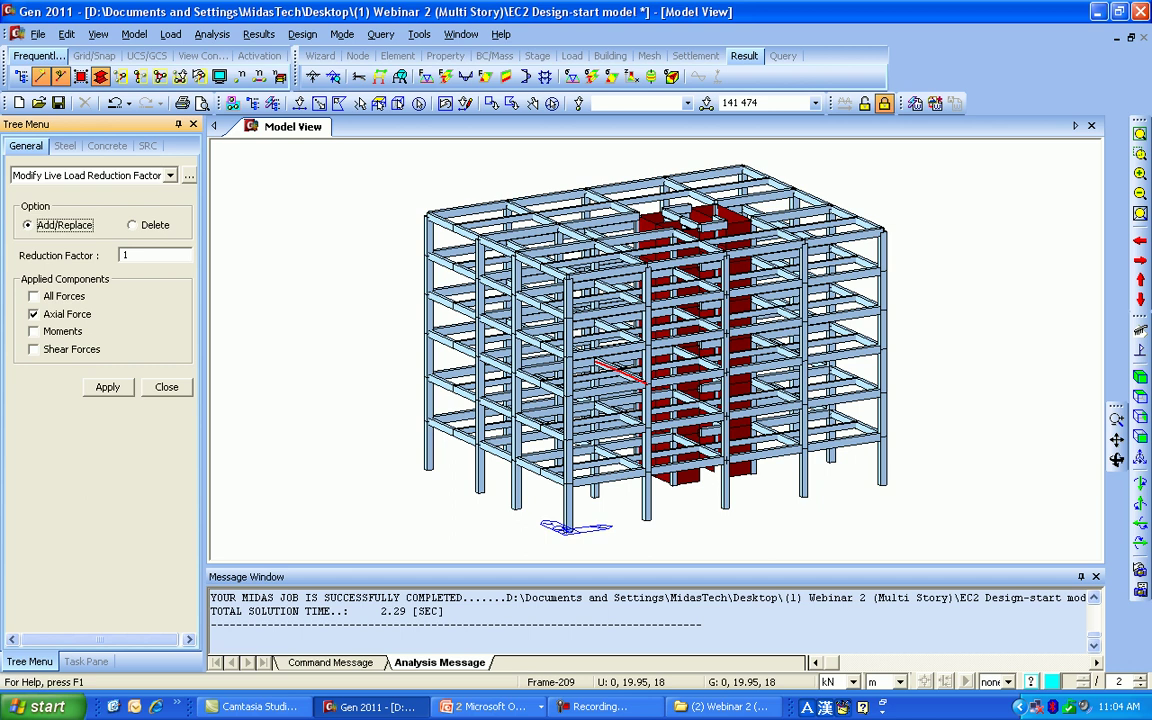
{"action": "key", "text": "Tab"}
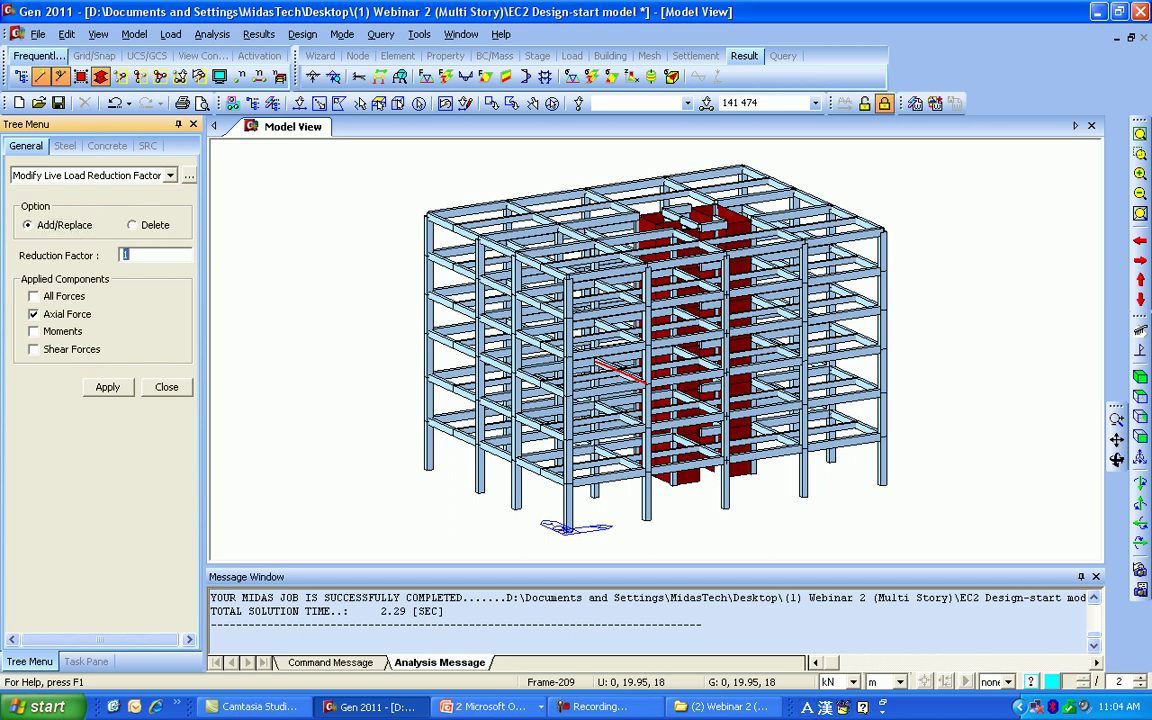
{"action": "key", "text": "Tab"}
{"action": "key", "text": "space"}
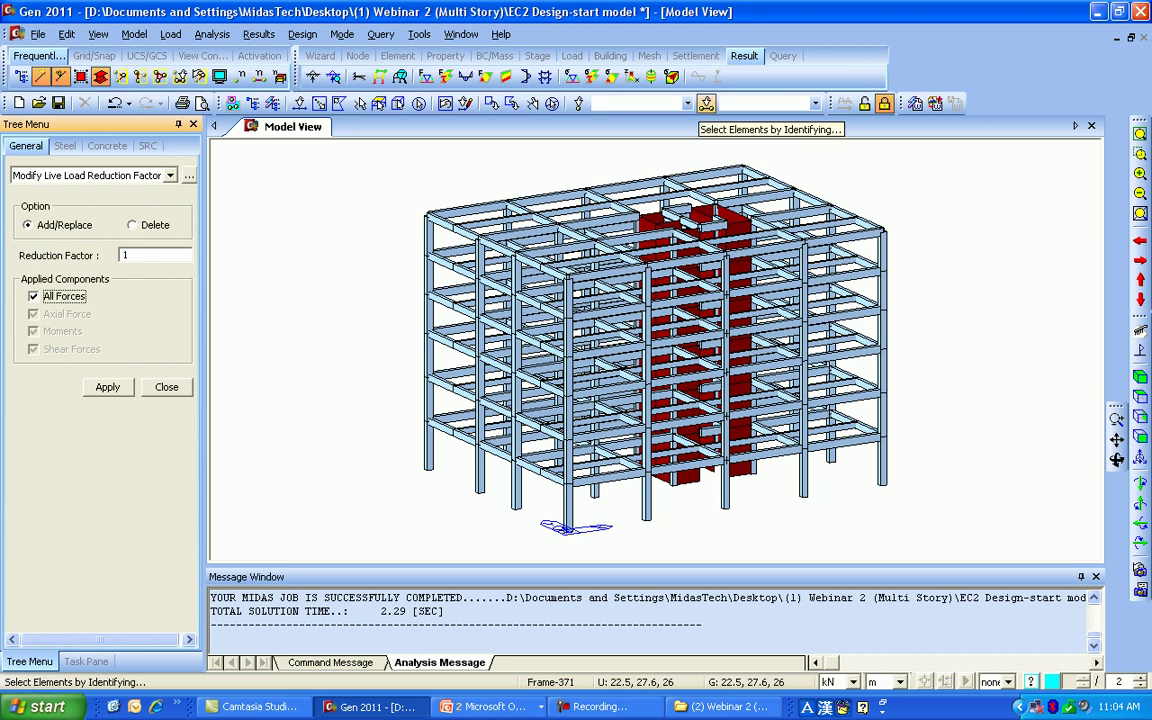
Step: Select the story 1F columns and walls by story with +Above and apply a live load reduction factor of 0.82
{"action": "left_click", "coordinate": [706, 103]}
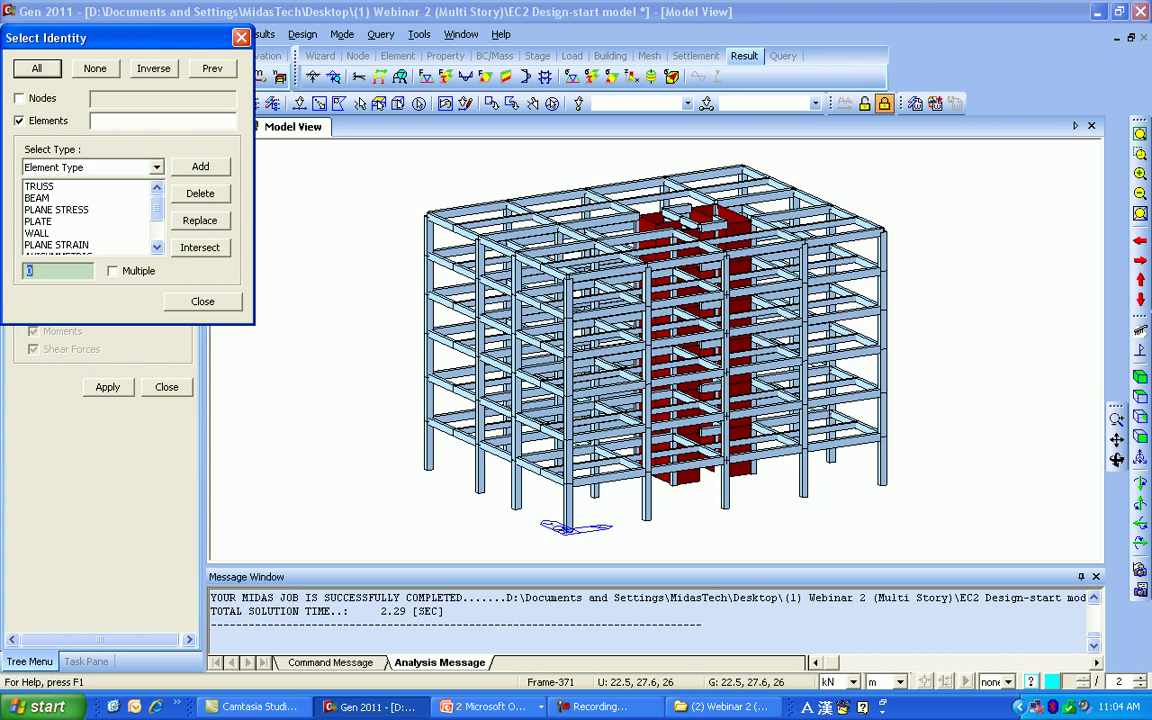
{"action": "left_click", "coordinate": [157, 168]}
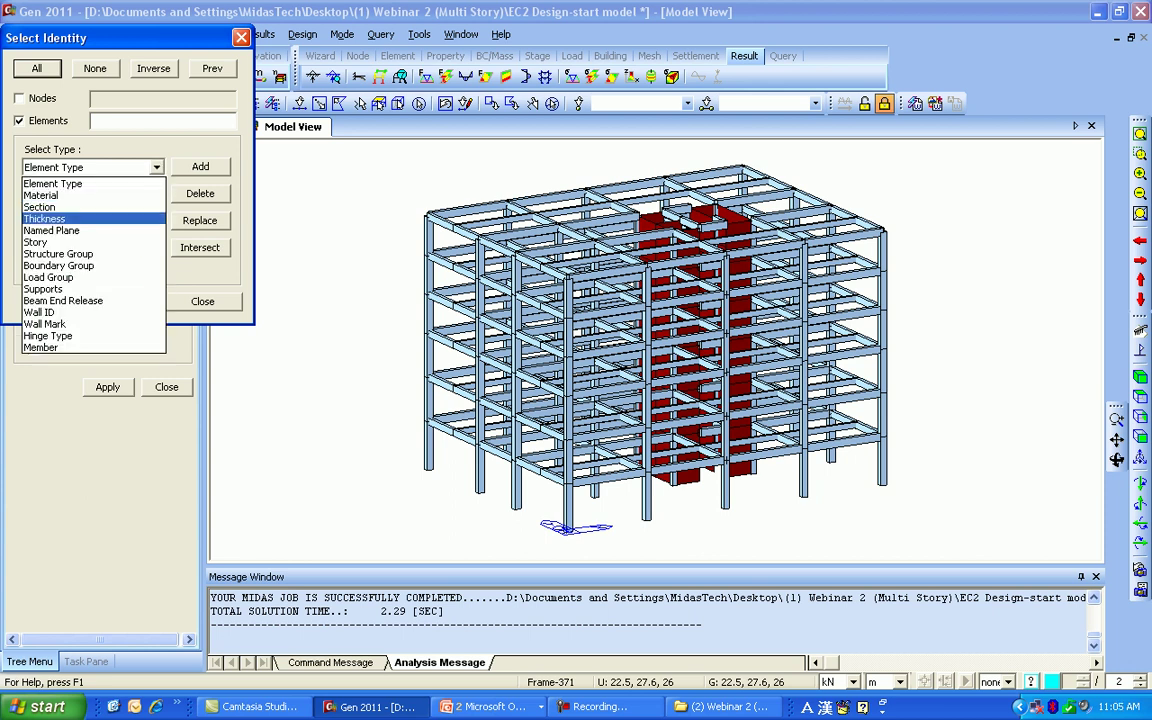
{"action": "left_click", "coordinate": [40, 242]}
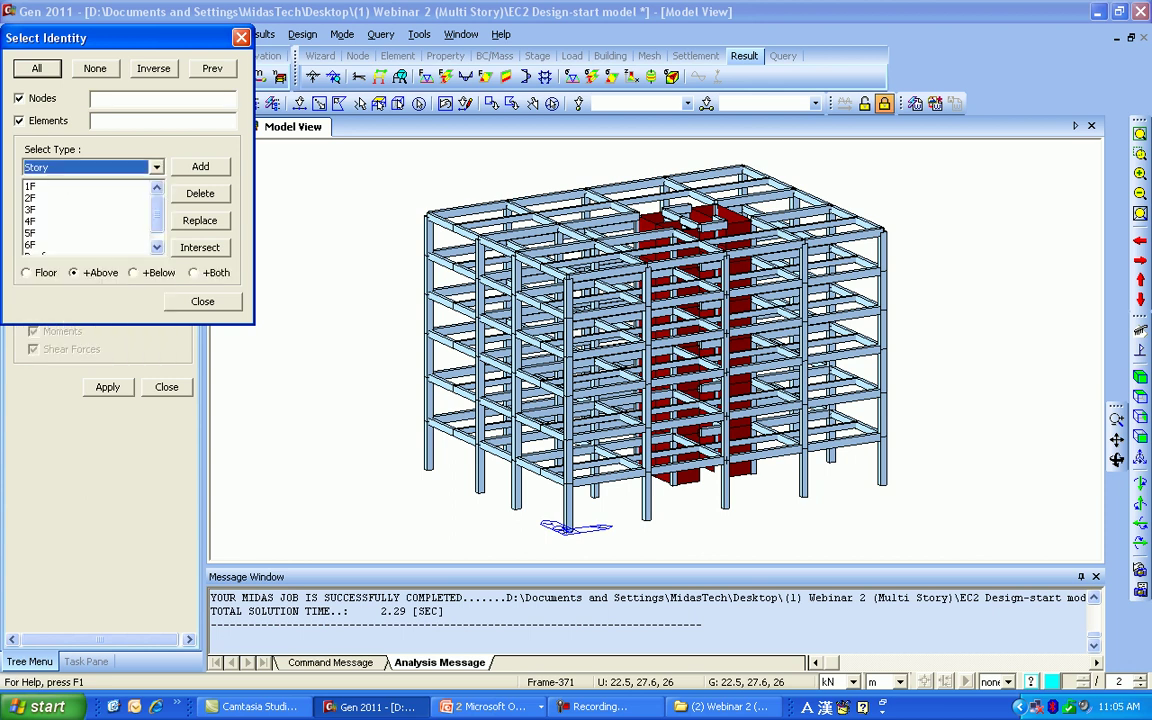
{"action": "left_click", "coordinate": [30, 186]}
{"action": "left_click", "coordinate": [200, 166]}
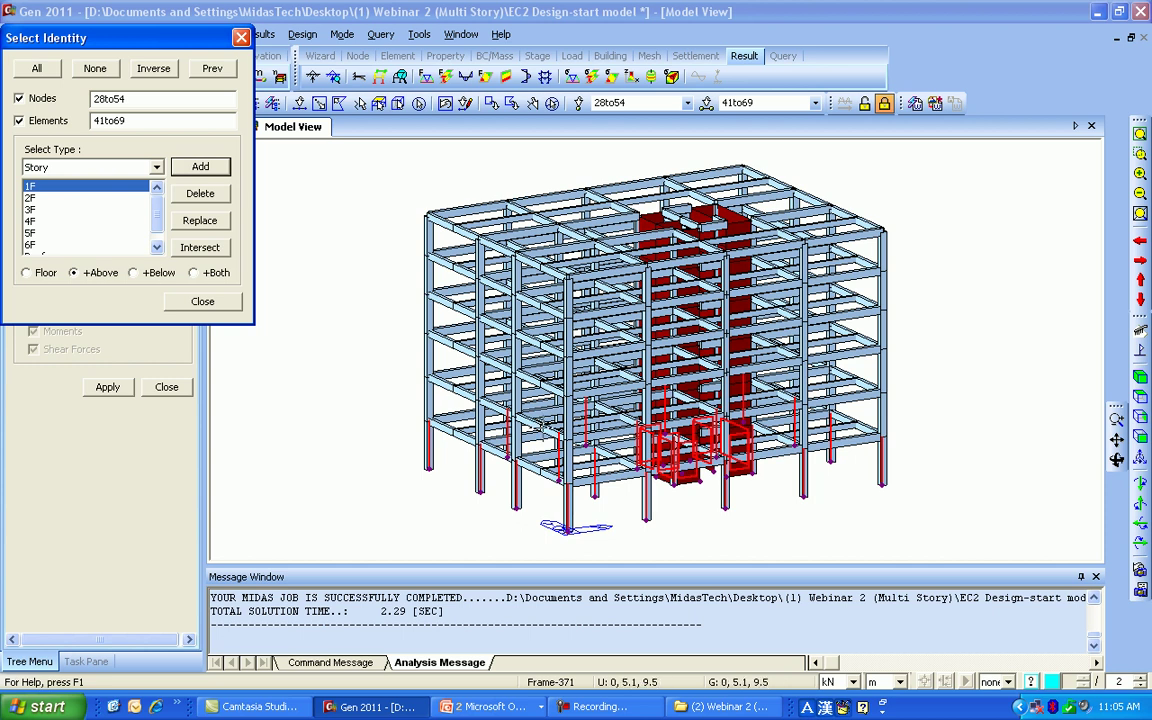
{"action": "left_click", "coordinate": [202, 301]}
{"action": "left_click_drag", "start_coordinate": [132, 256], "coordinate": [121, 256]}
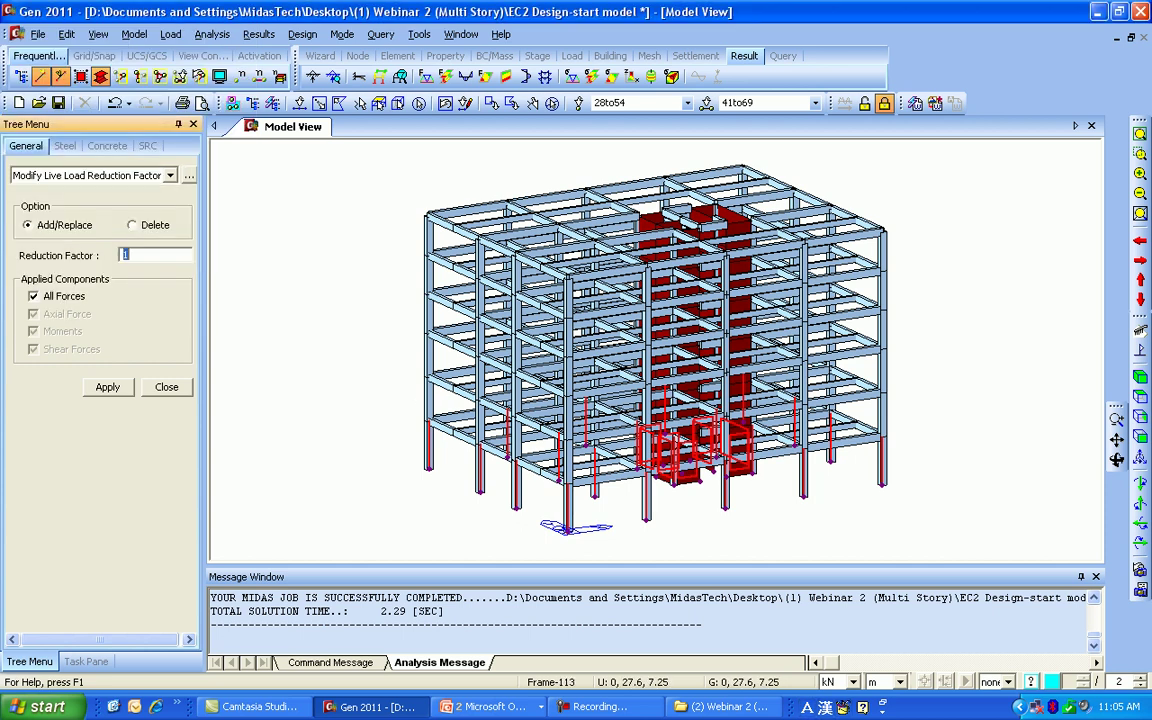
{"action": "type", "text": "0.82"}
{"action": "key", "text": "Return"}
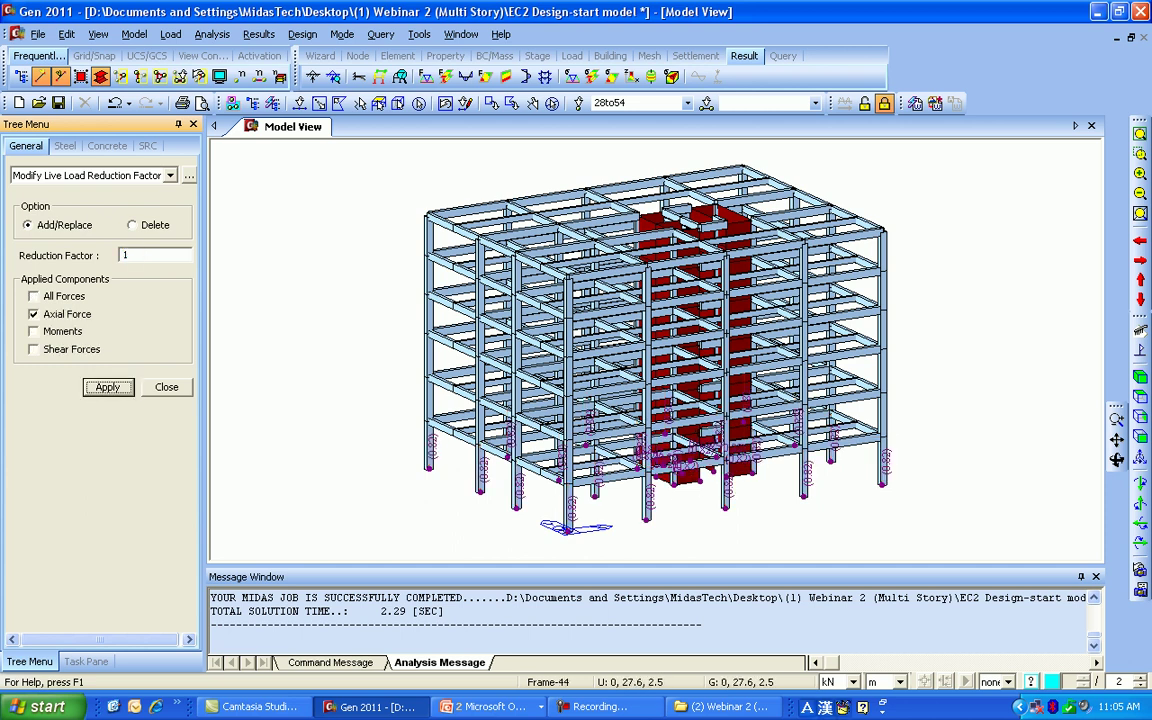
Step: Apply a live load reduction factor of 0.85 for All Forces to the columns and walls above 2F, excluding the 2F floor elements
{"action": "left_click", "coordinate": [35, 296]}
{"action": "left_click", "coordinate": [150, 255]}
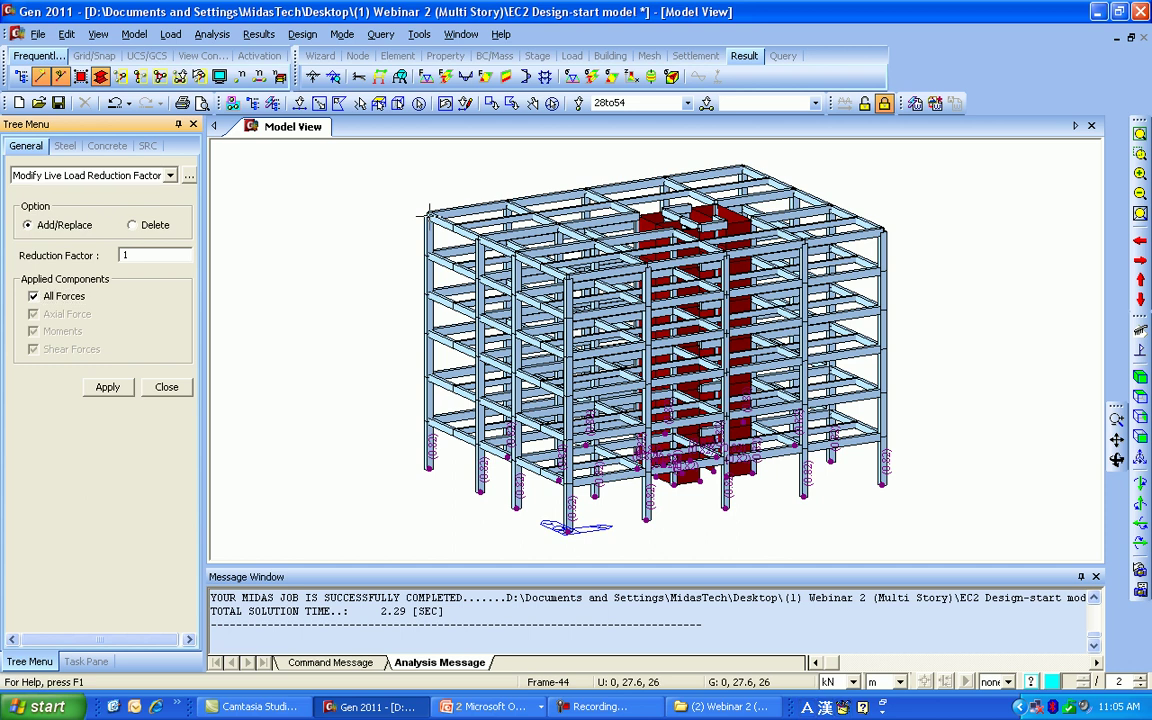
{"action": "left_click", "coordinate": [706, 103]}
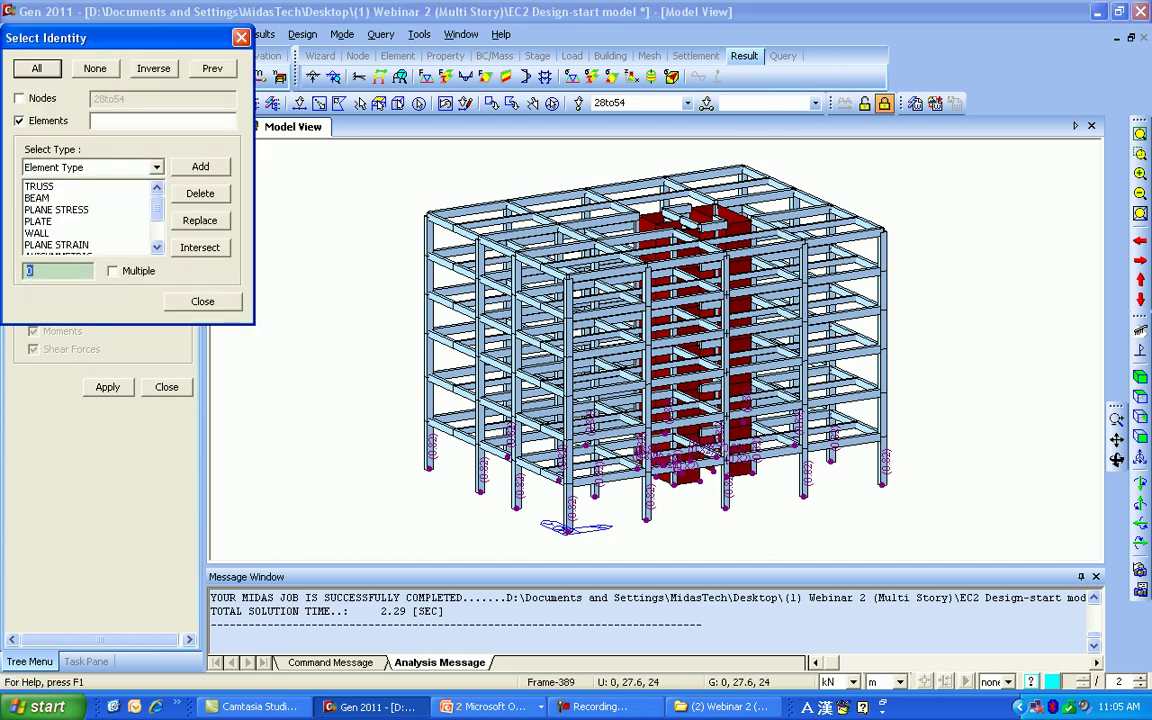
{"action": "left_click", "coordinate": [157, 168]}
{"action": "left_click", "coordinate": [60, 242]}
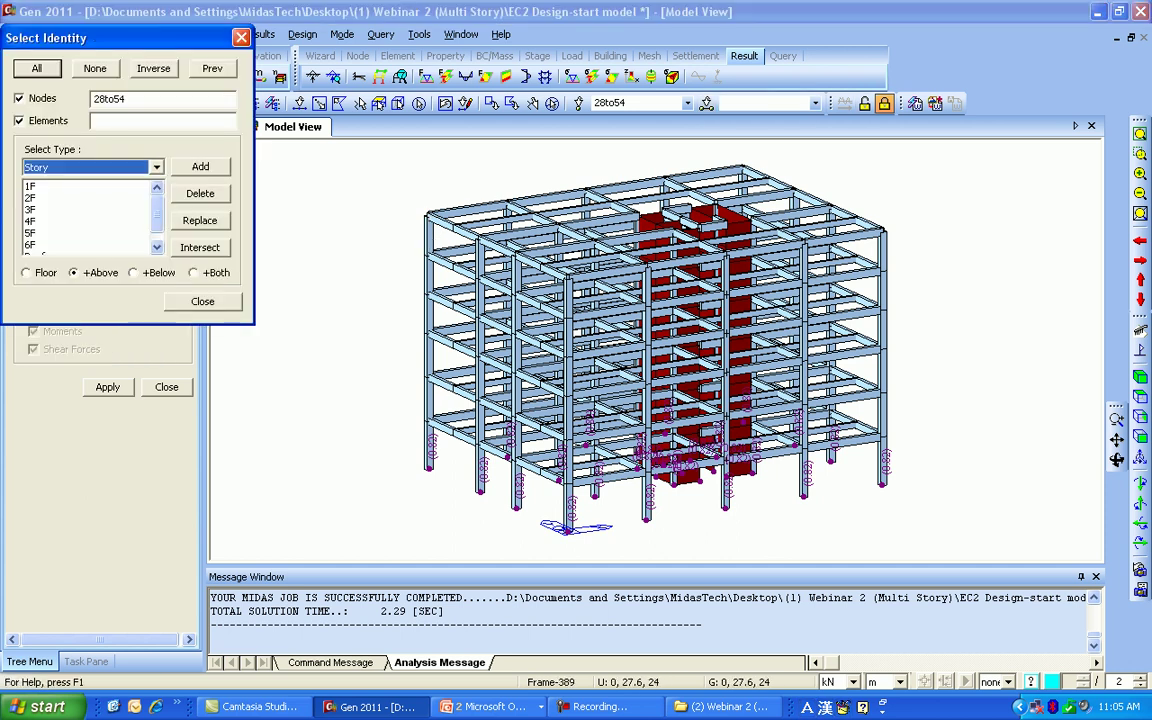
{"action": "left_click", "coordinate": [60, 198]}
{"action": "left_click", "coordinate": [26, 272]}
{"action": "left_click", "coordinate": [200, 166]}
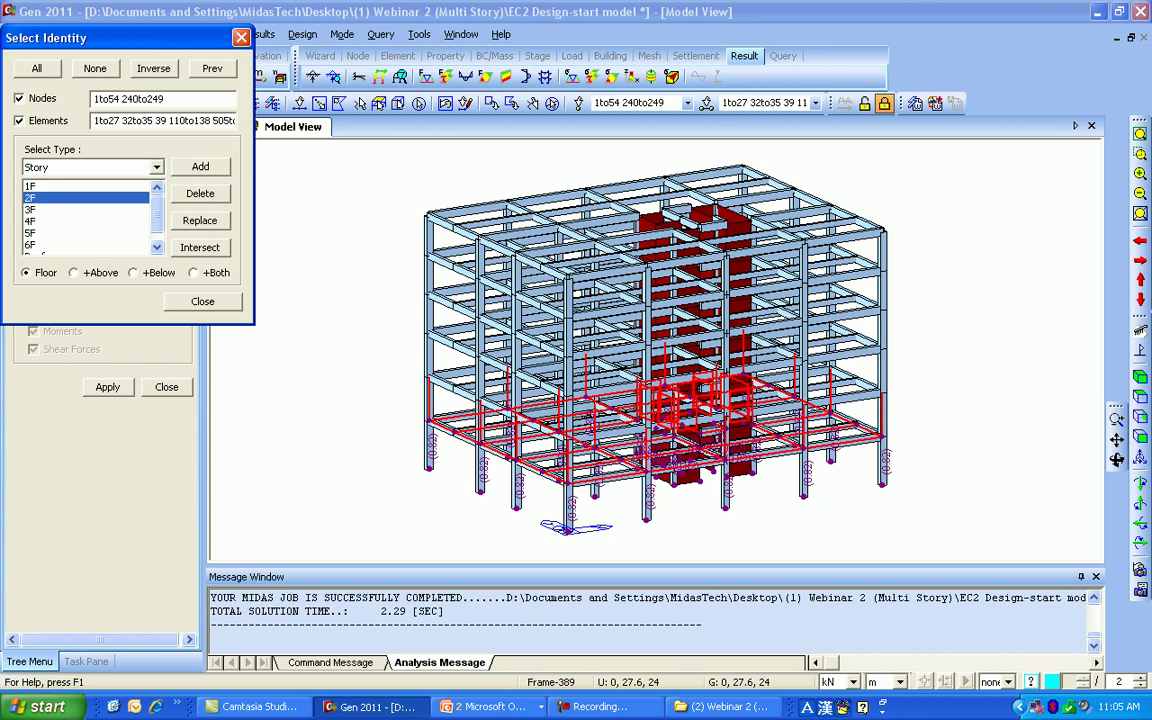
{"action": "left_click", "coordinate": [200, 194]}
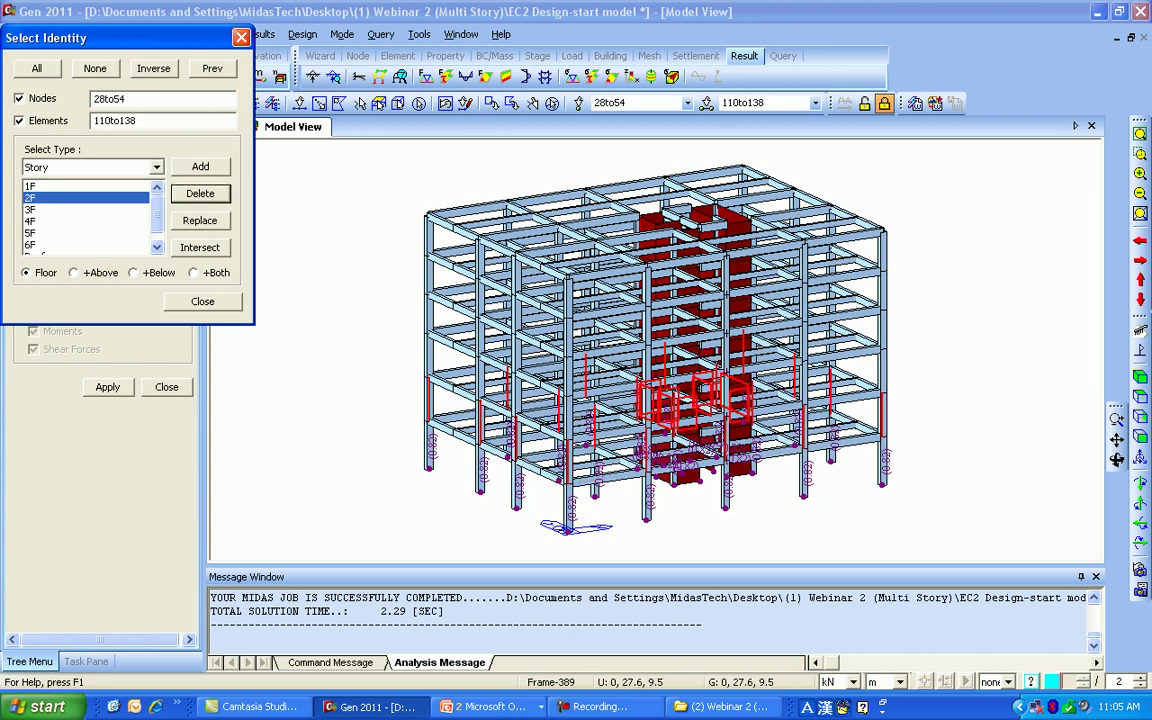
{"action": "left_click", "coordinate": [202, 301]}
{"action": "double_click", "coordinate": [125, 255]}
{"action": "type", "text": "0.85"}
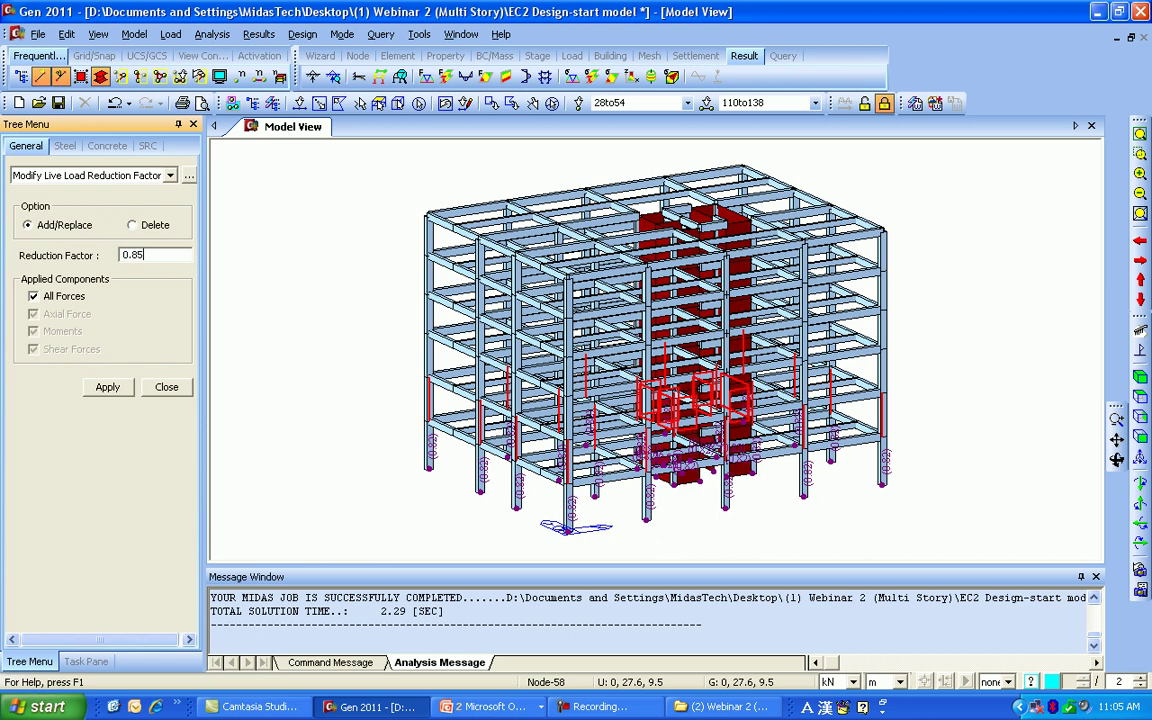
{"action": "key", "text": "Return"}
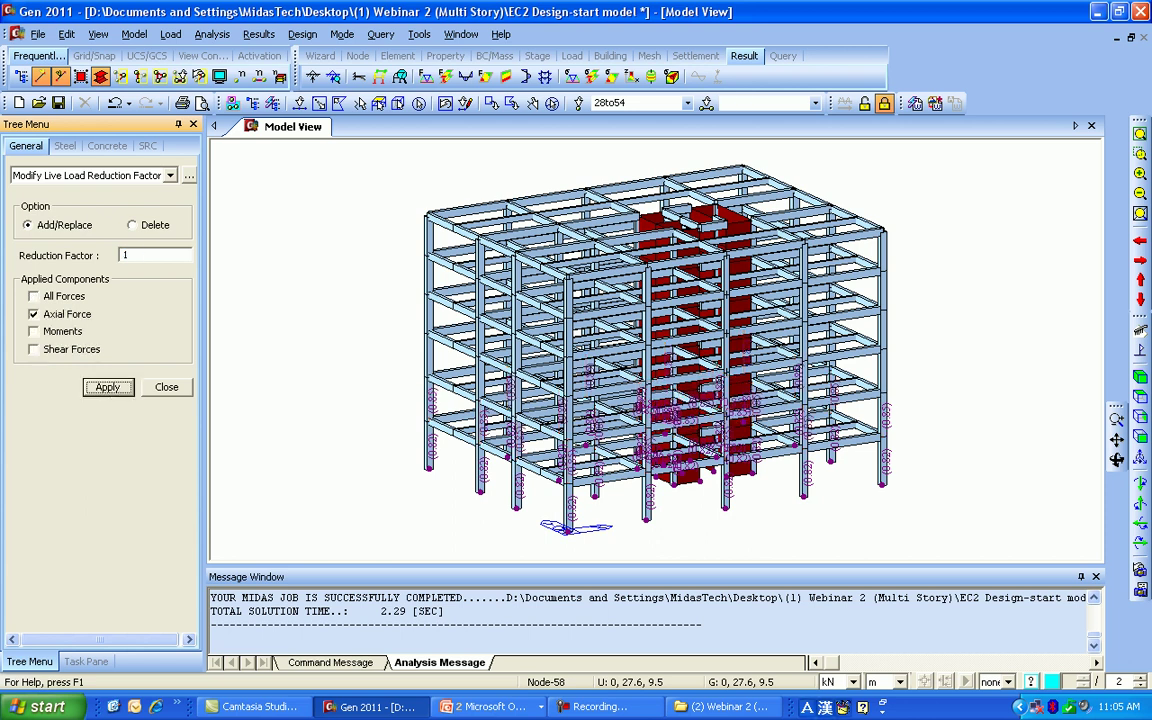
Step: Apply a live load reduction factor of 0.9 for All Forces to the columns and walls above 3F, excluding the floor elements, and finish
{"action": "left_click", "coordinate": [706, 104]}
{"action": "left_click", "coordinate": [157, 168]}
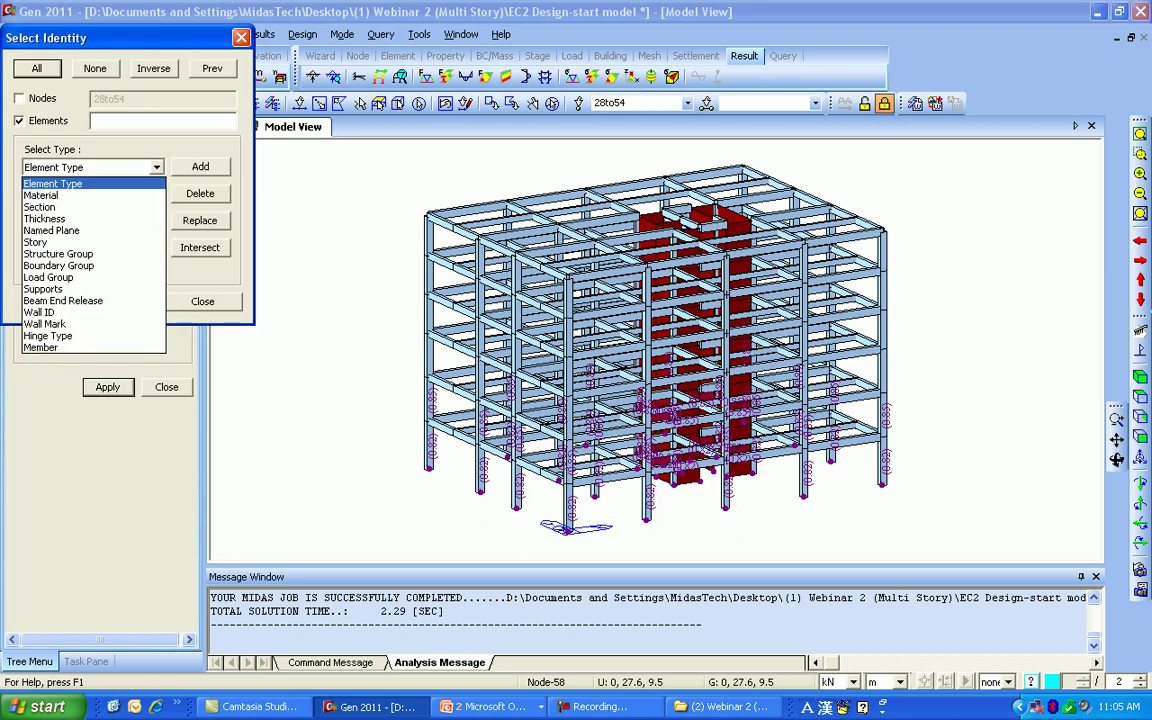
{"action": "left_click", "coordinate": [36, 242]}
{"action": "left_click", "coordinate": [31, 210]}
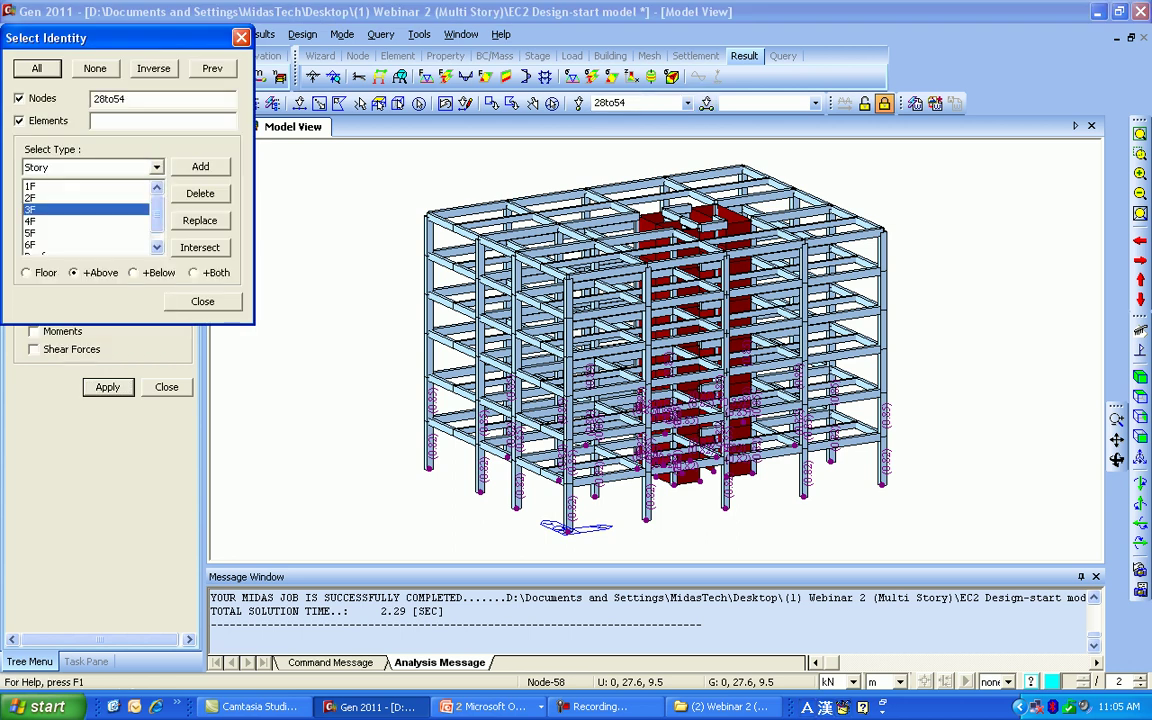
{"action": "left_click", "coordinate": [200, 166]}
{"action": "left_click", "coordinate": [26, 272]}
{"action": "left_click", "coordinate": [200, 193]}
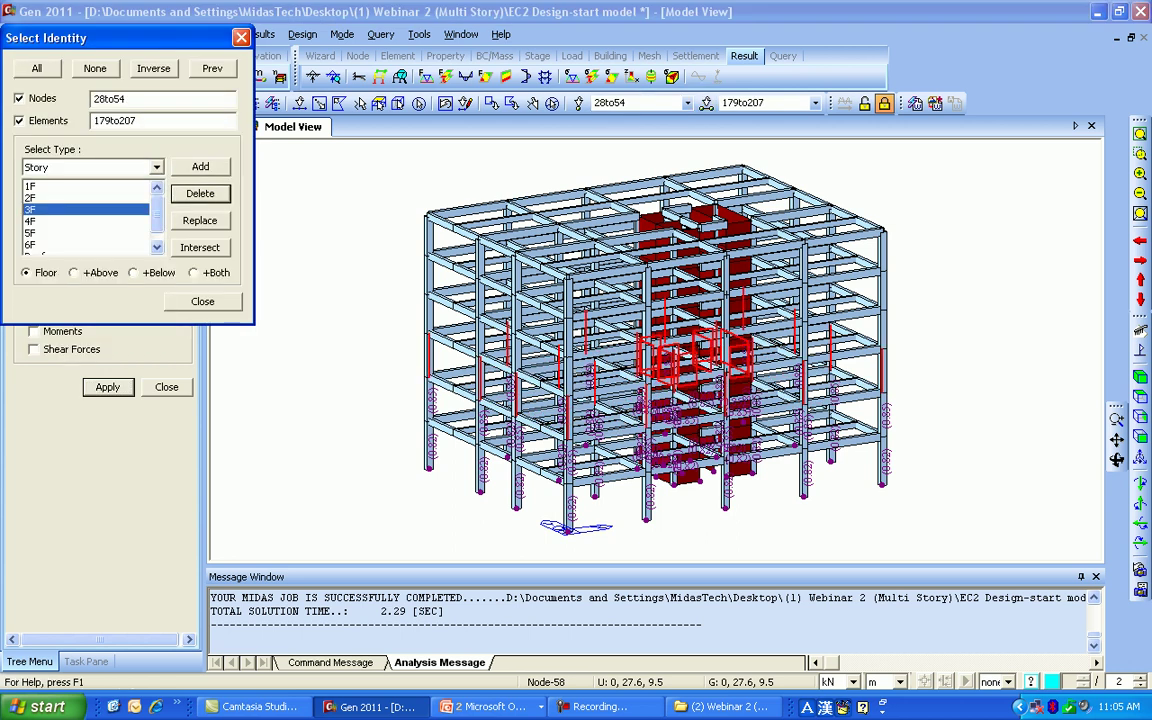
{"action": "left_click", "coordinate": [202, 301]}
{"action": "left_click", "coordinate": [33, 296]}
{"action": "double_click", "coordinate": [125, 255]}
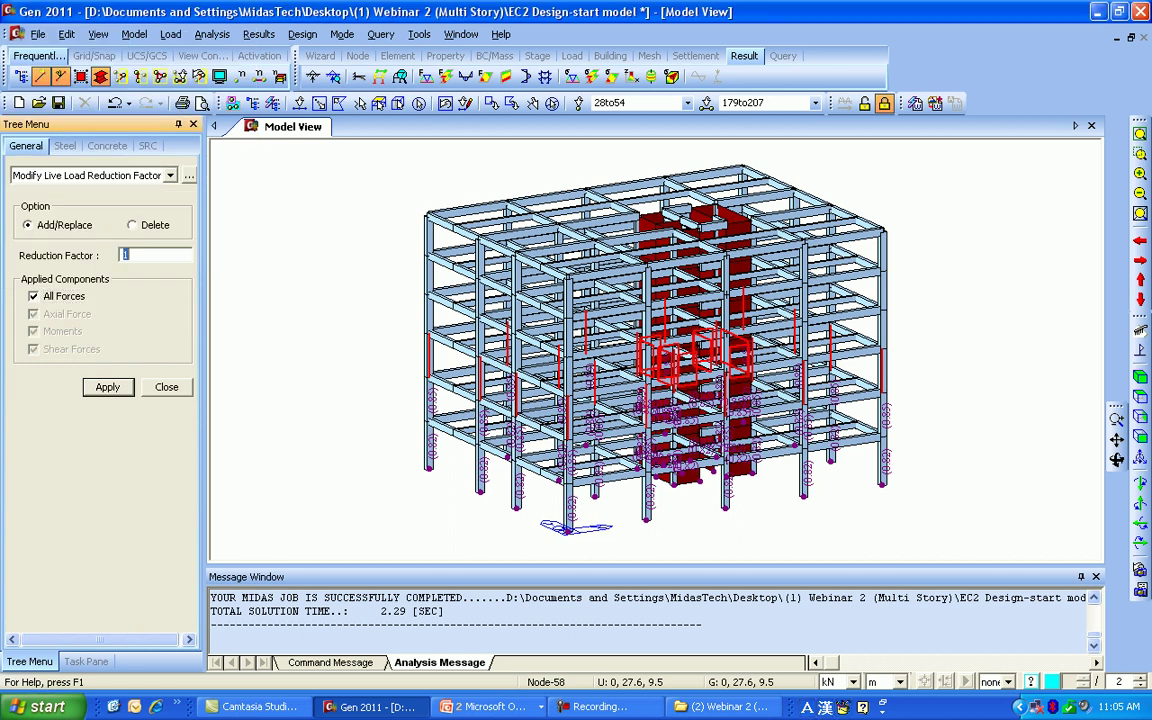
{"action": "type", "text": "0.9"}
{"action": "left_click", "coordinate": [108, 387]}
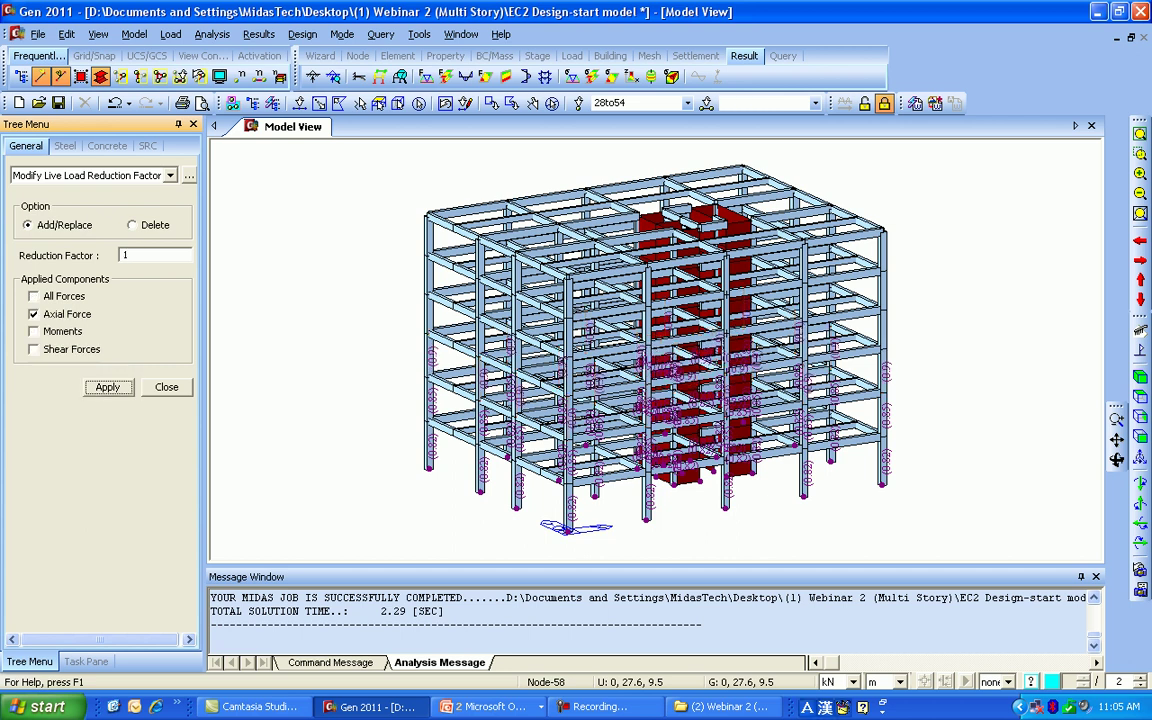
{"action": "left_click", "coordinate": [167, 387]}
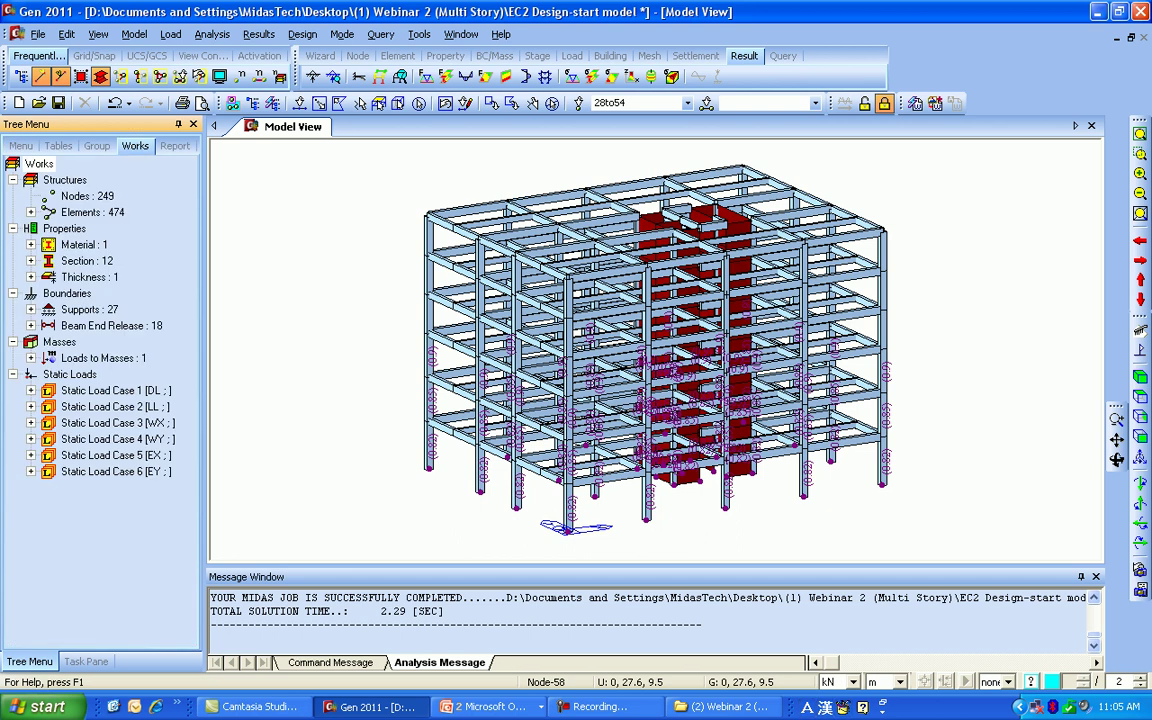
Step: Assign unbraced lengths to all elements with Ly and Lz at 0 m and the laterally unbraced length set to Do not consider
{"action": "left_click", "coordinate": [302, 34]}
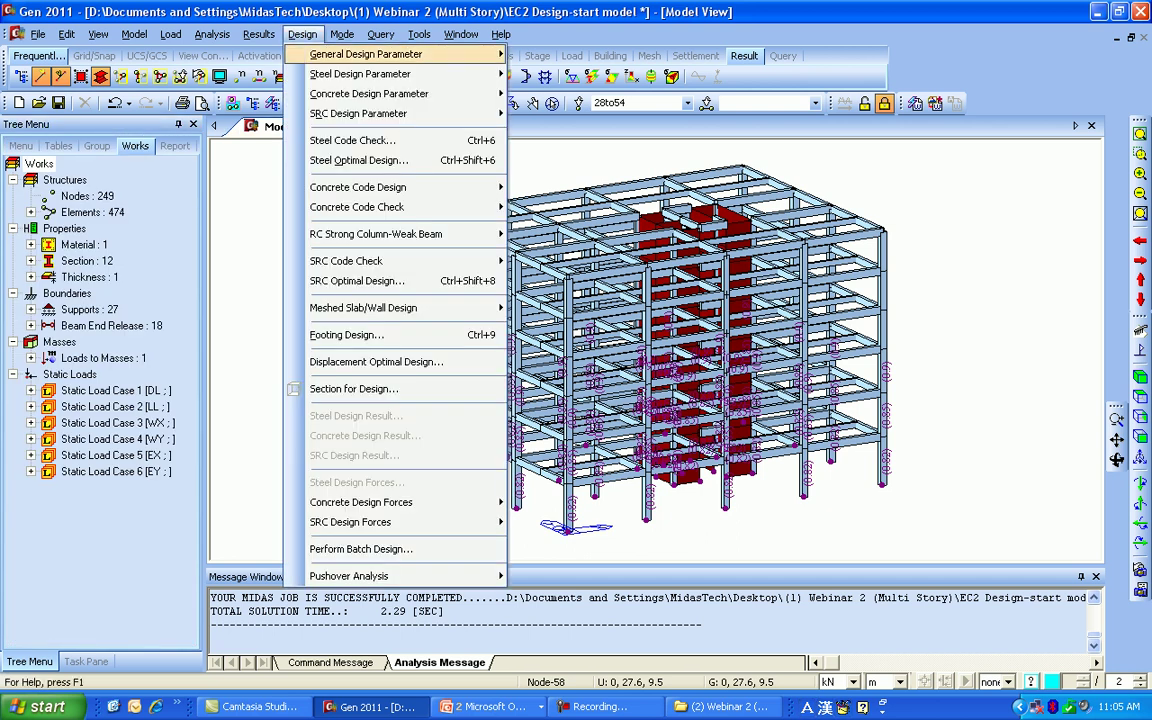
{"action": "mouse_move", "coordinate": [450, 54]}
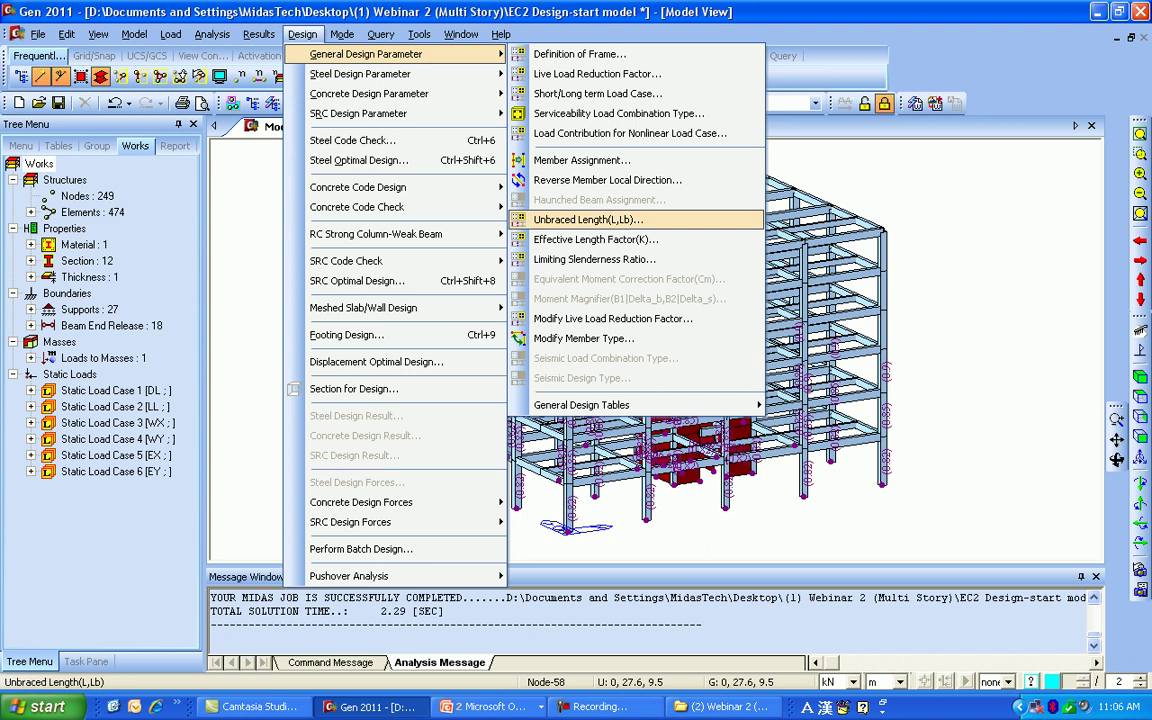
{"action": "left_click", "coordinate": [588, 219]}
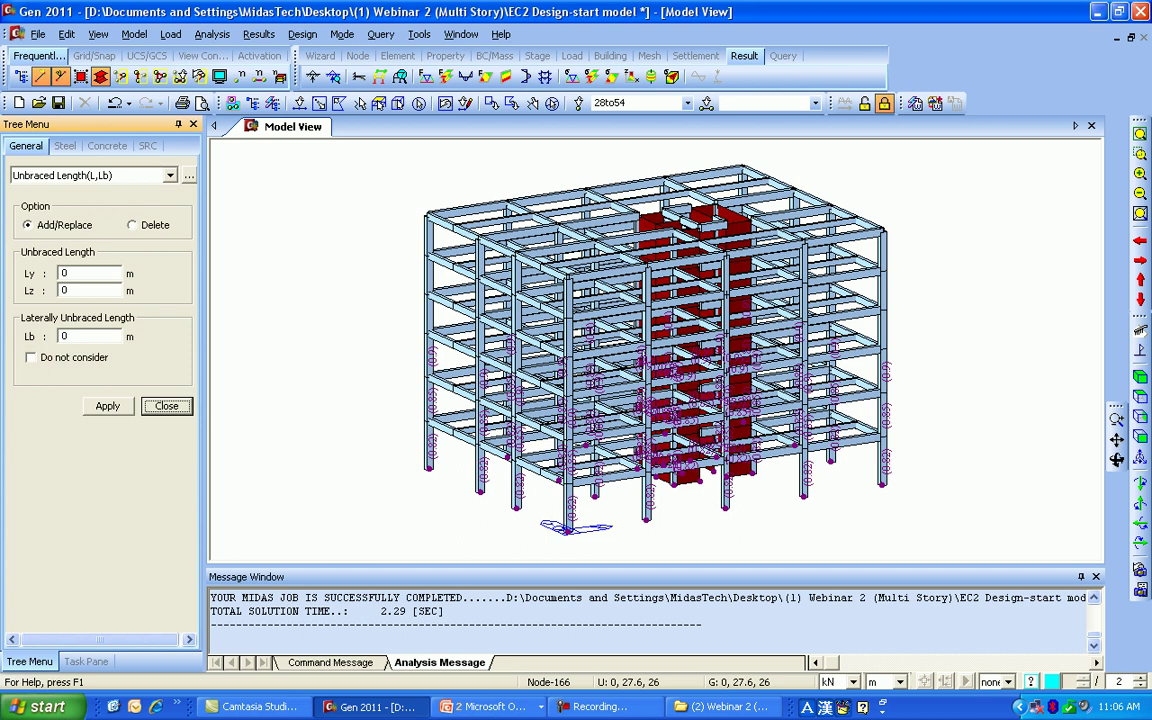
{"action": "double_click", "coordinate": [66, 290]}
{"action": "double_click", "coordinate": [68, 273]}
{"action": "double_click", "coordinate": [68, 290]}
{"action": "left_click", "coordinate": [70, 336]}
{"action": "left_click", "coordinate": [31, 357]}
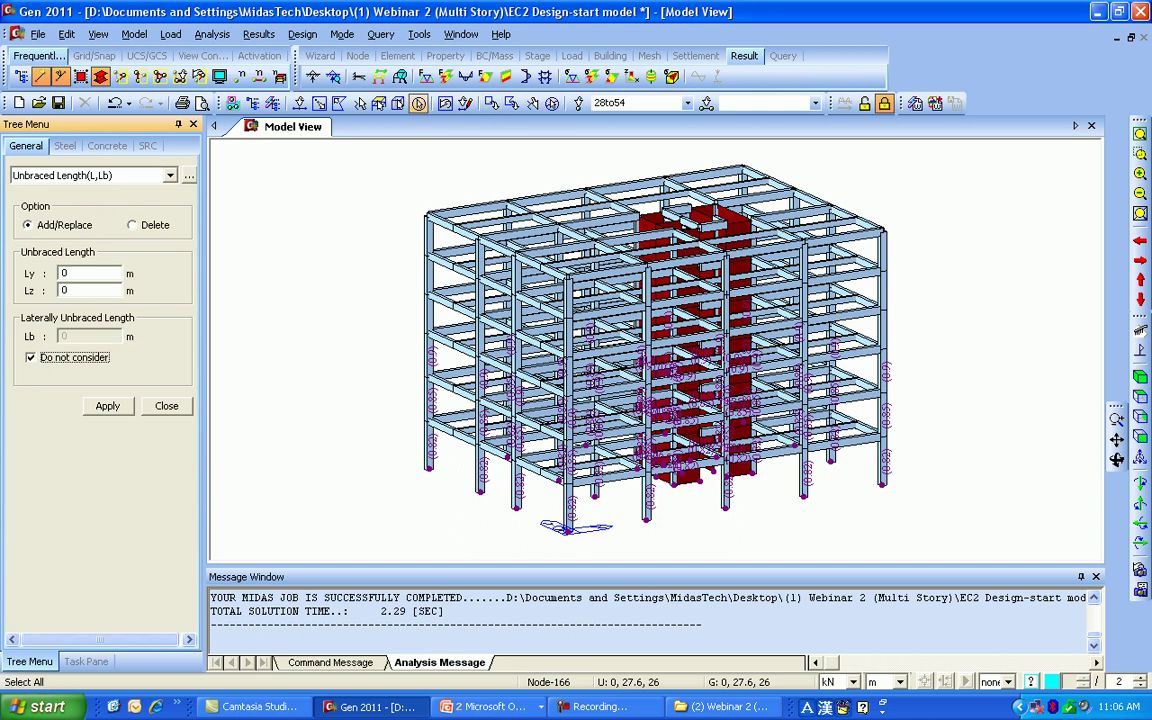
{"action": "left_click", "coordinate": [377, 102]}
{"action": "left_click", "coordinate": [108, 406]}
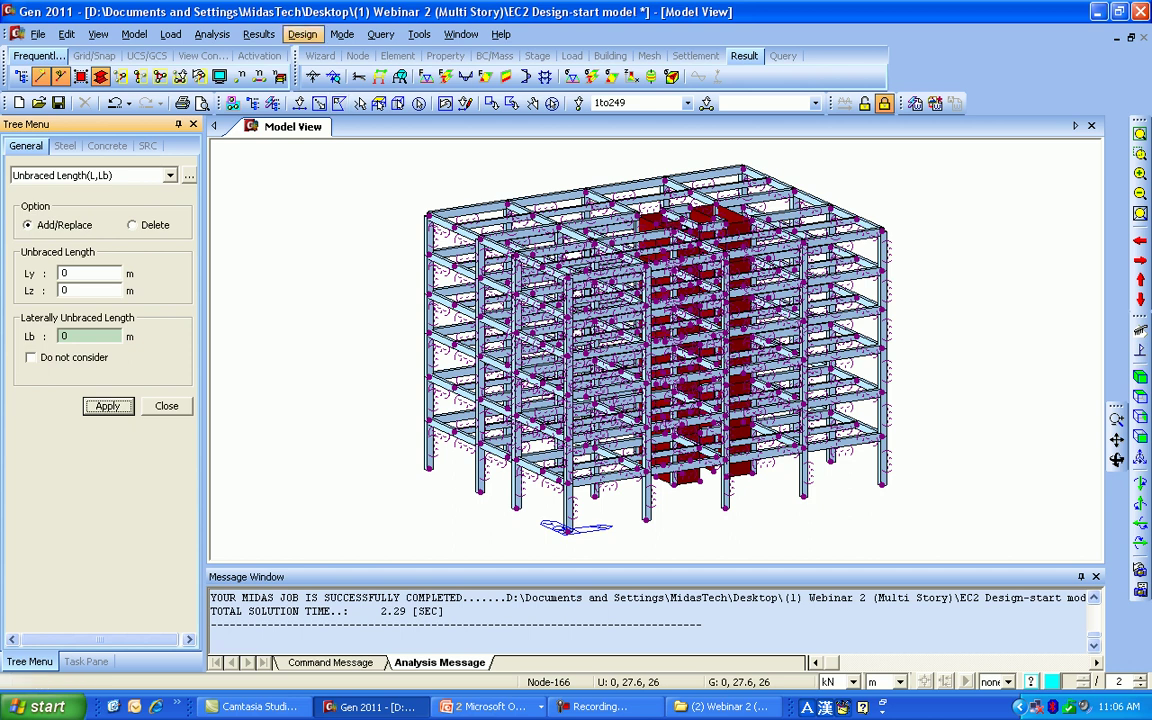
Step: Update the partial safety factors for material properties to the Eurocode2:04 Recommended values and accept them
{"action": "left_click", "coordinate": [302, 34]}
{"action": "mouse_move", "coordinate": [360, 54]}
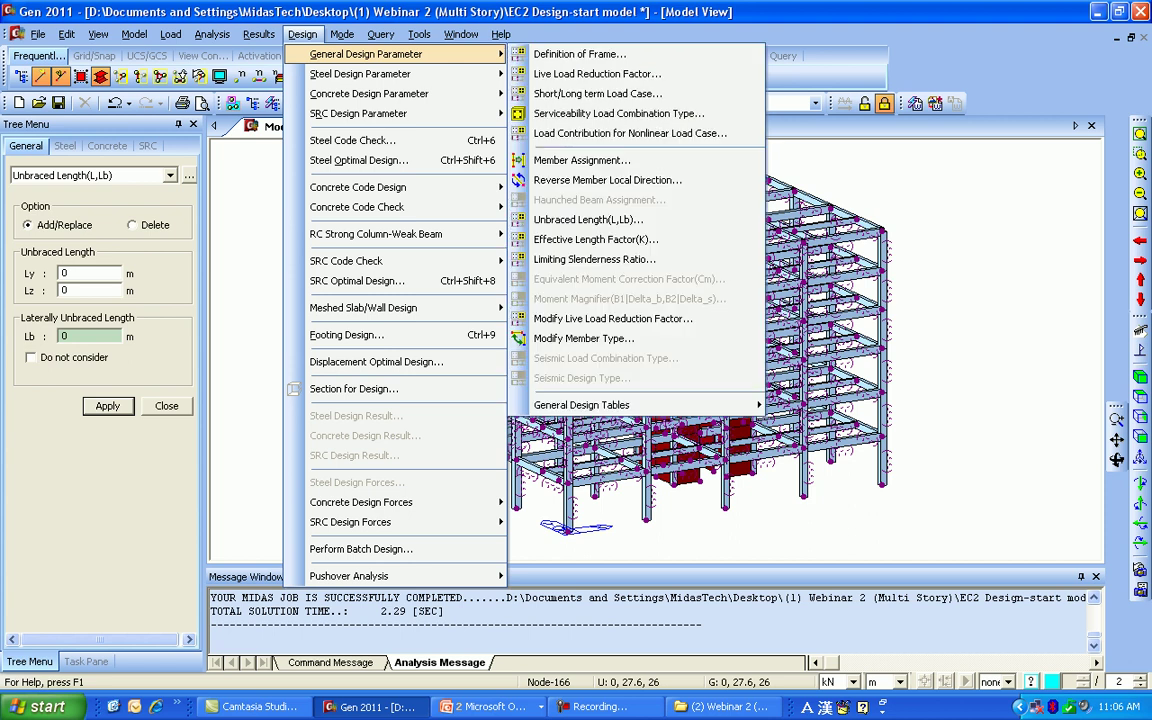
{"action": "mouse_move", "coordinate": [369, 93]}
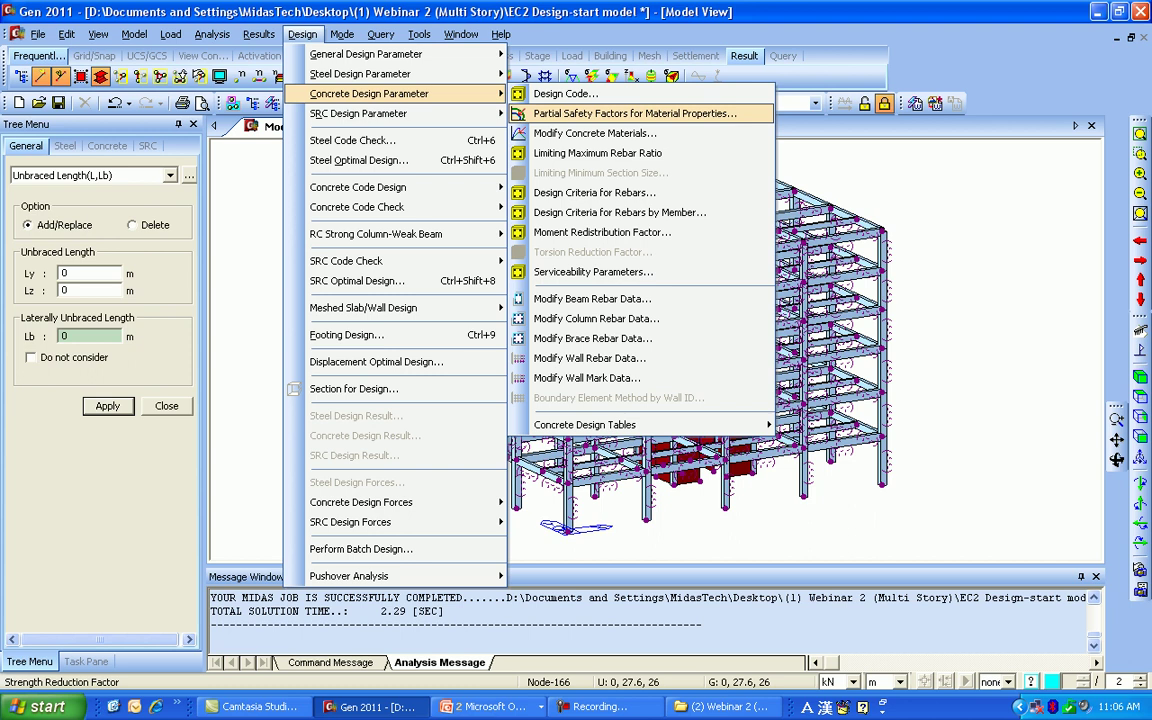
{"action": "left_click", "coordinate": [634, 113]}
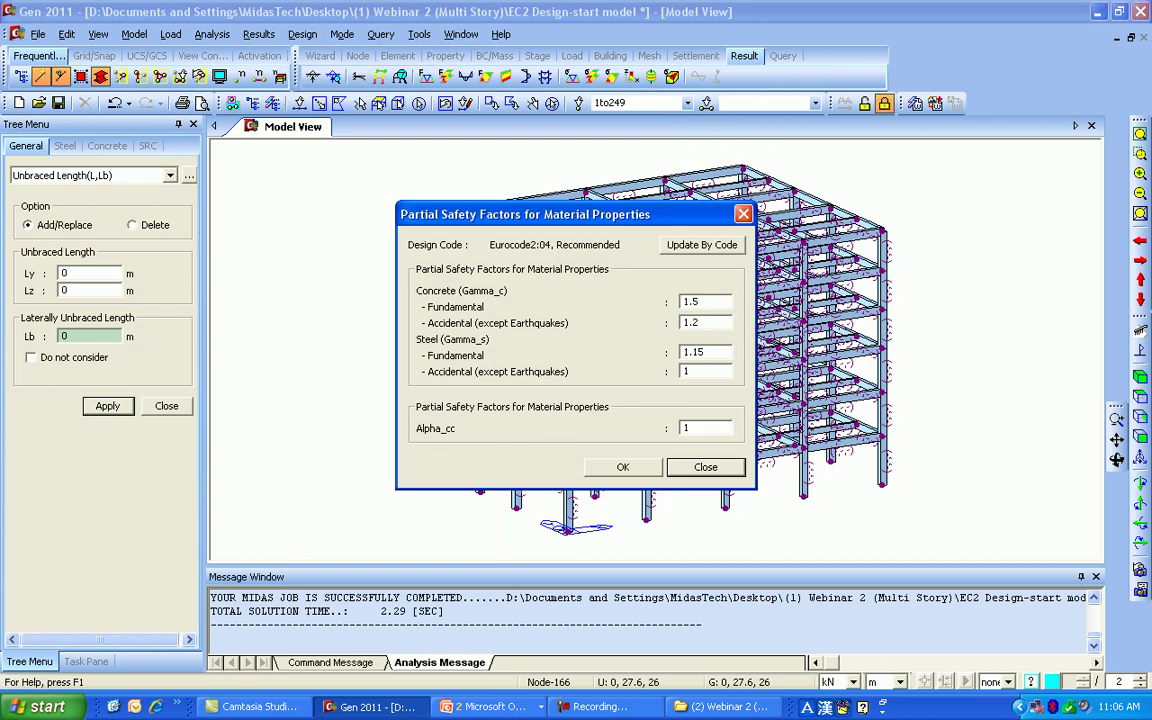
{"action": "left_click_drag", "start_coordinate": [580, 214], "coordinate": [455, 200]}
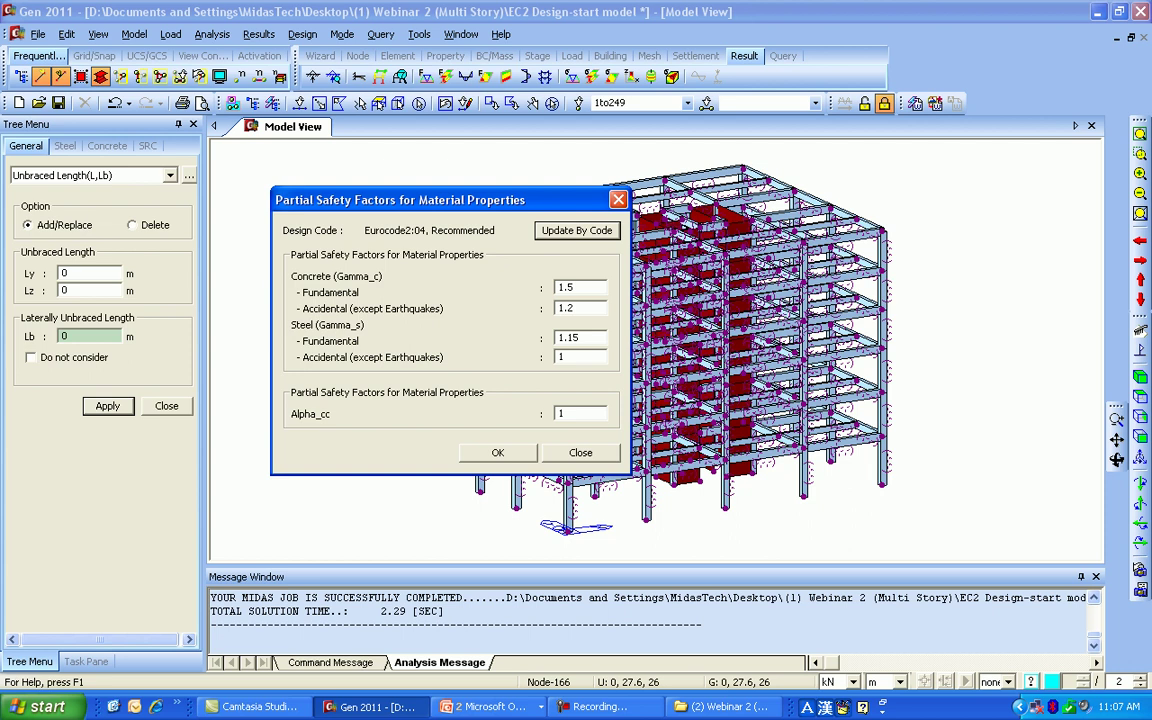
{"action": "left_click", "coordinate": [497, 452]}
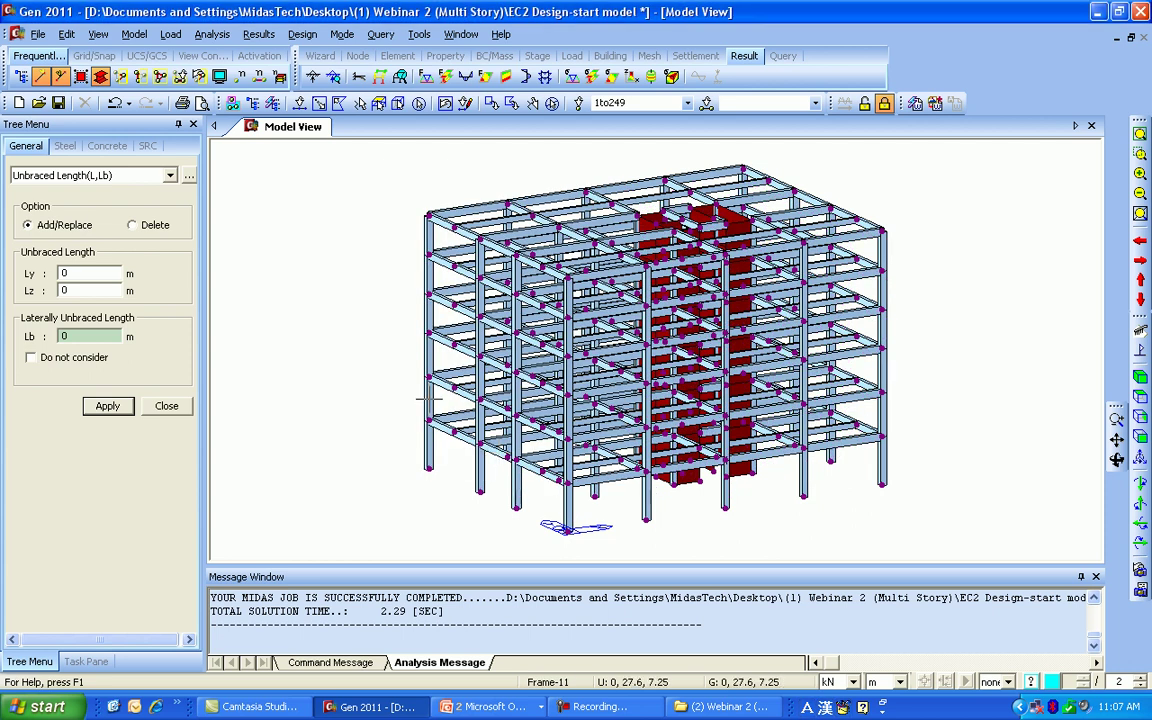
Step: Modify the C30/37 concrete material to use the EN04(RC) rebar code with Class B main rebar and Class A sub-rebar
{"action": "left_click", "coordinate": [300, 34]}
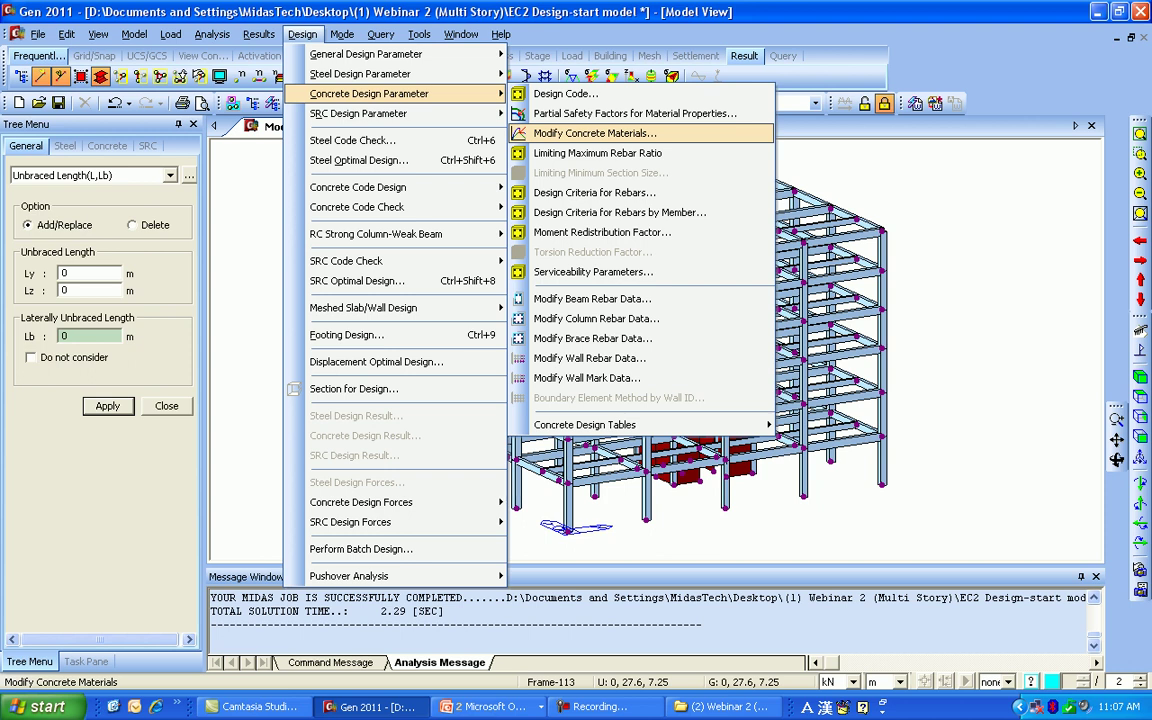
{"action": "left_click", "coordinate": [594, 133]}
{"action": "left_click", "coordinate": [468, 237]}
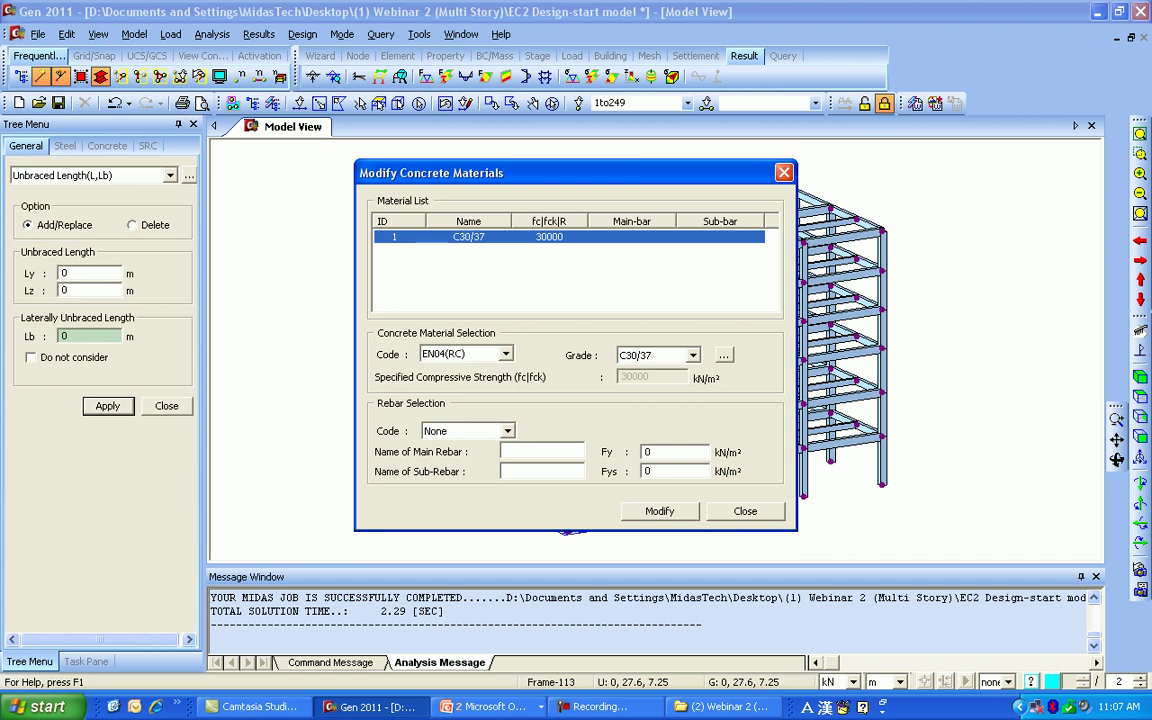
{"action": "left_click", "coordinate": [507, 431]}
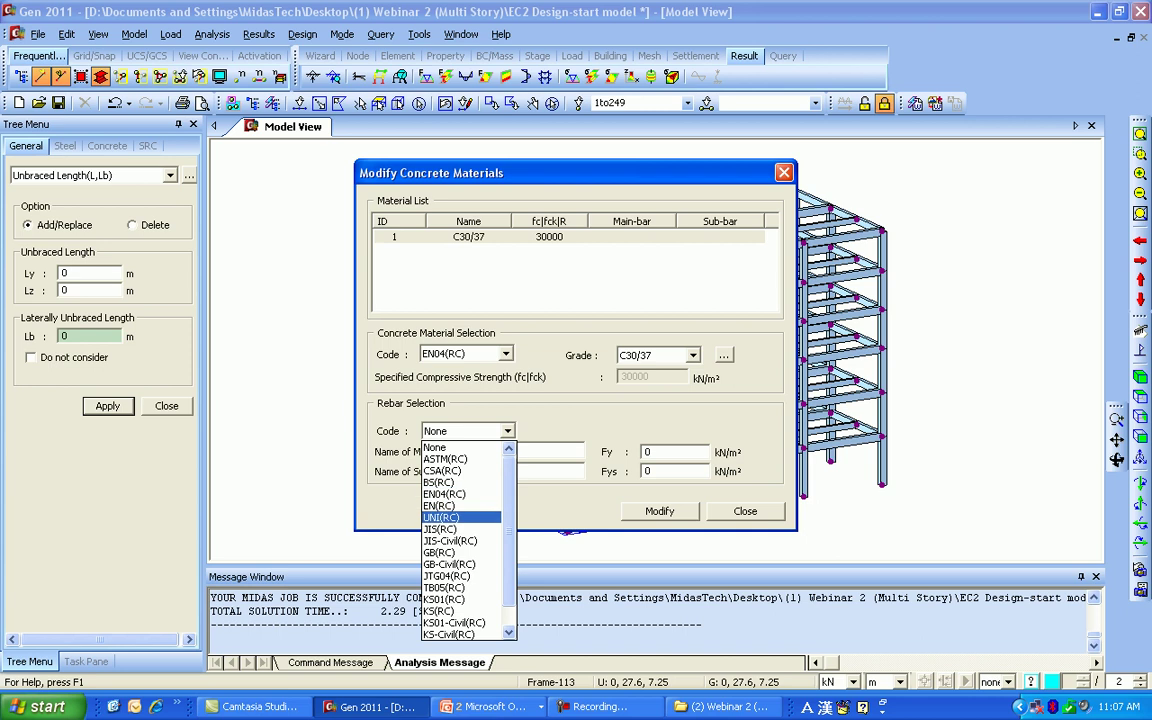
{"action": "left_click", "coordinate": [444, 494]}
{"action": "left_click", "coordinate": [577, 452]}
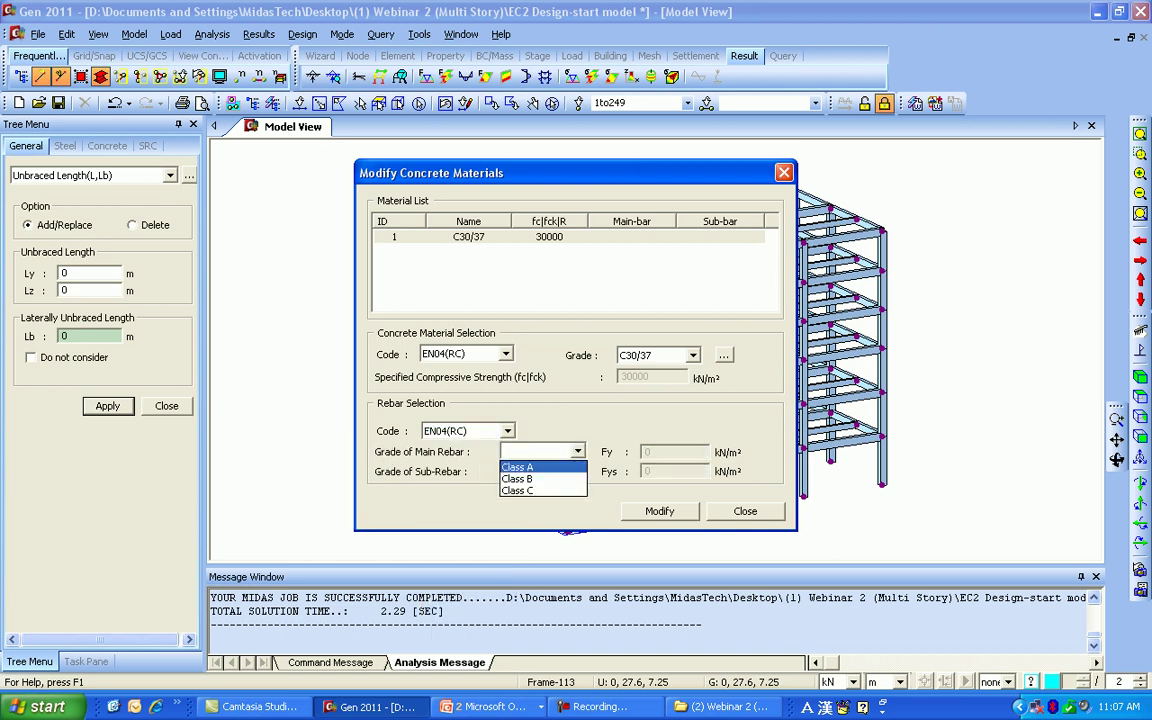
{"action": "left_click", "coordinate": [518, 479]}
{"action": "left_click", "coordinate": [577, 471]}
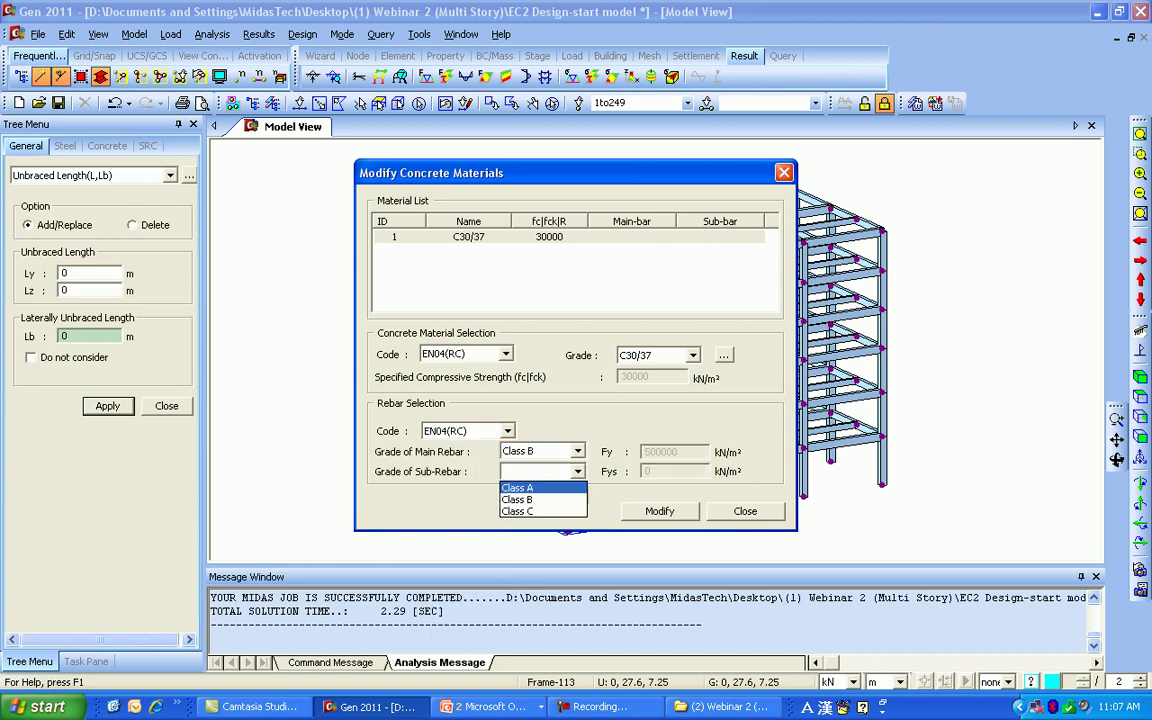
{"action": "left_click", "coordinate": [518, 490]}
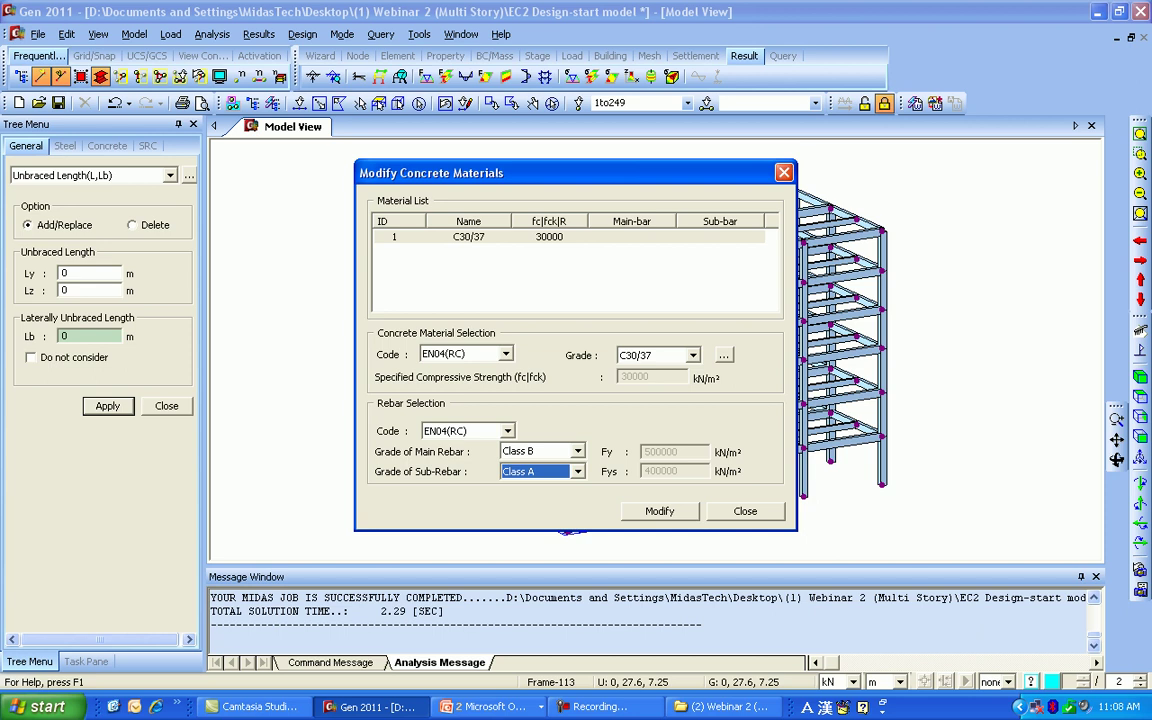
{"action": "left_click", "coordinate": [659, 511]}
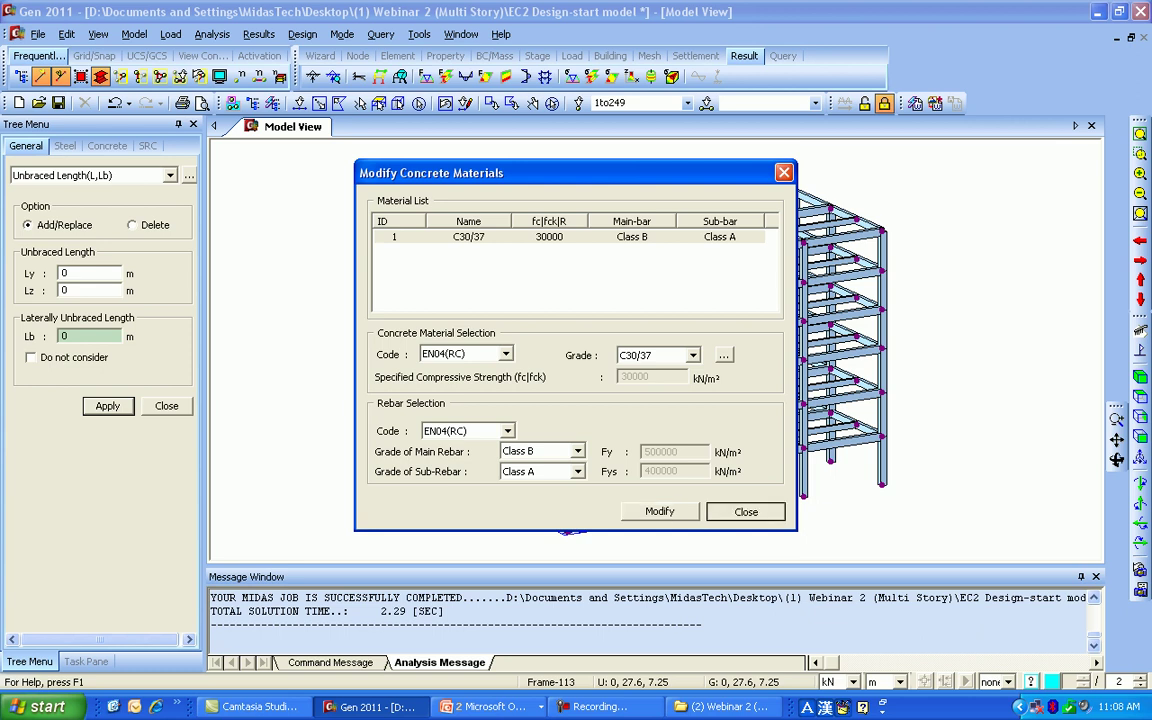
{"action": "left_click", "coordinate": [745, 511]}
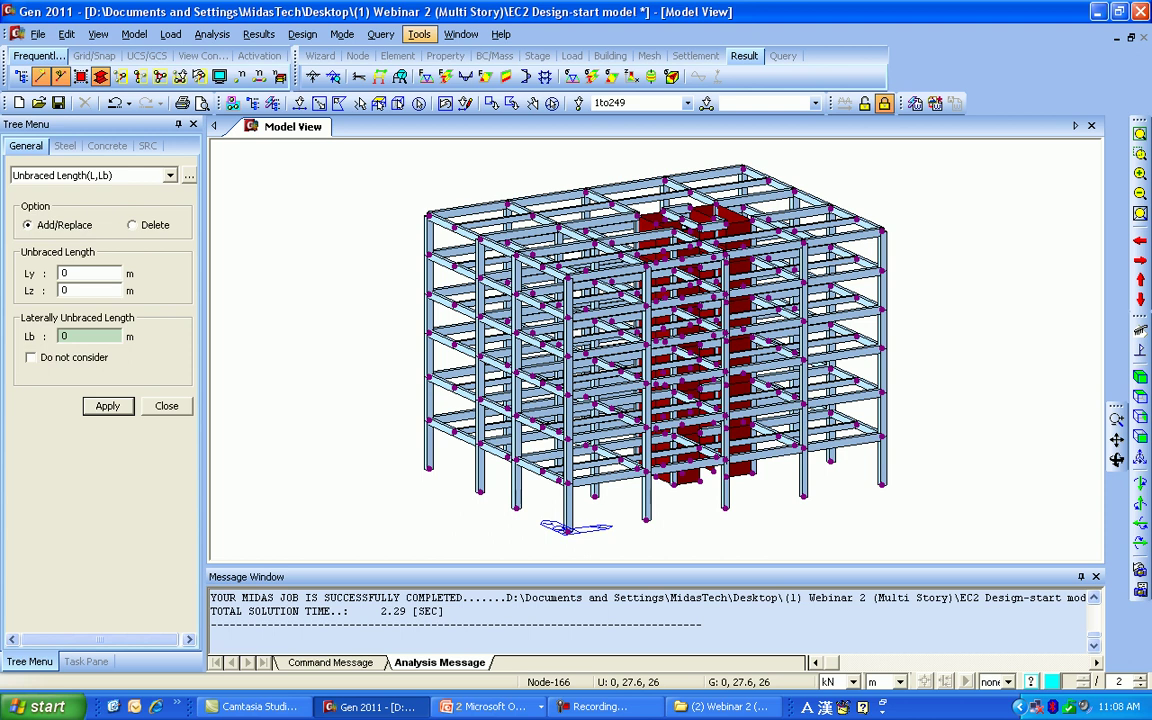
Step: Set the concrete rebar material code to ASTM(RC) in the design preferences and accept the change
{"action": "left_click", "coordinate": [419, 34]}
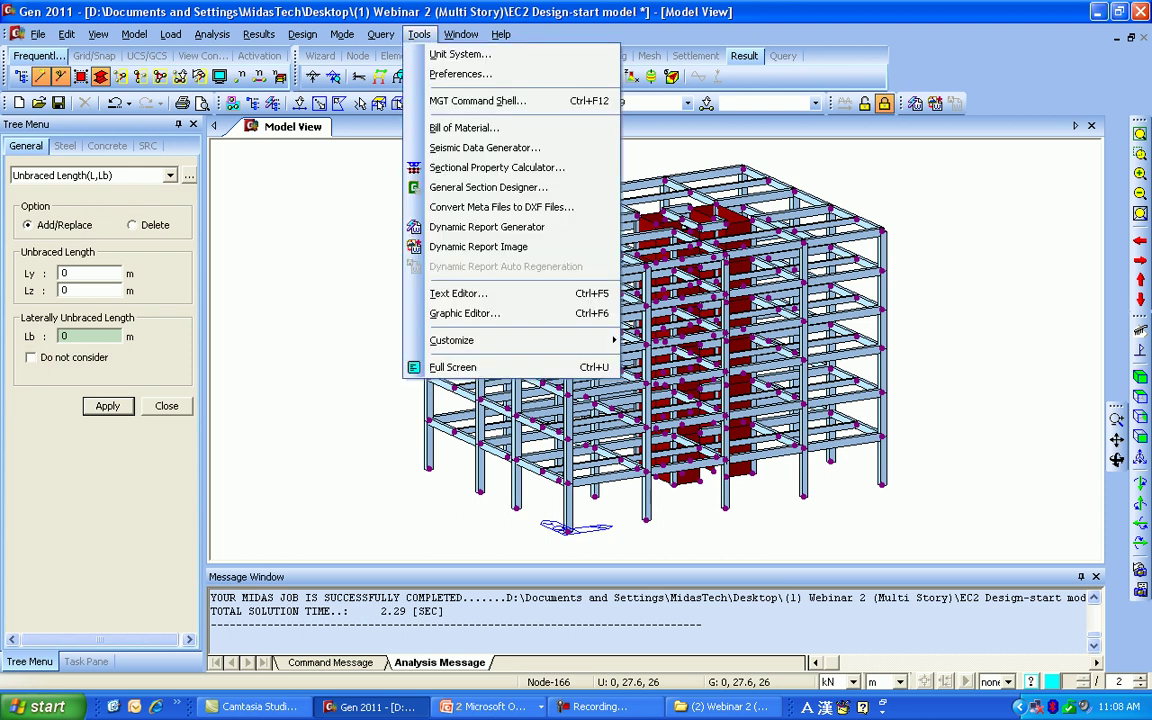
{"action": "left_click", "coordinate": [462, 66]}
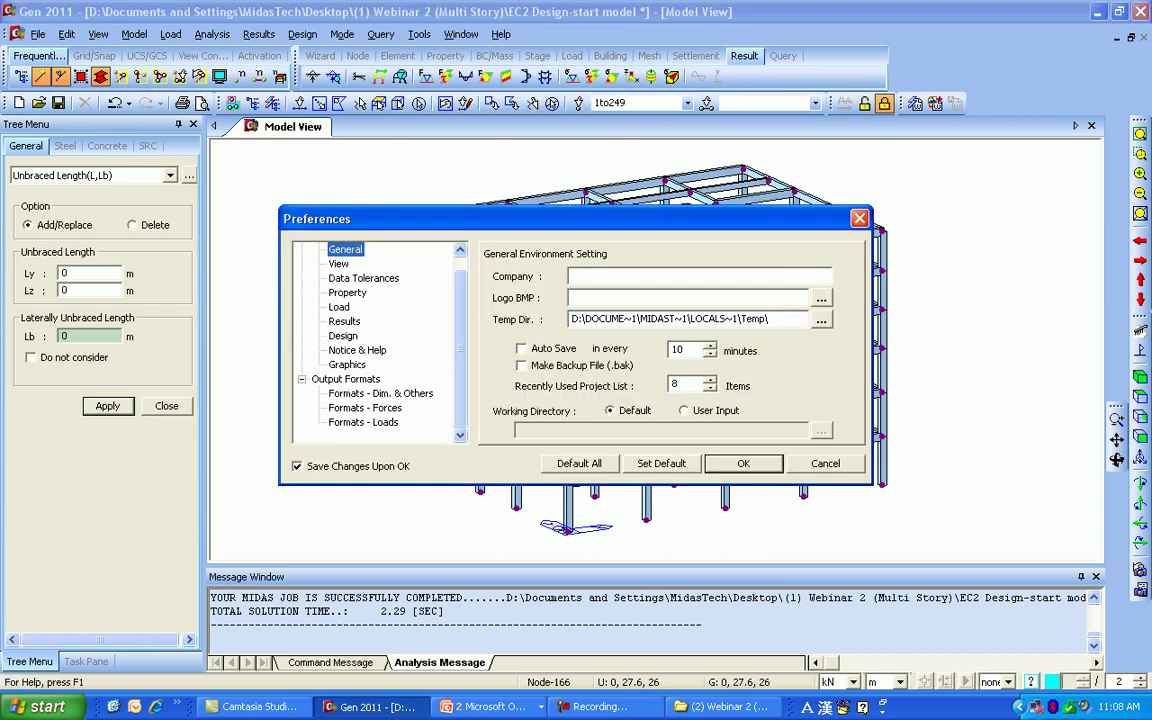
{"action": "left_click", "coordinate": [343, 336]}
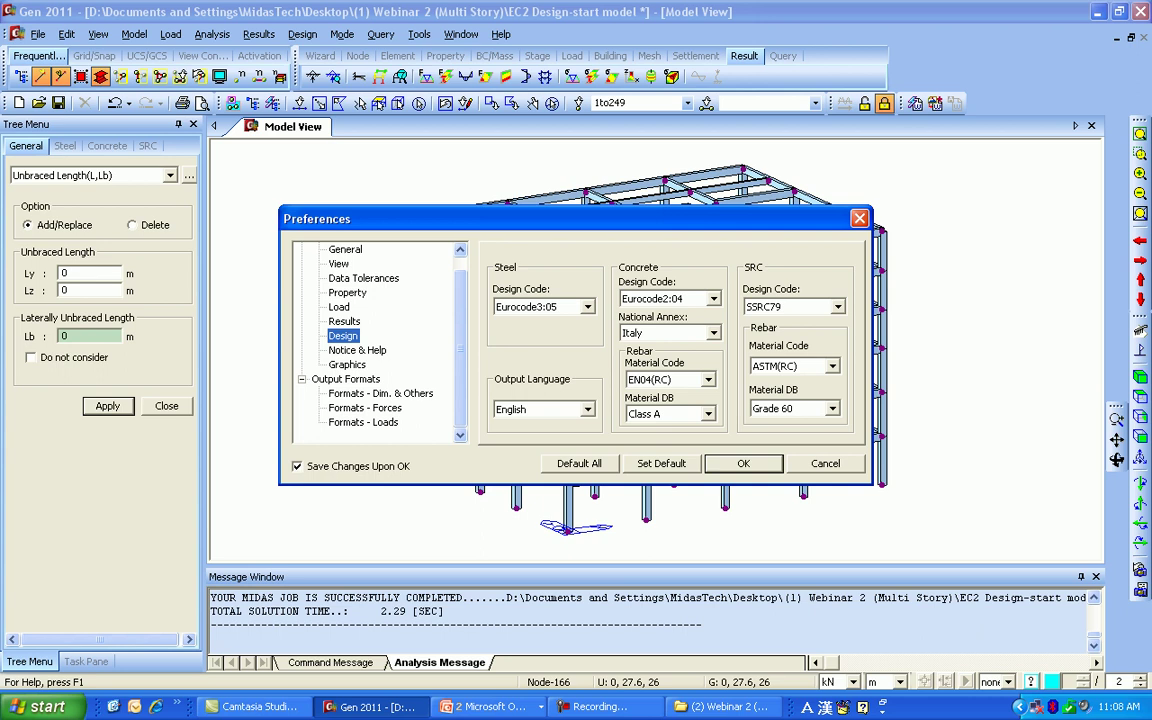
{"action": "left_click", "coordinate": [708, 380]}
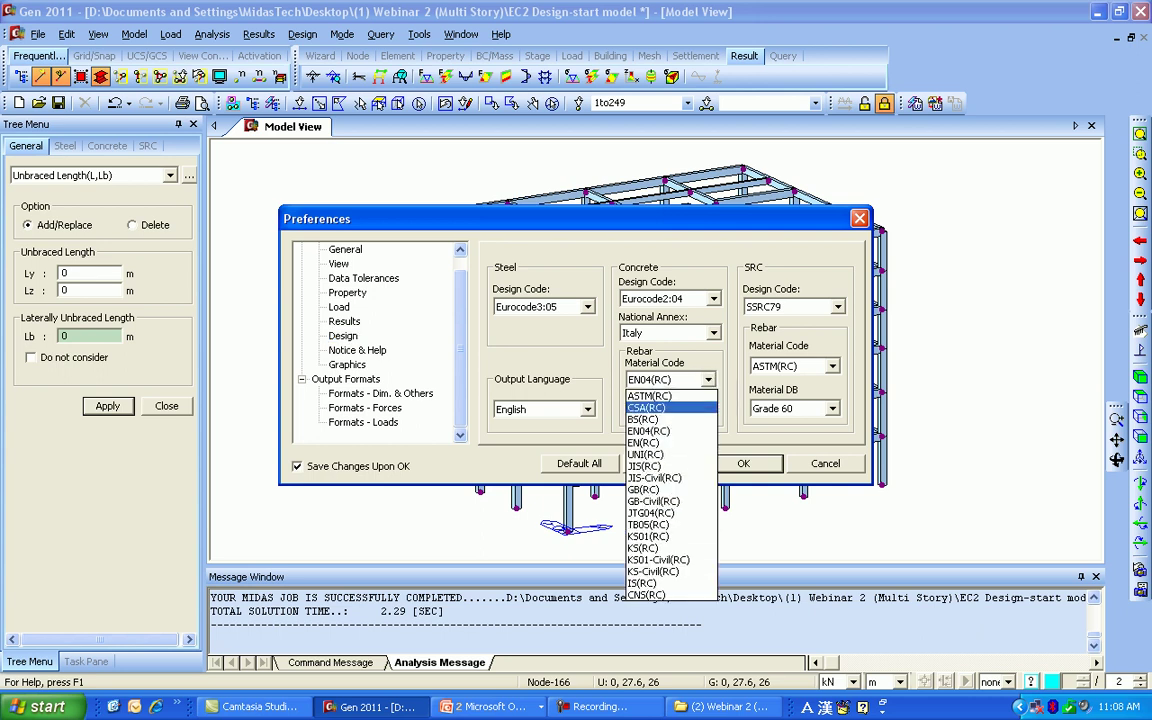
{"action": "left_click", "coordinate": [650, 396]}
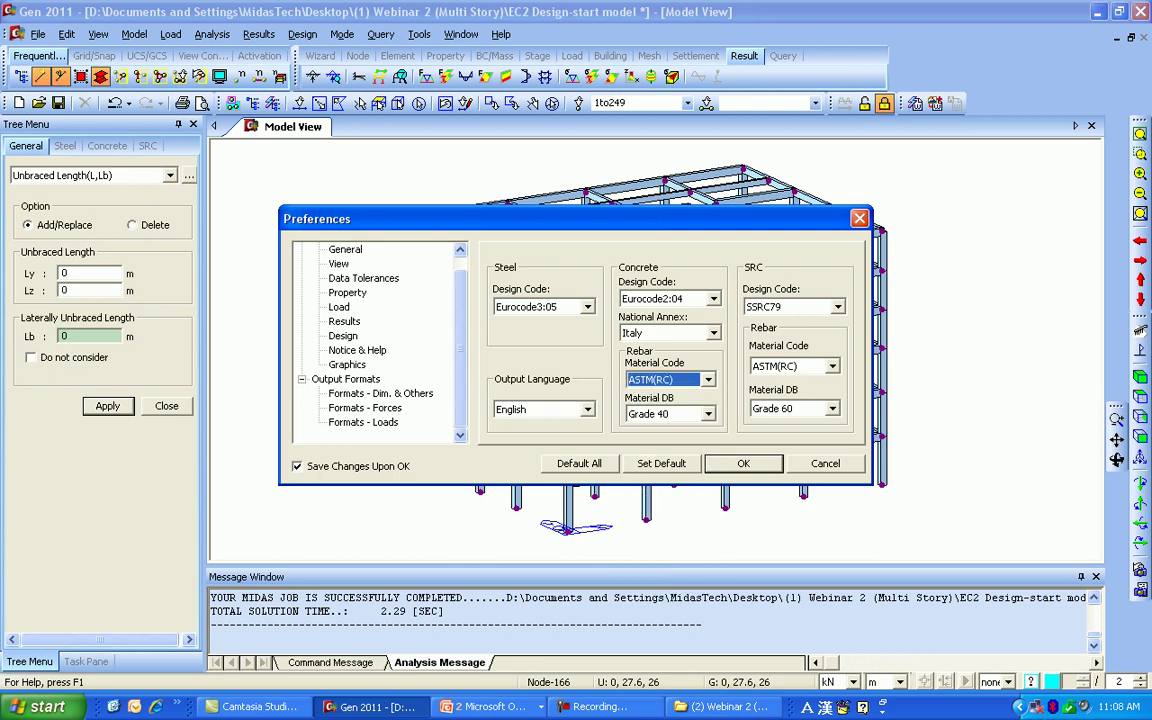
{"action": "left_click", "coordinate": [743, 464]}
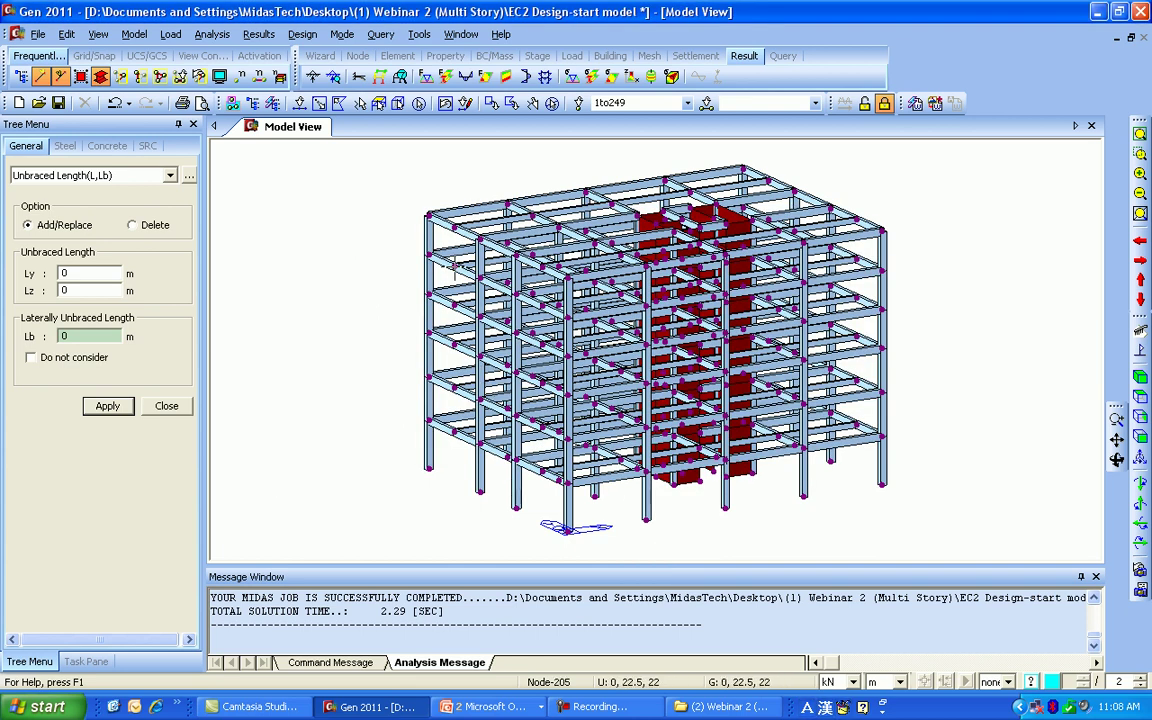
Step: Examine the rebar sizes offered for beam main rebars in the design criteria for rebars, leaving the criteria unedited
{"action": "mouse_move", "coordinate": [456, 263]}
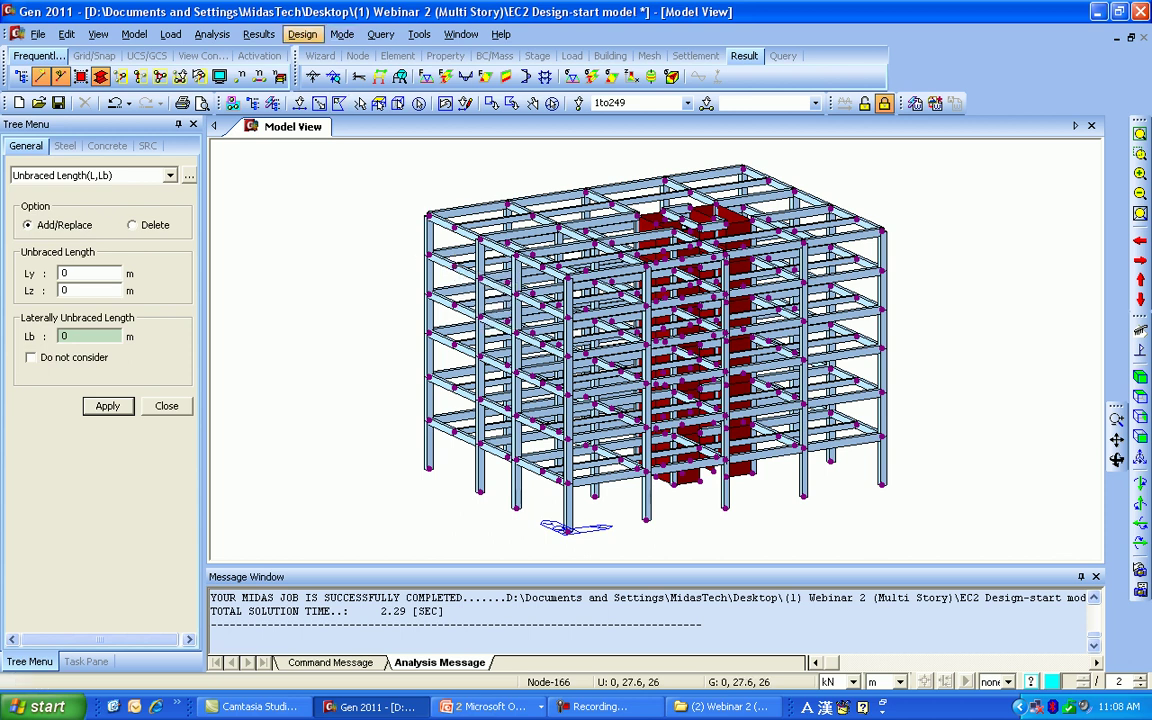
{"action": "left_click", "coordinate": [302, 34]}
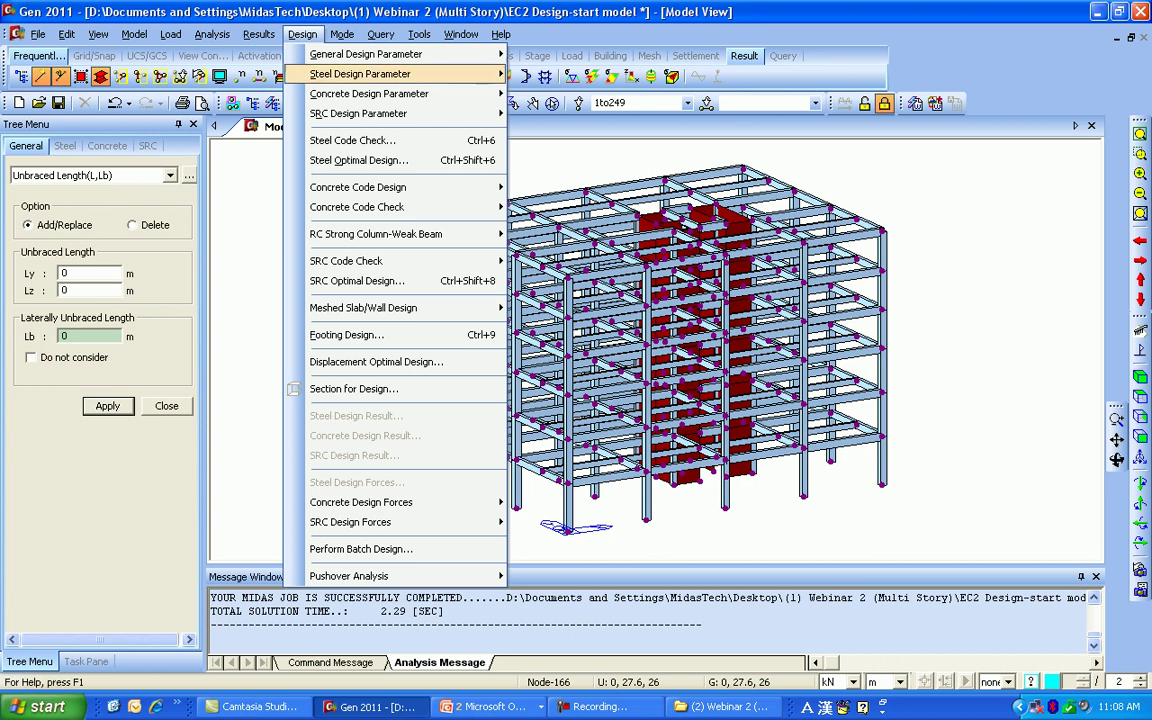
{"action": "mouse_move", "coordinate": [400, 93]}
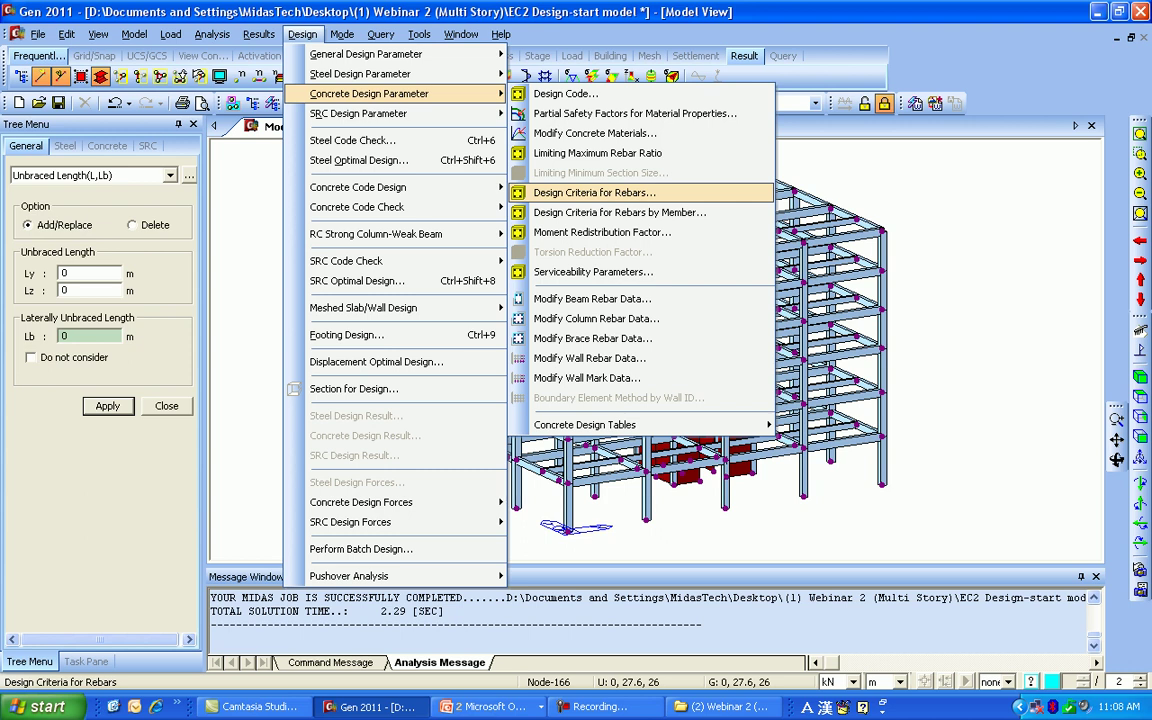
{"action": "left_click", "coordinate": [594, 192]}
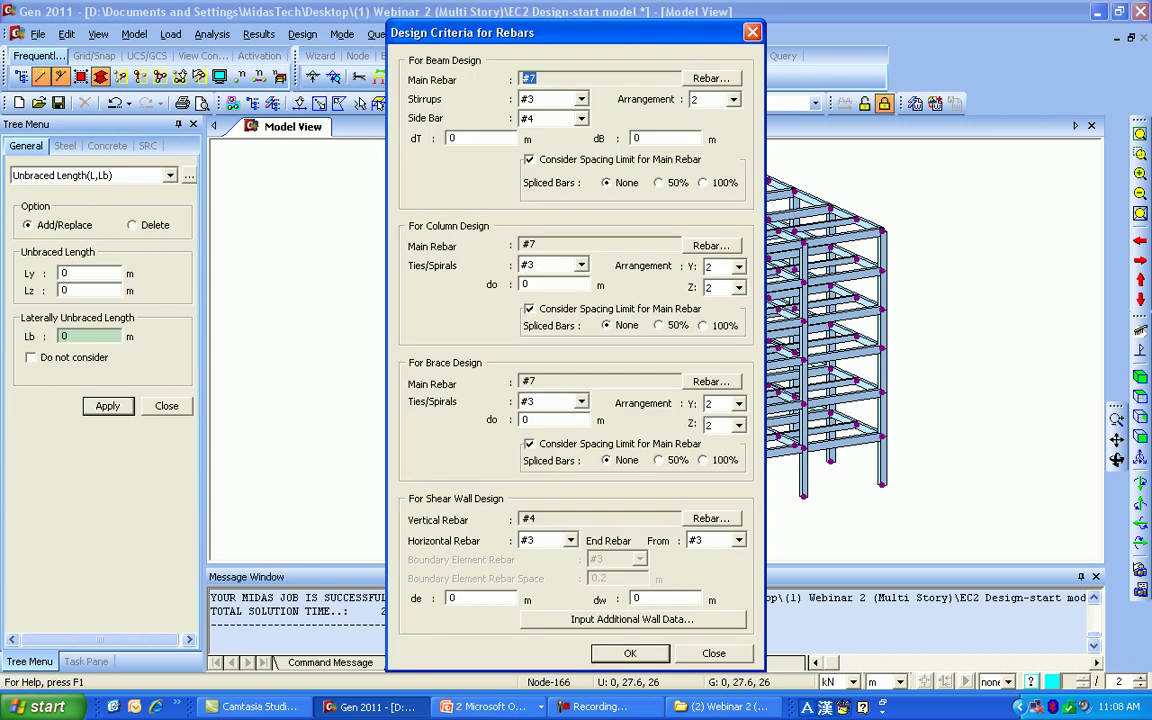
{"action": "left_click", "coordinate": [711, 78]}
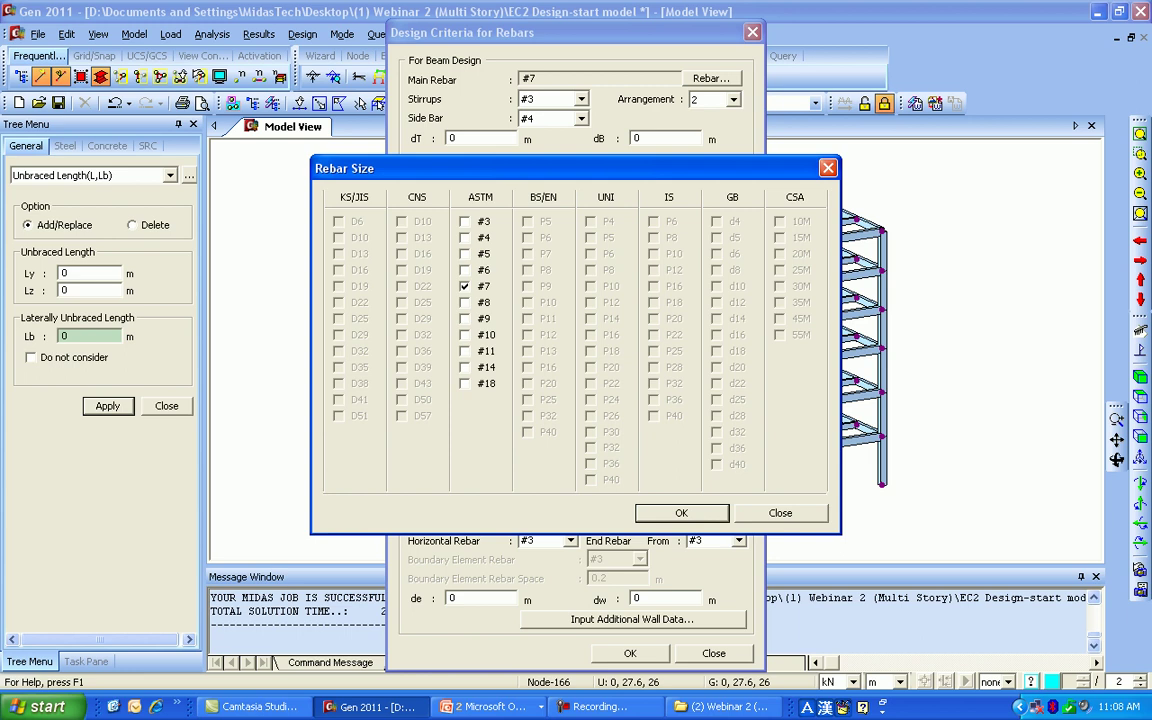
{"action": "left_click", "coordinate": [828, 168]}
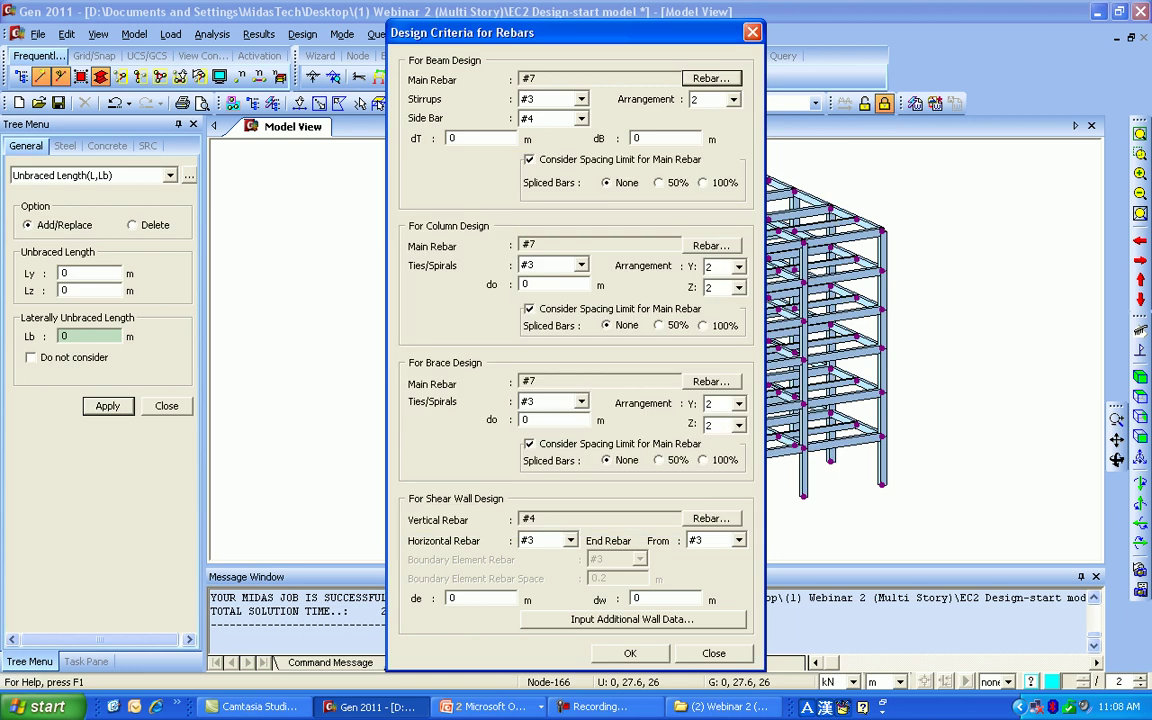
{"action": "left_click", "coordinate": [752, 32]}
Step: Switch the concrete rebar material code in the design preferences back to EN04(RC) and accept it
{"action": "left_click", "coordinate": [419, 34]}
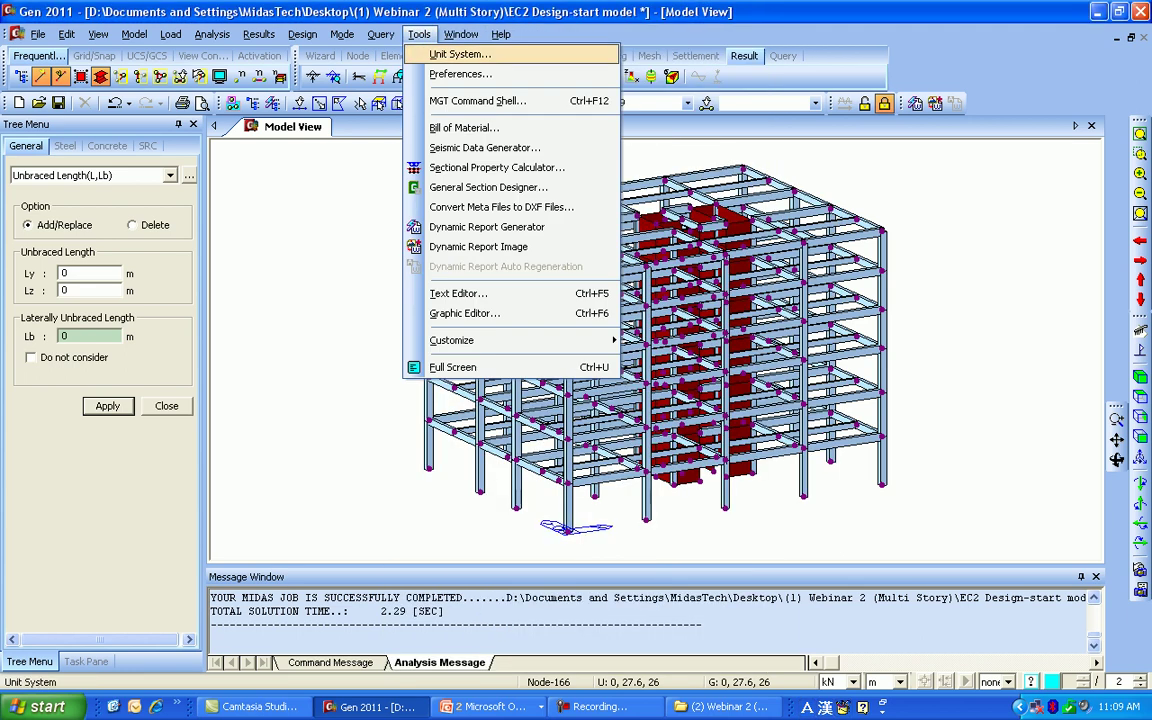
{"action": "left_click", "coordinate": [458, 70]}
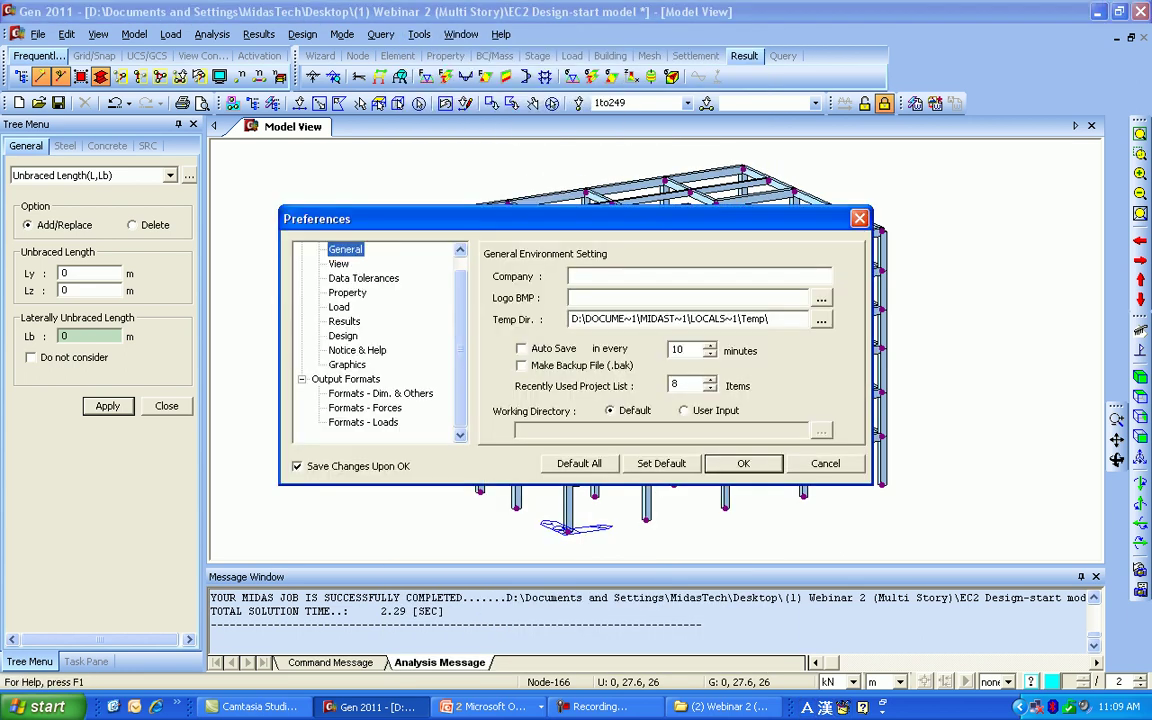
{"action": "left_click", "coordinate": [344, 321]}
{"action": "left_click", "coordinate": [343, 336]}
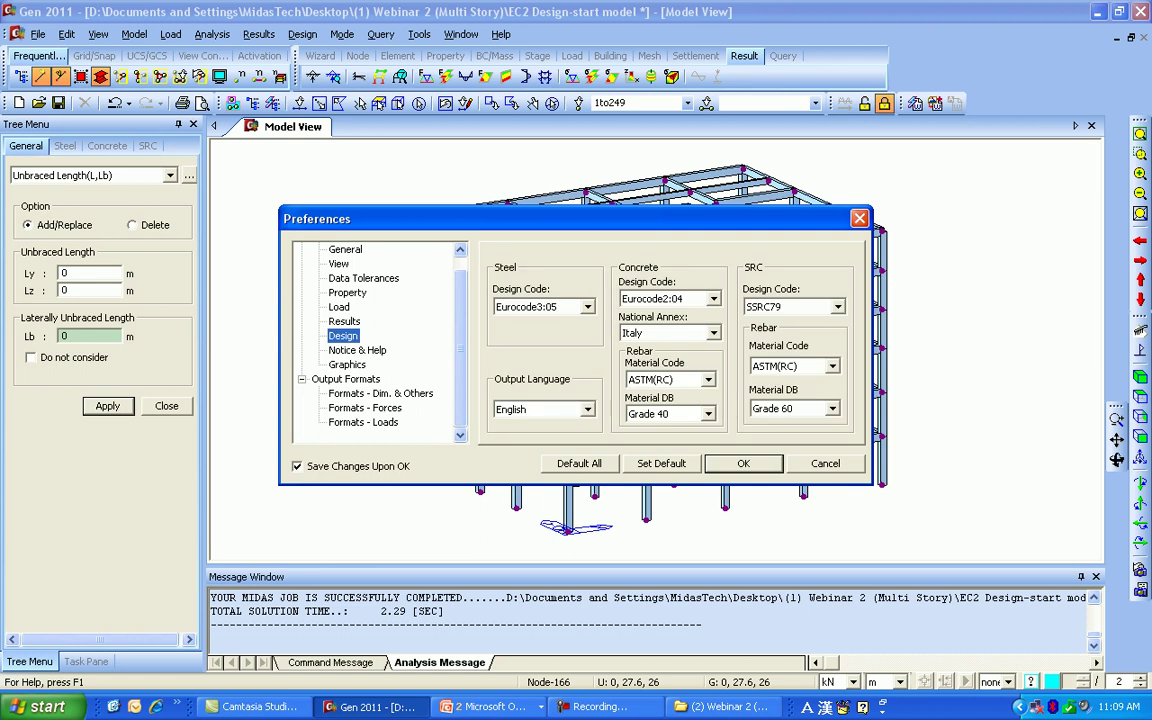
{"action": "left_click", "coordinate": [708, 380]}
{"action": "left_click", "coordinate": [656, 431]}
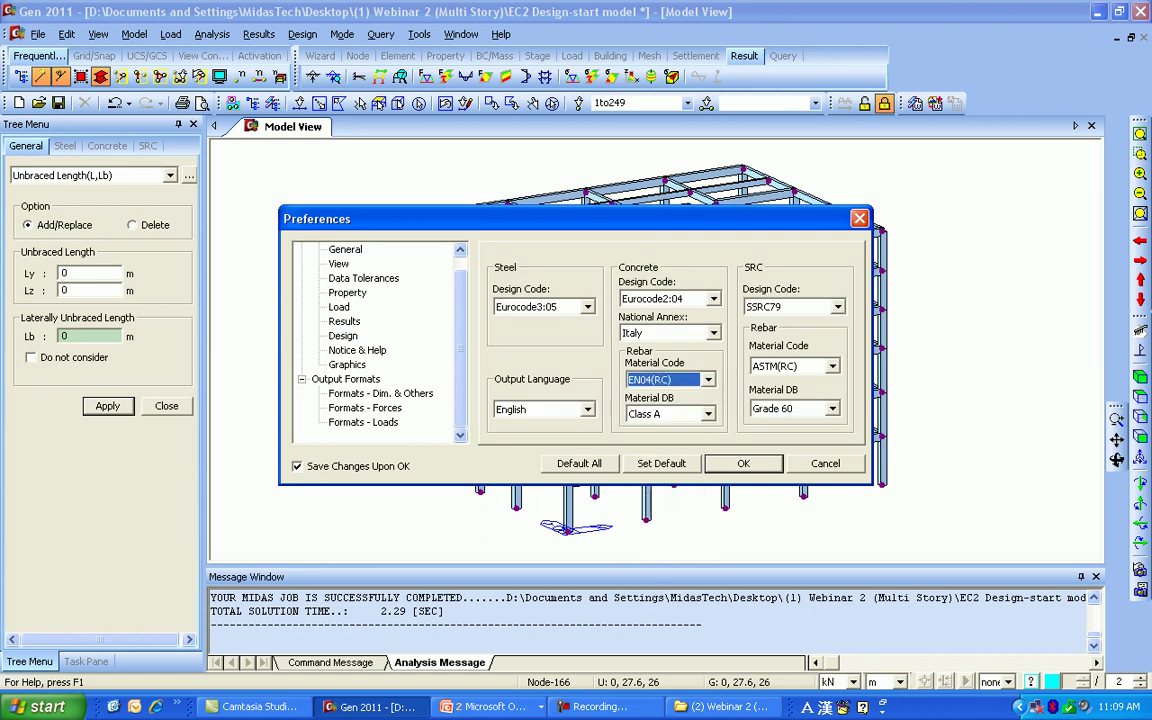
{"action": "left_click", "coordinate": [739, 461]}
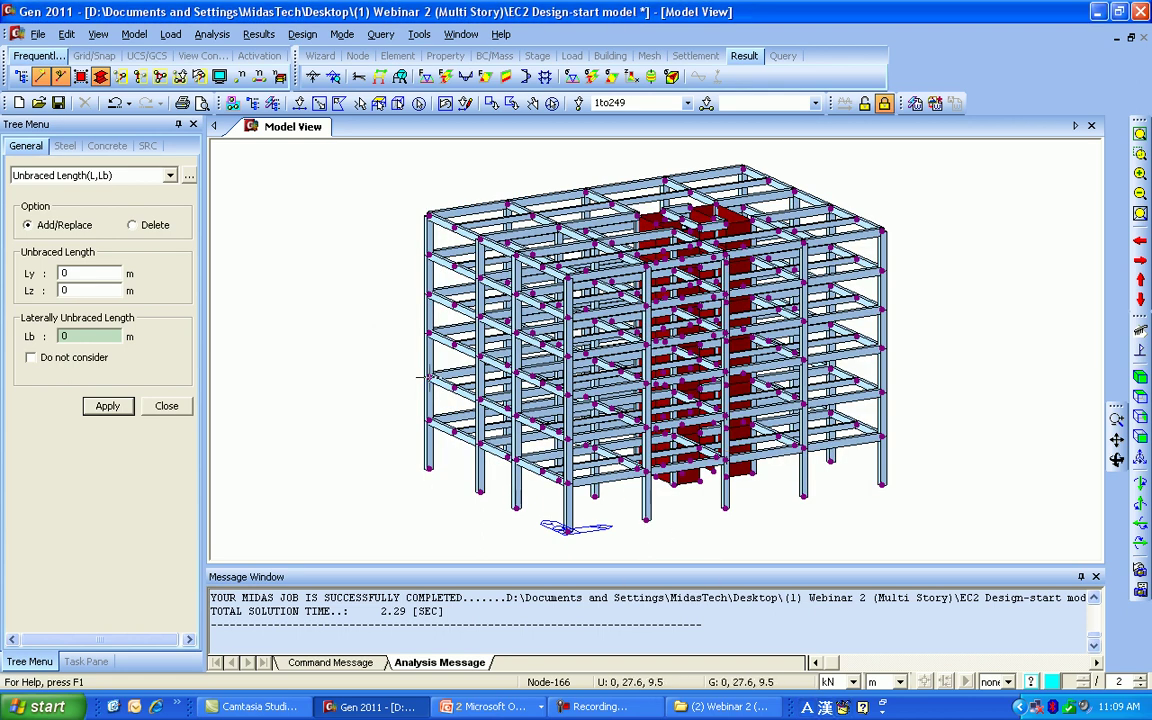
Step: Review the additional wall data in the design criteria for rebars and assign P20 and P25 as the beam main rebars
{"action": "left_click", "coordinate": [302, 34]}
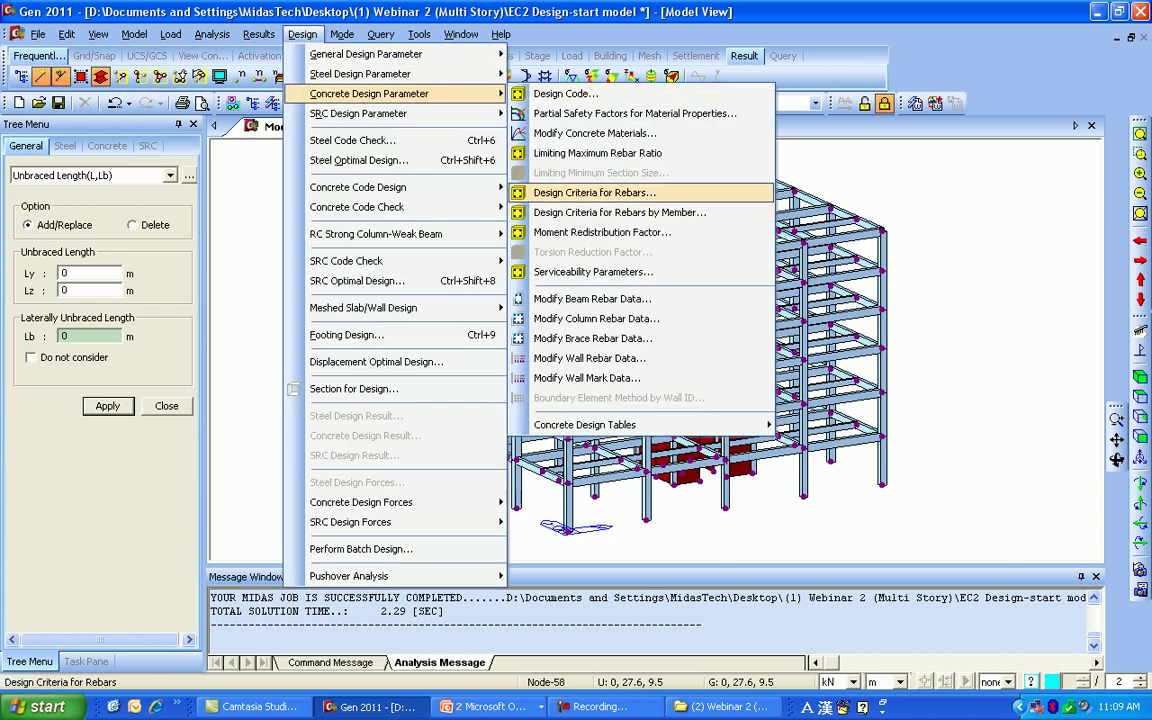
{"action": "left_click", "coordinate": [594, 192]}
{"action": "left_click", "coordinate": [710, 78]}
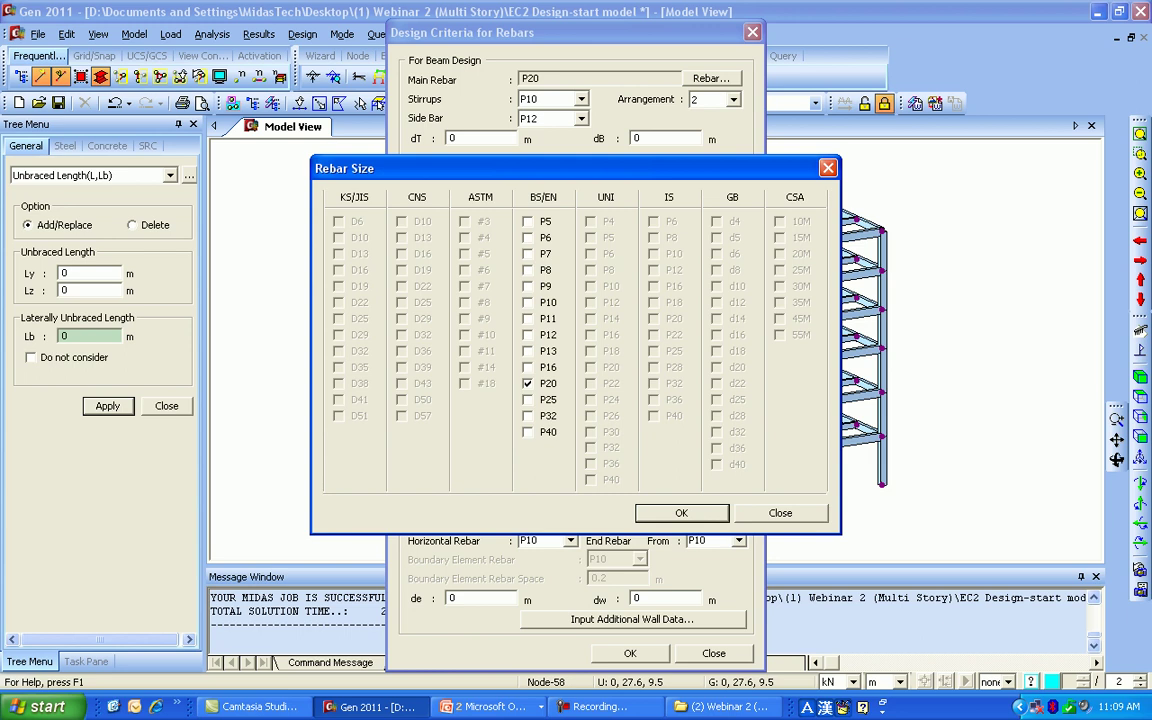
{"action": "key", "text": "Escape"}
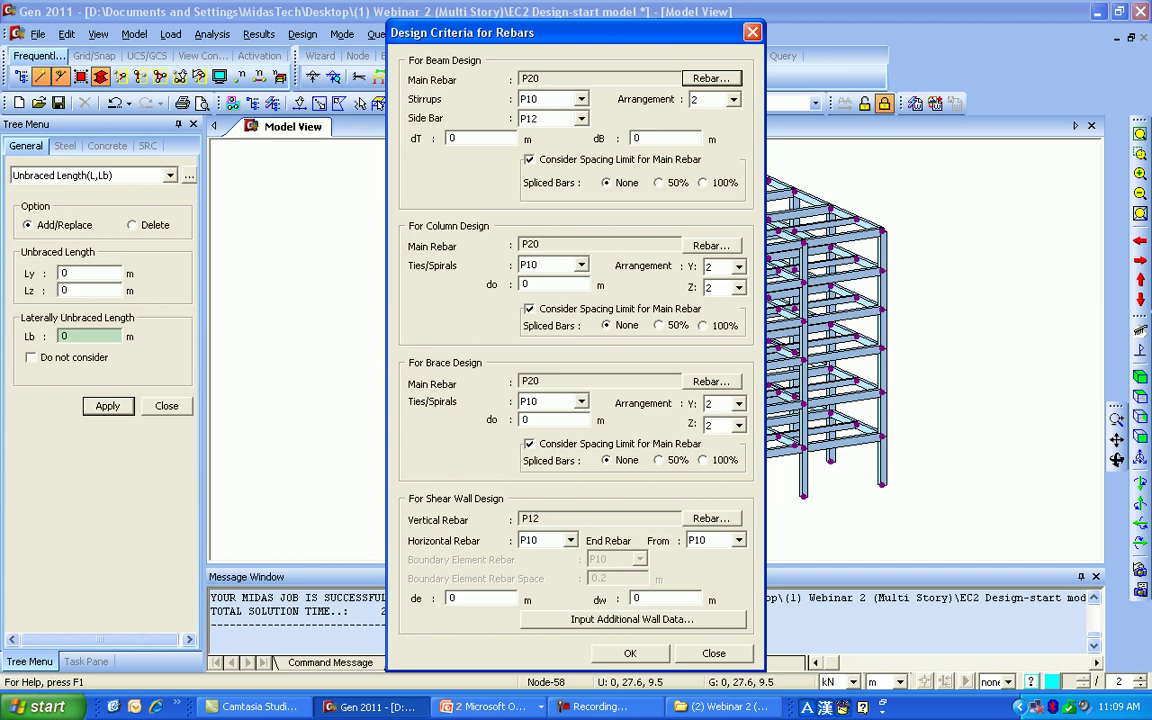
{"action": "left_click", "coordinate": [633, 620]}
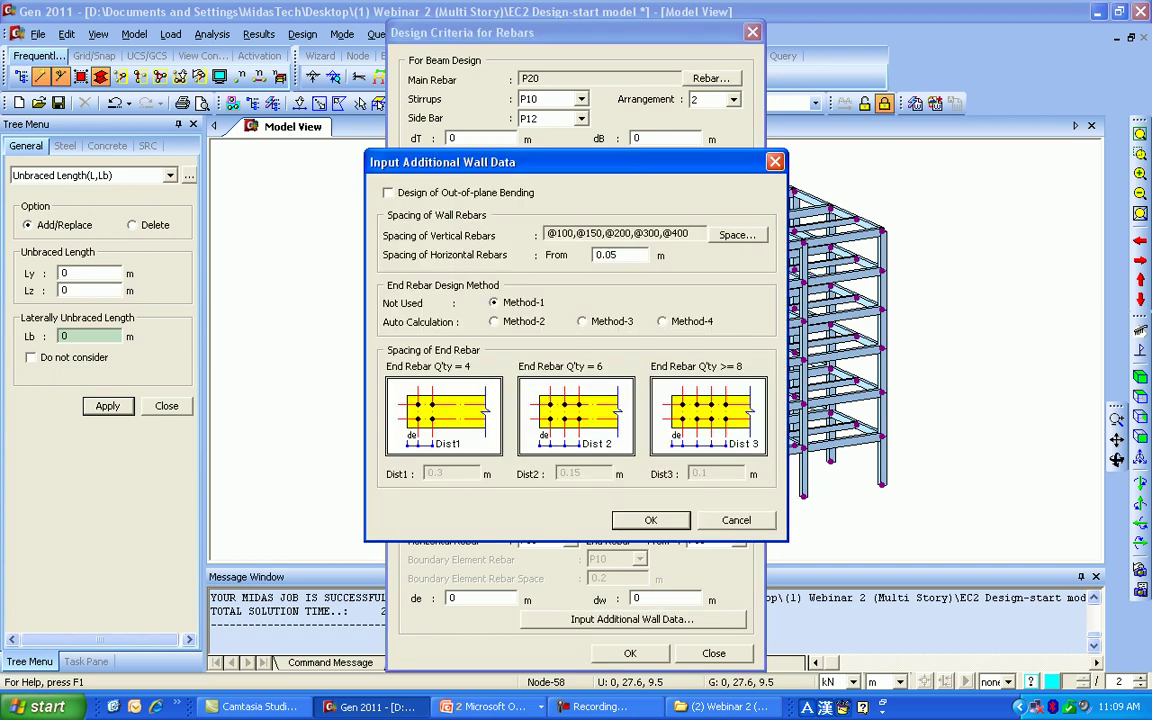
{"action": "key", "text": "Escape"}
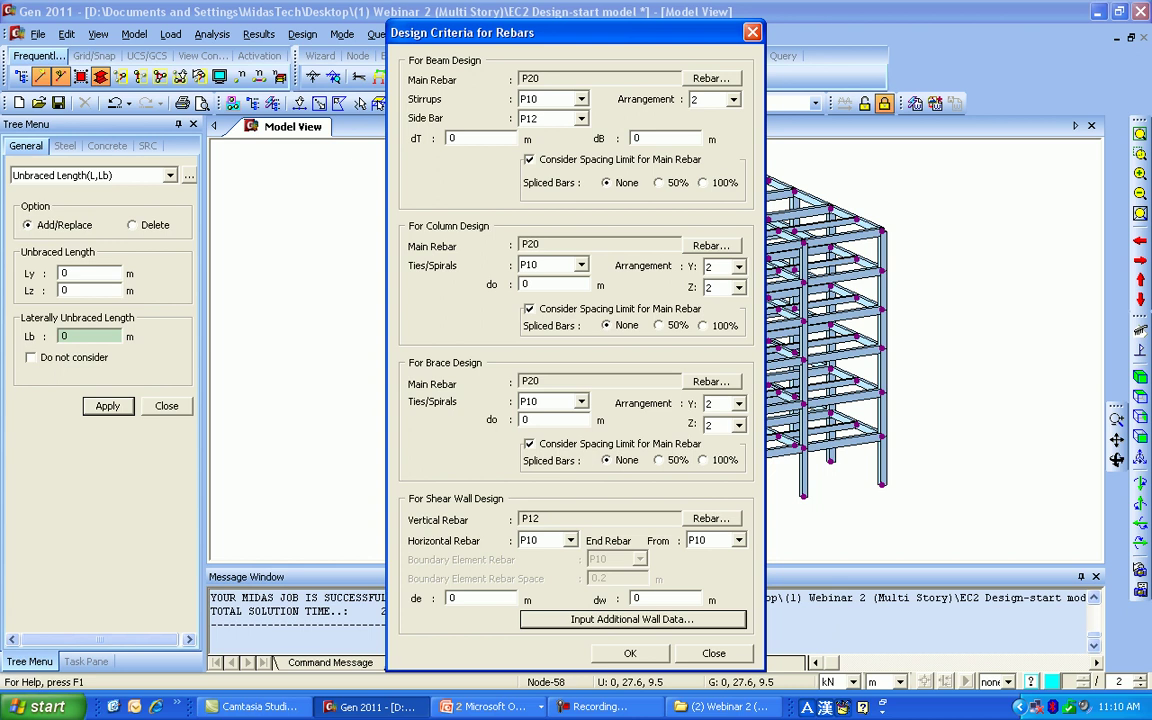
{"action": "left_click", "coordinate": [711, 78]}
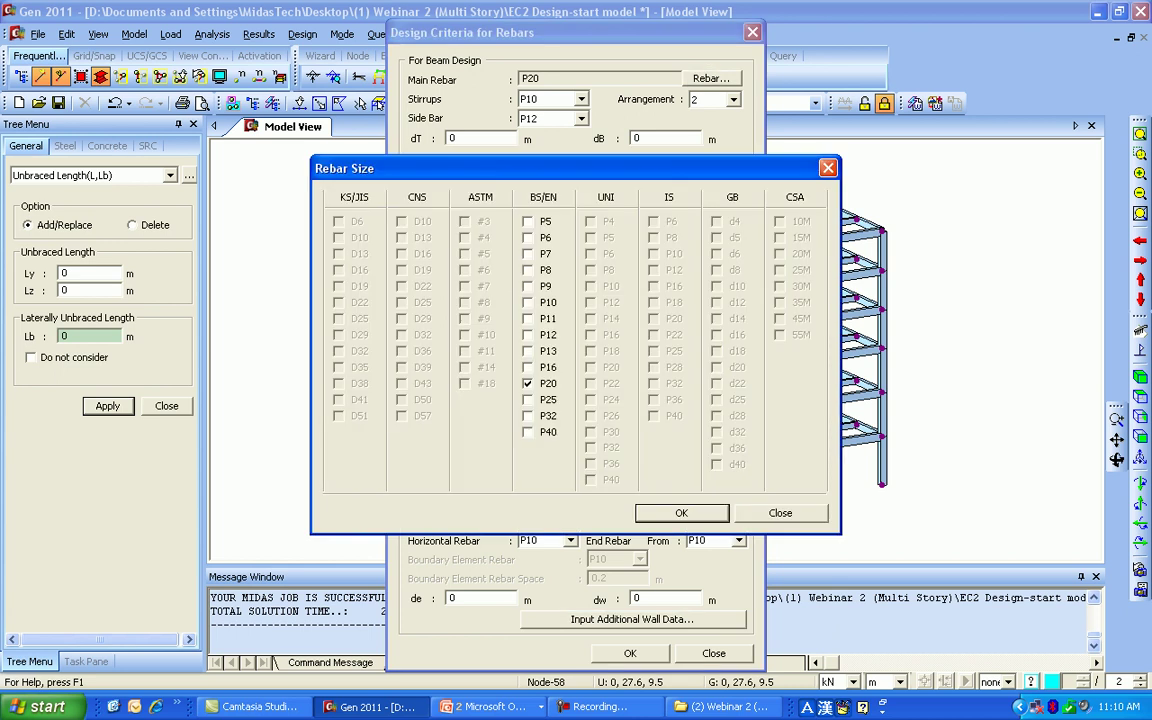
{"action": "left_click", "coordinate": [528, 384]}
{"action": "left_click", "coordinate": [528, 384]}
{"action": "left_click", "coordinate": [681, 512]}
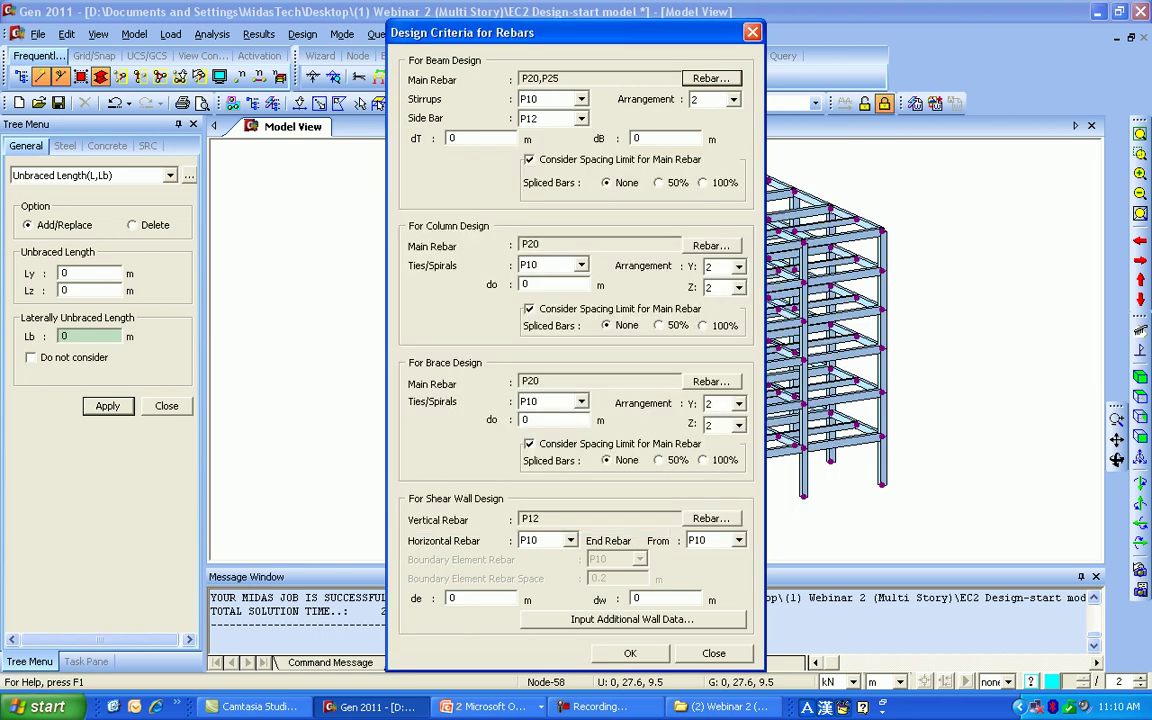
Step: Set the beam design distances dT and dB to 0.055 m each
{"action": "key", "text": "Tab"}
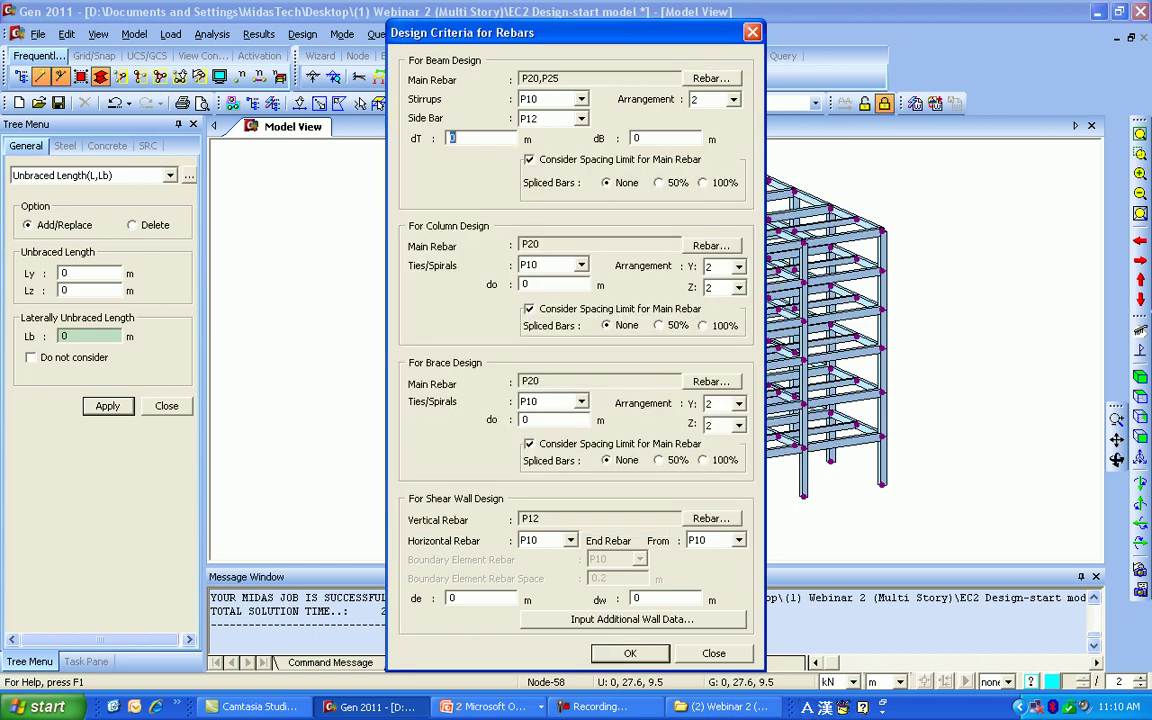
{"action": "type", "text": "0.055"}
{"action": "key", "text": "Tab"}
{"action": "type", "text": "0.055"}
Step: Assign P25 and P32 as the column main rebars and set the column distance do to 0.055 m
{"action": "left_click", "coordinate": [541, 244]}
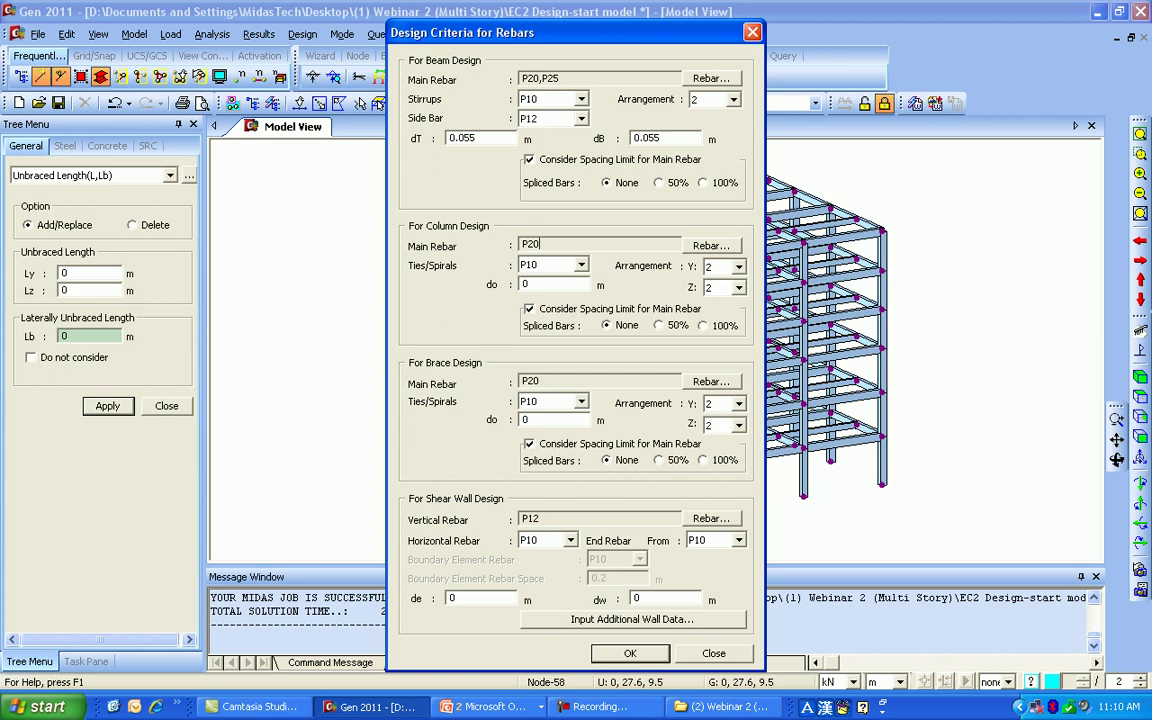
{"action": "left_click", "coordinate": [711, 245]}
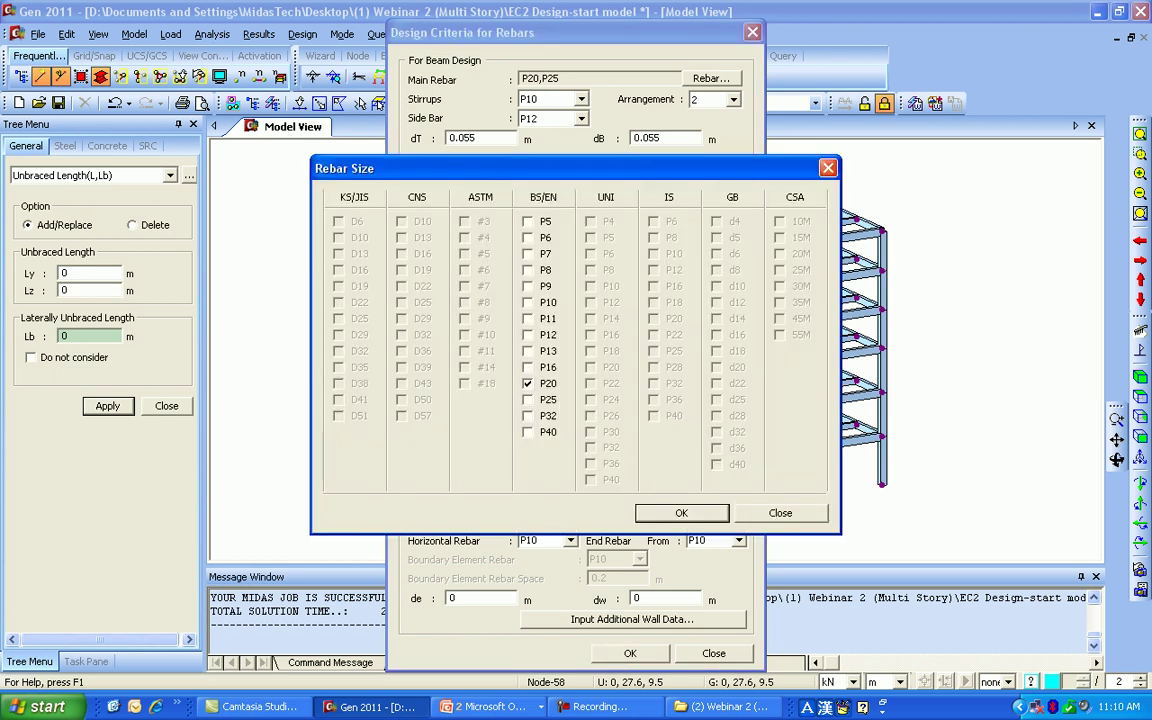
{"action": "left_click", "coordinate": [527, 383]}
{"action": "left_click", "coordinate": [527, 399]}
{"action": "left_click", "coordinate": [527, 415]}
{"action": "left_click", "coordinate": [682, 513]}
{"action": "left_click", "coordinate": [548, 285]}
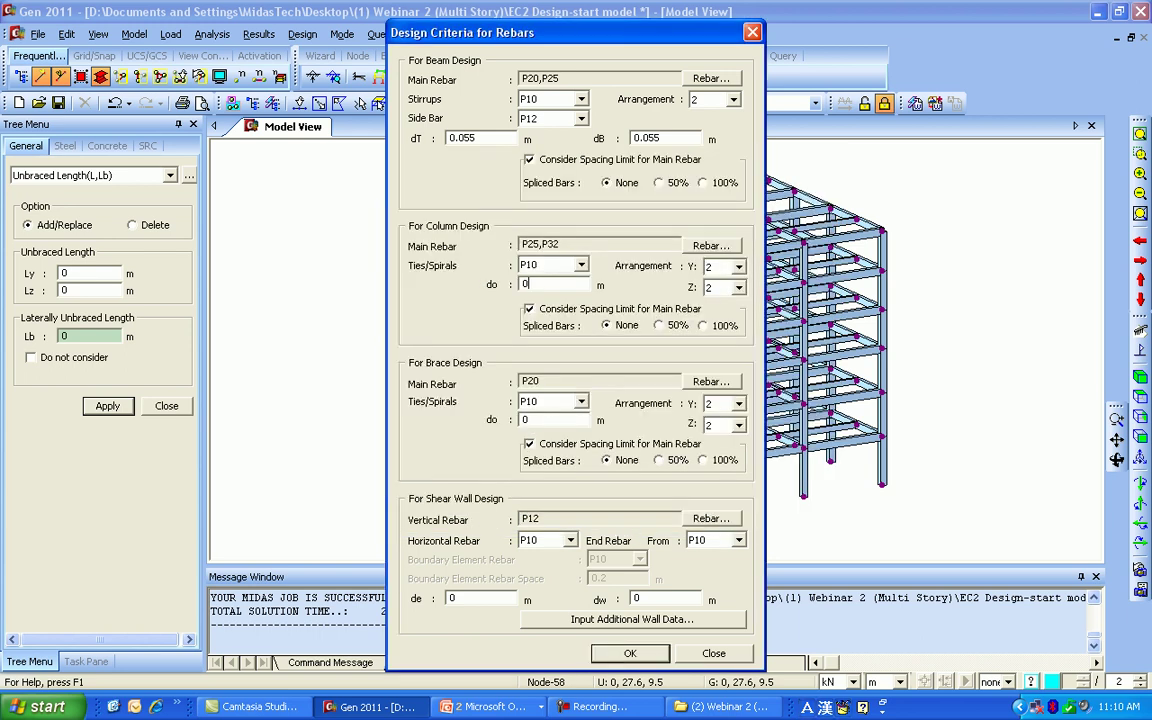
{"action": "type", "text": ".055"}
Step: Assign P13 as both the vertical and the horizontal rebar for shear wall design
{"action": "left_click", "coordinate": [711, 518]}
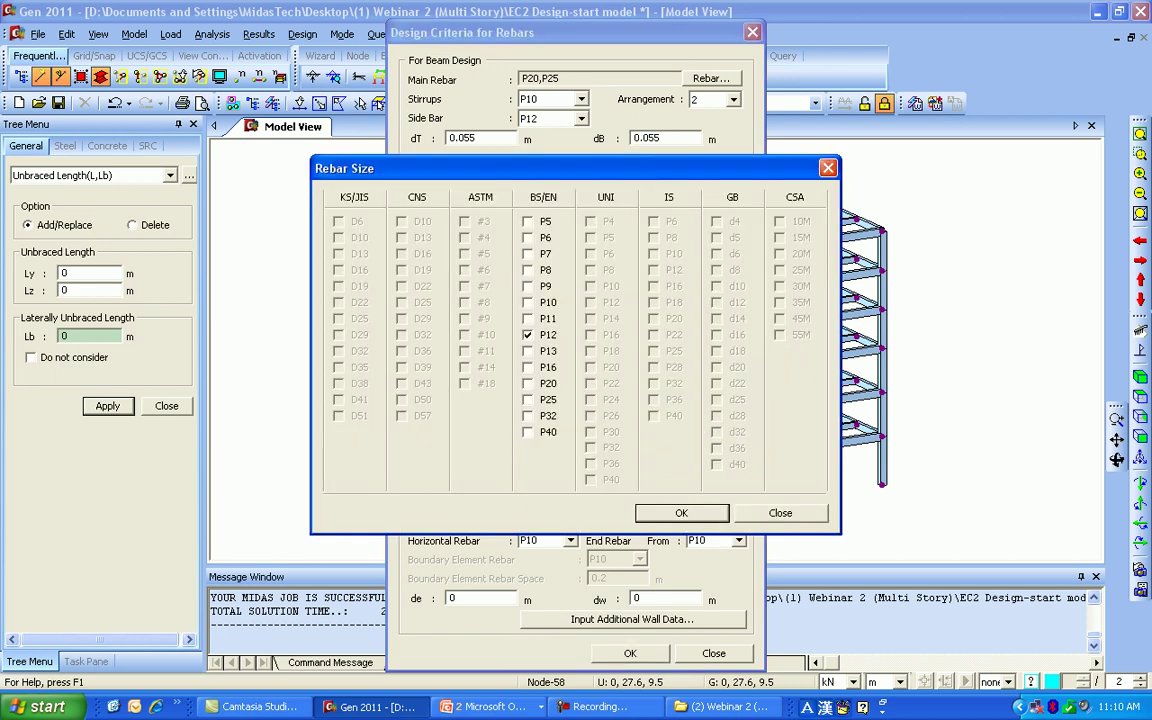
{"action": "left_click", "coordinate": [528, 335]}
{"action": "left_click", "coordinate": [682, 513]}
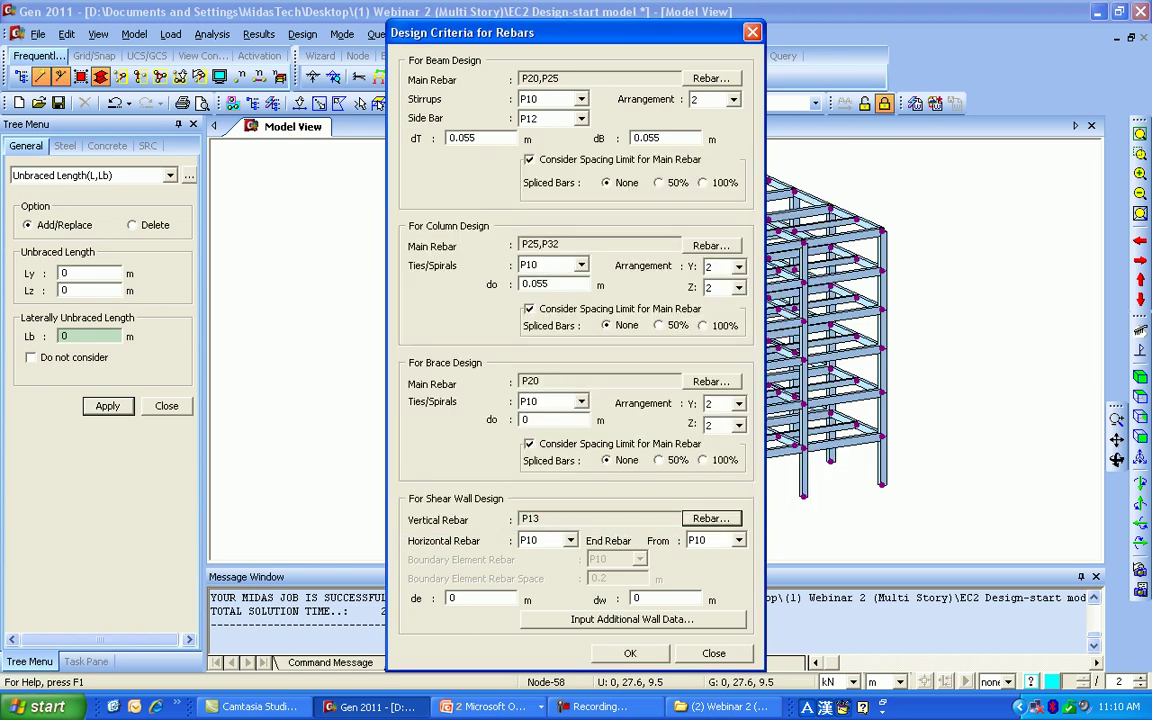
{"action": "left_click", "coordinate": [570, 540]}
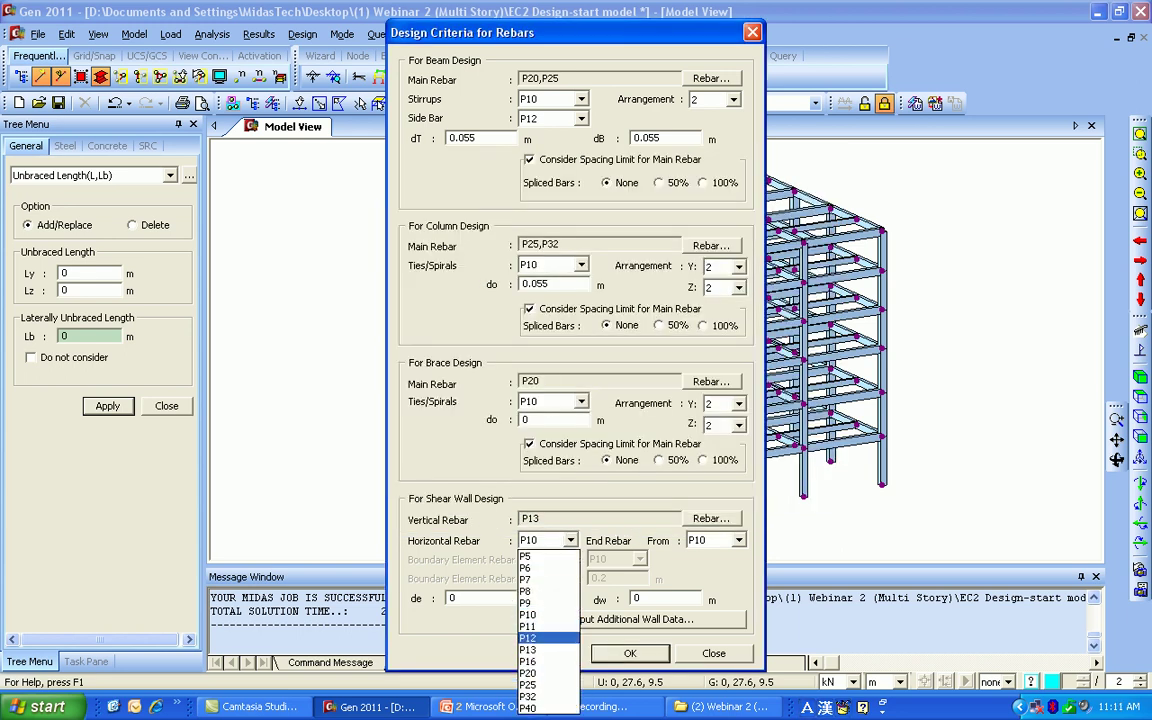
{"action": "left_click", "coordinate": [541, 650]}
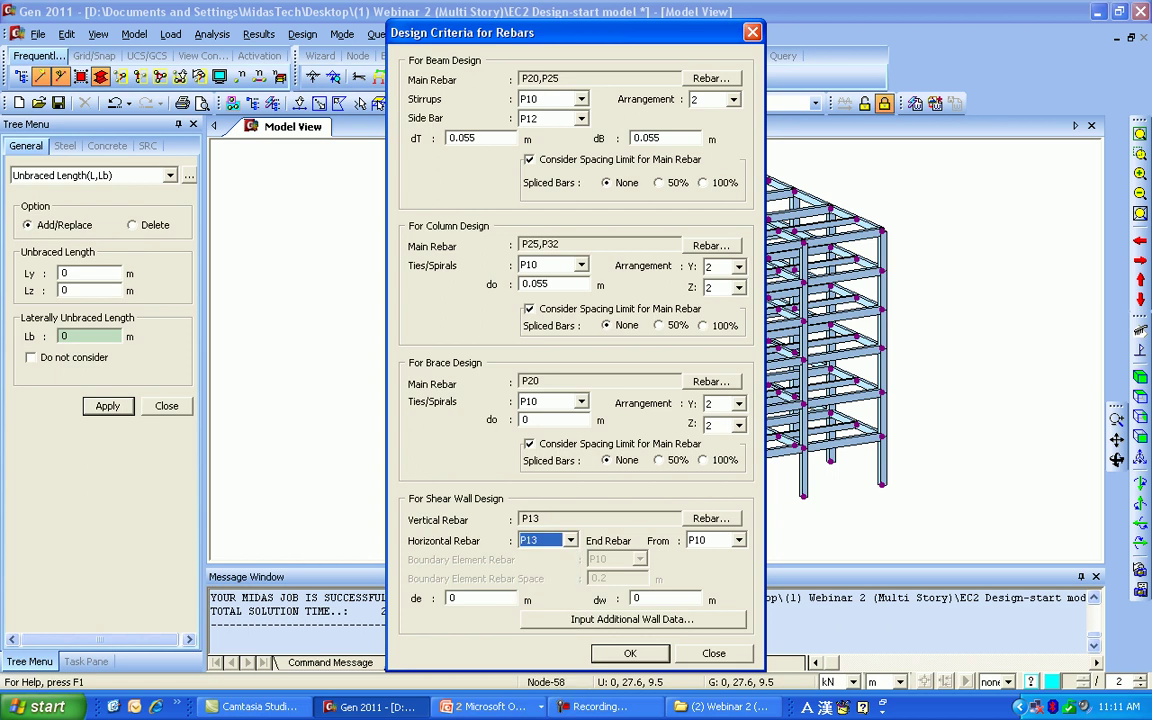
Step: Set the shear wall design distances de and dw to 0.045 m each
{"action": "left_click", "coordinate": [462, 598]}
{"action": "type", "text": ".05"}
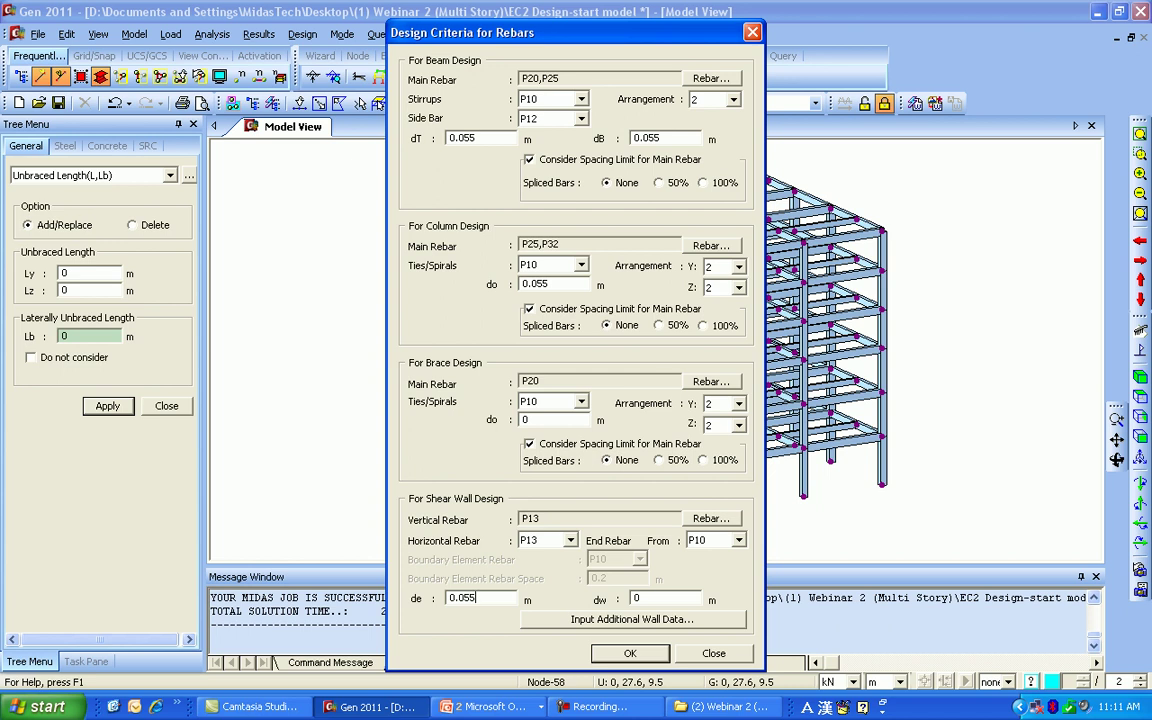
{"action": "key", "text": "BackSpace"}
{"action": "type", "text": "45"}
{"action": "left_click", "coordinate": [643, 598]}
{"action": "type", "text": ".045"}
Step: Accept the additional wall data without edits and confirm the design criteria for rebars
{"action": "left_click", "coordinate": [632, 620]}
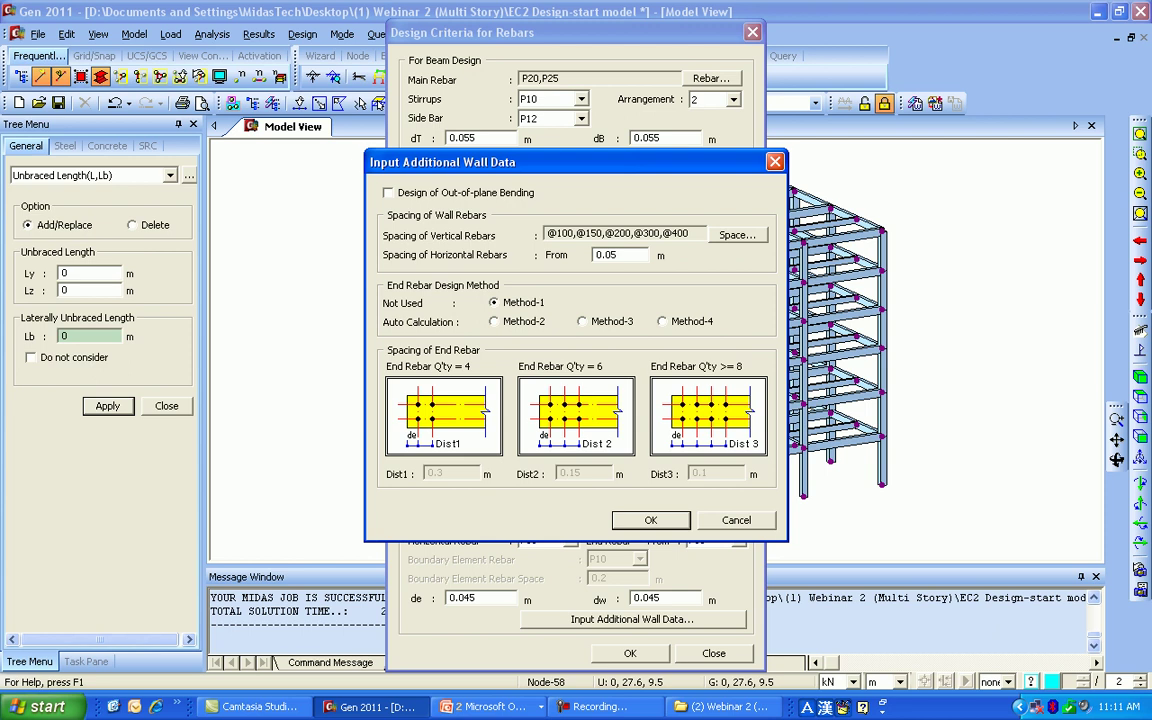
{"action": "key", "text": "Return"}
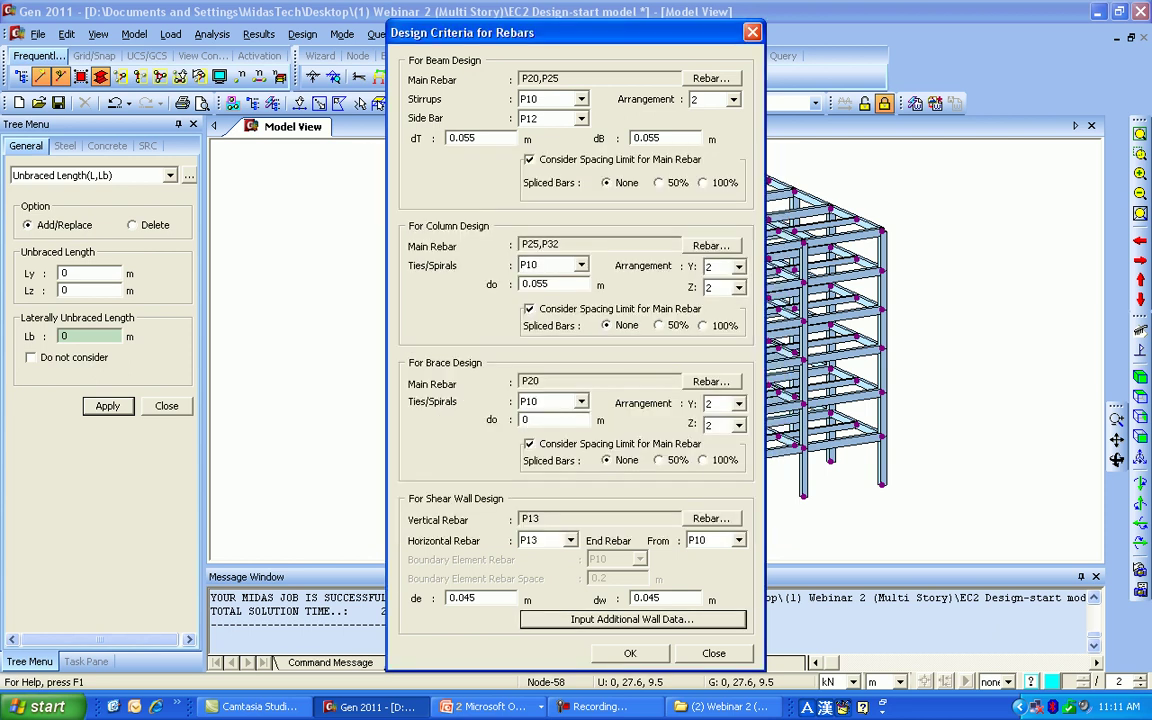
{"action": "key", "text": "Return"}
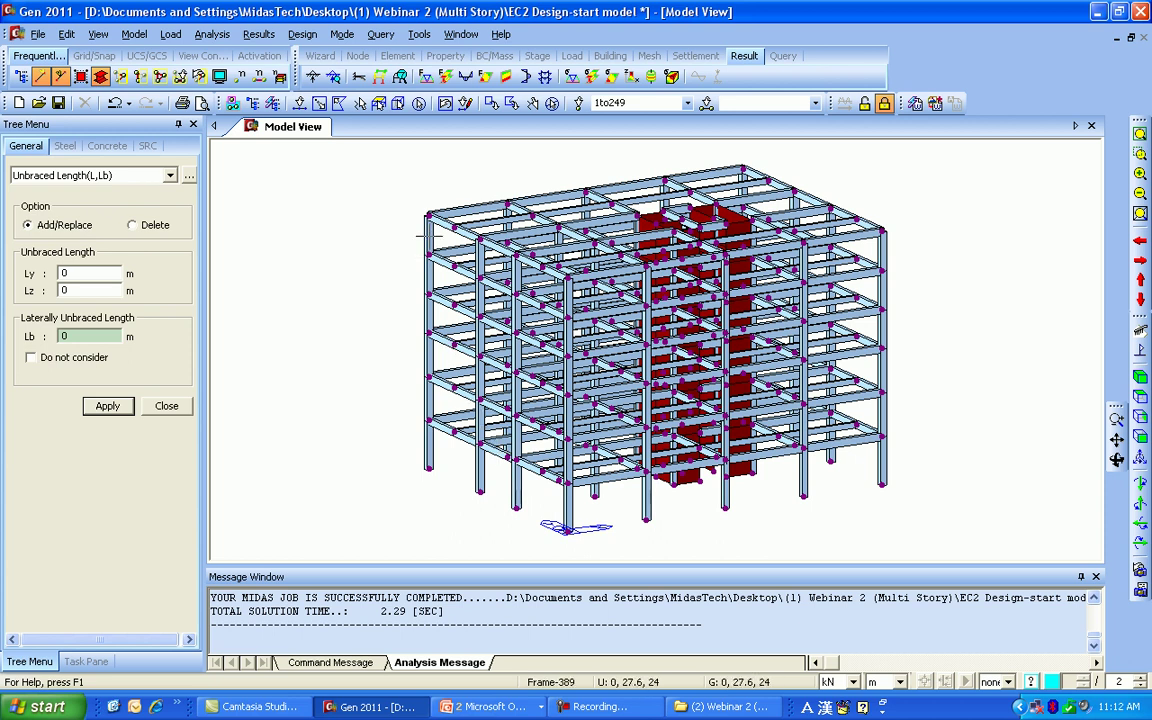
Step: Run the concrete code design for beams and show the expanded result table sorted by member
{"action": "left_click", "coordinate": [302, 34]}
{"action": "mouse_move", "coordinate": [358, 187]}
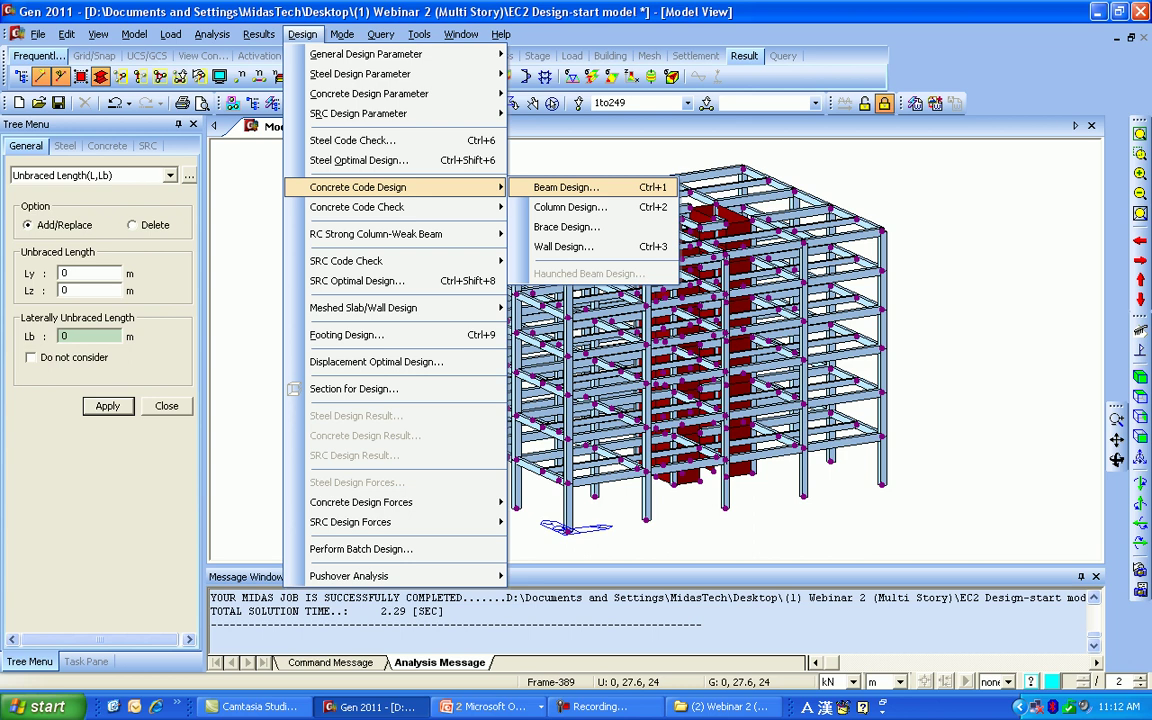
{"action": "left_click", "coordinate": [566, 187]}
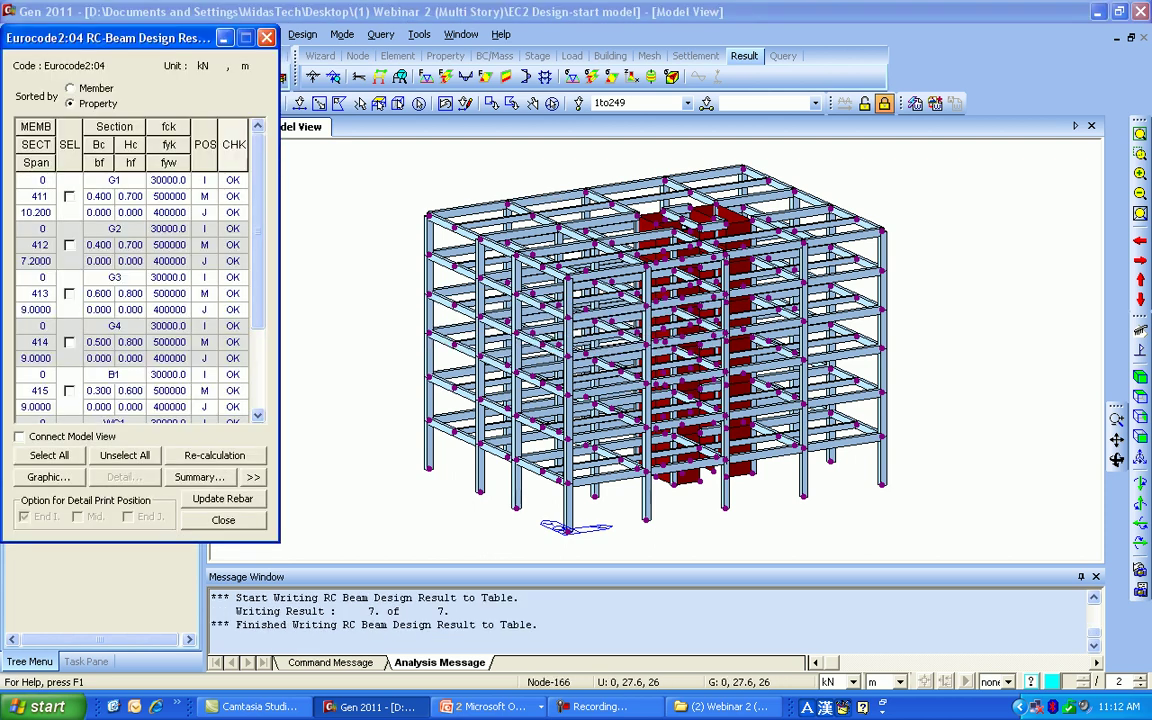
{"action": "left_click_drag", "start_coordinate": [120, 38], "coordinate": [207, 52]}
{"action": "left_click", "coordinate": [340, 491]}
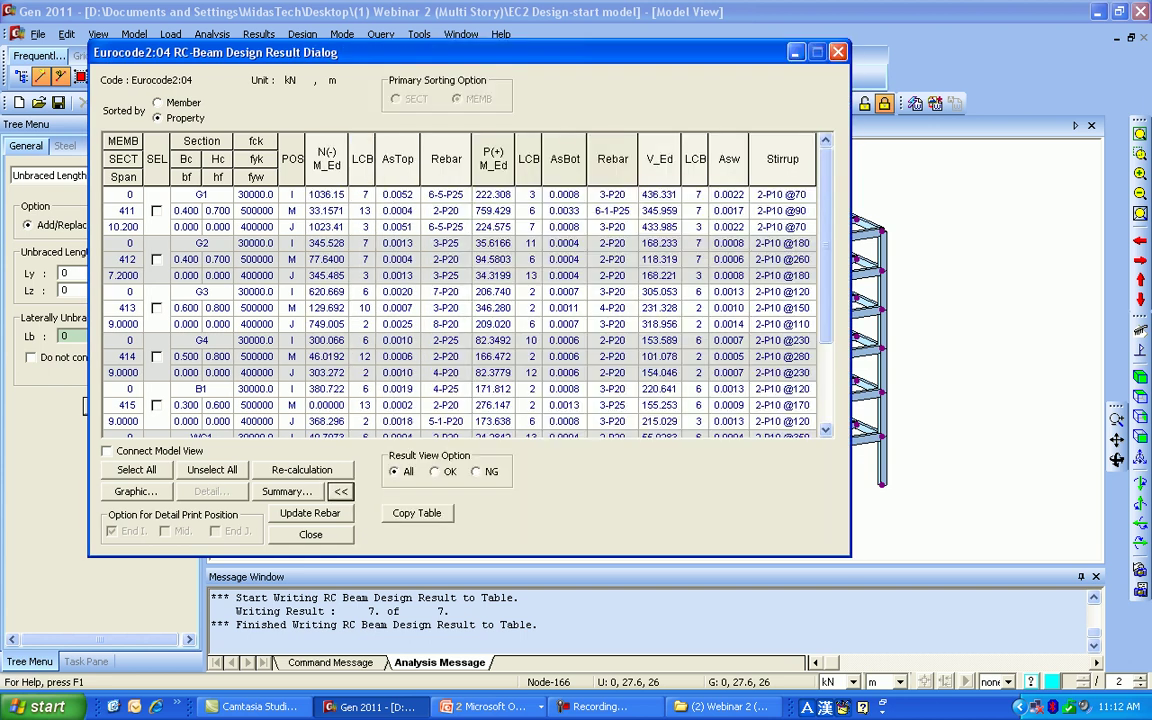
{"action": "left_click", "coordinate": [158, 103]}
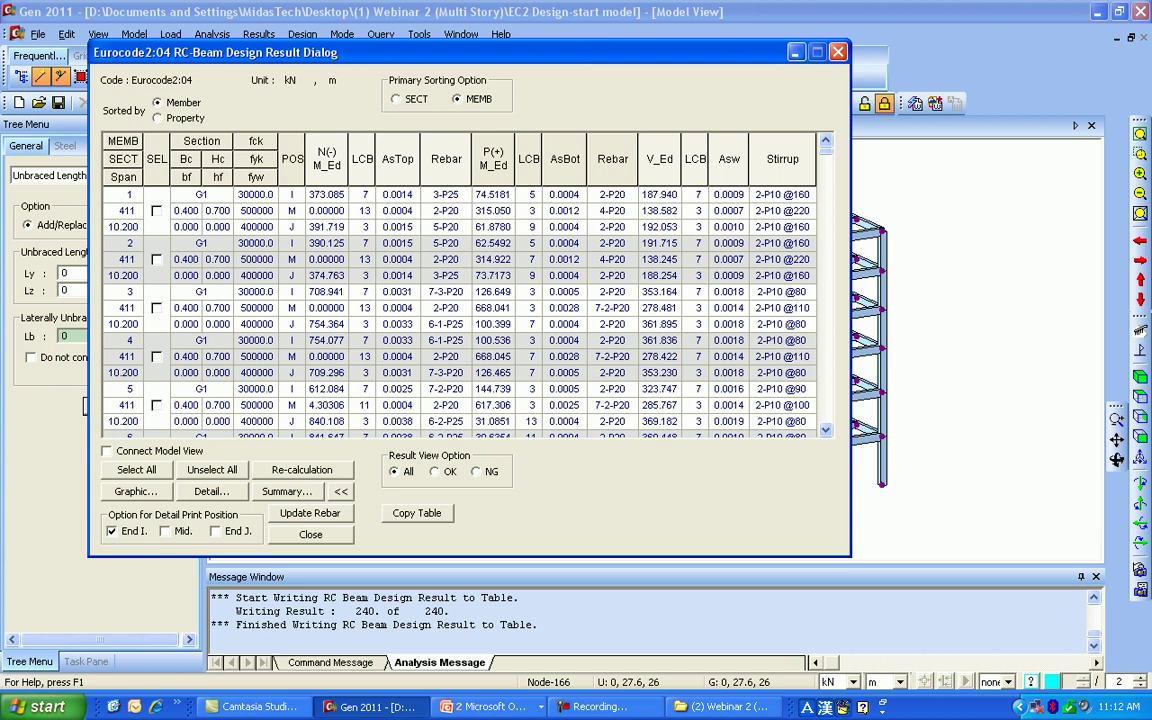
Step: Examine the graphic design report of beam member 1, covering its section diagrams, bending moment capacity and shear capacity
{"action": "left_click", "coordinate": [136, 491]}
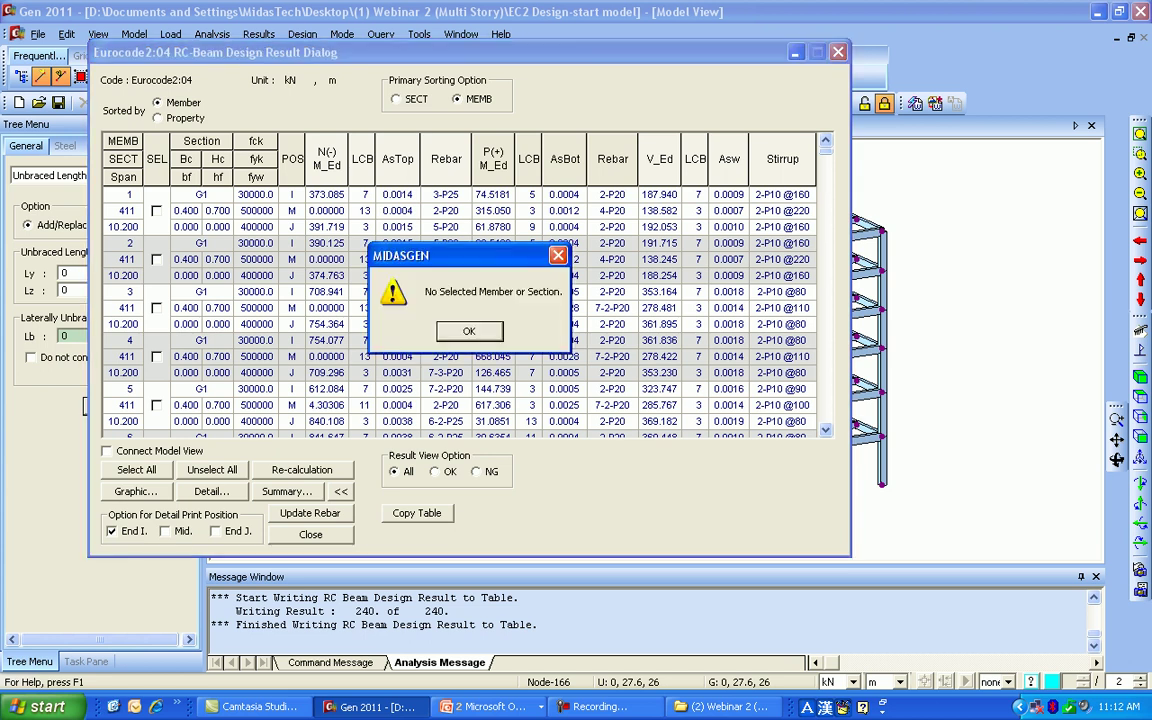
{"action": "left_click", "coordinate": [469, 331]}
{"action": "left_click", "coordinate": [157, 211]}
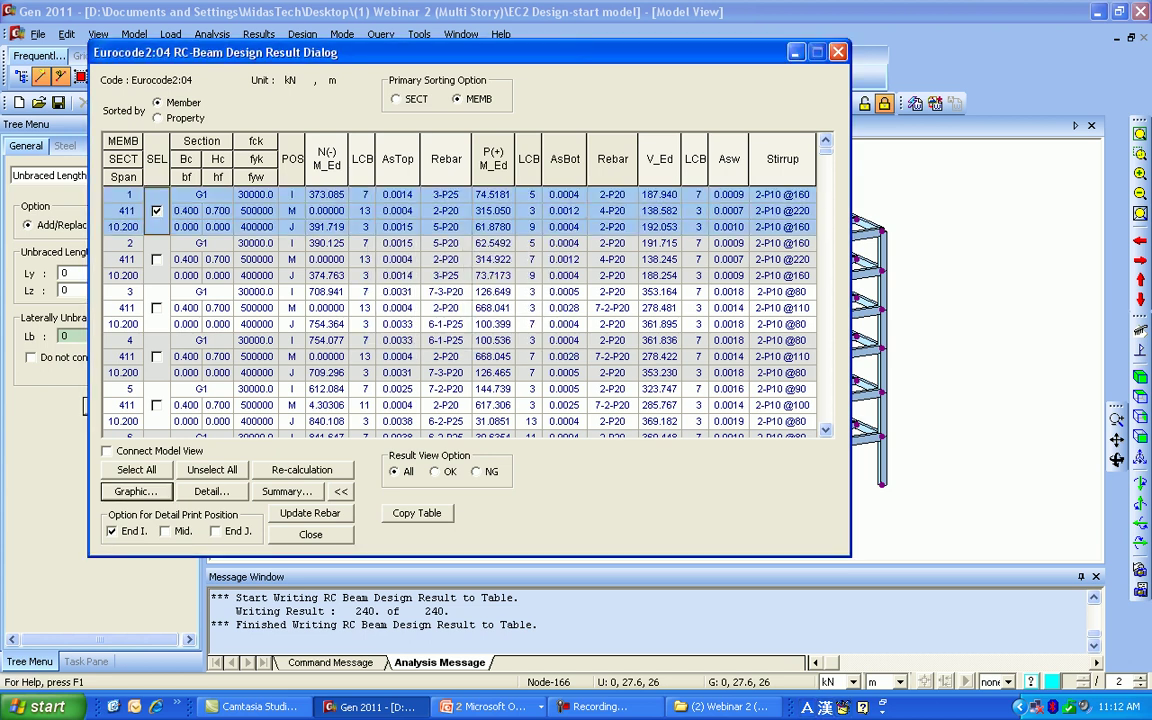
{"action": "left_click", "coordinate": [211, 491]}
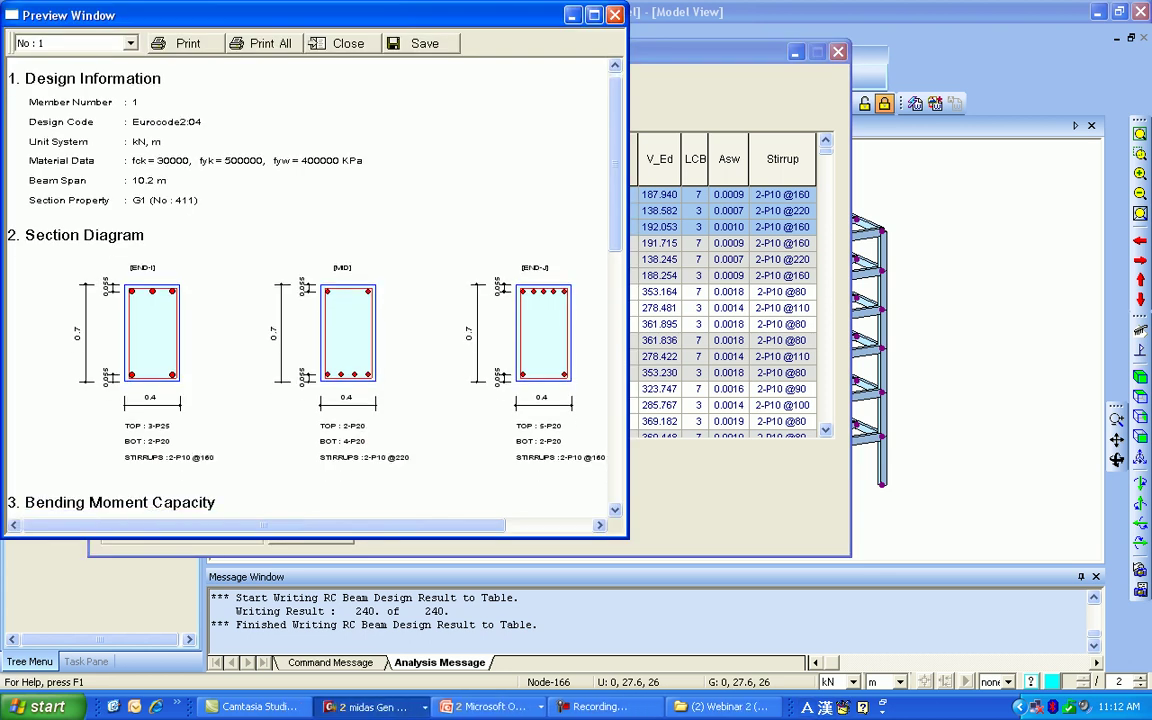
{"action": "scroll", "coordinate": [300, 290], "scroll_direction": "down", "scroll_amount": 3}
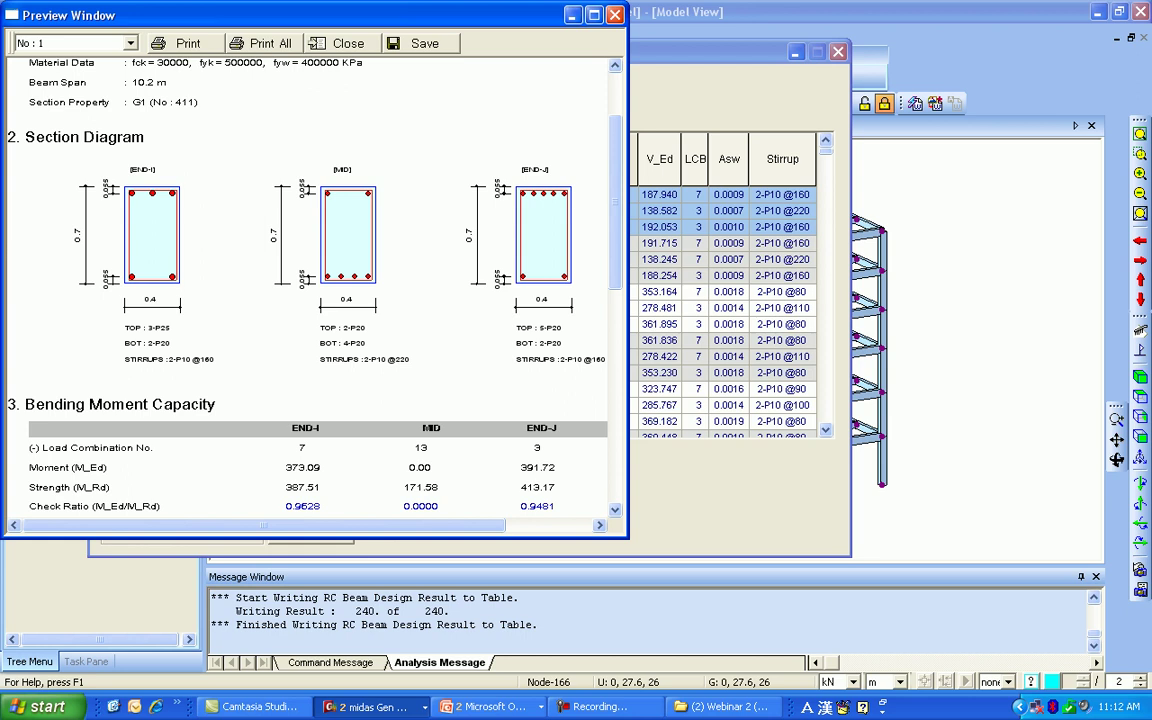
{"action": "scroll", "coordinate": [300, 290], "scroll_direction": "down", "scroll_amount": 8}
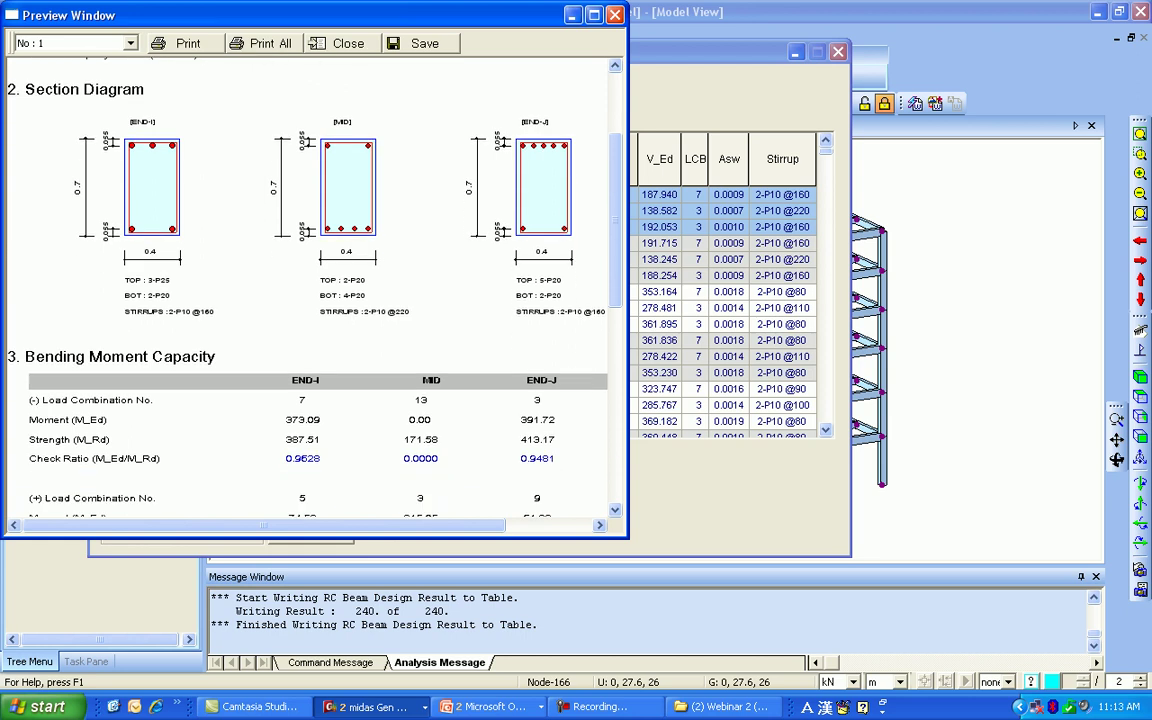
{"action": "scroll", "coordinate": [307, 290], "scroll_direction": "down", "scroll_amount": 1}
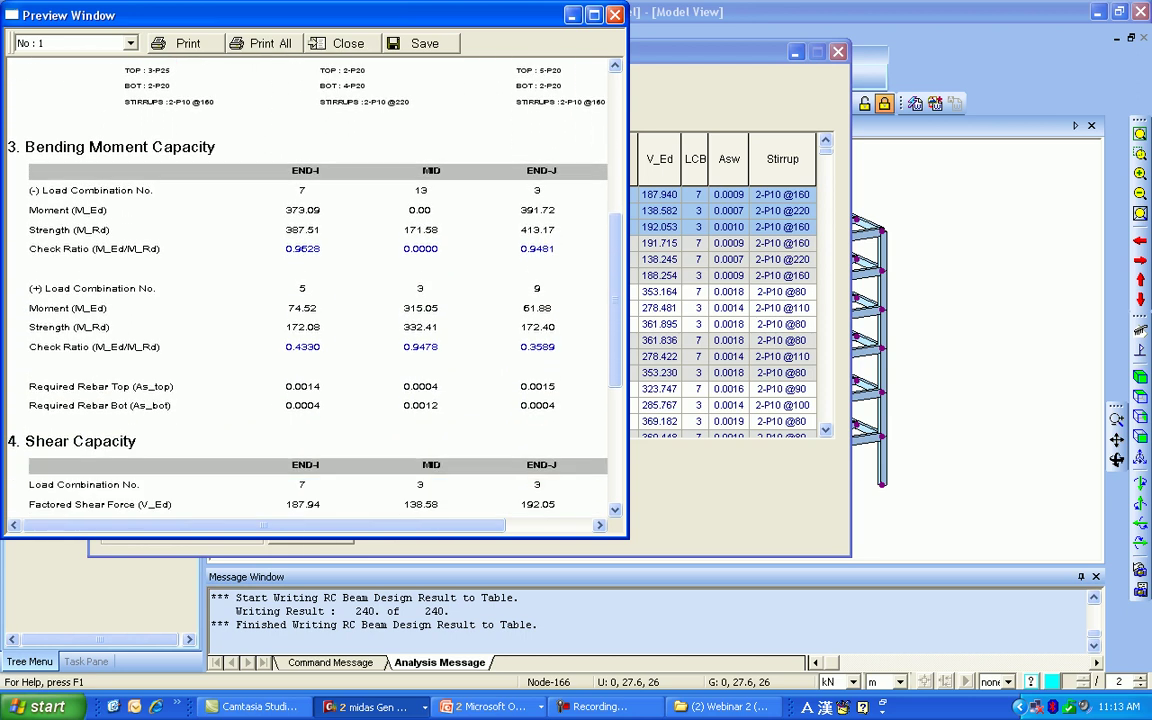
{"action": "scroll", "coordinate": [307, 290], "scroll_direction": "down", "scroll_amount": 6}
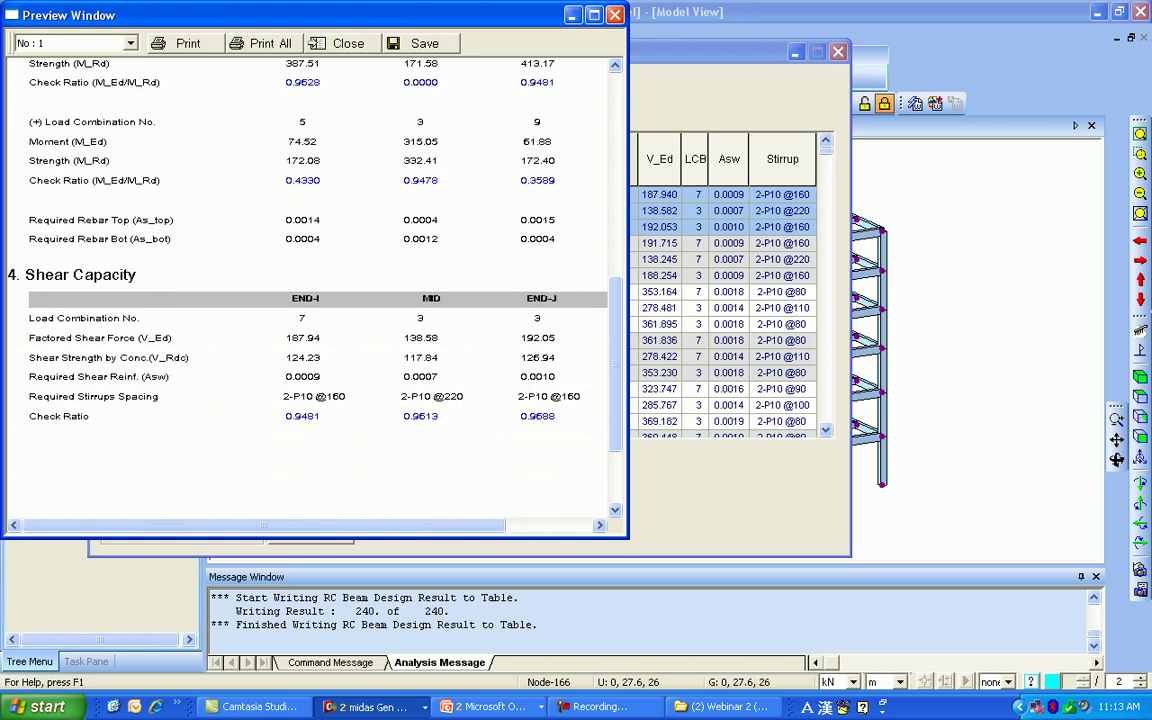
{"action": "scroll", "coordinate": [307, 290], "scroll_direction": "up", "scroll_amount": 15}
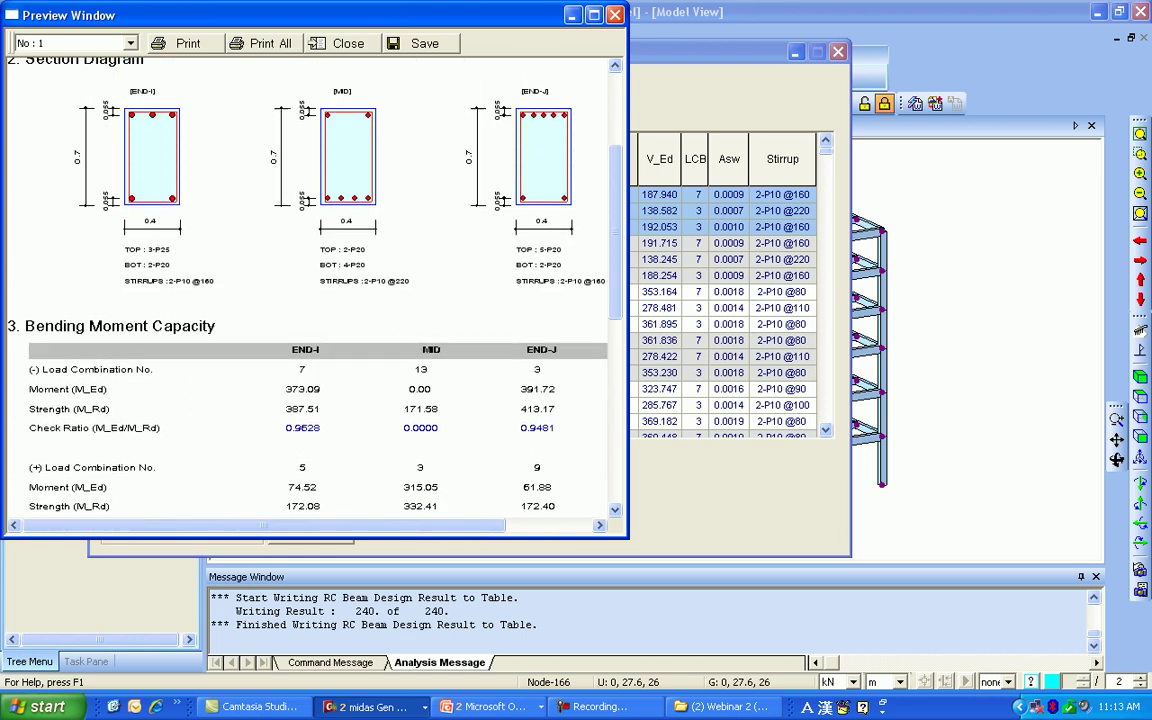
{"action": "left_click", "coordinate": [615, 15]}
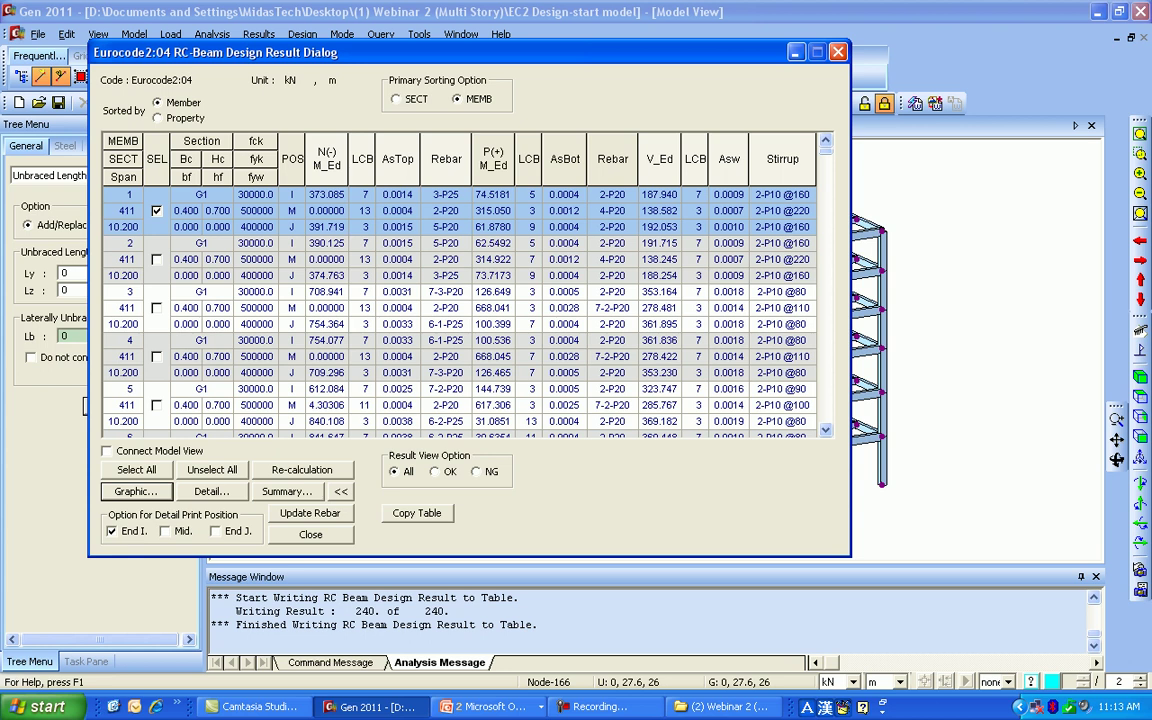
Step: Examine the detailed End I calculation report of beam member 1 for moment and shear capacity, and discard the temporary report file
{"action": "left_click", "coordinate": [211, 491]}
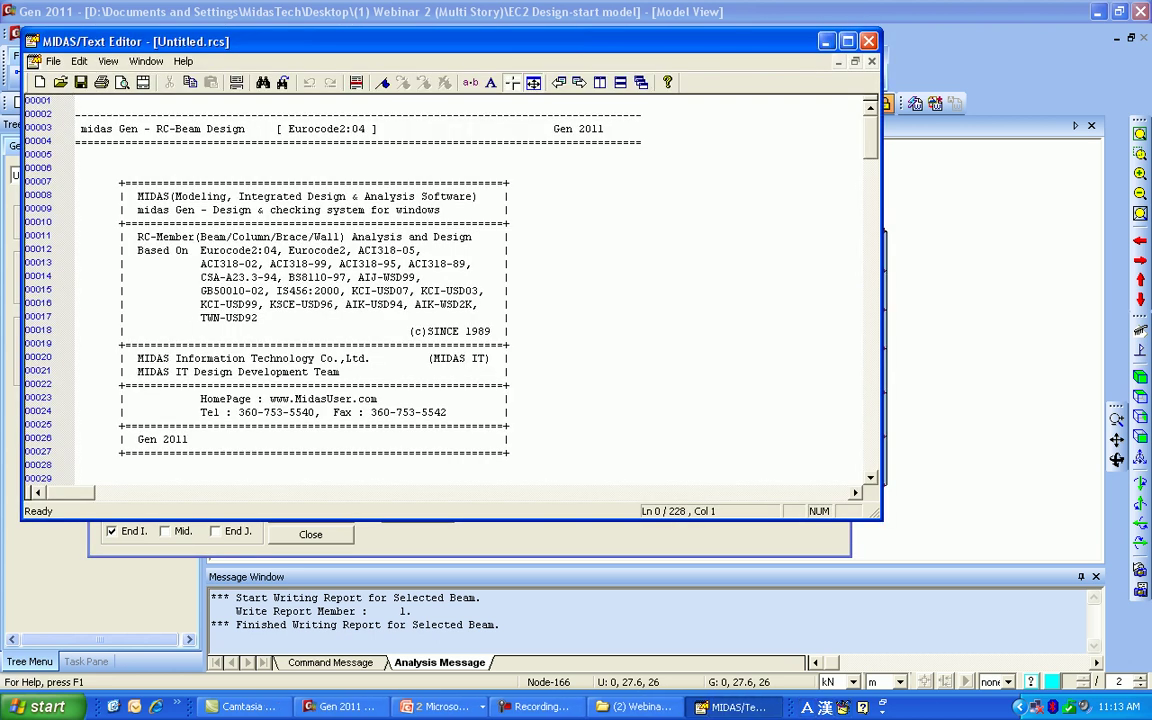
{"action": "scroll", "coordinate": [450, 290], "scroll_direction": "down", "scroll_amount": 20}
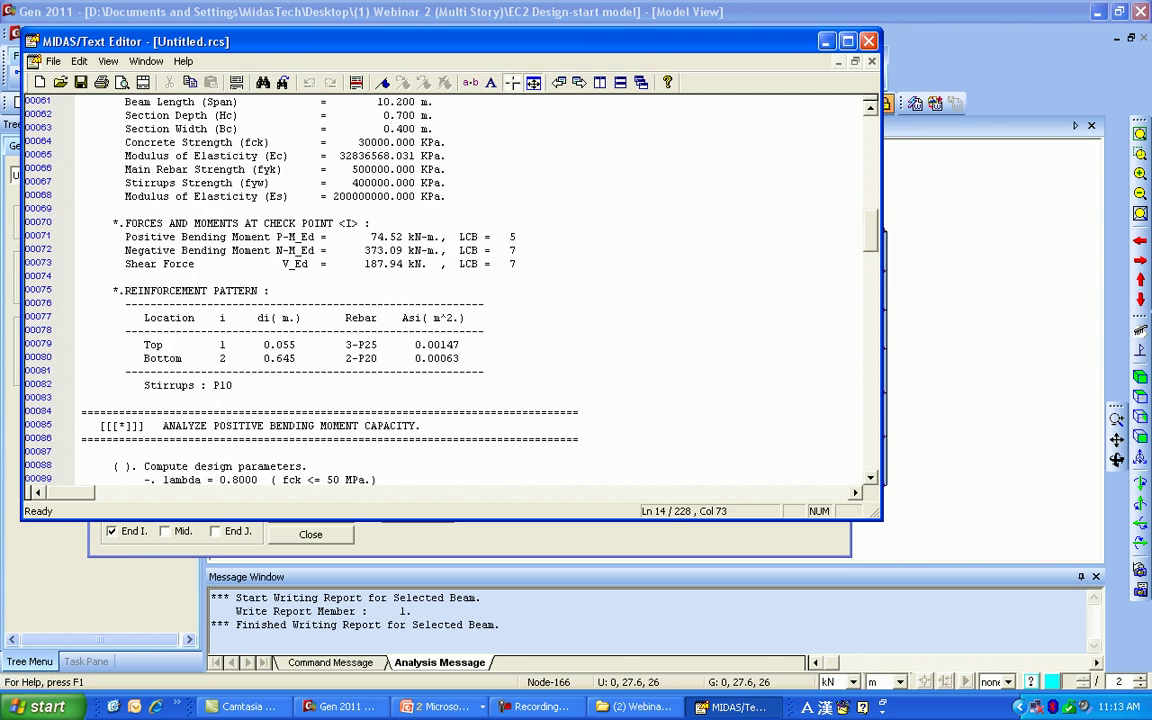
{"action": "scroll", "coordinate": [77, 426], "scroll_direction": "down", "scroll_amount": 20}
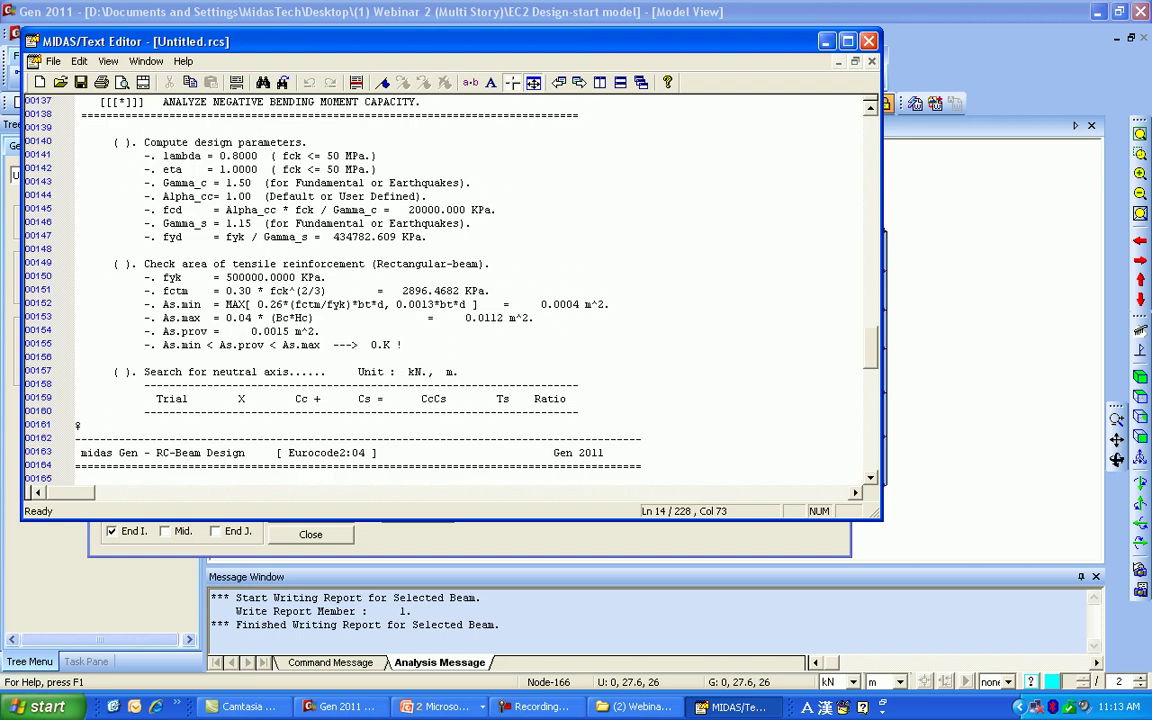
{"action": "scroll", "coordinate": [450, 290], "scroll_direction": "down", "scroll_amount": 7}
{"action": "scroll", "coordinate": [450, 290], "scroll_direction": "down", "scroll_amount": 5}
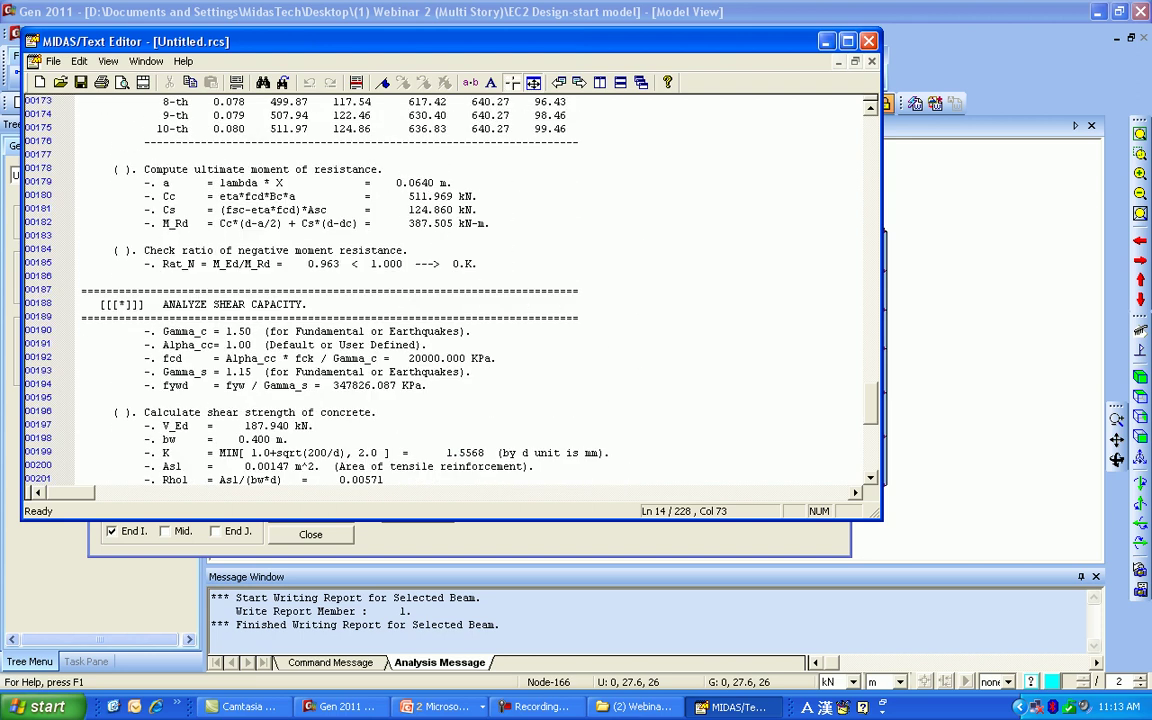
{"action": "left_click_drag", "start_coordinate": [215, 183], "coordinate": [312, 197]}
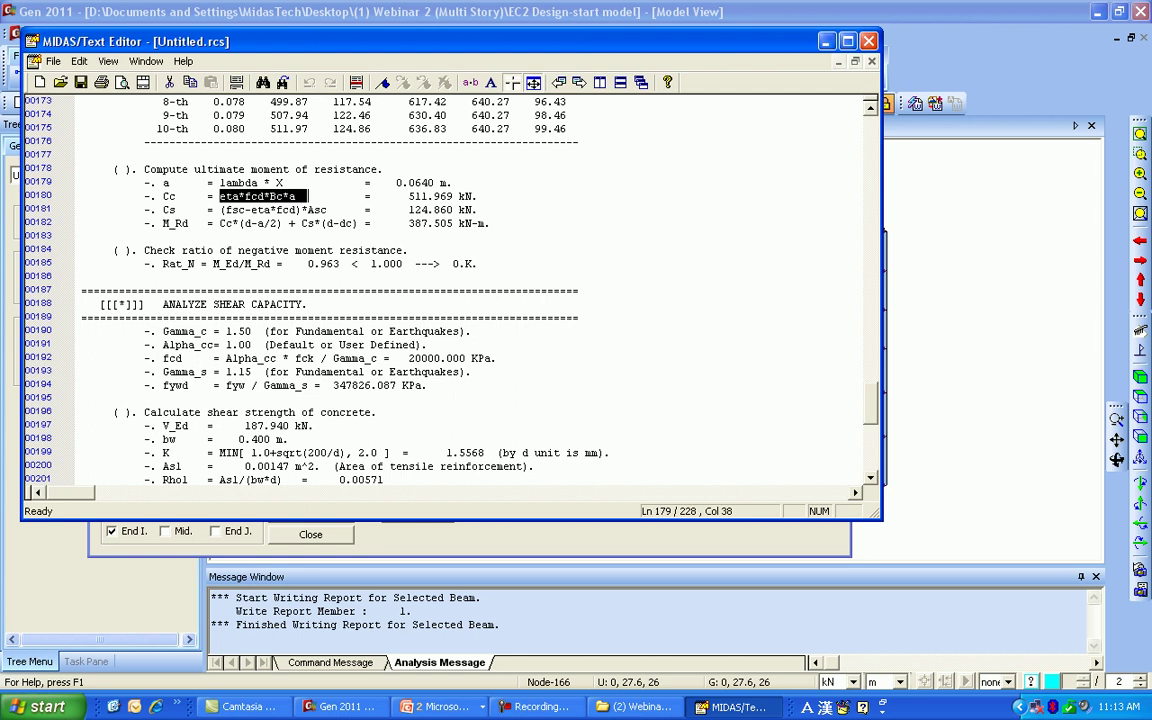
{"action": "scroll", "coordinate": [312, 197], "scroll_direction": "down", "scroll_amount": 6}
{"action": "scroll", "coordinate": [450, 290], "scroll_direction": "up", "scroll_amount": 1}
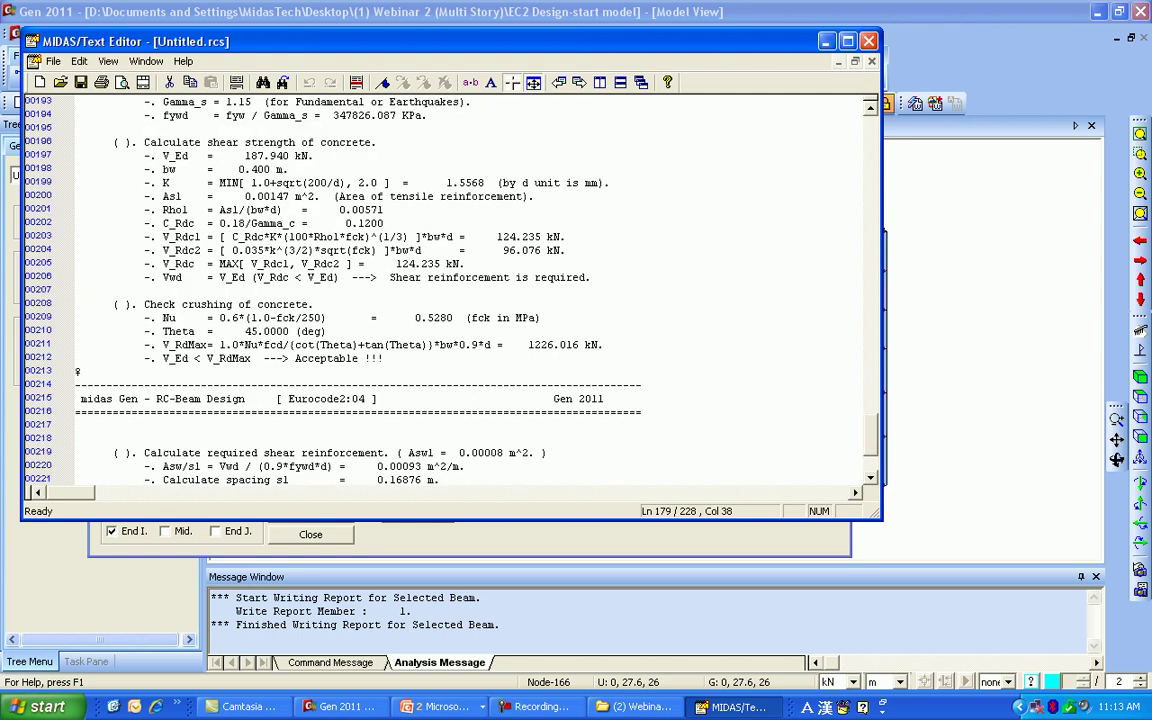
{"action": "left_click_drag", "start_coordinate": [219, 210], "coordinate": [277, 210]}
{"action": "left_click", "coordinate": [277, 210]}
{"action": "left_click", "coordinate": [868, 41]}
{"action": "left_click", "coordinate": [438, 277]}
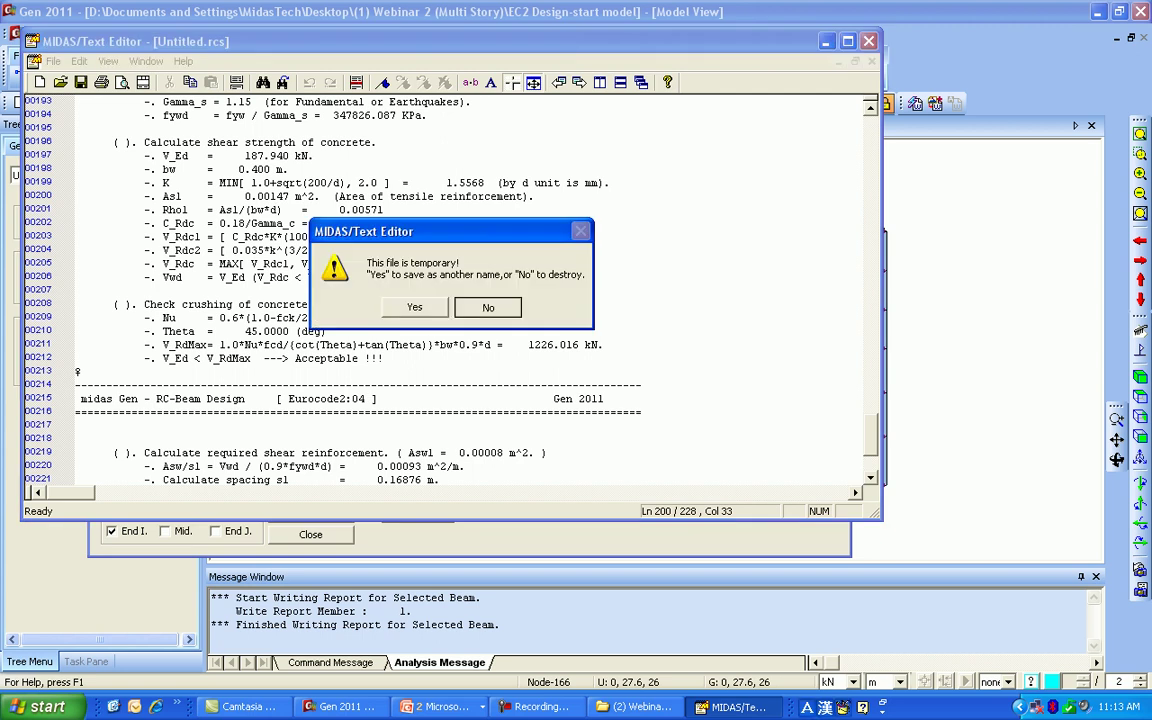
Step: Collapse the beam design result table and open the list of sections for design beside it
{"action": "left_click", "coordinate": [340, 491]}
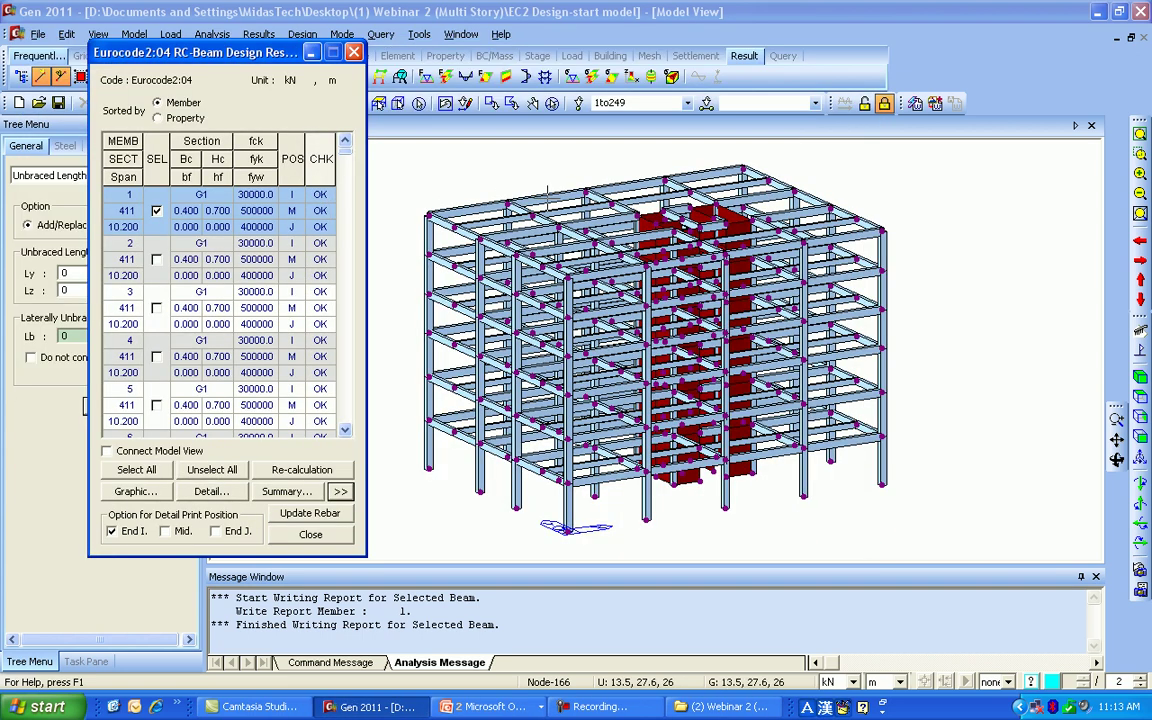
{"action": "left_click_drag", "start_coordinate": [282, 47], "coordinate": [183, 154]}
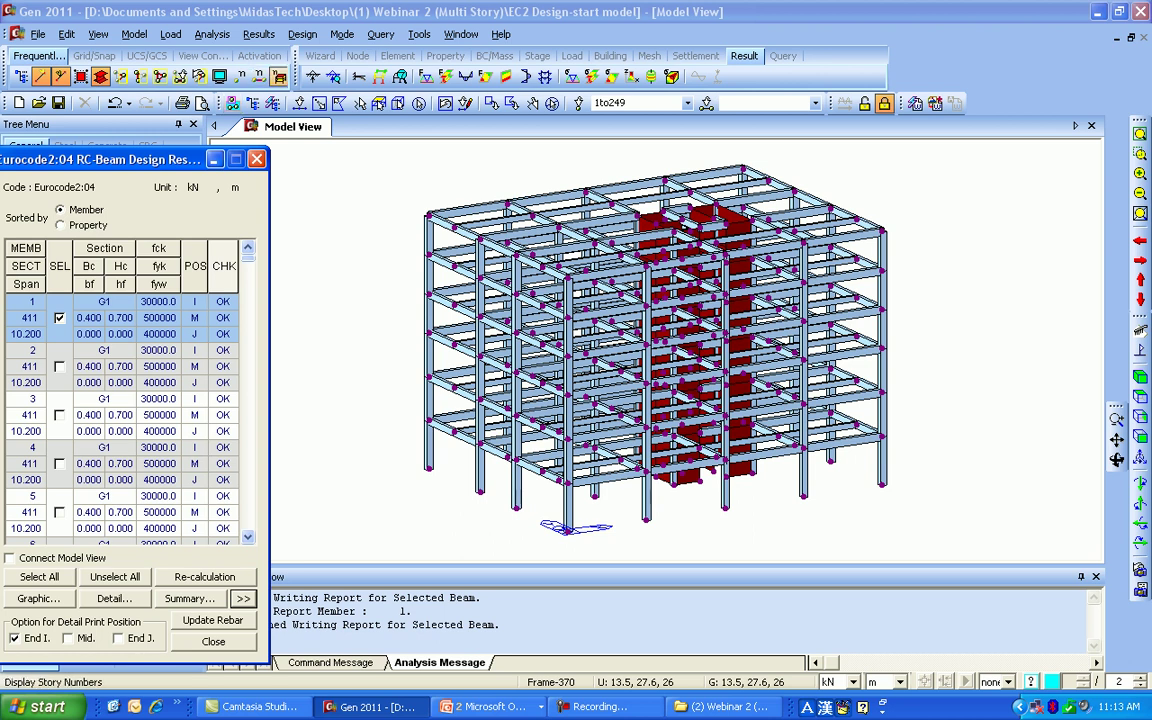
{"action": "left_click", "coordinate": [302, 34]}
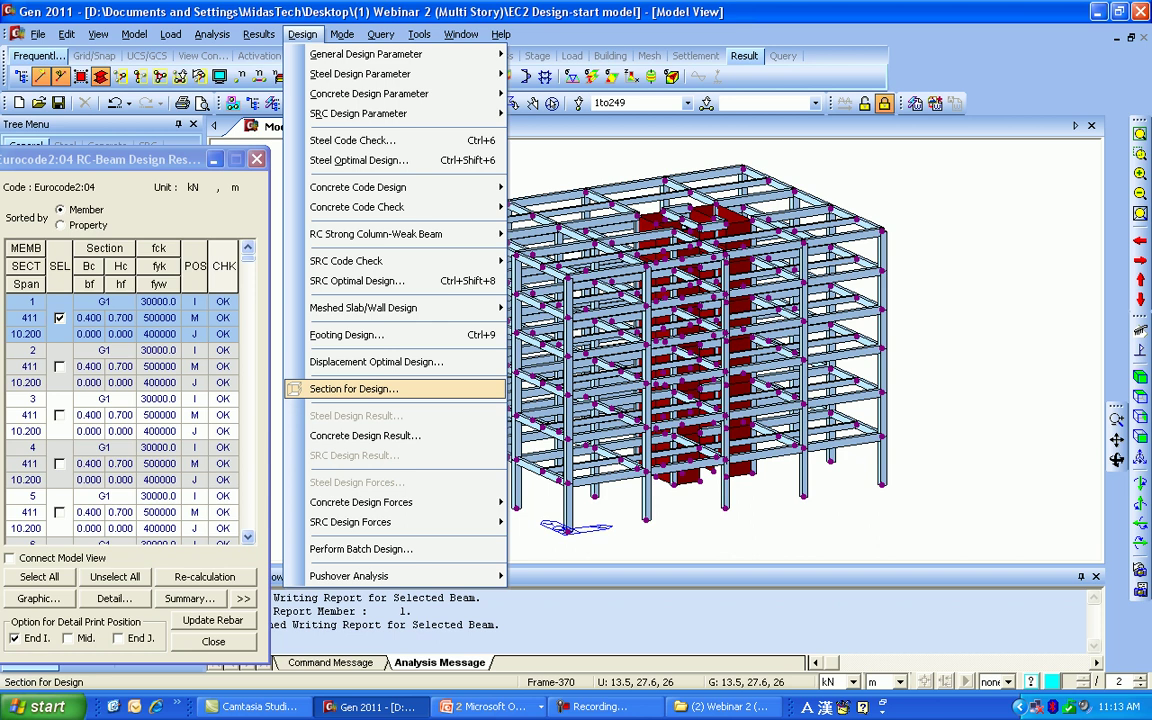
{"action": "left_click", "coordinate": [353, 389]}
{"action": "left_click_drag", "start_coordinate": [530, 208], "coordinate": [460, 163]}
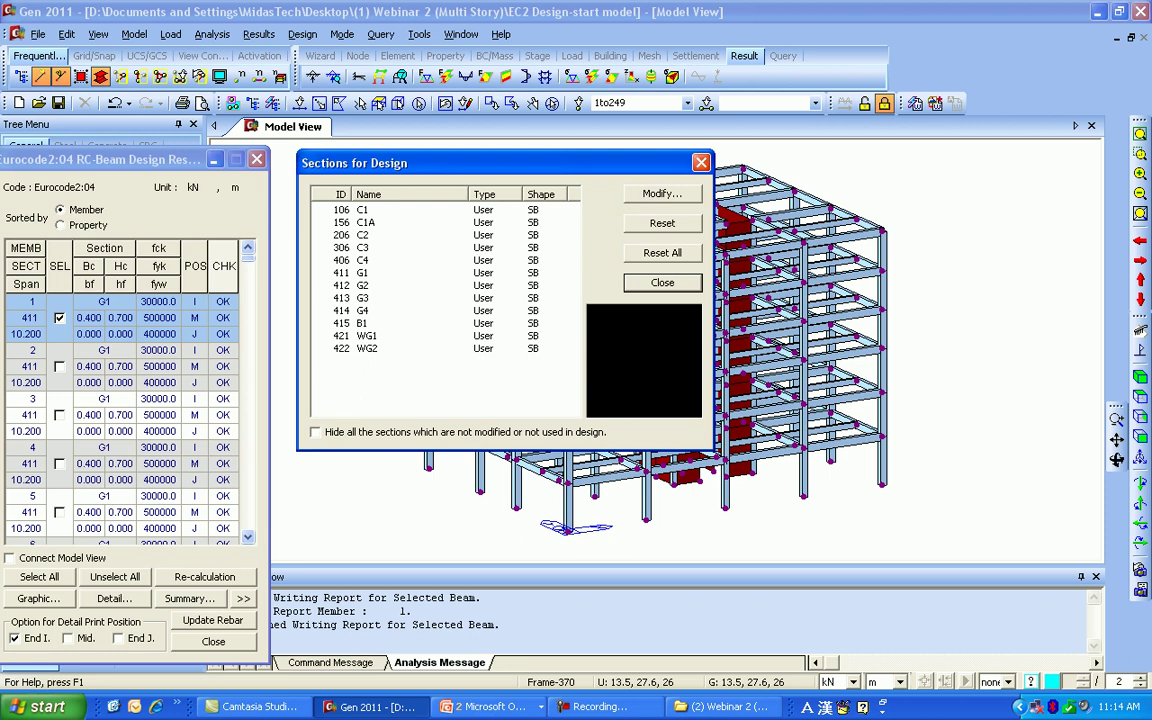
Step: Set design section G3 to a height H of 0.85 m and a width B of 0.65 m
{"action": "left_click", "coordinate": [363, 298]}
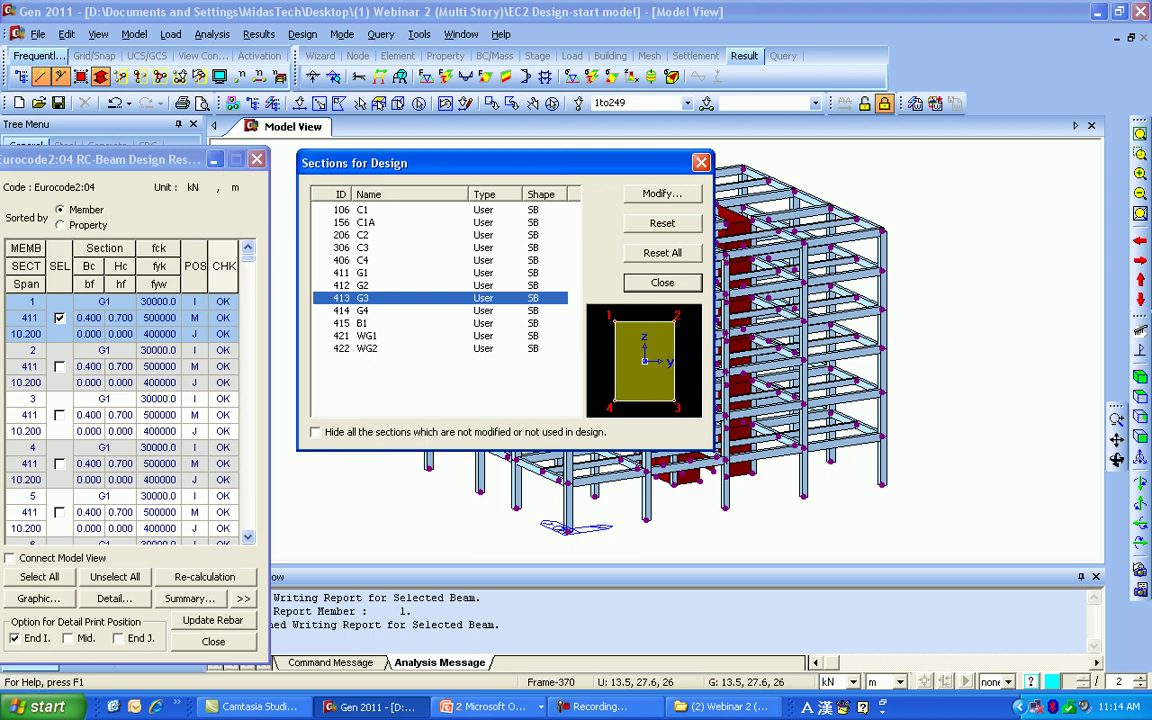
{"action": "left_click", "coordinate": [662, 194]}
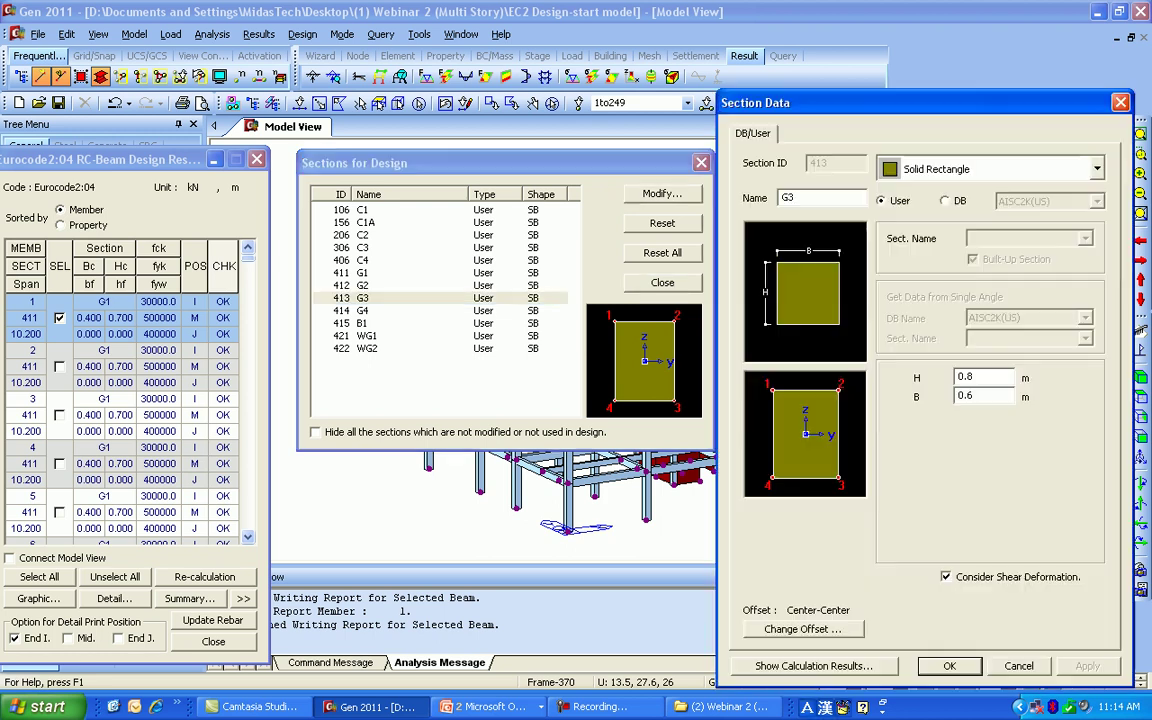
{"action": "left_click", "coordinate": [976, 377]}
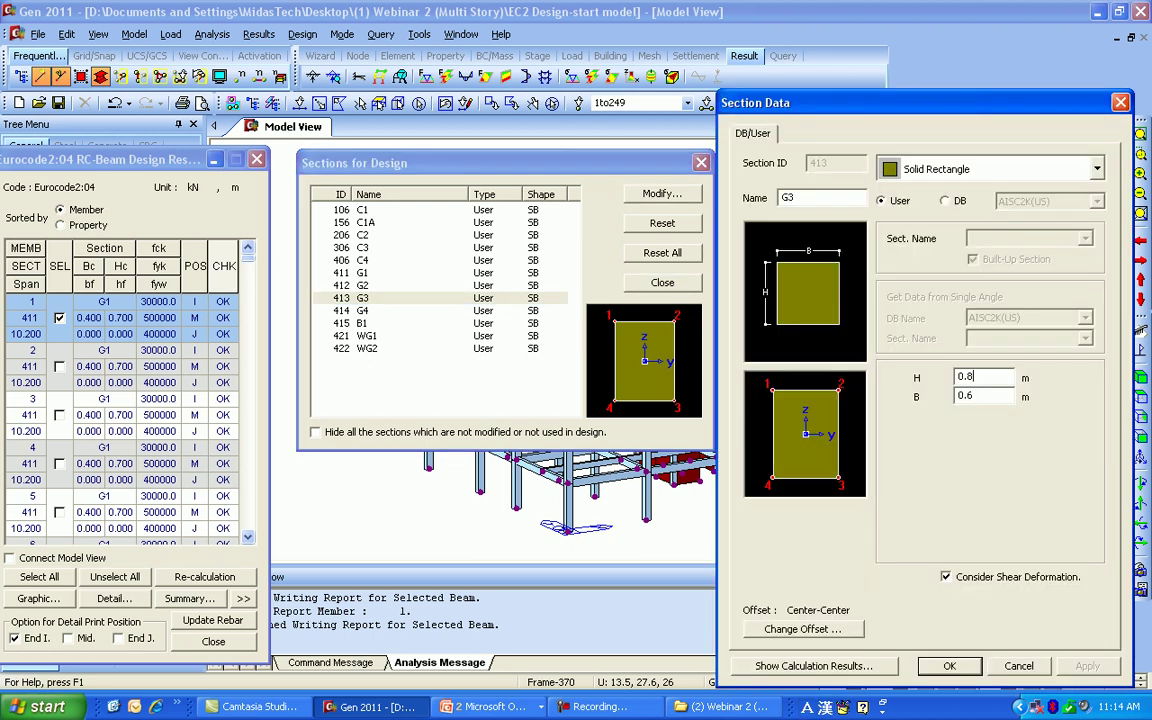
{"action": "type", "text": "5"}
{"action": "left_click", "coordinate": [978, 396]}
{"action": "type", "text": "5"}
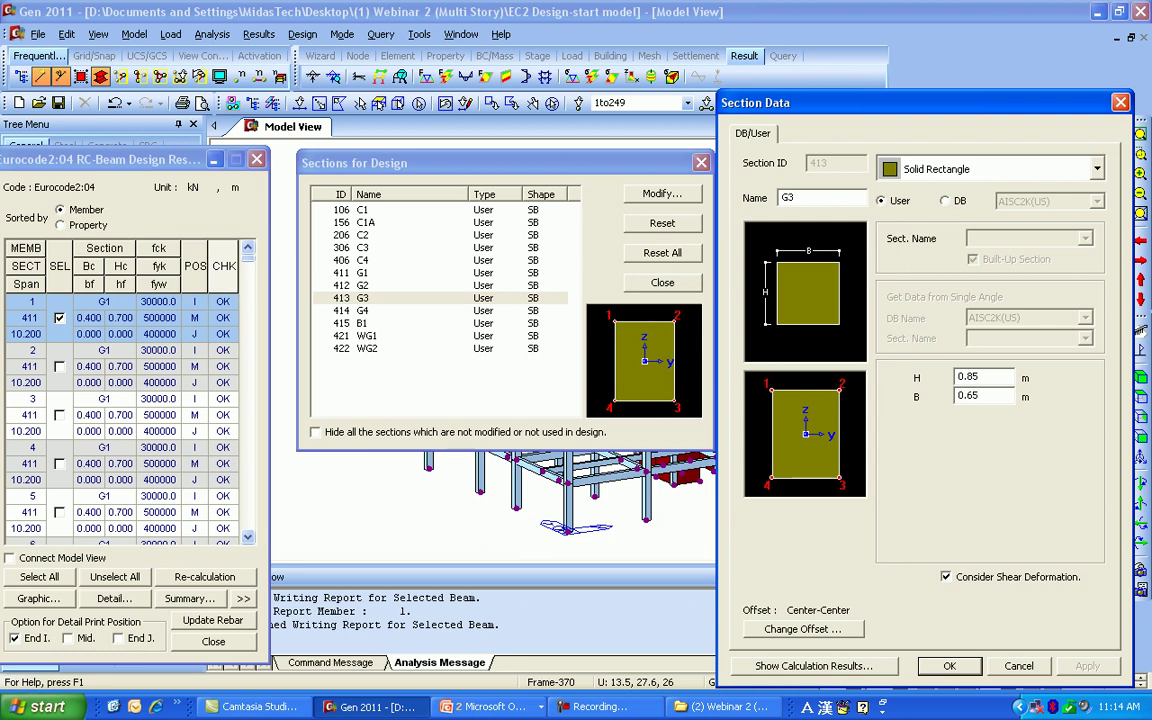
{"action": "key", "text": "Return"}
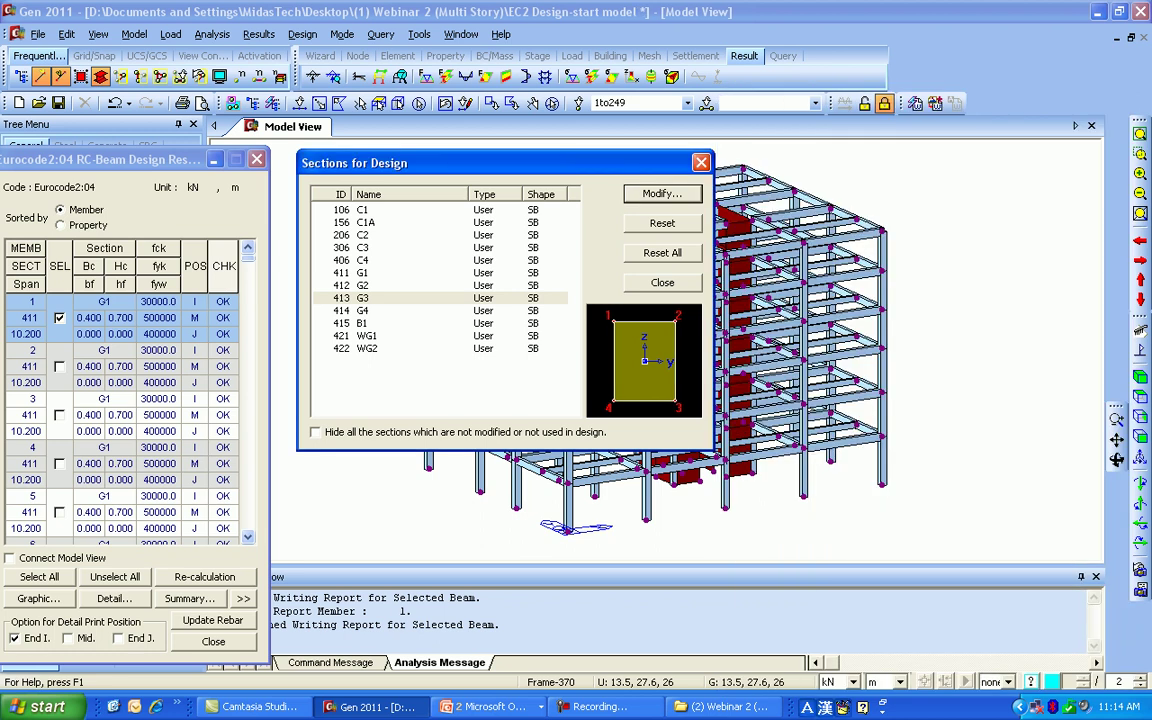
{"action": "left_click", "coordinate": [662, 282]}
Step: Sort the beam design results by property and recalculate the design of section G3
{"action": "left_click_drag", "start_coordinate": [100, 159], "coordinate": [375, 74]}
{"action": "left_click", "coordinate": [340, 140]}
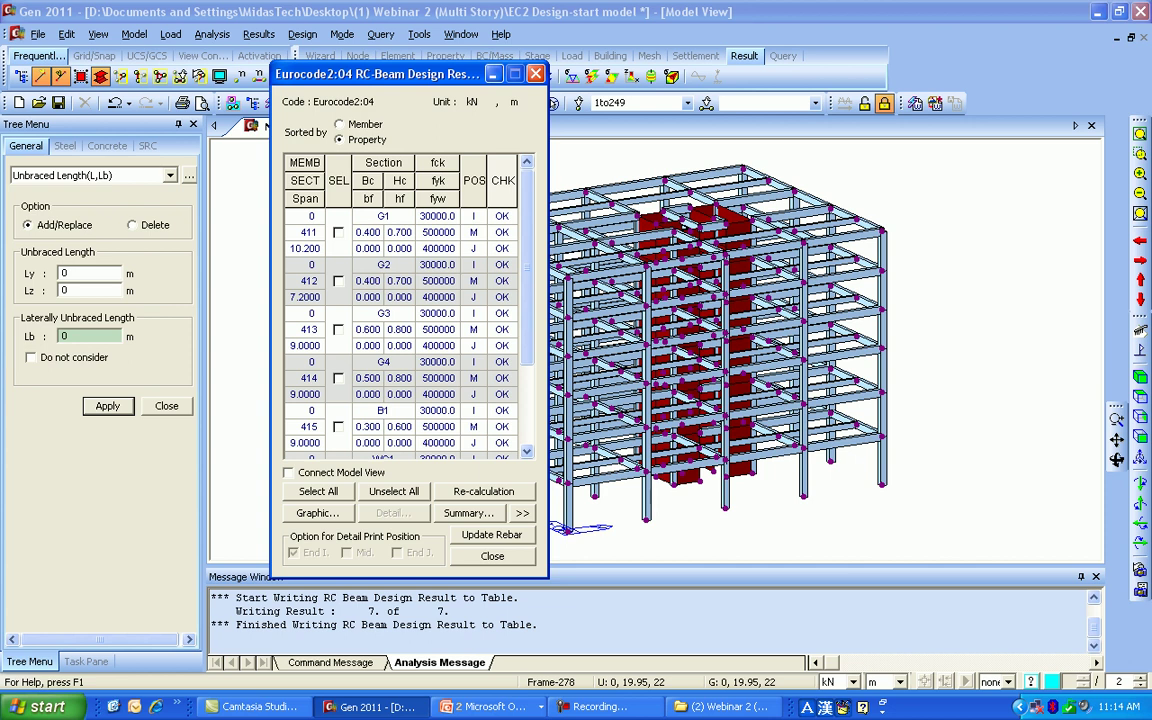
{"action": "left_click", "coordinate": [338, 330]}
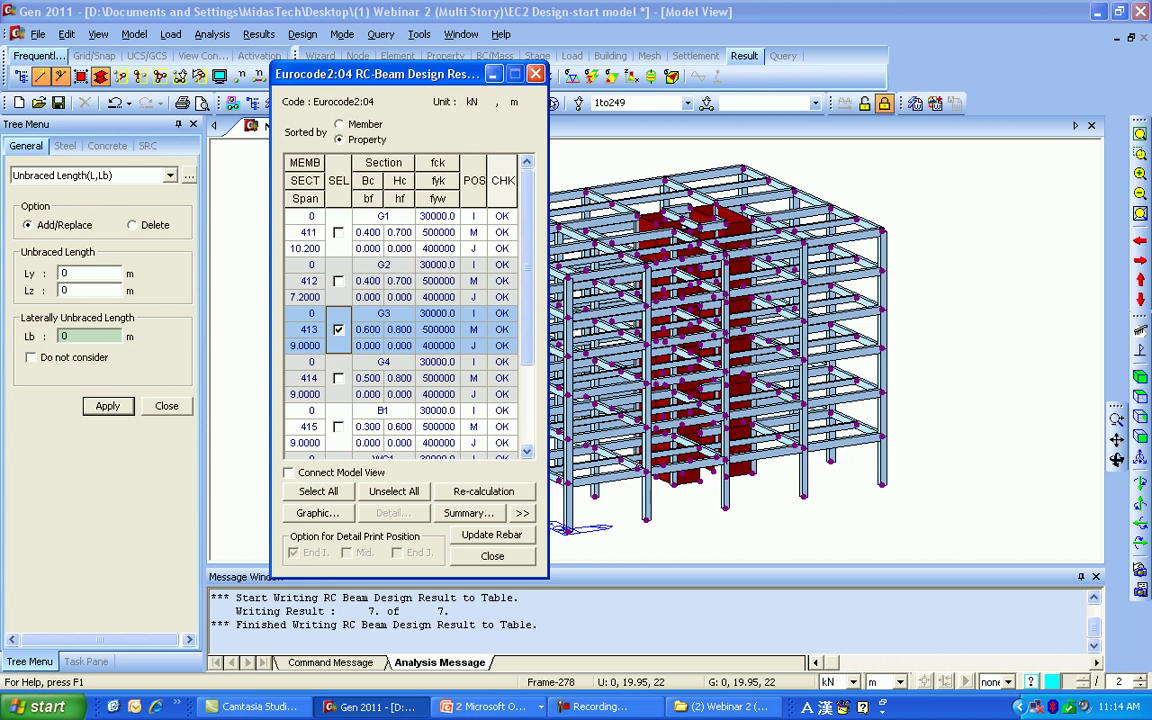
{"action": "left_click", "coordinate": [484, 492]}
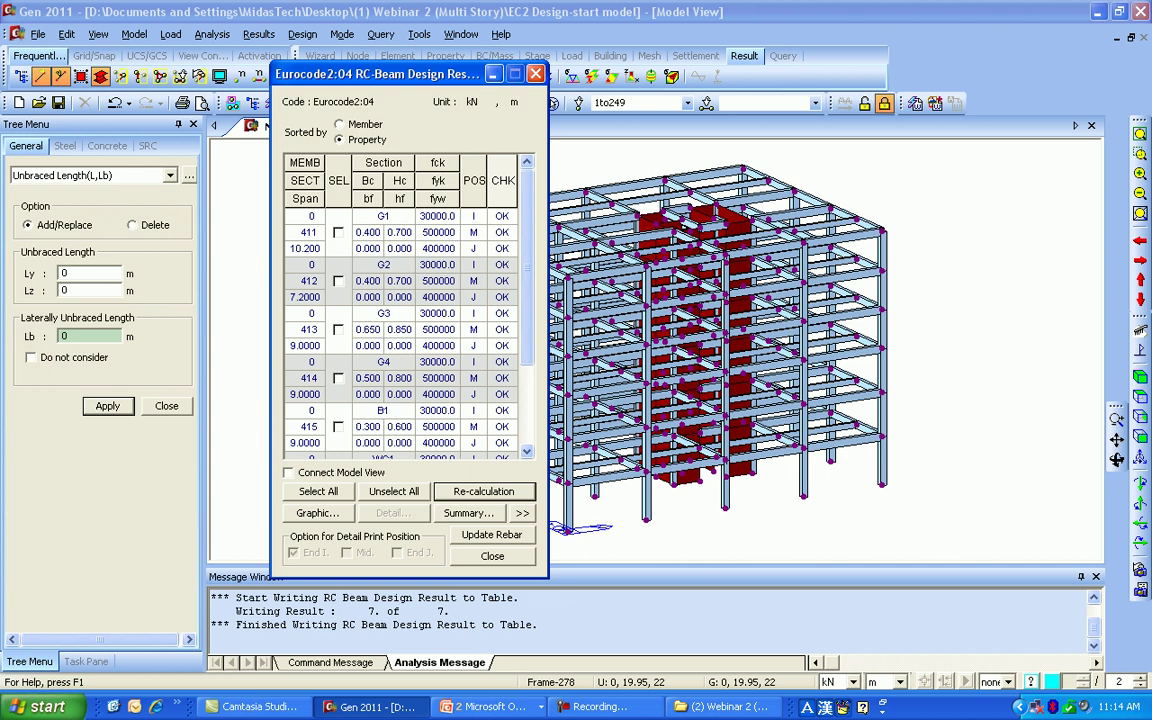
Step: Update the rebar data of all beam sections from the design results and close the beam design and unbraced length settings
{"action": "left_click", "coordinate": [318, 492]}
{"action": "left_click", "coordinate": [492, 535]}
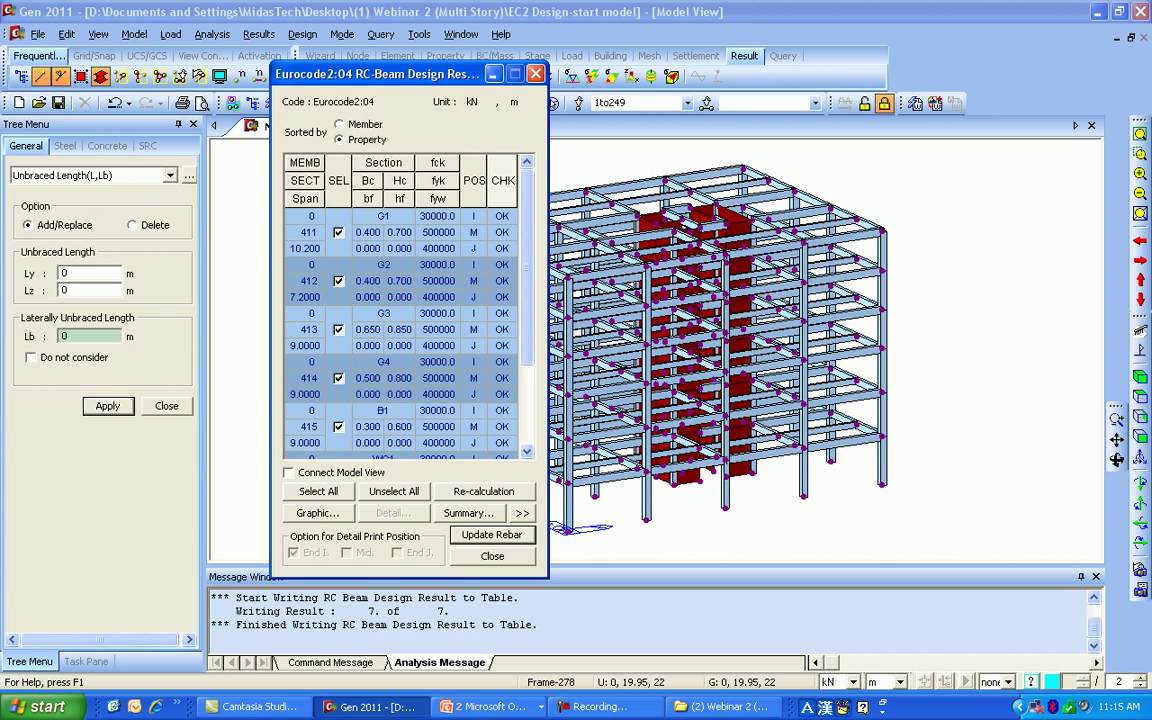
{"action": "key", "text": "Escape"}
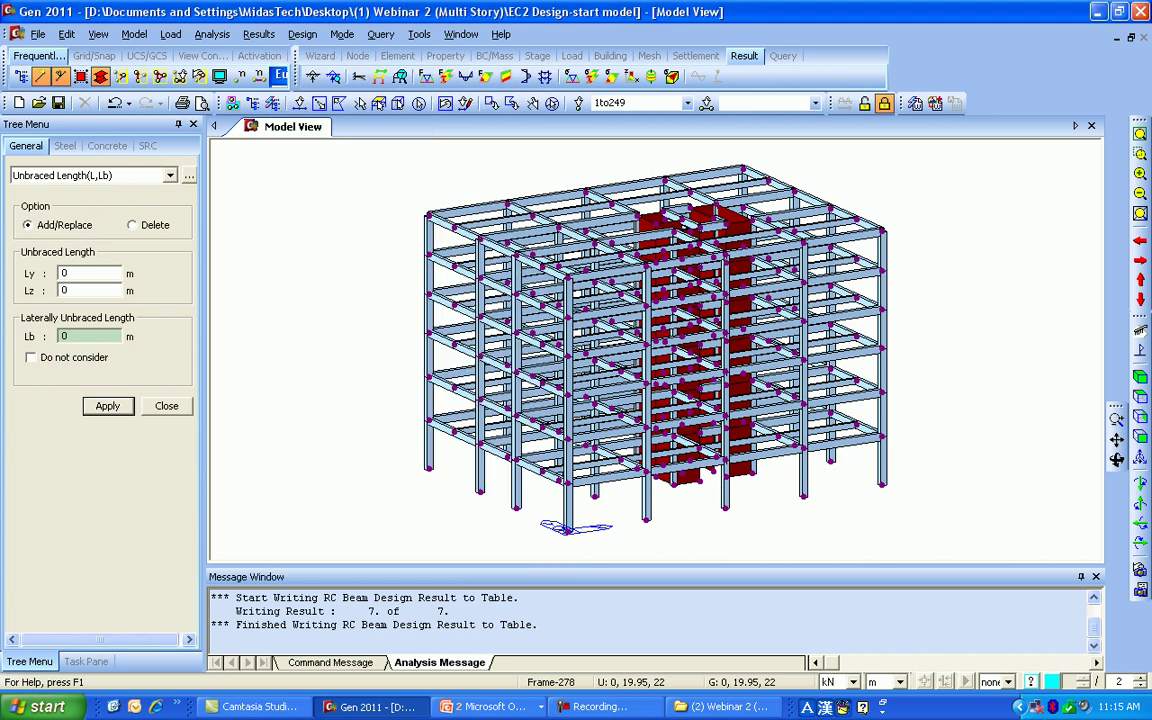
{"action": "left_click", "coordinate": [167, 406]}
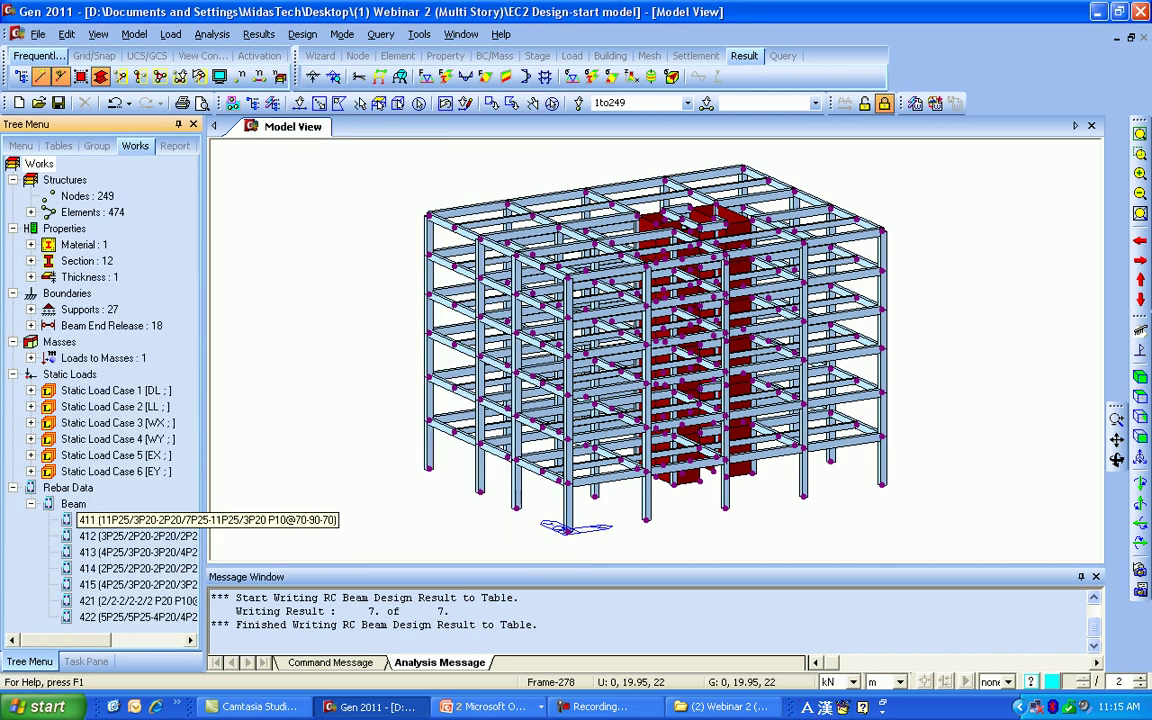
Step: Open the rebar properties of beam section 411 and review the bar arrangements of sections G1 through B1
{"action": "right_click", "coordinate": [141, 520]}
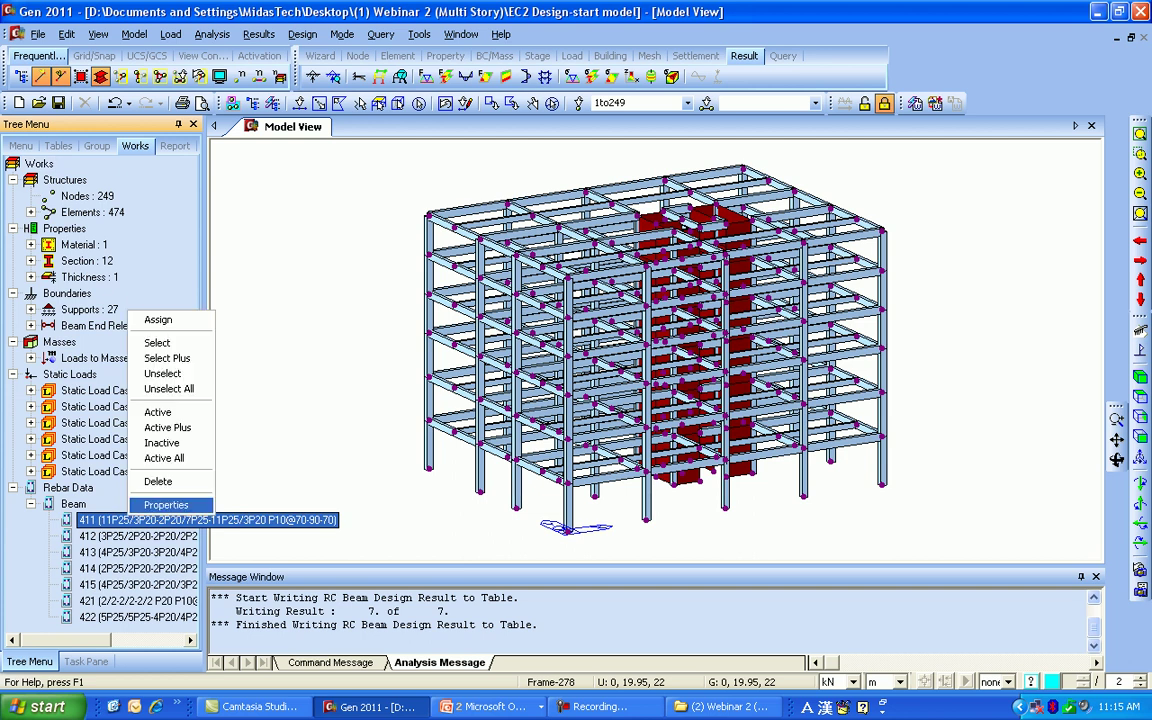
{"action": "left_click", "coordinate": [190, 504]}
{"action": "left_click_drag", "start_coordinate": [100, 14], "coordinate": [282, 19]}
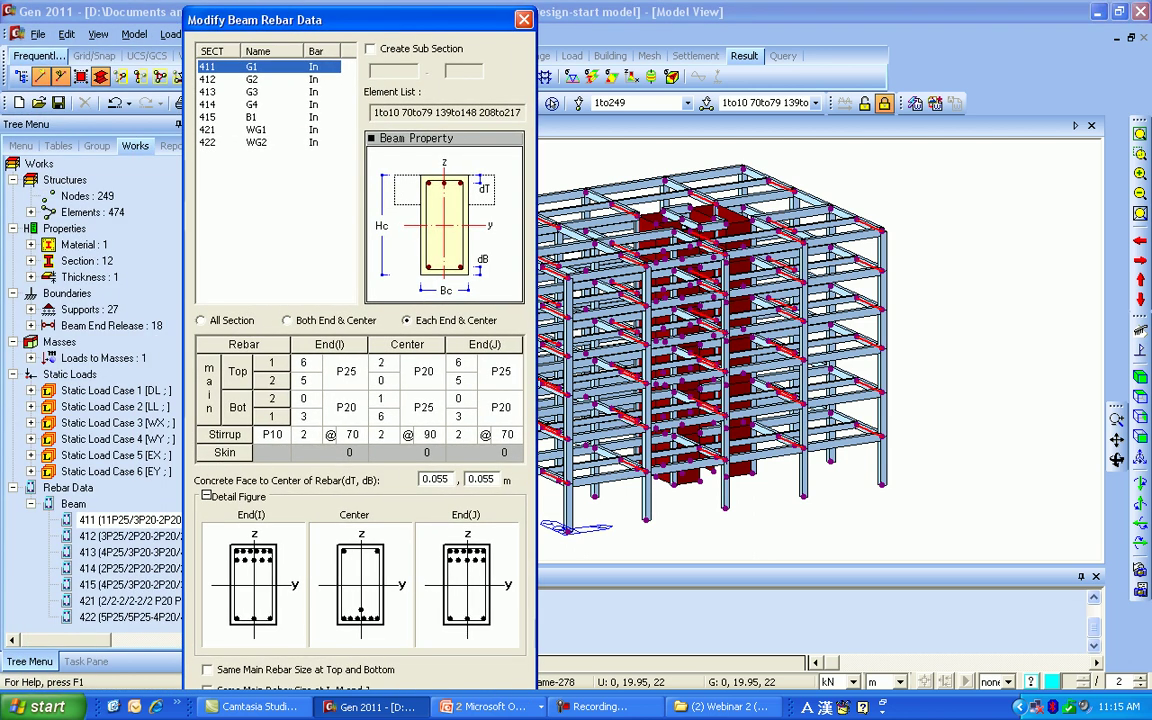
{"action": "left_click", "coordinate": [250, 91]}
{"action": "key", "text": "Down"}
{"action": "key", "text": "Down"}
{"action": "key", "text": "Down"}
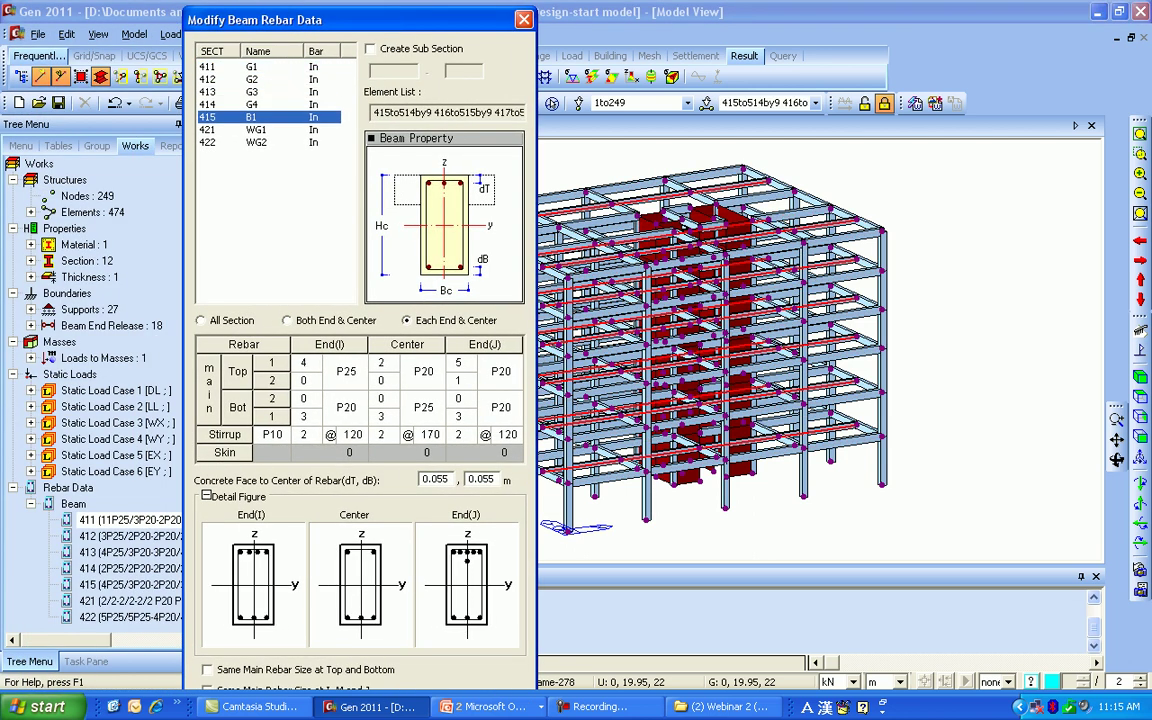
{"action": "key", "text": "Up"}
{"action": "key", "text": "Up"}
{"action": "key", "text": "Up"}
{"action": "key", "text": "Up"}
{"action": "key", "text": "Up"}
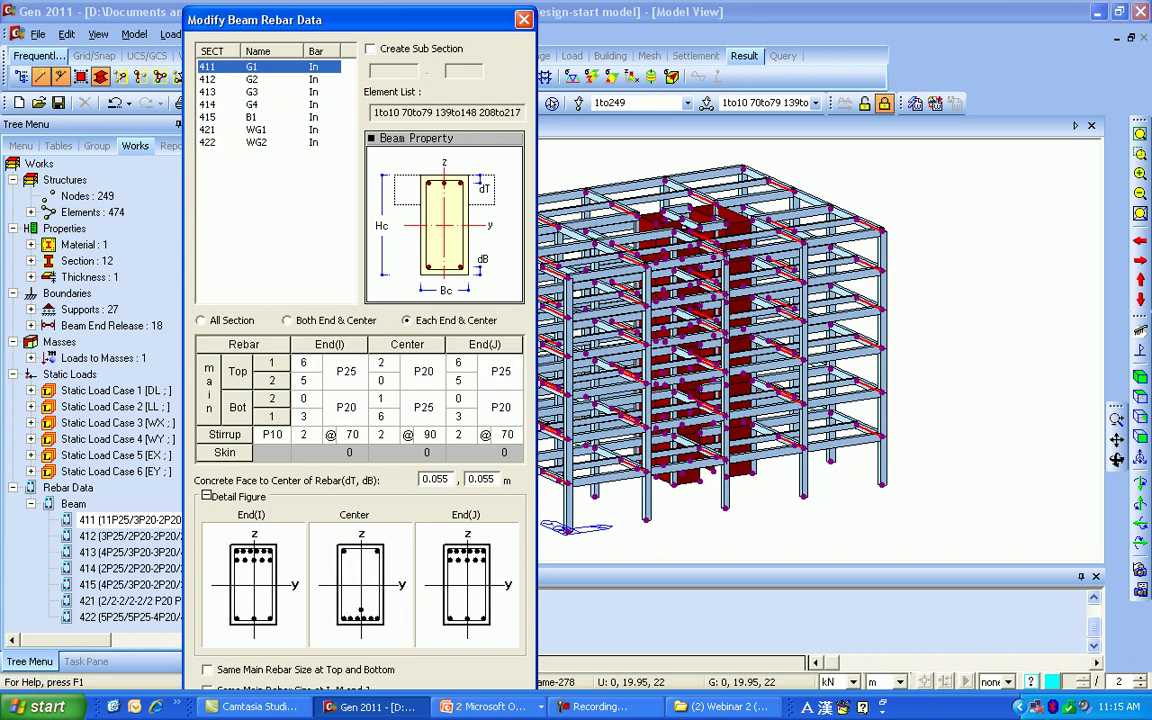
Step: Try different first-layer top bar counts at End(I) of beam section G1, and close the rebar data without applying them
{"action": "left_click", "coordinate": [358, 372]}
{"action": "left_click", "coordinate": [358, 372]}
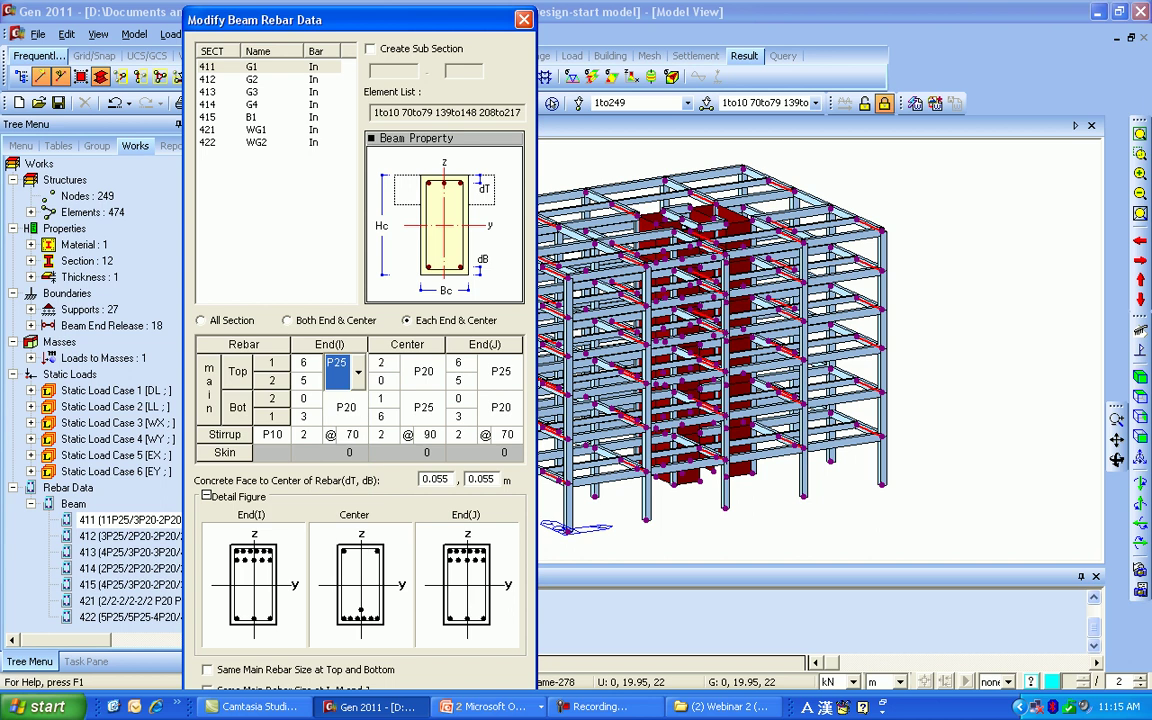
{"action": "left_click", "coordinate": [314, 367]}
{"action": "left_click", "coordinate": [314, 367]}
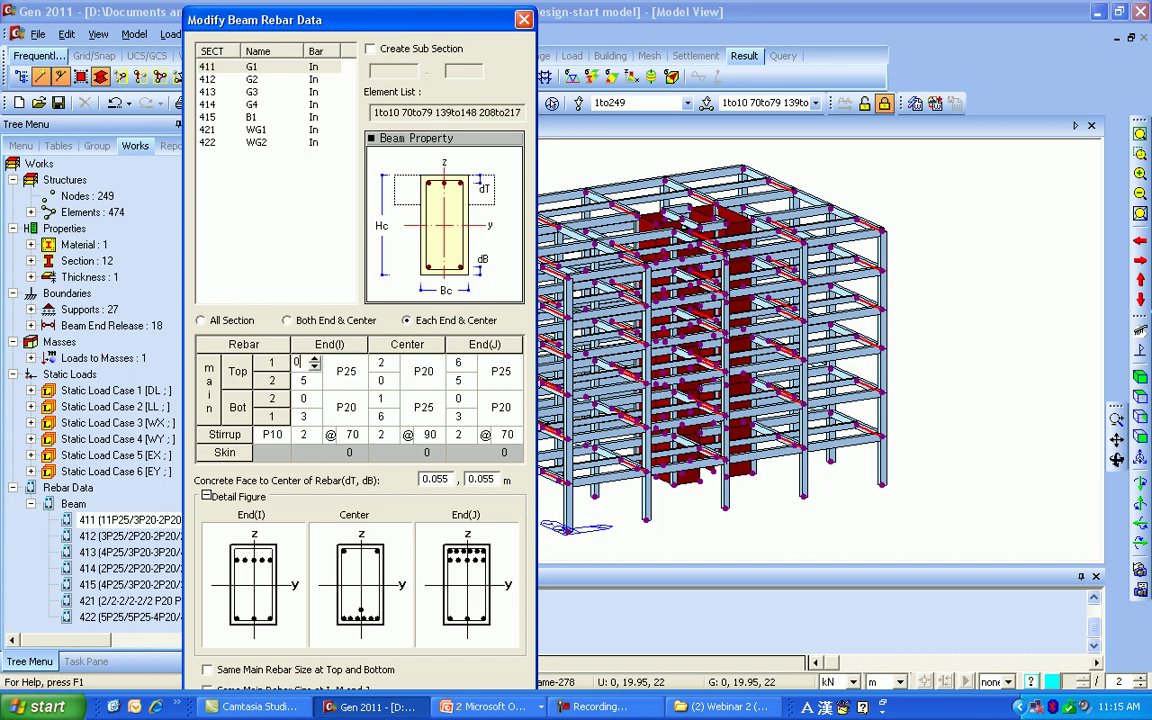
{"action": "left_click", "coordinate": [314, 359]}
{"action": "left_click", "coordinate": [314, 359]}
{"action": "left_click", "coordinate": [314, 359]}
{"action": "left_click", "coordinate": [314, 359]}
{"action": "left_click", "coordinate": [314, 359]}
{"action": "left_click", "coordinate": [314, 359]}
{"action": "left_click", "coordinate": [314, 359]}
{"action": "left_click", "coordinate": [314, 367]}
{"action": "left_click_drag", "start_coordinate": [350, 26], "coordinate": [354, 2]}
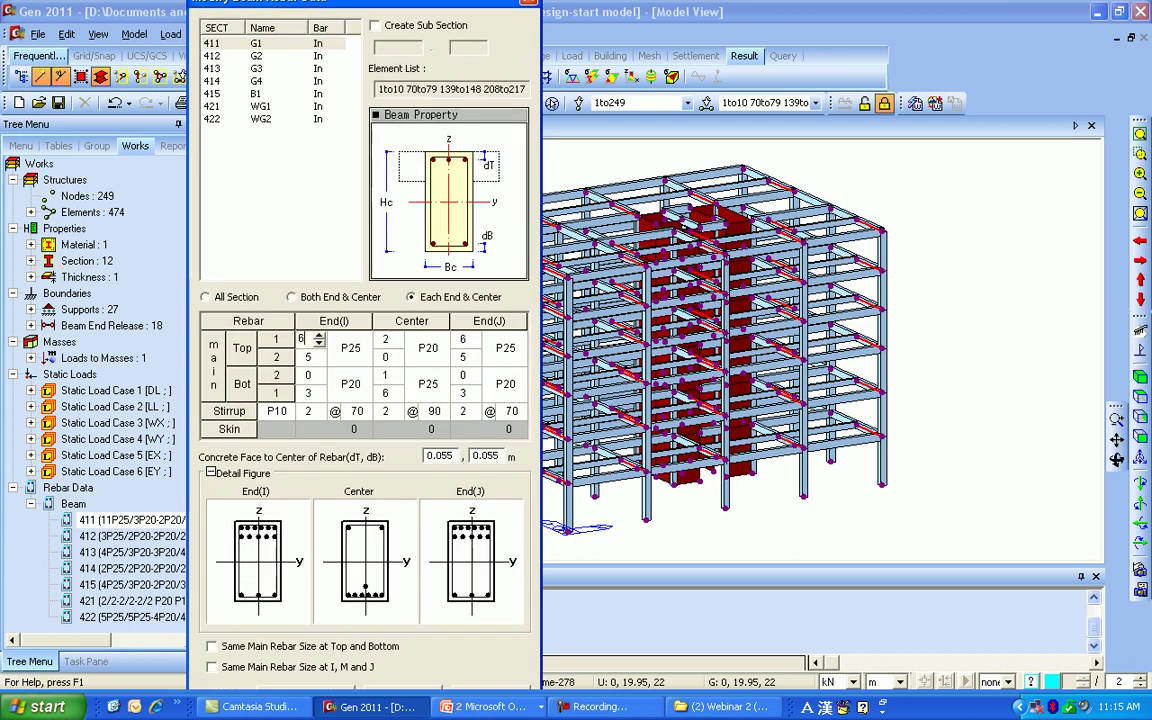
{"action": "left_click_drag", "start_coordinate": [360, 693], "coordinate": [360, 718]}
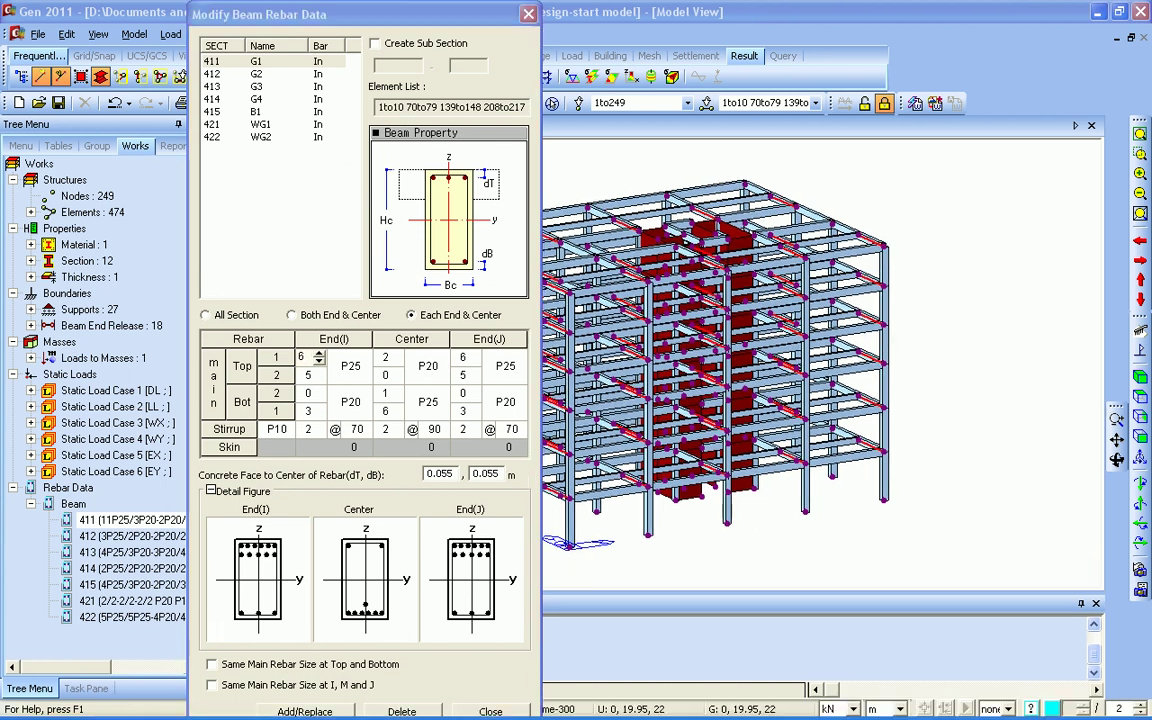
{"action": "left_click", "coordinate": [490, 711]}
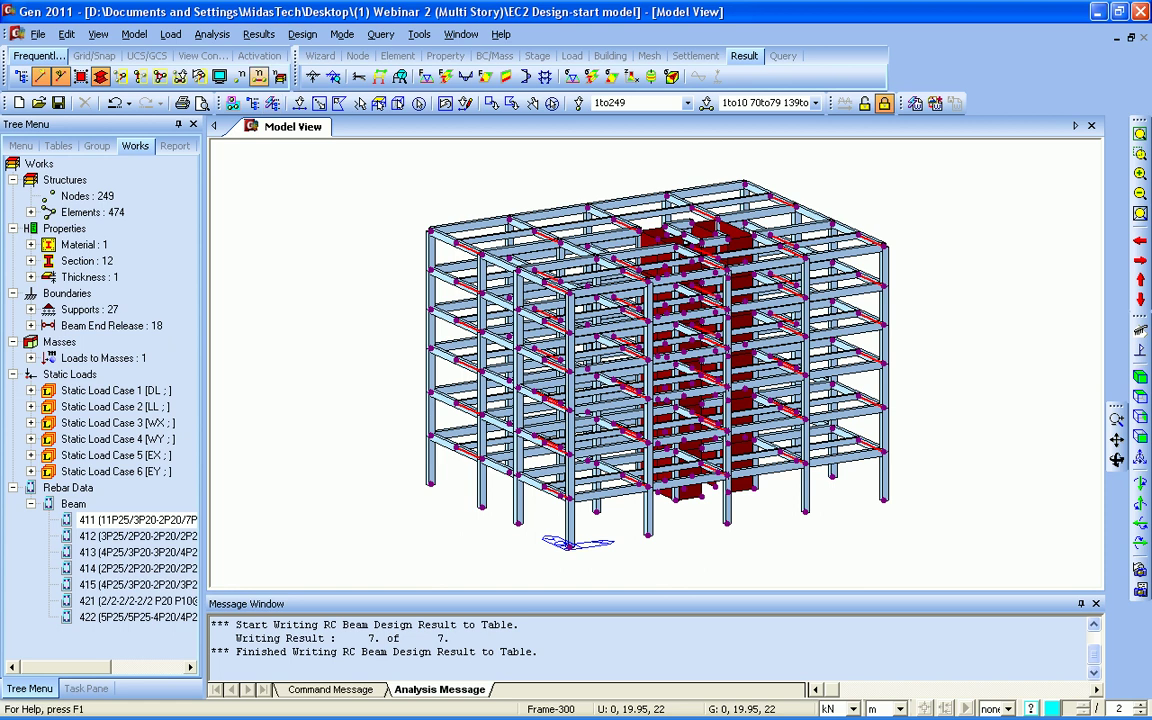
{"action": "left_click", "coordinate": [302, 34]}
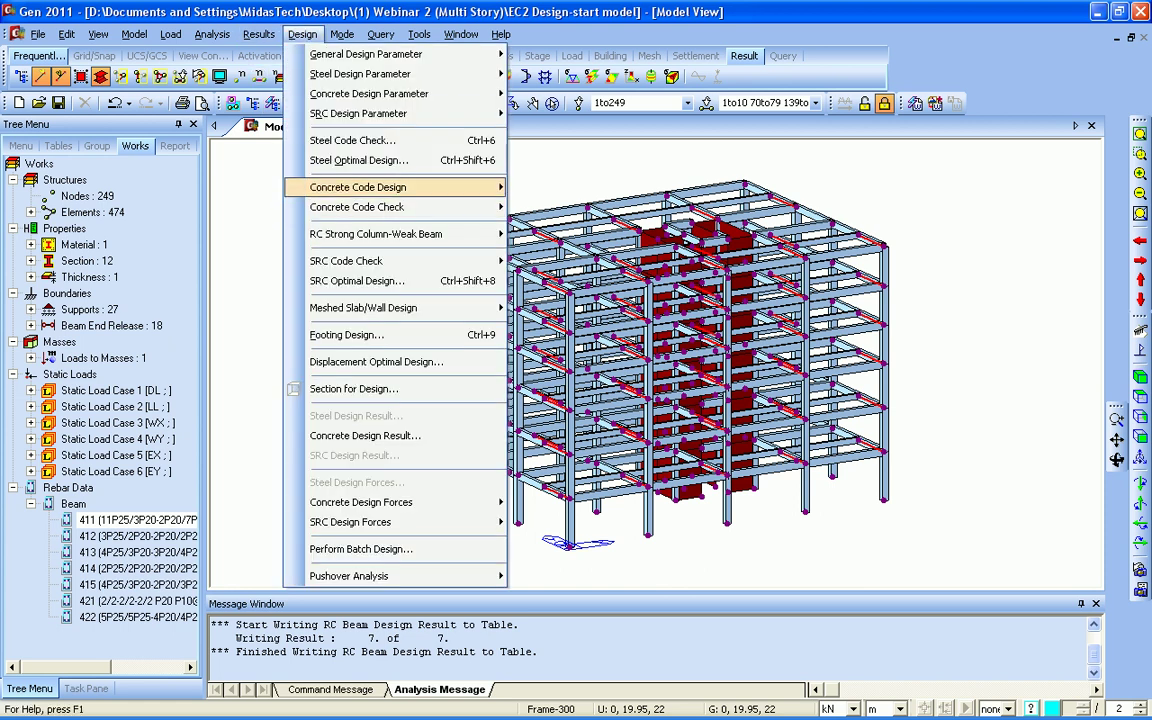
{"action": "mouse_move", "coordinate": [358, 187]}
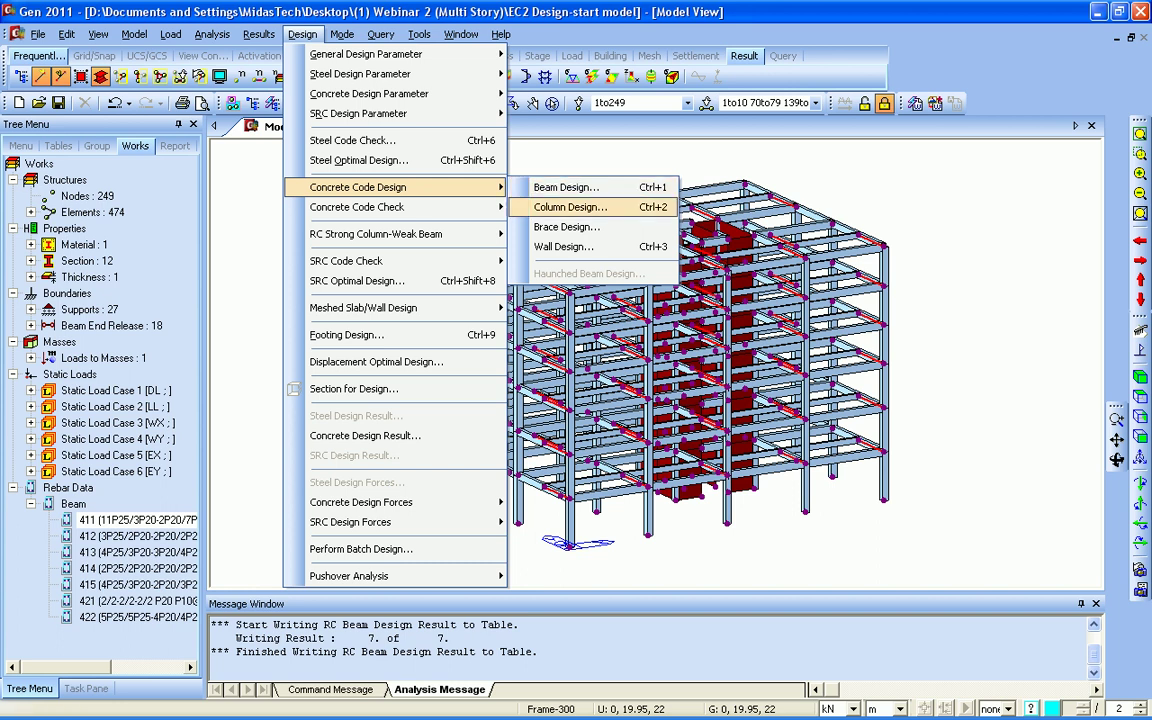
{"action": "left_click", "coordinate": [570, 207]}
{"action": "left_click", "coordinate": [575, 391]}
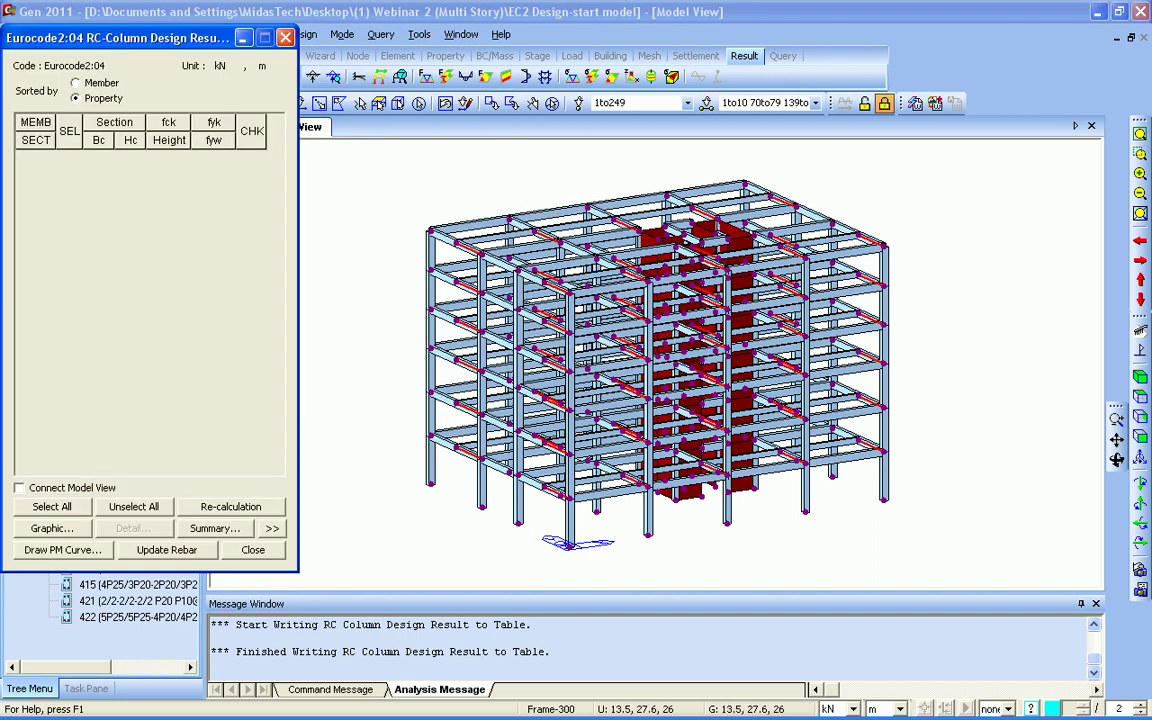
{"action": "left_click", "coordinate": [281, 32]}
Step: Run the concrete code design for columns with no elements selected and sort the results by member
{"action": "left_click", "coordinate": [302, 34]}
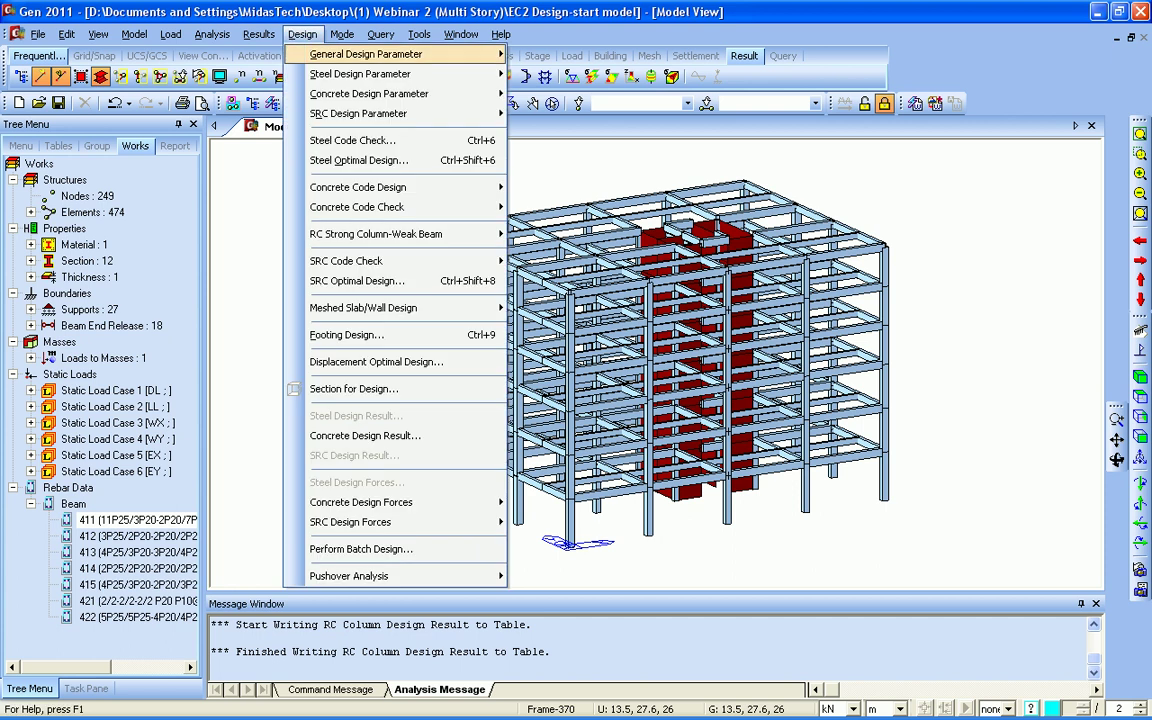
{"action": "mouse_move", "coordinate": [358, 187]}
{"action": "left_click", "coordinate": [570, 207]}
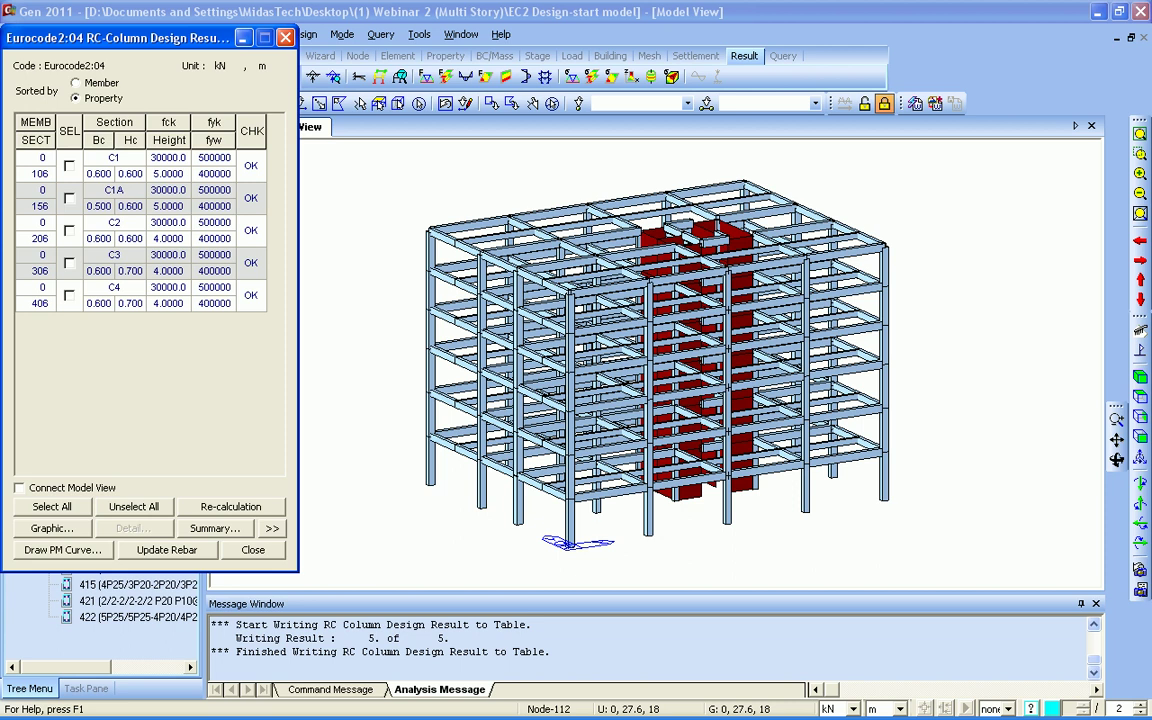
{"action": "left_click", "coordinate": [76, 83]}
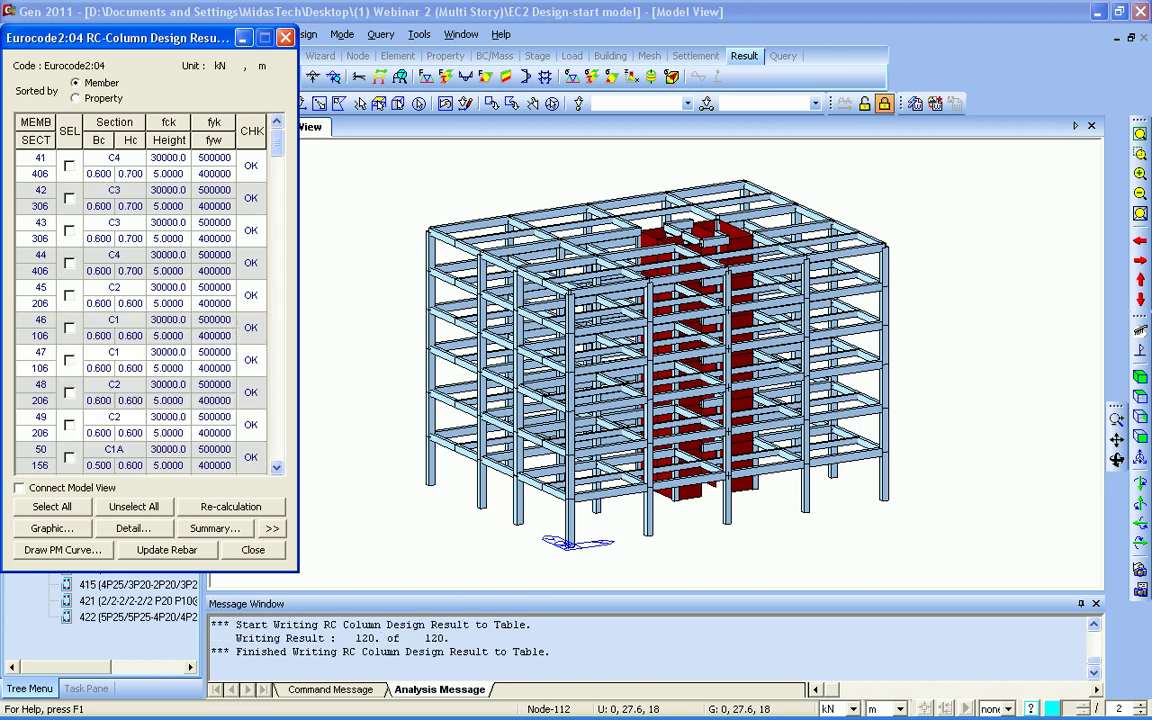
Step: Examine the graphic design report of column member 41, covering its capacity checks, M-N interaction diagram and shear check
{"action": "left_click", "coordinate": [69, 166]}
{"action": "left_click", "coordinate": [52, 528]}
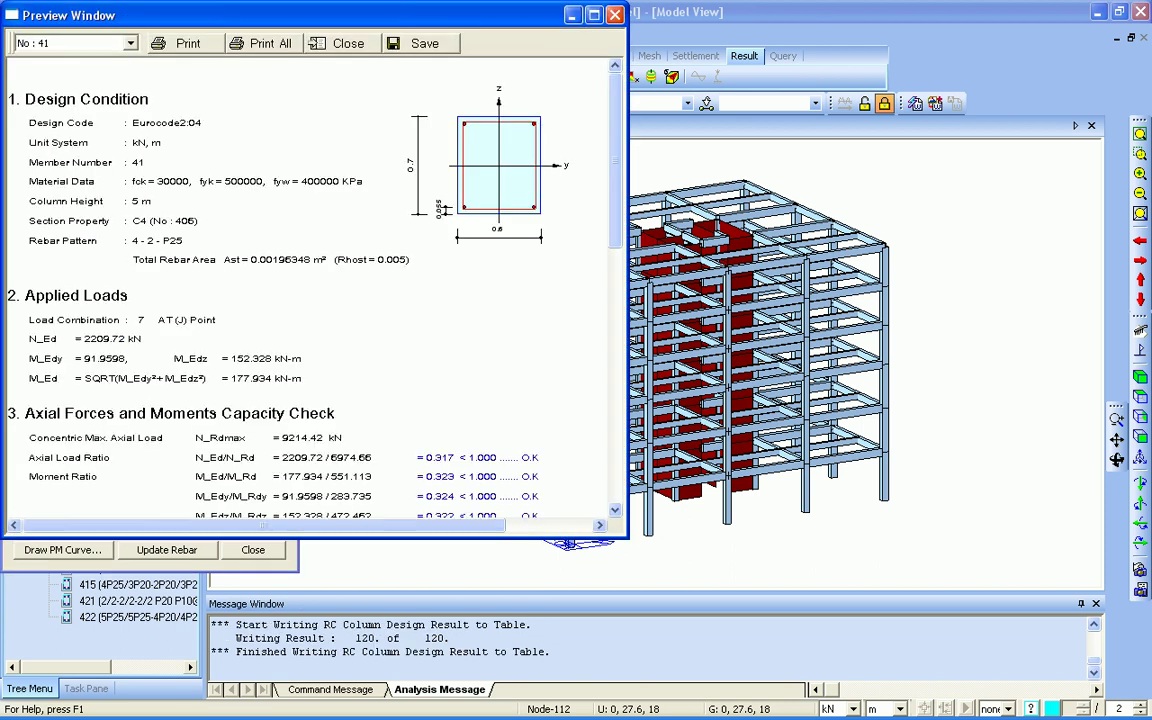
{"action": "scroll", "coordinate": [308, 288], "scroll_direction": "down", "scroll_amount": 3}
{"action": "scroll", "coordinate": [308, 288], "scroll_direction": "down", "scroll_amount": 3}
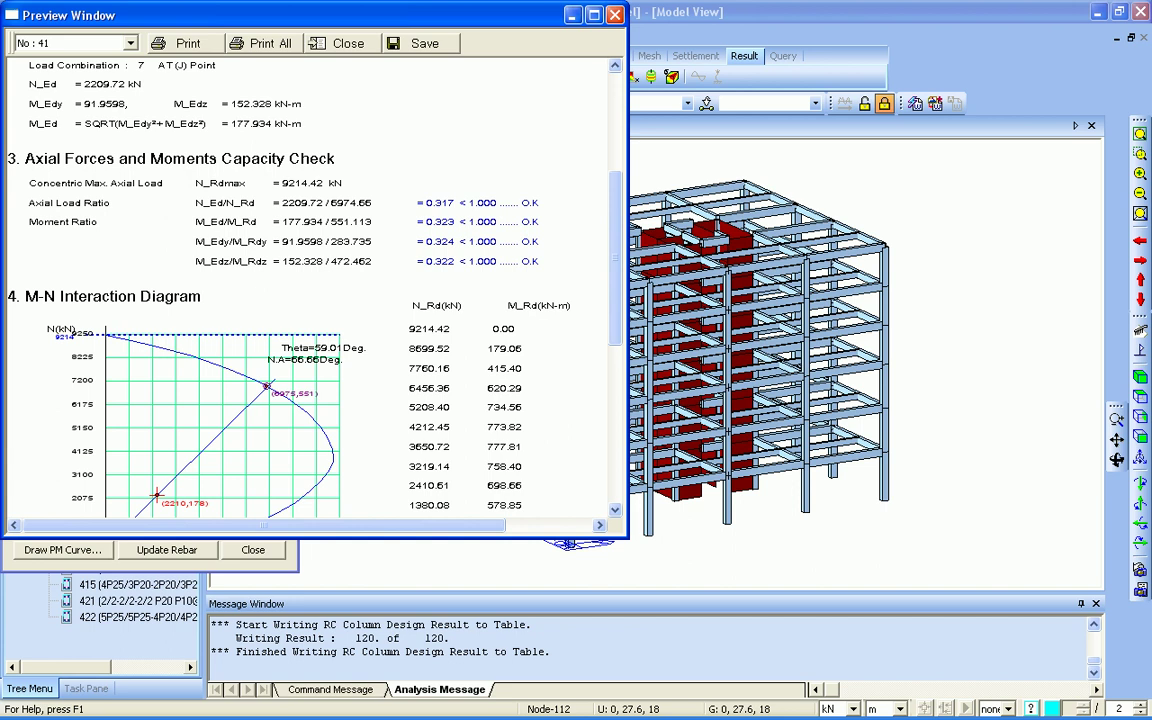
{"action": "scroll", "coordinate": [308, 288], "scroll_direction": "down", "scroll_amount": 8}
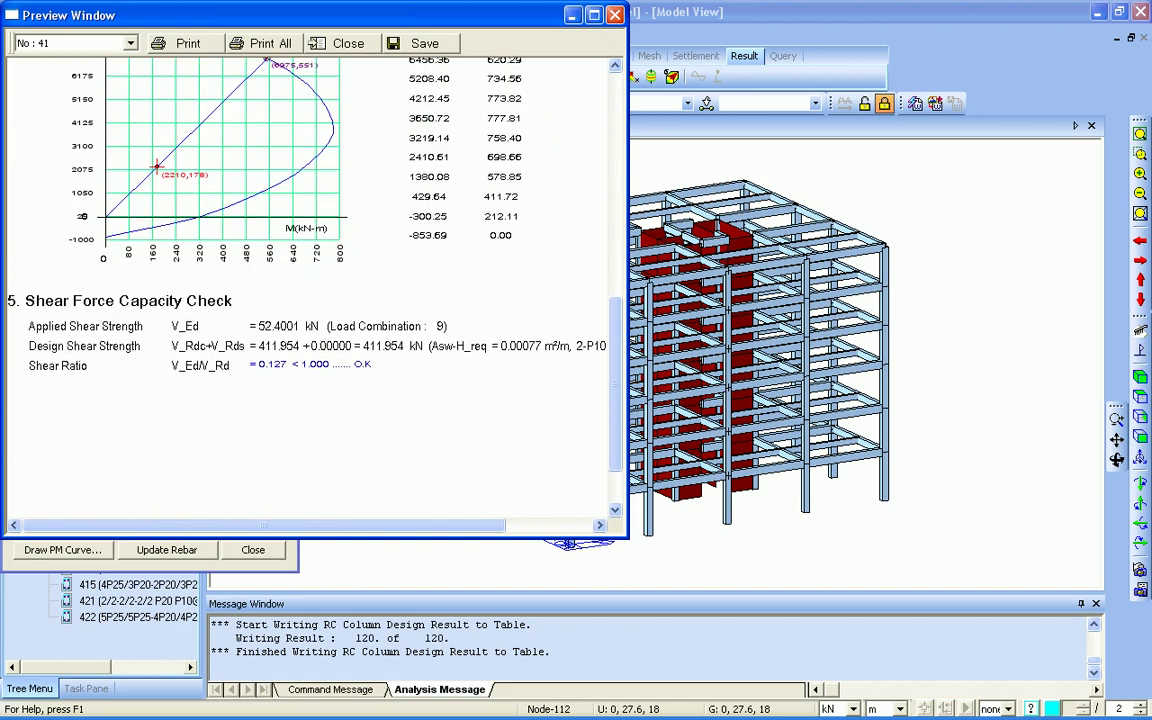
{"action": "left_click", "coordinate": [615, 14]}
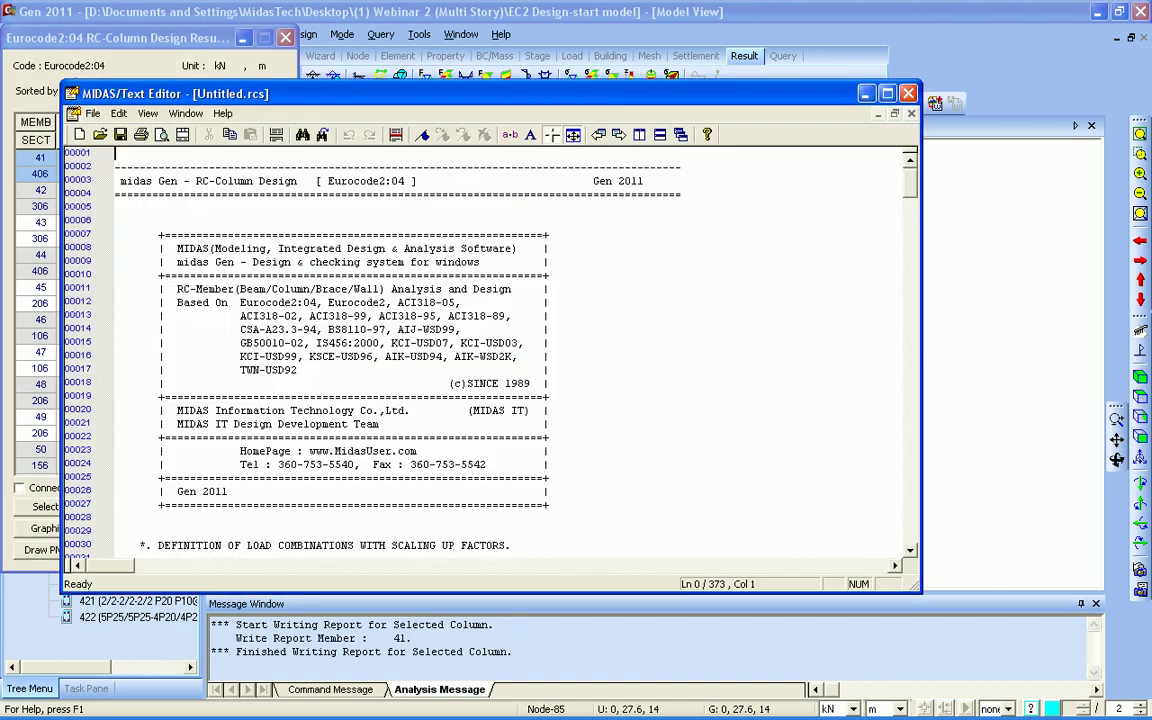
Step: Review the detailed text report of column member 41, discard the report file and close the column design results
{"action": "left_click", "coordinate": [525, 387]}
{"action": "scroll", "coordinate": [525, 387], "scroll_direction": "down", "scroll_amount": 20}
{"action": "scroll", "coordinate": [525, 387], "scroll_direction": "down", "scroll_amount": 16}
{"action": "left_click", "coordinate": [908, 93]}
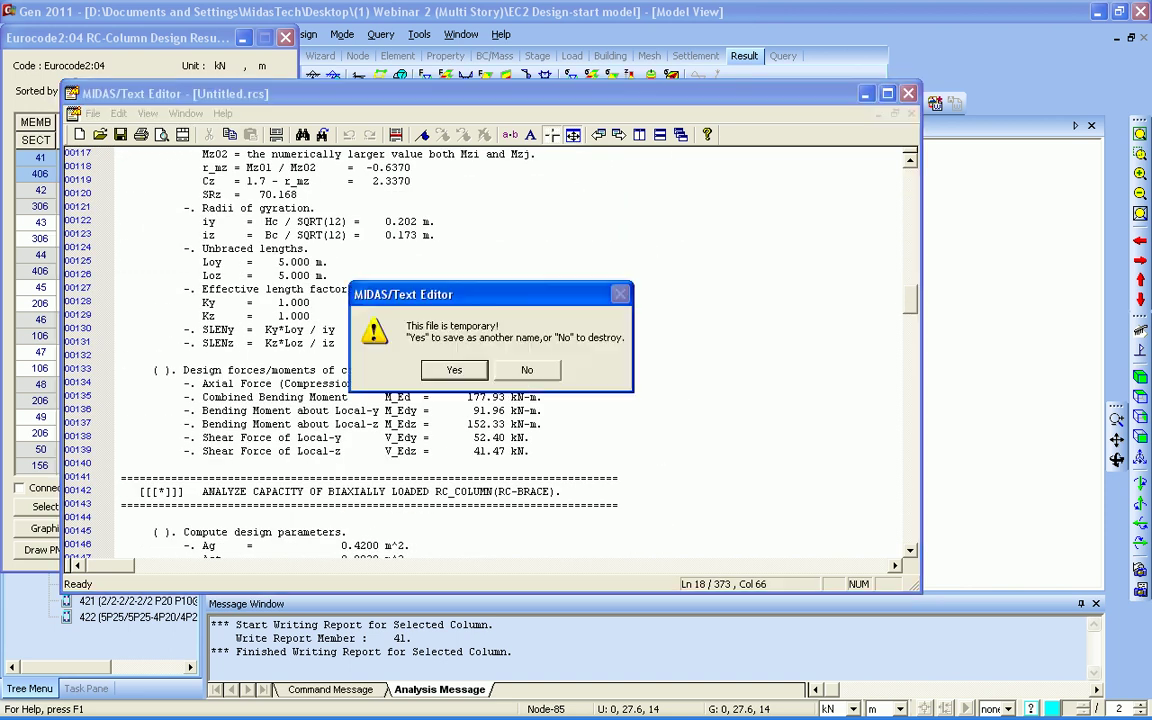
{"action": "left_click", "coordinate": [527, 370]}
{"action": "left_click", "coordinate": [249, 548]}
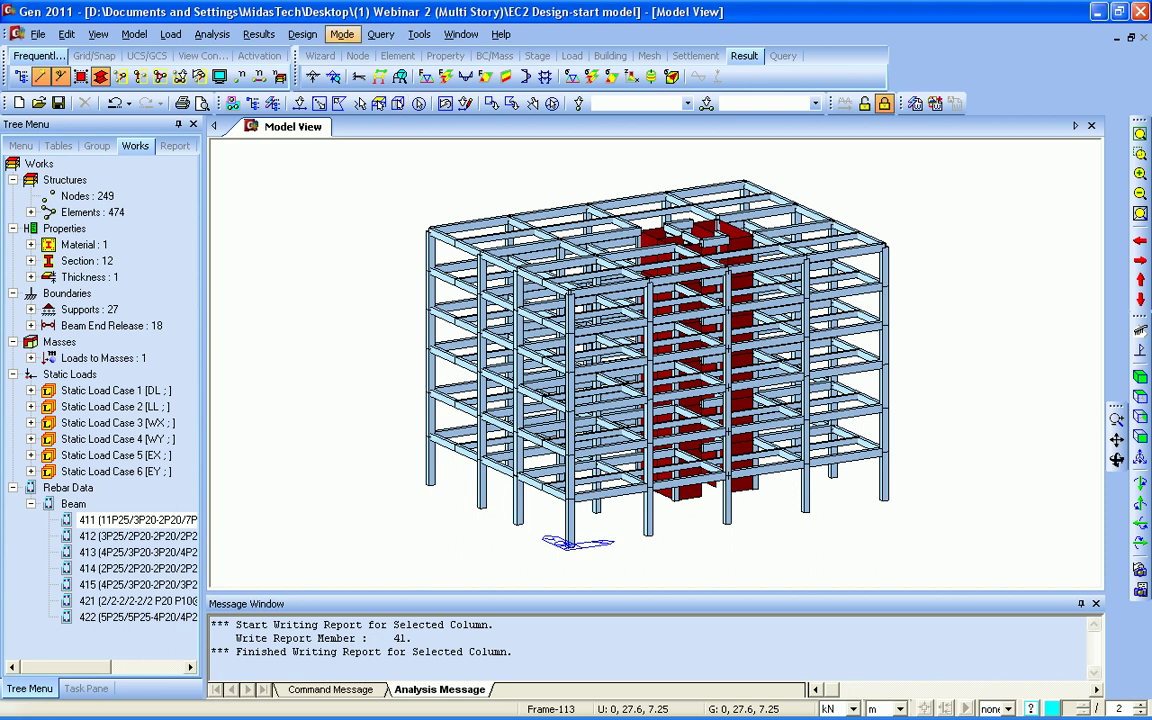
Step: Run the concrete code design for columns and request the PM curve of column section C1
{"action": "left_click", "coordinate": [302, 34]}
{"action": "mouse_move", "coordinate": [400, 187]}
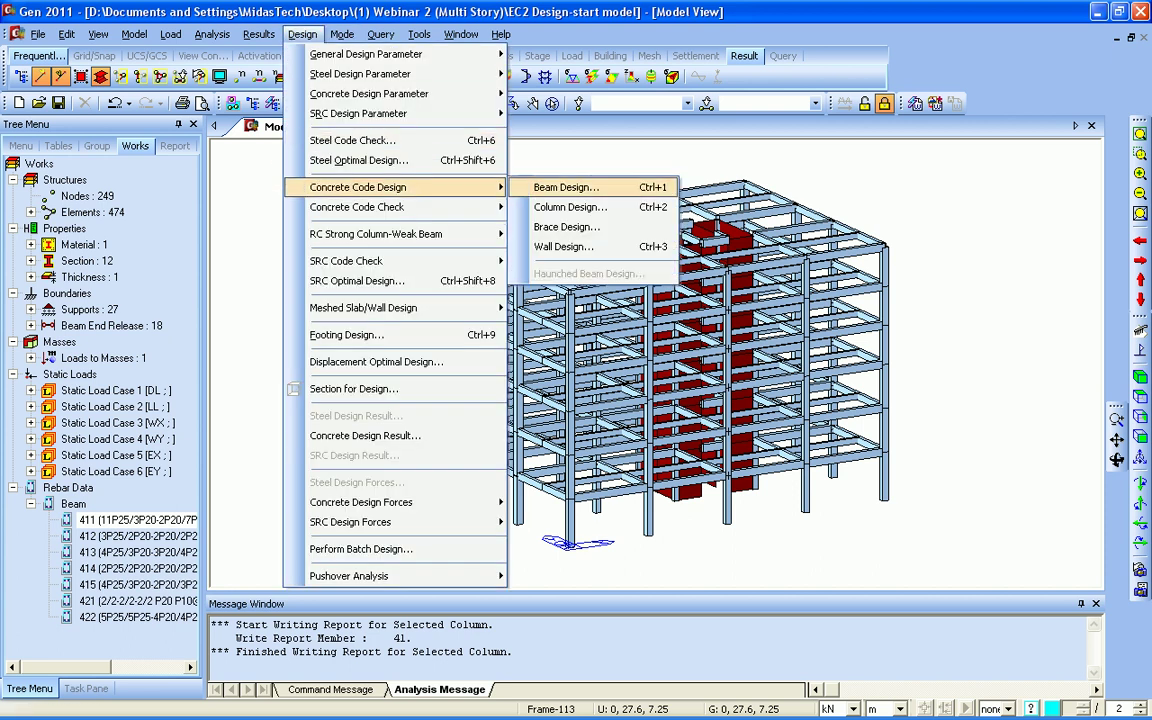
{"action": "left_click", "coordinate": [627, 207]}
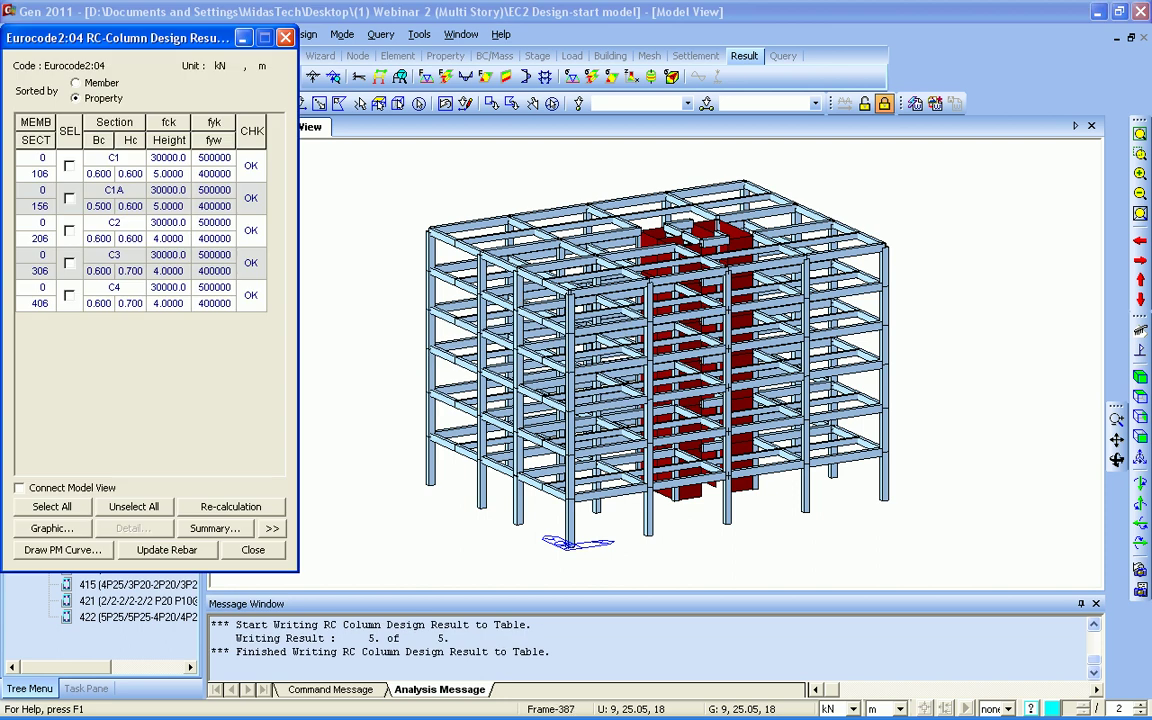
{"action": "left_click", "coordinate": [69, 166]}
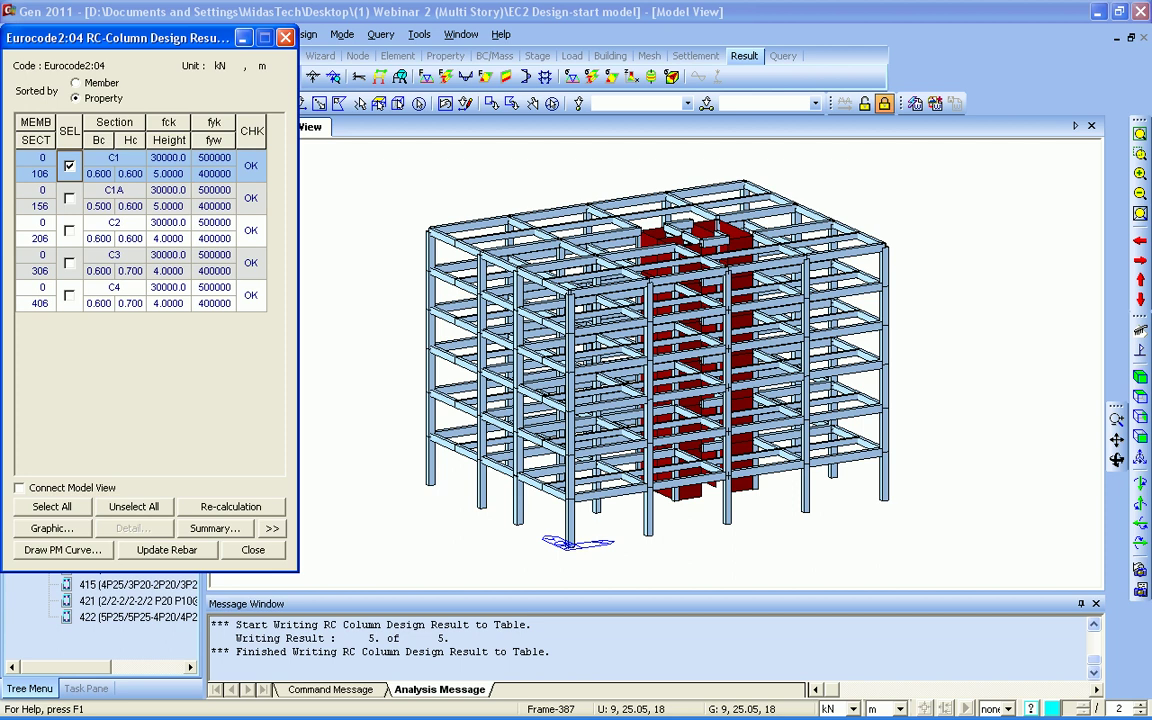
{"action": "left_click", "coordinate": [62, 550]}
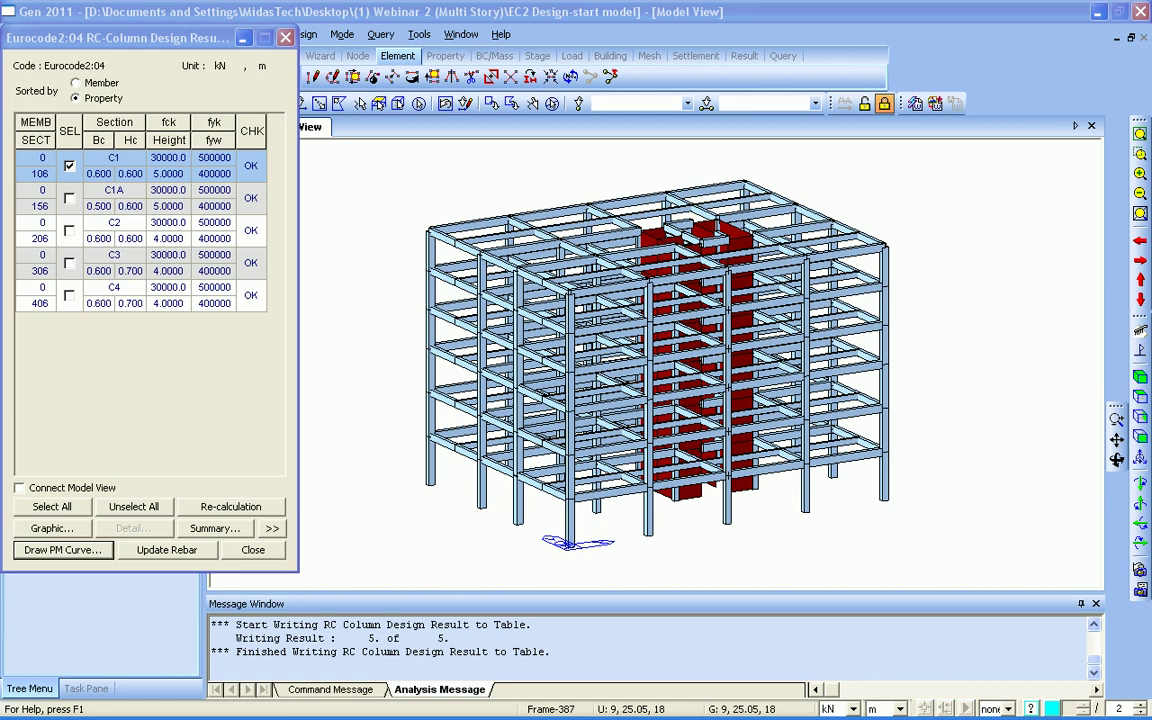
{"action": "mouse_move", "coordinate": [130, 38]}
{"action": "left_mouse_down"}
{"action": "mouse_move", "coordinate": [156, 65]}
{"action": "mouse_move", "coordinate": [129, 37]}
{"action": "left_mouse_up"}
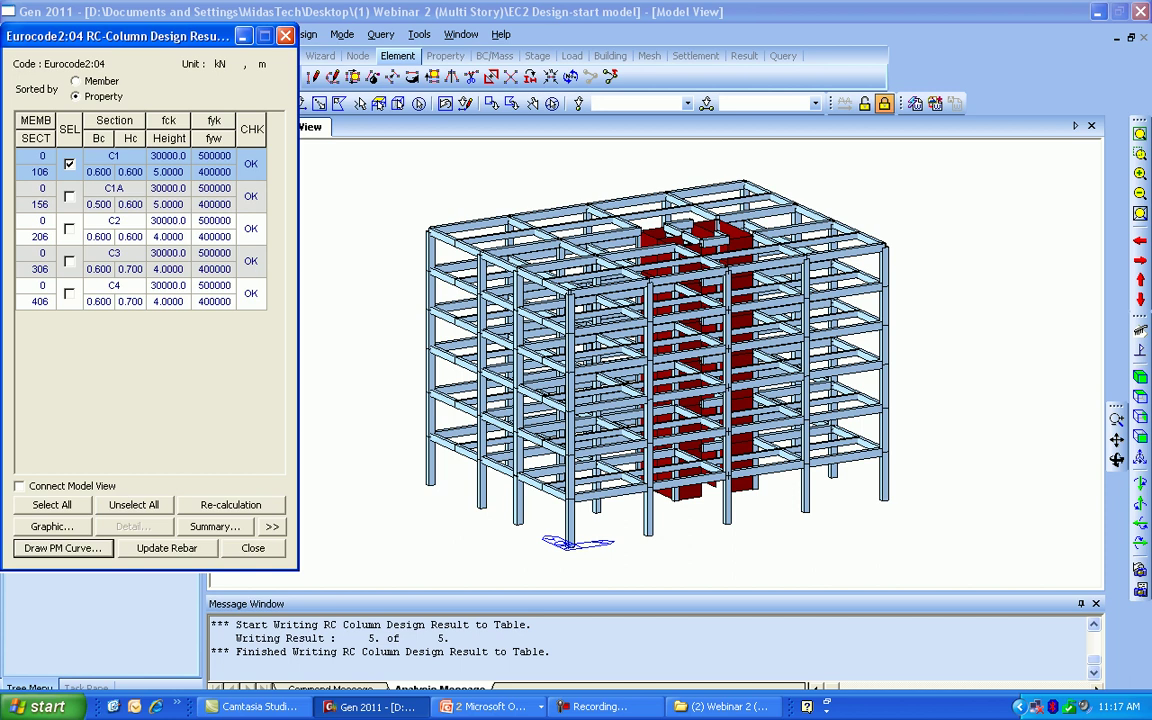
{"action": "left_click", "coordinate": [255, 707]}
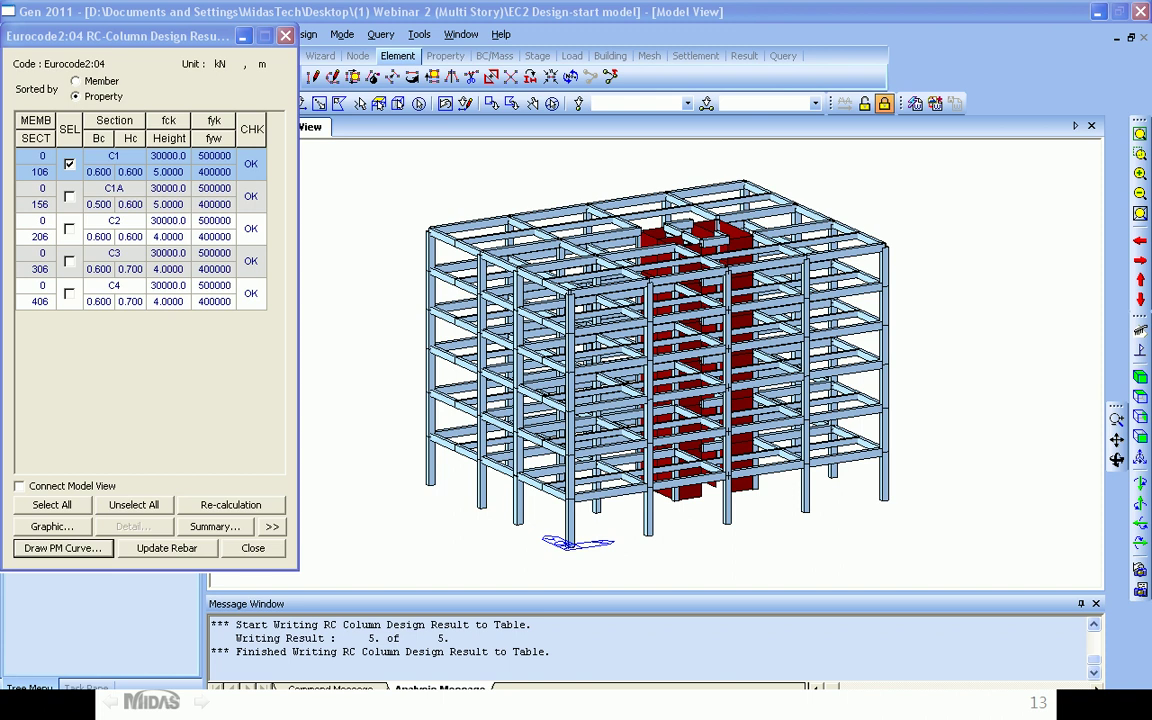
{"action": "key", "text": "alt+Tab"}
{"action": "key", "text": "alt+Tab"}
{"action": "key", "text": "alt+Tab"}
{"action": "key", "text": "alt+Tab"}
{"action": "key", "text": "alt+Tab"}
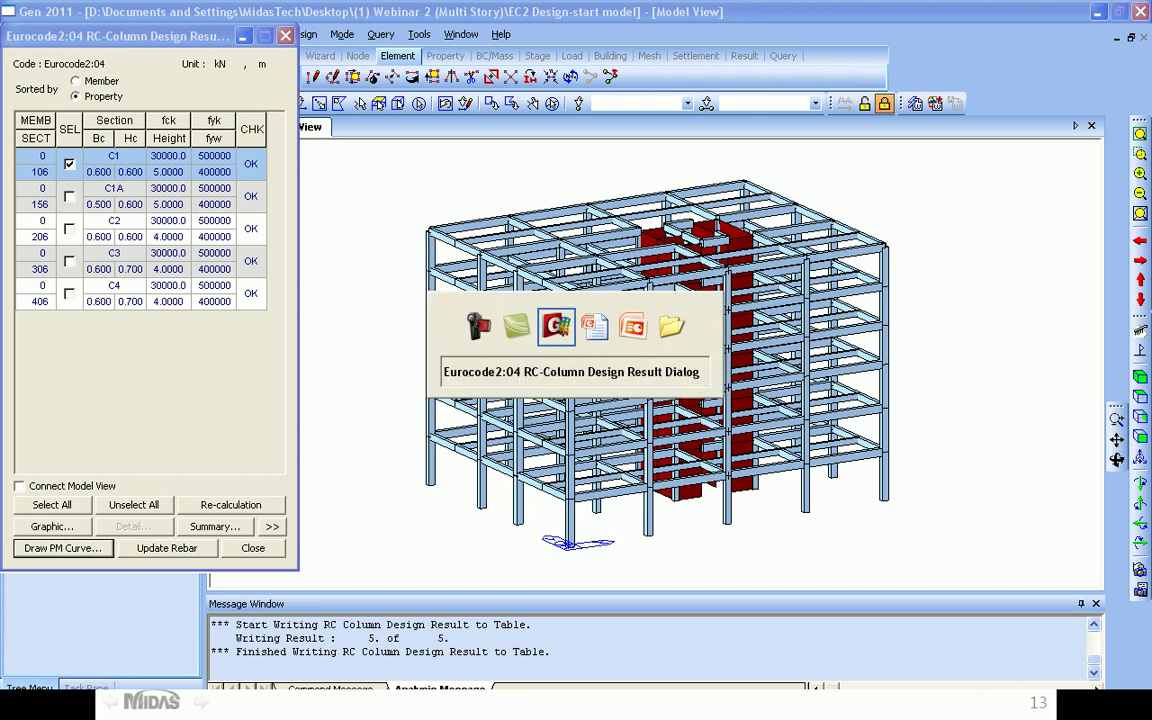
{"action": "key", "text": "alt+Tab"}
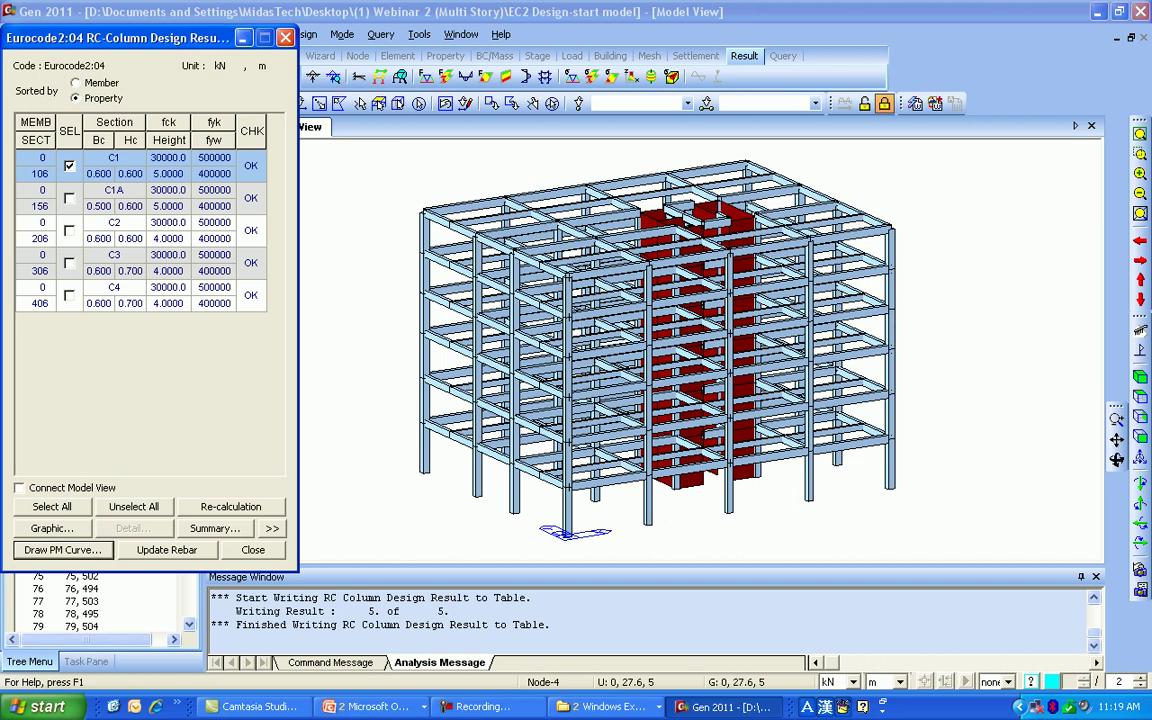
Step: Draw the PM curve of column section C1, rotate the 3D interaction surface to examine it, and close the curve
{"action": "left_click", "coordinate": [62, 550]}
{"action": "mouse_move", "coordinate": [170, 330]}
{"action": "left_mouse_down"}
{"action": "mouse_move", "coordinate": [225, 322]}
{"action": "mouse_move", "coordinate": [250, 300]}
{"action": "mouse_move", "coordinate": [135, 328]}
{"action": "mouse_move", "coordinate": [235, 308]}
{"action": "mouse_move", "coordinate": [190, 330]}
{"action": "mouse_move", "coordinate": [140, 328]}
{"action": "mouse_move", "coordinate": [250, 325]}
{"action": "left_mouse_up"}
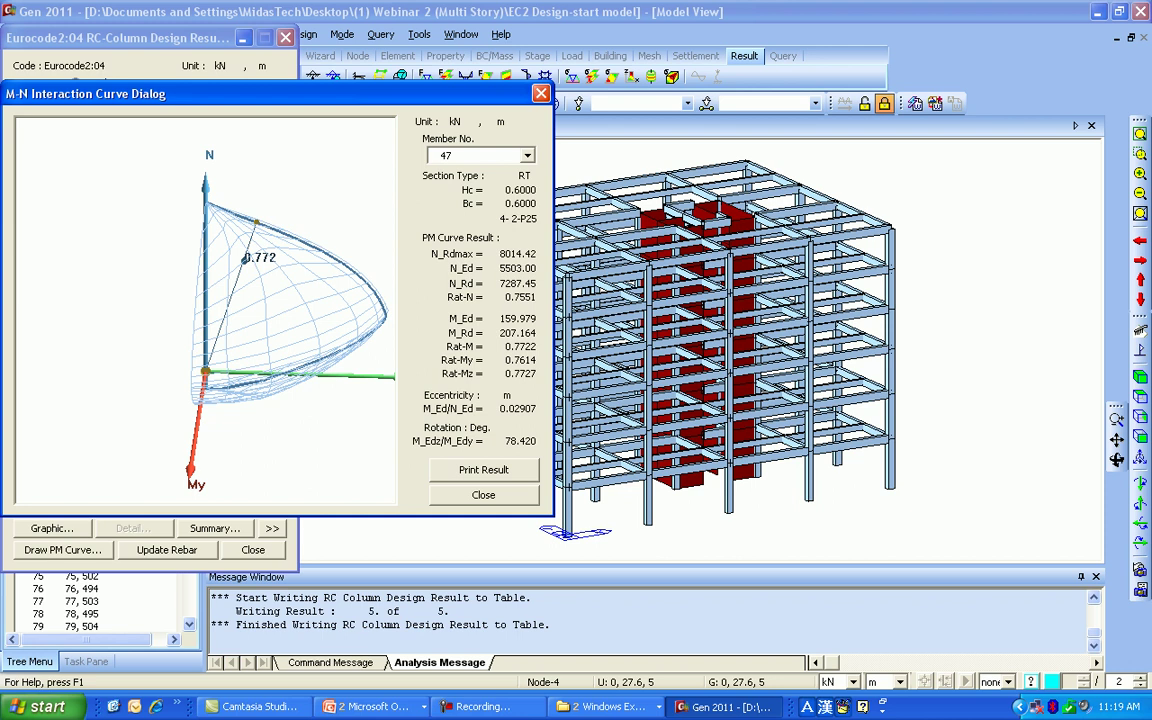
{"action": "left_click_drag", "start_coordinate": [255, 395], "coordinate": [297, 400]}
{"action": "left_click", "coordinate": [541, 93]}
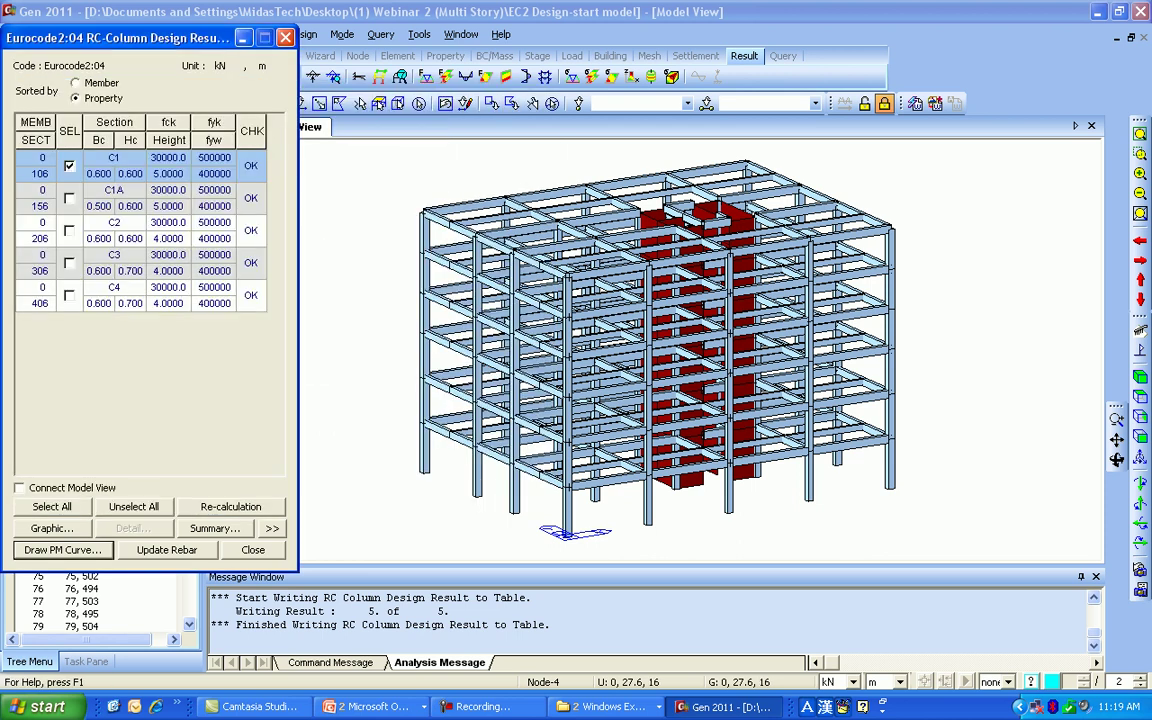
Step: Update the rebar data of all five column sections, and bring up the column rebar entries in the works tree
{"action": "left_click", "coordinate": [52, 506]}
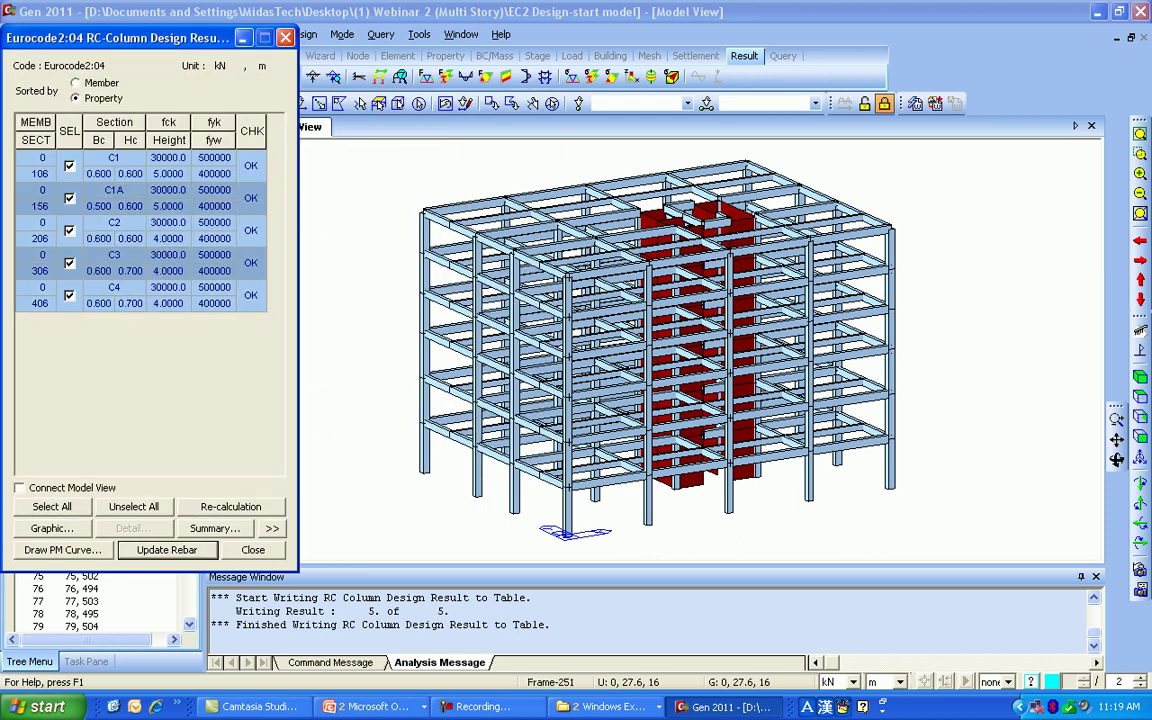
{"action": "left_click", "coordinate": [285, 38]}
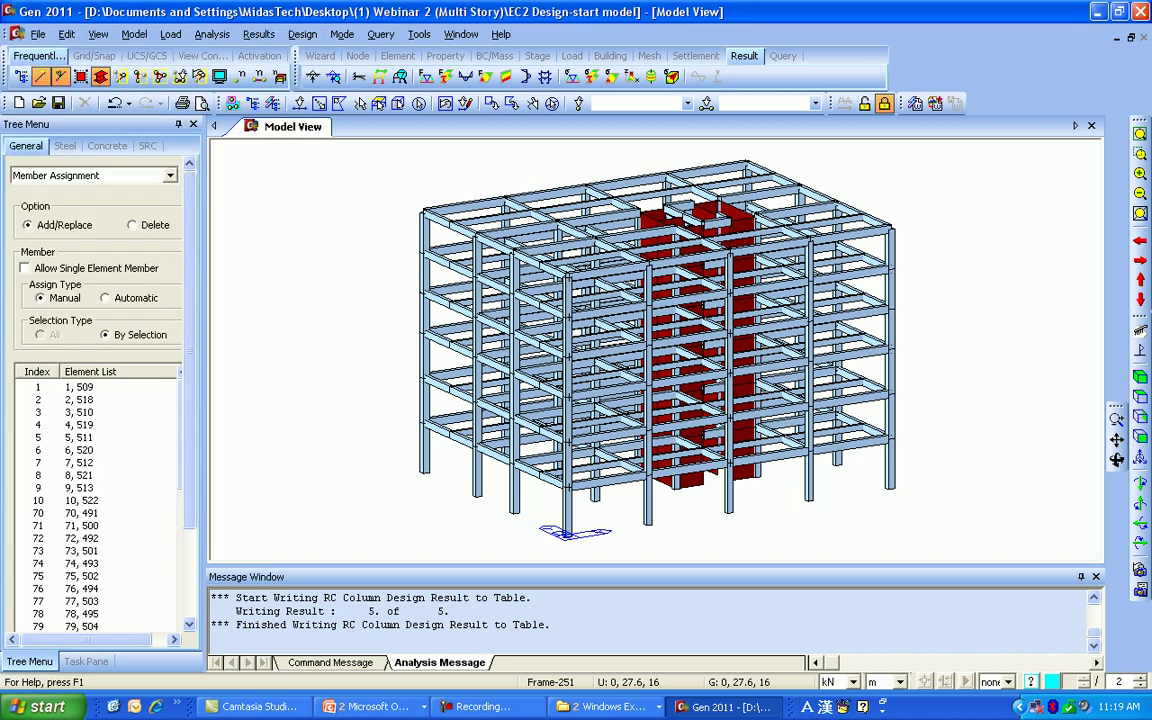
{"action": "left_click", "coordinate": [86, 661]}
{"action": "left_click", "coordinate": [29, 661]}
{"action": "left_click_drag", "start_coordinate": [190, 470], "coordinate": [190, 562]}
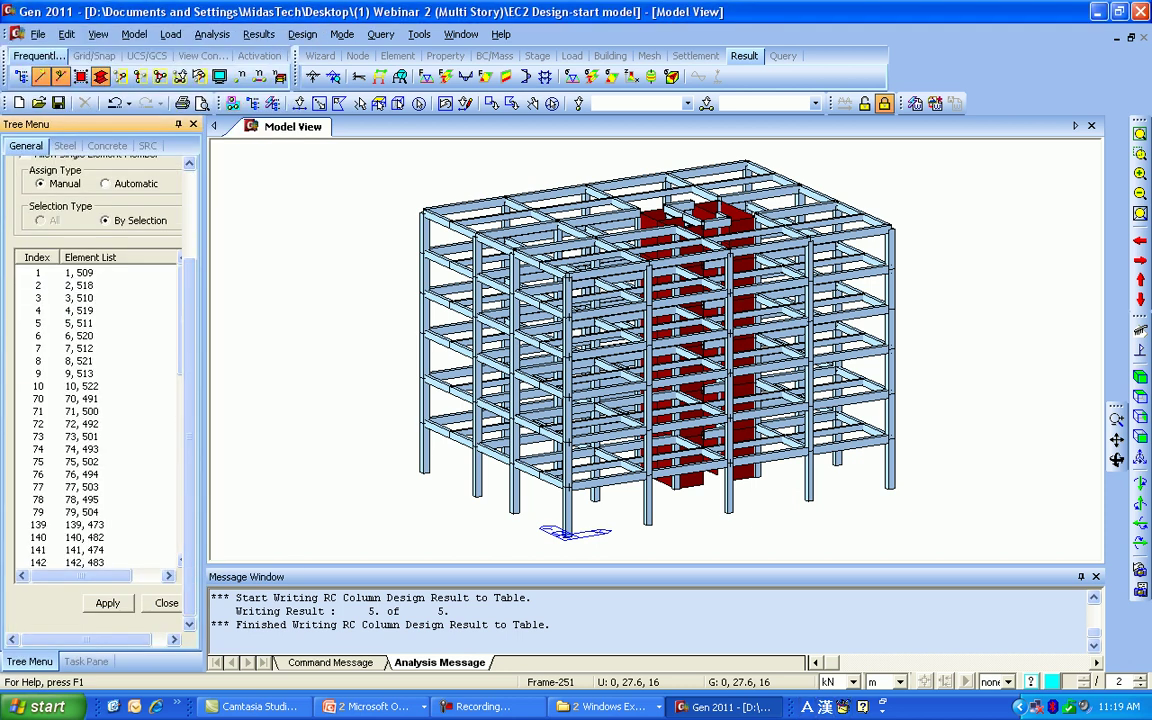
{"action": "left_click", "coordinate": [162, 603]}
{"action": "scroll", "coordinate": [110, 601], "scroll_direction": "down", "scroll_amount": 2}
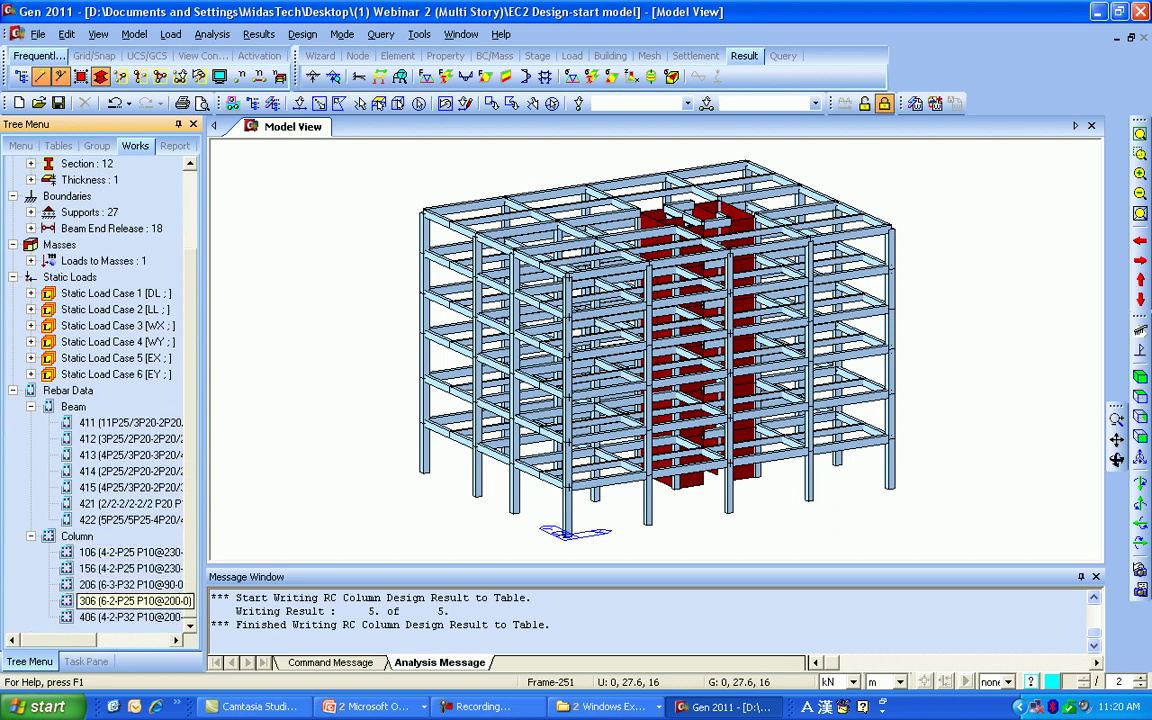
Step: Open the rebar properties of column section 106, review its main bars and ties, and close them without changes
{"action": "right_click", "coordinate": [150, 568]}
{"action": "left_click", "coordinate": [185, 537]}
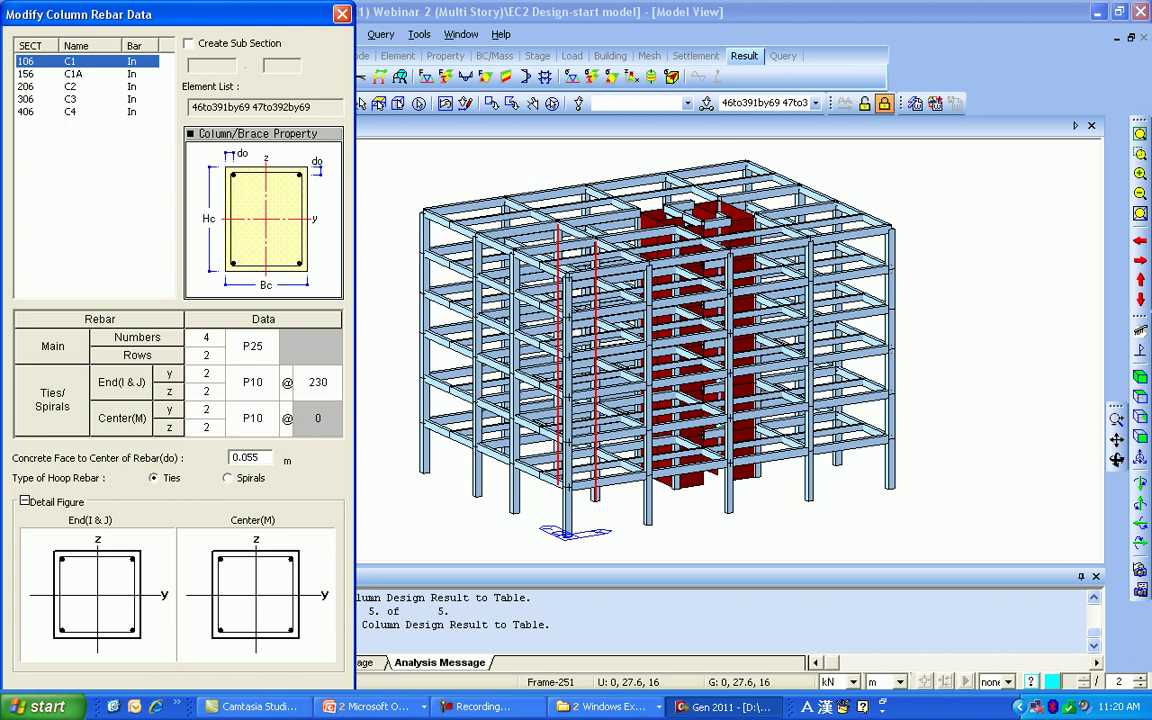
{"action": "left_click", "coordinate": [342, 14]}
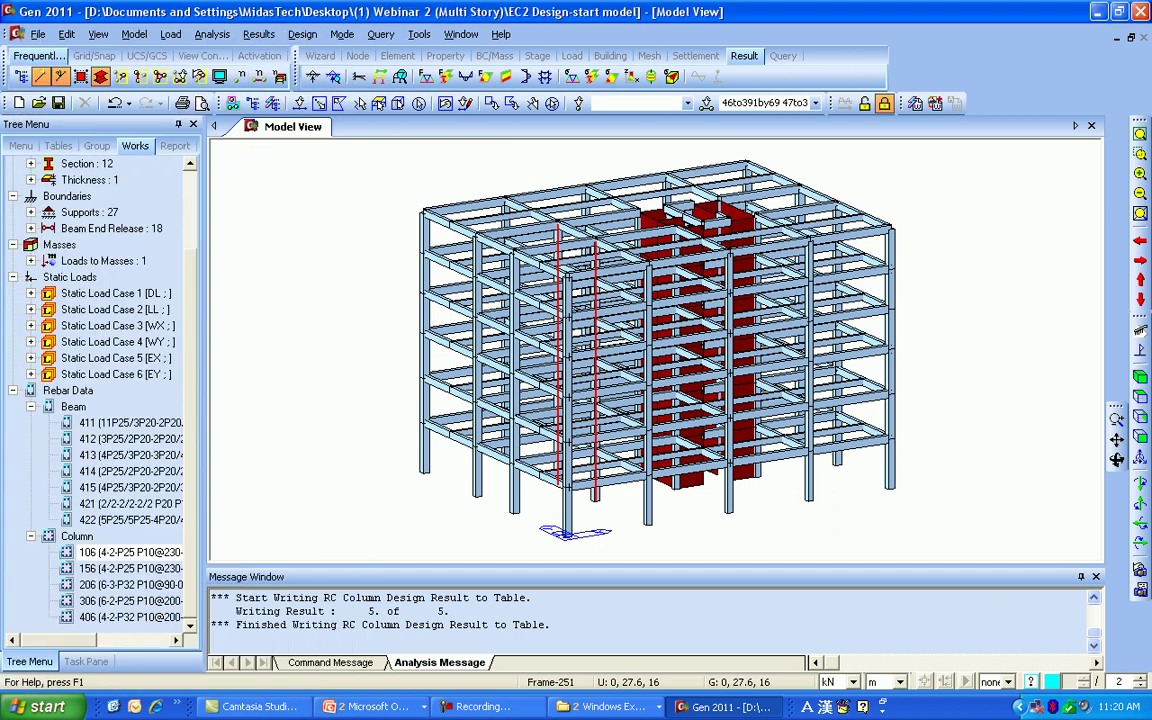
Step: Try to run the concrete code design for walls with the section C1 columns still selected
{"action": "left_click", "coordinate": [302, 34]}
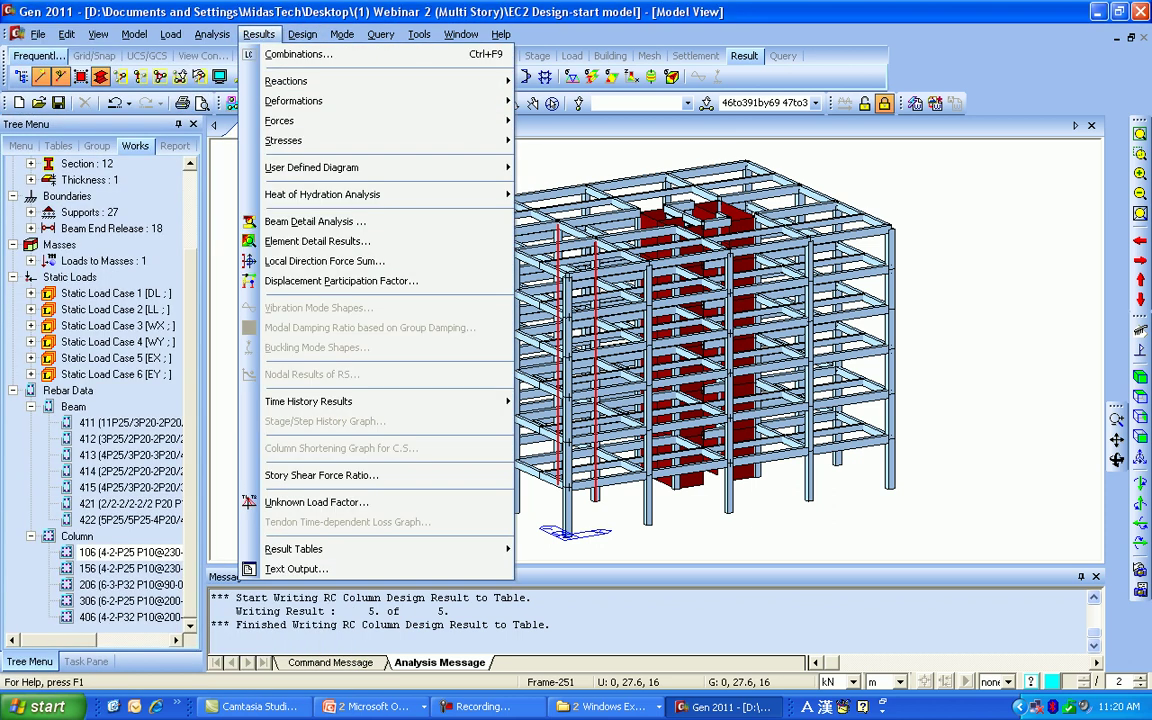
{"action": "mouse_move", "coordinate": [380, 207]}
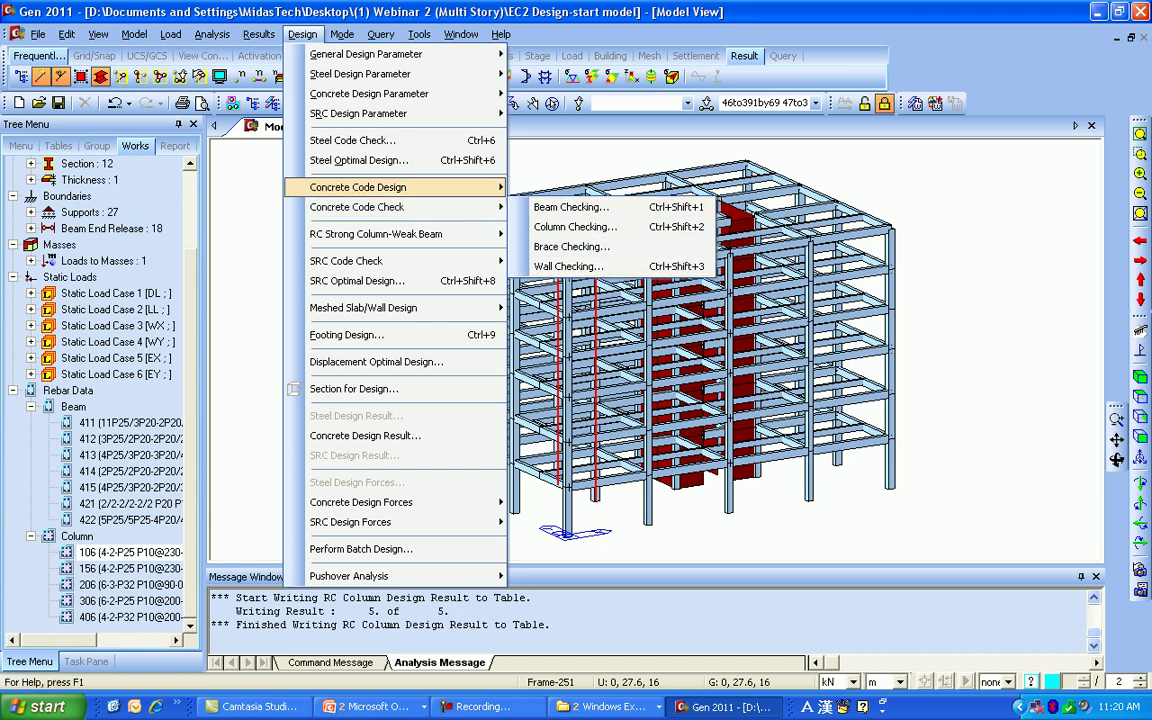
{"action": "mouse_move", "coordinate": [358, 187]}
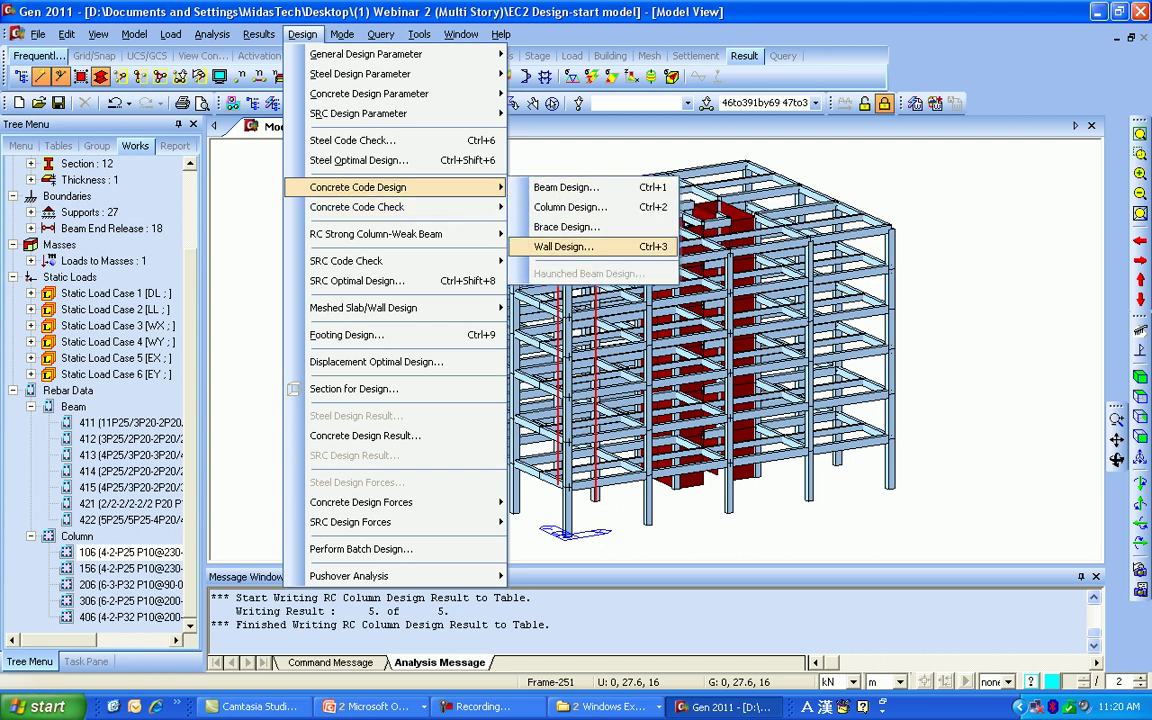
{"action": "left_click", "coordinate": [563, 246]}
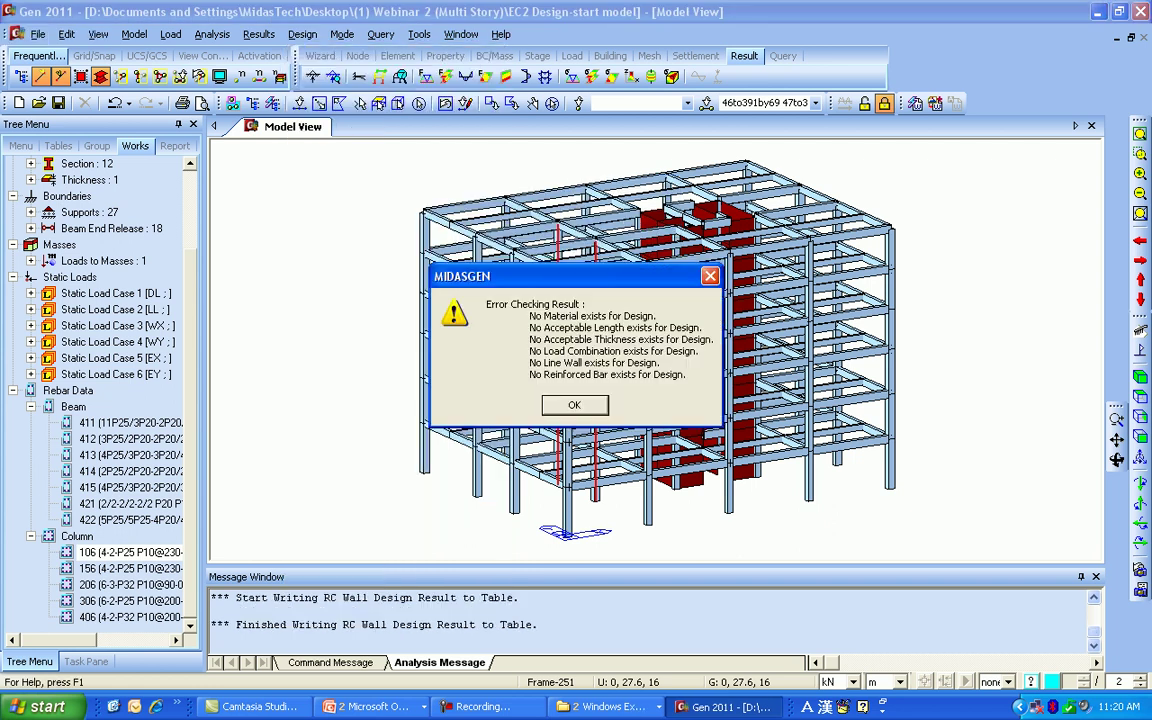
{"action": "left_click", "coordinate": [573, 404]}
Step: Clear the element selection and run the concrete code design for walls
{"action": "left_click", "coordinate": [309, 37]}
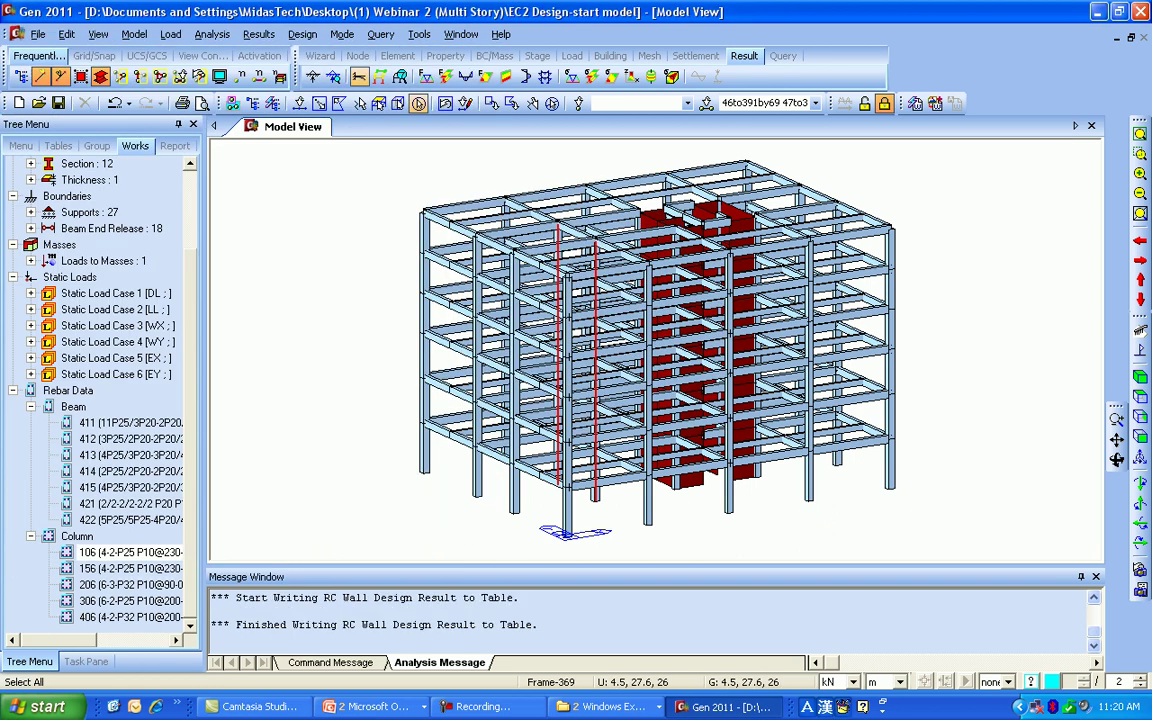
{"action": "left_click", "coordinate": [302, 34]}
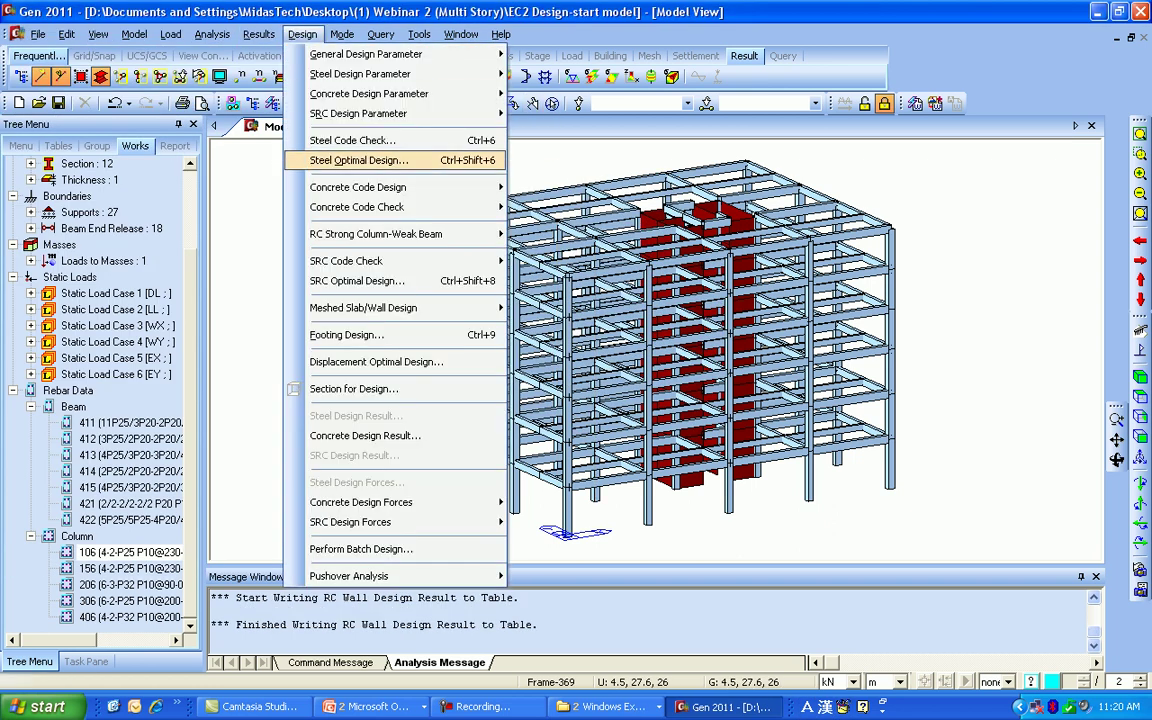
{"action": "mouse_move", "coordinate": [358, 187]}
{"action": "left_click", "coordinate": [563, 246]}
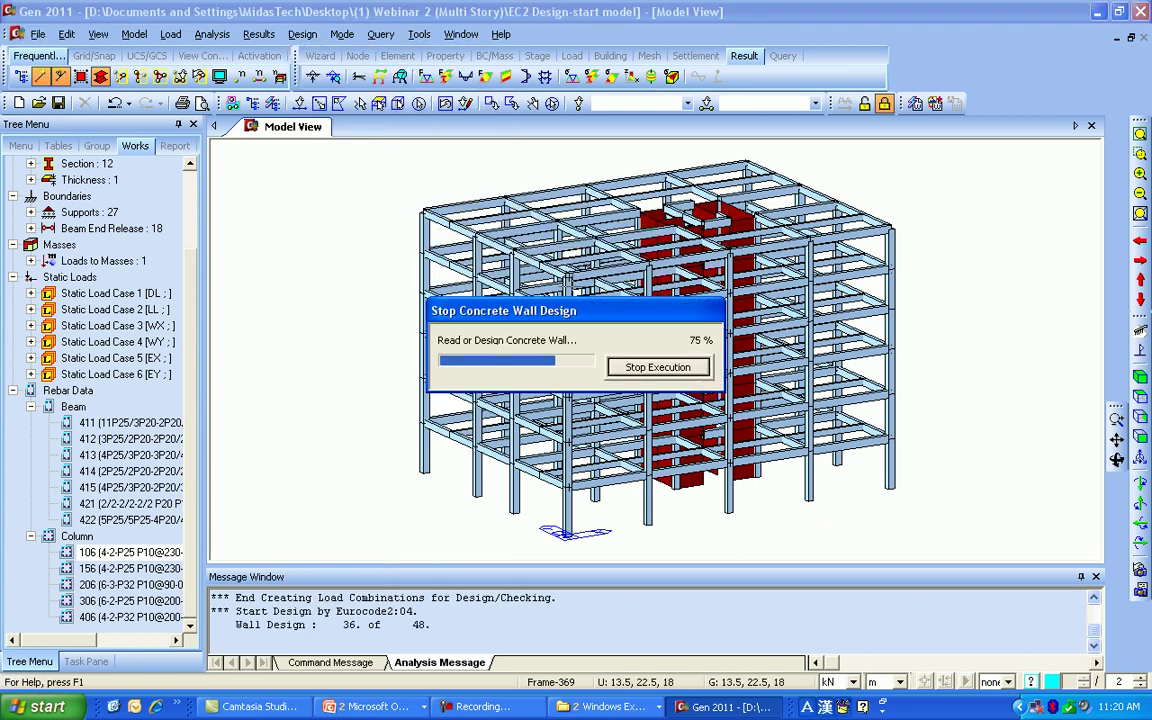
{"action": "mouse_move", "coordinate": [548, 320]}
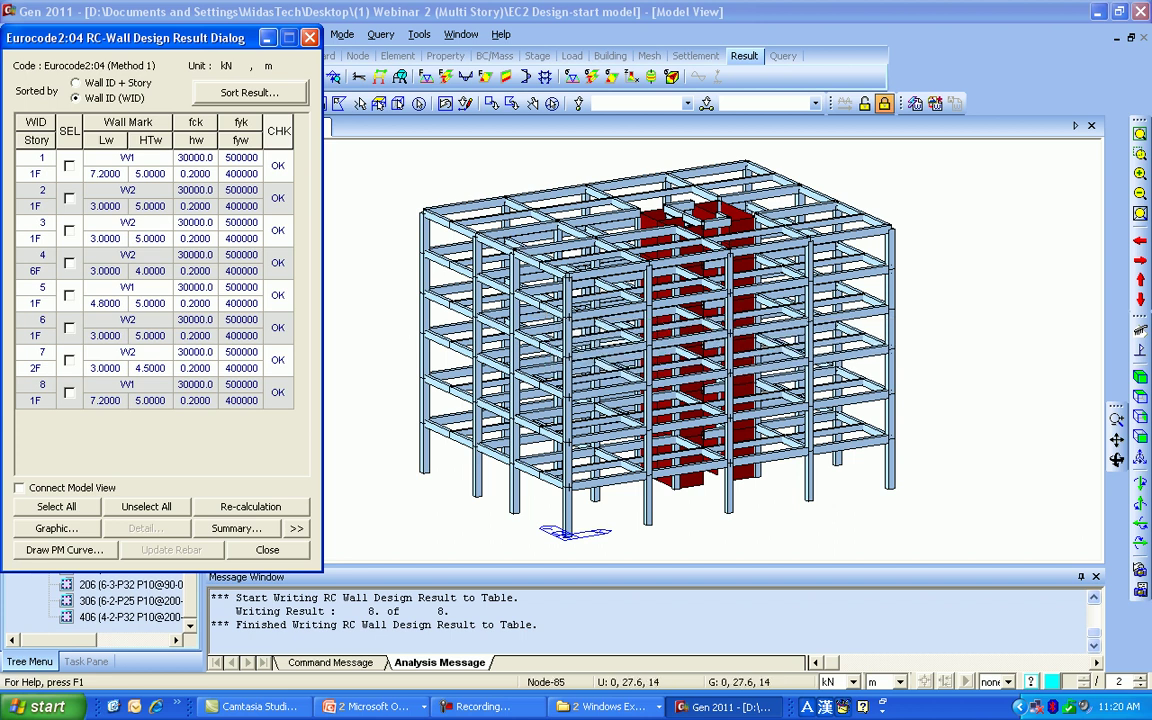
Step: Sort the wall results by wall ID and story, and review the graphic design report of wall 1 at story 1F
{"action": "left_click", "coordinate": [76, 83]}
{"action": "left_click", "coordinate": [69, 166]}
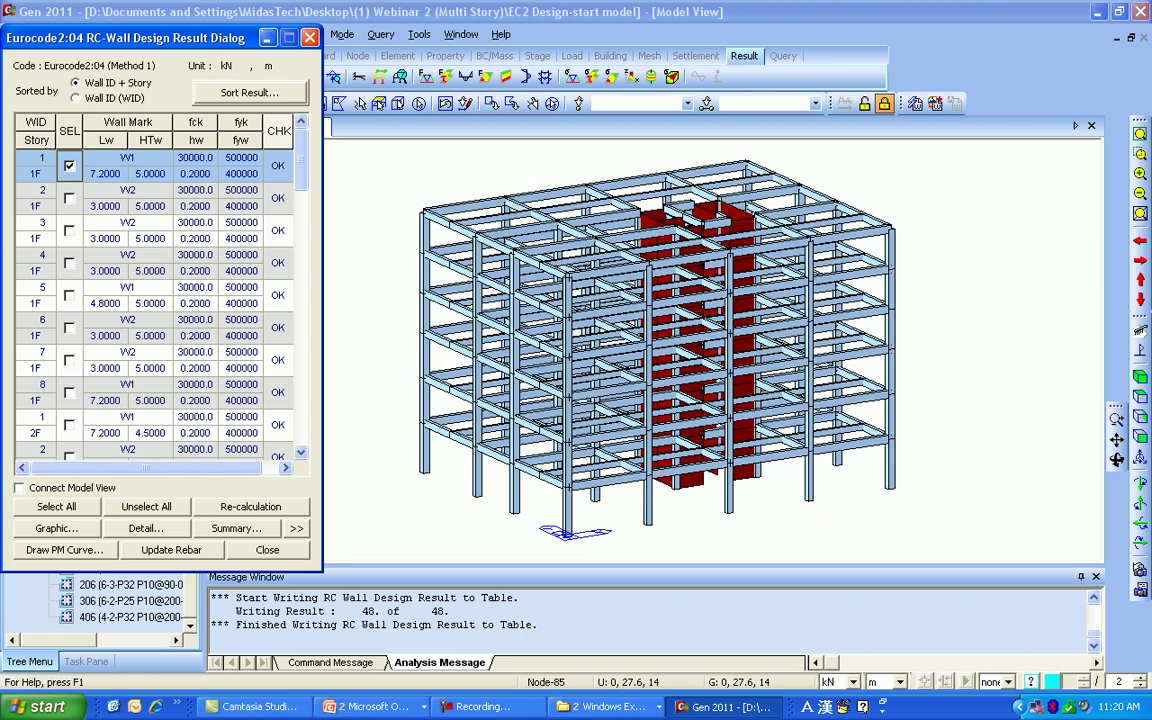
{"action": "left_click", "coordinate": [57, 528]}
{"action": "scroll", "coordinate": [308, 288], "scroll_direction": "down", "scroll_amount": 5}
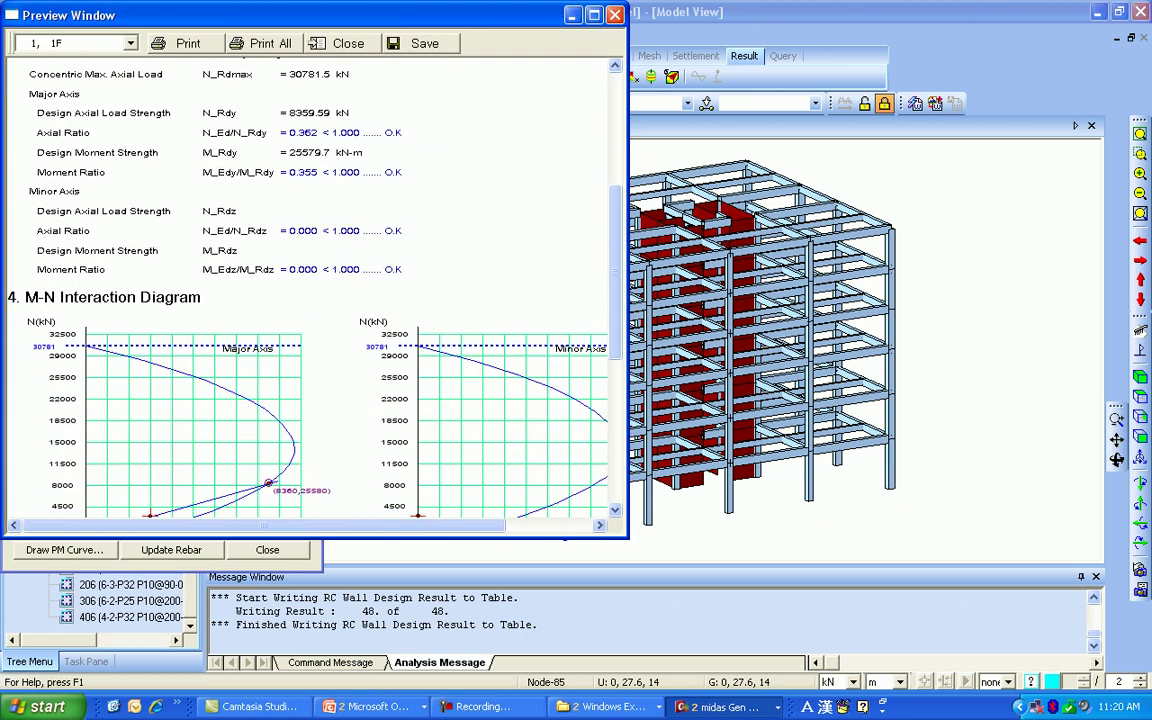
{"action": "scroll", "coordinate": [308, 288], "scroll_direction": "down", "scroll_amount": 2}
{"action": "left_click", "coordinate": [615, 14]}
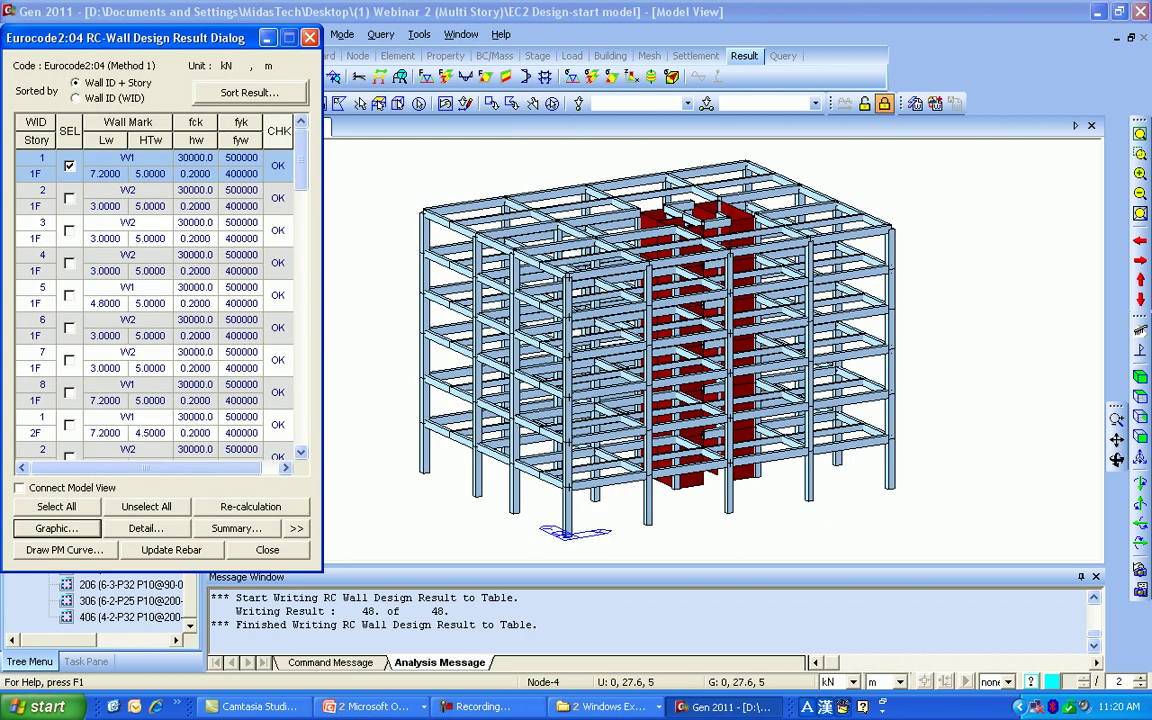
Step: Review the detailed text report of wall 1 at story 1F, and close it without saving
{"action": "left_click", "coordinate": [145, 528]}
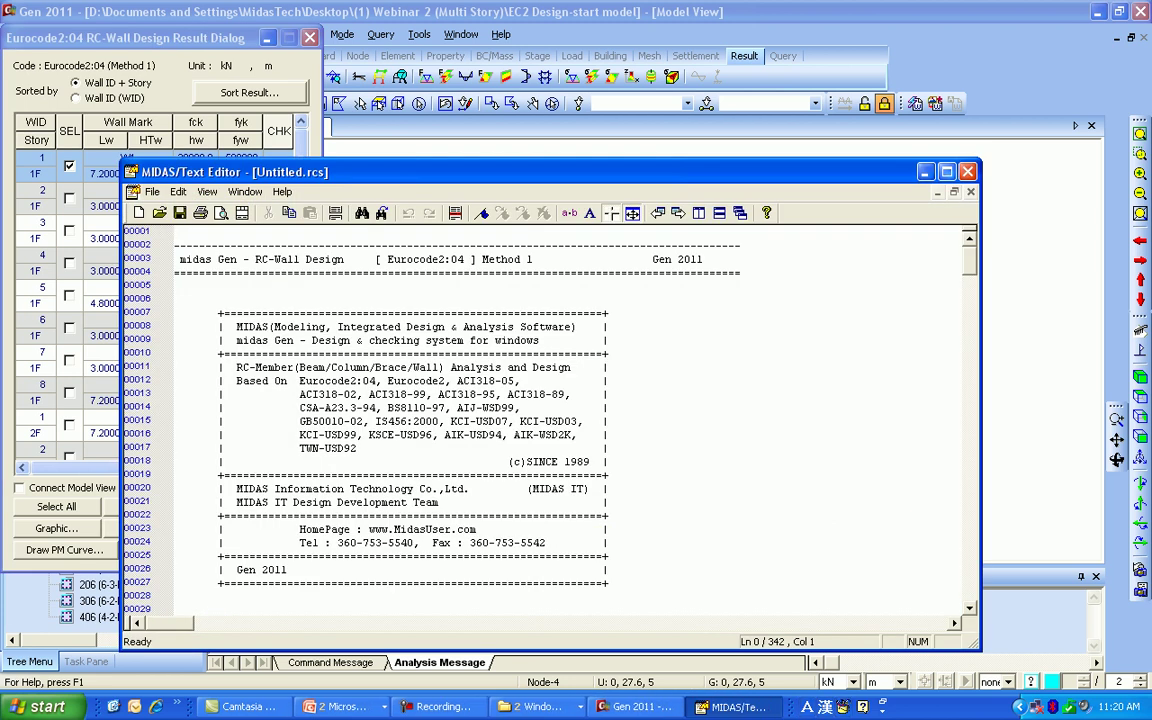
{"action": "left_click_drag", "start_coordinate": [969, 262], "coordinate": [969, 477]}
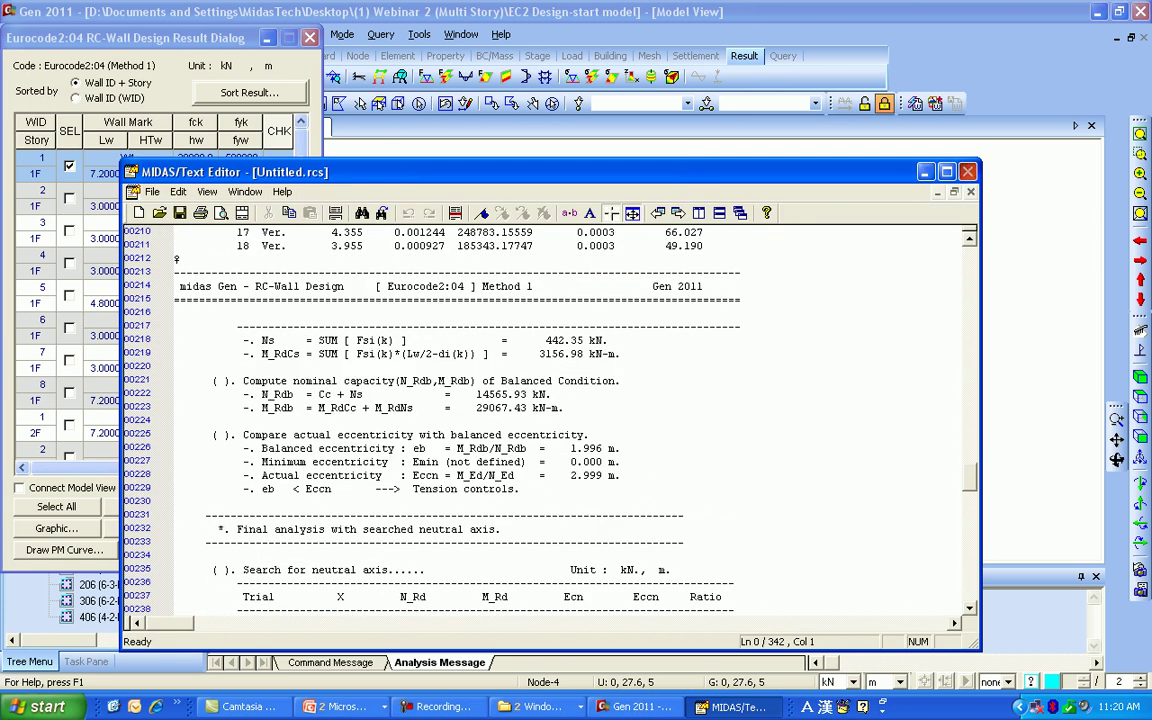
{"action": "left_click", "coordinate": [968, 172]}
{"action": "left_click", "coordinate": [587, 437]}
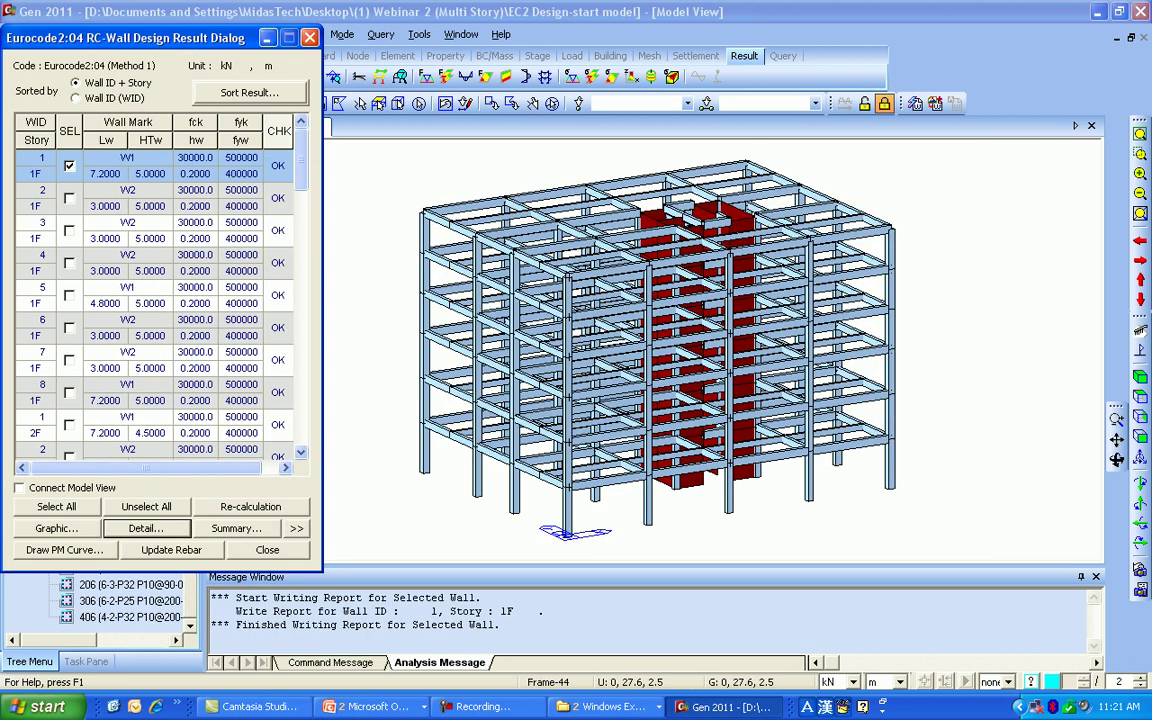
Step: Draw and rotate the PM curve of wall 1 at story 1F, and close the wall design results
{"action": "left_click", "coordinate": [65, 550]}
{"action": "mouse_move", "coordinate": [160, 330]}
{"action": "left_mouse_down"}
{"action": "mouse_move", "coordinate": [270, 280]}
{"action": "mouse_move", "coordinate": [178, 308]}
{"action": "mouse_move", "coordinate": [160, 275]}
{"action": "mouse_move", "coordinate": [222, 300]}
{"action": "mouse_move", "coordinate": [165, 305]}
{"action": "mouse_move", "coordinate": [268, 294]}
{"action": "mouse_move", "coordinate": [242, 325]}
{"action": "mouse_move", "coordinate": [190, 315]}
{"action": "mouse_move", "coordinate": [240, 298]}
{"action": "left_mouse_up"}
{"action": "left_click", "coordinate": [541, 93]}
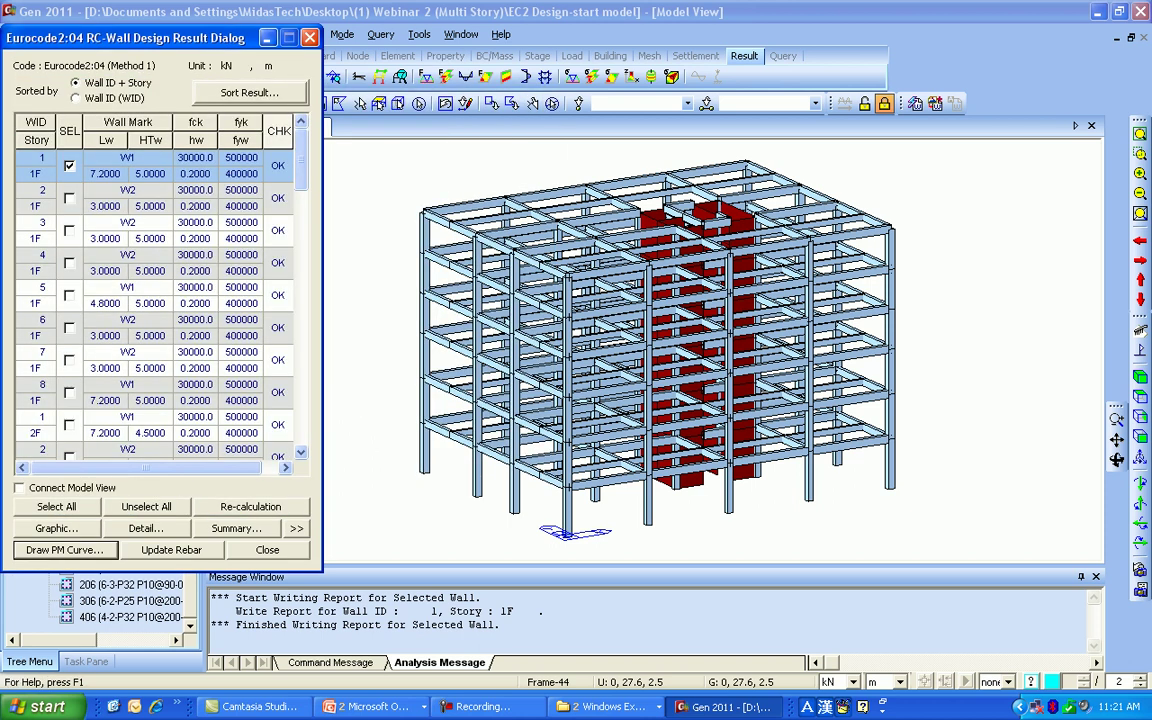
{"action": "left_click", "coordinate": [310, 37]}
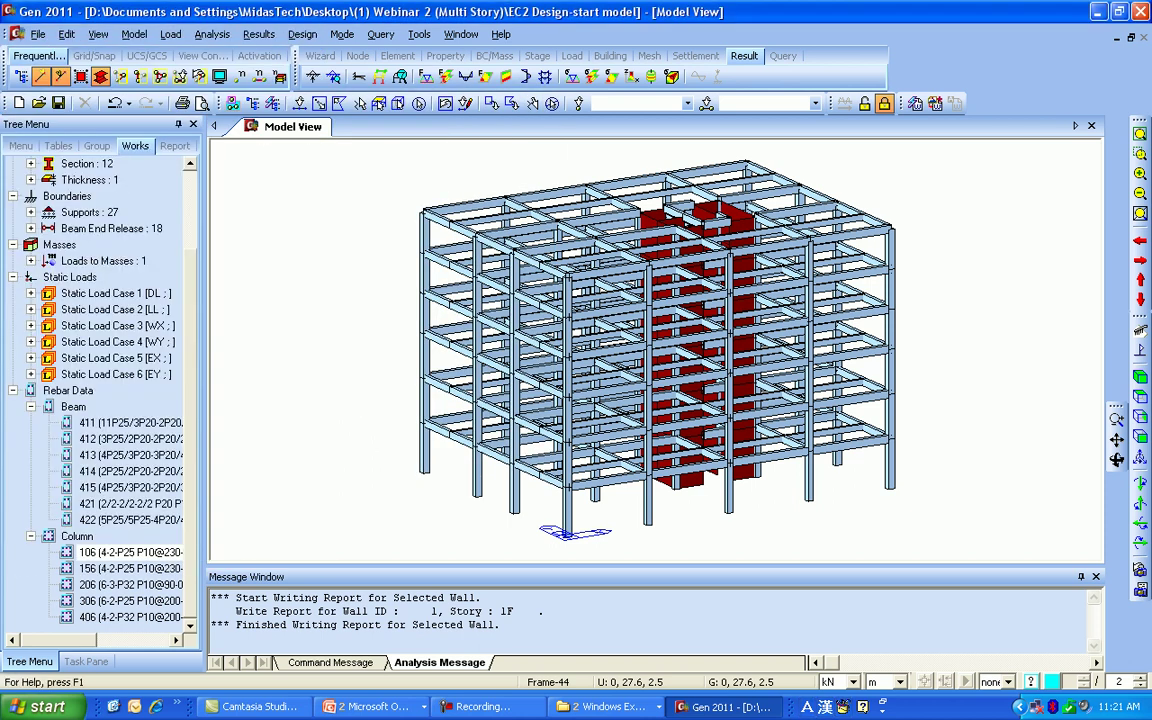
{"action": "key", "text": "alt+Tab"}
{"action": "key", "text": "alt+Tab"}
{"action": "key", "text": "alt+Tab"}
{"action": "key", "text": "alt+Tab"}
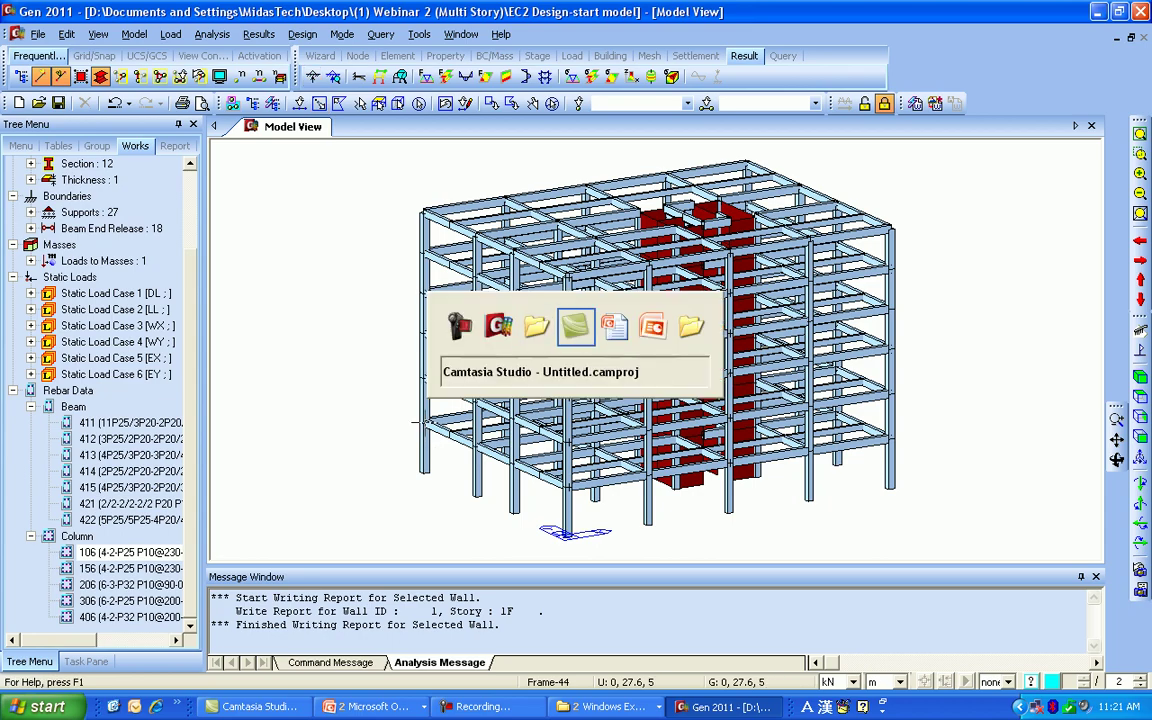
Step: Switch to the PowerPoint presentation and view the Wall ID slide
{"action": "key", "text": "Right"}
{"action": "key", "text": "Right"}
{"action": "key", "text": "Right"}
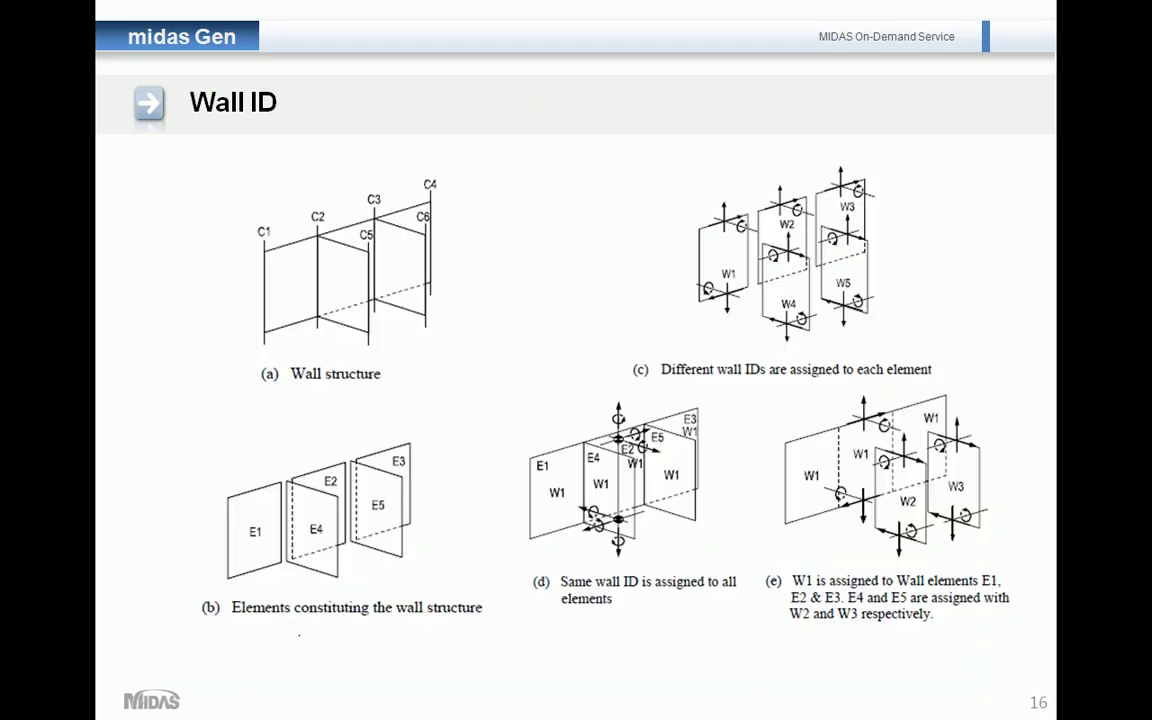
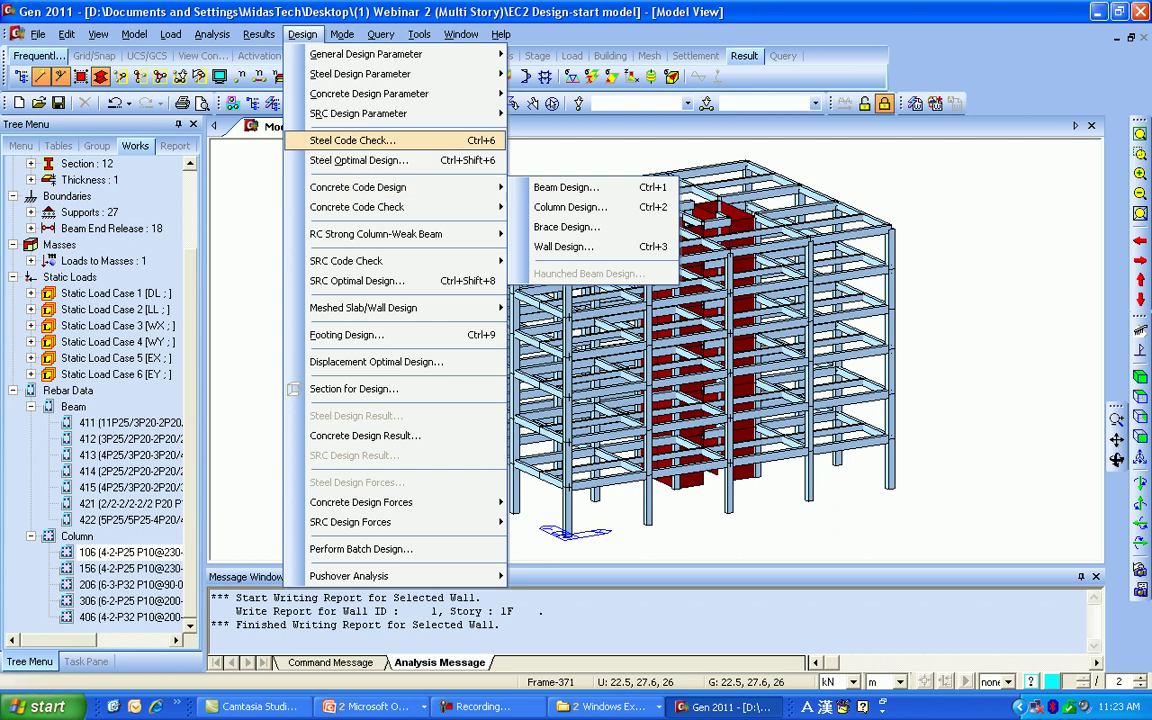
Step: In the beam rebar data of section 412 (G2), set 4 first-layer top bars at both ends and 4 first-layer bottom bars at the center
{"action": "mouse_move", "coordinate": [400, 93]}
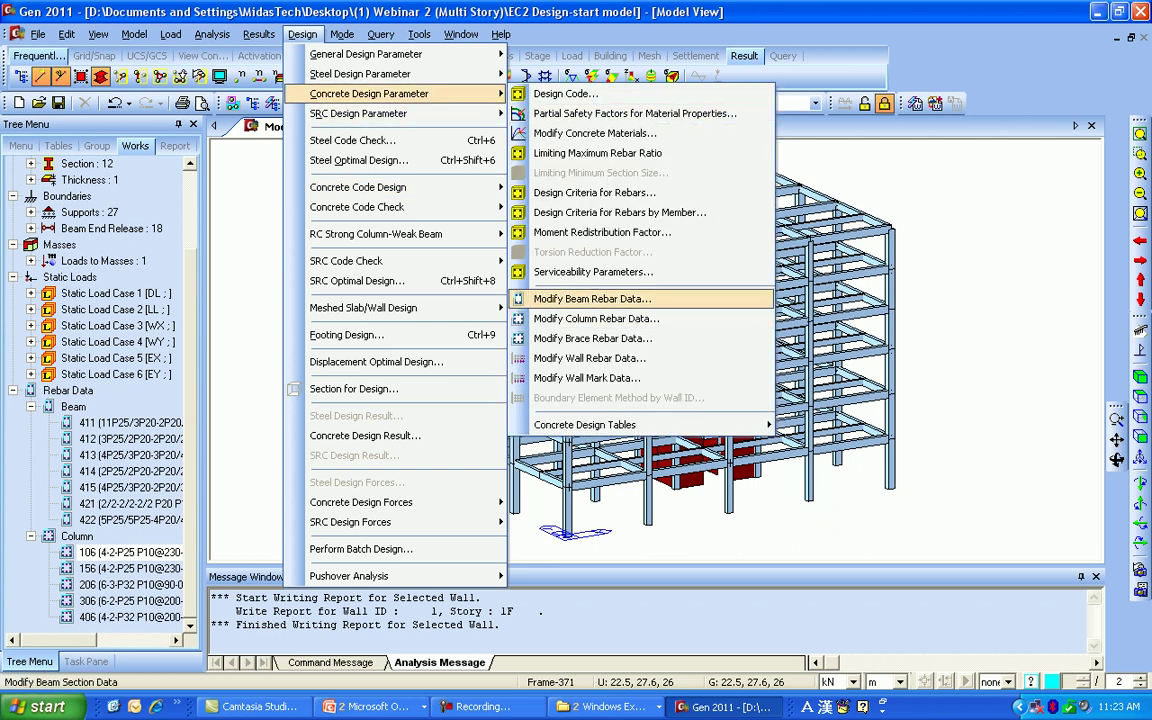
{"action": "left_click", "coordinate": [592, 298]}
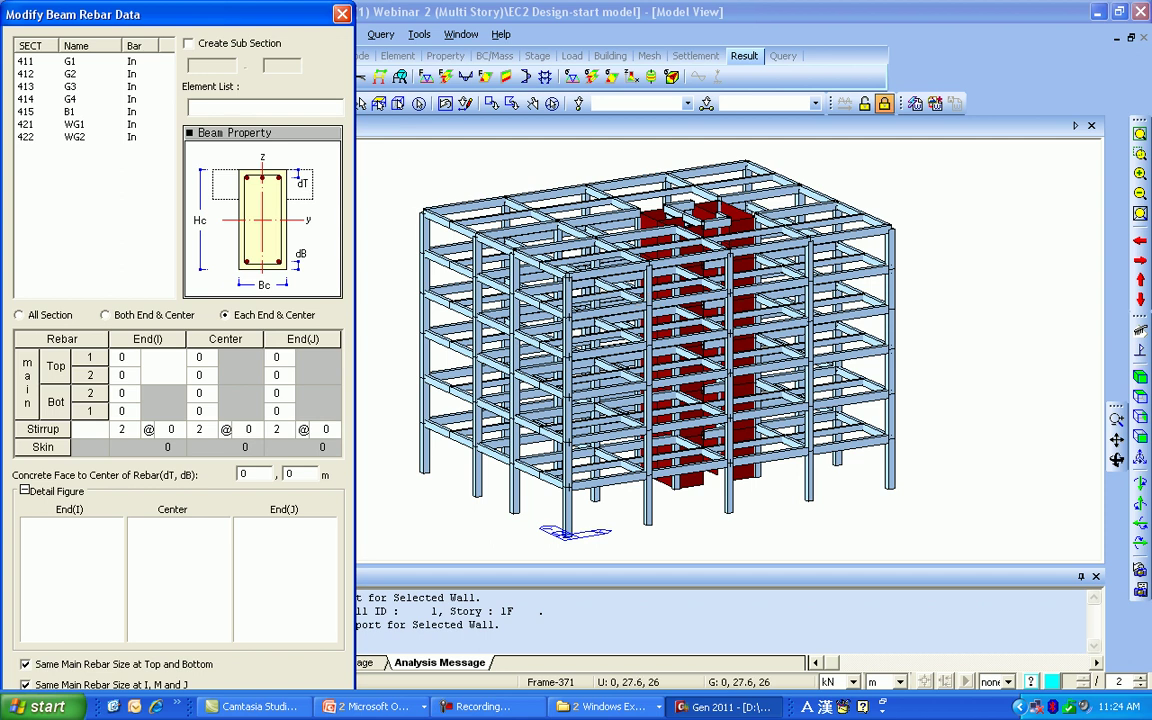
{"action": "left_click", "coordinate": [70, 74]}
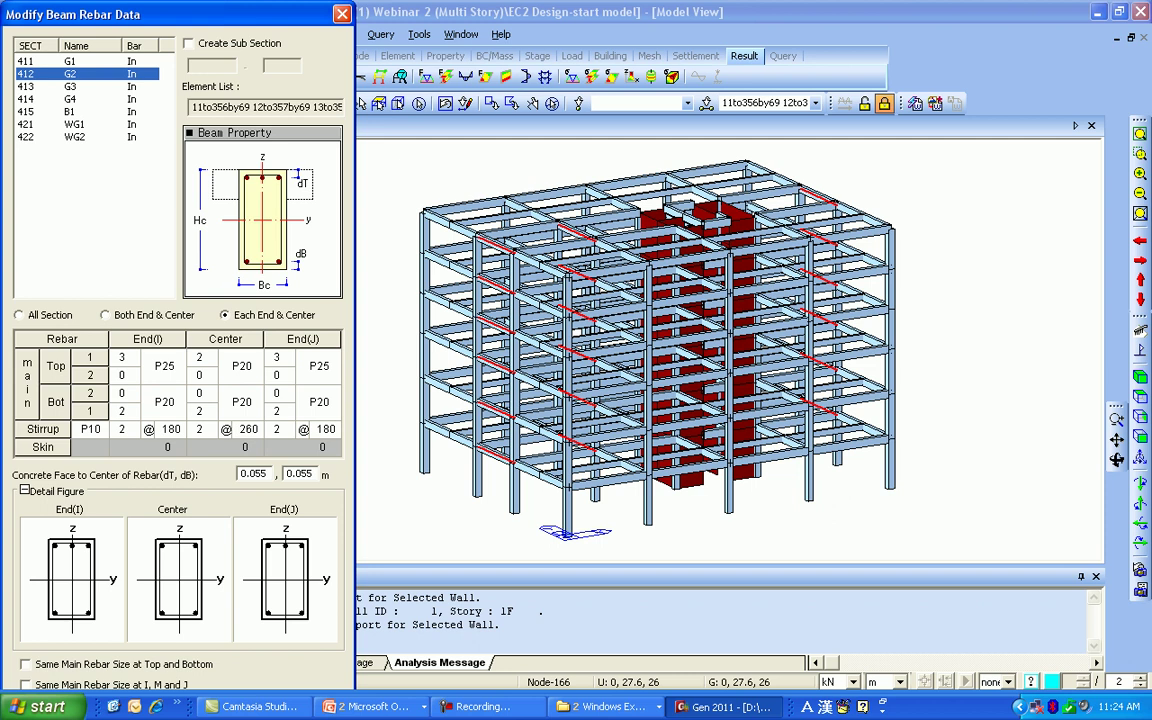
{"action": "left_click", "coordinate": [131, 357]}
{"action": "left_click", "coordinate": [133, 353]}
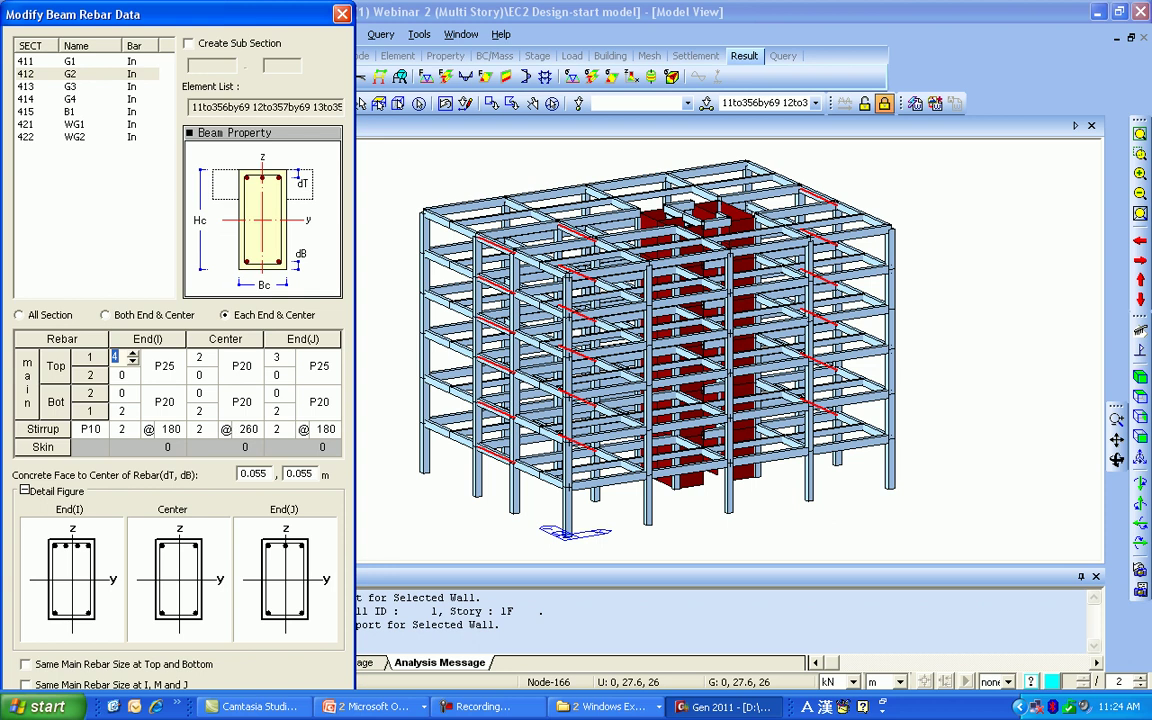
{"action": "left_click", "coordinate": [208, 410]}
{"action": "left_click", "coordinate": [210, 407]}
{"action": "left_click", "coordinate": [210, 407]}
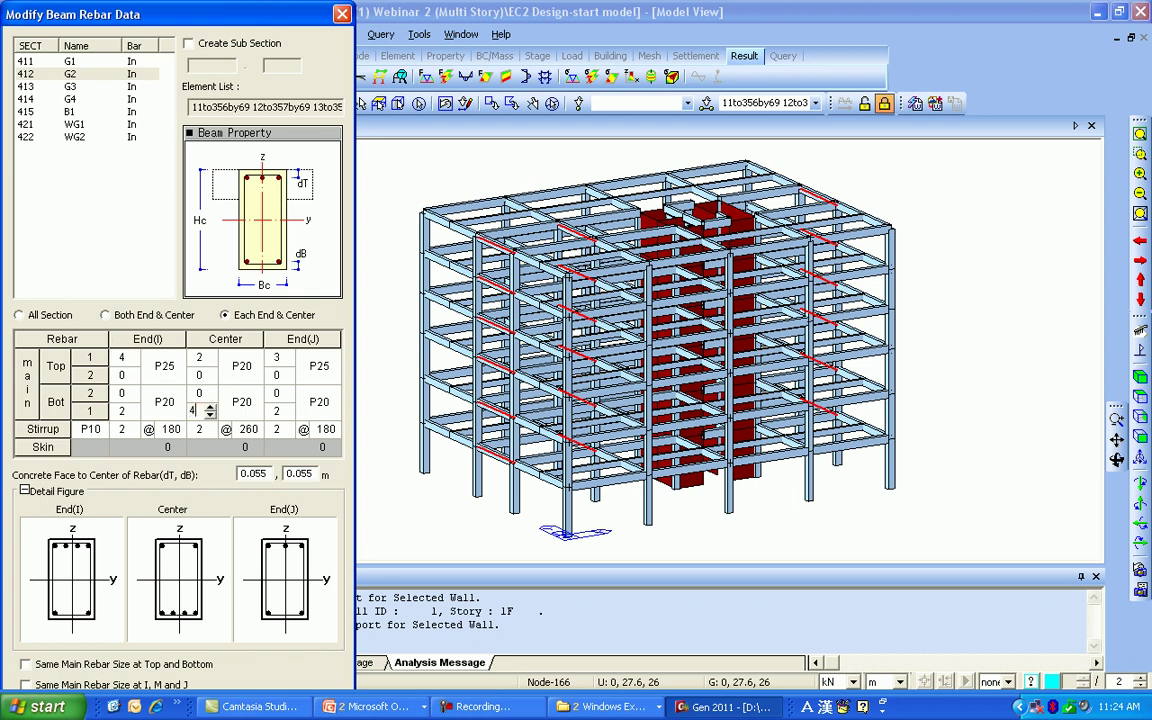
{"action": "left_click", "coordinate": [286, 357]}
{"action": "left_click", "coordinate": [287, 353]}
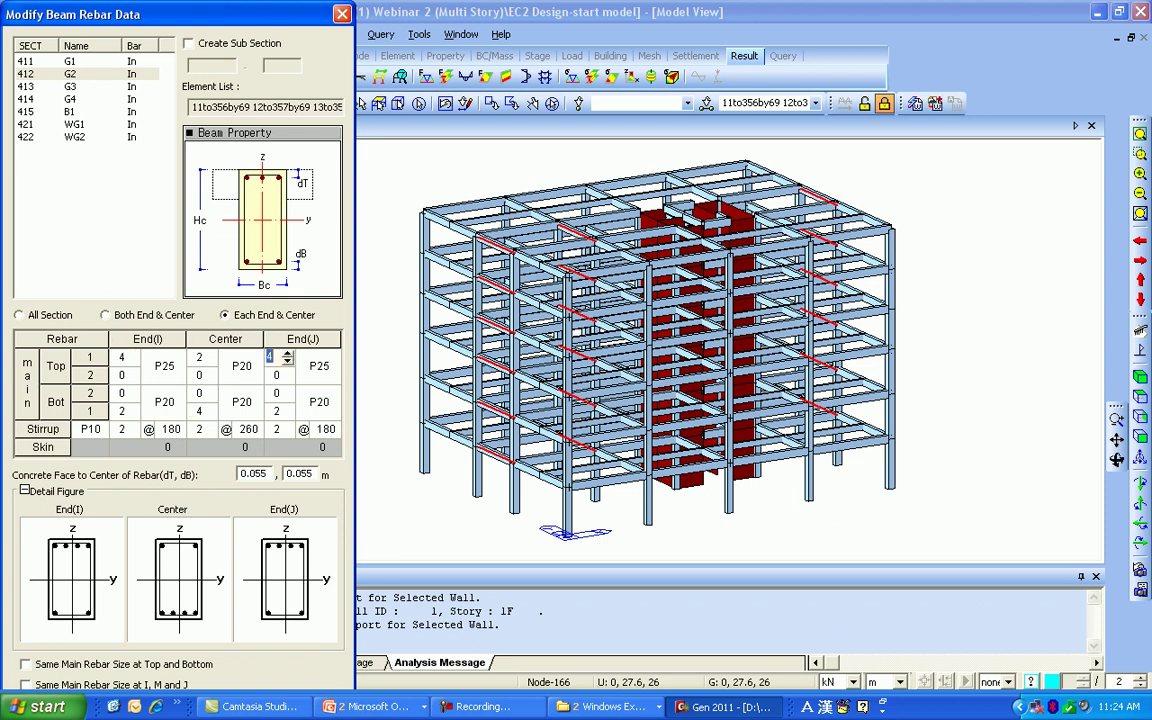
Step: Set the stirrup spacing of section 412 to 100 at both ends and 200 at the center, and save the beam rebar data
{"action": "left_click", "coordinate": [170, 429]}
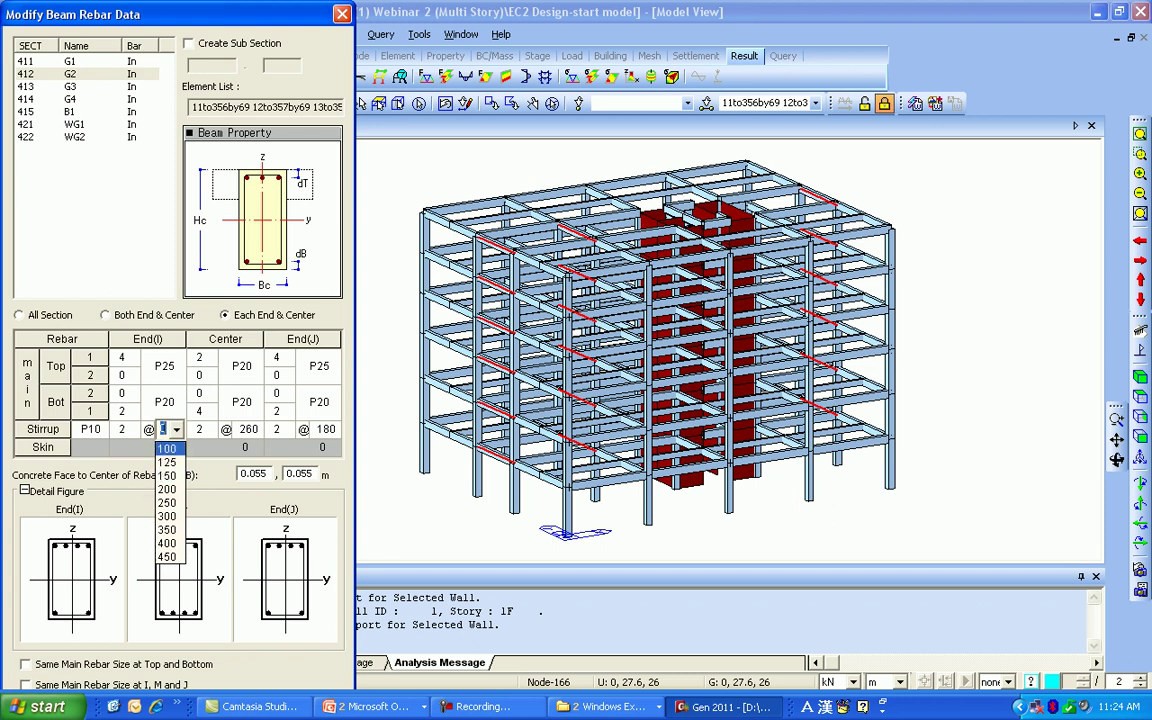
{"action": "left_click", "coordinate": [166, 448]}
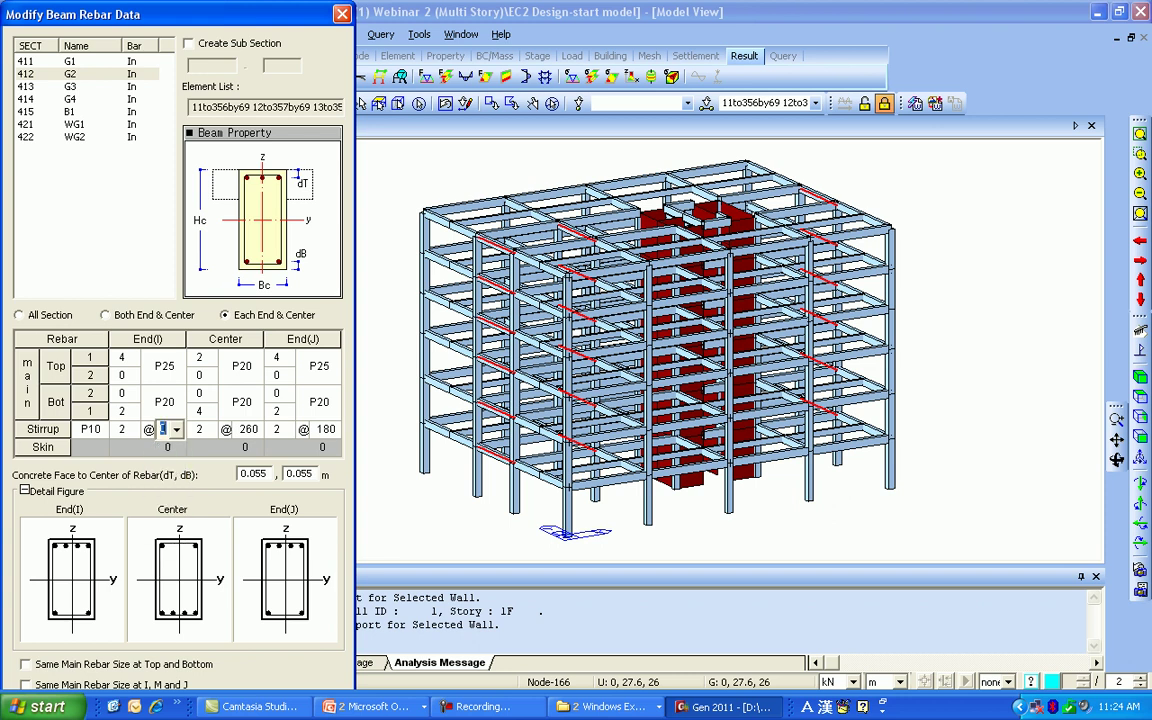
{"action": "left_click", "coordinate": [241, 429]}
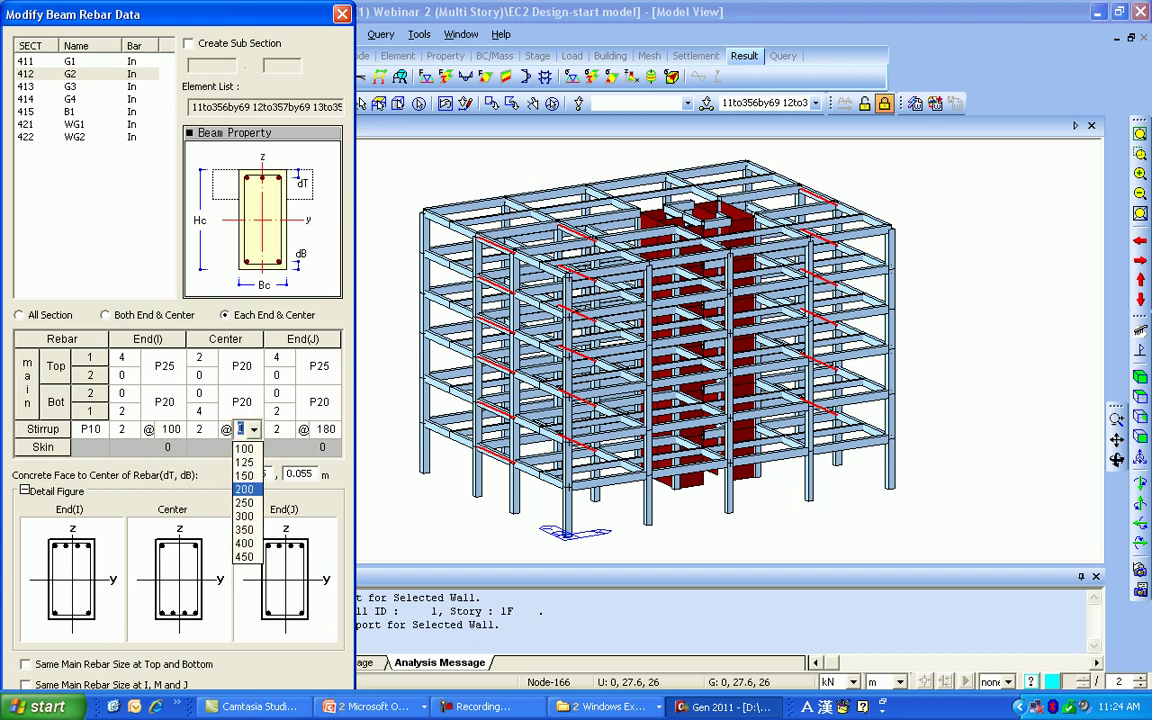
{"action": "left_click", "coordinate": [245, 490]}
{"action": "left_click", "coordinate": [322, 429]}
{"action": "left_click", "coordinate": [322, 449]}
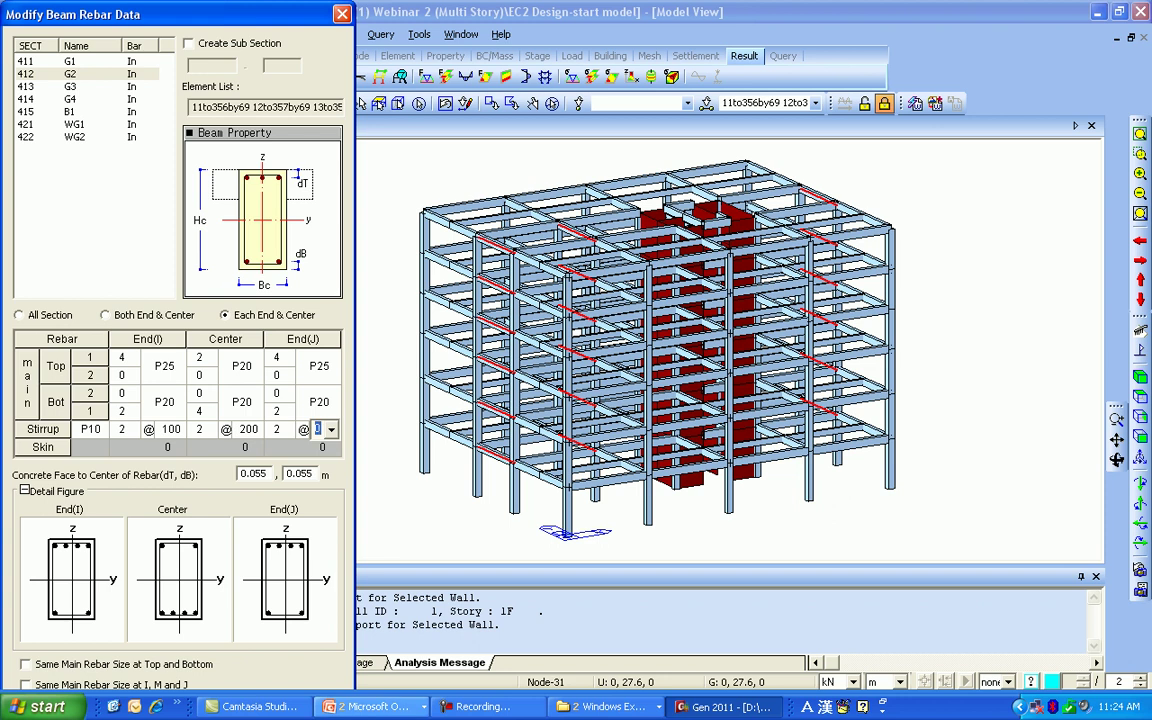
{"action": "left_click", "coordinate": [370, 706]}
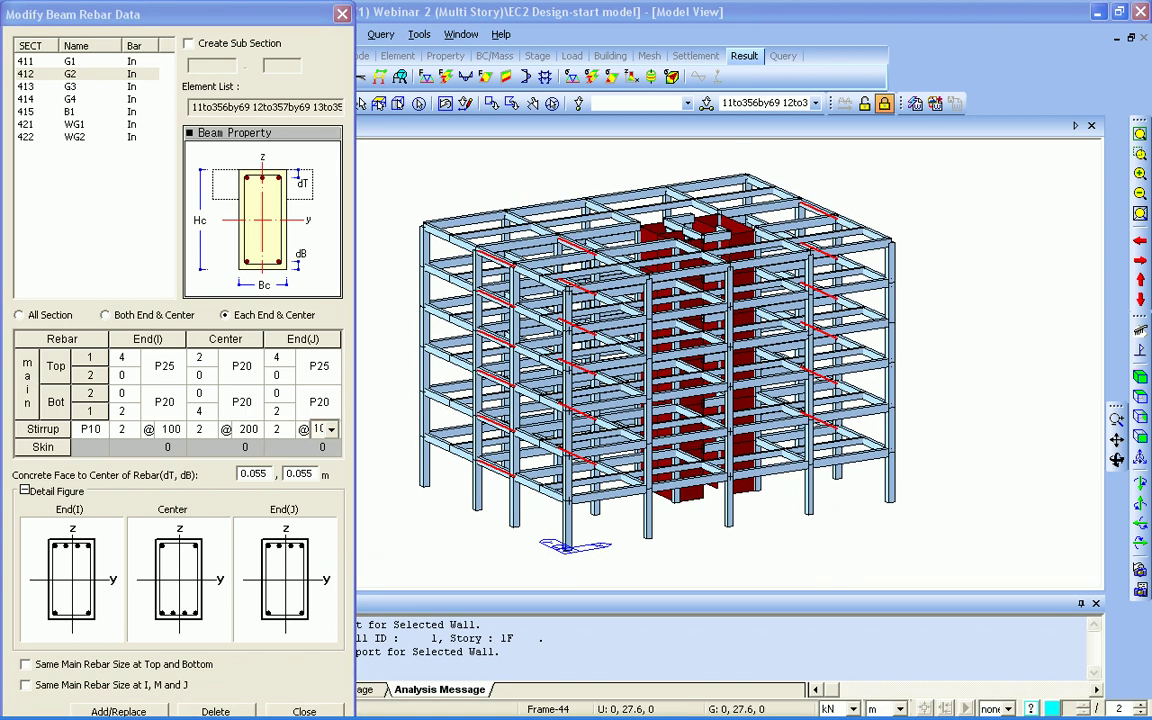
{"action": "left_click", "coordinate": [119, 711]}
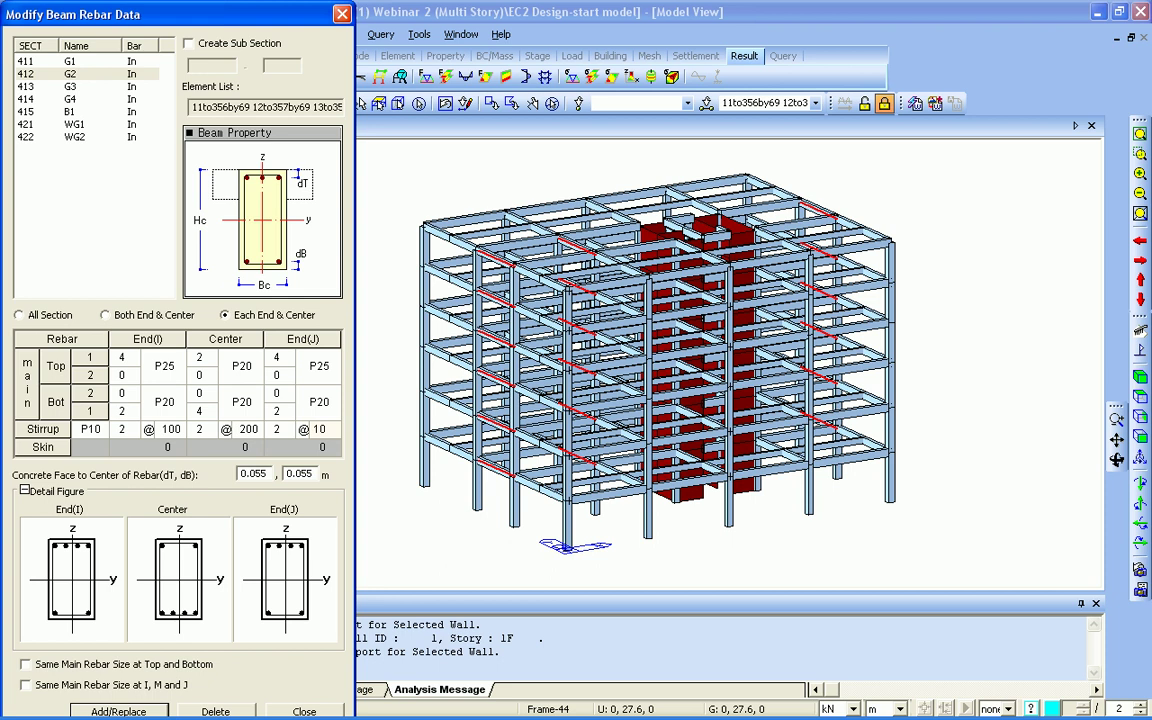
{"action": "key", "text": "Escape"}
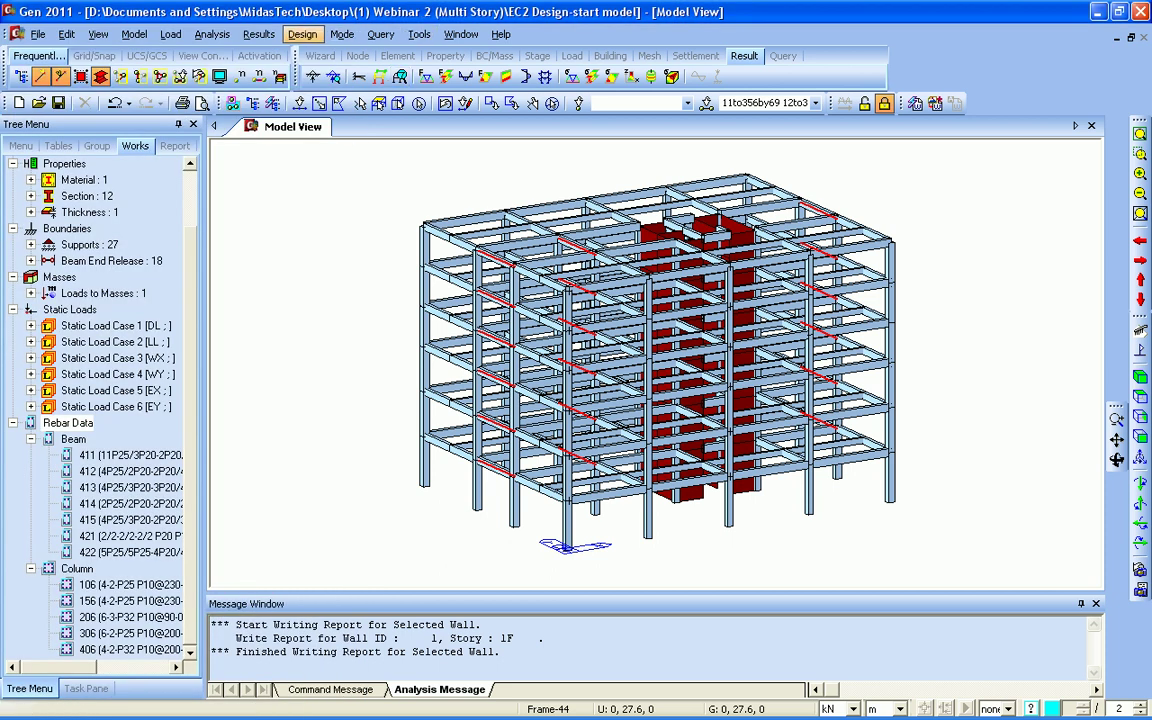
Step: Run the concrete code check for the G2 beams, sort the results by member and select member 11
{"action": "left_click", "coordinate": [302, 34]}
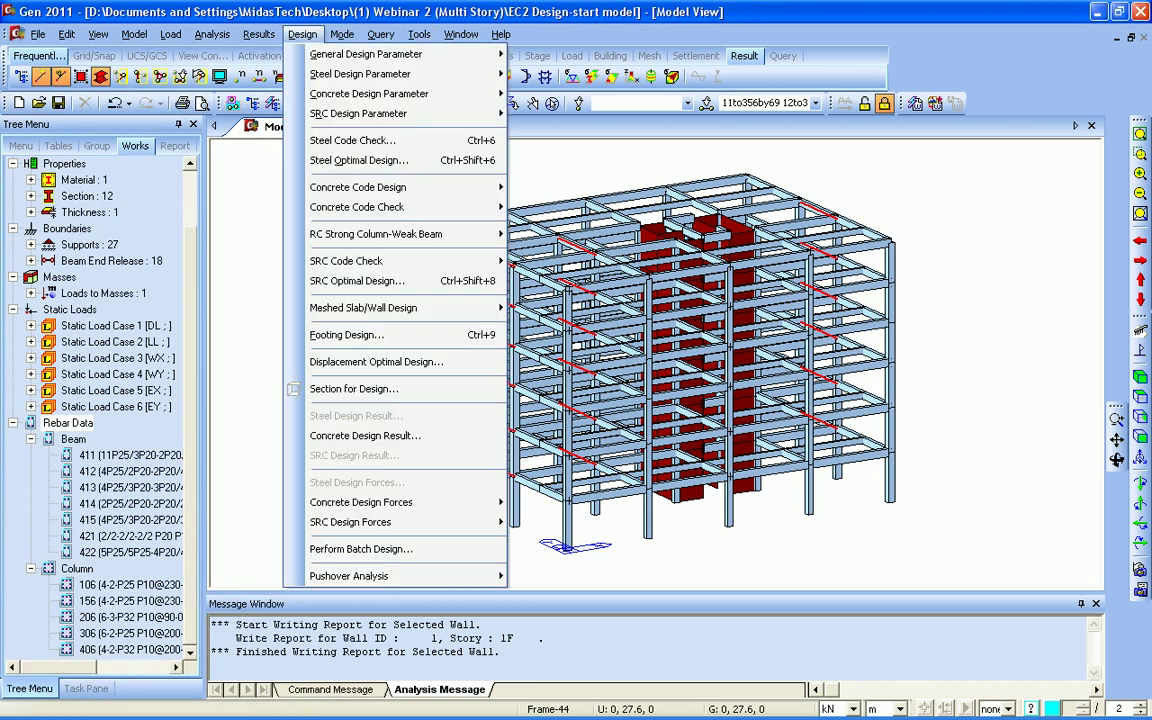
{"action": "mouse_move", "coordinate": [357, 207]}
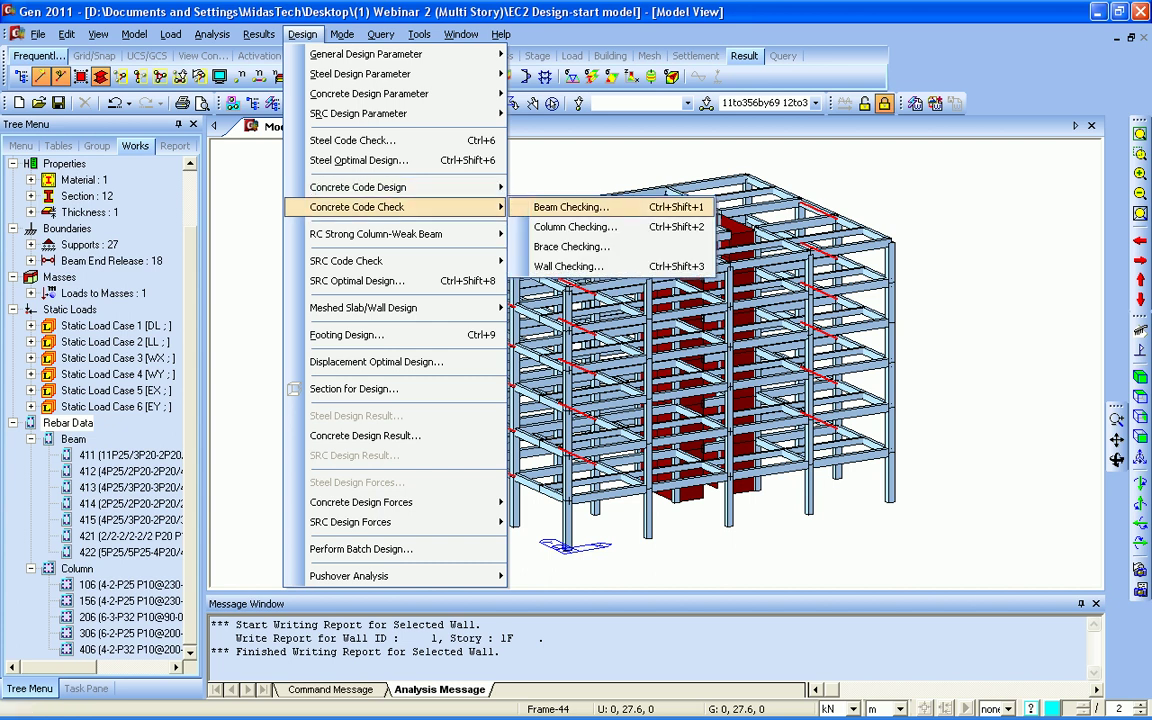
{"action": "left_click", "coordinate": [570, 207]}
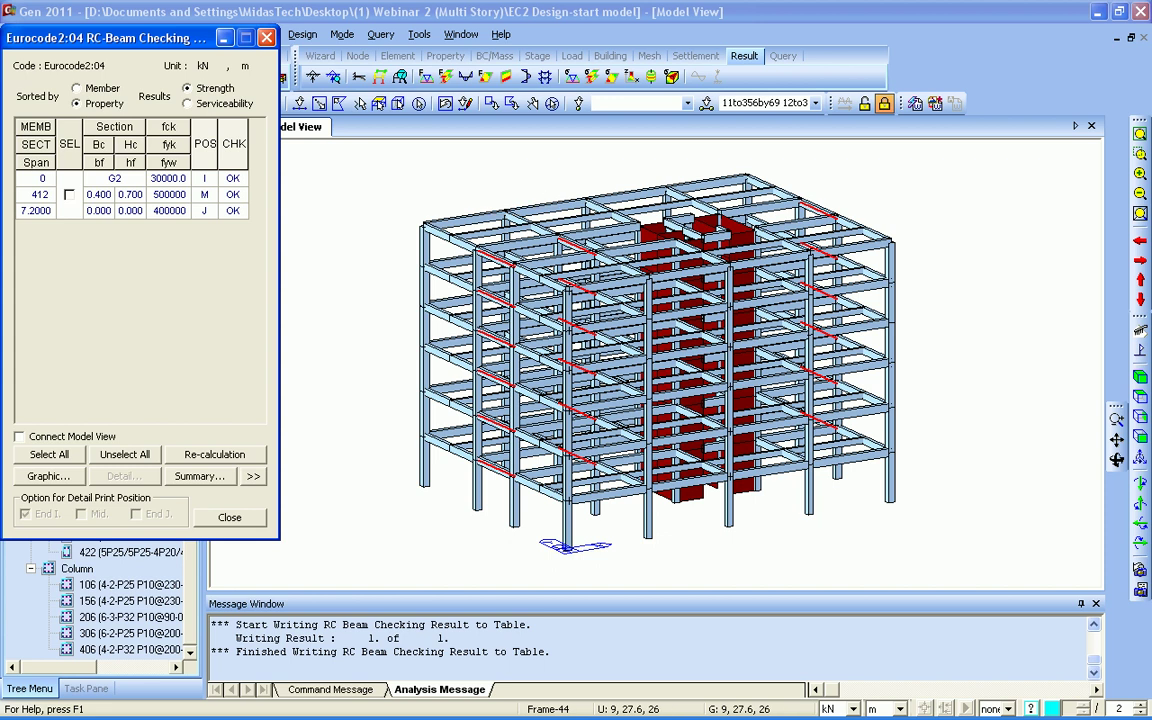
{"action": "left_click_drag", "start_coordinate": [150, 38], "coordinate": [252, 38]}
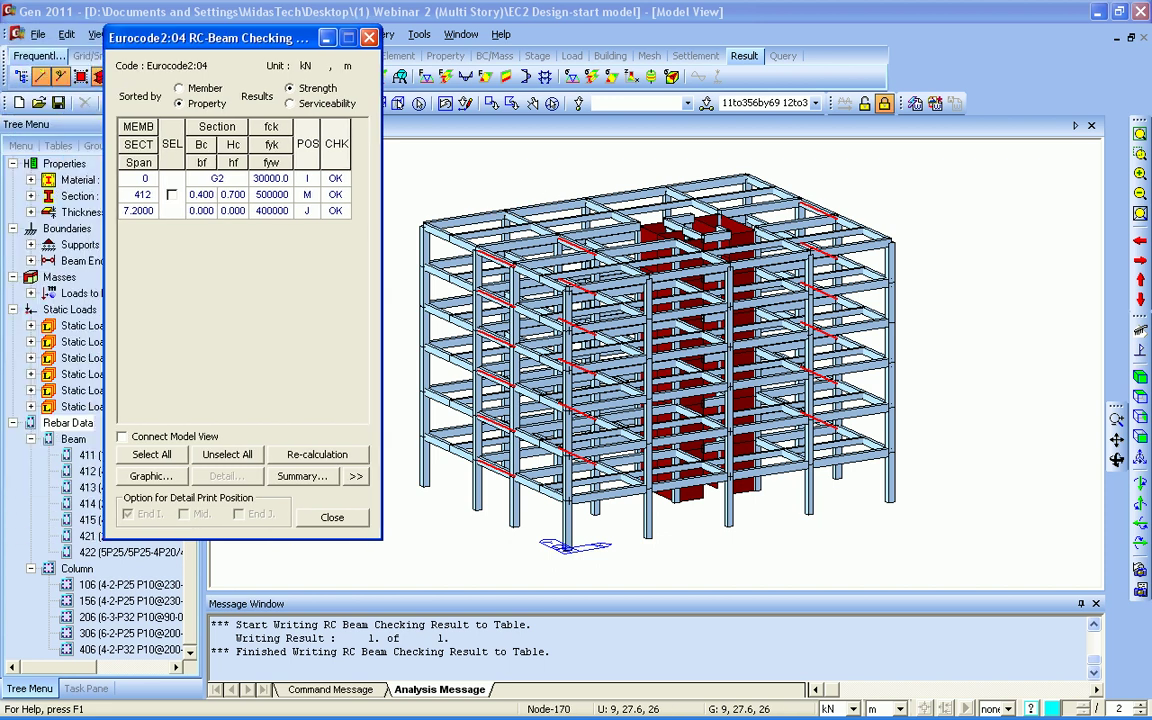
{"action": "left_click", "coordinate": [171, 194]}
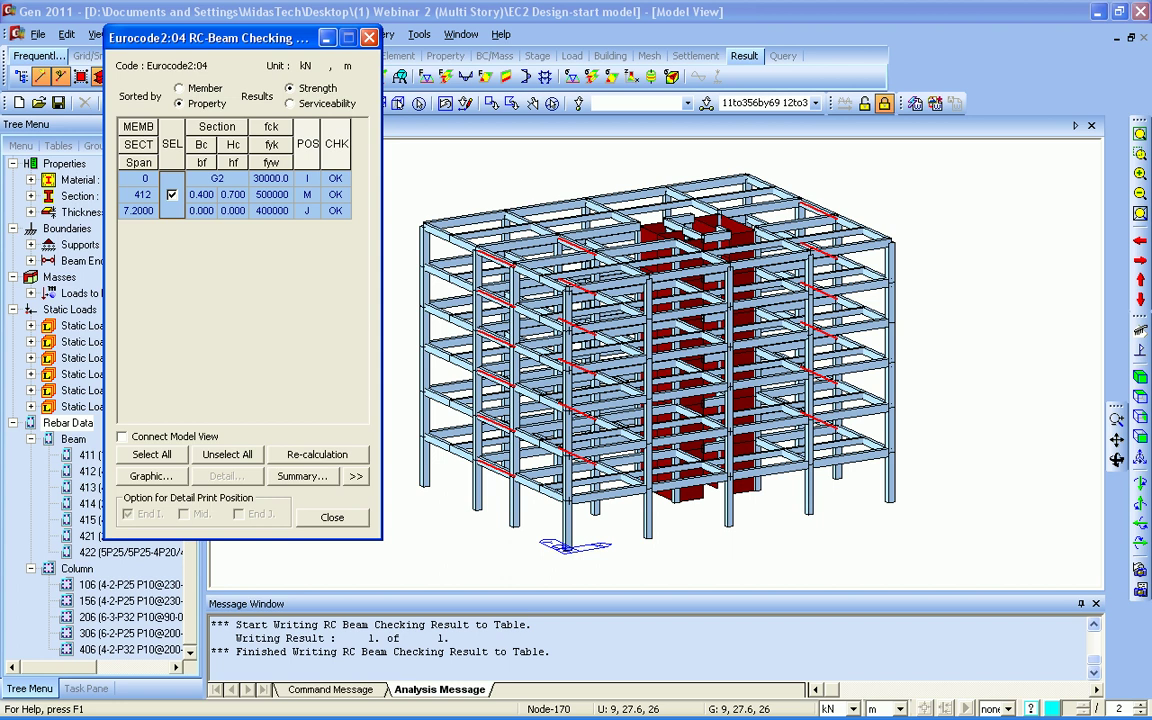
{"action": "left_click", "coordinate": [180, 88]}
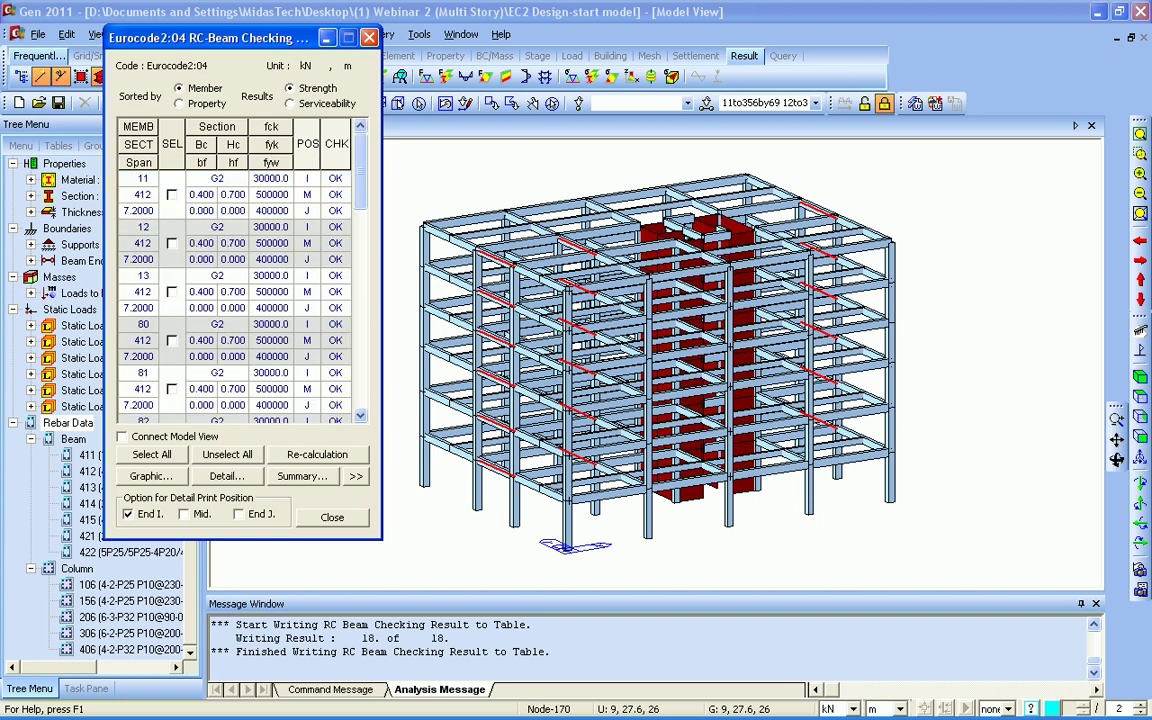
{"action": "left_click", "coordinate": [171, 194]}
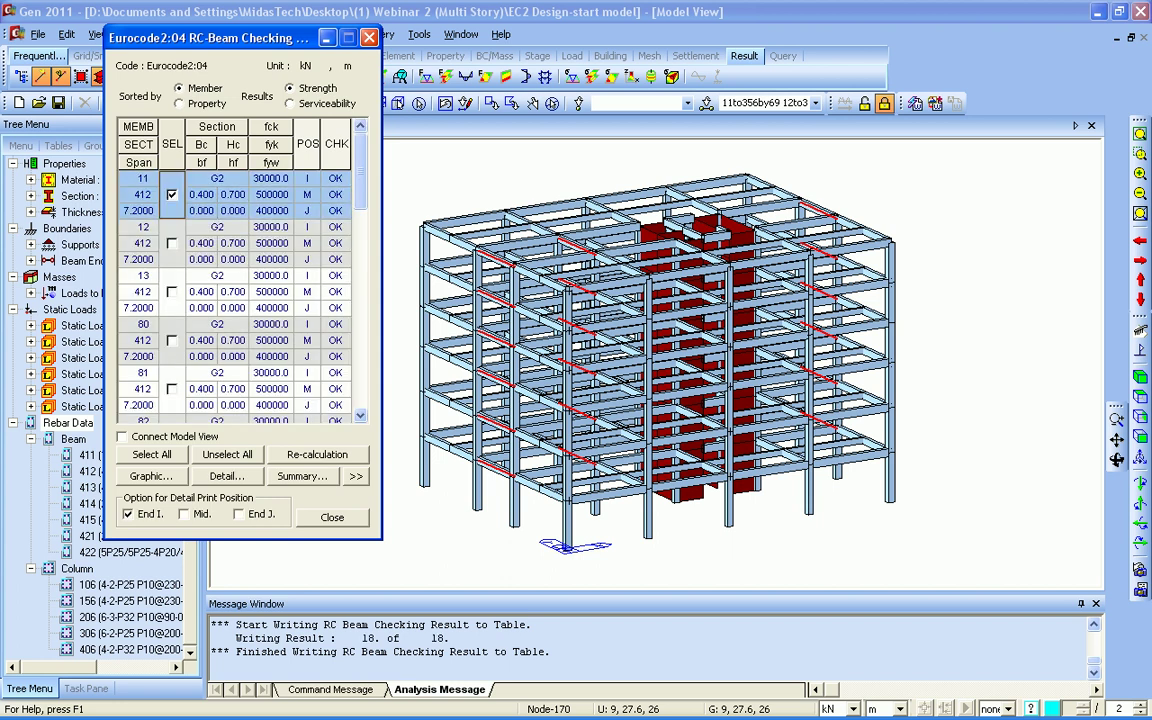
Step: Review the section diagram, bending moment and shear capacity in the graphic report of beam 11, and close the report
{"action": "left_click", "coordinate": [226, 476]}
{"action": "scroll", "coordinate": [307, 290], "scroll_direction": "down", "scroll_amount": 6}
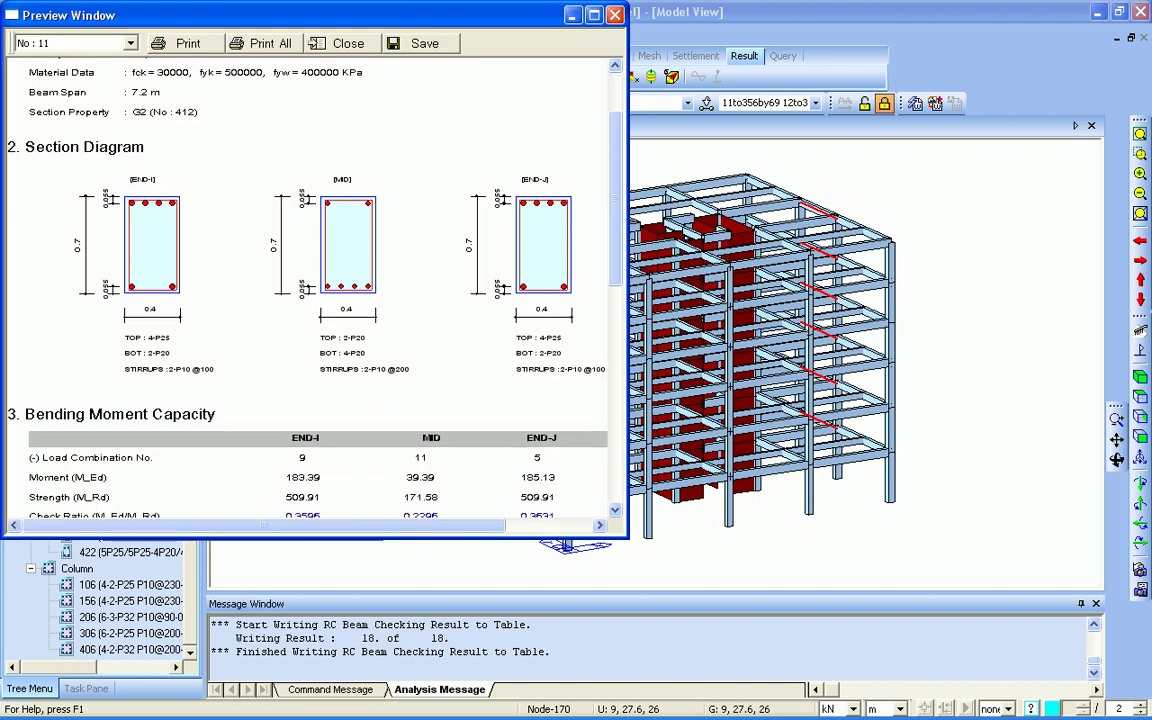
{"action": "left_click_drag", "start_coordinate": [615, 234], "coordinate": [615, 287]}
{"action": "left_click_drag", "start_coordinate": [307, 290], "coordinate": [307, 202]}
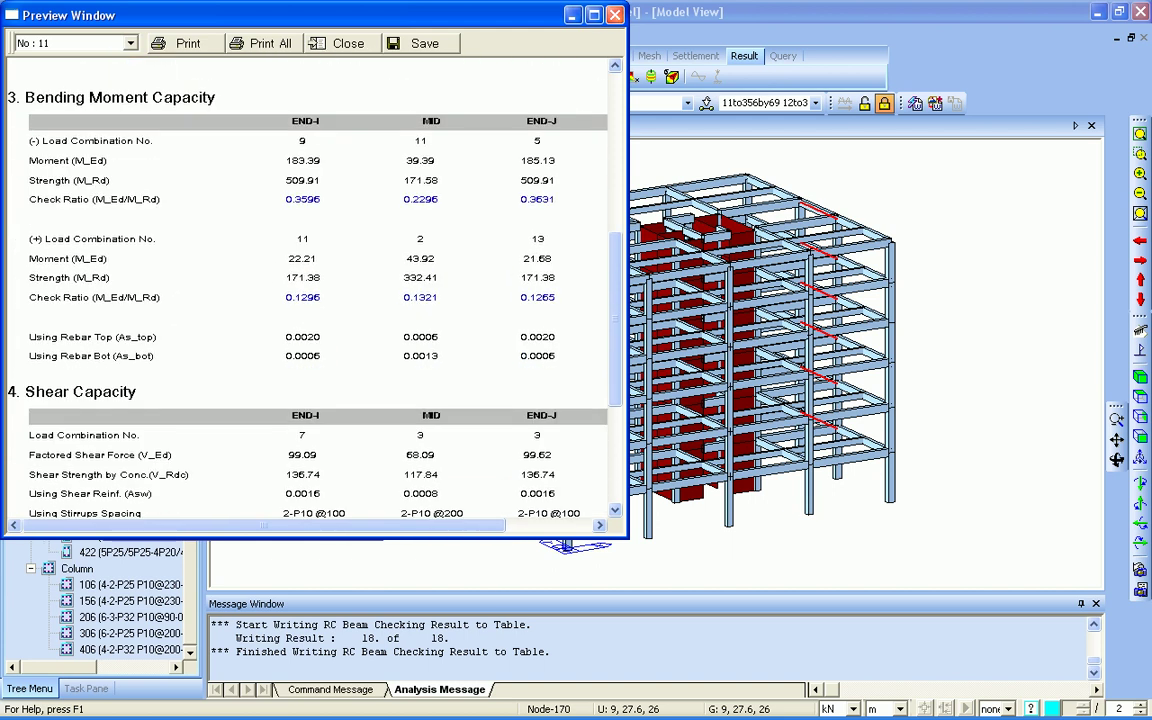
{"action": "left_click", "coordinate": [615, 15]}
Step: Review the detailed text report of beam 11 down to the crack width check, and close it along with the beam checking results
{"action": "left_click", "coordinate": [228, 476]}
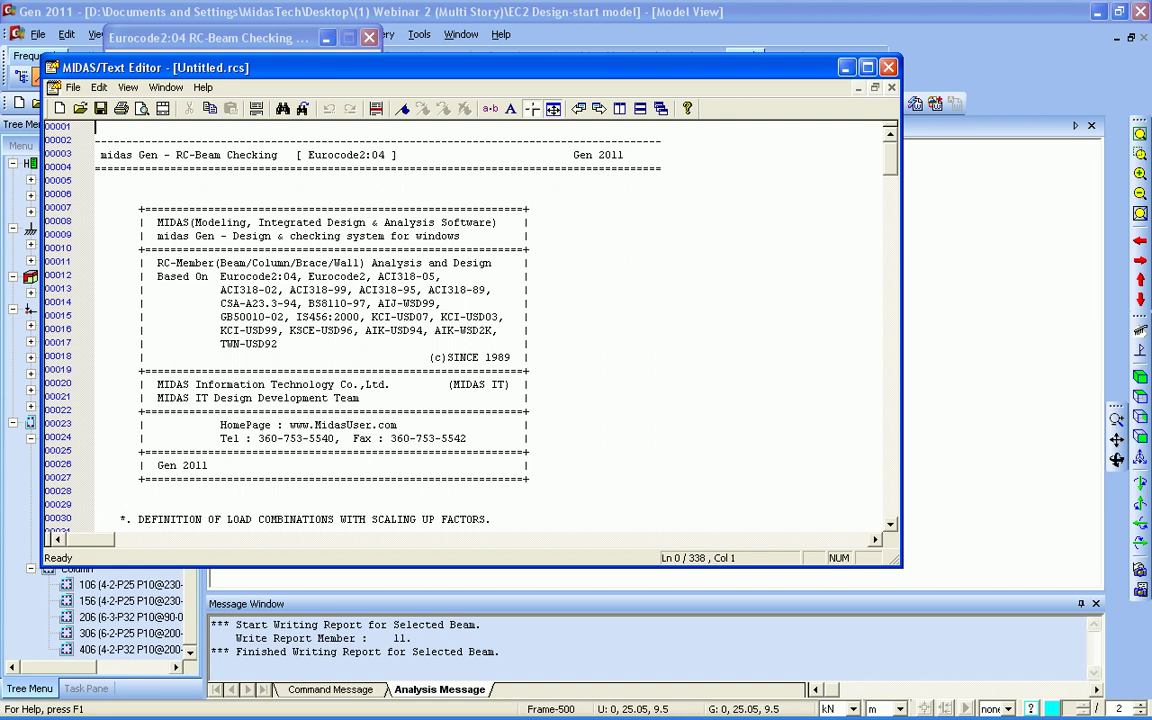
{"action": "left_click", "coordinate": [398, 437]}
{"action": "scroll", "coordinate": [398, 437], "scroll_direction": "down", "scroll_amount": 4}
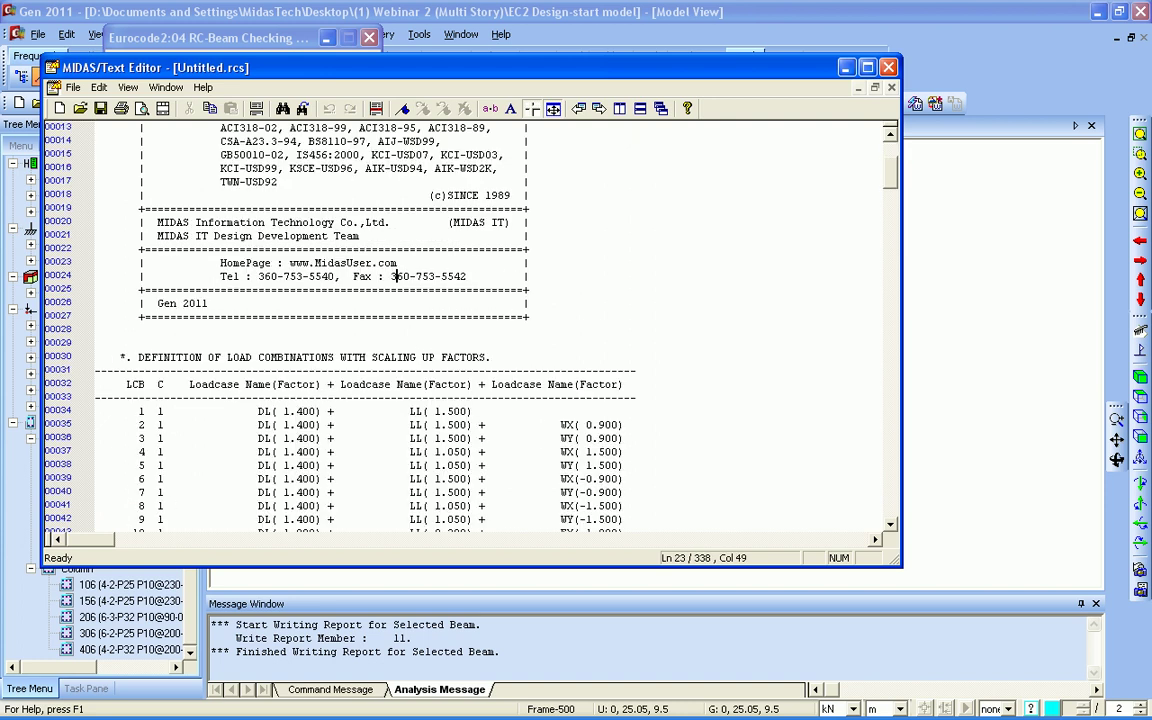
{"action": "scroll", "coordinate": [398, 437], "scroll_direction": "down", "scroll_amount": 9}
{"action": "scroll", "coordinate": [470, 330], "scroll_direction": "down", "scroll_amount": 20}
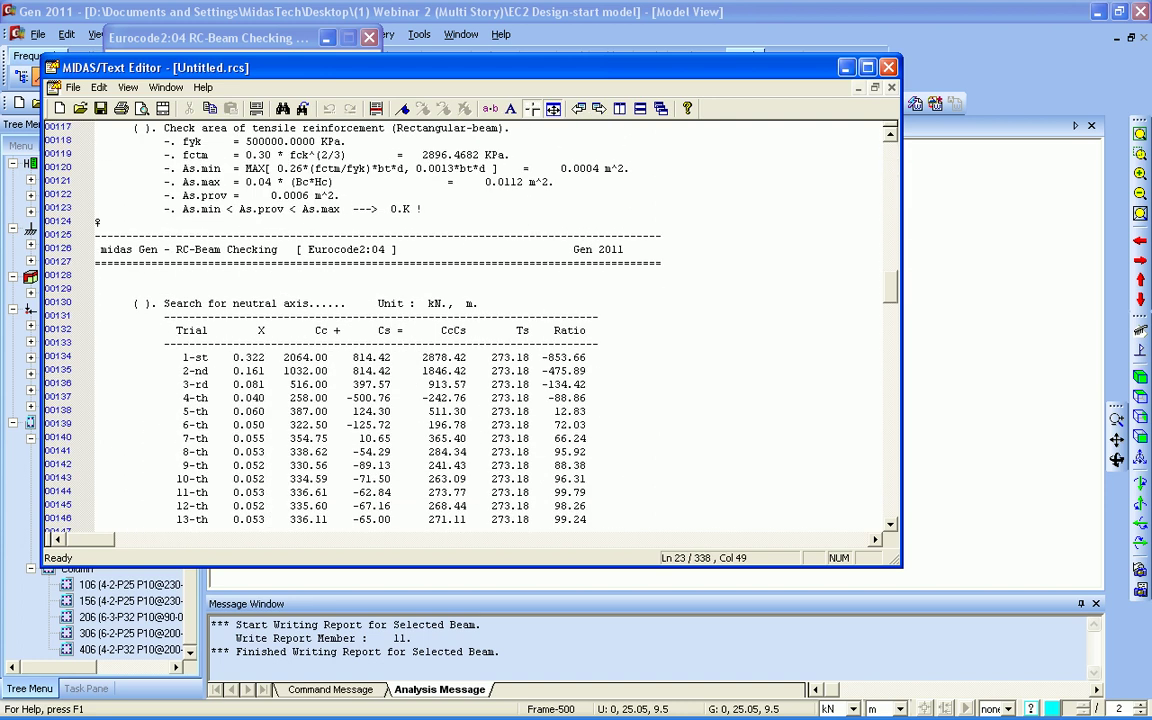
{"action": "scroll", "coordinate": [97, 262], "scroll_direction": "down", "scroll_amount": 20}
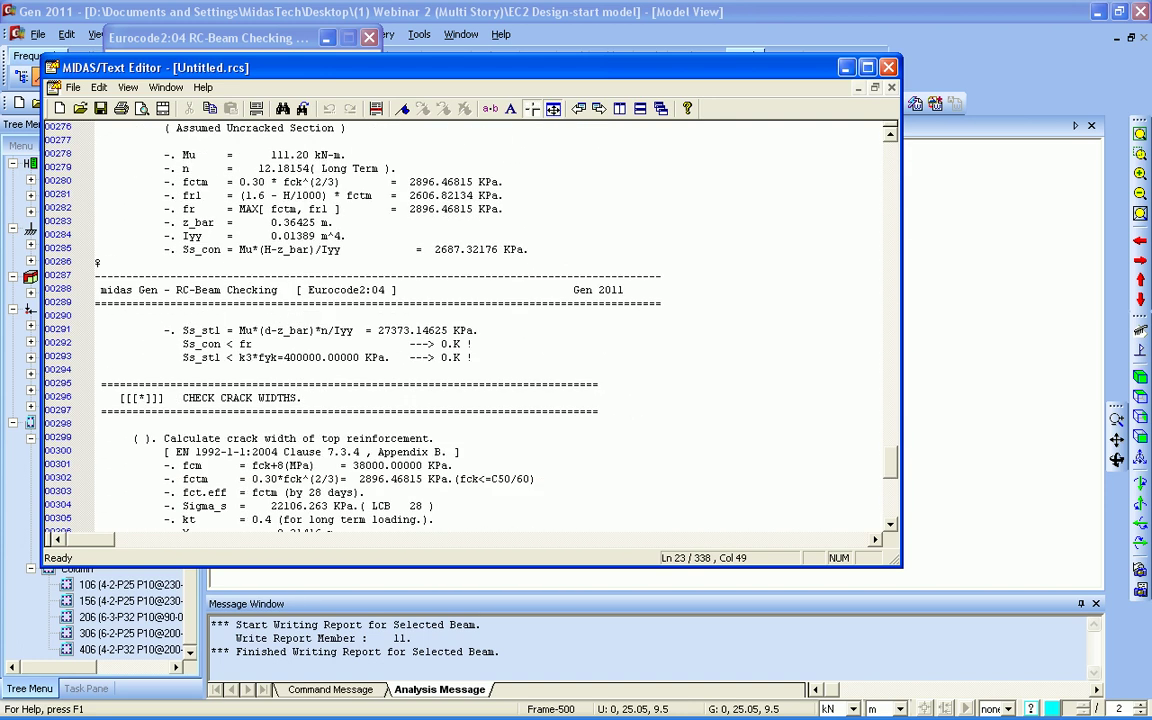
{"action": "key", "text": "alt+F4"}
{"action": "left_click", "coordinate": [508, 344]}
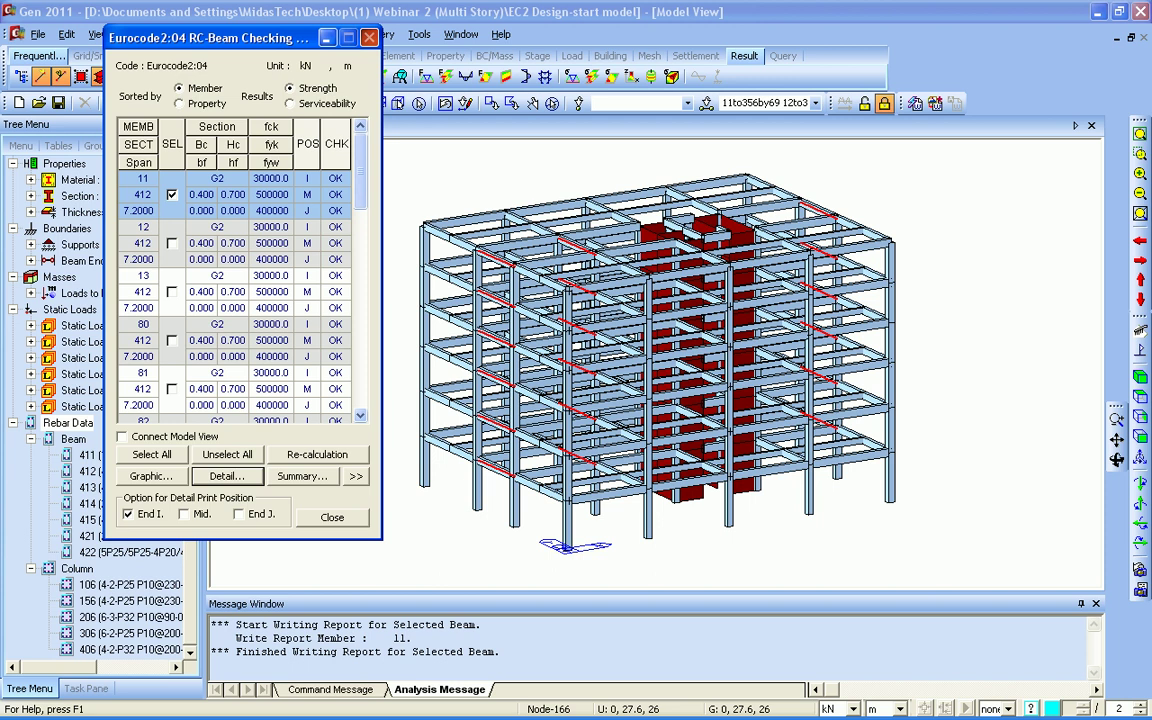
{"action": "left_click", "coordinate": [369, 37]}
Step: Accept the short-term and long-term elasticity ratios of concrete material C30/37, and close the concrete material settings
{"action": "left_click", "coordinate": [302, 34]}
{"action": "mouse_move", "coordinate": [368, 94]}
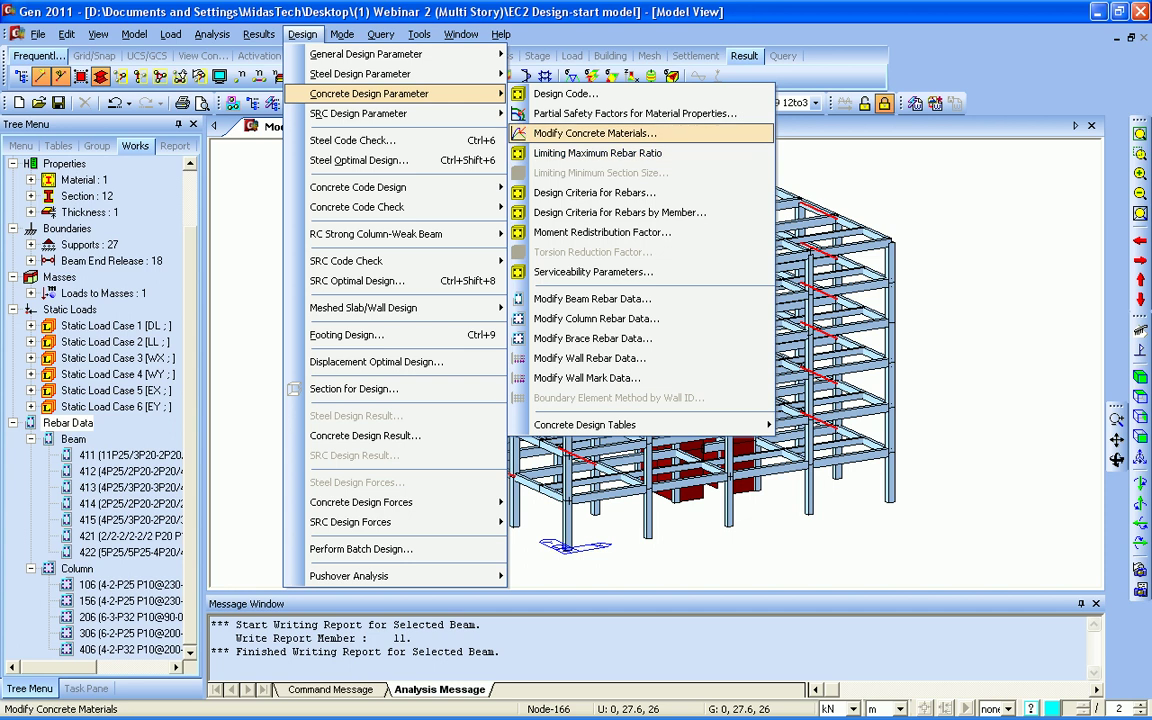
{"action": "left_click", "coordinate": [595, 133]}
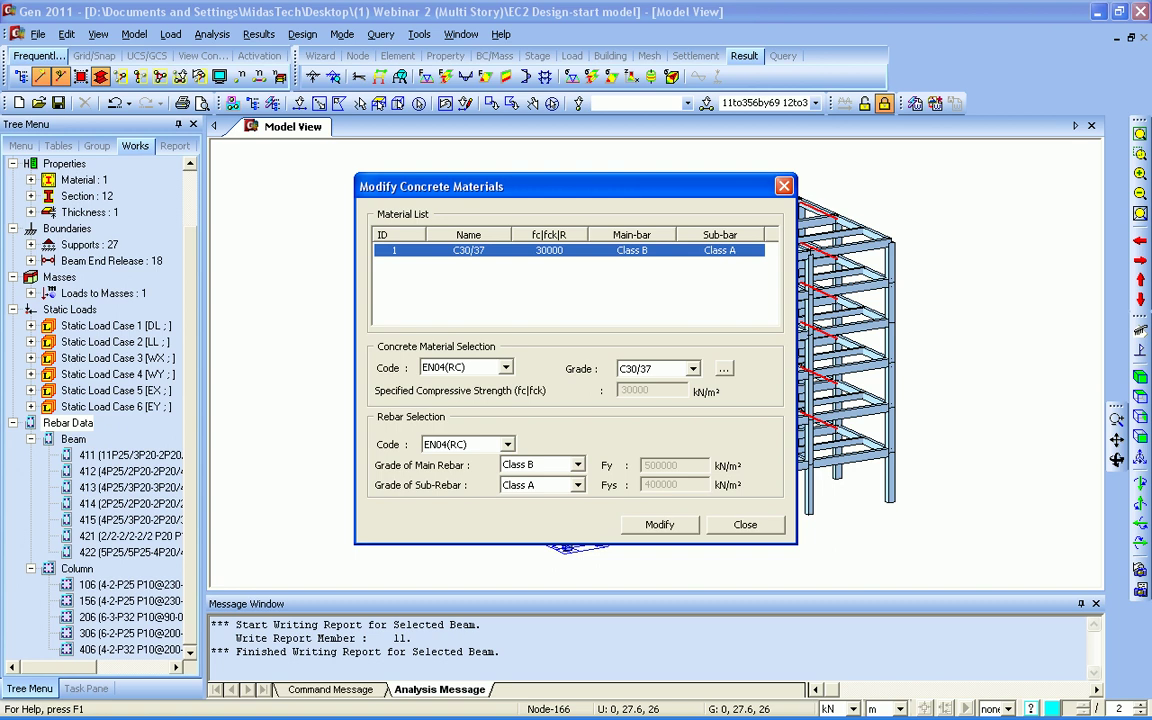
{"action": "left_click", "coordinate": [724, 369]}
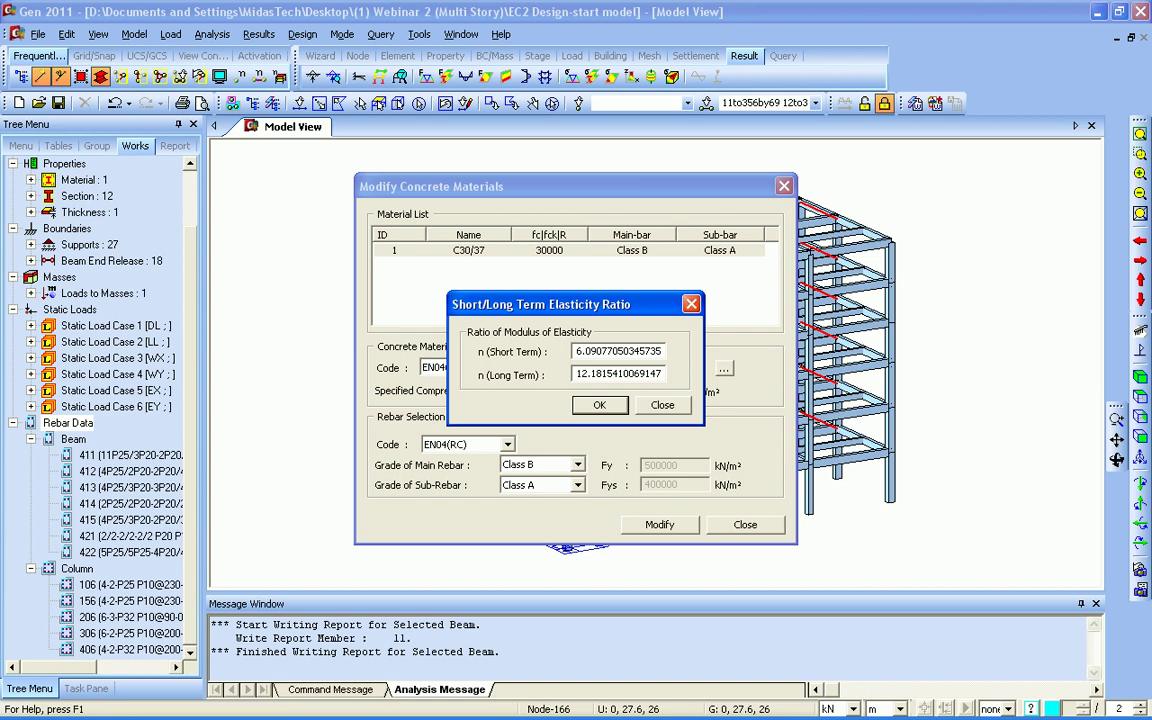
{"action": "left_click", "coordinate": [600, 405]}
{"action": "left_click", "coordinate": [538, 392]}
{"action": "left_click", "coordinate": [745, 525]}
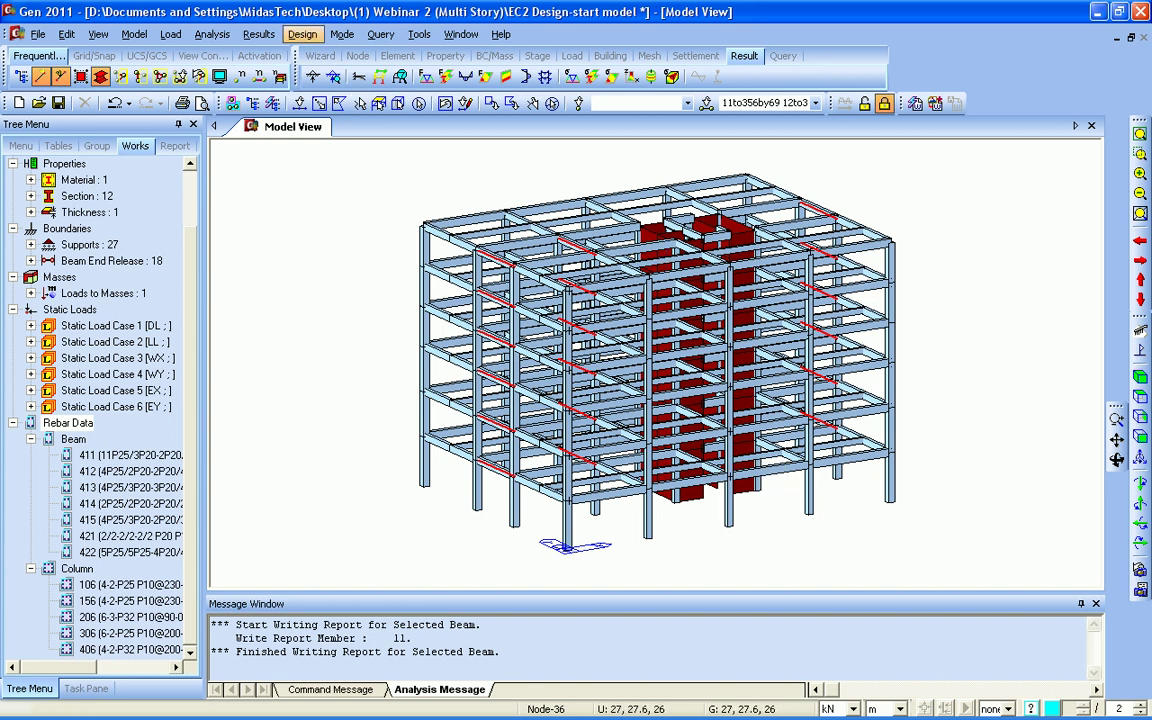
Step: Accept the serviceability load combination types, with cLCB28 as quasi-permanent and cLCB23 to cLCB27 as frequent
{"action": "left_click", "coordinate": [302, 34]}
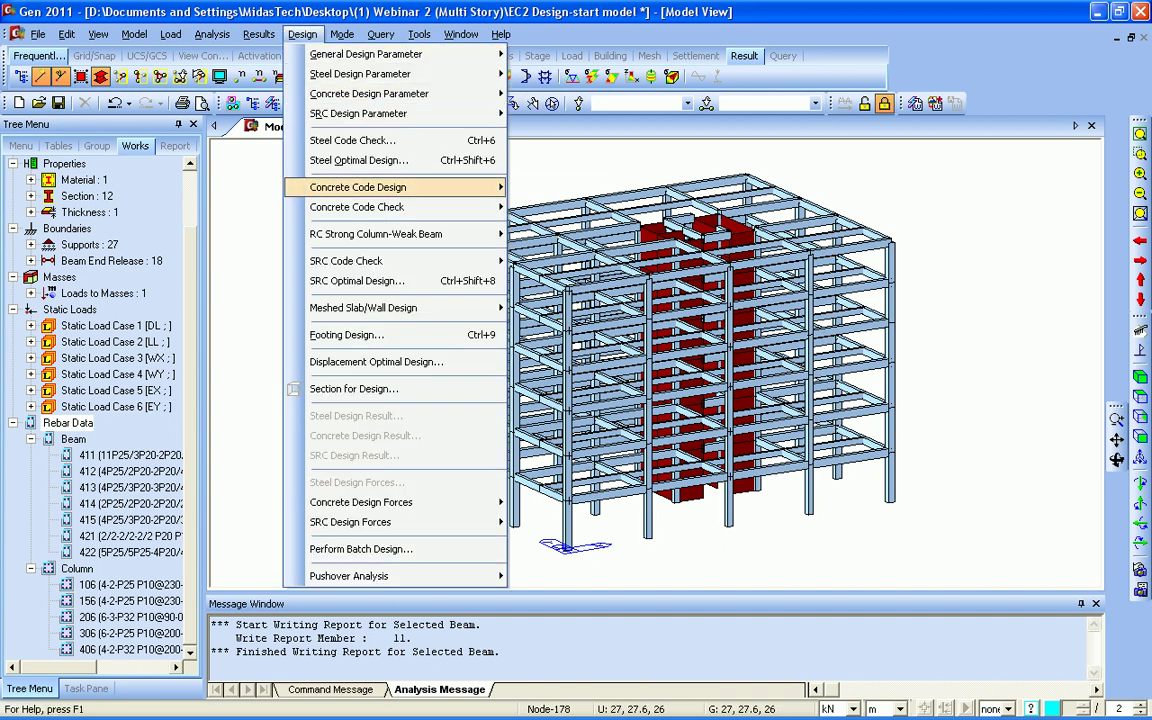
{"action": "mouse_move", "coordinate": [366, 54]}
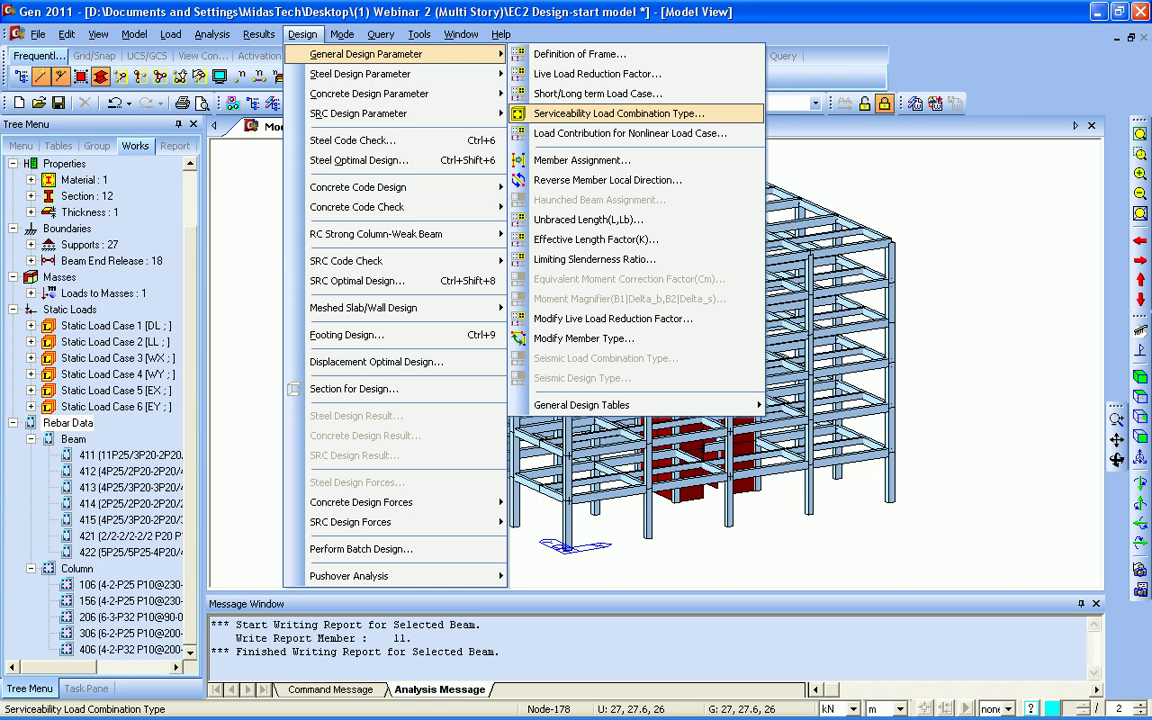
{"action": "left_click", "coordinate": [619, 114]}
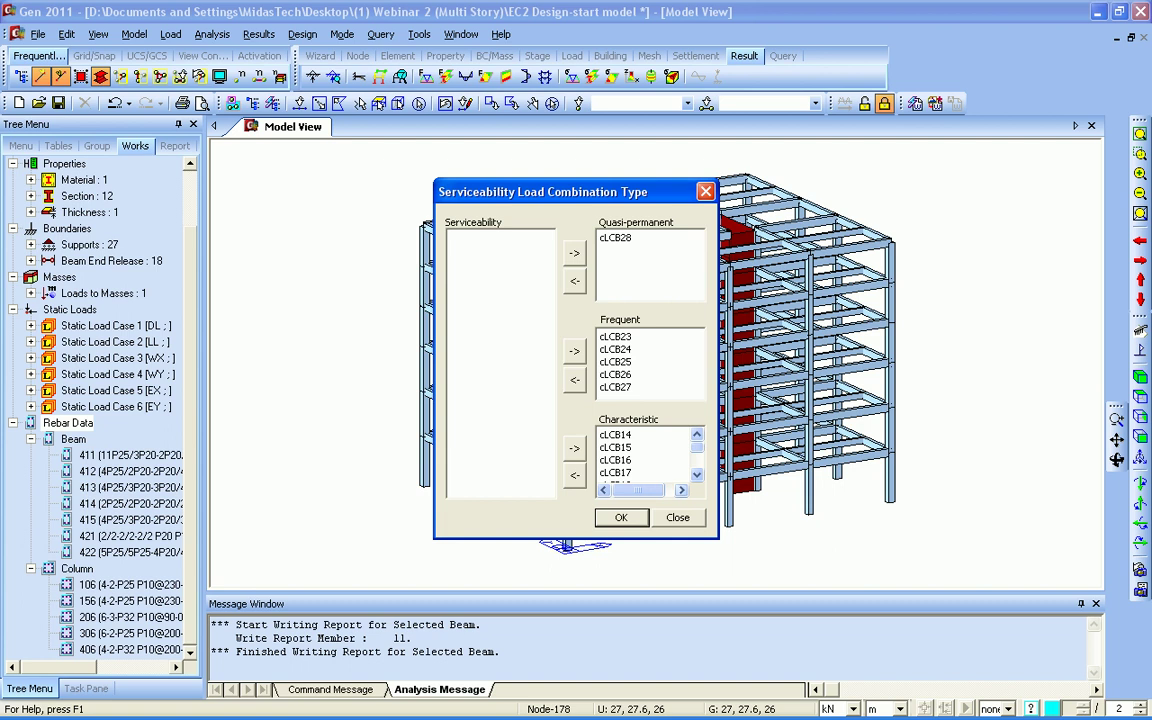
{"action": "left_click", "coordinate": [621, 517]}
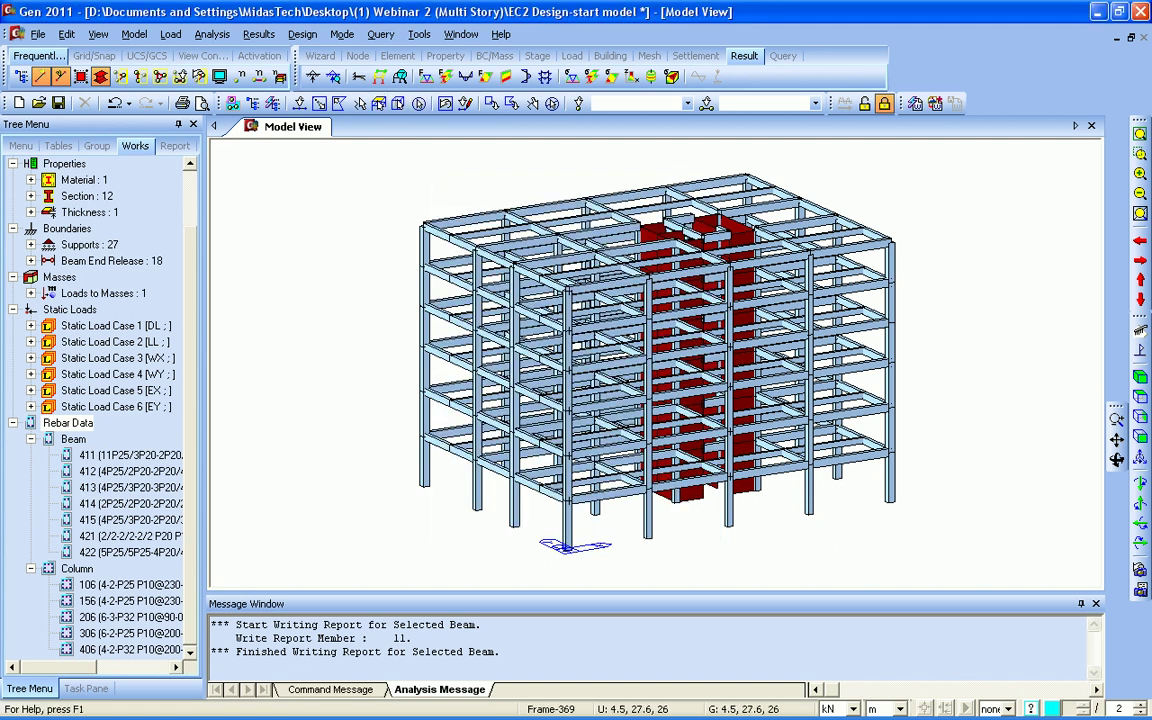
Step: Apply serviceability parameters with exposure class XD1, a 0.0003 m quasi-permanent crack limit and L/250 deflection limits to the beam sections through WG2
{"action": "left_click", "coordinate": [302, 34]}
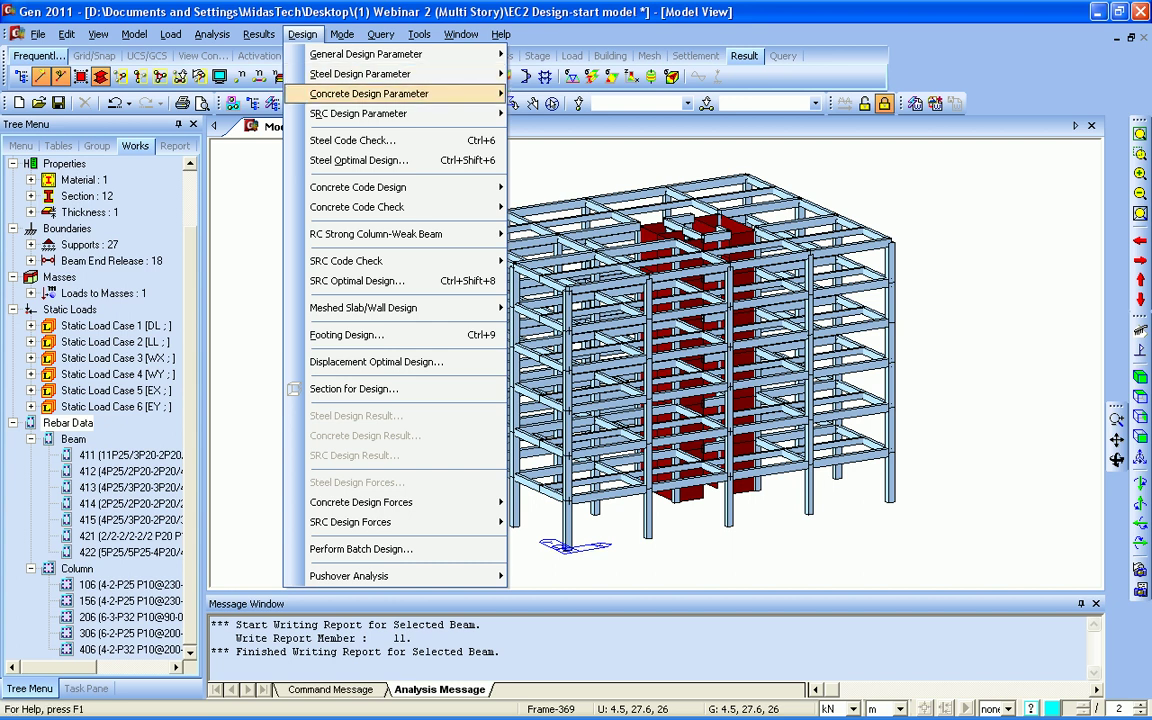
{"action": "mouse_move", "coordinate": [400, 93]}
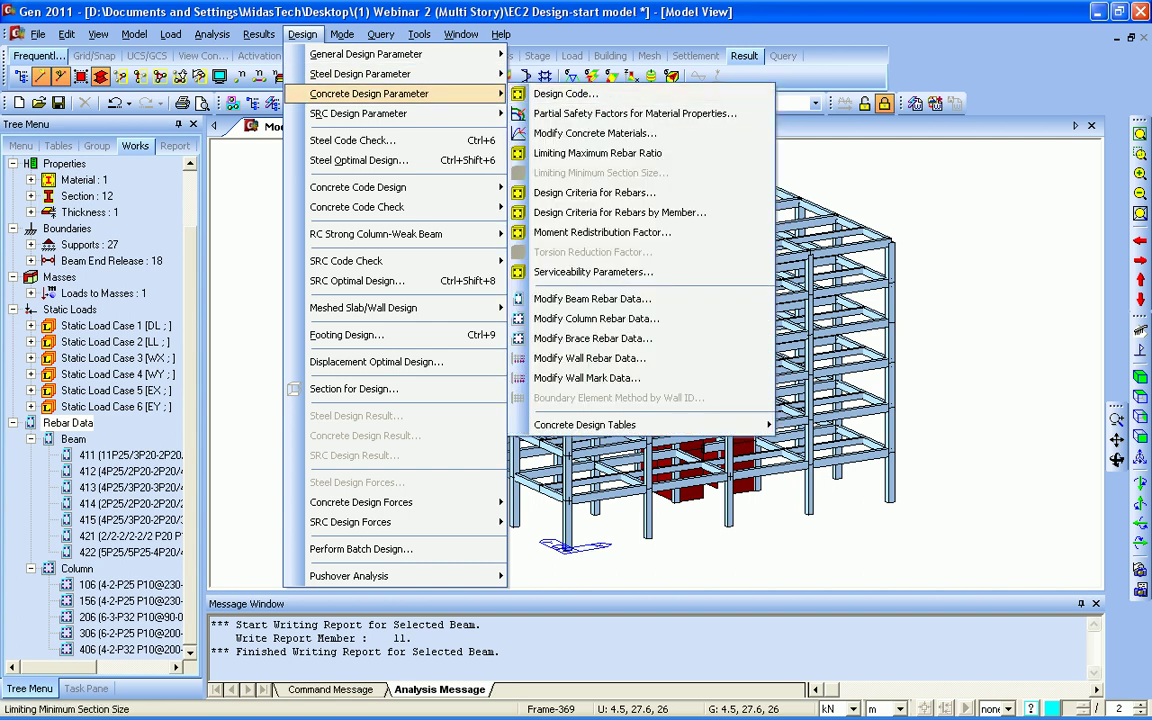
{"action": "left_click", "coordinate": [593, 271]}
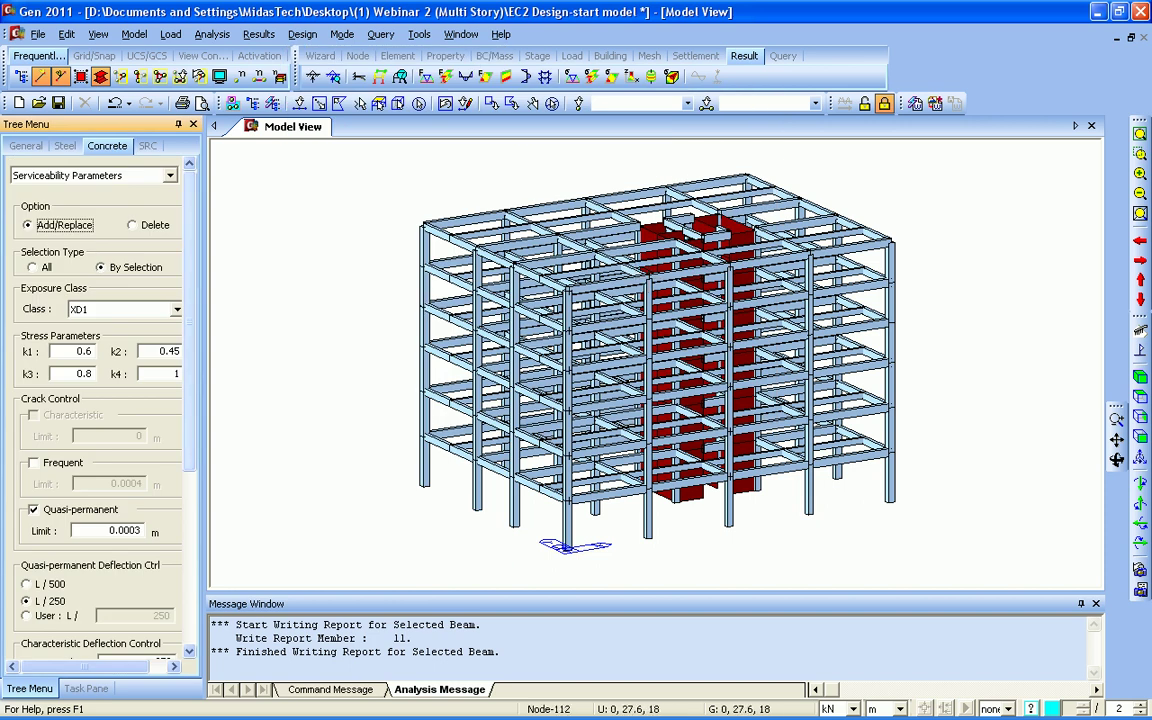
{"action": "left_click_drag", "start_coordinate": [190, 322], "coordinate": [190, 367]}
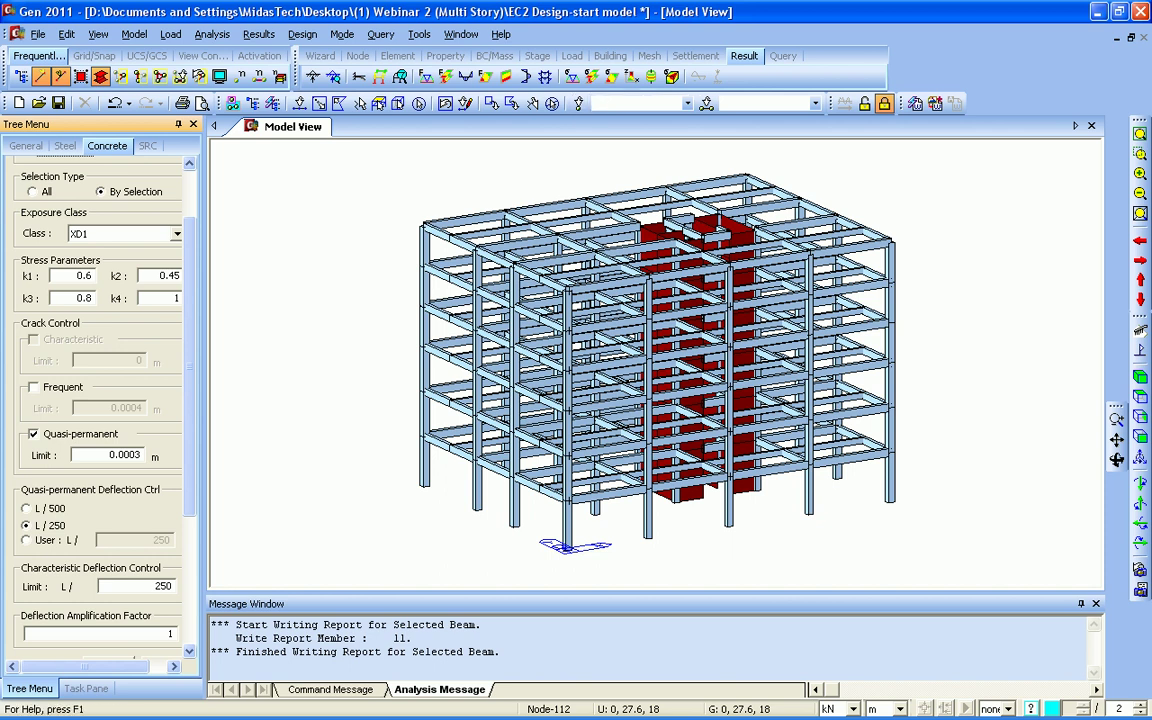
{"action": "left_click", "coordinate": [707, 103]}
{"action": "left_click", "coordinate": [157, 168]}
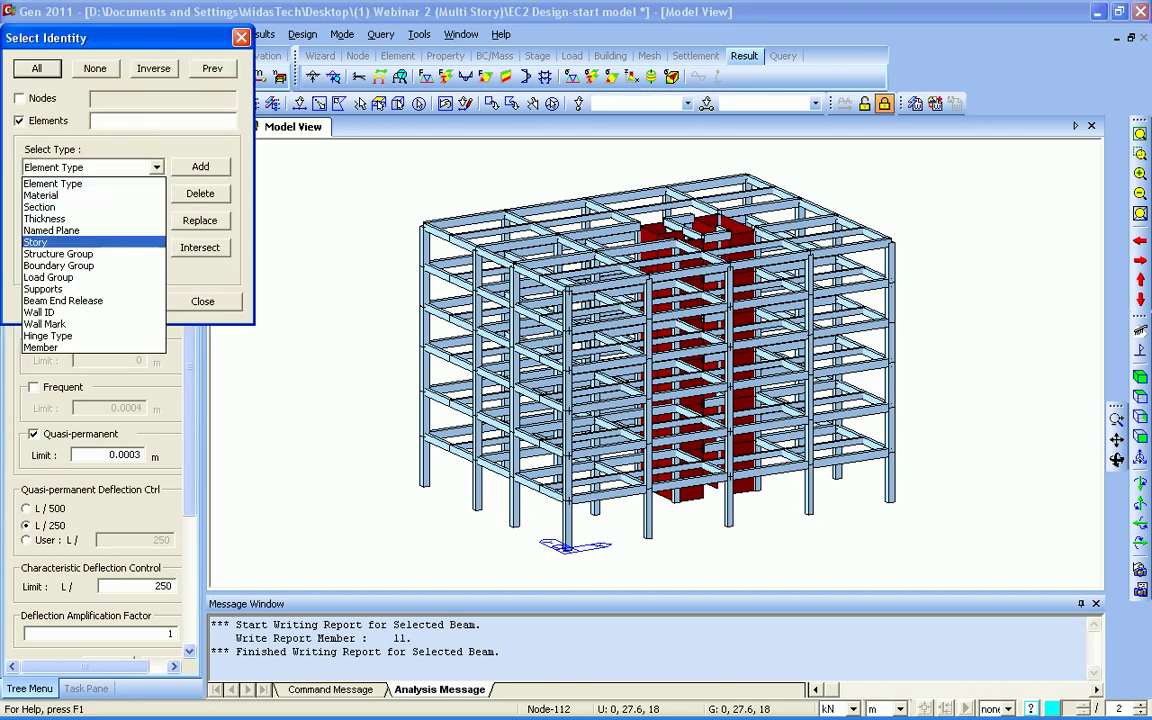
{"action": "key", "text": "Return"}
{"action": "left_click_drag", "start_coordinate": [157, 207], "coordinate": [157, 228]}
{"action": "left_click", "coordinate": [80, 210]}
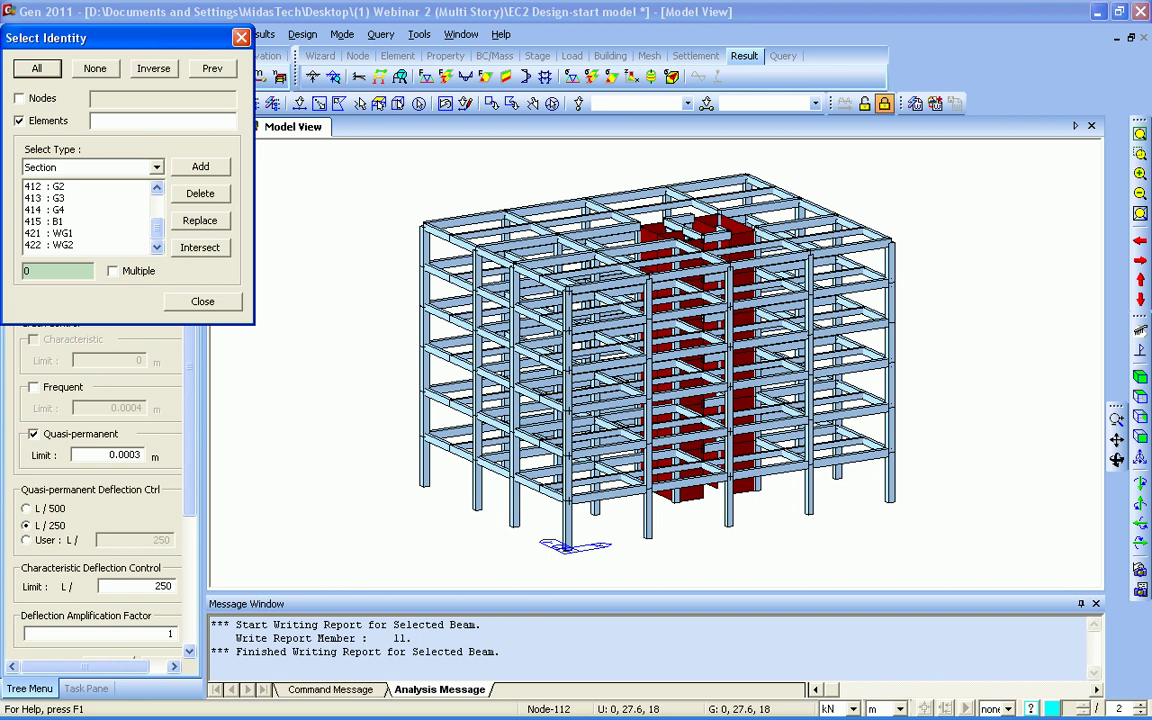
{"action": "left_click", "coordinate": [70, 245], "text": "shift"}
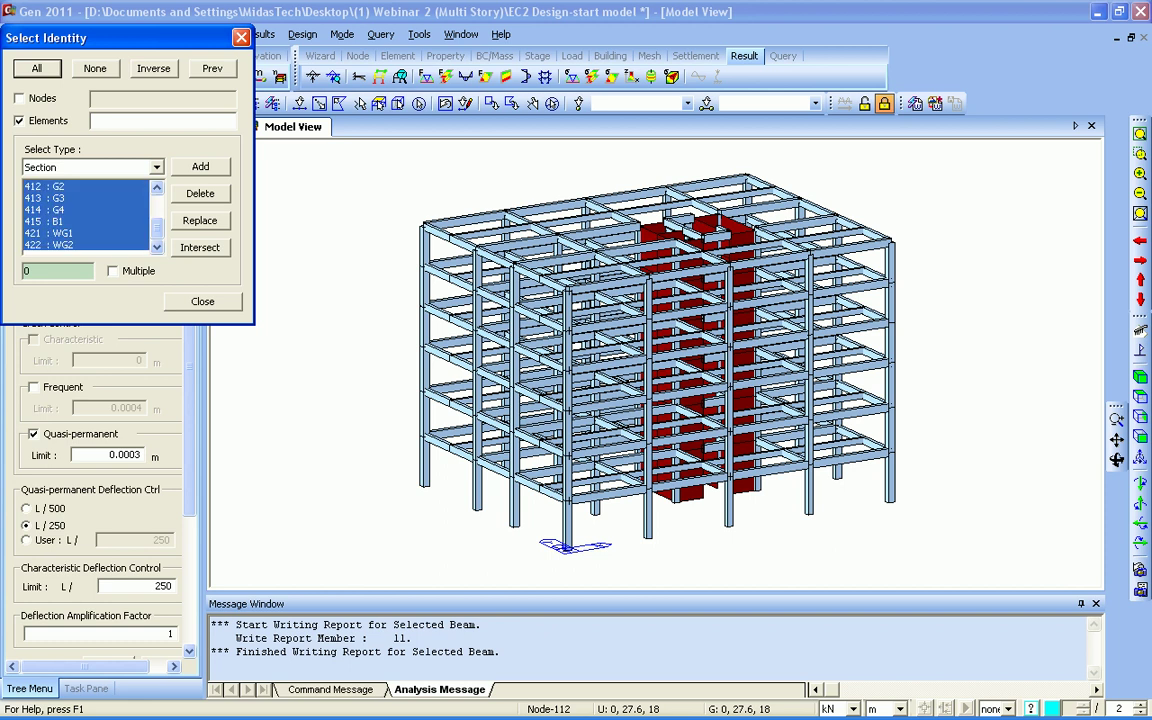
{"action": "left_click", "coordinate": [200, 166]}
{"action": "left_click", "coordinate": [203, 301]}
{"action": "left_click_drag", "start_coordinate": [190, 350], "coordinate": [190, 478]}
{"action": "left_click", "coordinate": [107, 452]}
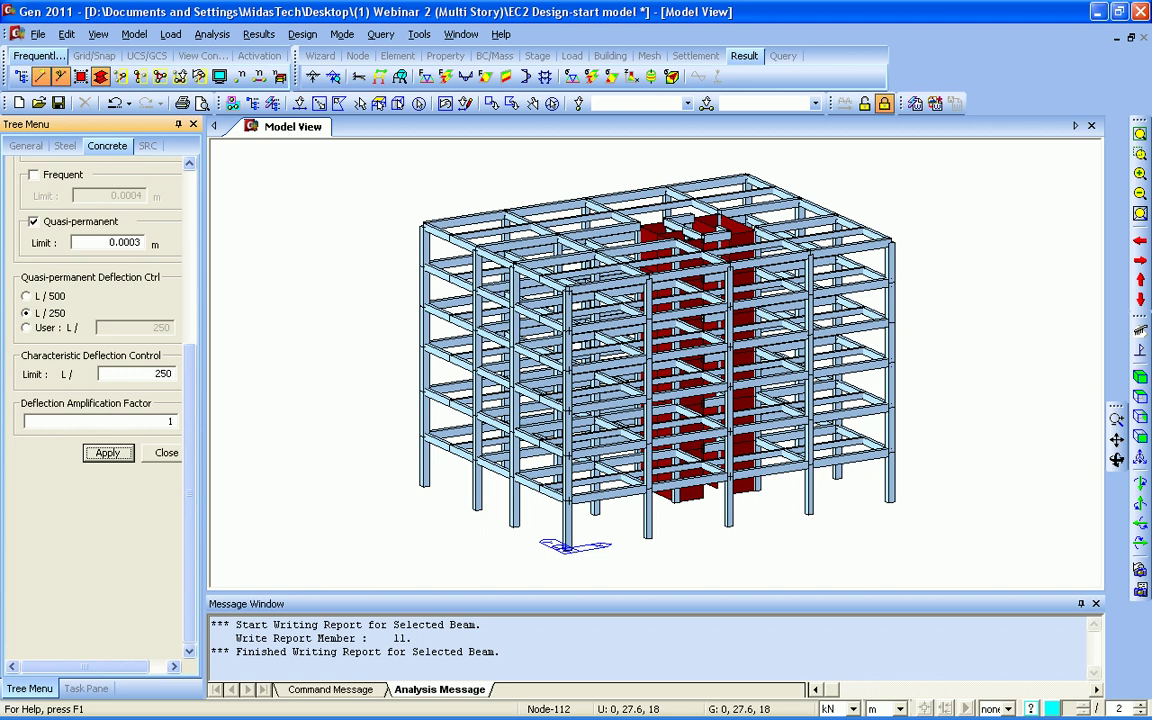
Step: Review the exposure class, stress parameters, crack control limits and deflection control settings of the serviceability parameters
{"action": "scroll", "coordinate": [100, 350], "scroll_direction": "up", "scroll_amount": 3}
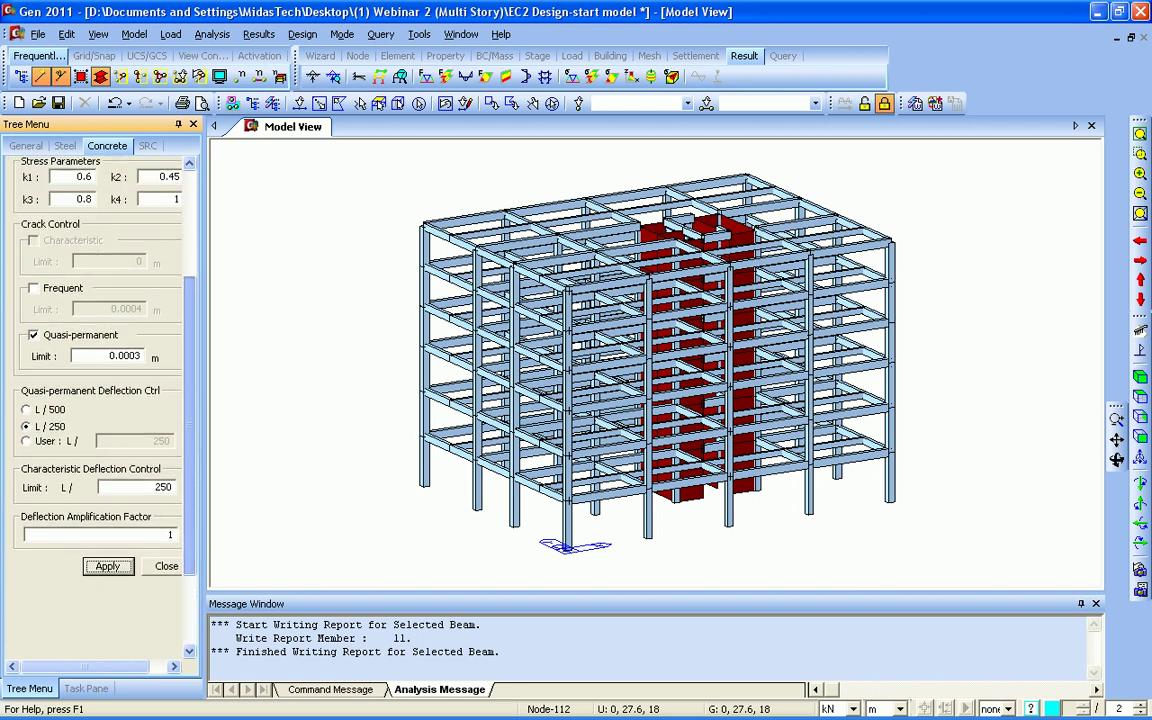
{"action": "scroll", "coordinate": [95, 350], "scroll_direction": "up", "scroll_amount": 5}
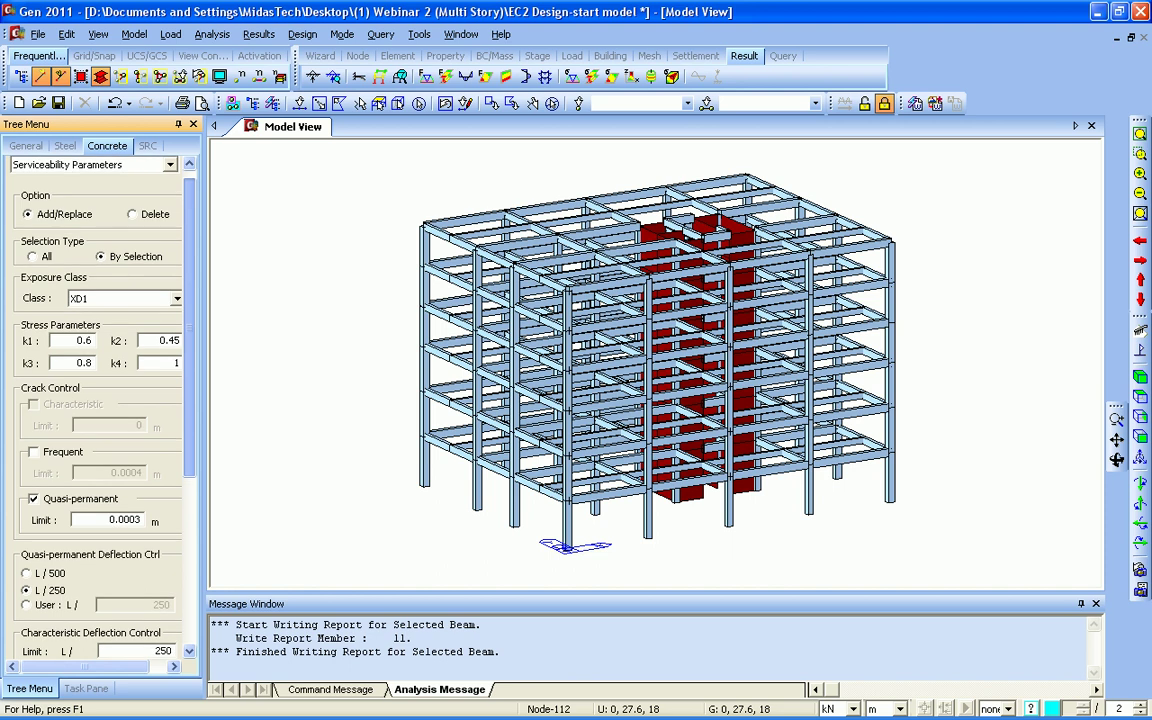
{"action": "scroll", "coordinate": [95, 370], "scroll_direction": "down", "scroll_amount": 1}
{"action": "scroll", "coordinate": [95, 370], "scroll_direction": "down", "scroll_amount": 1}
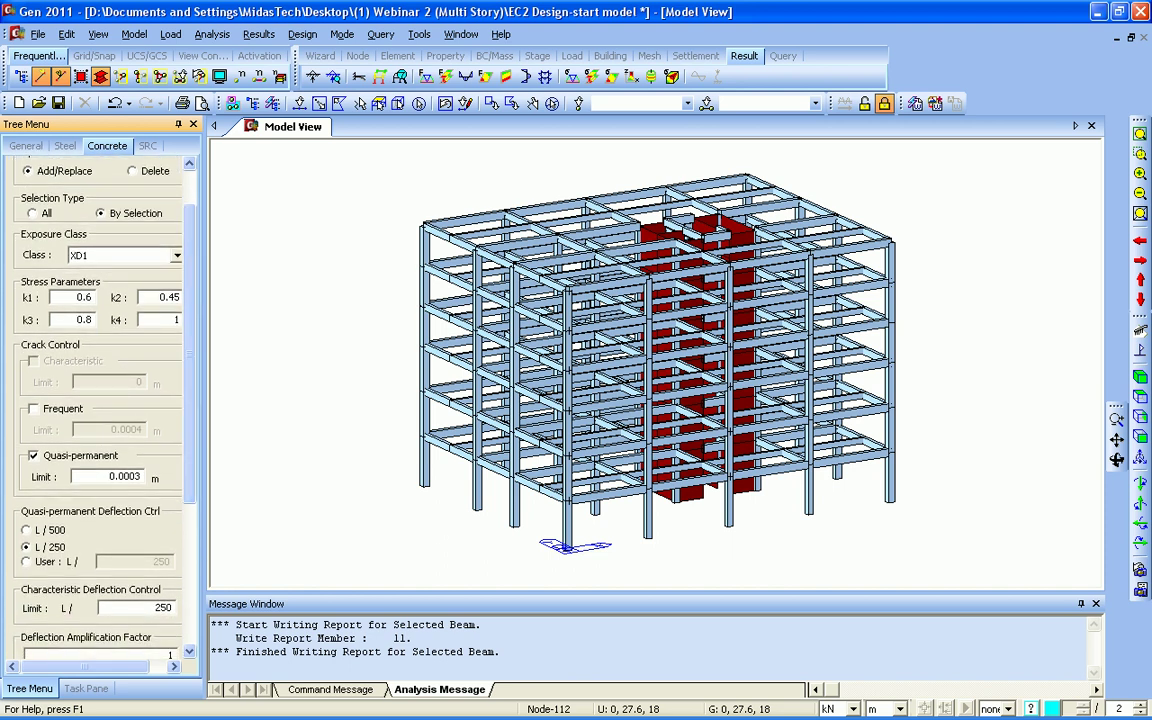
{"action": "scroll", "coordinate": [95, 370], "scroll_direction": "down", "scroll_amount": 4}
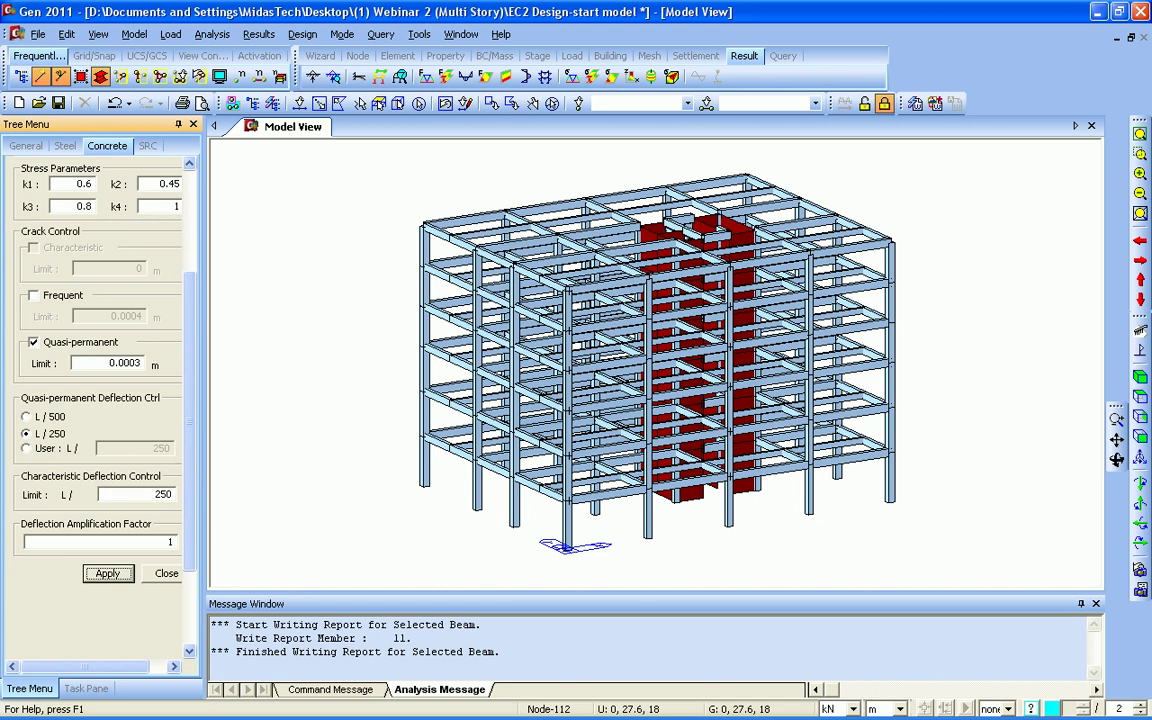
Step: Run the concrete code check for all beams, sort the results by member and show the full serviceability results table
{"action": "left_click", "coordinate": [302, 34]}
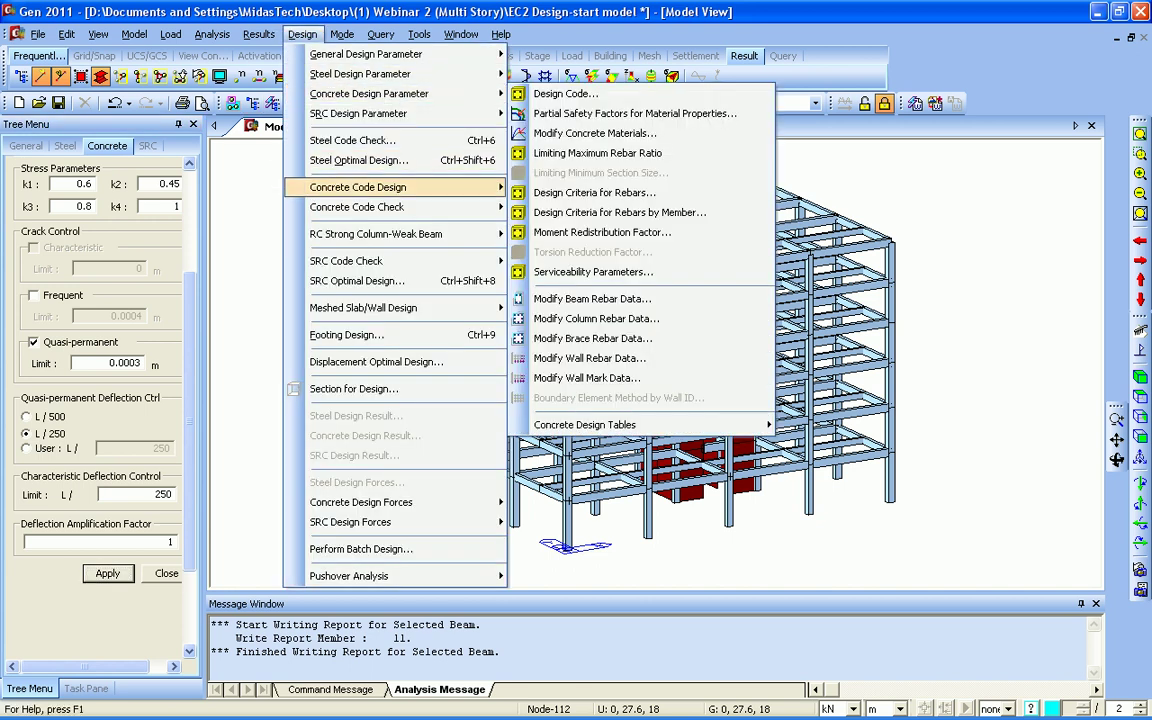
{"action": "mouse_move", "coordinate": [400, 207]}
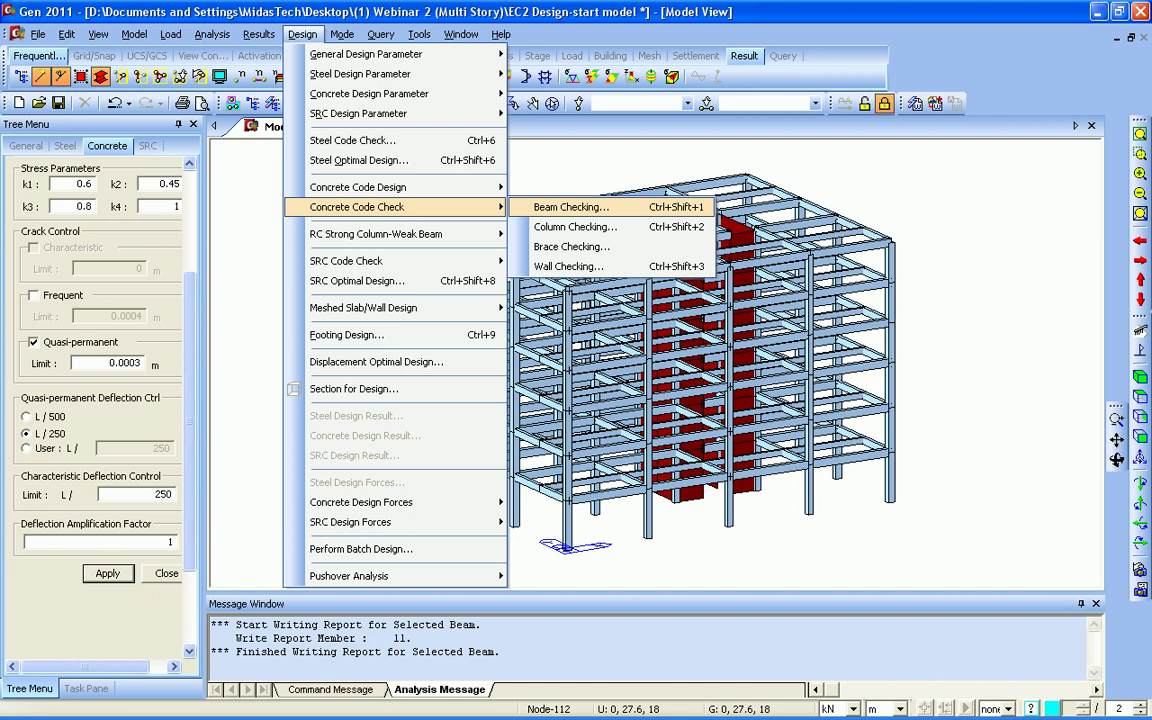
{"action": "left_click", "coordinate": [571, 207]}
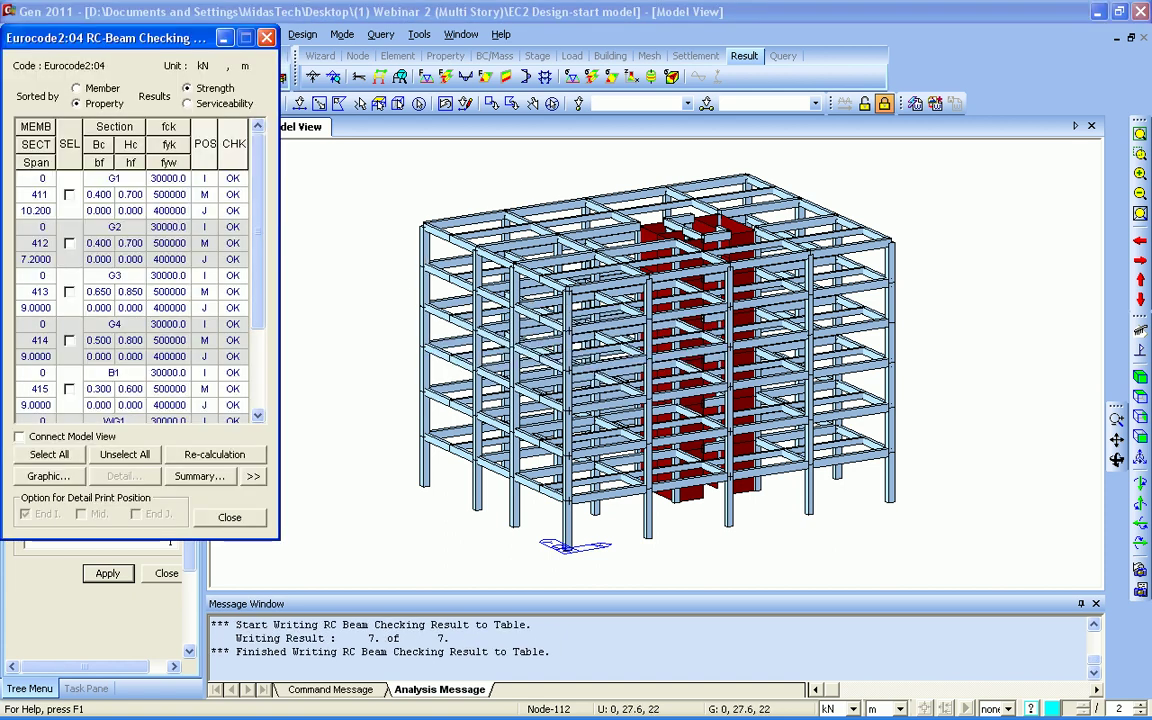
{"action": "left_click", "coordinate": [76, 88]}
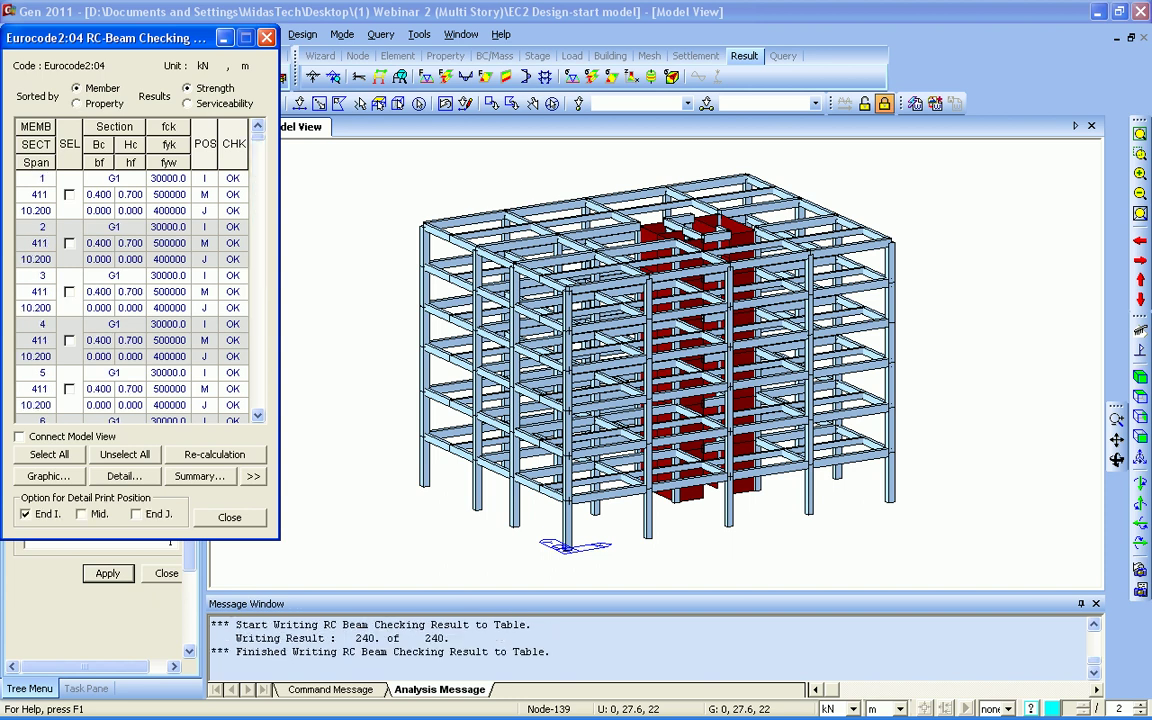
{"action": "left_click", "coordinate": [253, 476]}
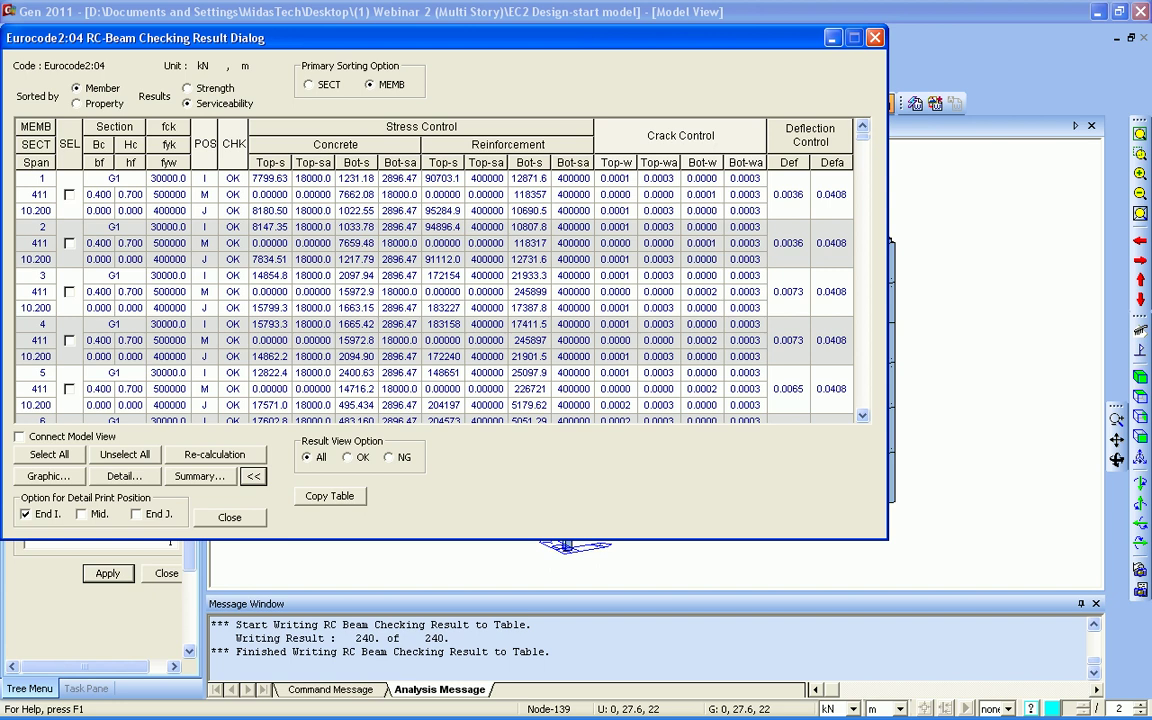
Step: Select beam 1, review the section diagram and stress check in its graphic report, and close the report
{"action": "left_click", "coordinate": [69, 194]}
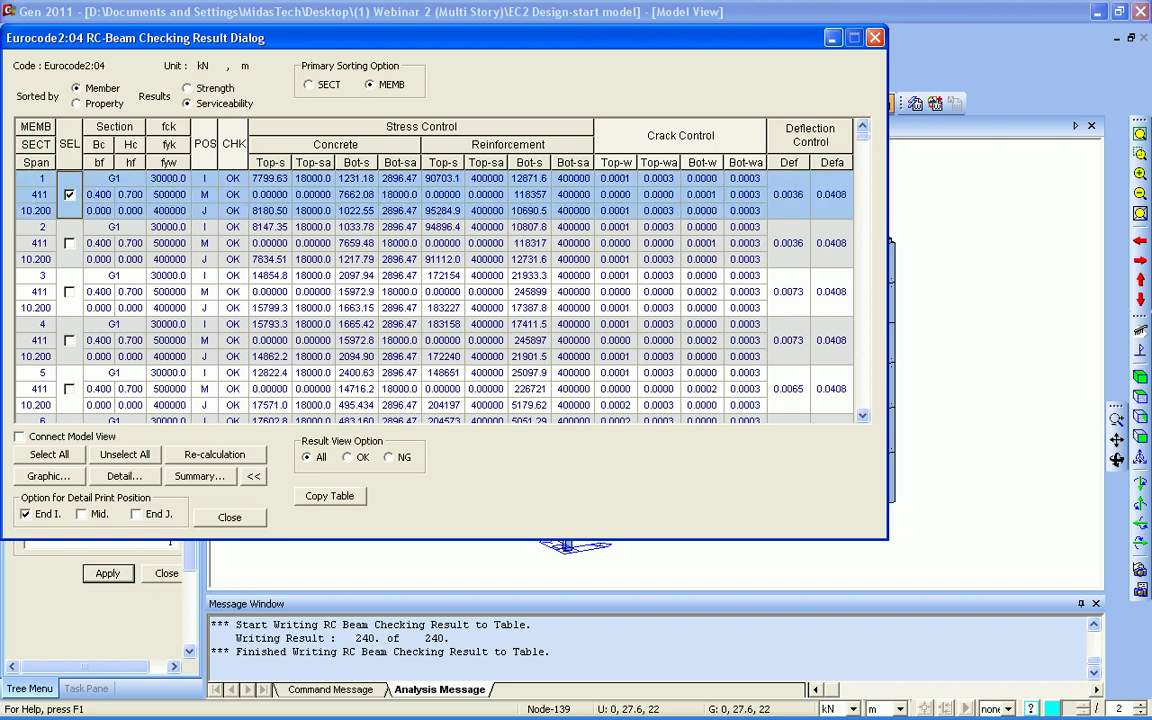
{"action": "left_click", "coordinate": [48, 476]}
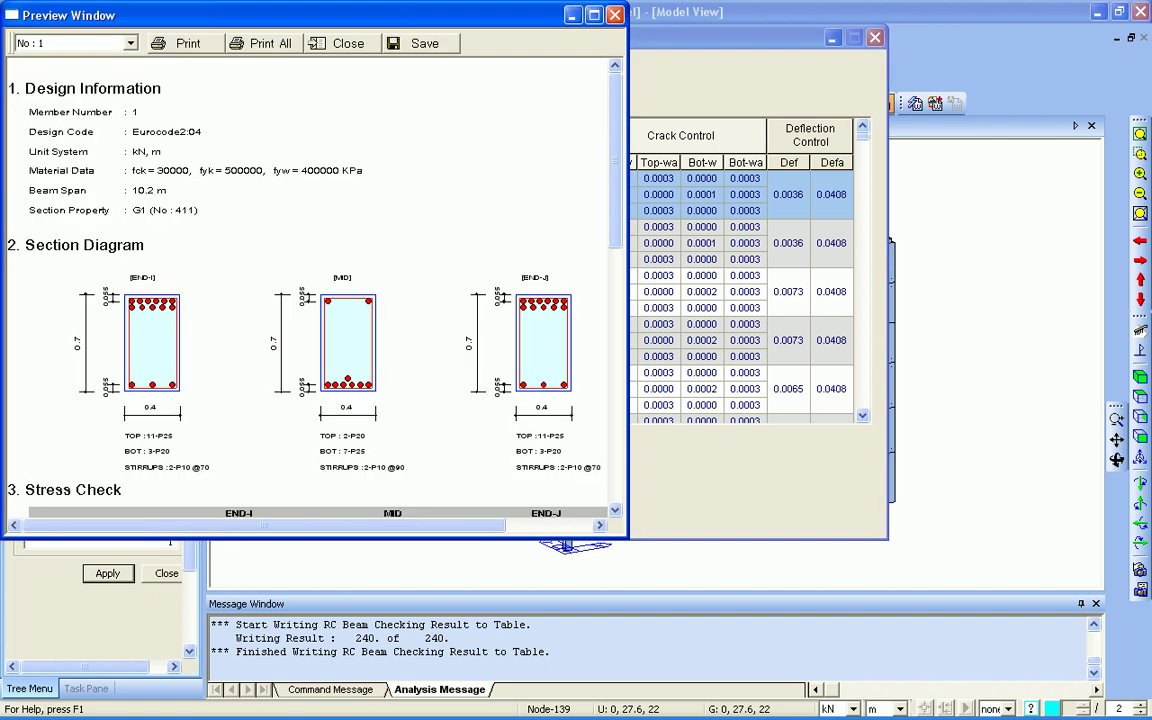
{"action": "scroll", "coordinate": [308, 290], "scroll_direction": "down", "scroll_amount": 10}
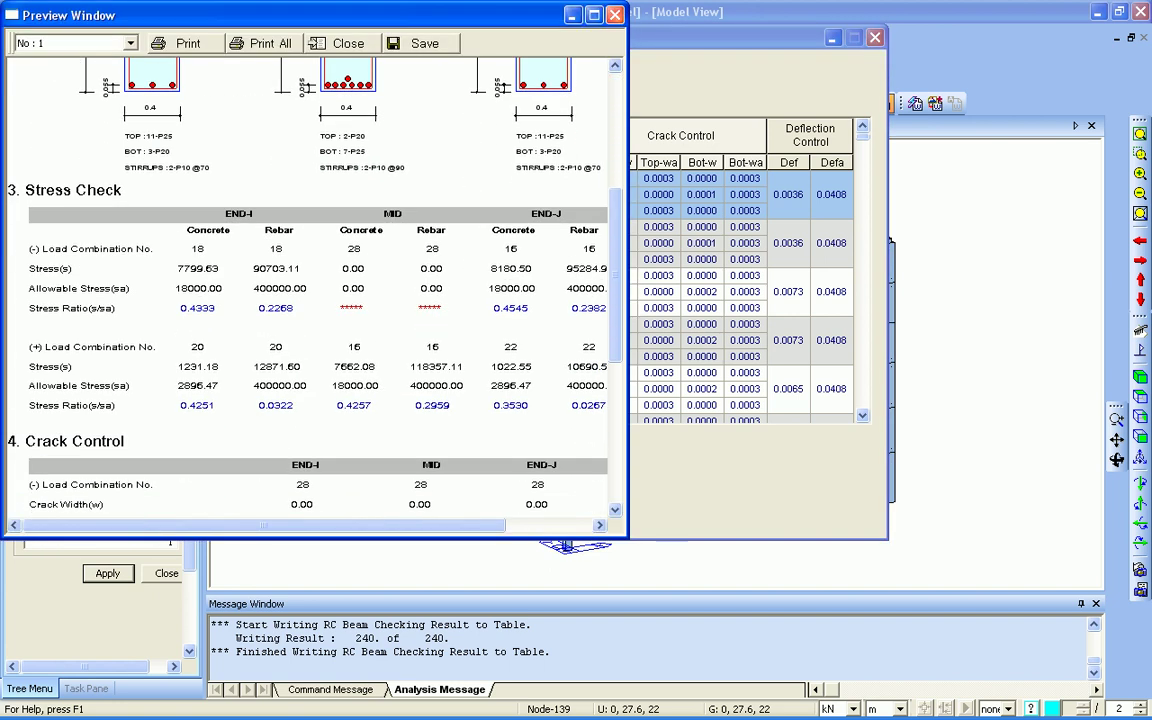
{"action": "key", "text": "Escape"}
Step: Review the detailed text report of beam 1 down to the stress limitation check, and close it without saving
{"action": "left_click", "coordinate": [124, 476]}
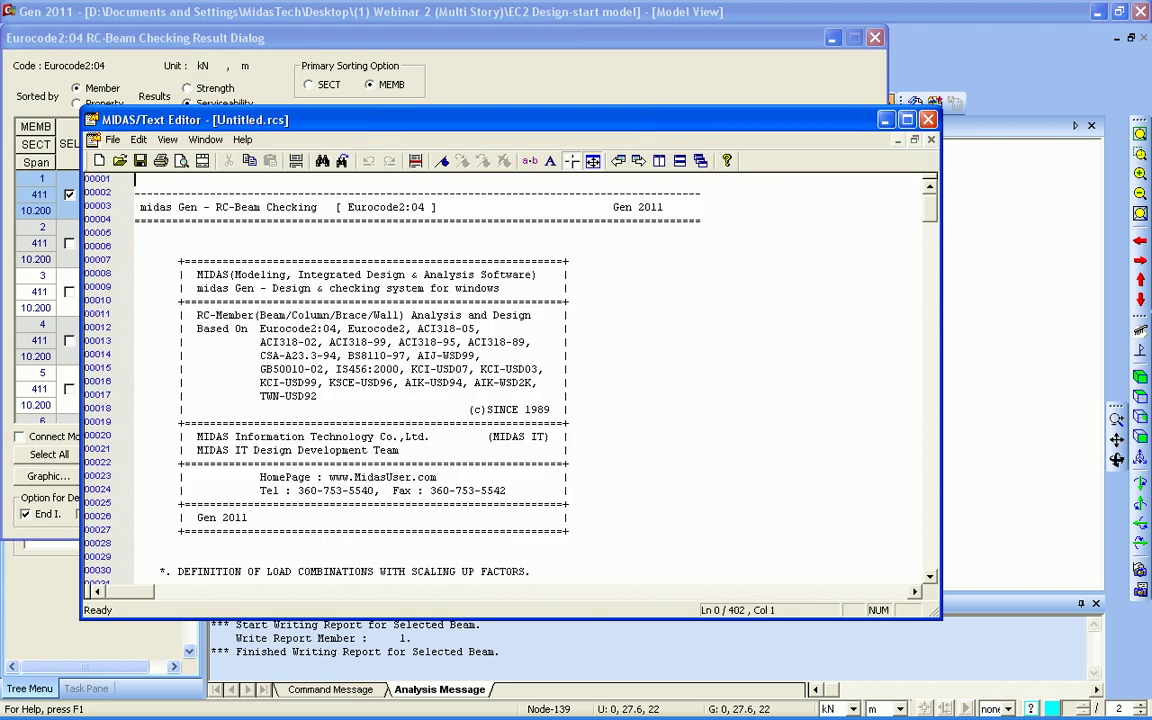
{"action": "scroll", "coordinate": [510, 380], "scroll_direction": "down", "scroll_amount": 20}
{"action": "scroll", "coordinate": [137, 234], "scroll_direction": "down", "scroll_amount": 20}
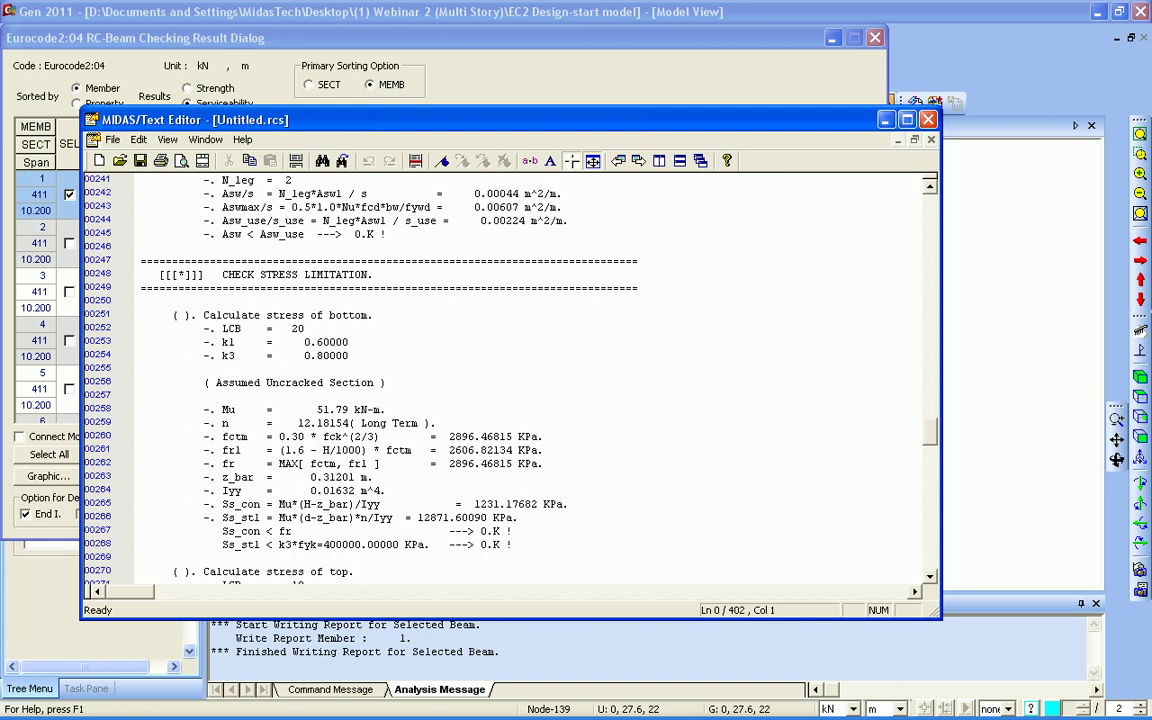
{"action": "left_click", "coordinate": [928, 119]}
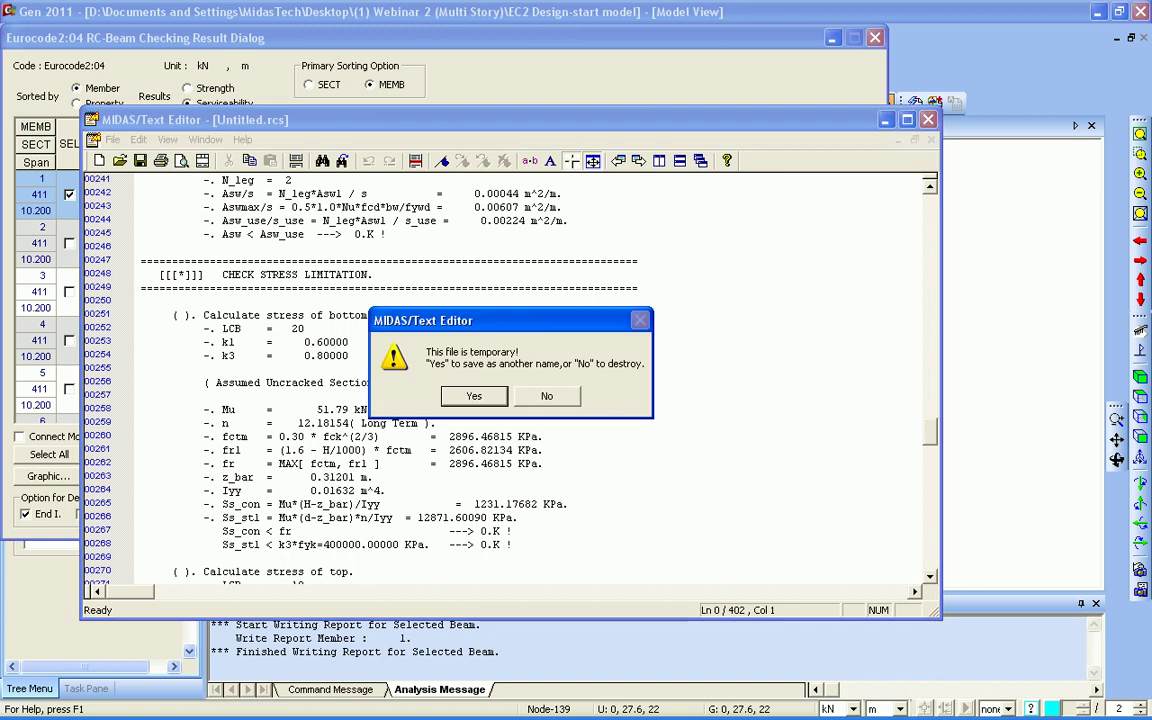
{"action": "left_click", "coordinate": [547, 396]}
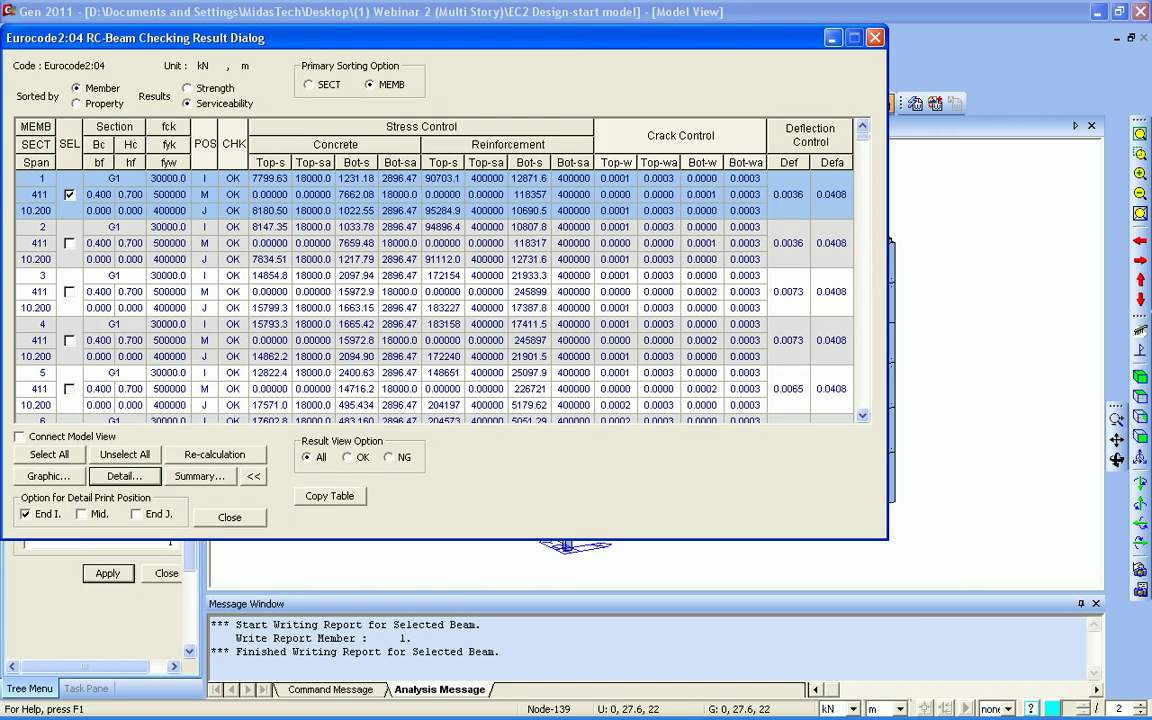
Step: Review the check summary sheet in the summary report of beam 1, and close it without saving
{"action": "left_click", "coordinate": [200, 476]}
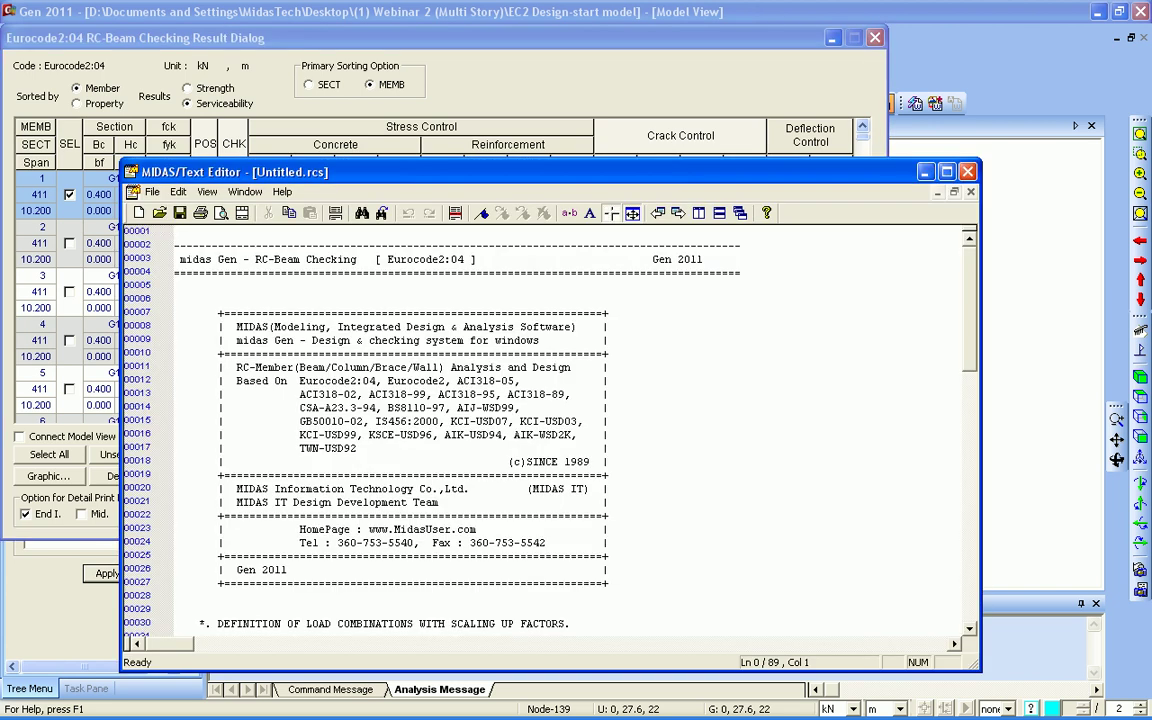
{"action": "scroll", "coordinate": [545, 432], "scroll_direction": "down", "scroll_amount": 3}
{"action": "scroll", "coordinate": [545, 432], "scroll_direction": "down", "scroll_amount": 17}
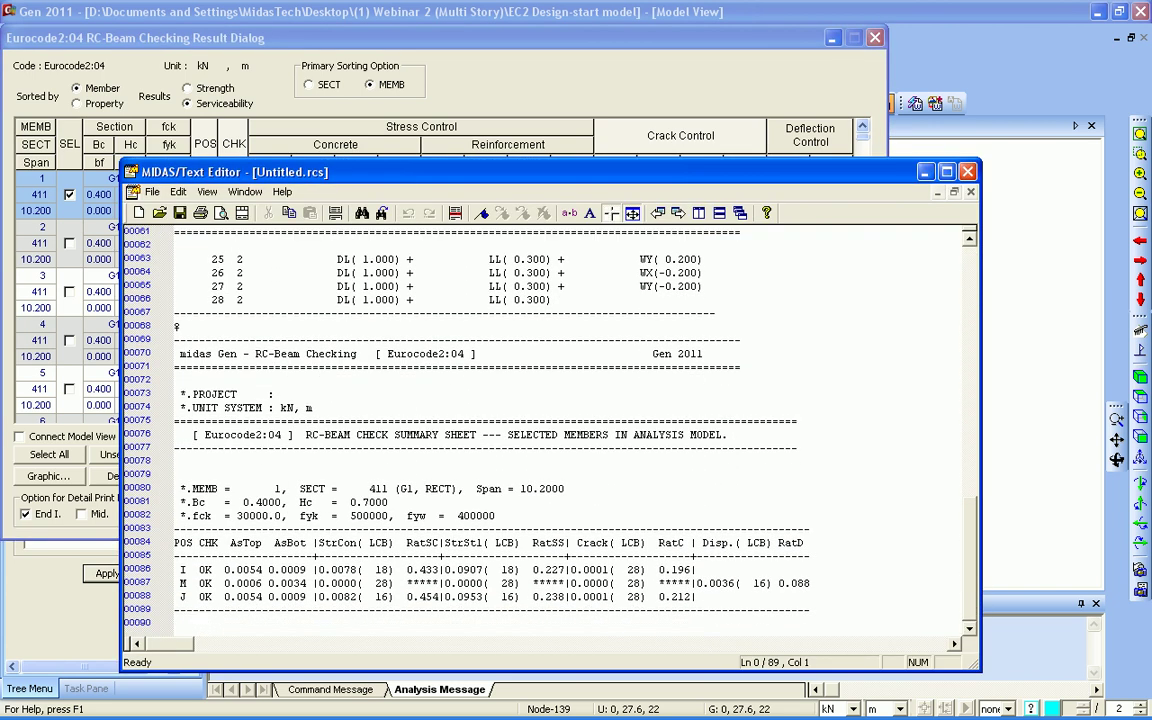
{"action": "left_click", "coordinate": [967, 172]}
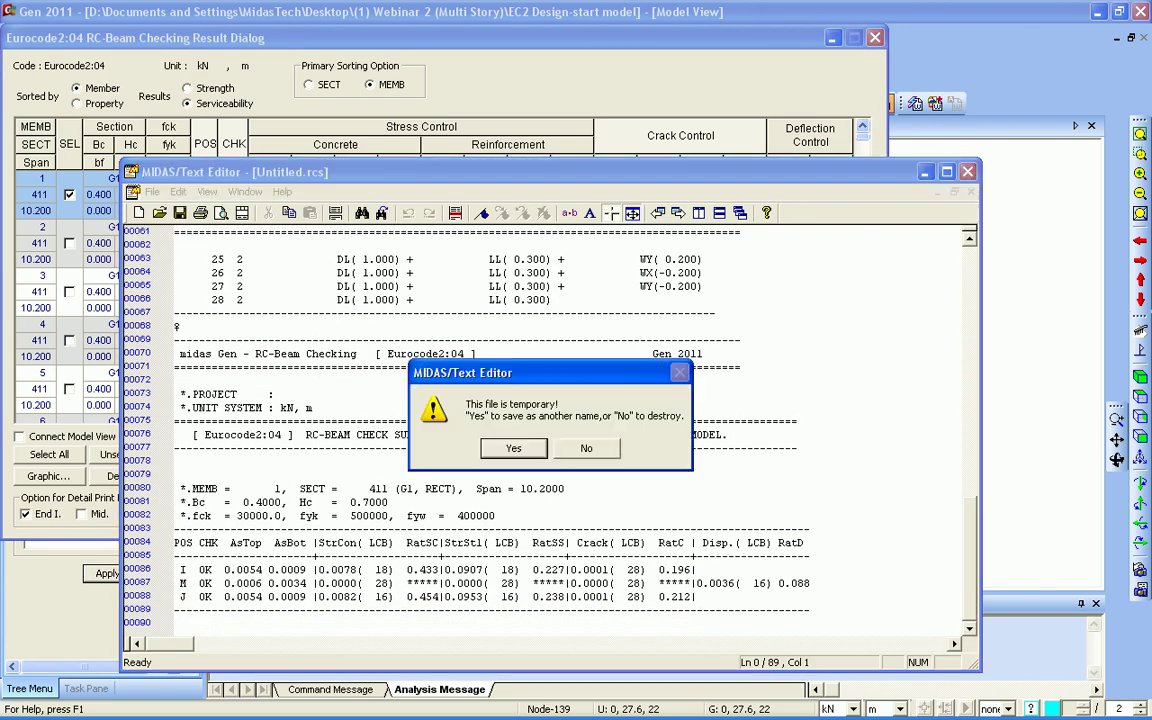
{"action": "left_click", "coordinate": [586, 448]}
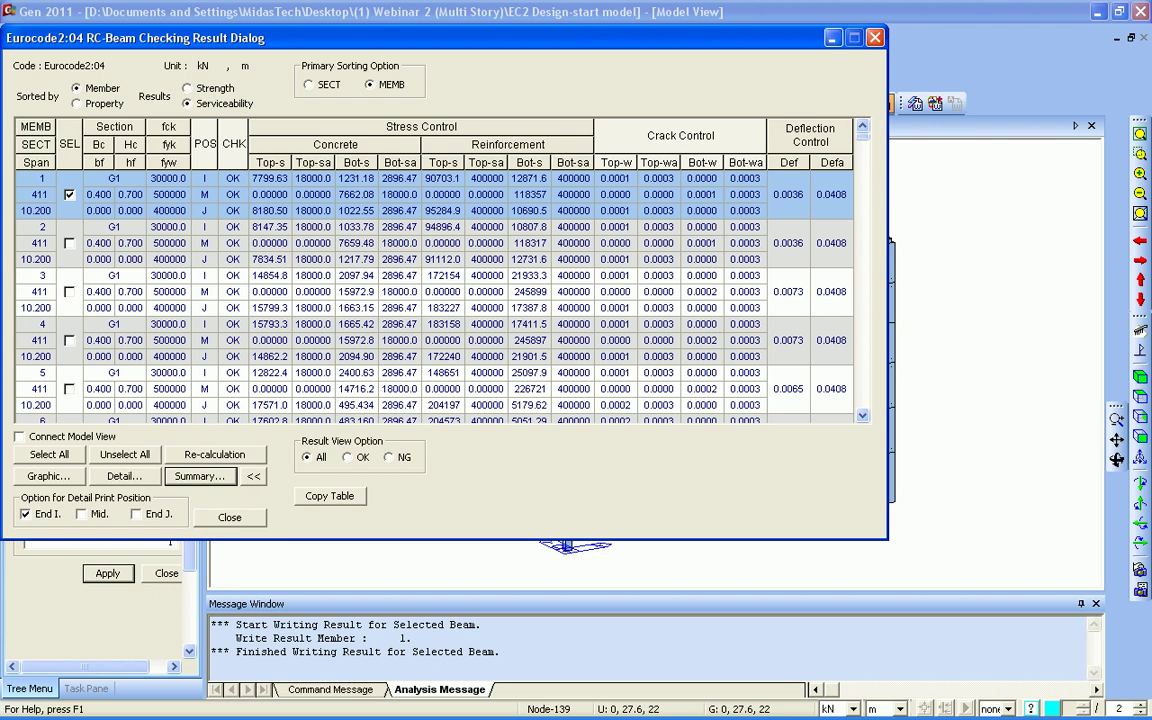
Step: Switch to the PowerPoint slide show and advance through the slab design overview to the applied code, materials and loads
{"action": "key", "text": "alt+Tab"}
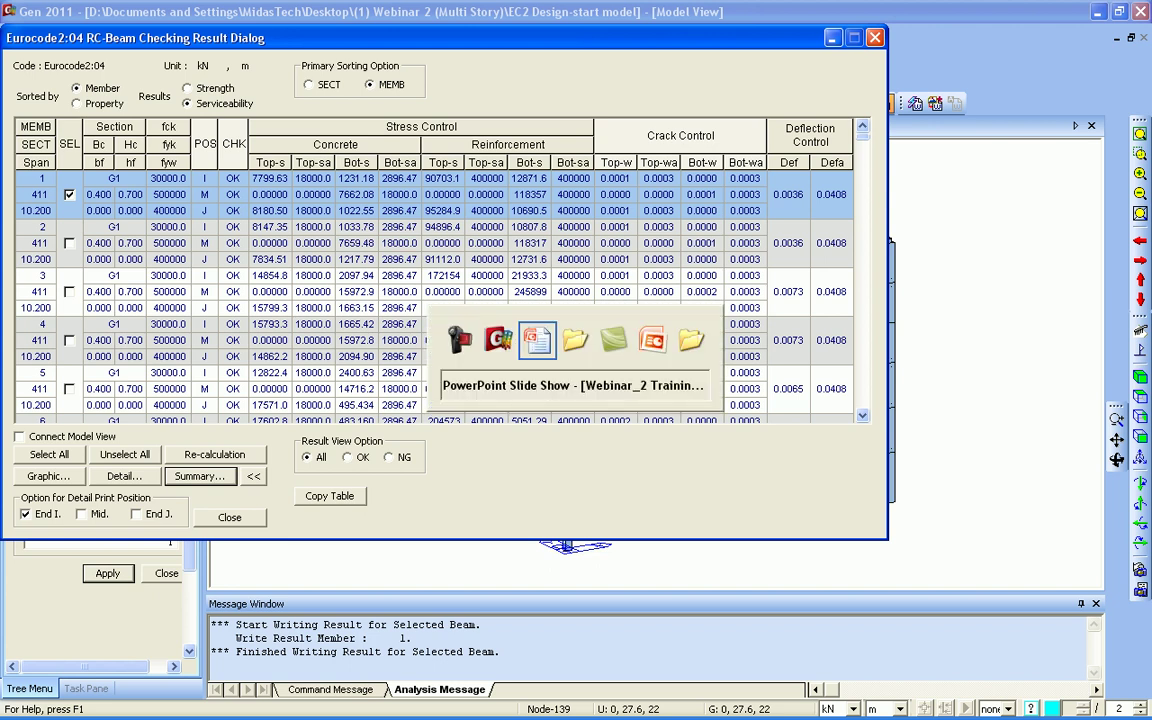
{"action": "key", "text": "Left"}
{"action": "key", "text": "Right"}
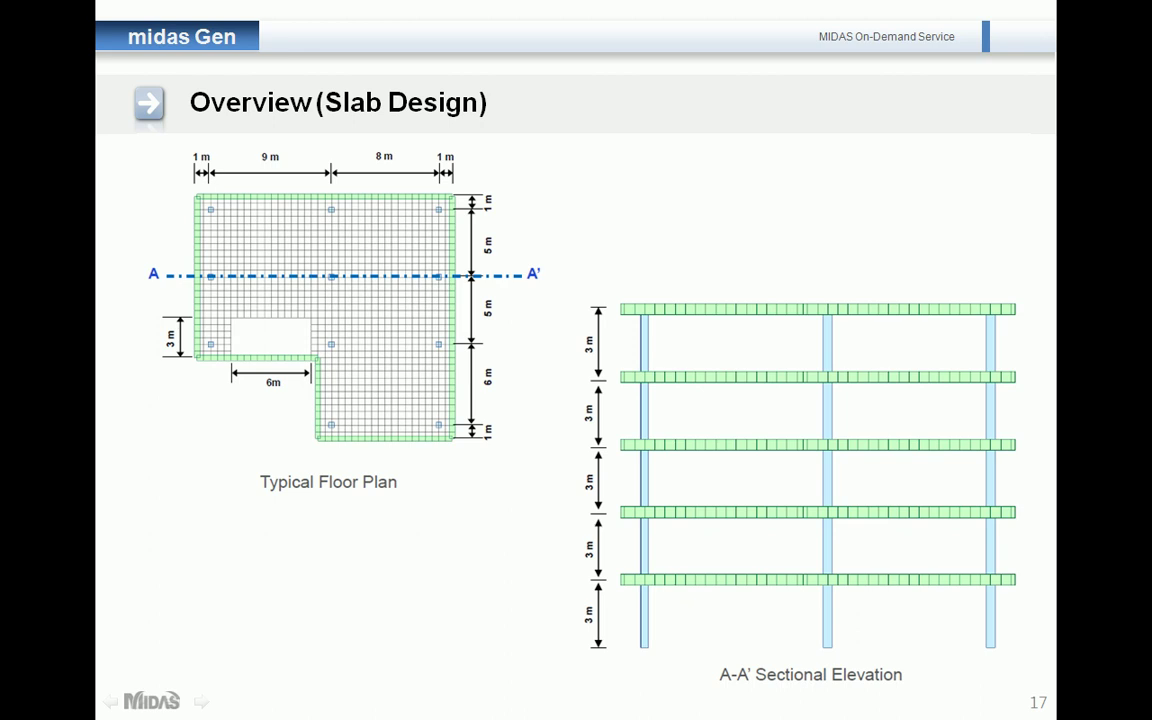
{"action": "key", "text": "Right"}
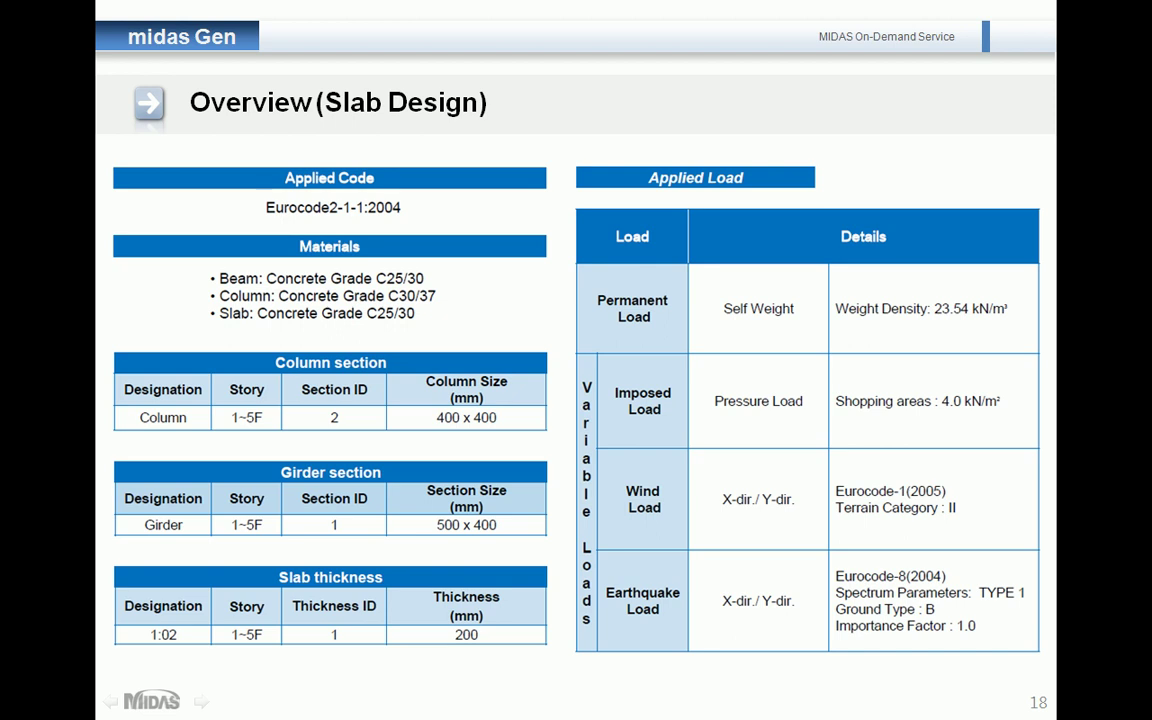
Step: Switch back to midas Gen, close the RC-beam checking results and open the flat slab_CSA.mgb model from its folder
{"action": "key", "text": "alt+Tab"}
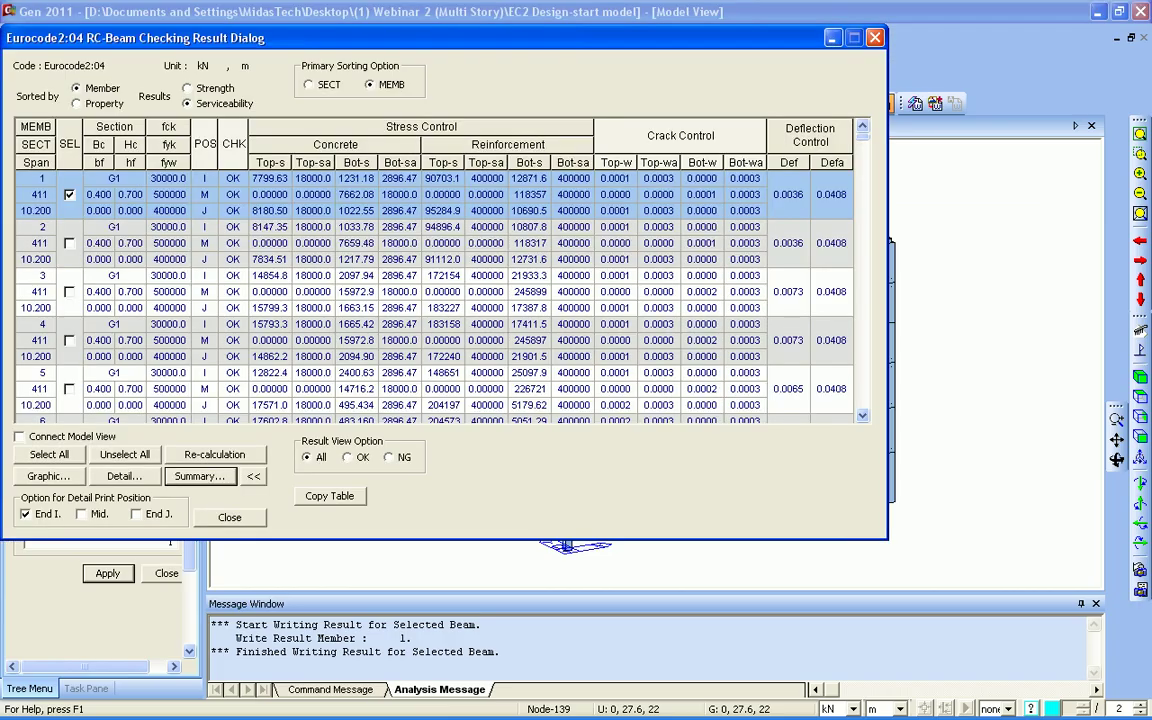
{"action": "left_click", "coordinate": [875, 38]}
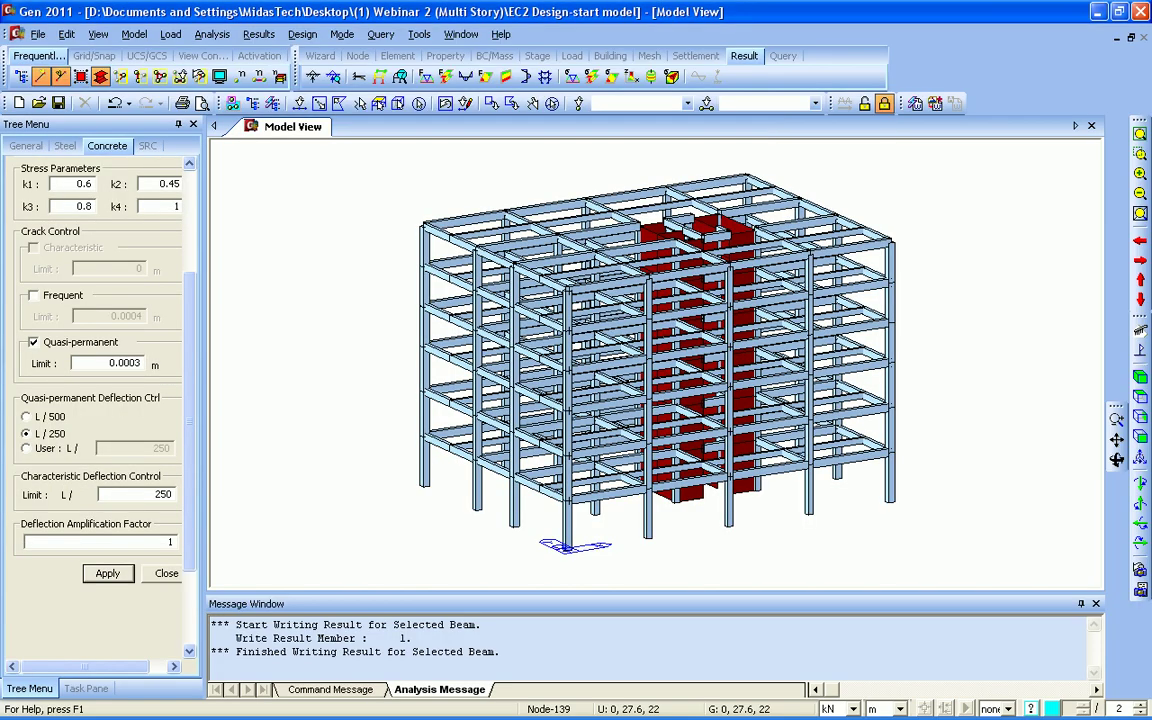
{"action": "key", "text": "alt+Tab"}
{"action": "key", "text": "Tab"}
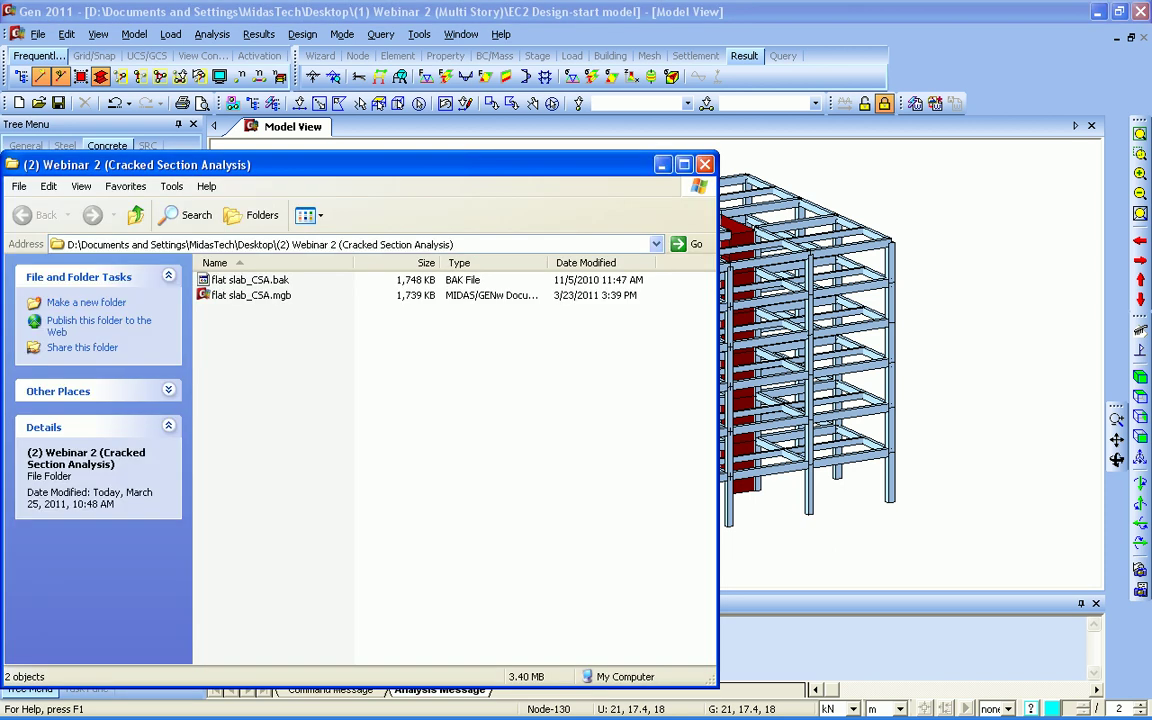
{"action": "left_click_drag", "start_coordinate": [251, 295], "coordinate": [898, 322]}
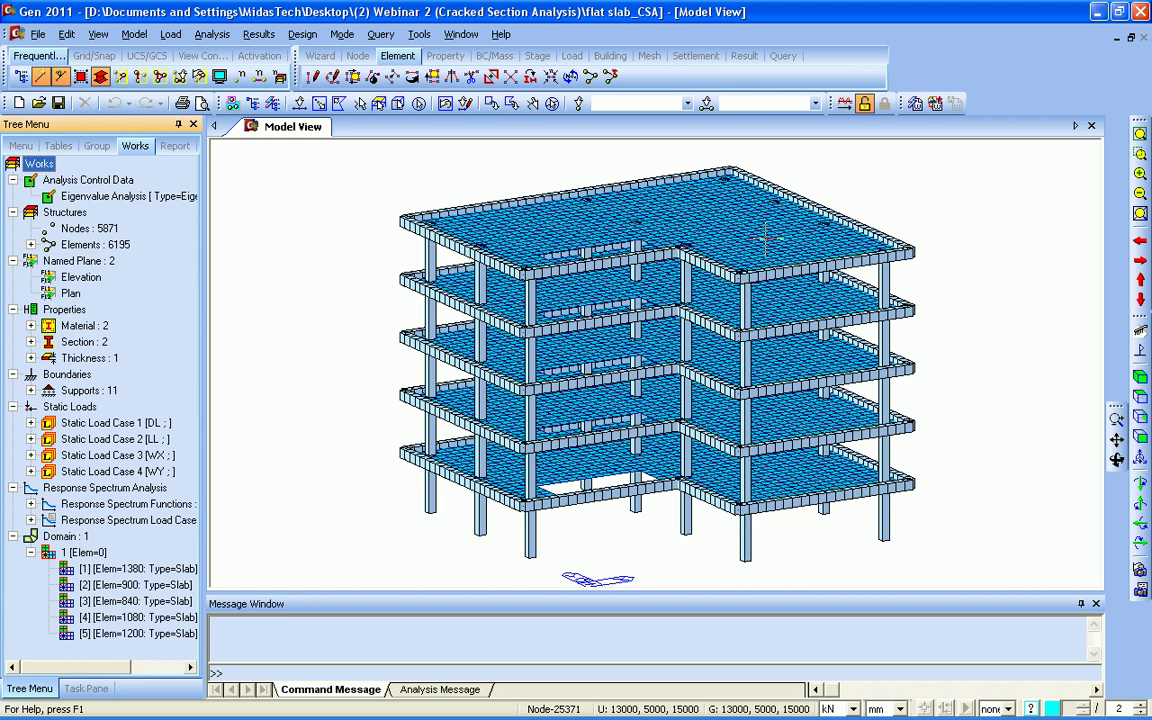
{"action": "mouse_move", "coordinate": [765, 231]}
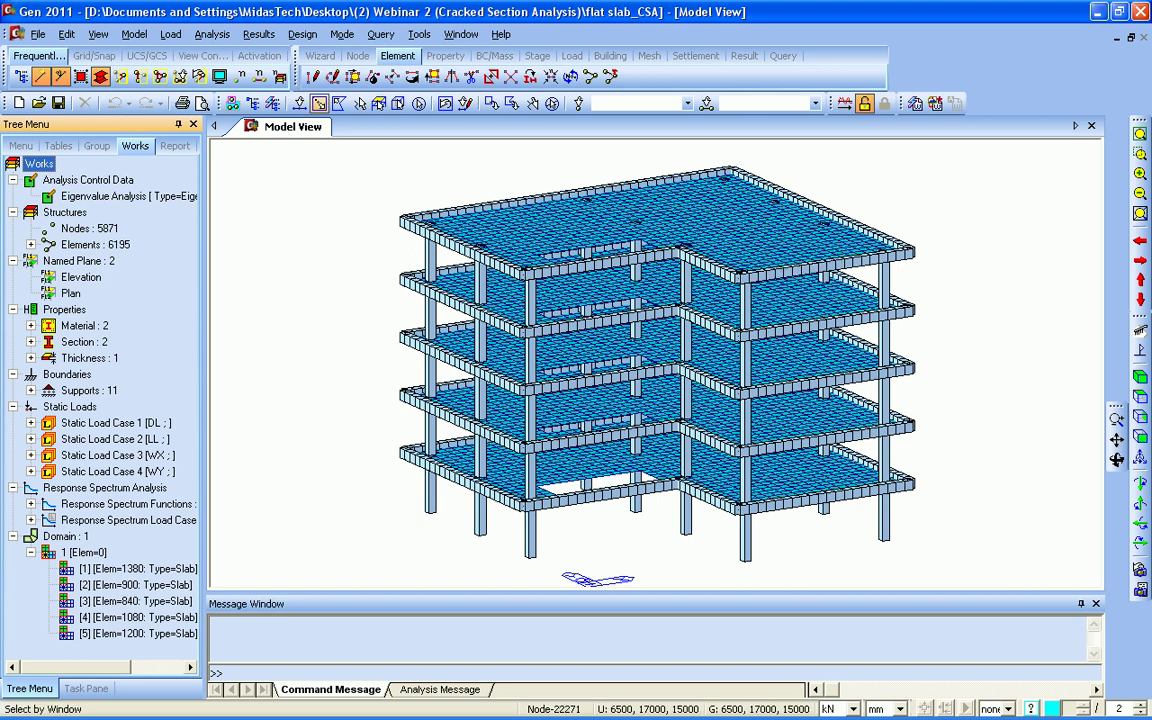
Step: Auto-generate the concrete design load combinations to Eurocode2:04, look through the list, and run the analysis
{"action": "left_click", "coordinate": [258, 34]}
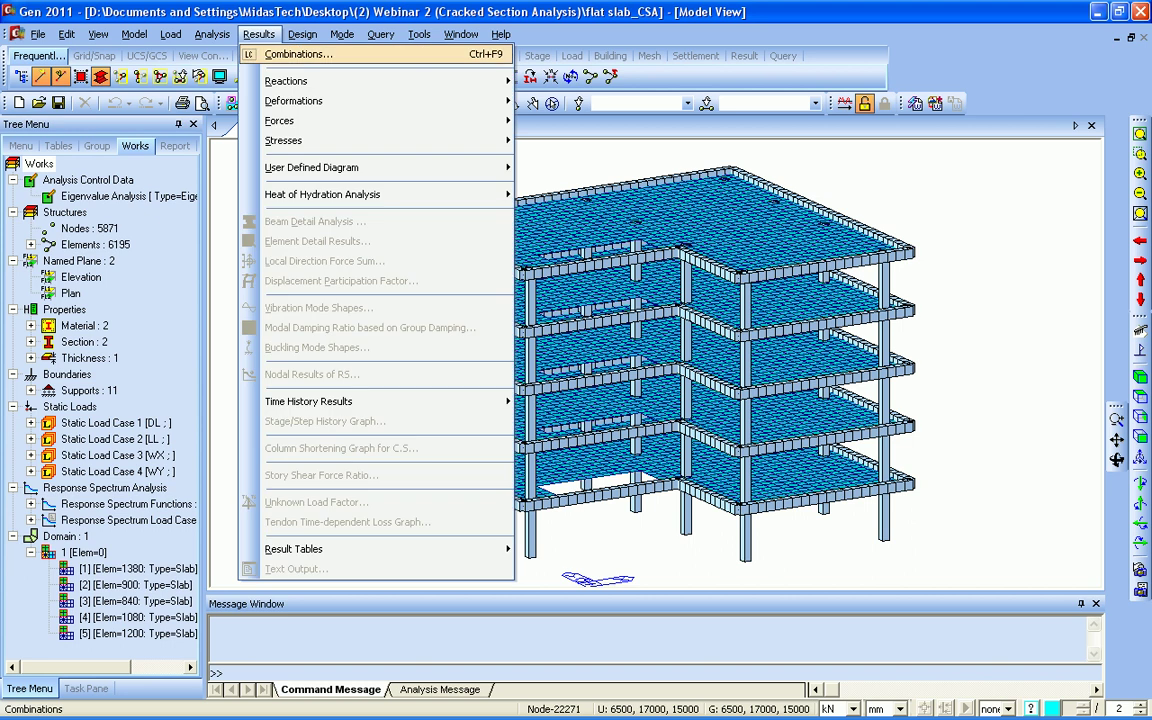
{"action": "left_click", "coordinate": [298, 54]}
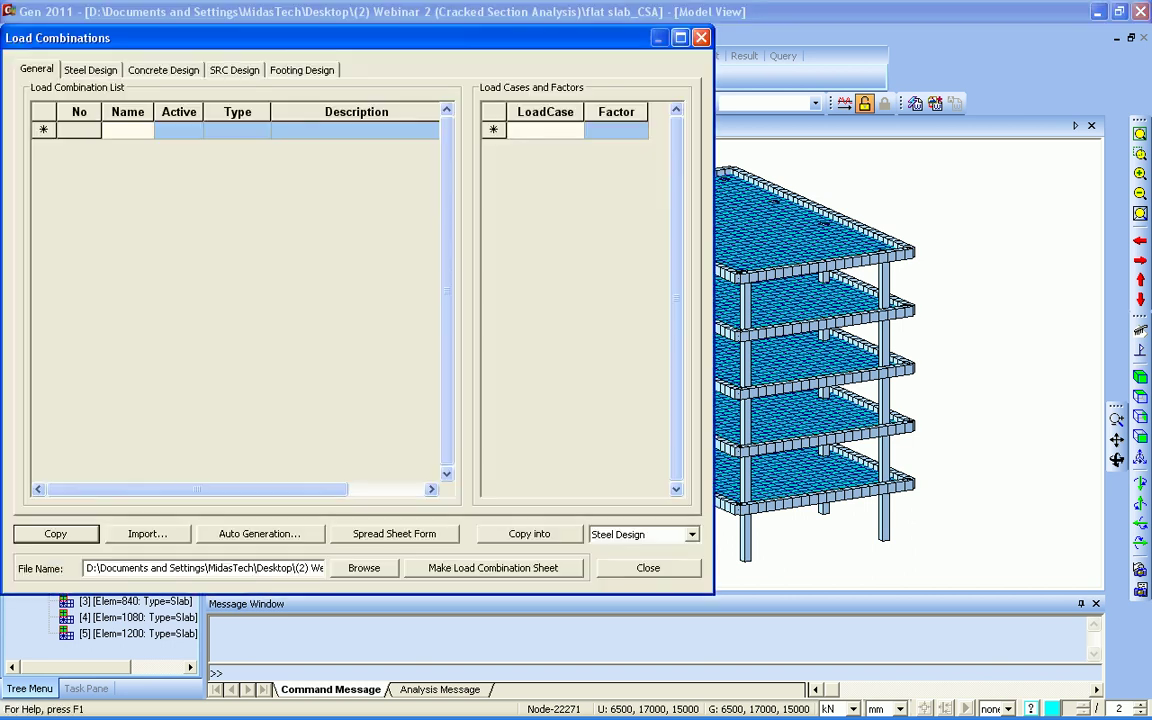
{"action": "left_click", "coordinate": [163, 70]}
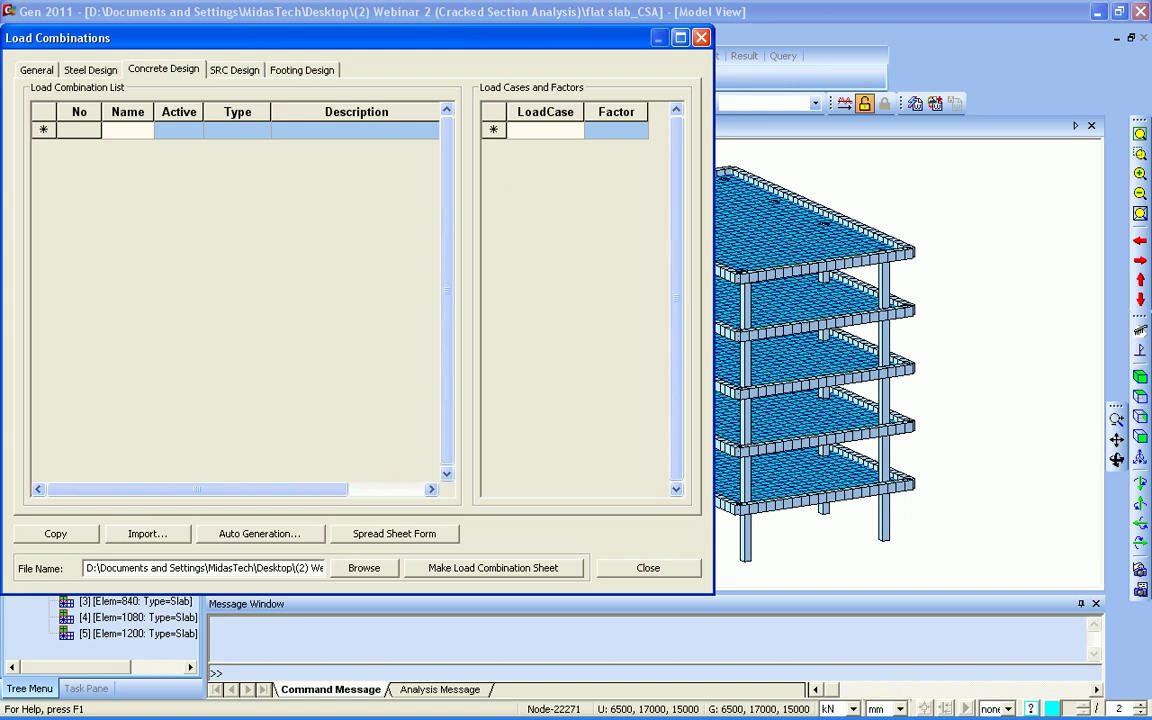
{"action": "left_click", "coordinate": [259, 533]}
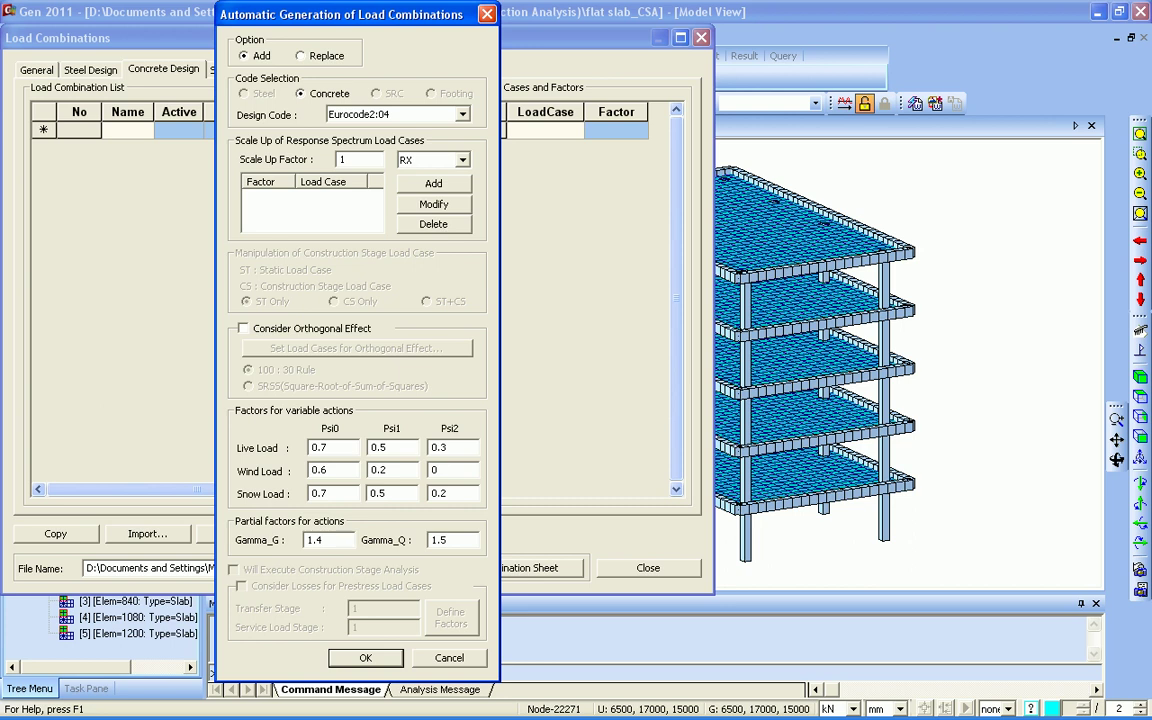
{"action": "left_click", "coordinate": [462, 115]}
{"action": "left_click", "coordinate": [462, 115]}
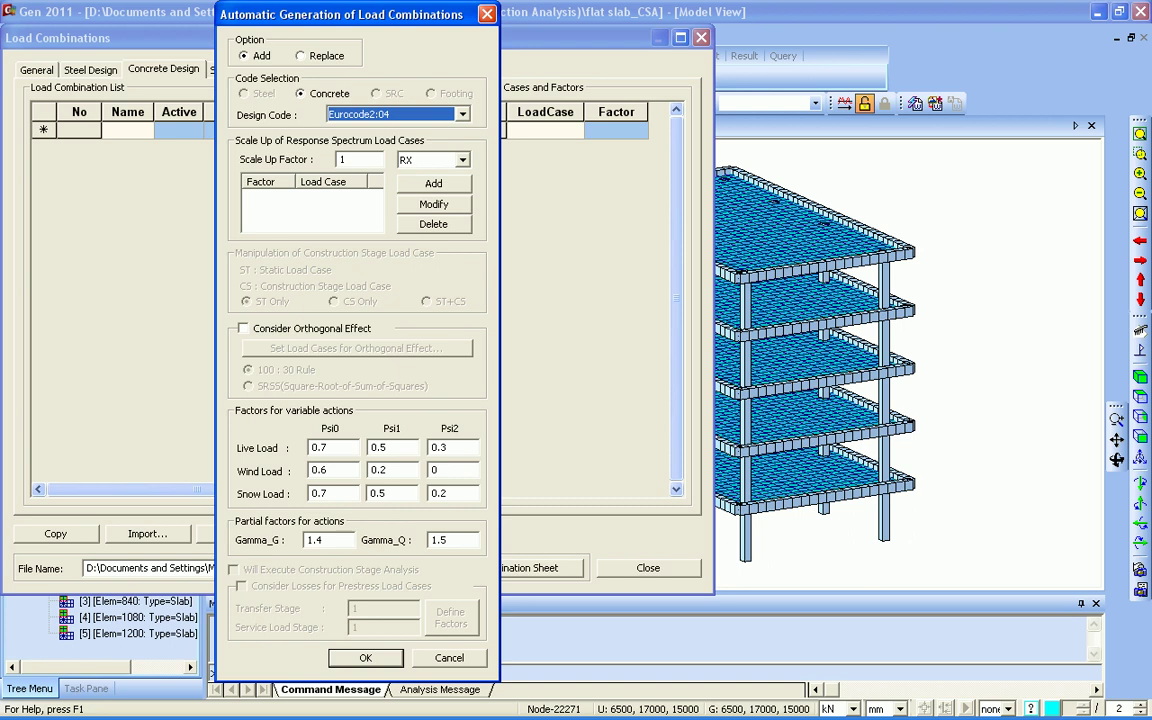
{"action": "key", "text": "Return"}
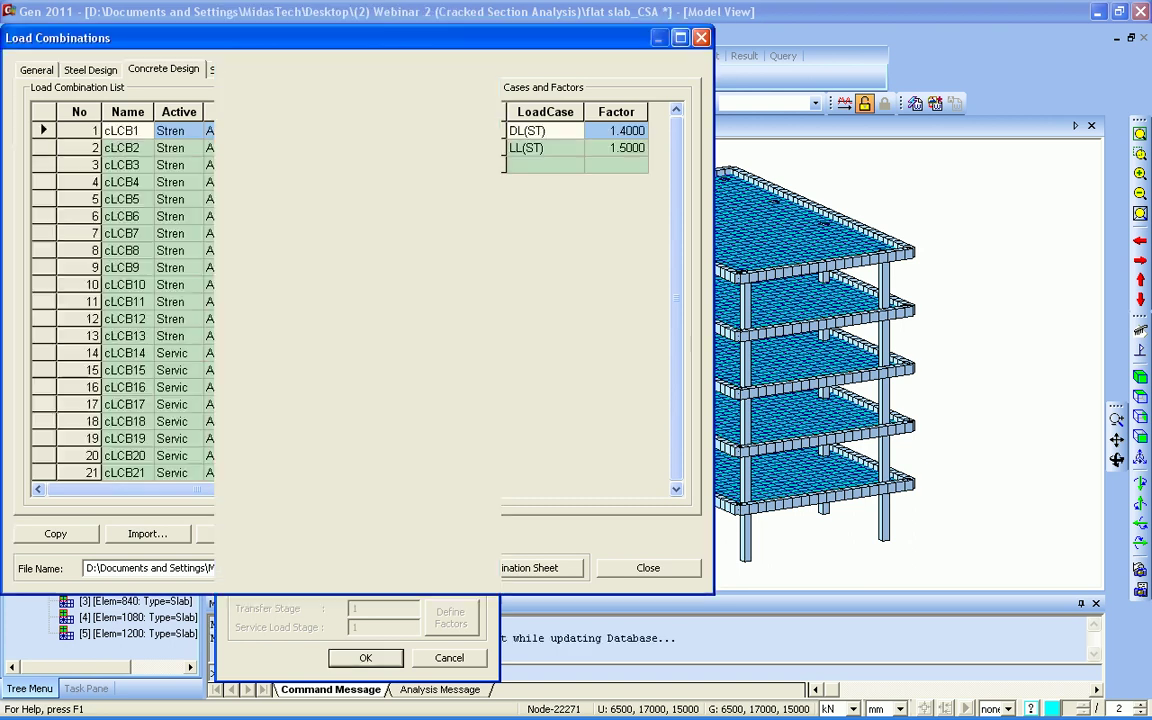
{"action": "left_click_drag", "start_coordinate": [447, 242], "coordinate": [447, 344]}
{"action": "left_click_drag", "start_coordinate": [447, 342], "coordinate": [447, 242]}
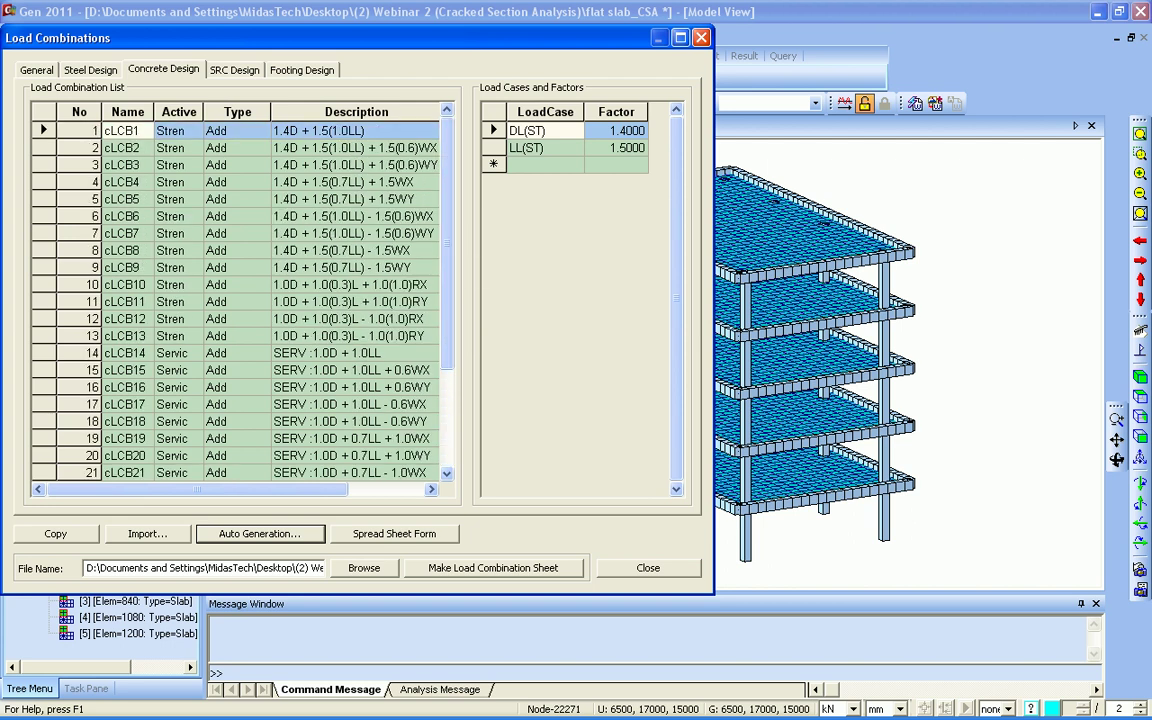
{"action": "left_click", "coordinate": [648, 568]}
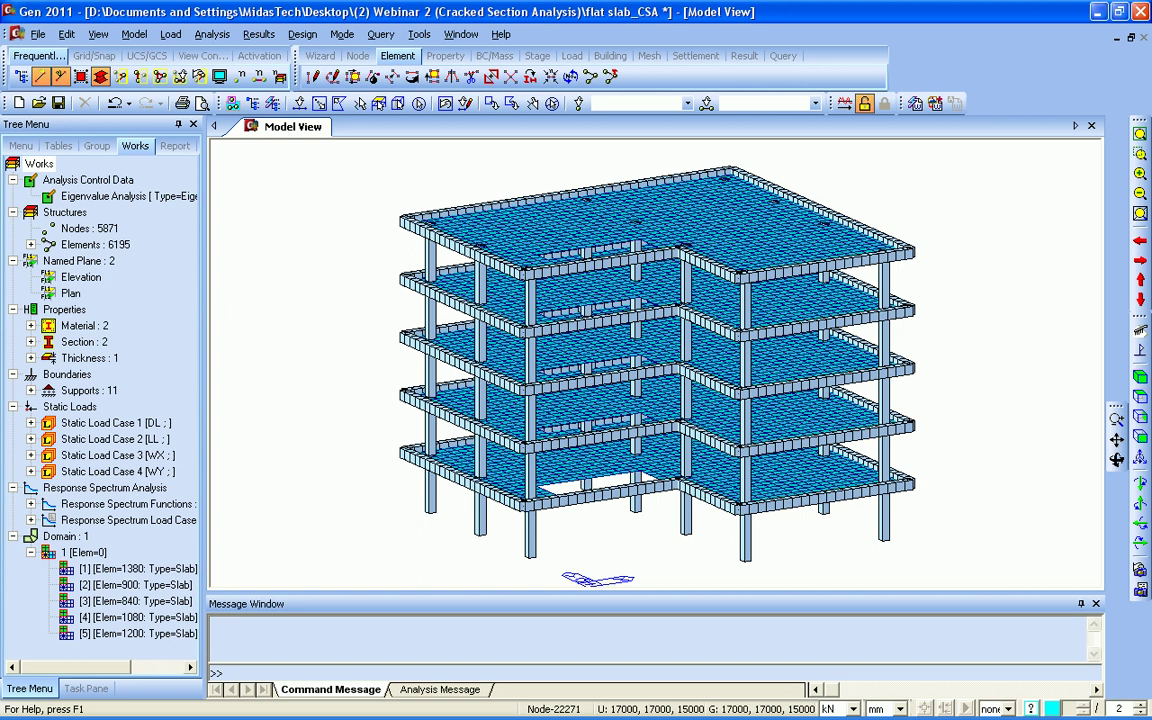
{"action": "left_click", "coordinate": [845, 103]}
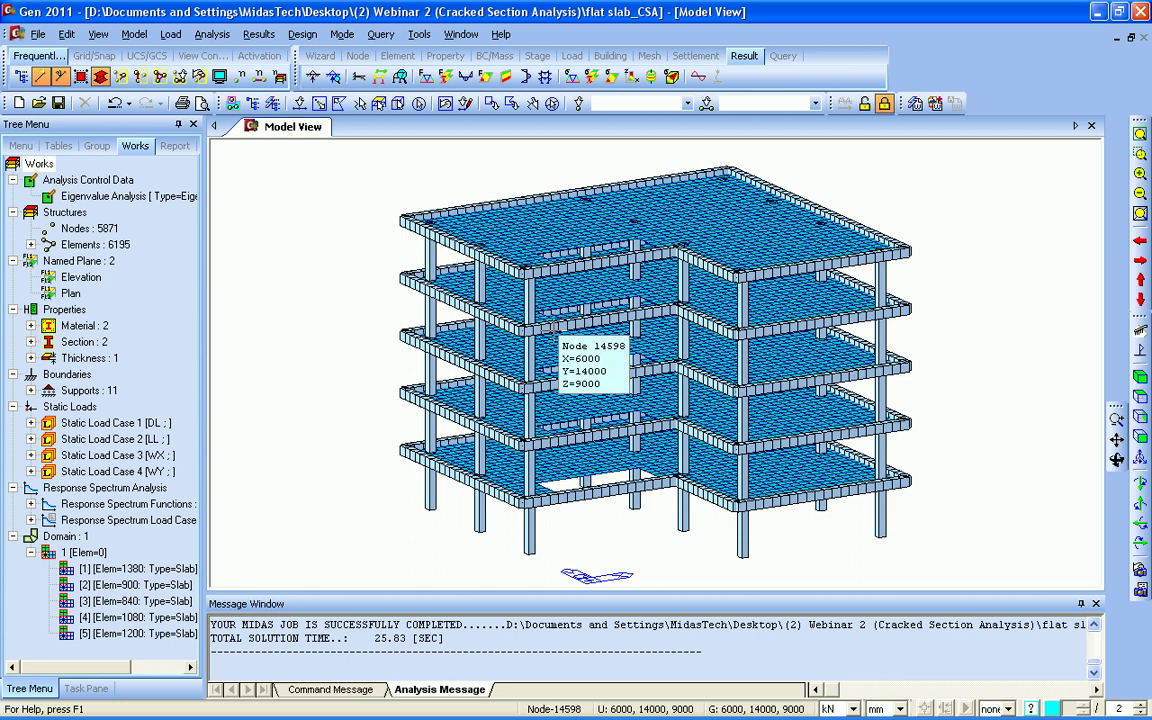
Step: Accept the serviceability load combination types for meshed slab design, with cLCB28 as quasi-permanent and cLCB23 to cLCB27 as frequent
{"action": "left_click", "coordinate": [302, 34]}
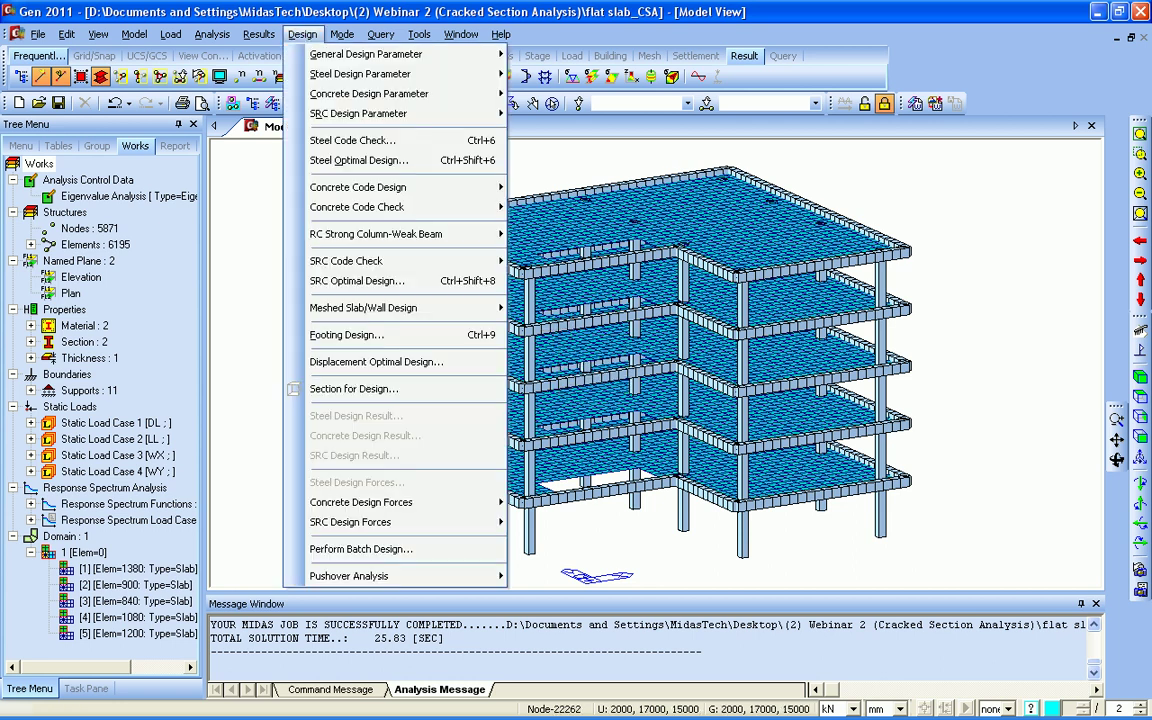
{"action": "mouse_move", "coordinate": [380, 260]}
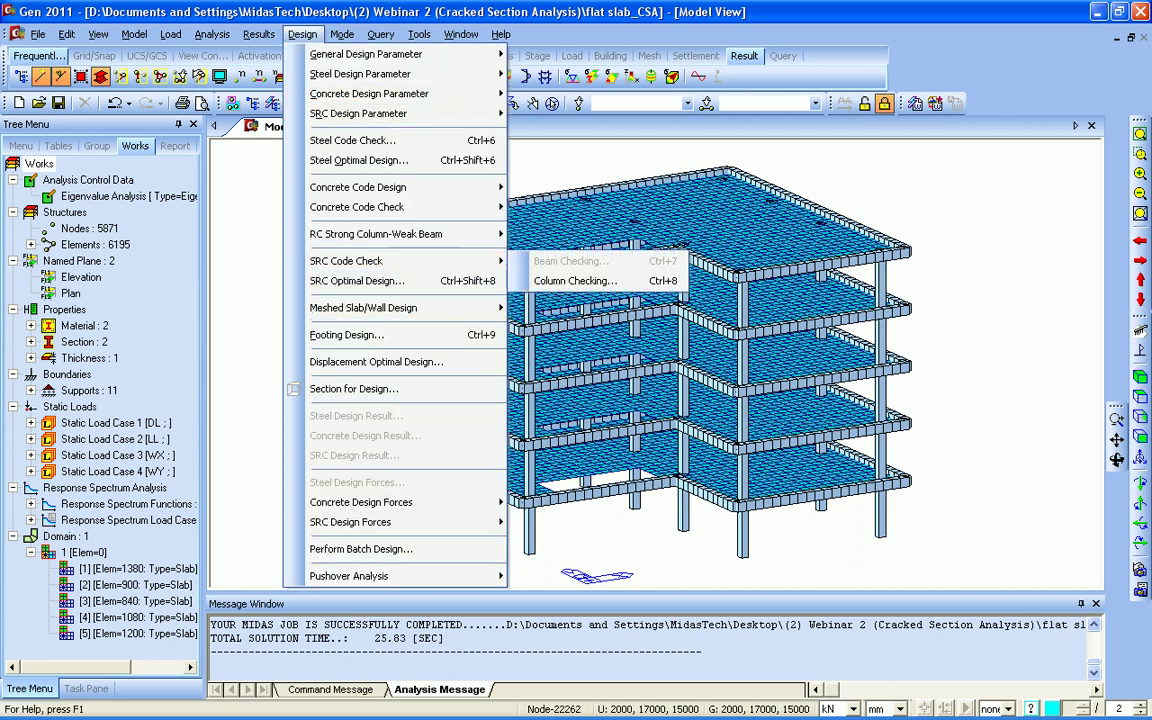
{"action": "mouse_move", "coordinate": [380, 307]}
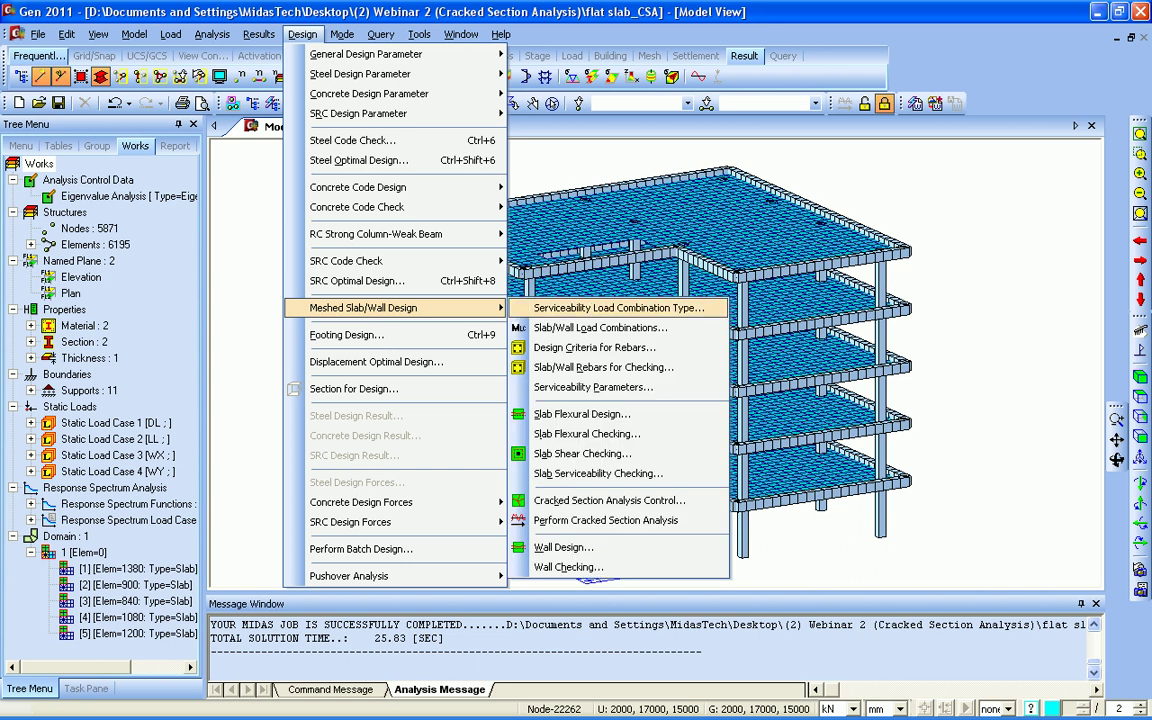
{"action": "left_click", "coordinate": [610, 307]}
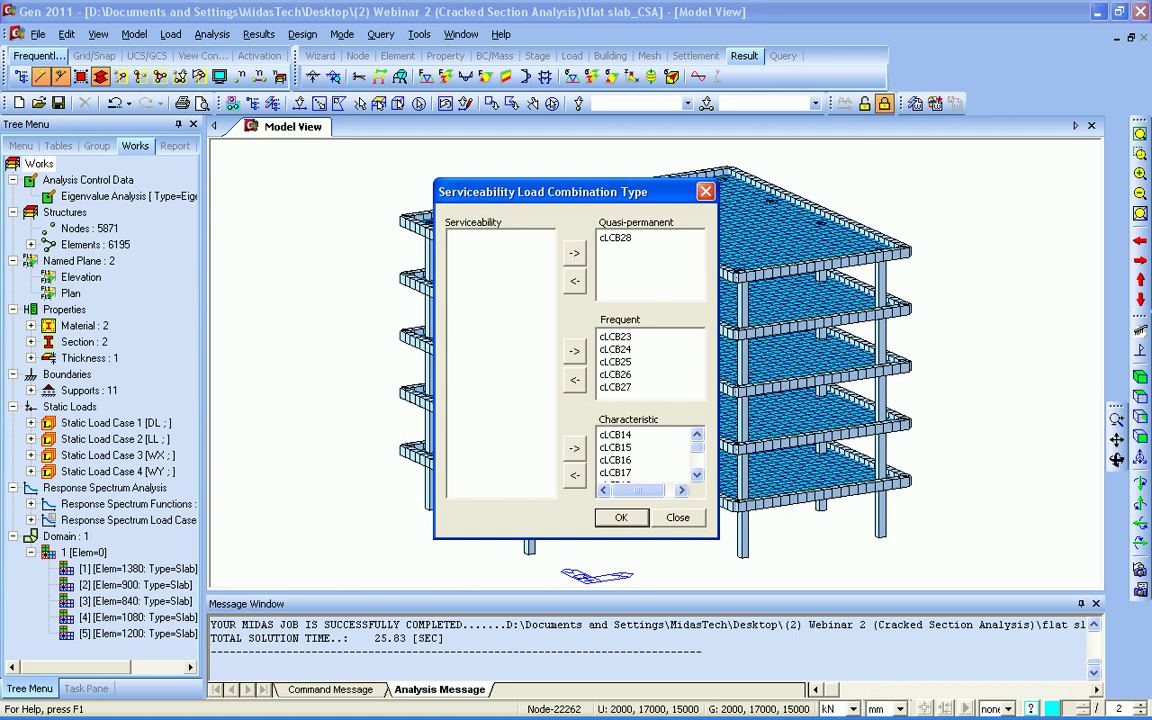
{"action": "left_click", "coordinate": [621, 517]}
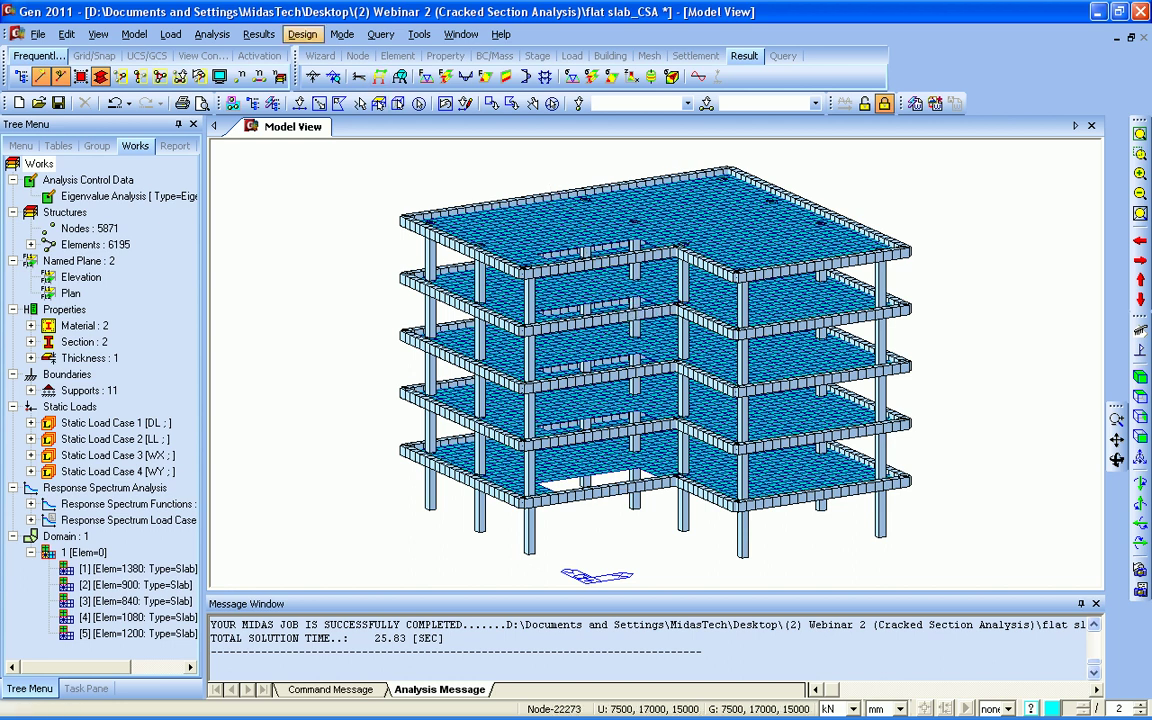
Step: Accept the meshed slab/wall load combinations with all strength, serviceability and cracked deflection combinations included
{"action": "left_click", "coordinate": [302, 34]}
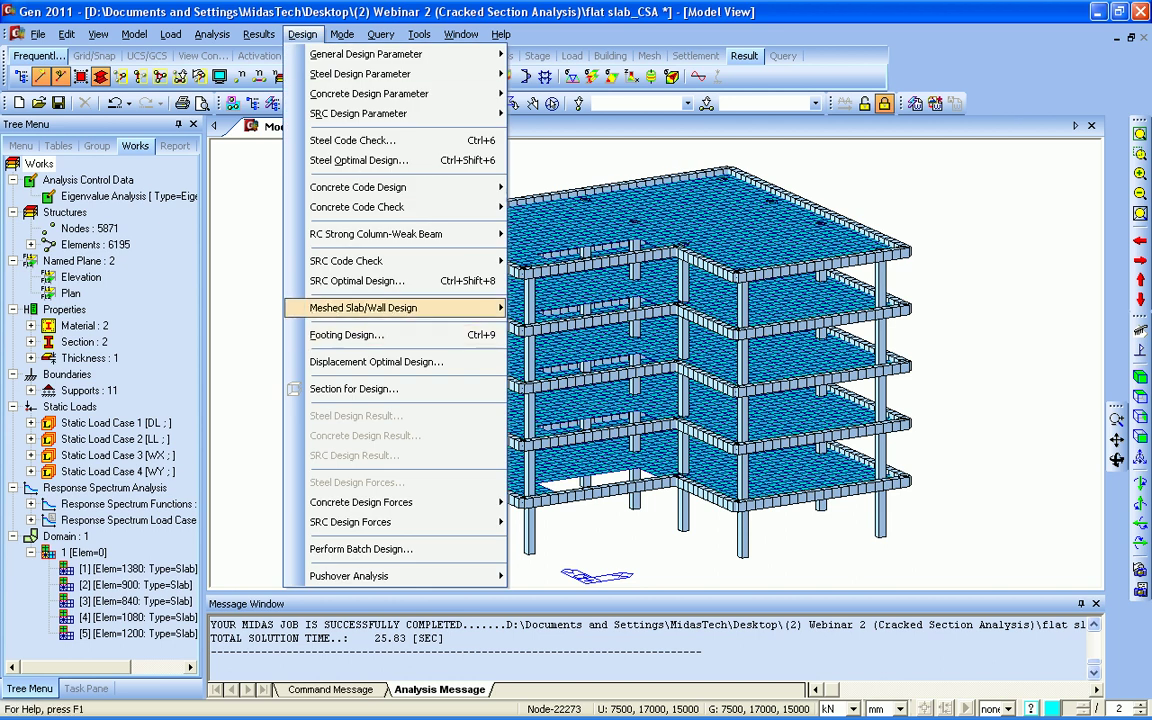
{"action": "mouse_move", "coordinate": [400, 308]}
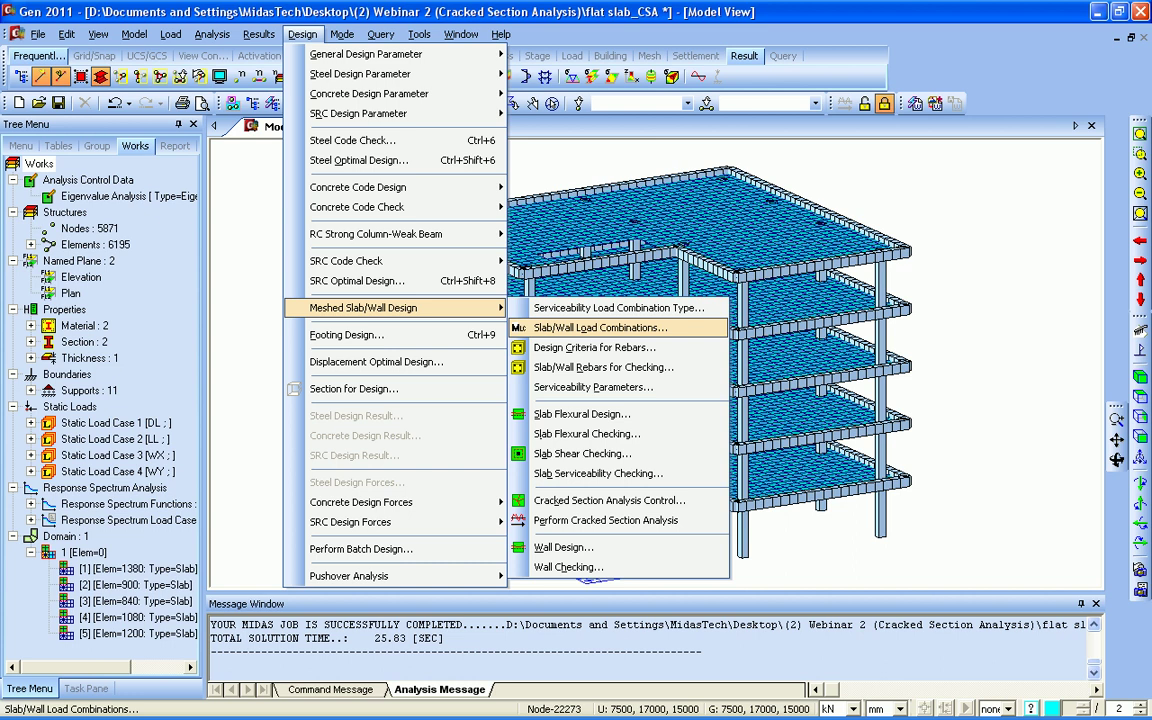
{"action": "left_click", "coordinate": [600, 327]}
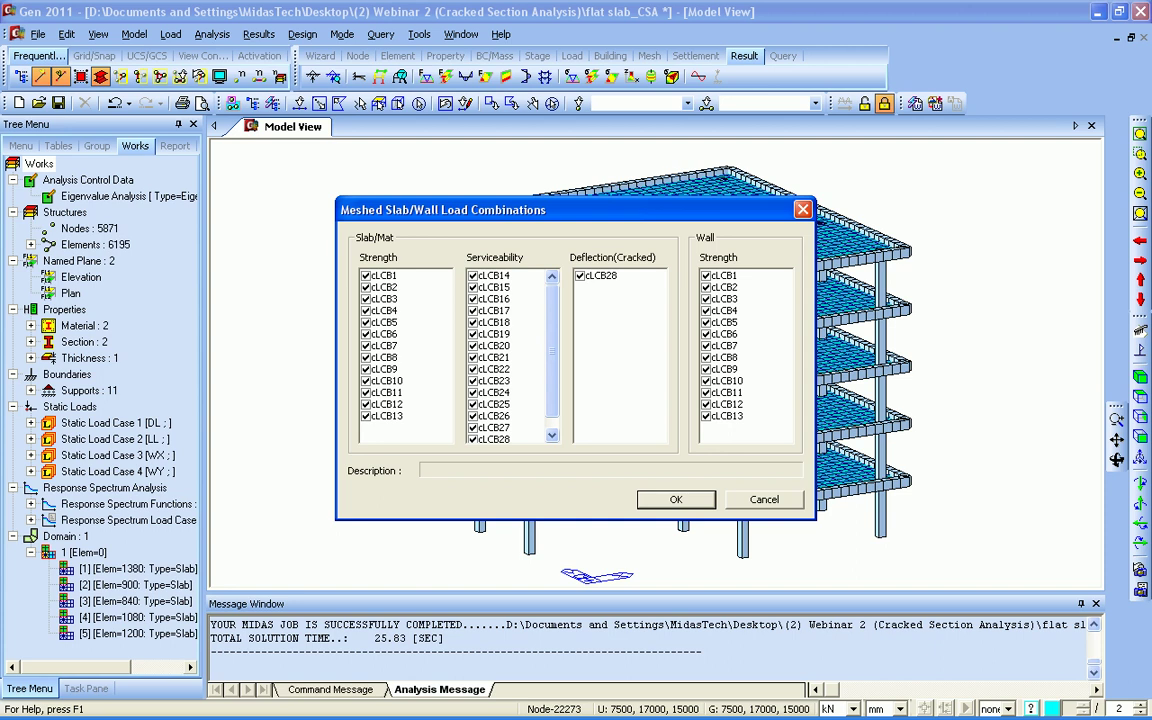
{"action": "left_click", "coordinate": [676, 499]}
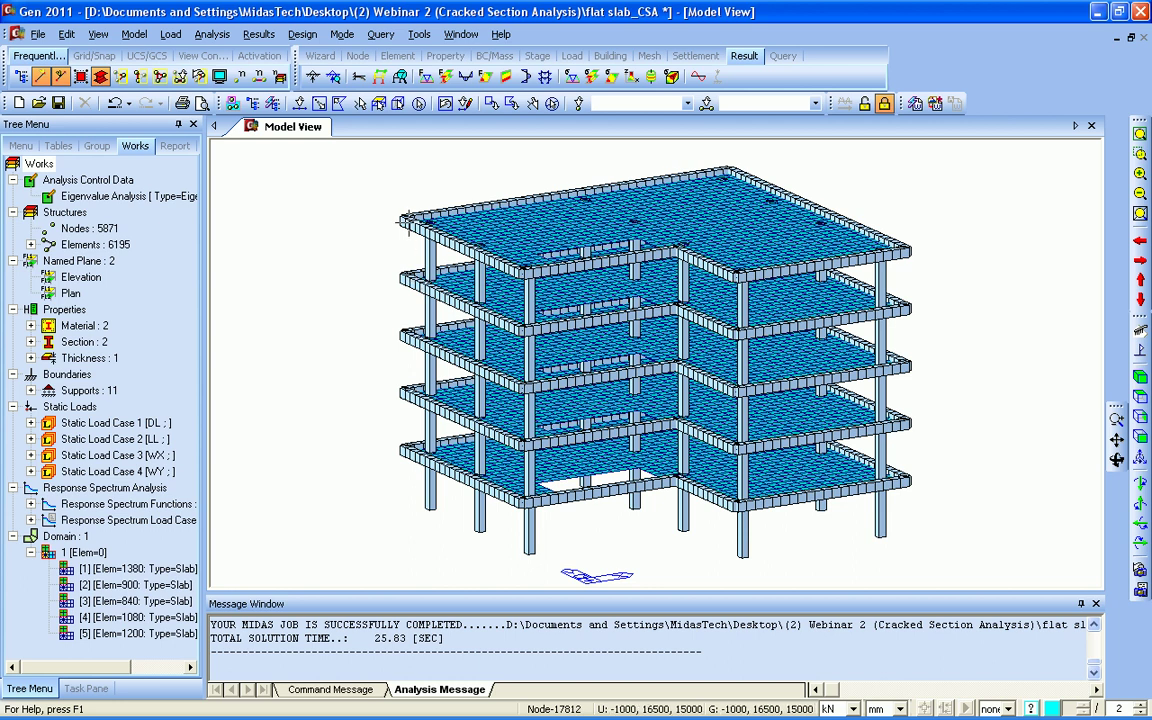
Step: Review and apply the slab serviceability parameters: exposure class XD1, quasi-permanent crack limit 0.3 mm and deflection control L/250
{"action": "left_click", "coordinate": [302, 34]}
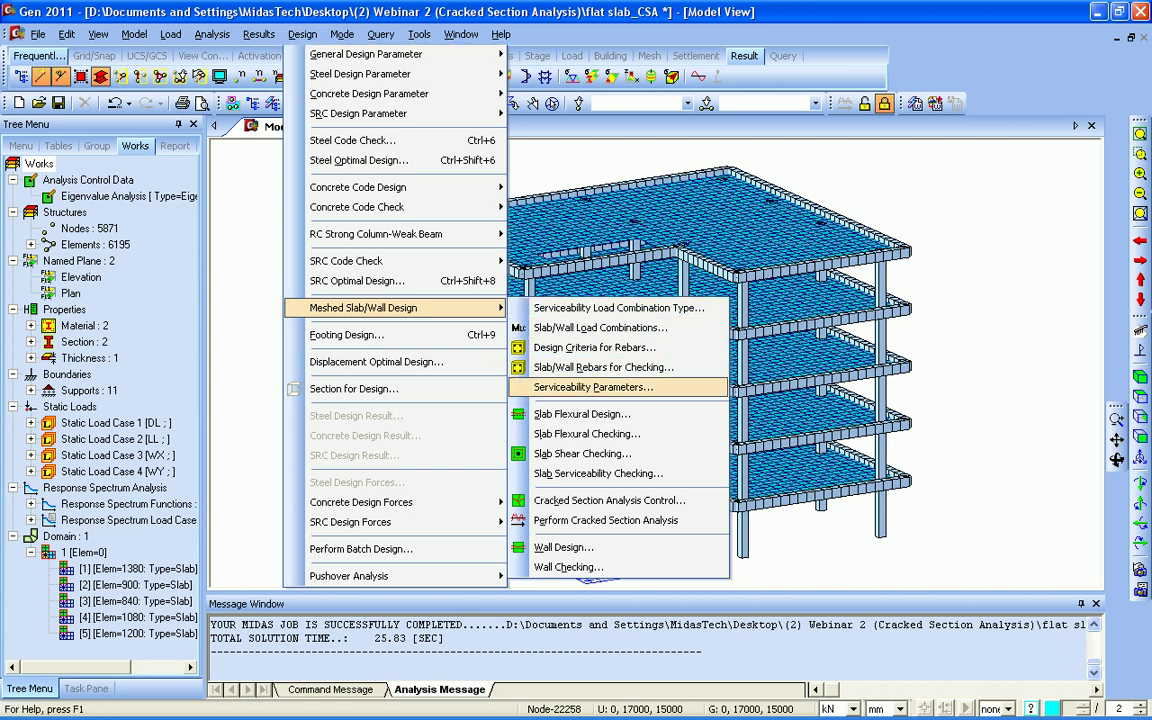
{"action": "left_click", "coordinate": [593, 387]}
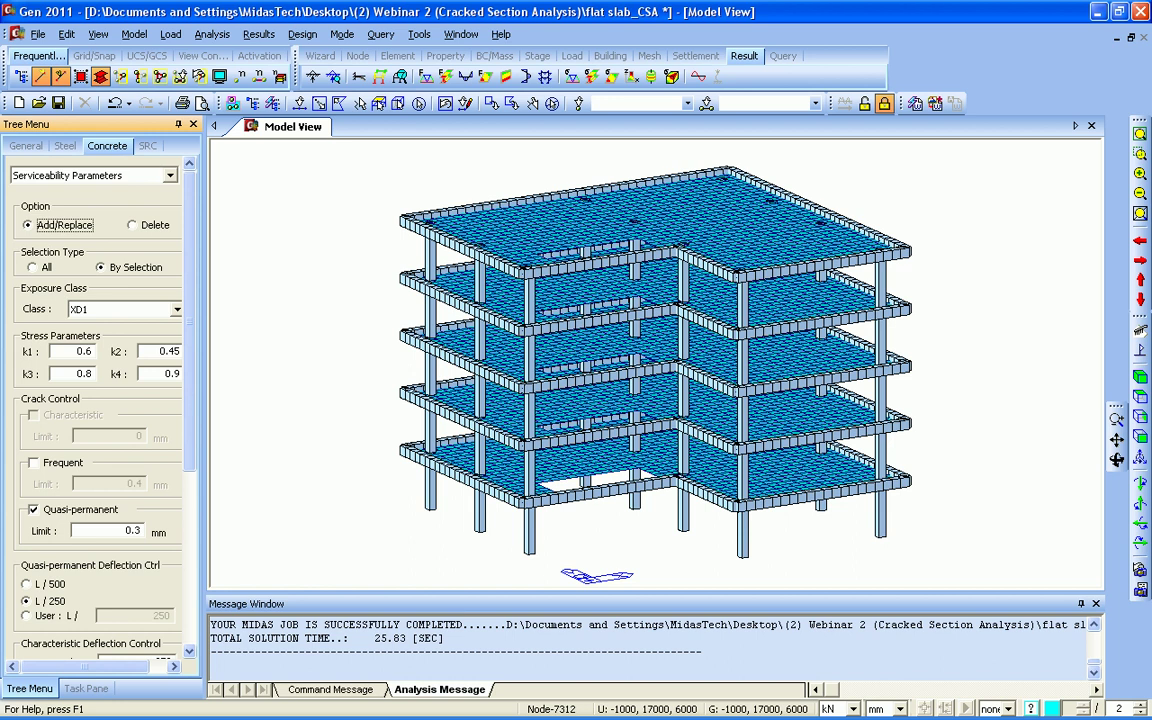
{"action": "scroll", "coordinate": [95, 400], "scroll_direction": "down", "scroll_amount": 6}
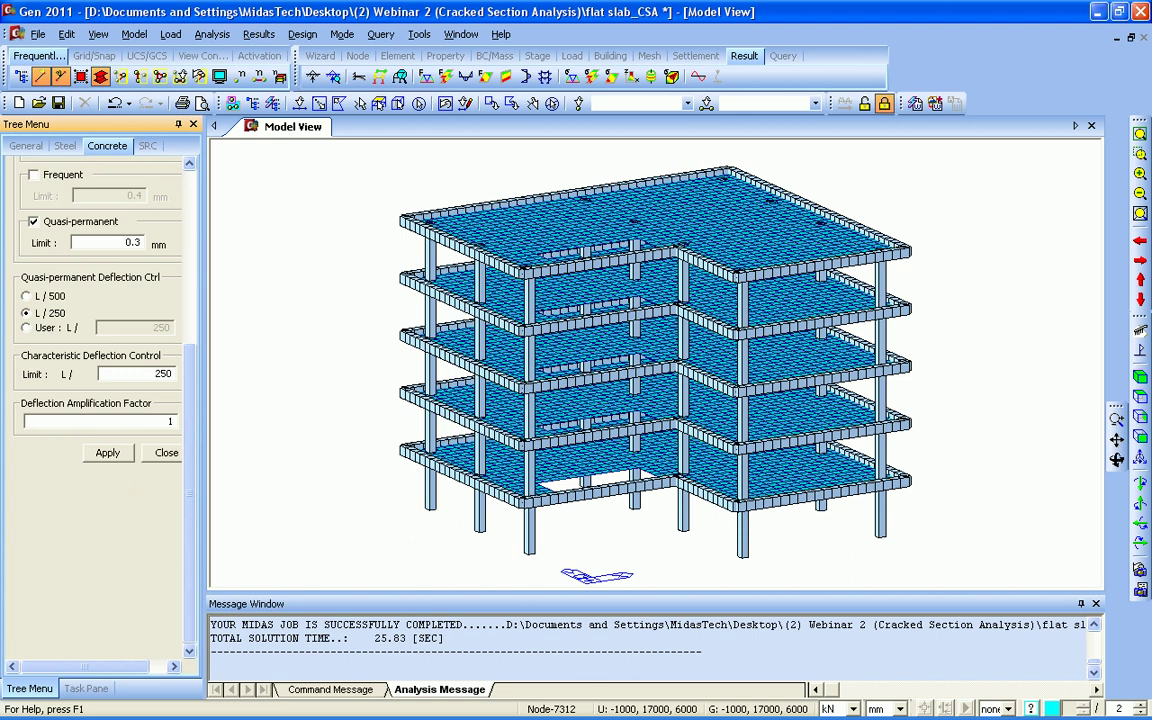
{"action": "scroll", "coordinate": [100, 400], "scroll_direction": "up", "scroll_amount": 5}
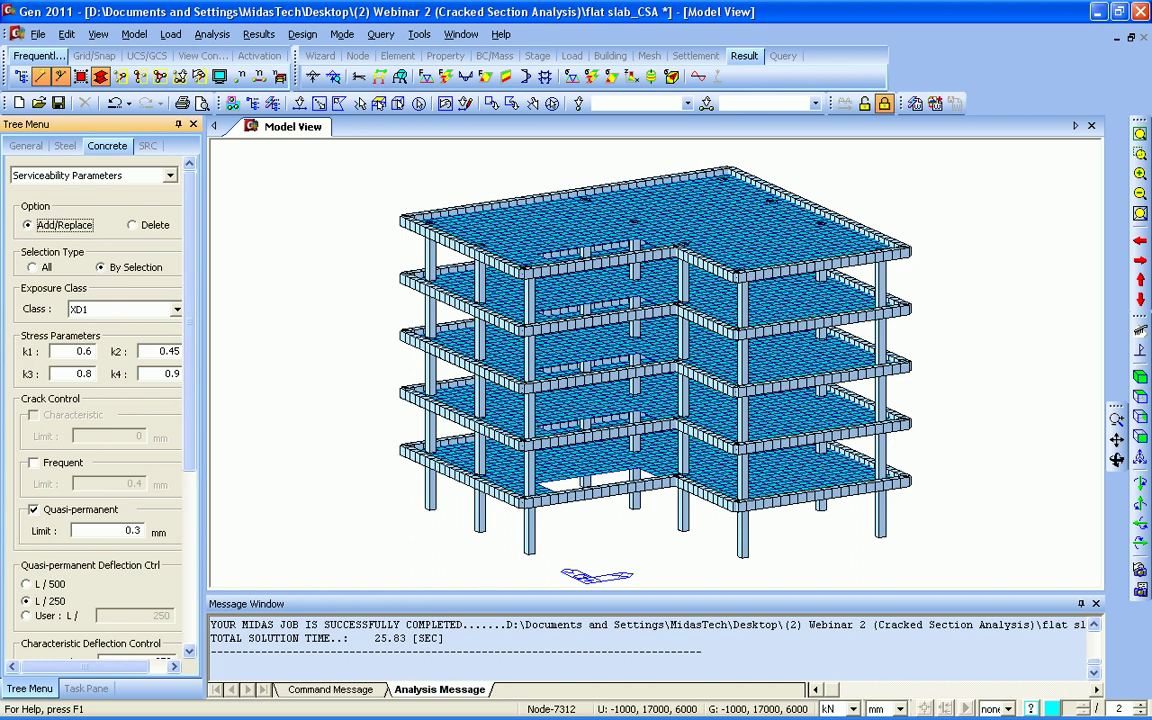
{"action": "scroll", "coordinate": [100, 400], "scroll_direction": "down", "scroll_amount": 5}
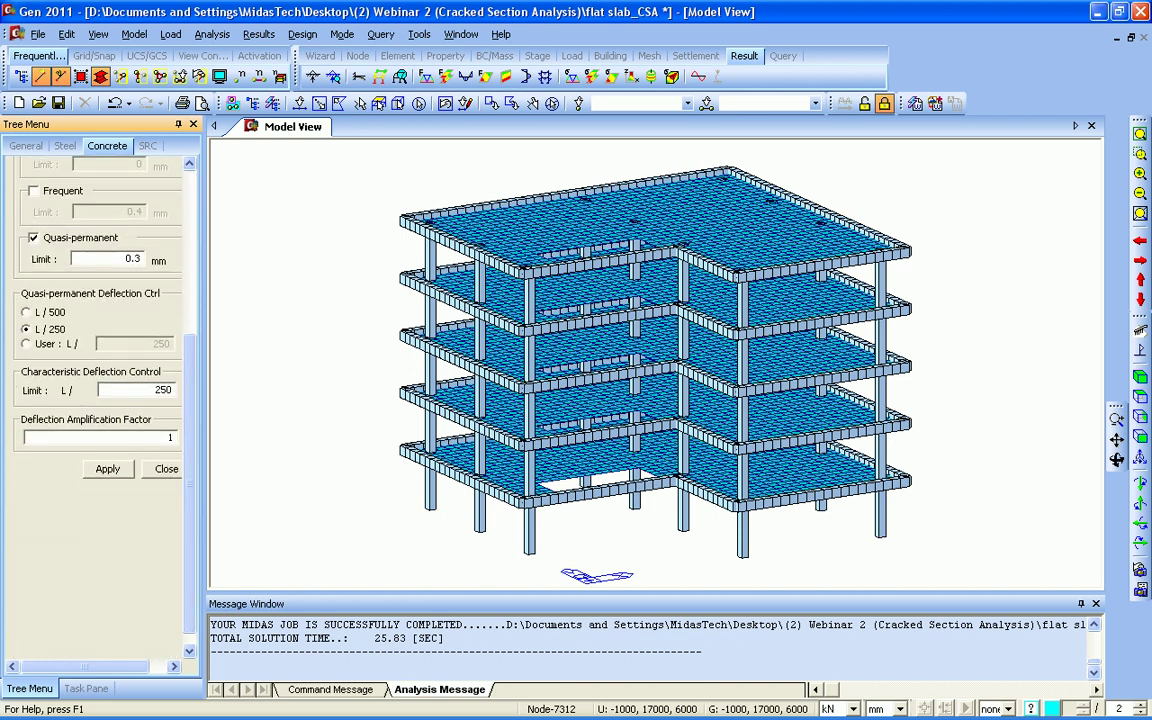
{"action": "left_click", "coordinate": [107, 469]}
{"action": "left_click", "coordinate": [575, 391]}
{"action": "mouse_move", "coordinate": [190, 500]}
{"action": "left_mouse_down"}
{"action": "mouse_move", "coordinate": [190, 346]}
{"action": "mouse_move", "coordinate": [190, 494]}
{"action": "left_mouse_up"}
{"action": "left_click", "coordinate": [34, 254]}
{"action": "left_click", "coordinate": [107, 453]}
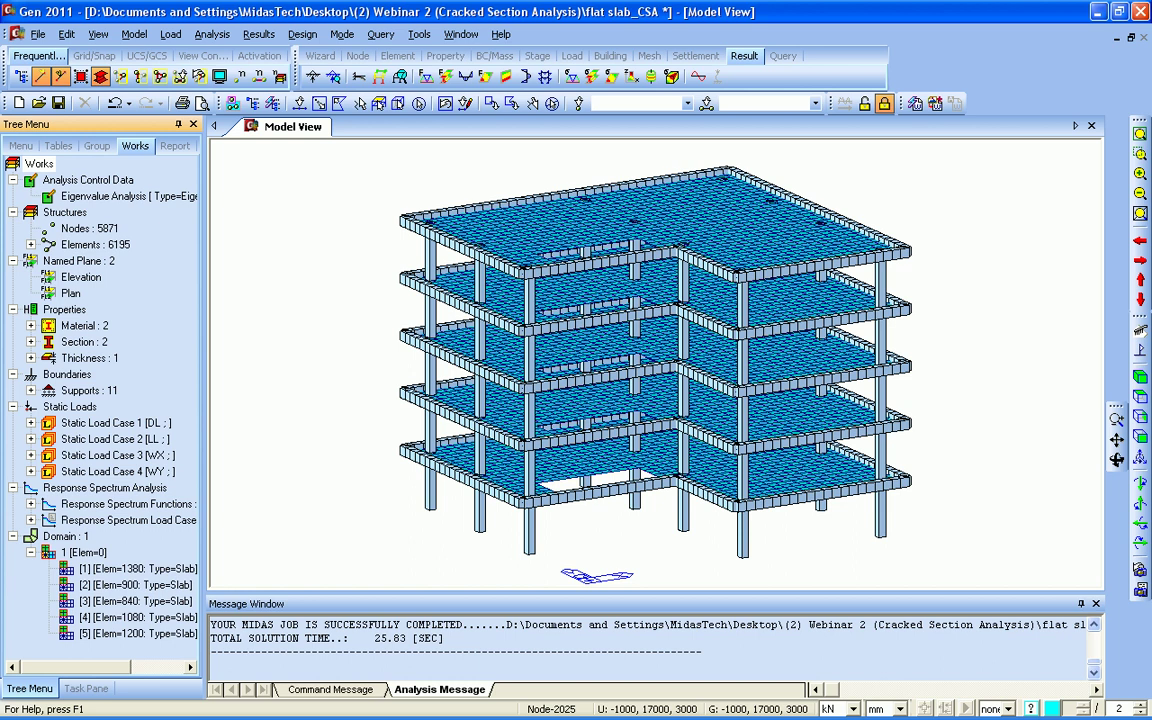
Step: Activate only story 4F together with the members below it
{"action": "left_click", "coordinate": [180, 77]}
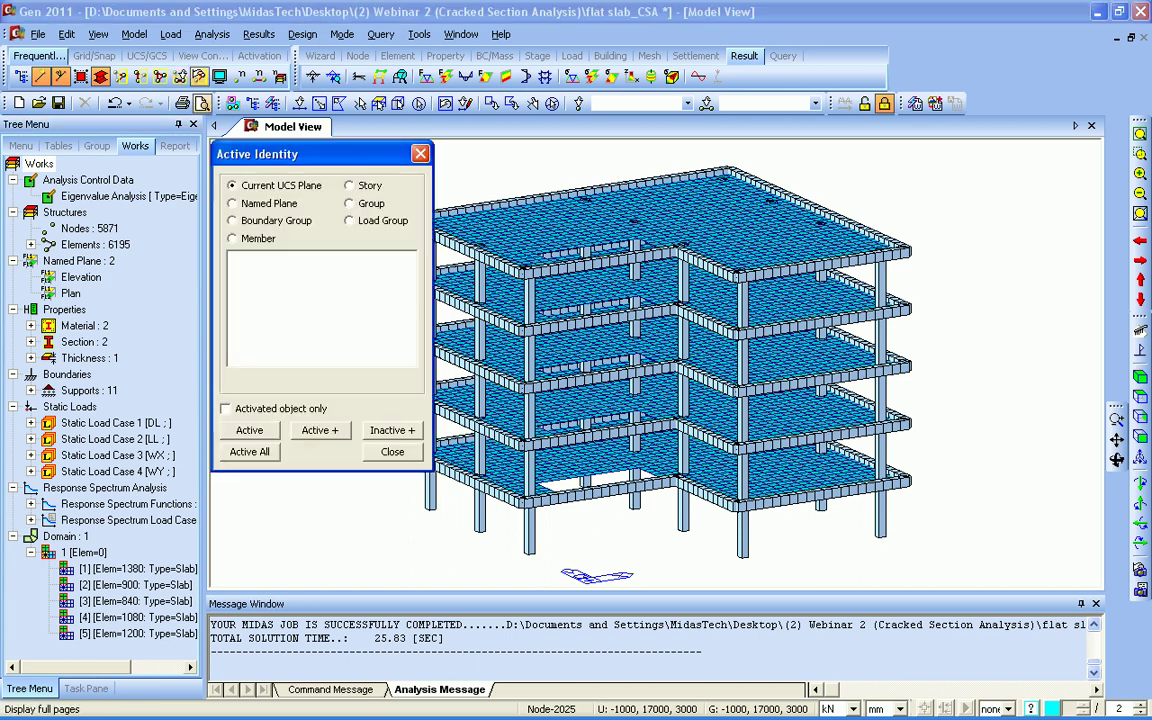
{"action": "left_click", "coordinate": [350, 186]}
{"action": "left_click", "coordinate": [236, 292]}
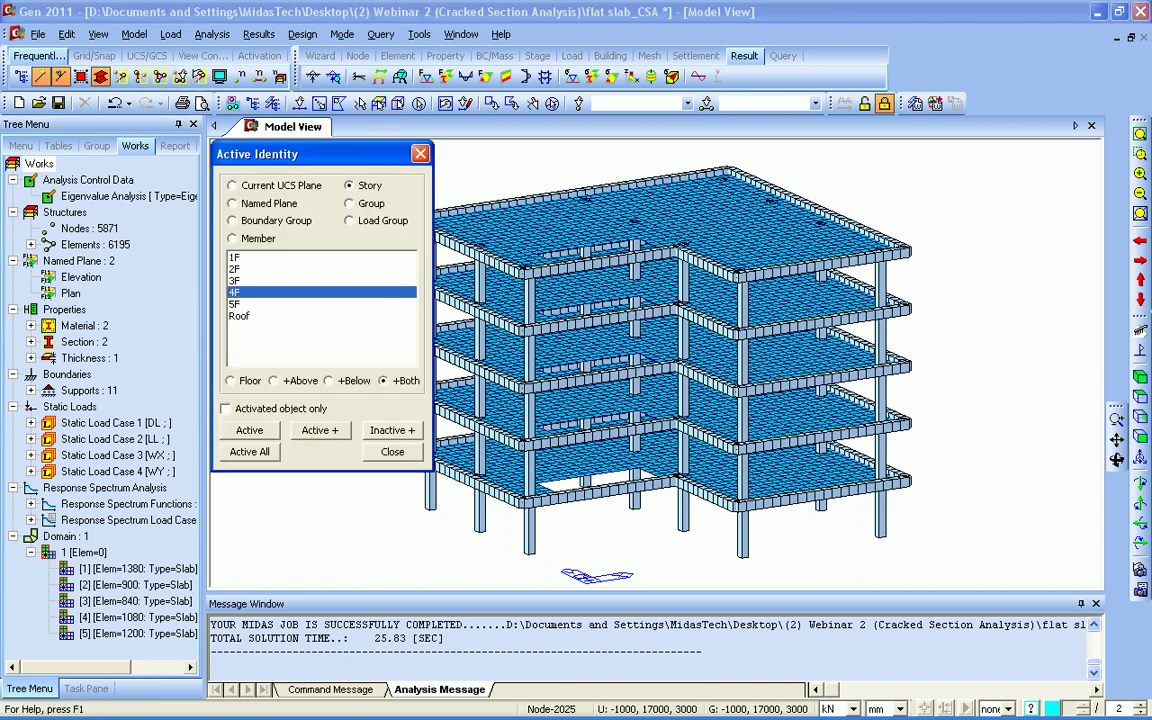
{"action": "left_click", "coordinate": [250, 430]}
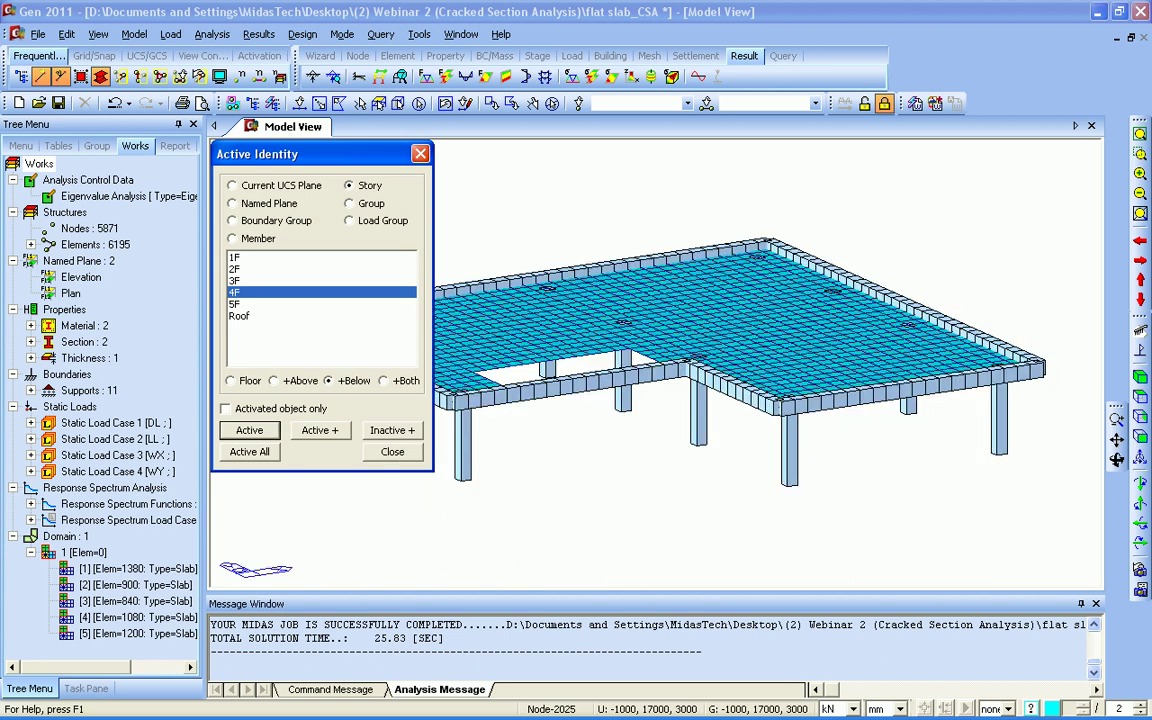
{"action": "left_click", "coordinate": [420, 154]}
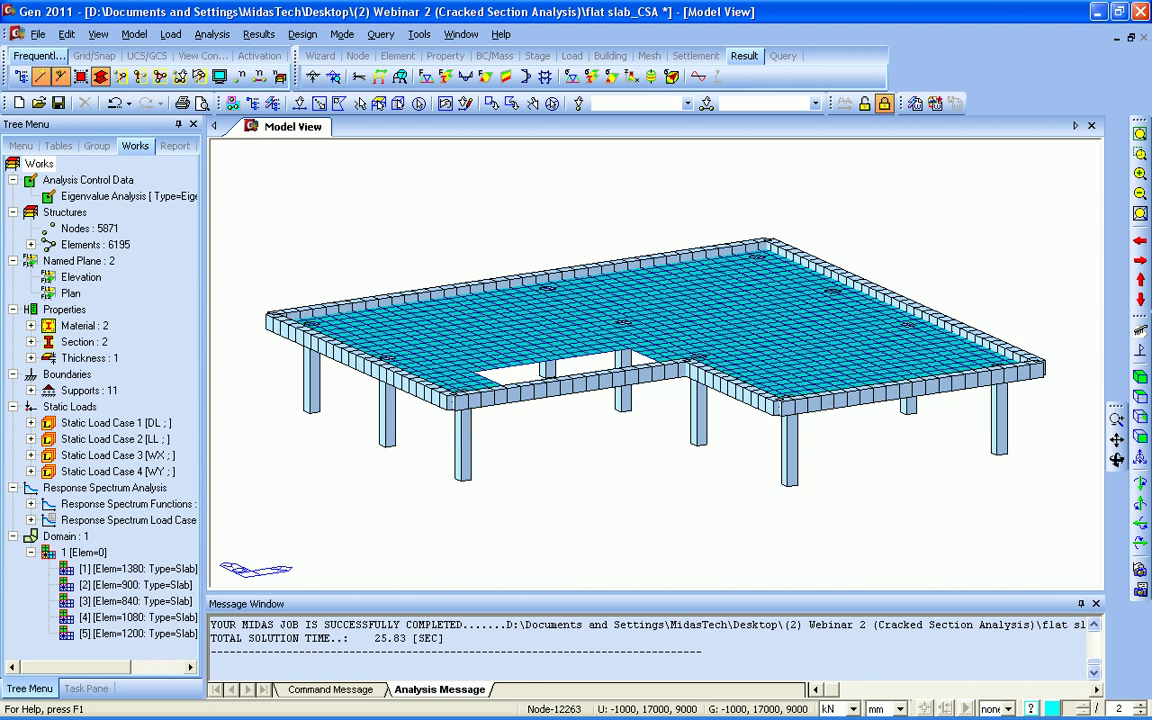
Step: Select the elements of structure groups S1 and S2 in turn, and show the slab in top view
{"action": "left_click", "coordinate": [97, 146]}
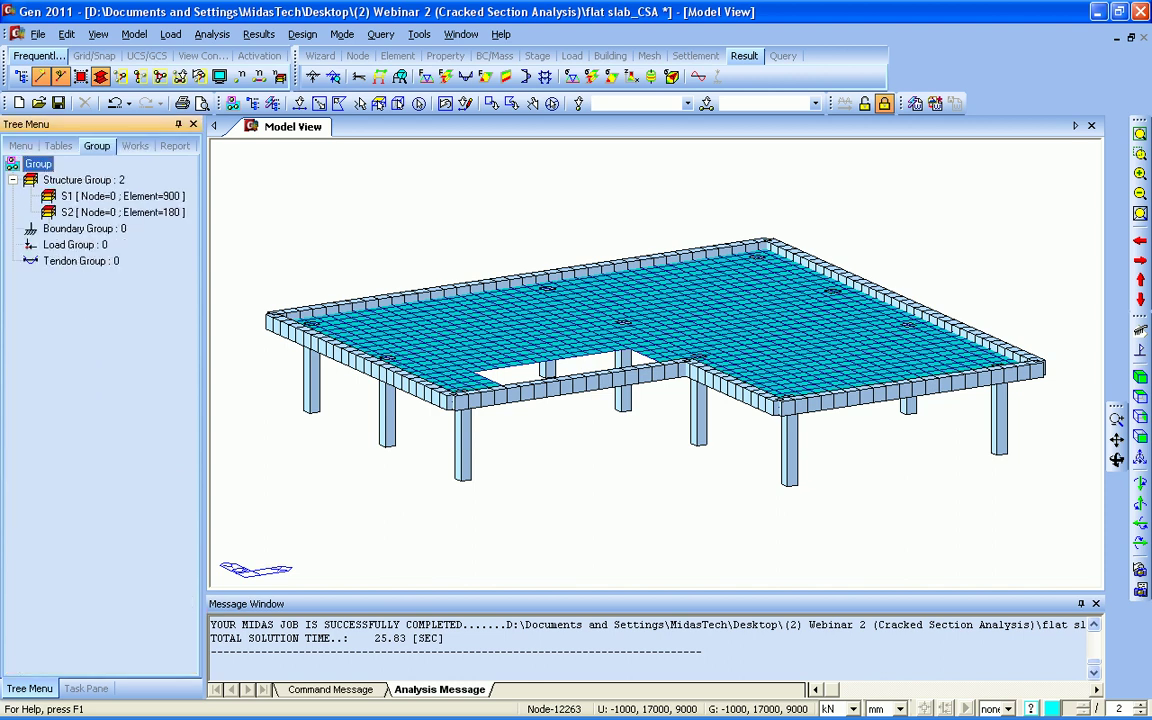
{"action": "double_click", "coordinate": [122, 196]}
{"action": "double_click", "coordinate": [122, 212]}
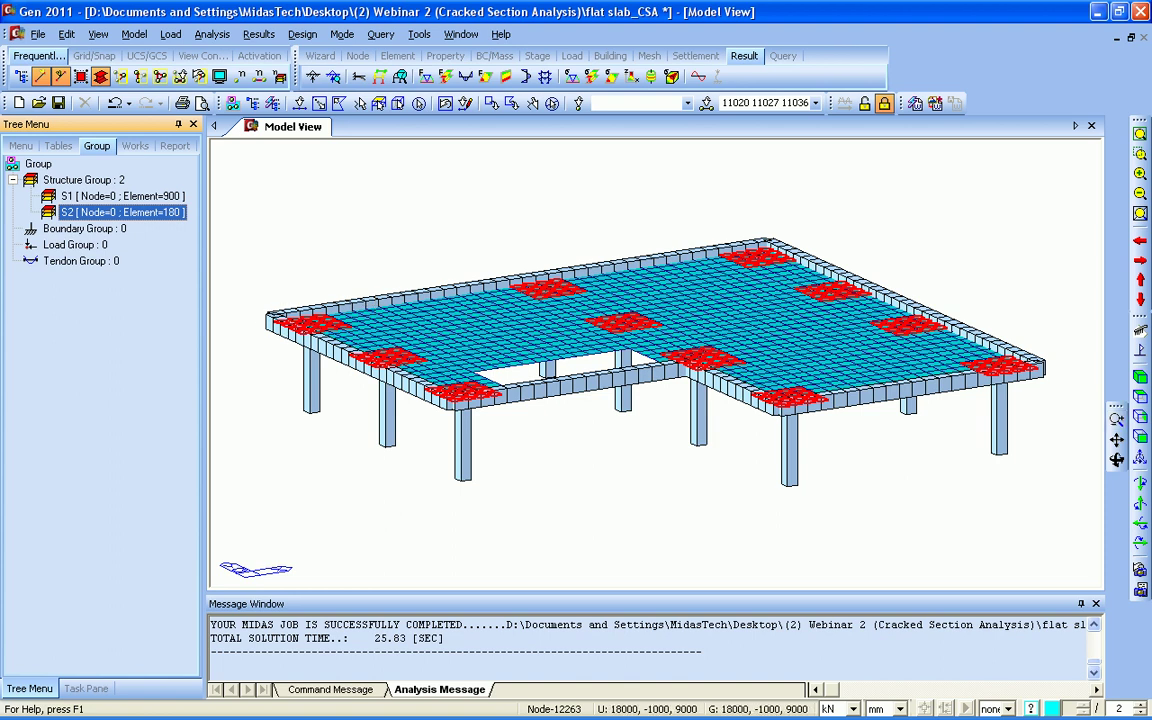
{"action": "left_click", "coordinate": [1140, 397]}
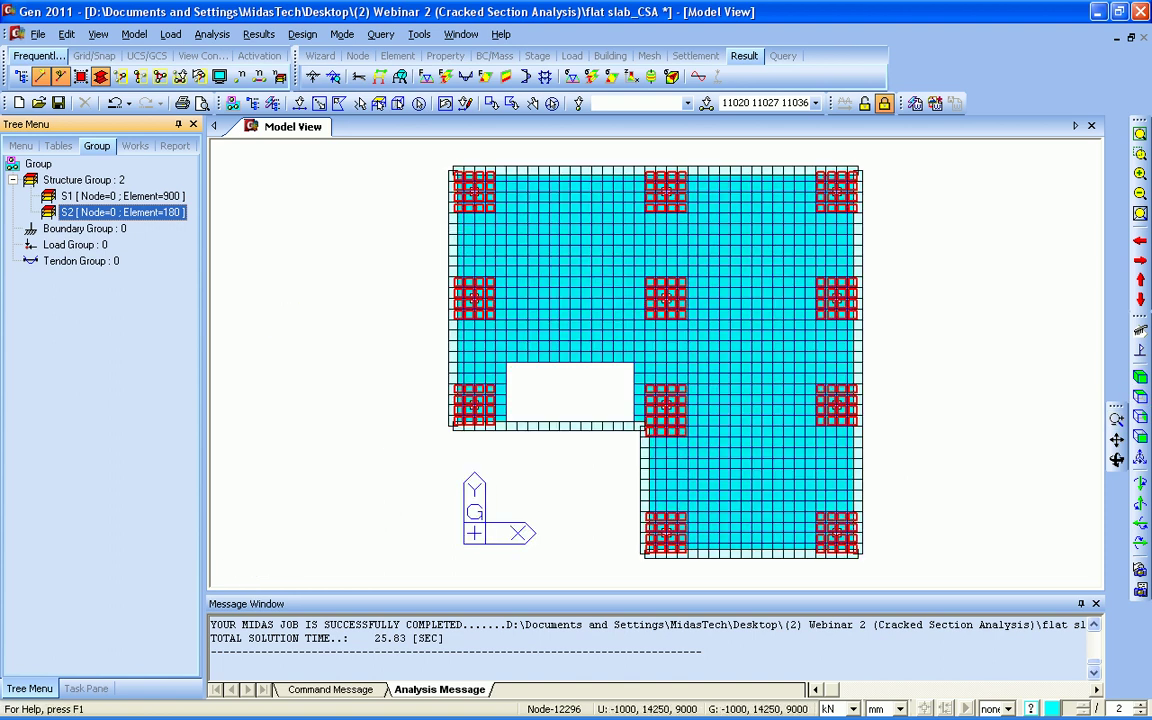
Step: Highlight the elements of structure groups S1 and S2 in turn to compare their slab areas
{"action": "double_click", "coordinate": [122, 196]}
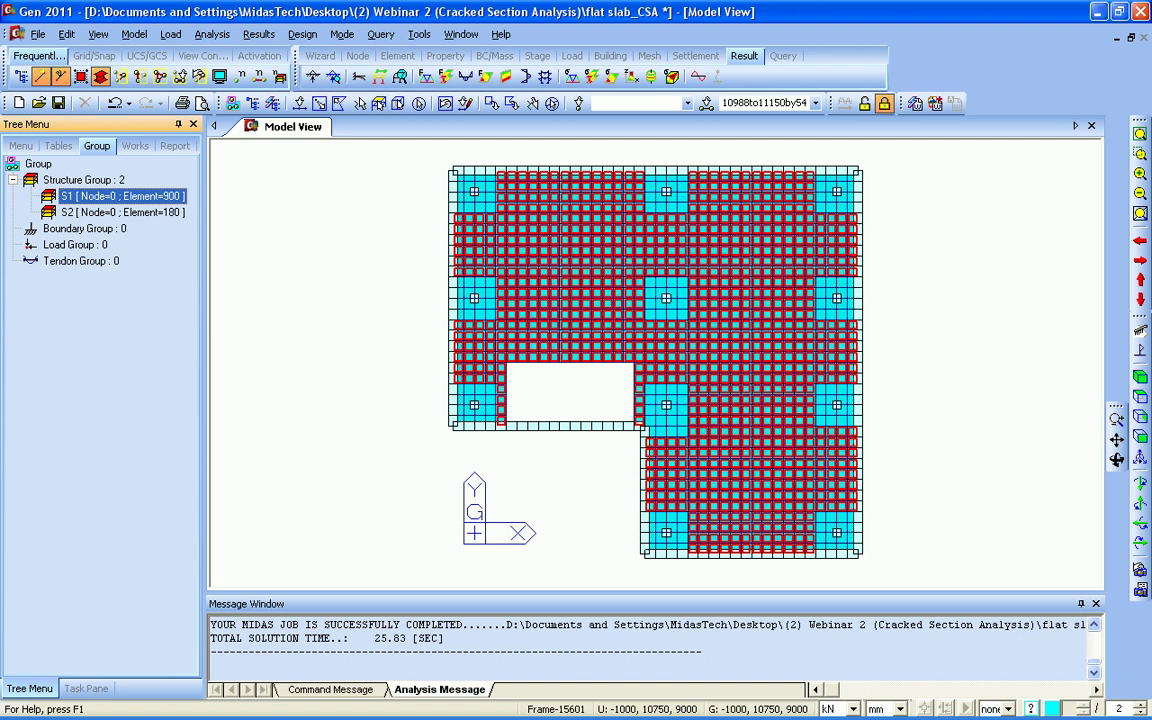
{"action": "double_click", "coordinate": [122, 196]}
{"action": "double_click", "coordinate": [122, 212]}
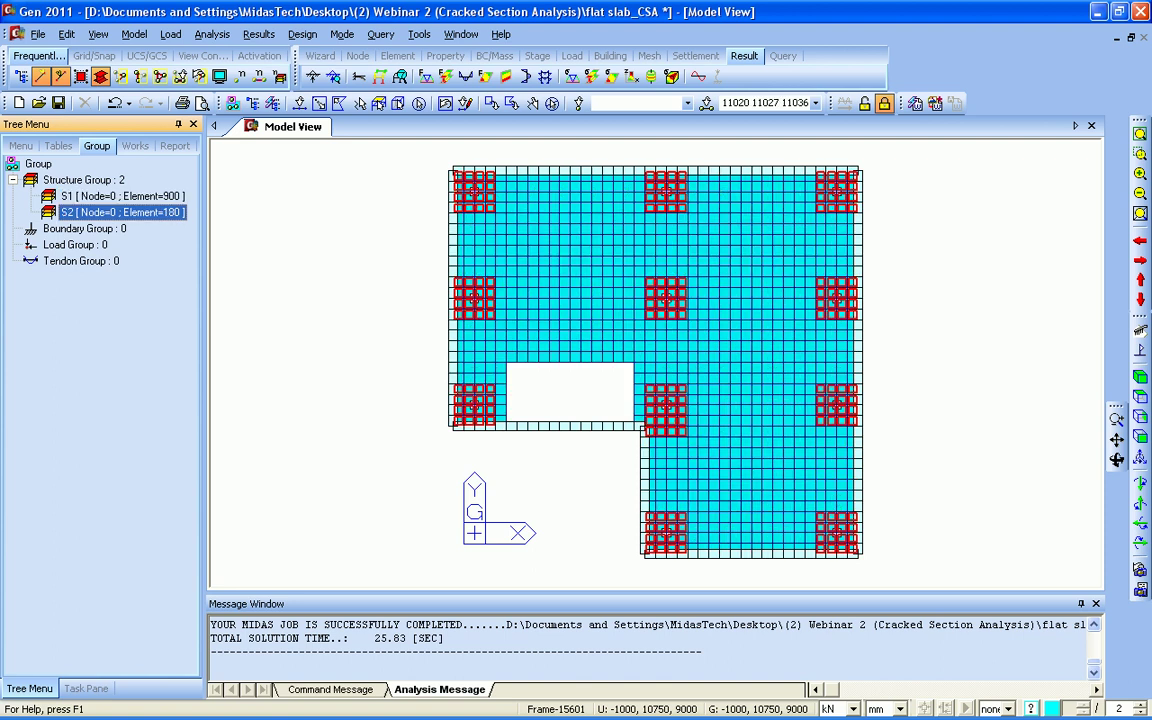
{"action": "double_click", "coordinate": [122, 196]}
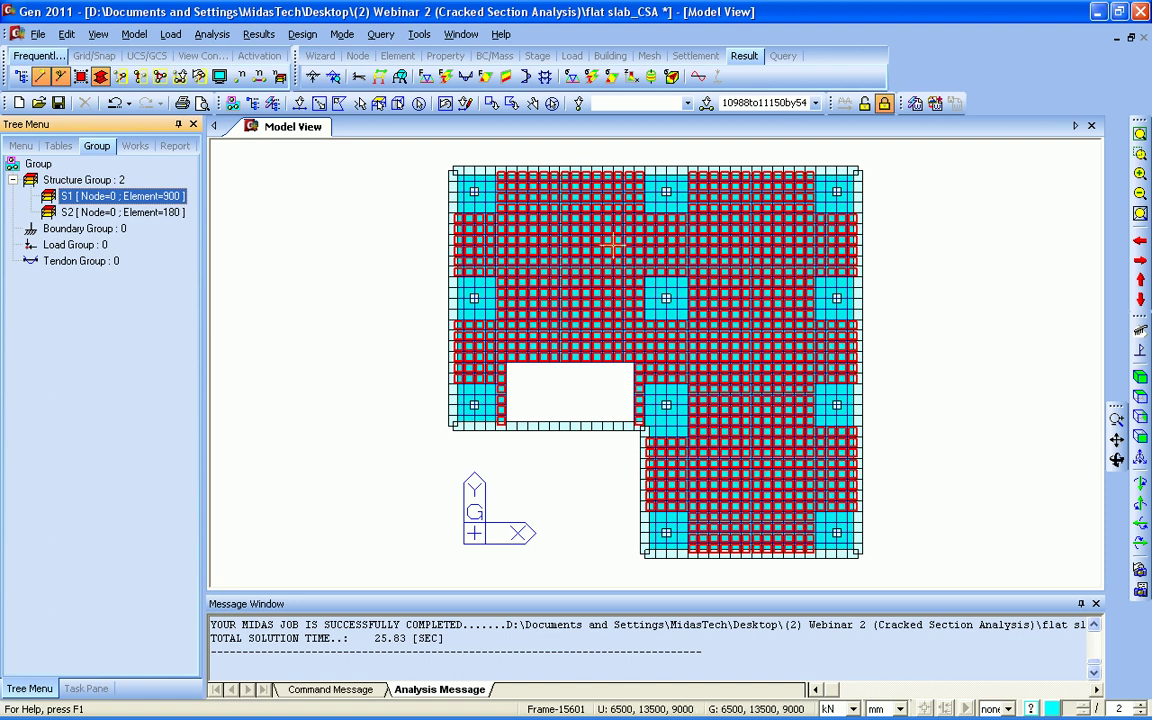
Step: Start a slab rebar definition for checking named S1 and assign it the elements of structure group S1
{"action": "left_click", "coordinate": [1140, 377]}
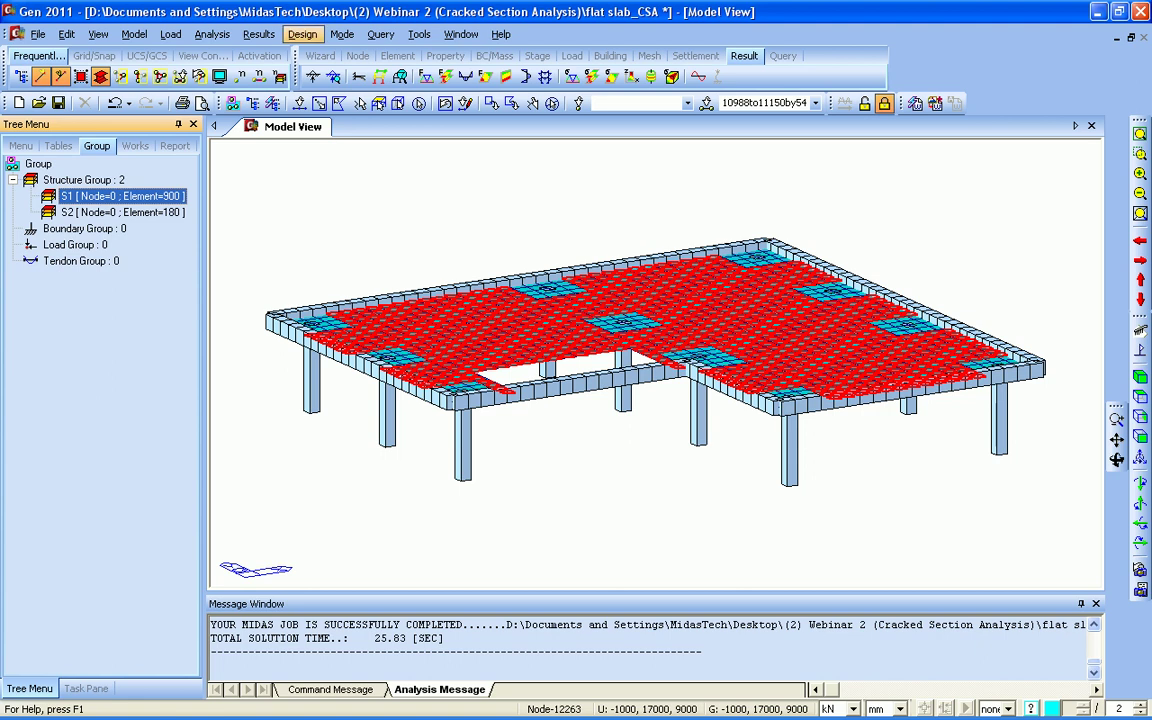
{"action": "left_click", "coordinate": [302, 34]}
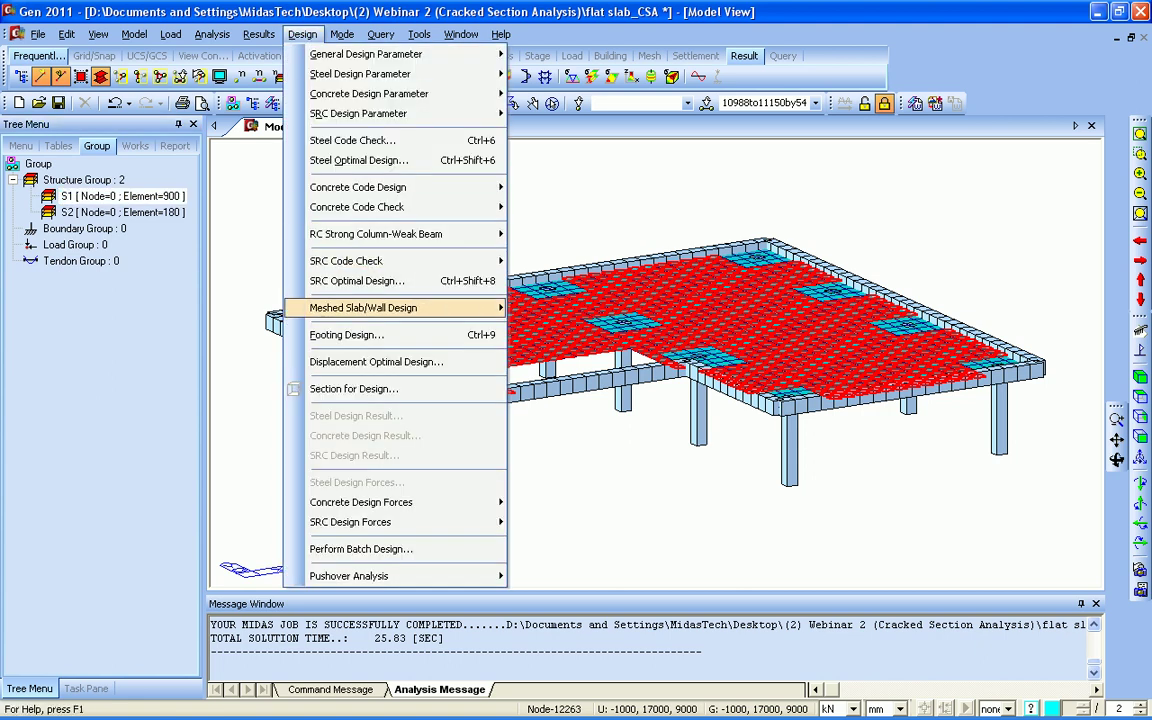
{"action": "mouse_move", "coordinate": [363, 308]}
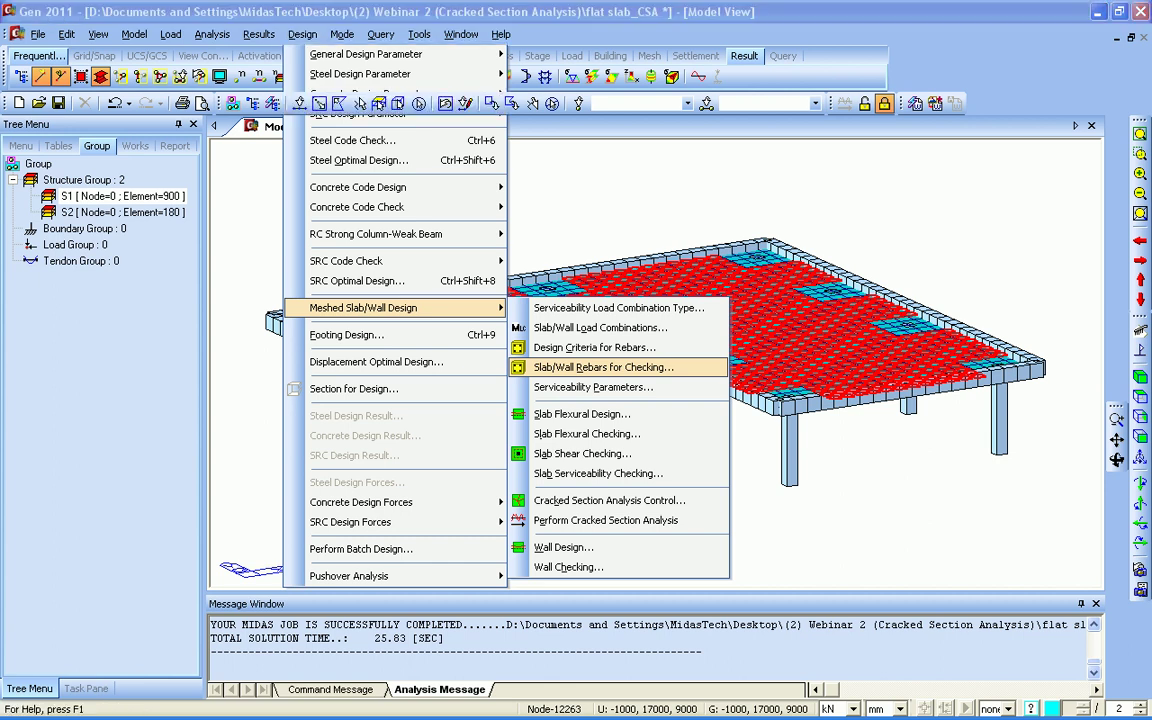
{"action": "left_click", "coordinate": [603, 367]}
{"action": "mouse_move", "coordinate": [170, 38]}
{"action": "left_mouse_down"}
{"action": "mouse_move", "coordinate": [232, 79]}
{"action": "mouse_move", "coordinate": [183, 76]}
{"action": "mouse_move", "coordinate": [168, 48]}
{"action": "left_mouse_up"}
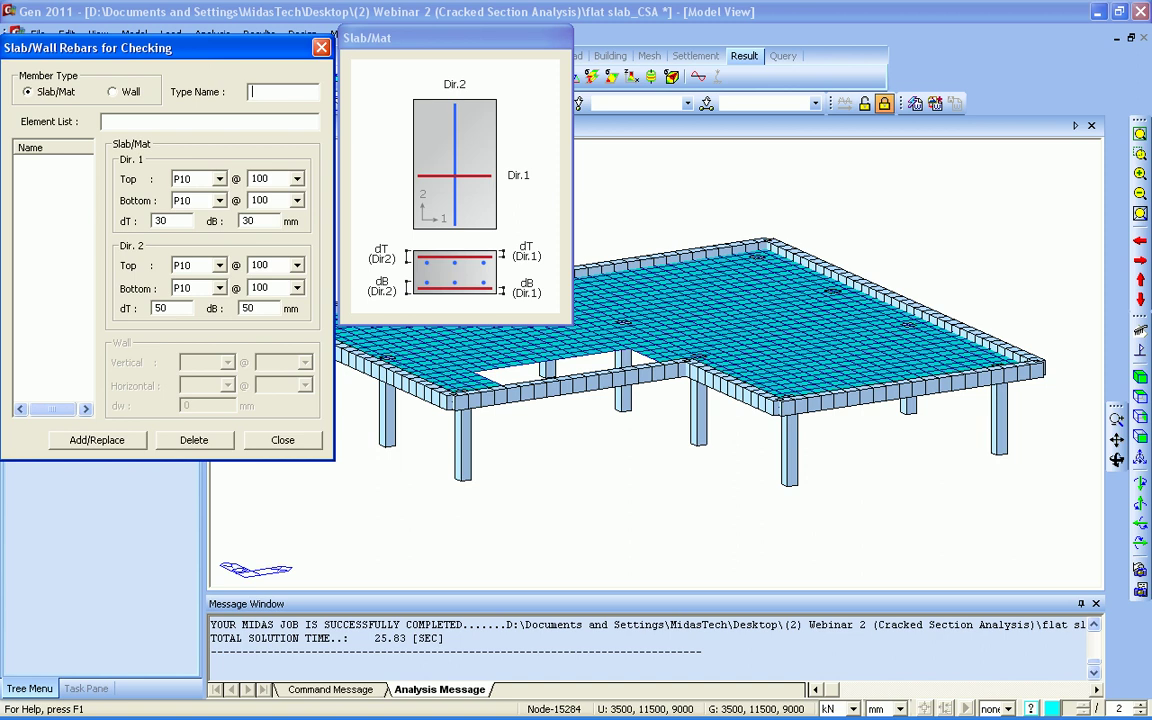
{"action": "type", "text": "S1"}
{"action": "left_click_drag", "start_coordinate": [170, 48], "coordinate": [338, 114]}
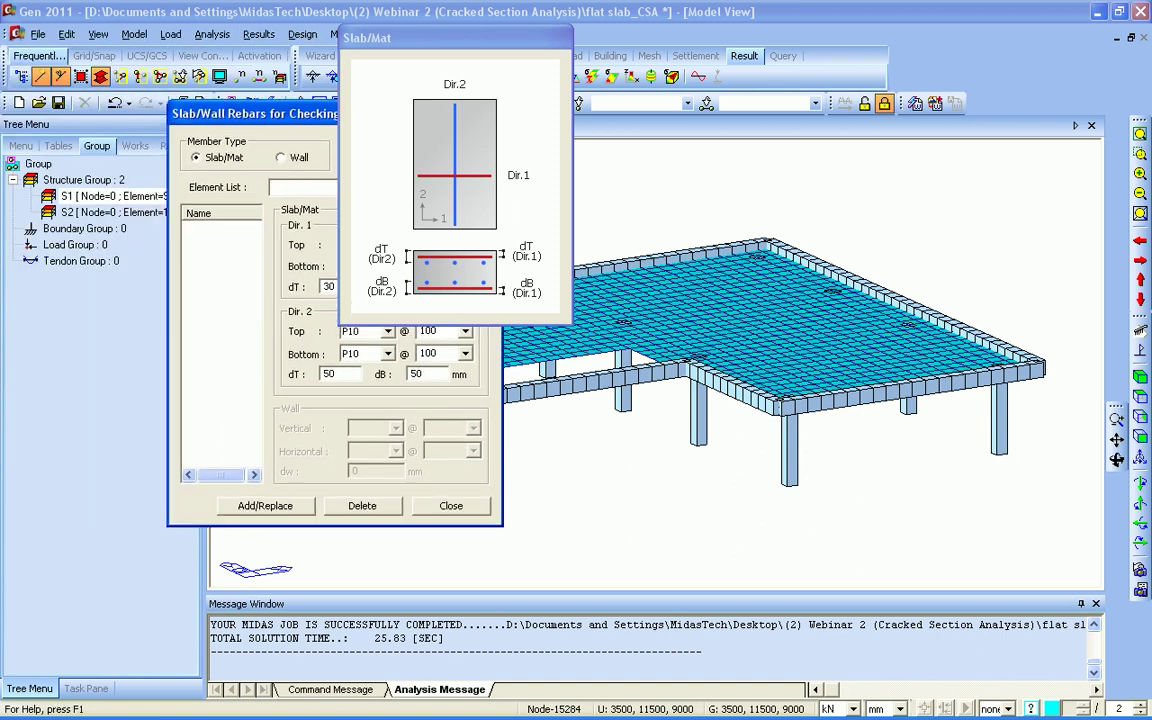
{"action": "double_click", "coordinate": [112, 196]}
{"action": "left_click_drag", "start_coordinate": [250, 113], "coordinate": [82, 40]}
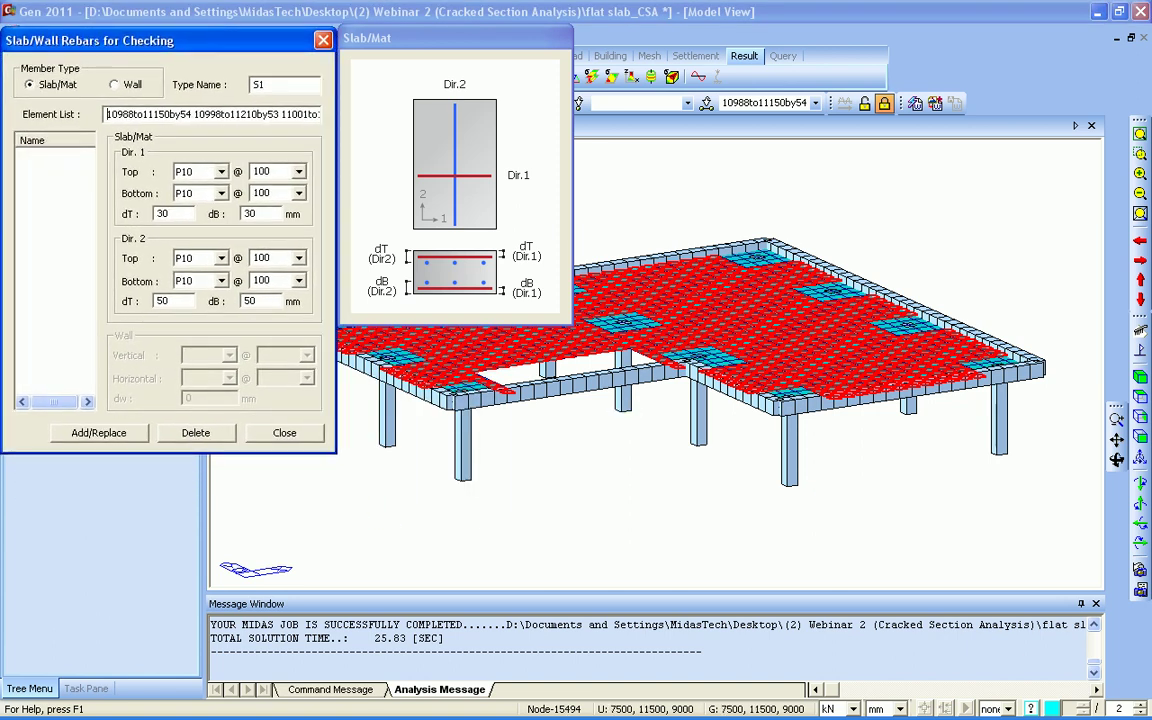
Step: Set the Dir. 1 top and bottom rebars of S1 to P12 at 150 mm spacing
{"action": "left_click", "coordinate": [221, 172]}
{"action": "left_click", "coordinate": [183, 270]}
{"action": "left_click", "coordinate": [221, 193]}
{"action": "left_click", "coordinate": [183, 291]}
{"action": "left_click", "coordinate": [298, 172]}
{"action": "left_click", "coordinate": [260, 214]}
{"action": "left_click", "coordinate": [298, 193]}
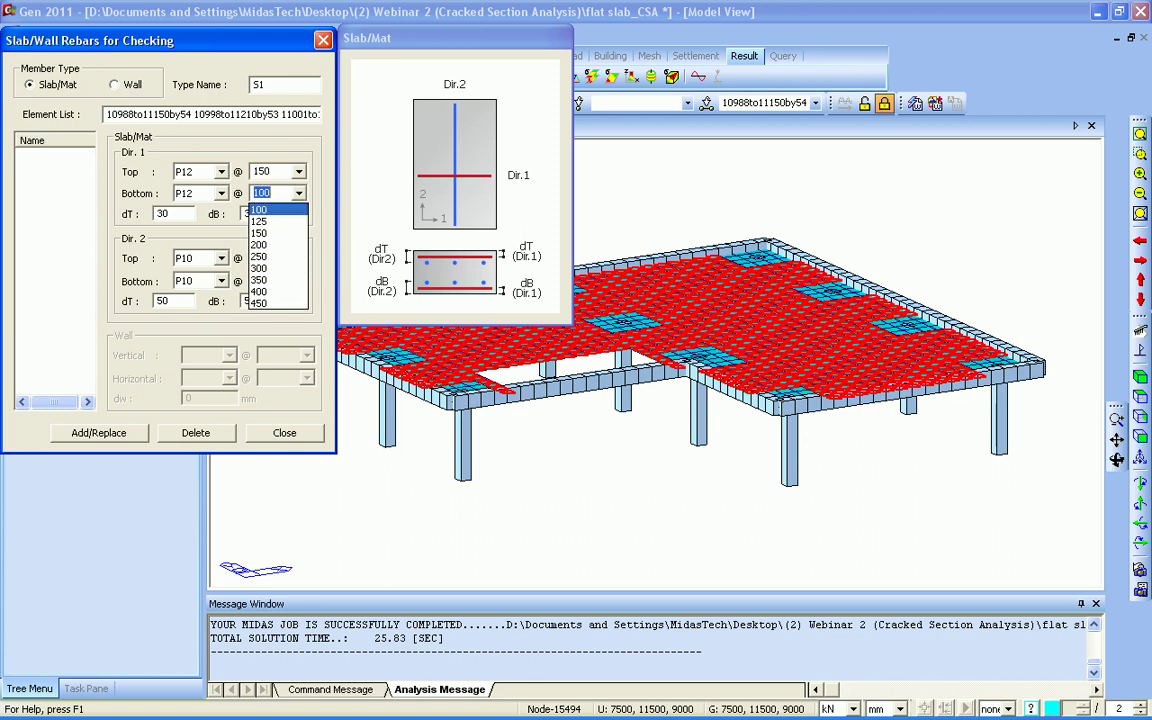
{"action": "left_click", "coordinate": [259, 233]}
Step: Set the Dir. 2 top and bottom rebars to P12 at 150 mm spacing and add the S1 rebar definition
{"action": "left_click", "coordinate": [221, 258]}
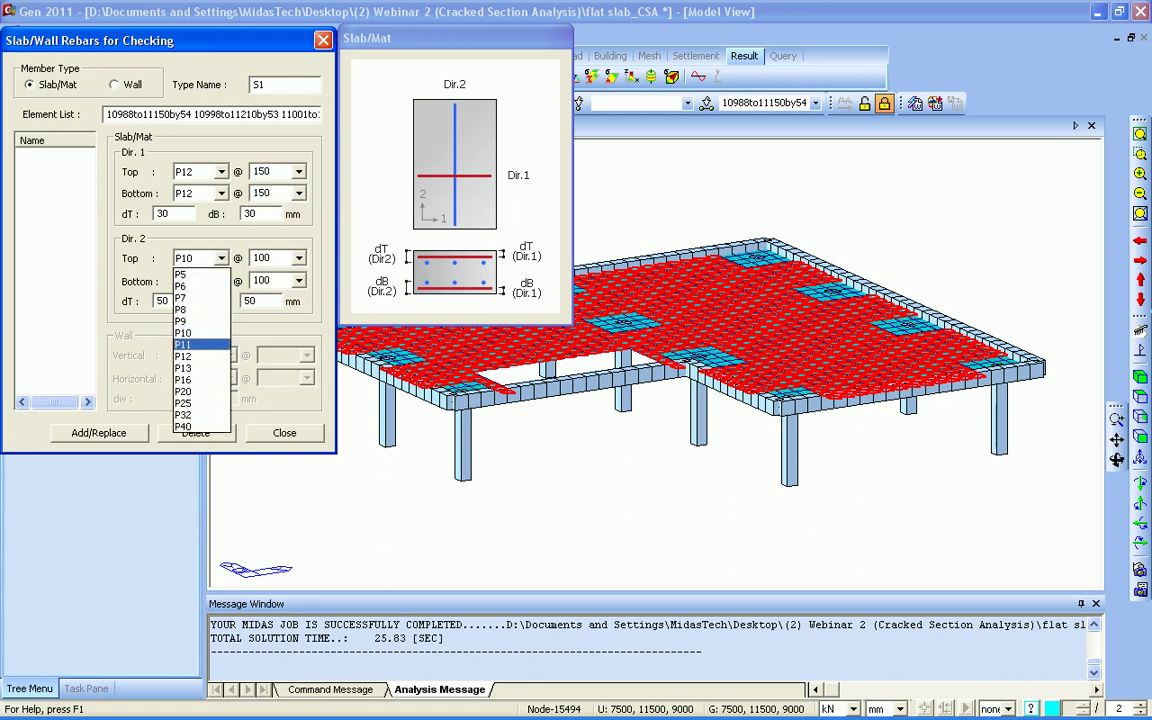
{"action": "left_click", "coordinate": [183, 356]}
{"action": "left_click", "coordinate": [221, 281]}
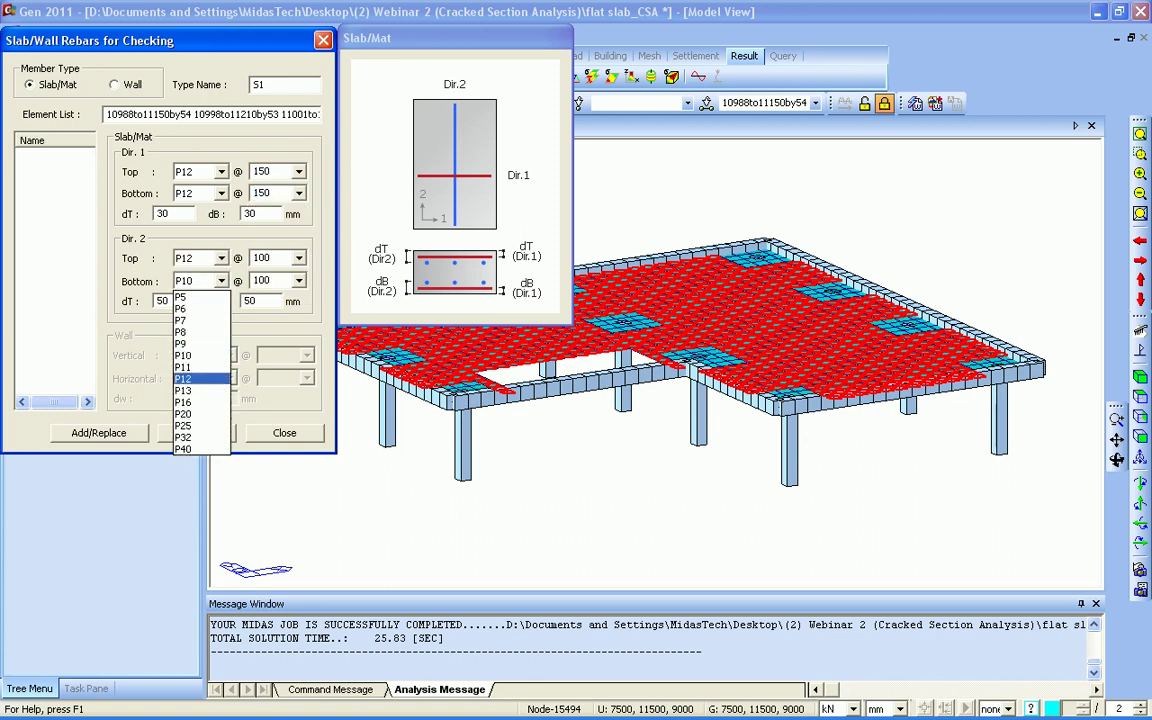
{"action": "left_click", "coordinate": [183, 379]}
{"action": "left_click", "coordinate": [298, 258]}
{"action": "left_click", "coordinate": [259, 297]}
{"action": "left_click", "coordinate": [298, 281]}
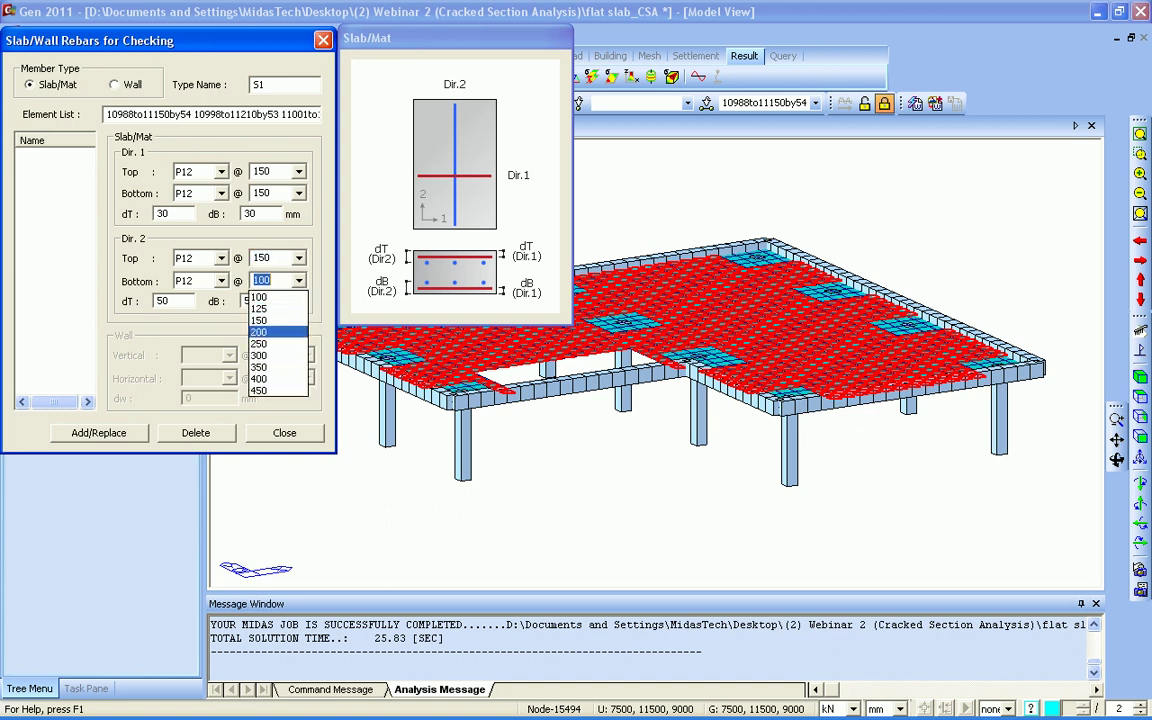
{"action": "left_click", "coordinate": [259, 320]}
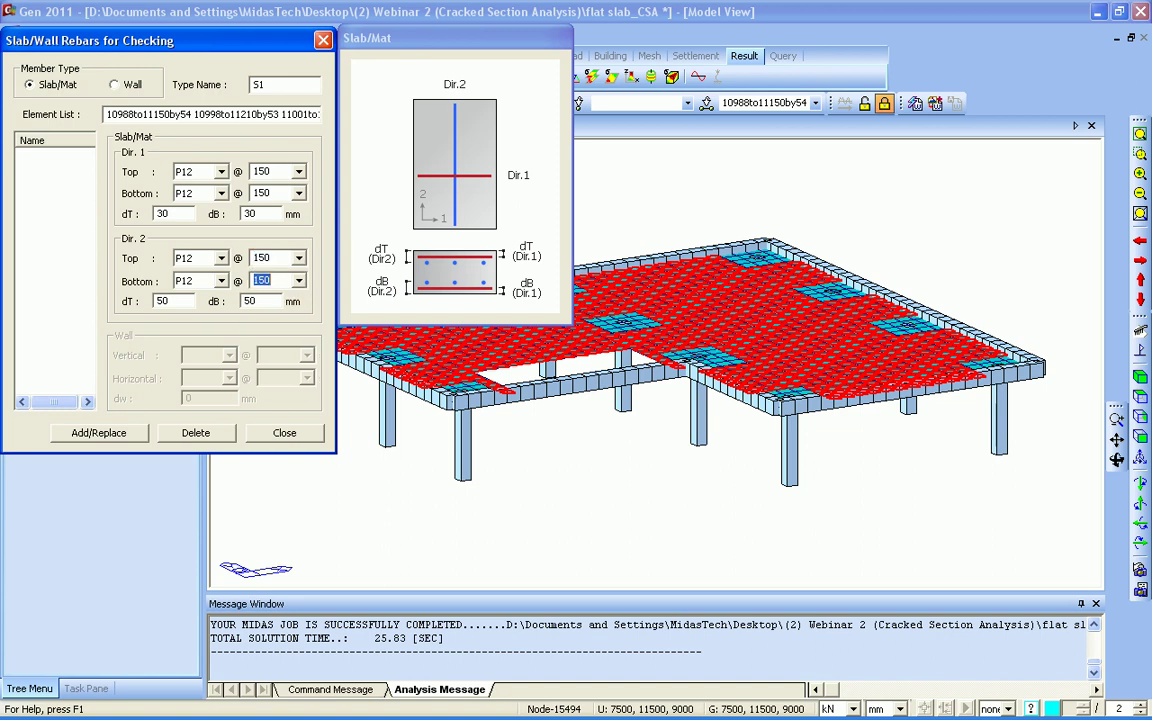
{"action": "left_click", "coordinate": [99, 433]}
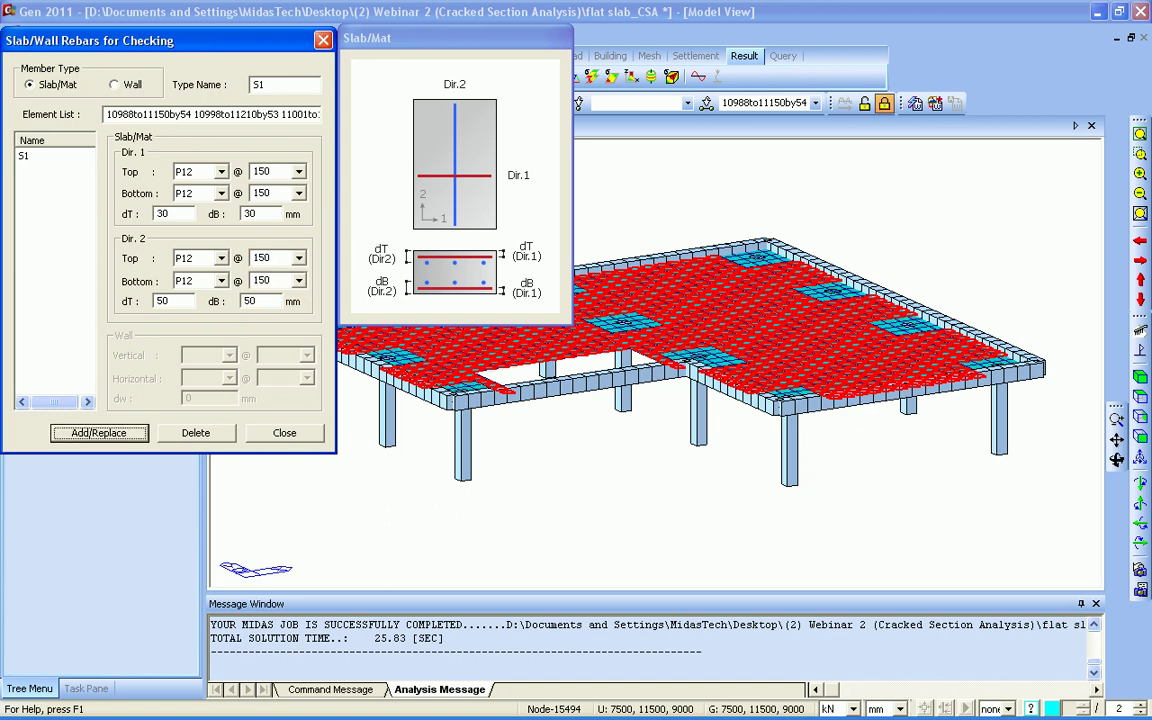
Step: Name the next slab rebar definition S2 and assign it the elements of structure group S2
{"action": "left_click", "coordinate": [268, 85]}
{"action": "double_click", "coordinate": [260, 85]}
{"action": "type", "text": "S2"}
{"action": "left_click_drag", "start_coordinate": [160, 41], "coordinate": [286, 98]}
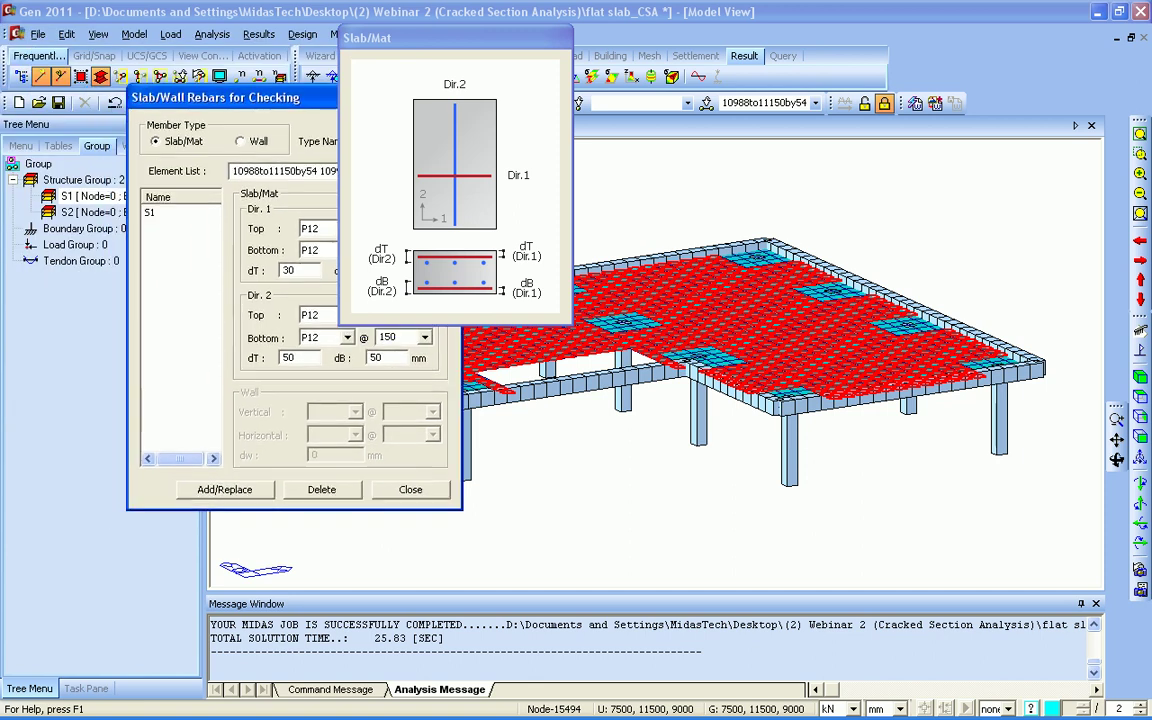
{"action": "double_click", "coordinate": [88, 212]}
{"action": "left_click_drag", "start_coordinate": [215, 97], "coordinate": [97, 61]}
Step: Set all four S2 rebar spacings in Dir. 1 and Dir. 2 to 100 mm, add the definition and close the dialog
{"action": "left_click", "coordinate": [307, 192]}
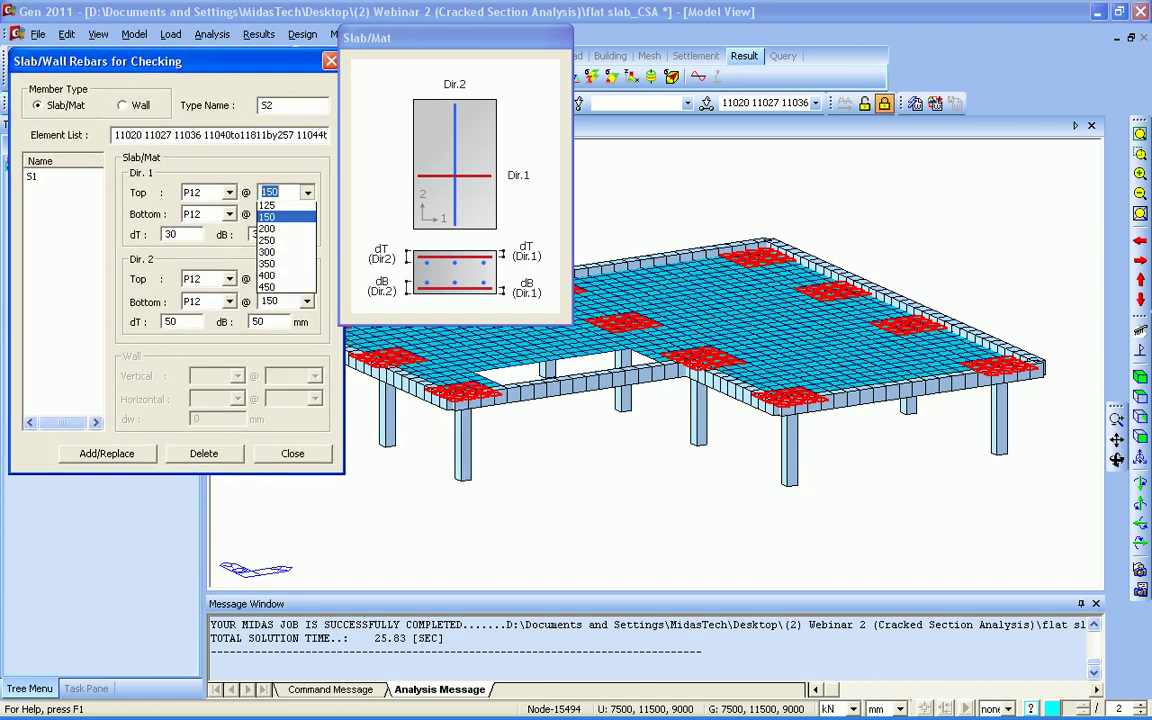
{"action": "left_click", "coordinate": [280, 208]}
{"action": "left_click", "coordinate": [307, 214]}
{"action": "left_click", "coordinate": [280, 230]}
{"action": "left_click", "coordinate": [307, 279]}
{"action": "left_click", "coordinate": [280, 295]}
{"action": "left_click", "coordinate": [307, 301]}
{"action": "left_click", "coordinate": [280, 316]}
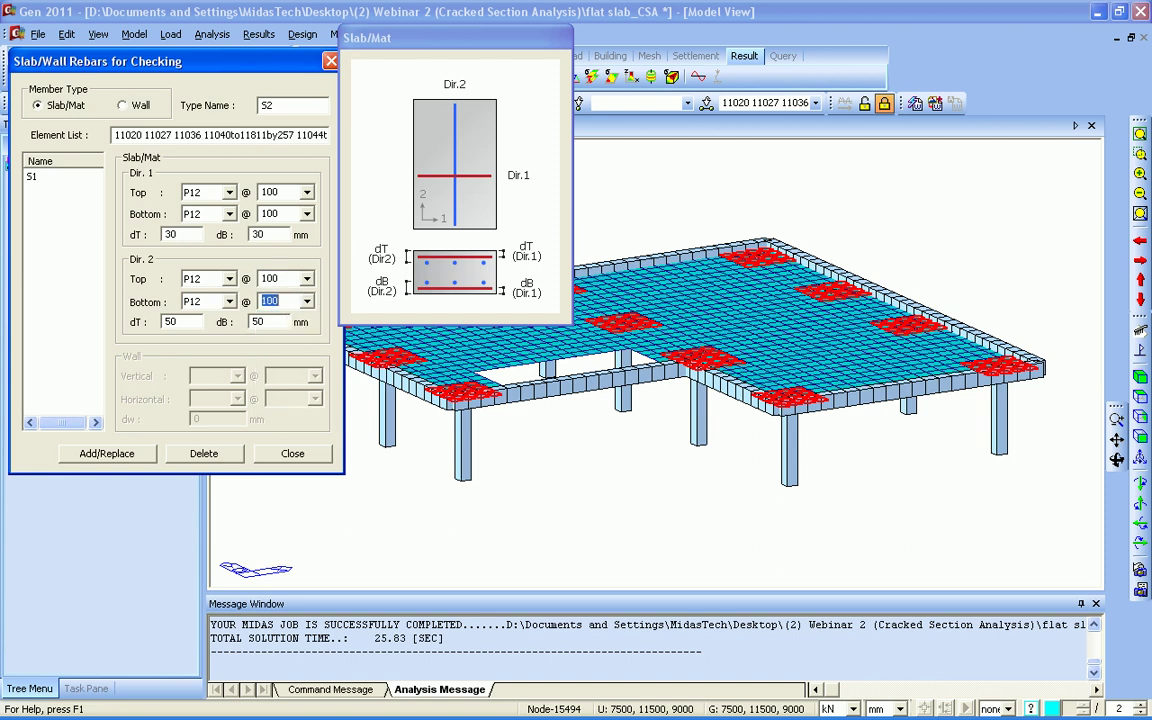
{"action": "left_click", "coordinate": [106, 453]}
{"action": "mouse_move", "coordinate": [150, 61]}
{"action": "left_mouse_down"}
{"action": "mouse_move", "coordinate": [241, 86]}
{"action": "mouse_move", "coordinate": [200, 62]}
{"action": "mouse_move", "coordinate": [163, 62]}
{"action": "left_mouse_up"}
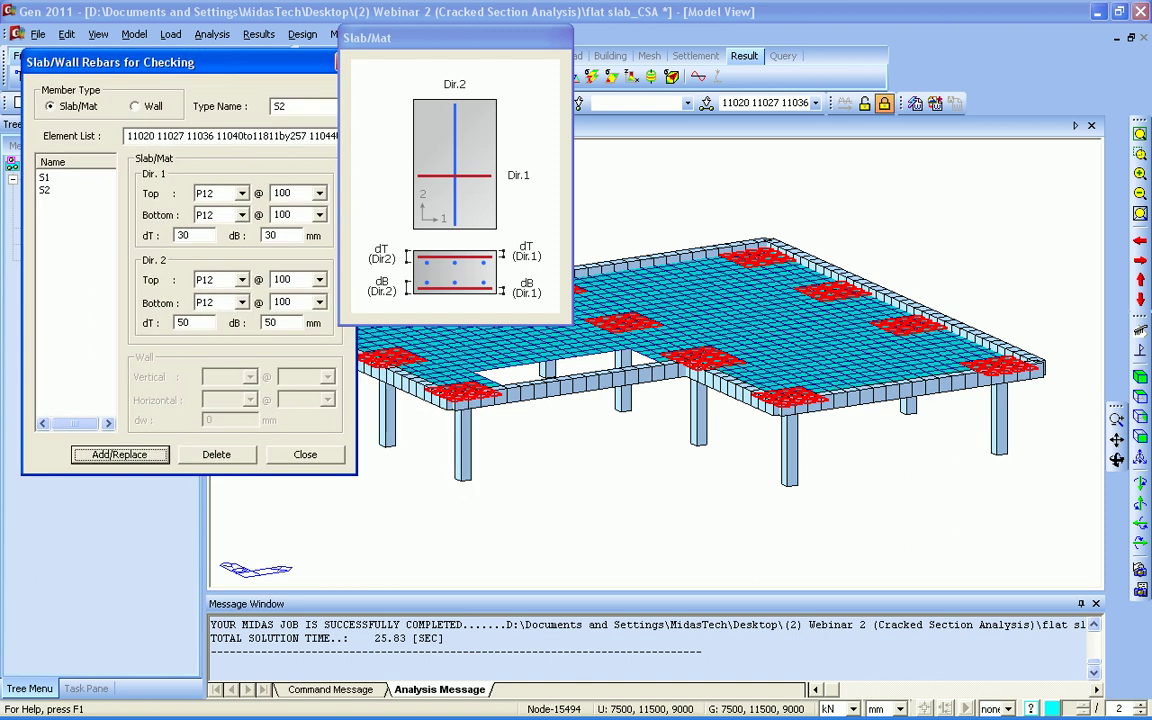
{"action": "left_click", "coordinate": [306, 455]}
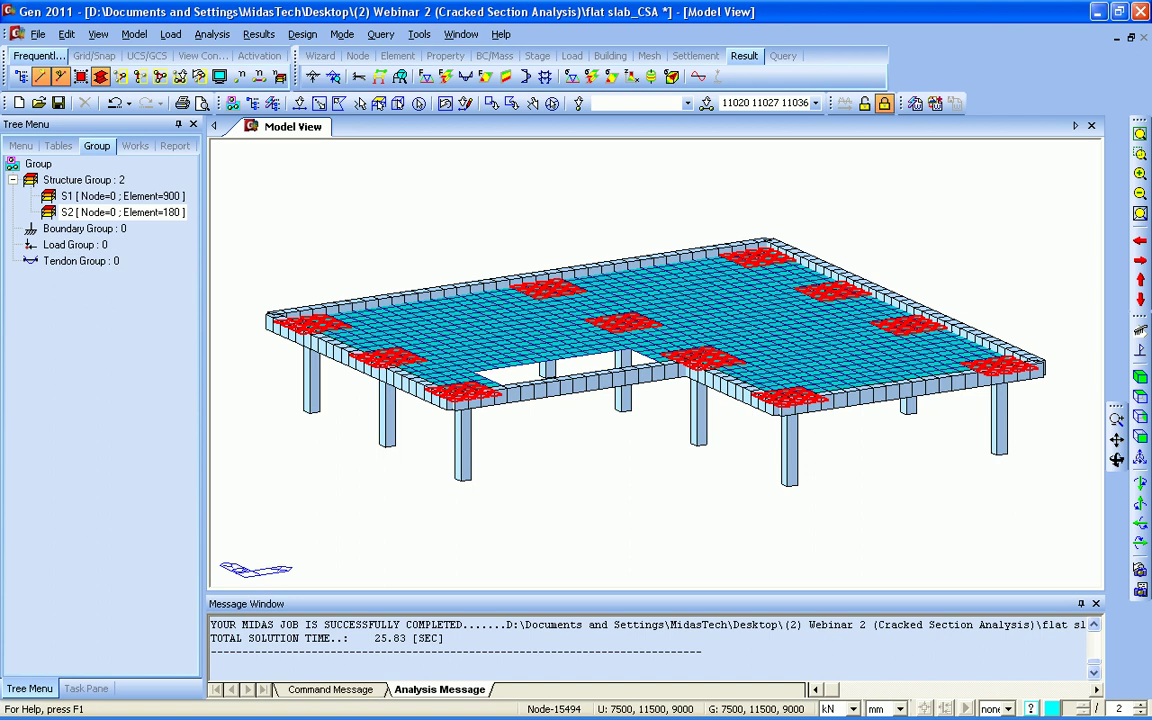
Step: Review the stored meshed slab rebar data by opening the properties of S2, and close them without changes
{"action": "left_click", "coordinate": [135, 146]}
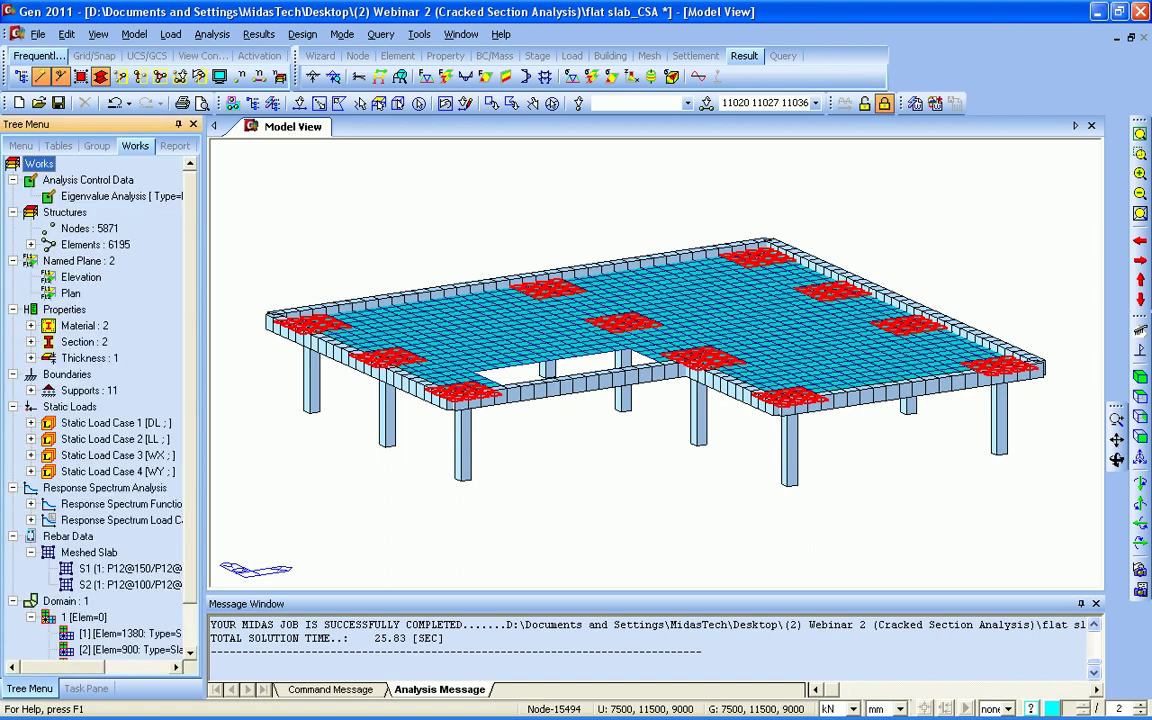
{"action": "scroll", "coordinate": [100, 400], "scroll_direction": "down", "scroll_amount": 3}
{"action": "left_click", "coordinate": [130, 536]}
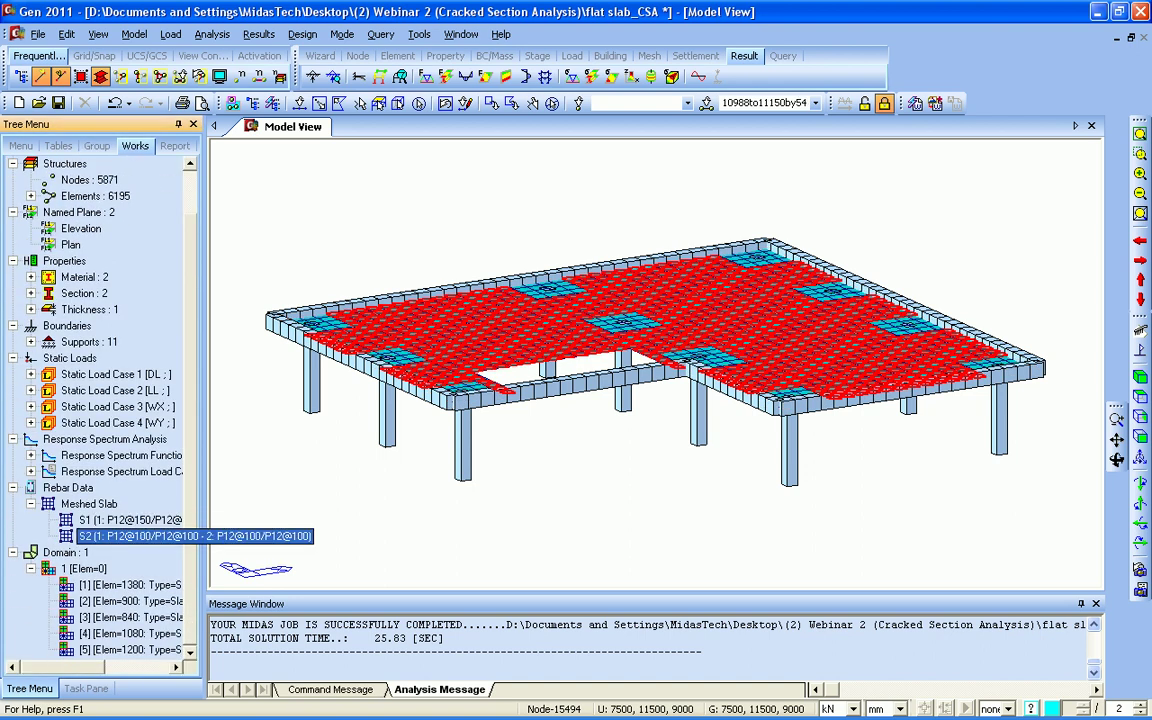
{"action": "right_click", "coordinate": [130, 536]}
{"action": "left_click", "coordinate": [150, 478]}
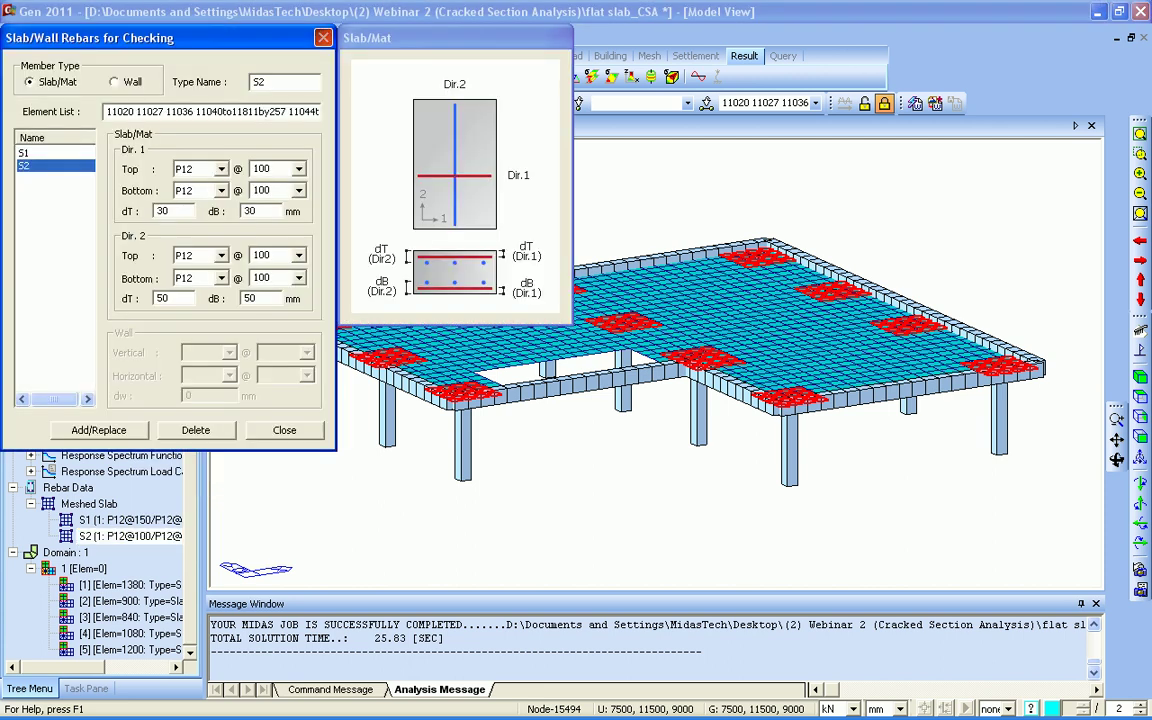
{"action": "key", "text": "Escape"}
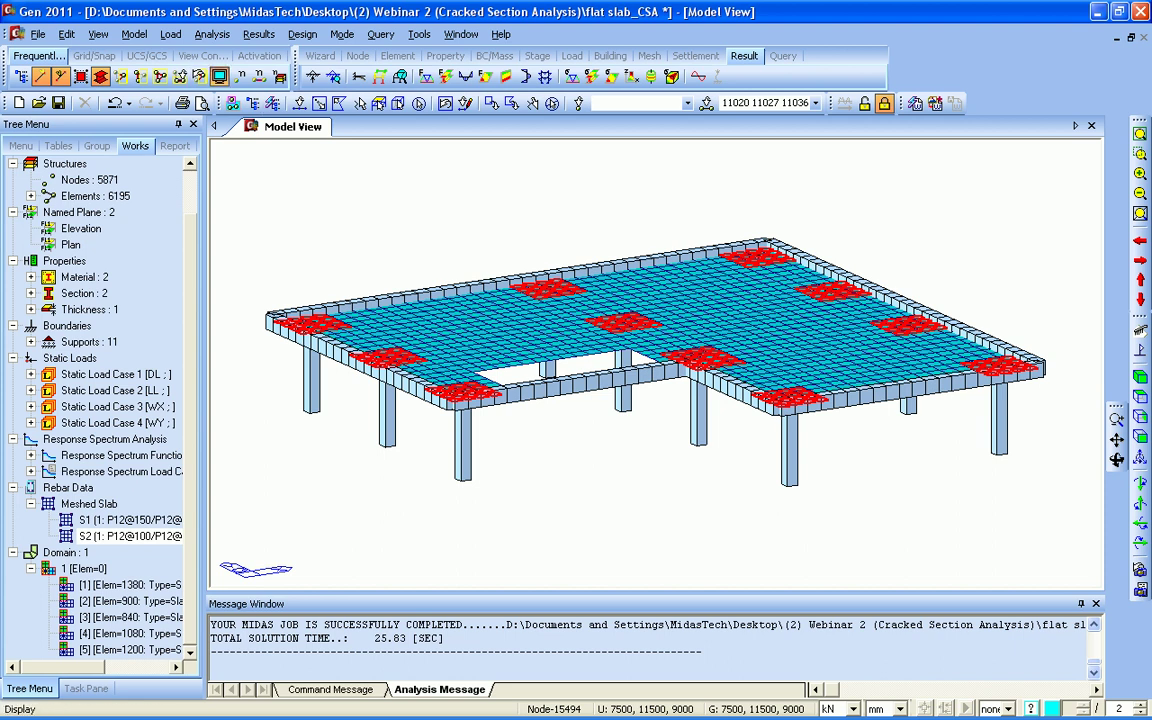
Step: Display the Sub-Domain Rebar Direction and Meshed Slab Rebar Data on the model and clear the element selection
{"action": "left_click", "coordinate": [219, 77]}
{"action": "left_click_drag", "start_coordinate": [560, 135], "coordinate": [325, 91]}
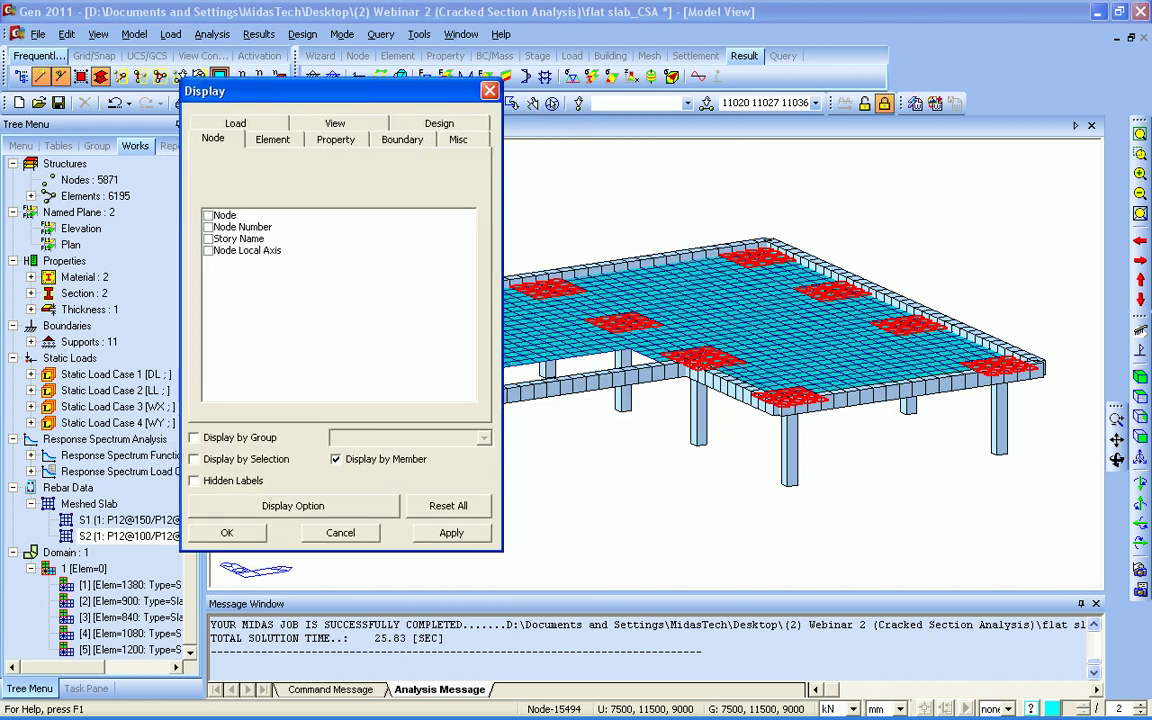
{"action": "left_click", "coordinate": [439, 123]}
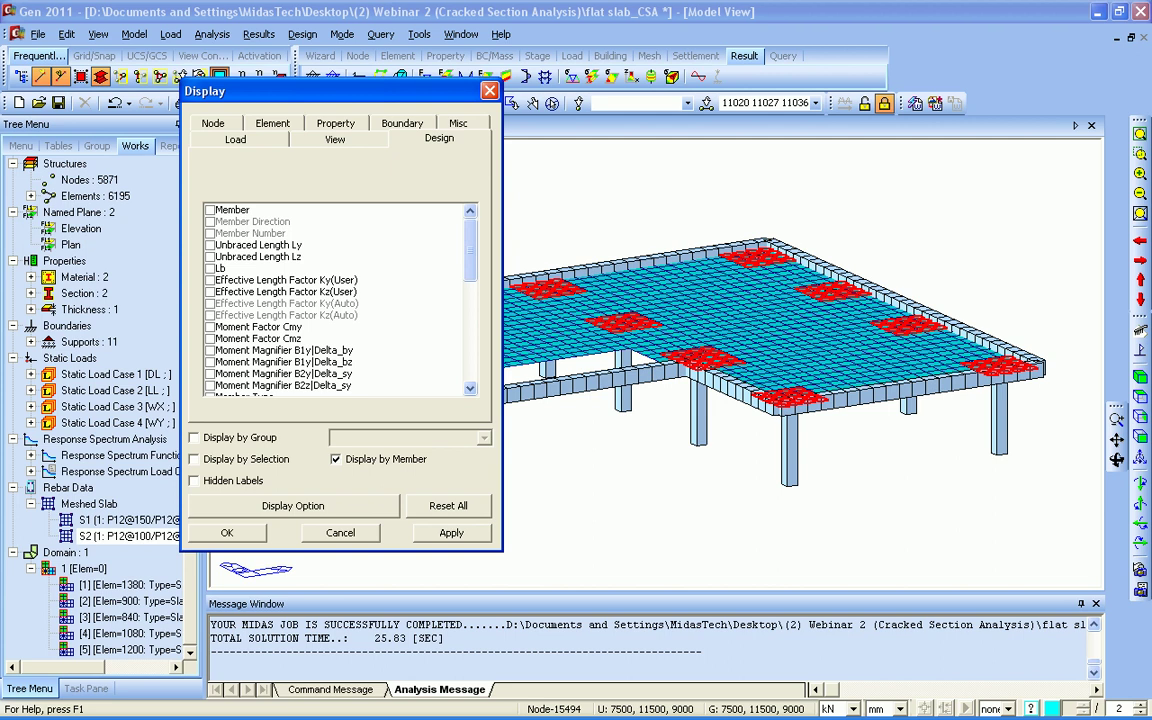
{"action": "left_click_drag", "start_coordinate": [470, 250], "coordinate": [470, 353]}
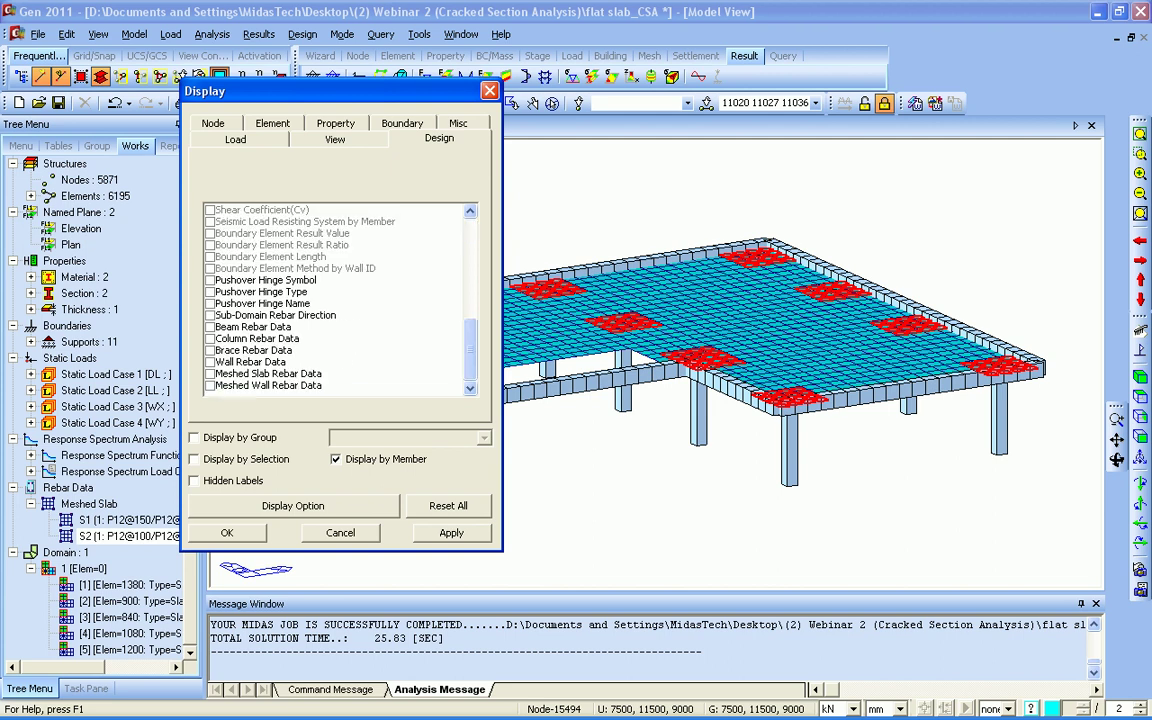
{"action": "left_click", "coordinate": [210, 315]}
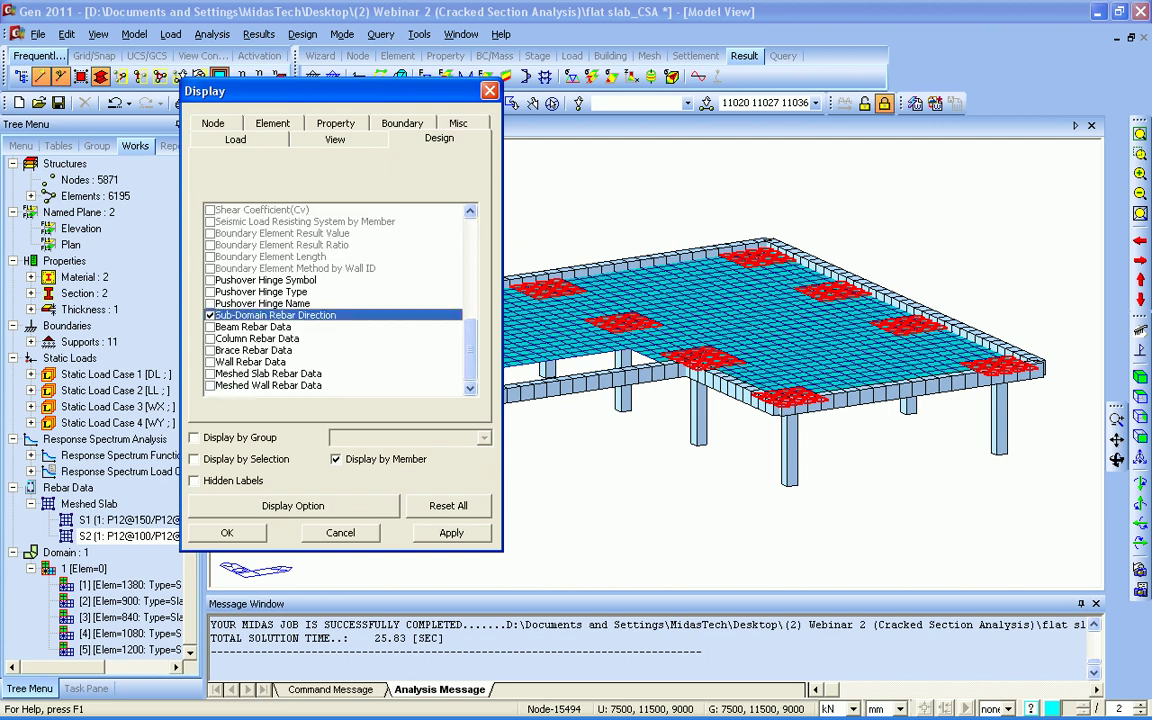
{"action": "left_click", "coordinate": [210, 374]}
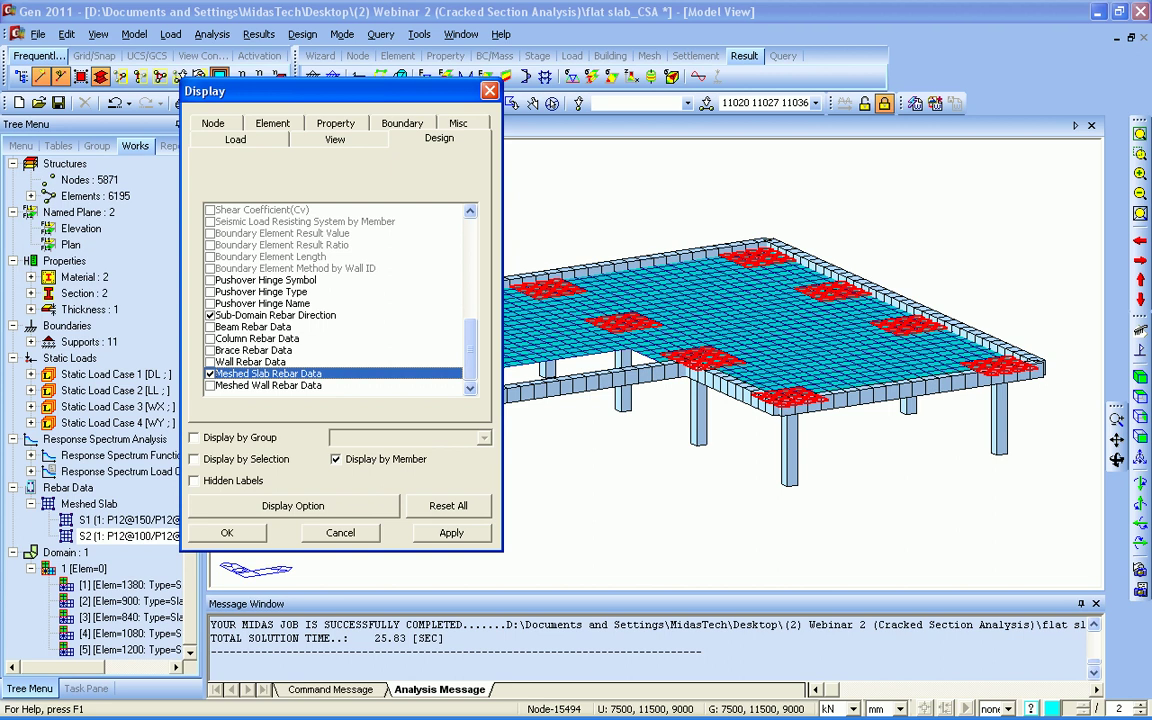
{"action": "left_click", "coordinate": [227, 533]}
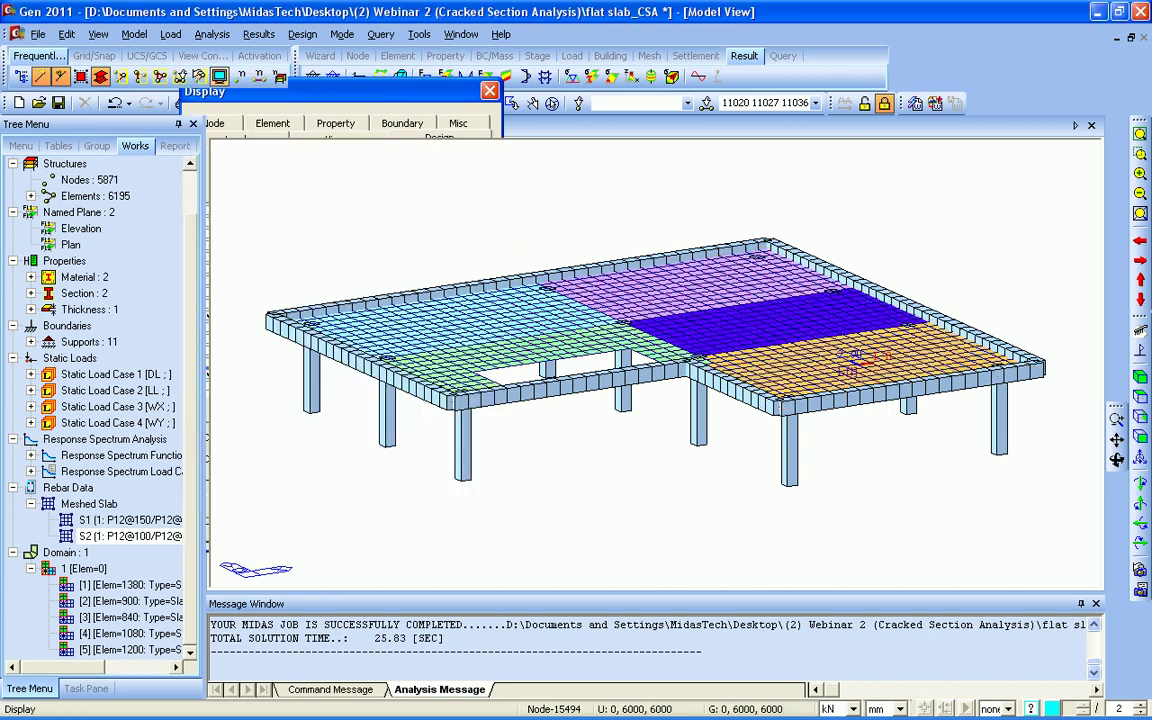
{"action": "left_click", "coordinate": [552, 103]}
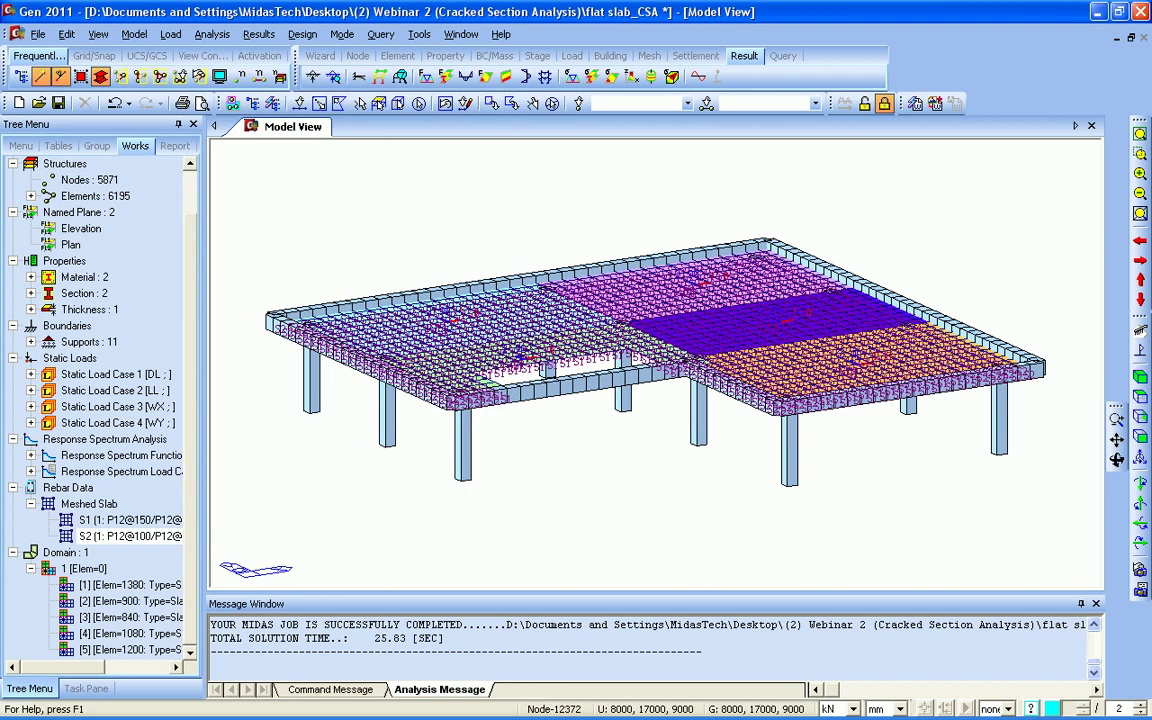
Step: Examine the S1 and S2 rebar labels around the slab's upper-right corner column in plan, and return to the isometric view
{"action": "left_click", "coordinate": [1140, 397]}
{"action": "left_click", "coordinate": [1140, 154]}
{"action": "left_click_drag", "start_coordinate": [755, 154], "coordinate": [890, 292]}
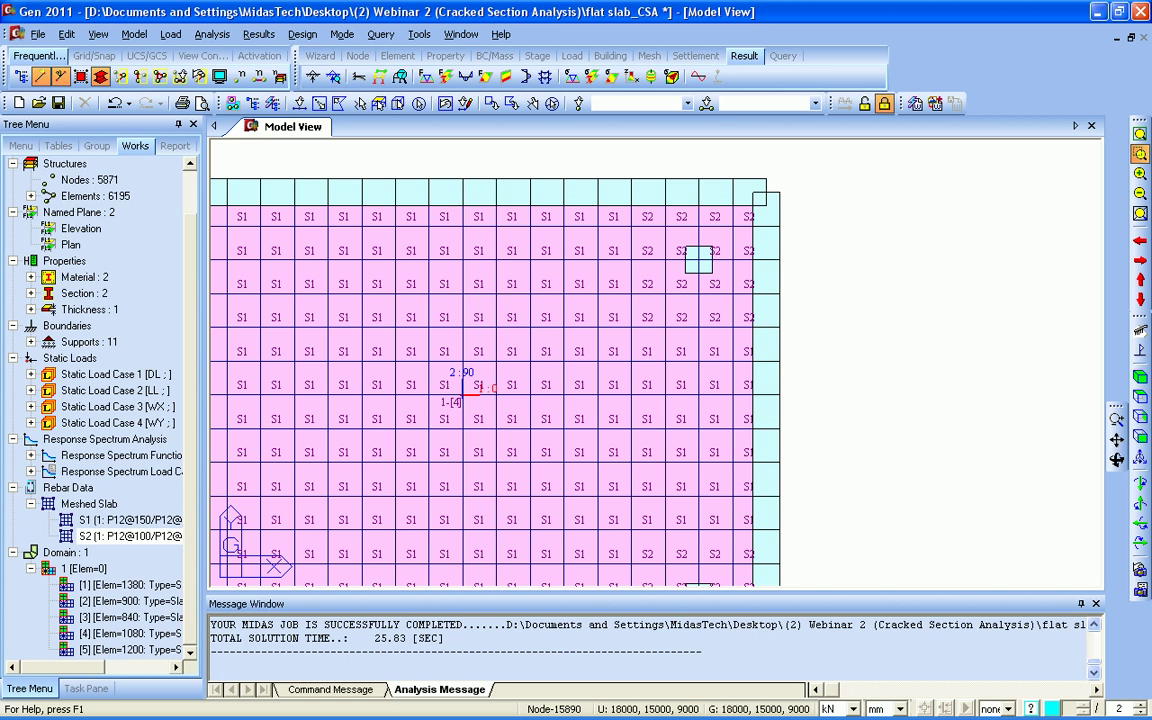
{"action": "left_click", "coordinate": [1140, 133]}
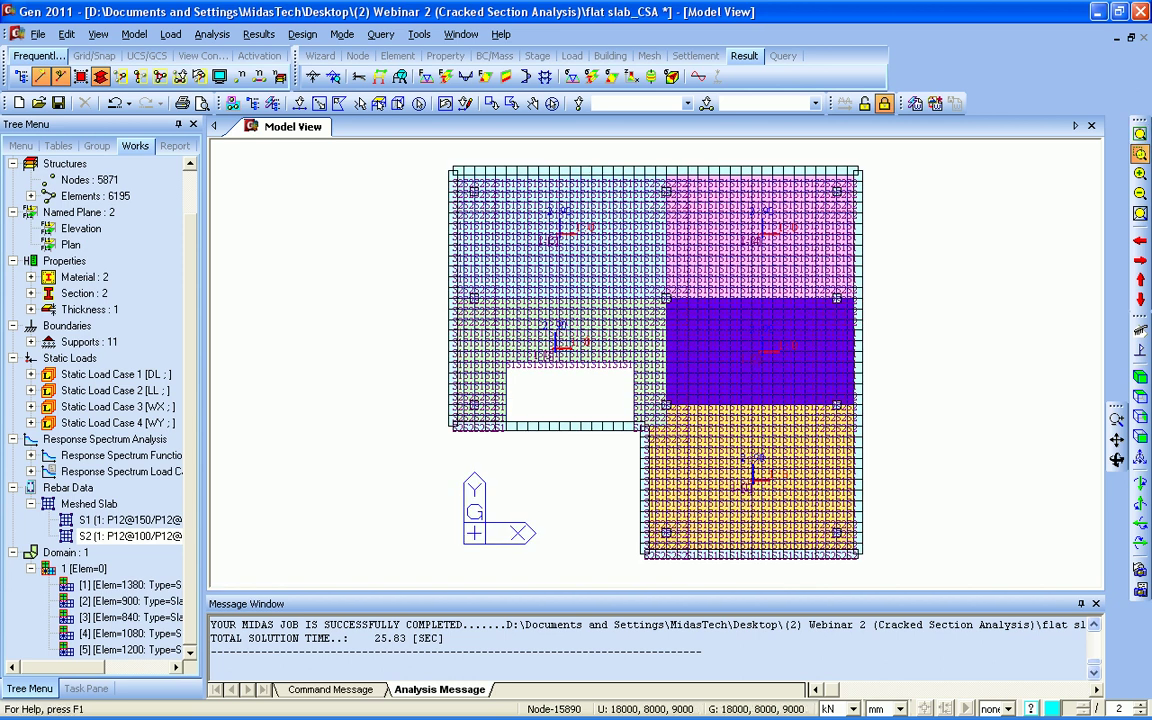
{"action": "left_click", "coordinate": [1140, 376]}
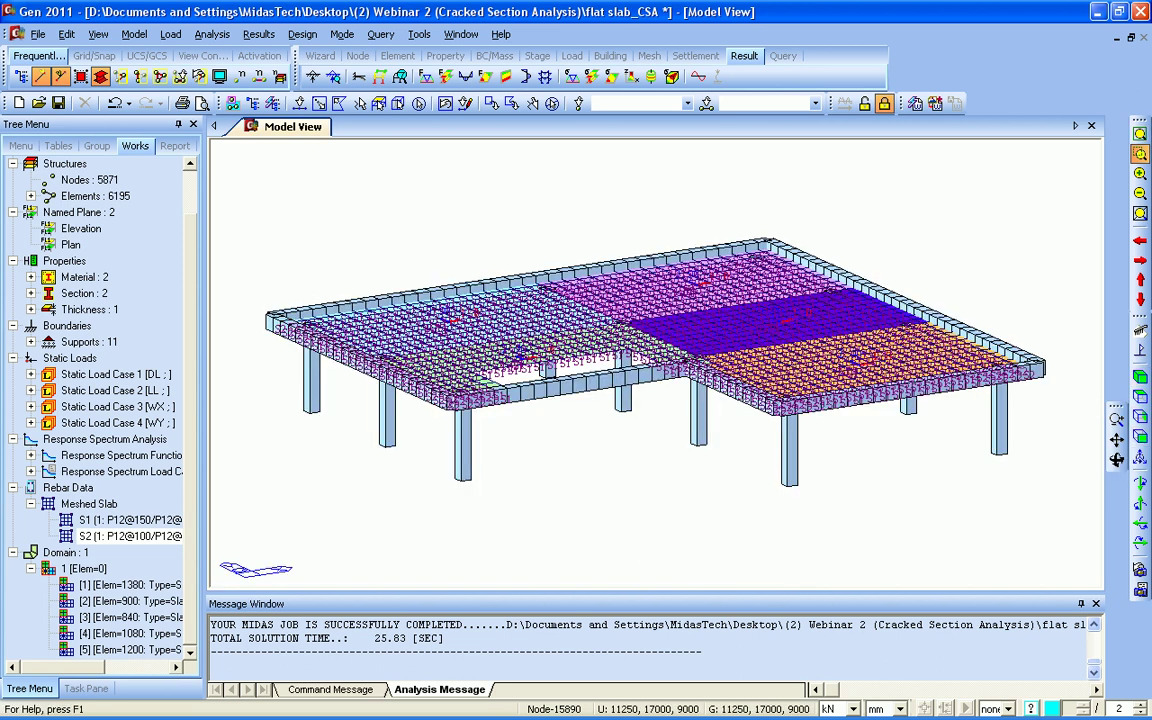
Step: Turn off the display of the Sub-Domain Rebar Direction and Meshed Slab Rebar Data labels on the model
{"action": "left_click", "coordinate": [219, 76]}
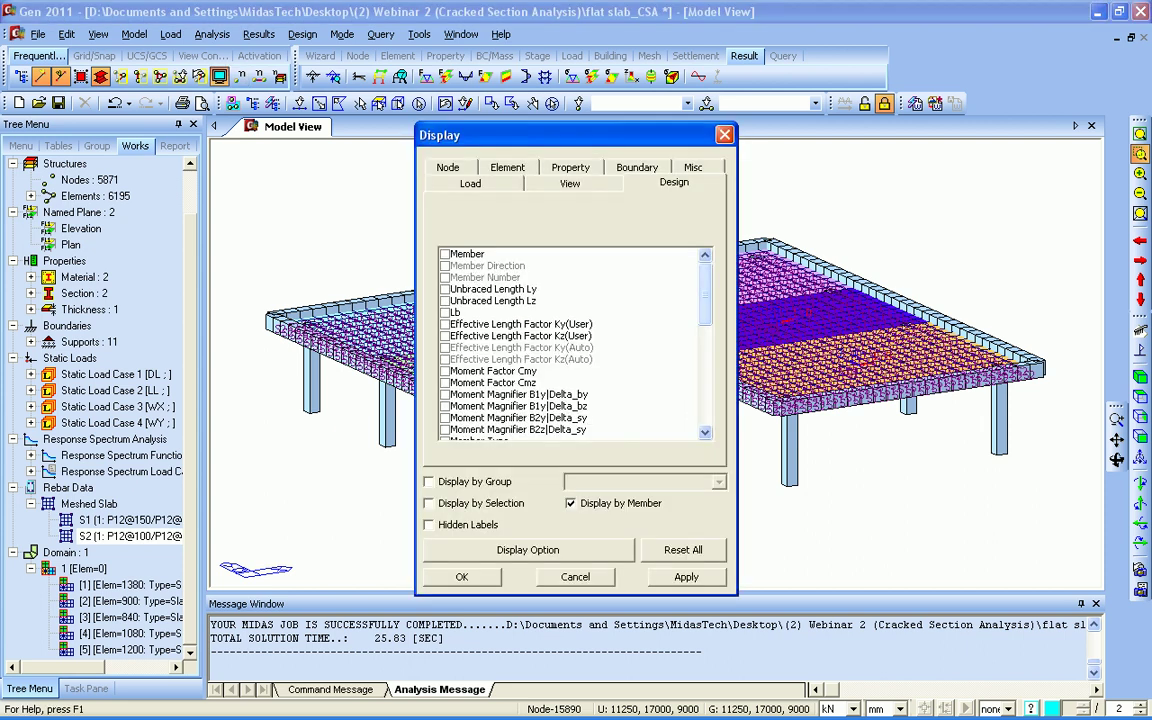
{"action": "left_click_drag", "start_coordinate": [705, 294], "coordinate": [705, 396]}
{"action": "left_click", "coordinate": [510, 359]}
{"action": "left_click", "coordinate": [445, 359]}
{"action": "left_click", "coordinate": [445, 418]}
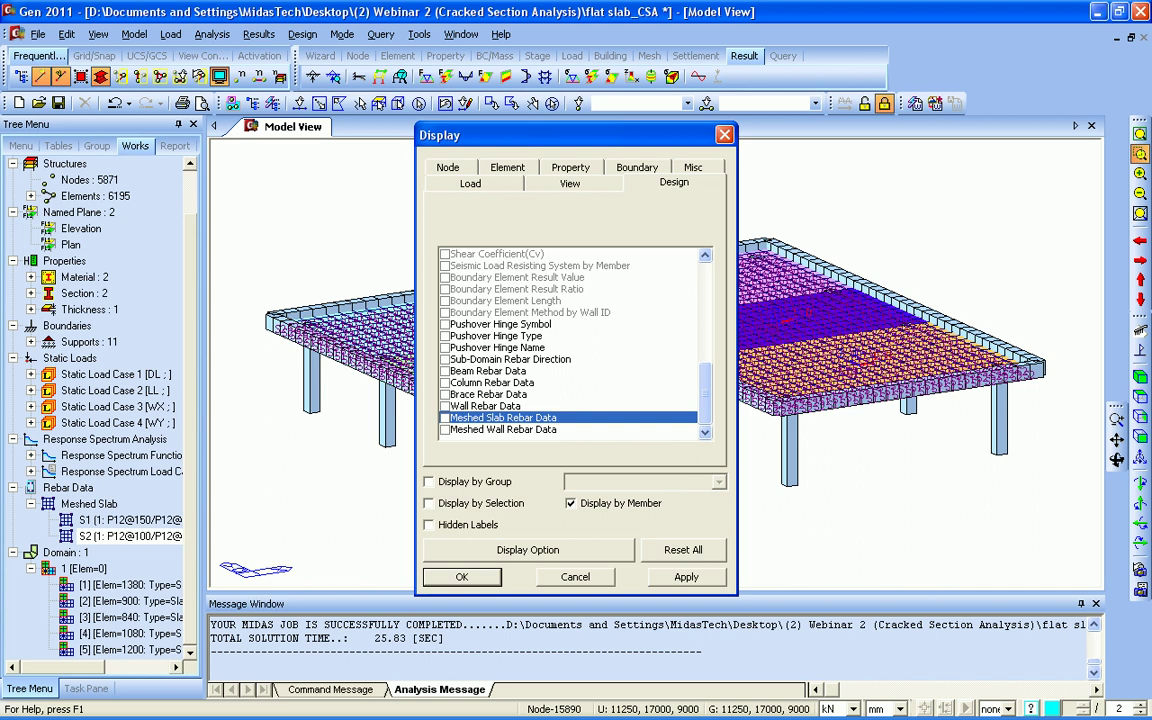
{"action": "key", "text": "Return"}
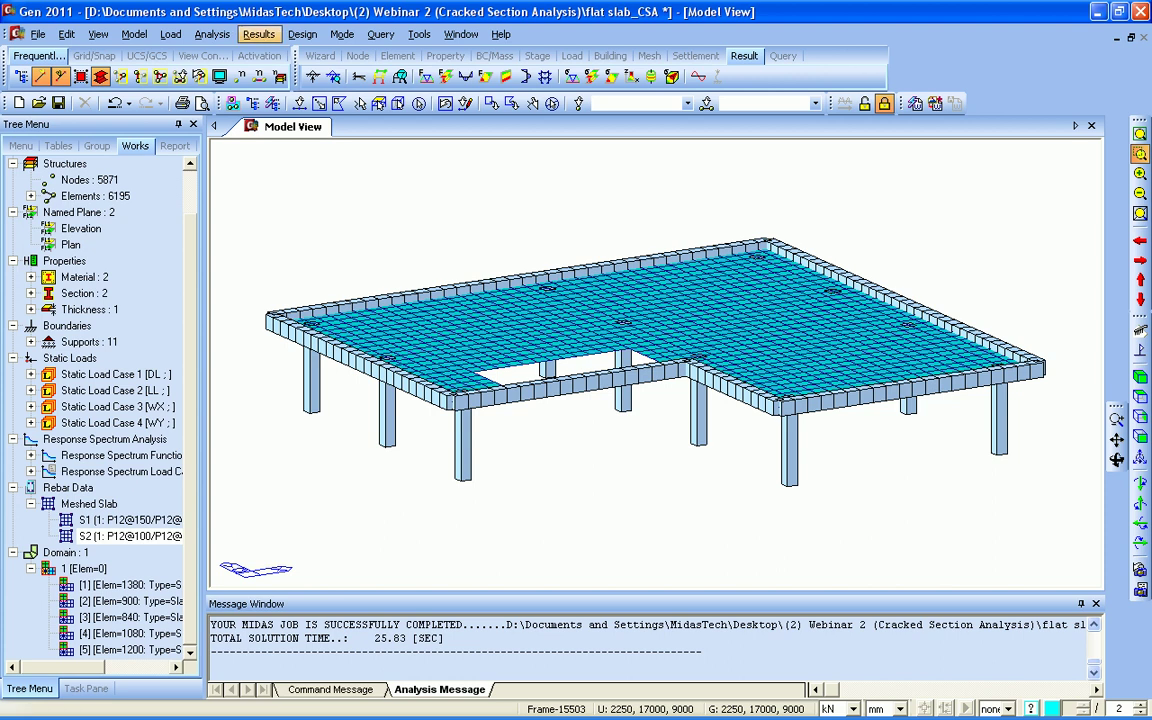
Step: Accept Cracked Section Analysis Control with 20 iterations per load case and 0.01 convergence tolerance, and perform the cracked section analysis
{"action": "left_click", "coordinate": [302, 34]}
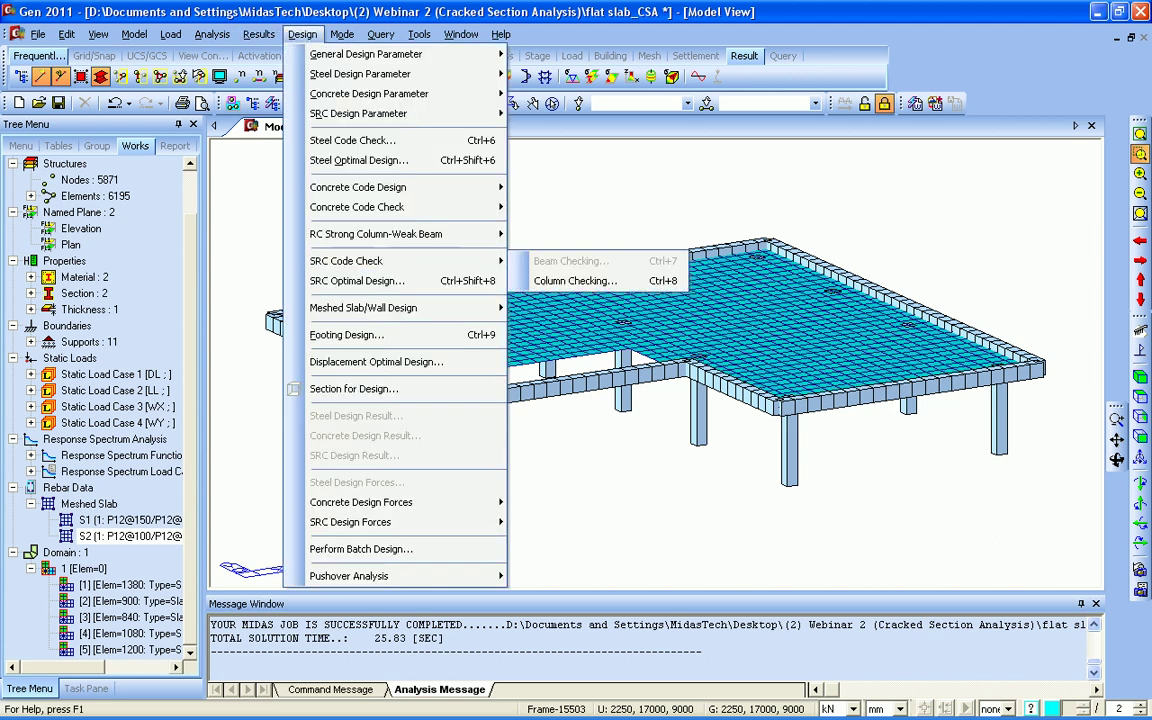
{"action": "mouse_move", "coordinate": [380, 308]}
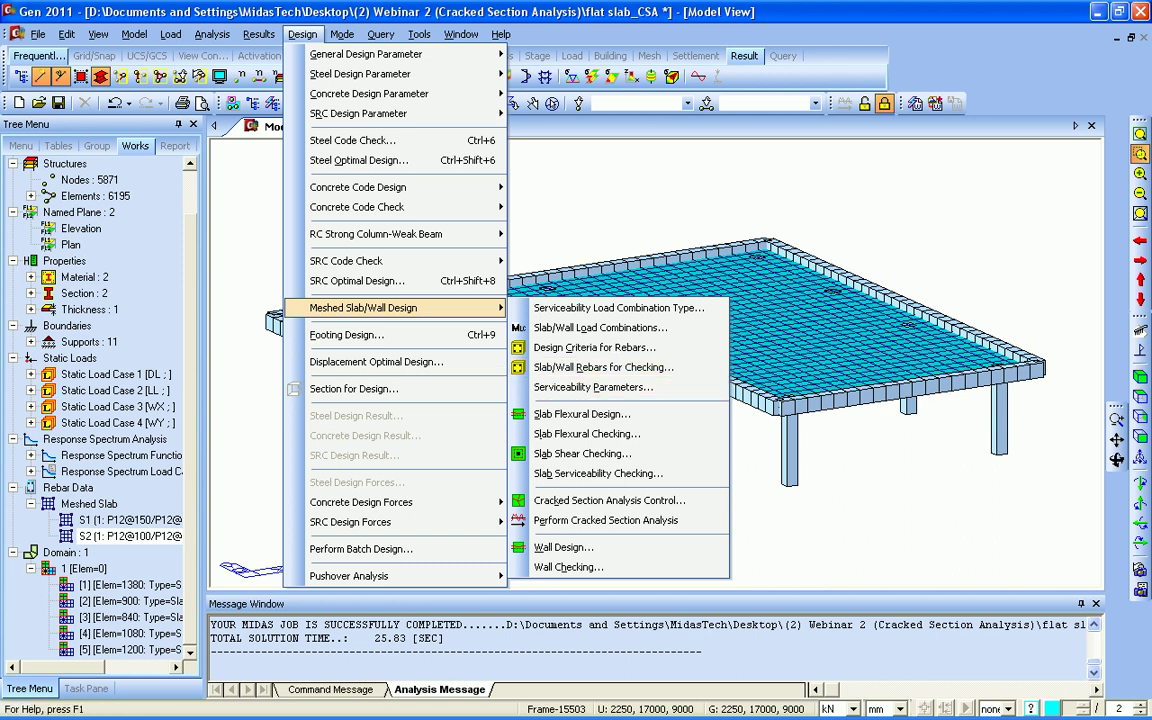
{"action": "key", "text": "Return"}
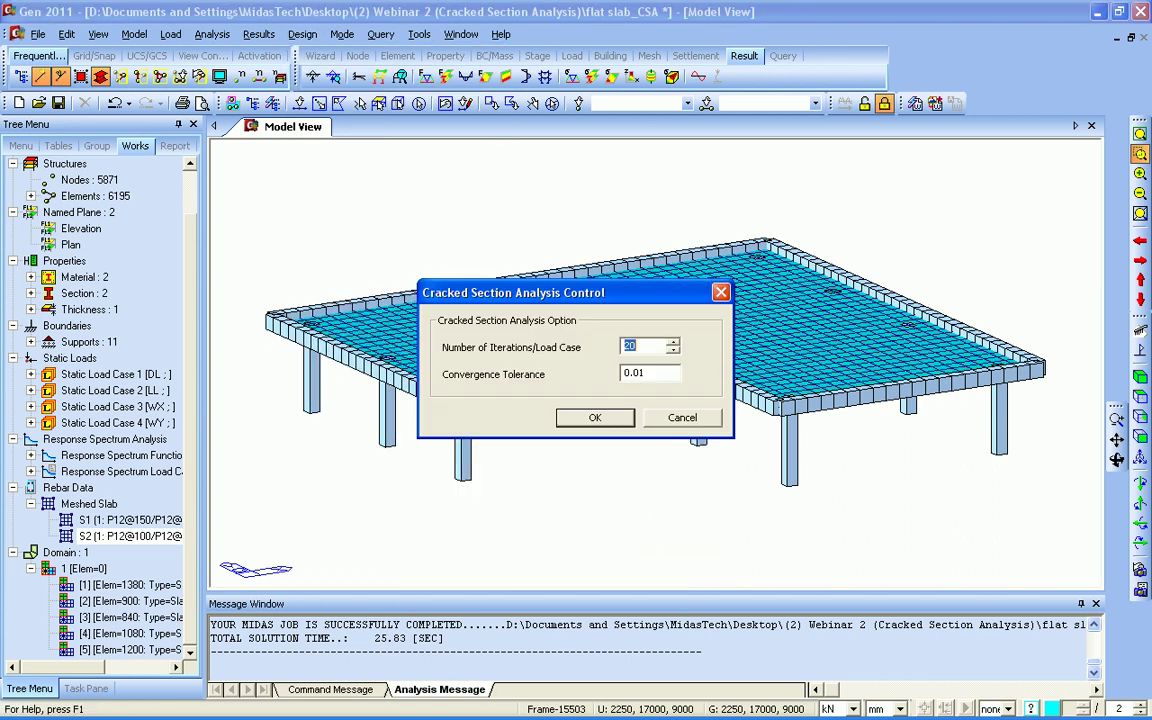
{"action": "key", "text": "Tab"}
{"action": "key", "text": "Return"}
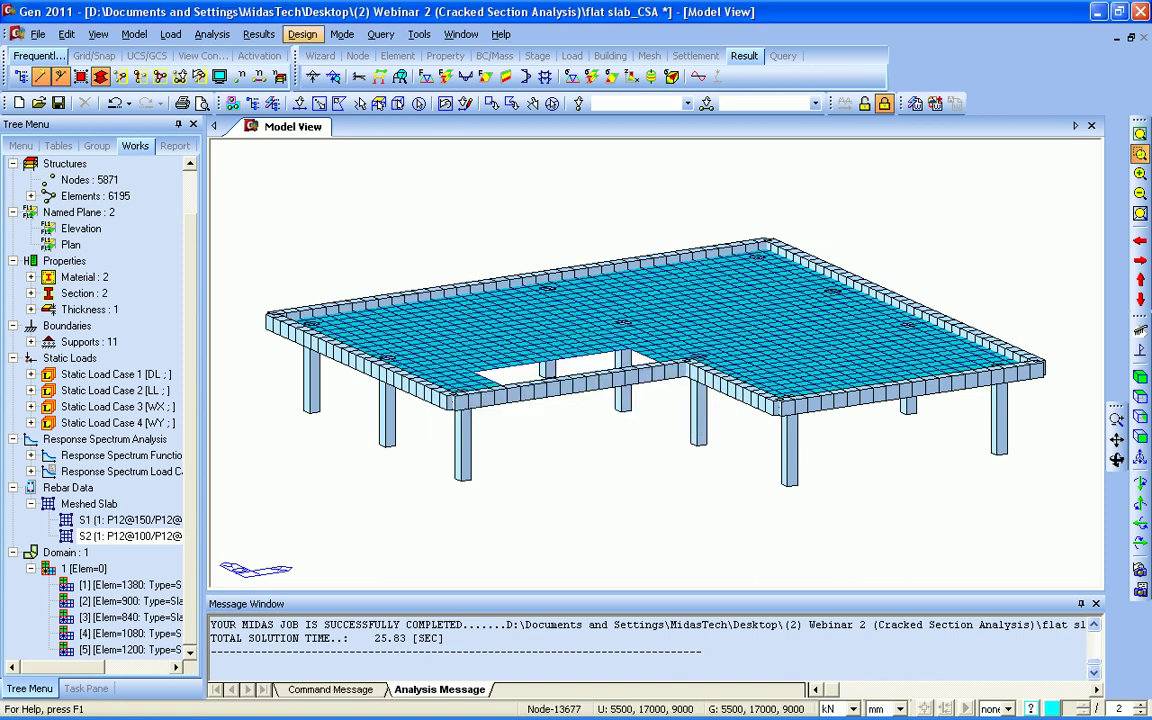
{"action": "left_click", "coordinate": [302, 34]}
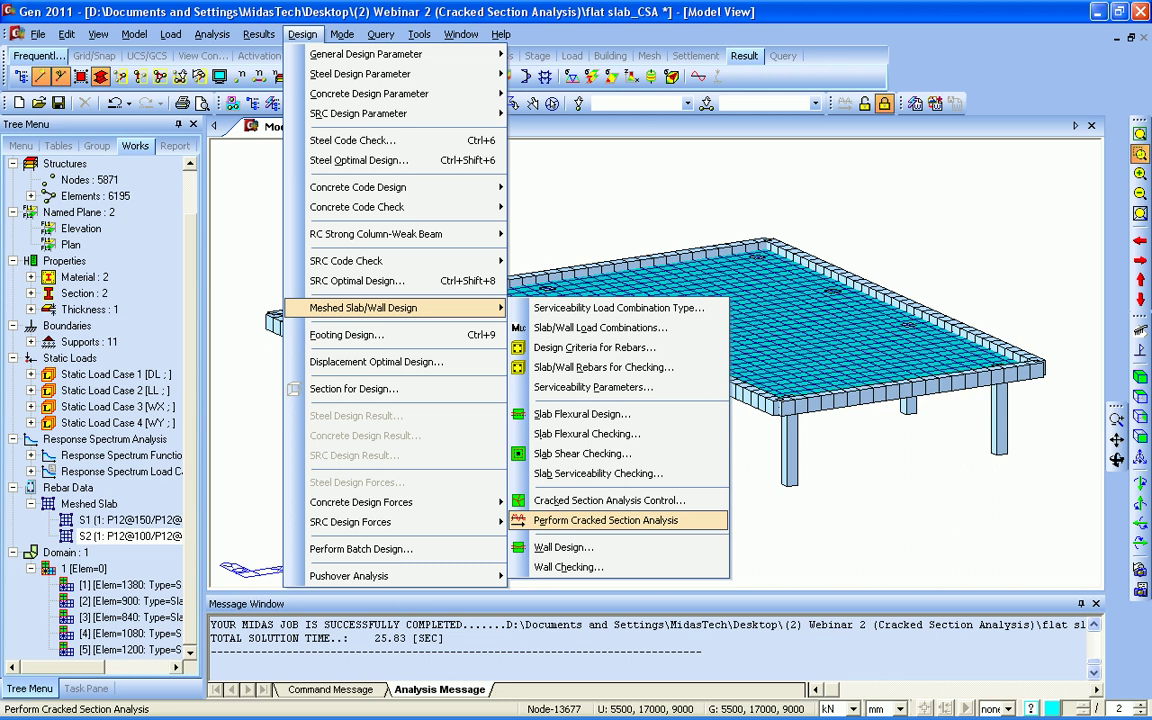
{"action": "left_click", "coordinate": [606, 520]}
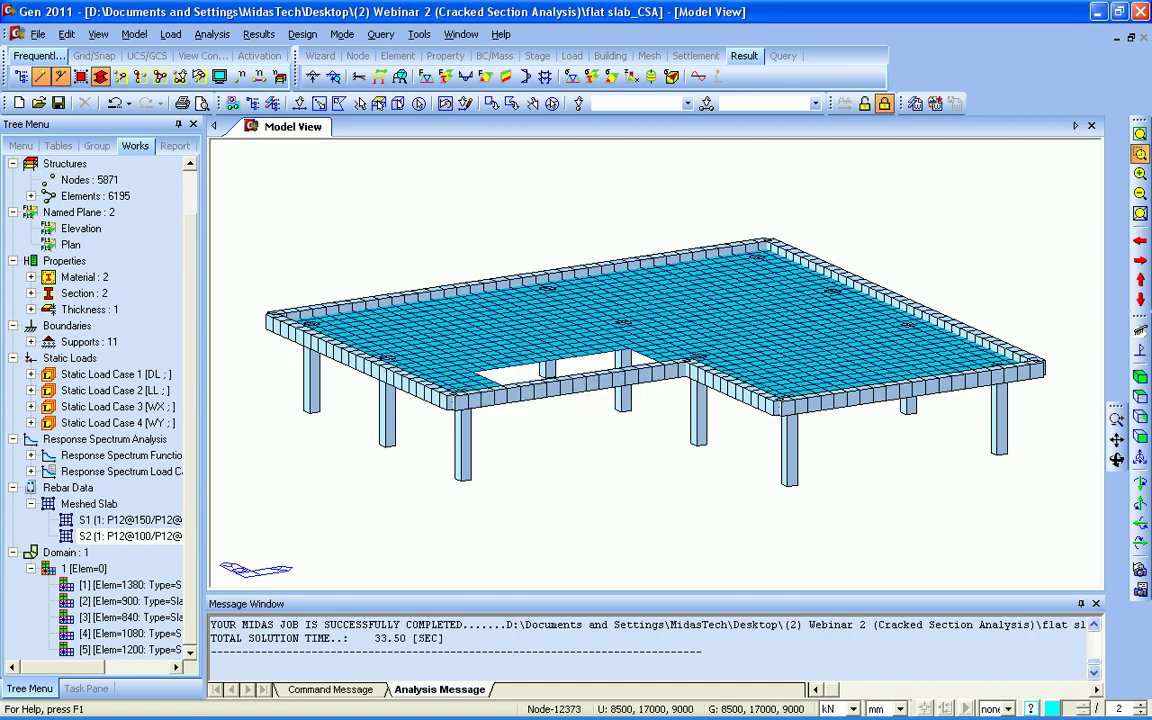
Step: Plot the cracked slab deflection as values with crack points for ALL COMBINATION using Slab Serviceability Checking
{"action": "left_click", "coordinate": [302, 34]}
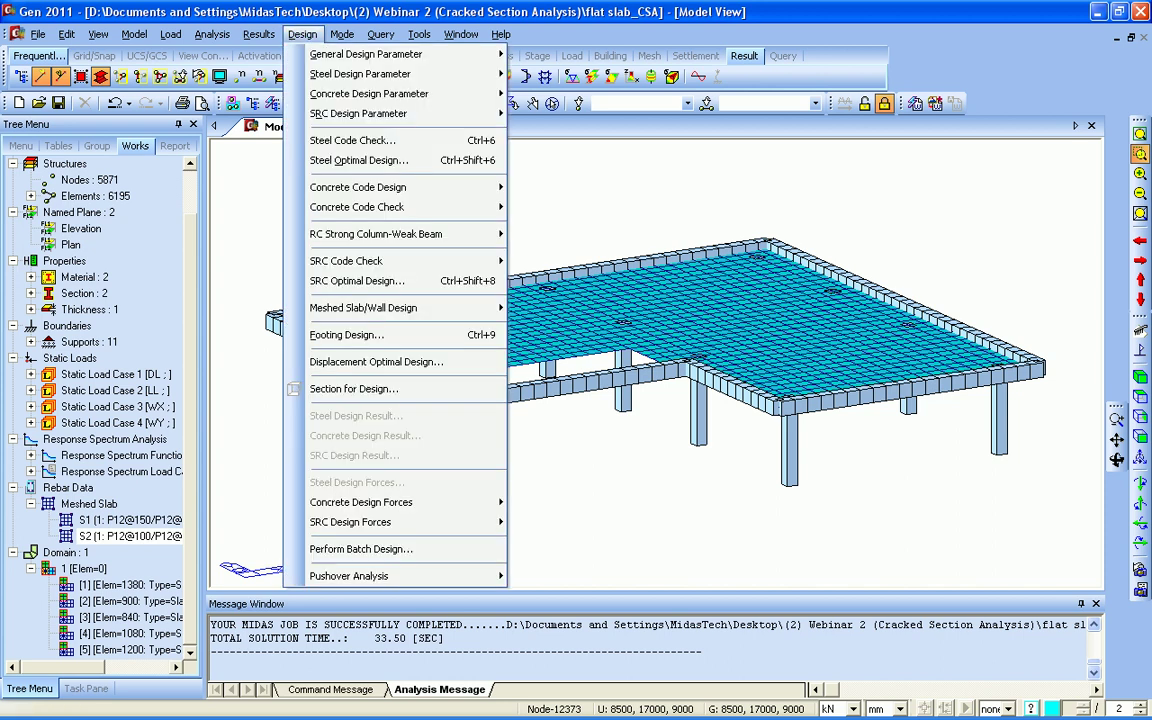
{"action": "mouse_move", "coordinate": [363, 307]}
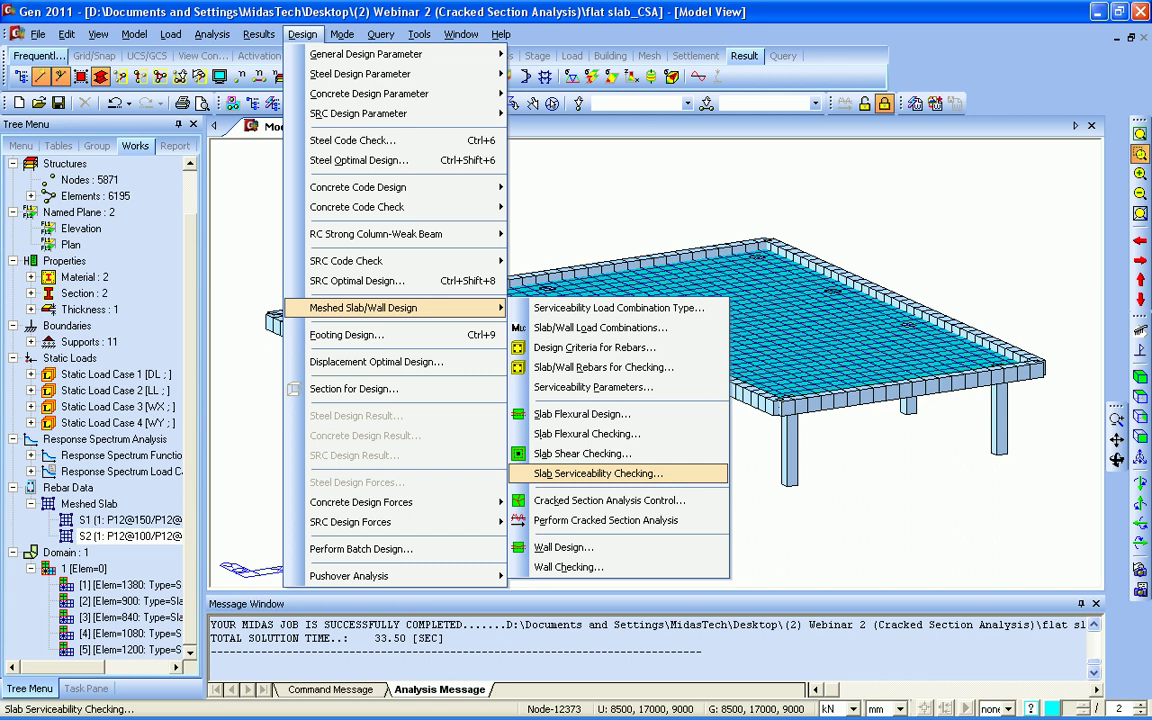
{"action": "left_click", "coordinate": [598, 474]}
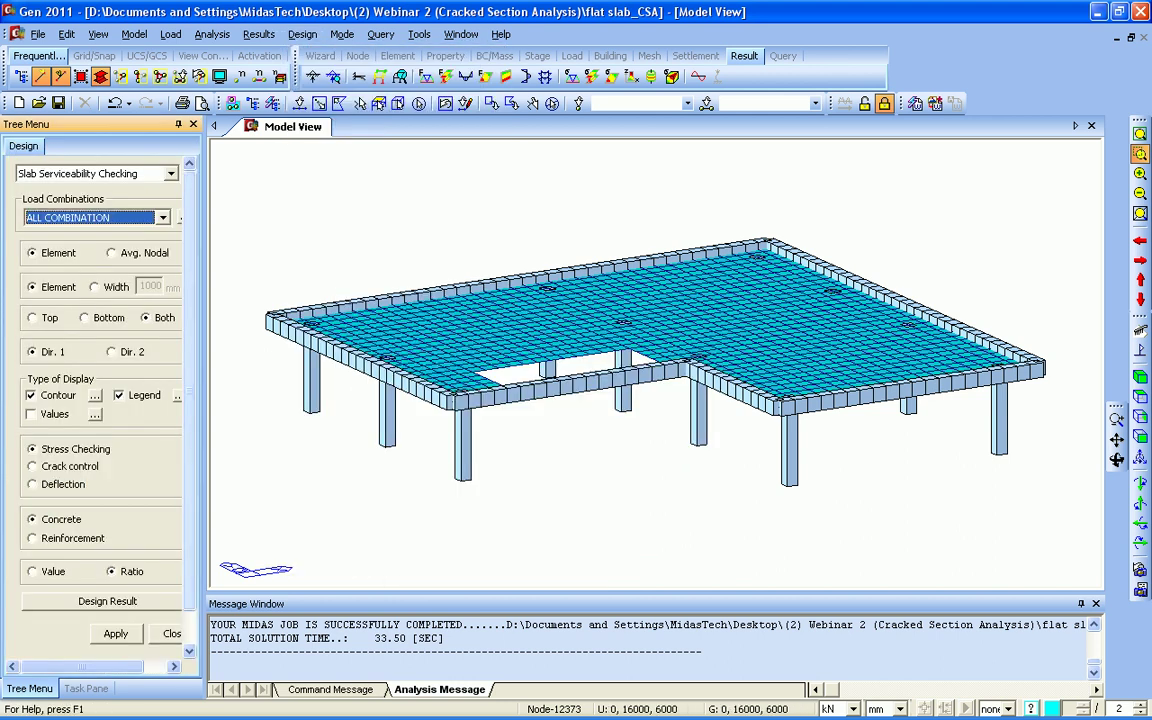
{"action": "scroll", "coordinate": [100, 380], "scroll_direction": "down", "scroll_amount": 2}
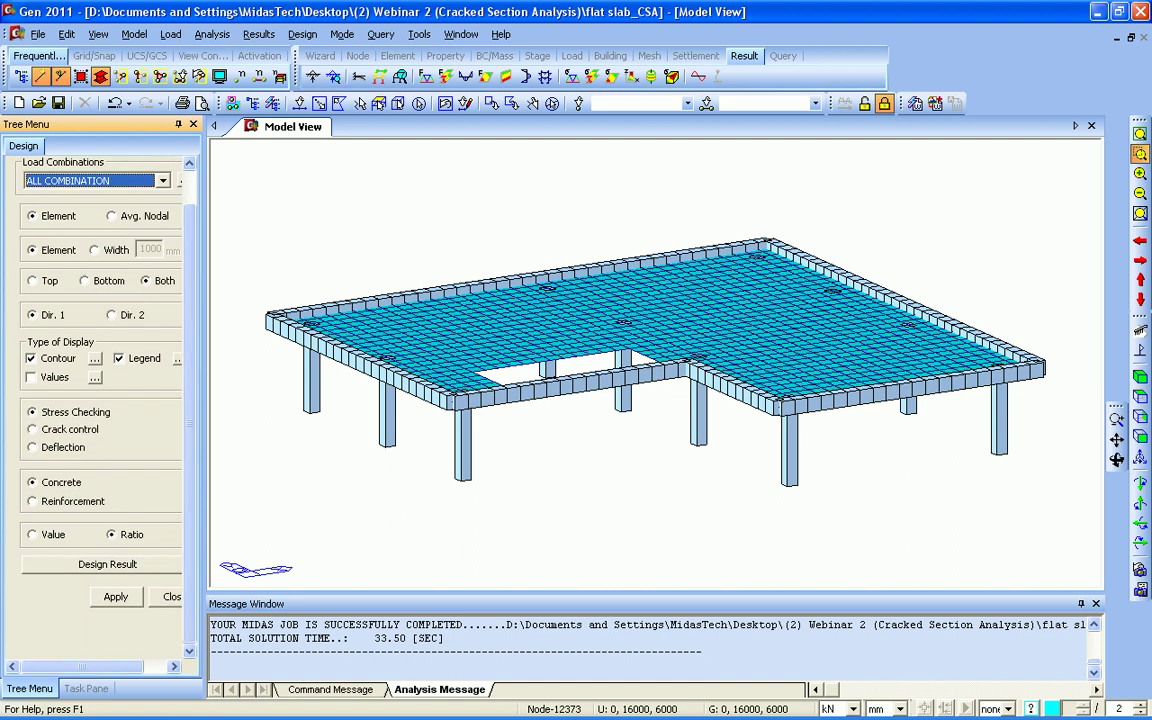
{"action": "left_click", "coordinate": [33, 448]}
{"action": "left_click", "coordinate": [115, 483]}
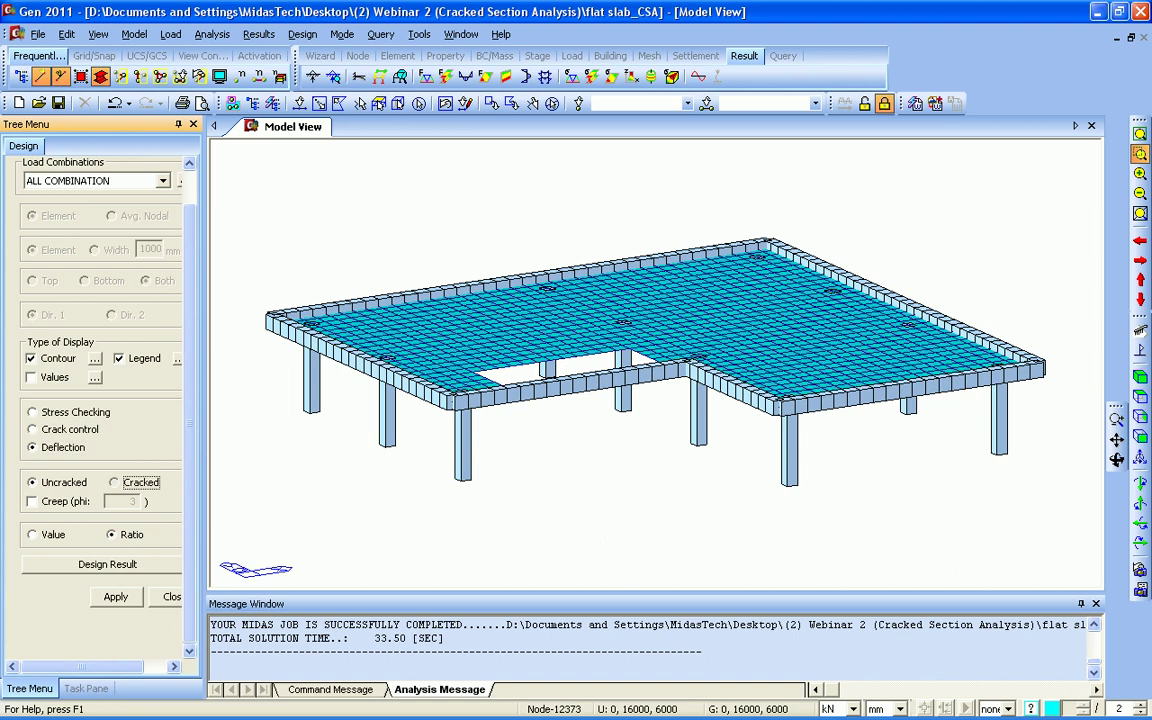
{"action": "left_click", "coordinate": [120, 377]}
{"action": "left_click", "coordinate": [33, 535]}
{"action": "left_click", "coordinate": [116, 597]}
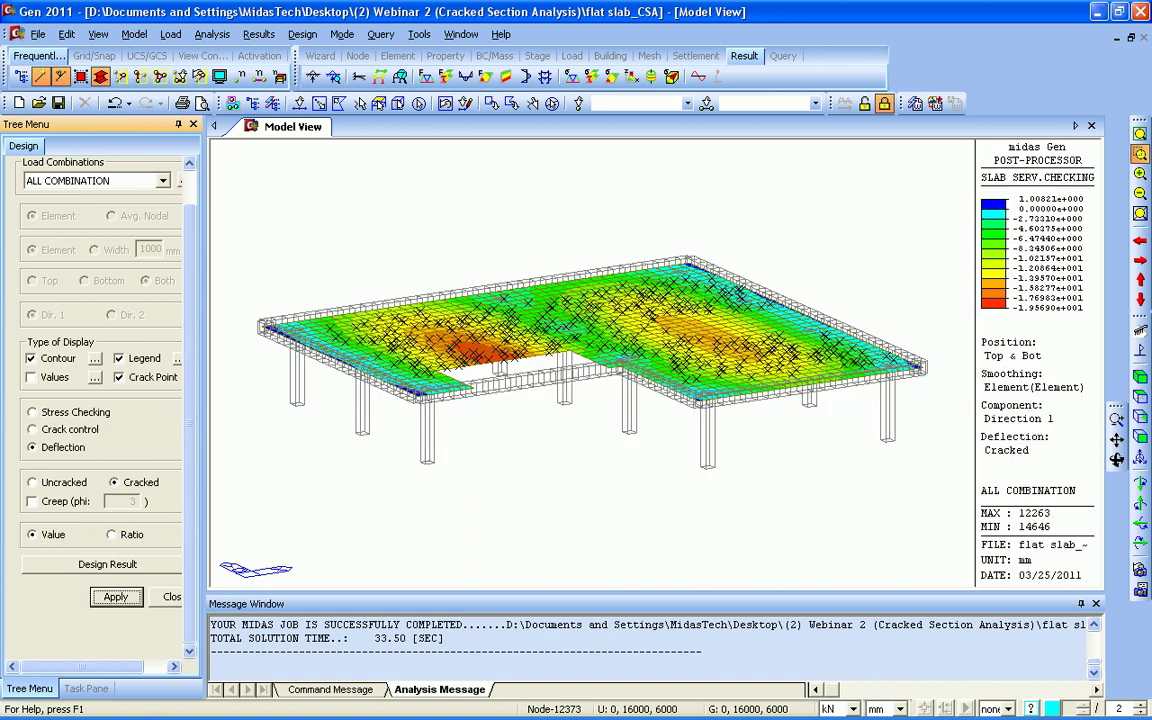
Step: Plot the cracked deflection as a ratio, and examine the deflection checks of the slab sub-domains in the design result report
{"action": "left_click", "coordinate": [112, 535]}
{"action": "left_click", "coordinate": [116, 597]}
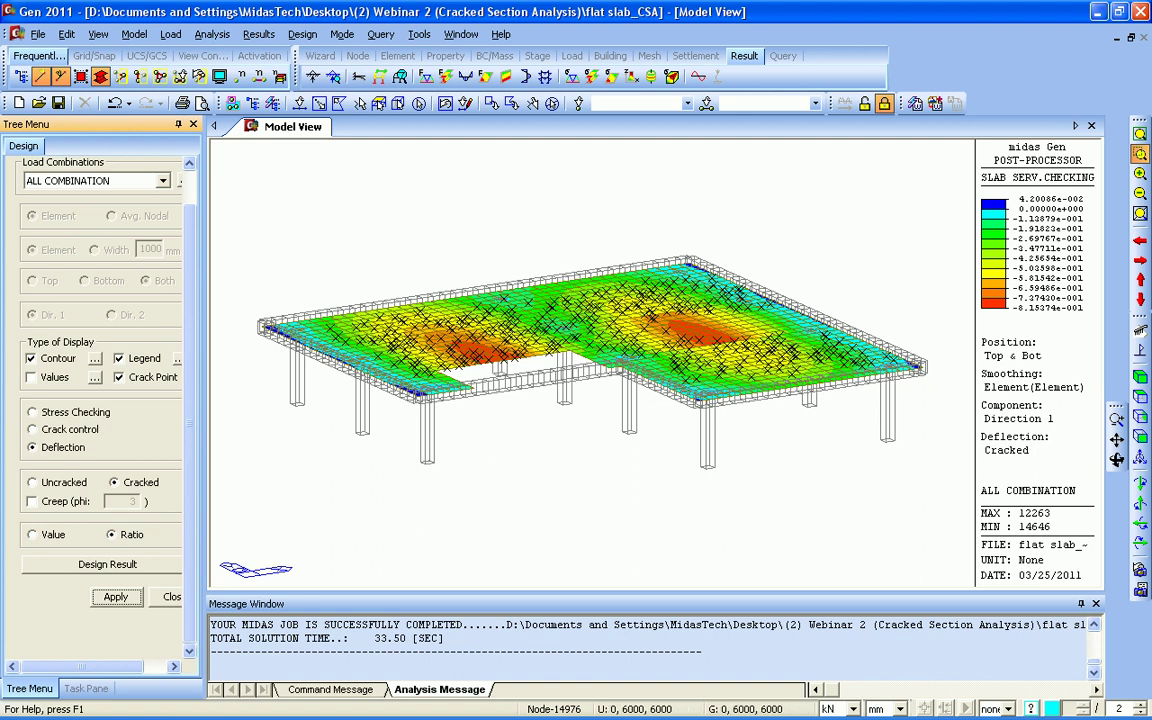
{"action": "left_click", "coordinate": [108, 565]}
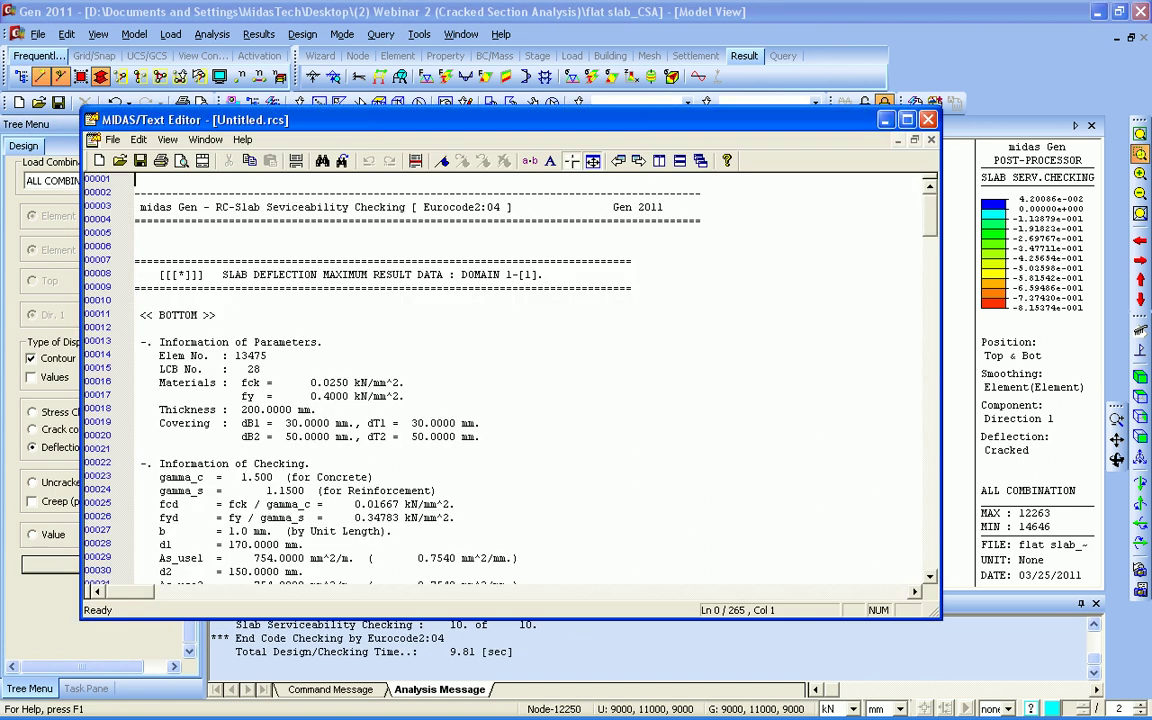
{"action": "left_click", "coordinate": [461, 368]}
{"action": "scroll", "coordinate": [461, 368], "scroll_direction": "down", "scroll_amount": 5}
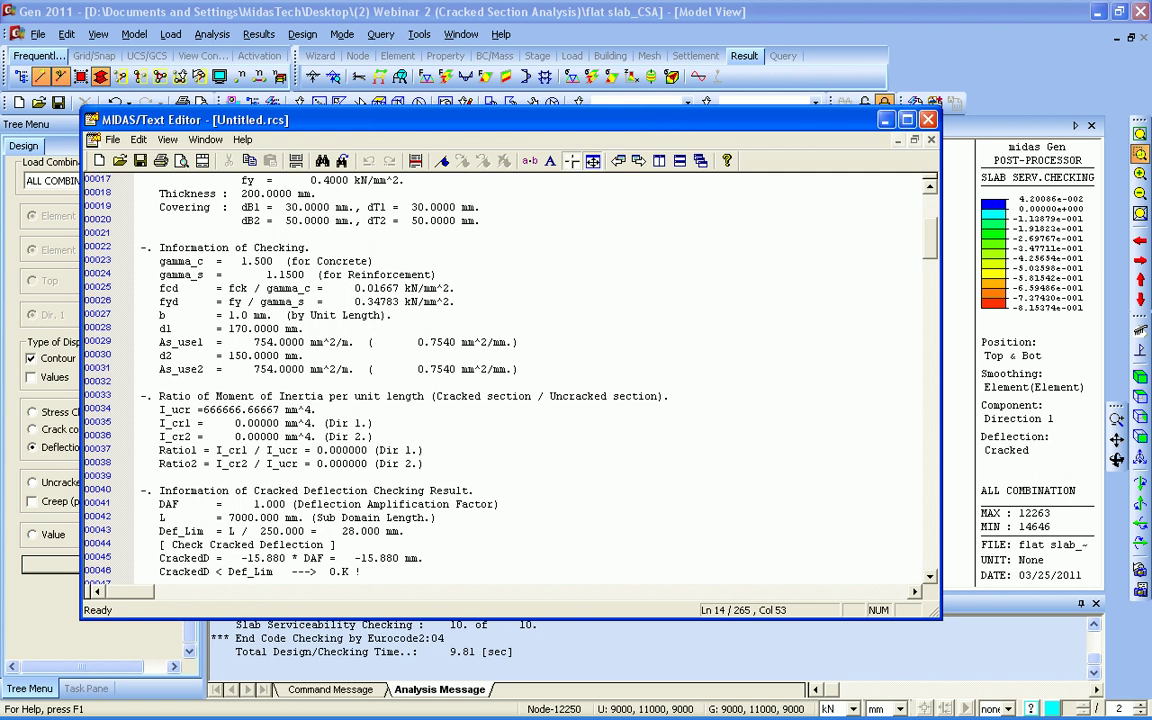
{"action": "scroll", "coordinate": [461, 368], "scroll_direction": "down", "scroll_amount": 9}
{"action": "scroll", "coordinate": [461, 368], "scroll_direction": "down", "scroll_amount": 5}
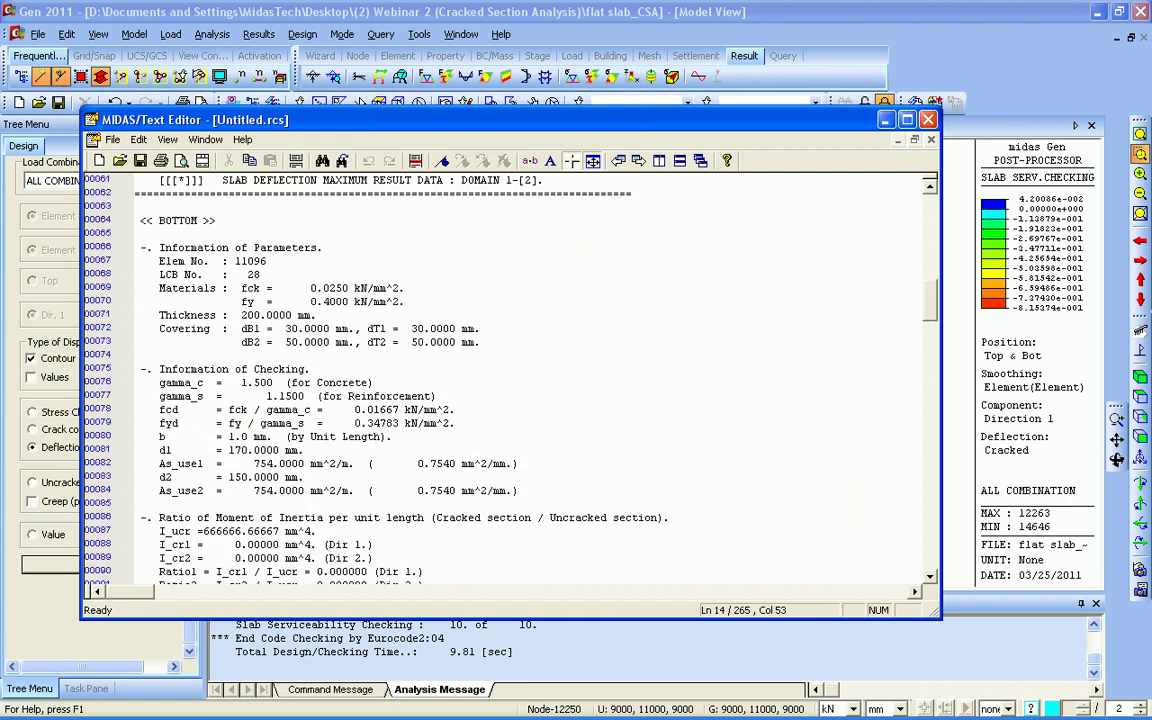
{"action": "scroll", "coordinate": [461, 368], "scroll_direction": "down", "scroll_amount": 3}
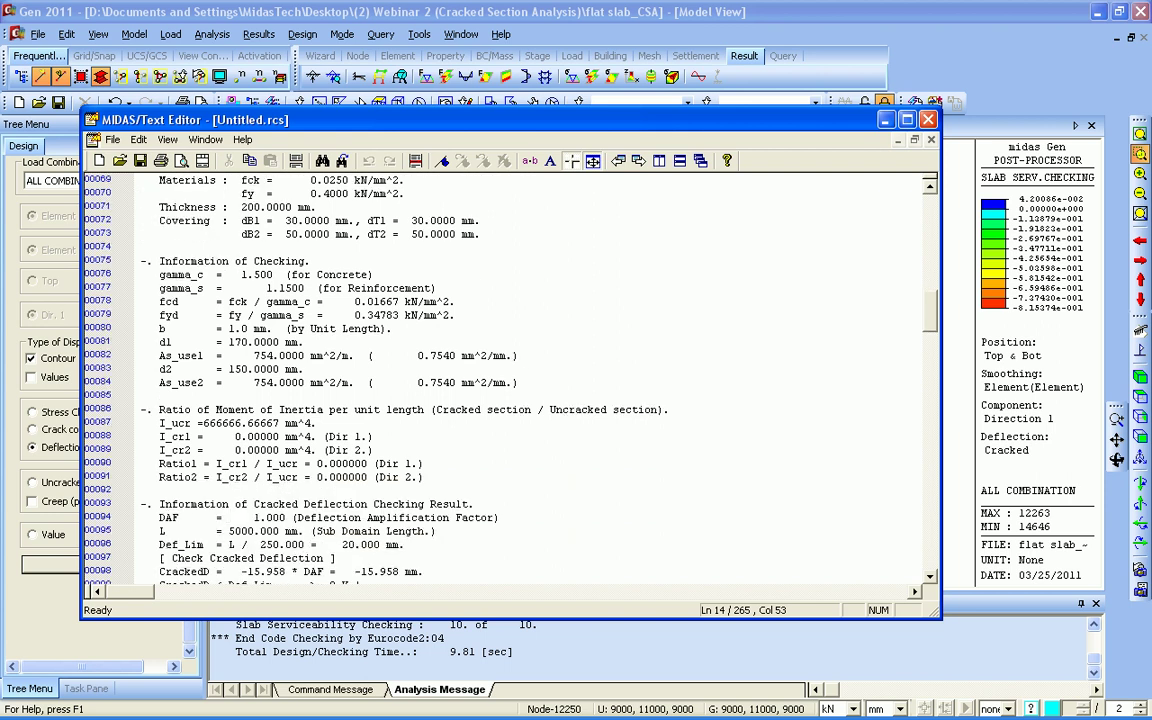
{"action": "scroll", "coordinate": [461, 368], "scroll_direction": "down", "scroll_amount": 4}
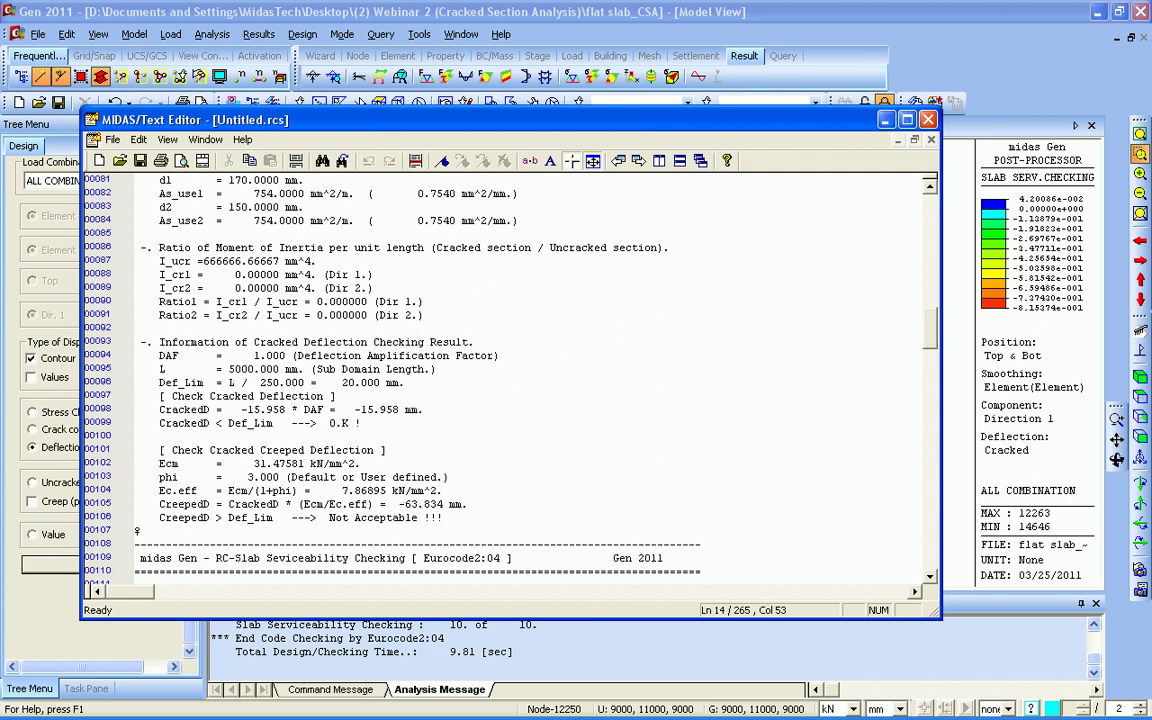
{"action": "scroll", "coordinate": [461, 368], "scroll_direction": "down", "scroll_amount": 12}
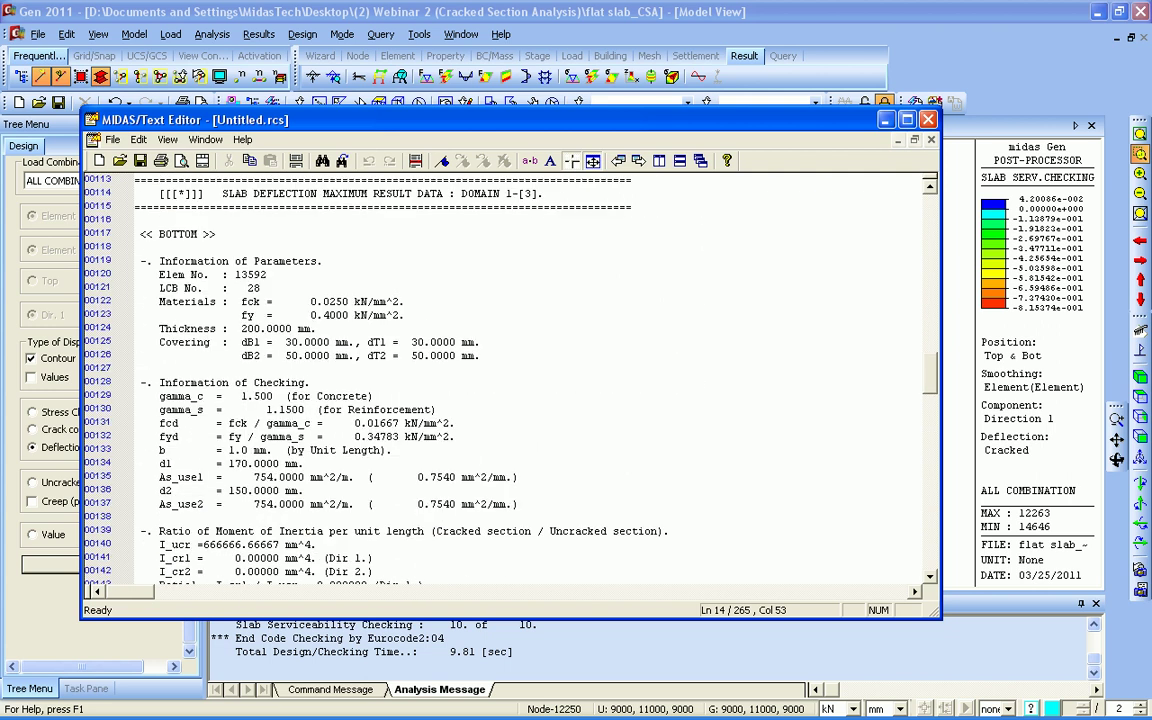
{"action": "scroll", "coordinate": [461, 368], "scroll_direction": "down", "scroll_amount": 3}
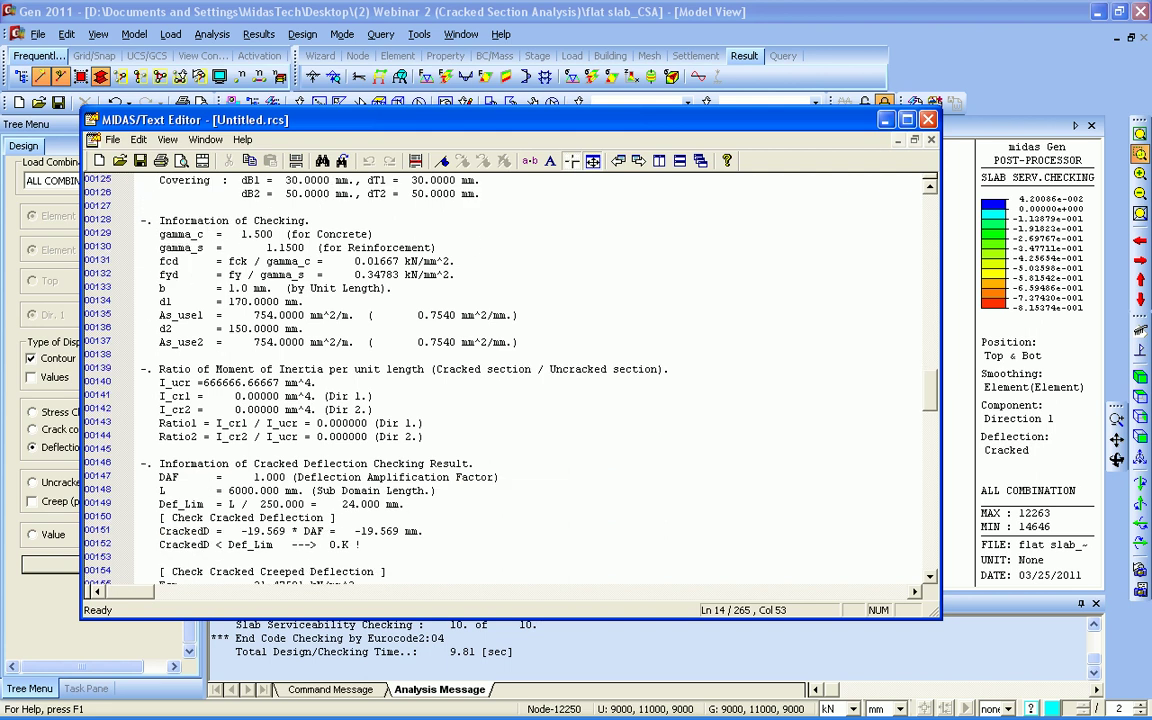
{"action": "left_click", "coordinate": [929, 120]}
{"action": "left_click", "coordinate": [548, 396]}
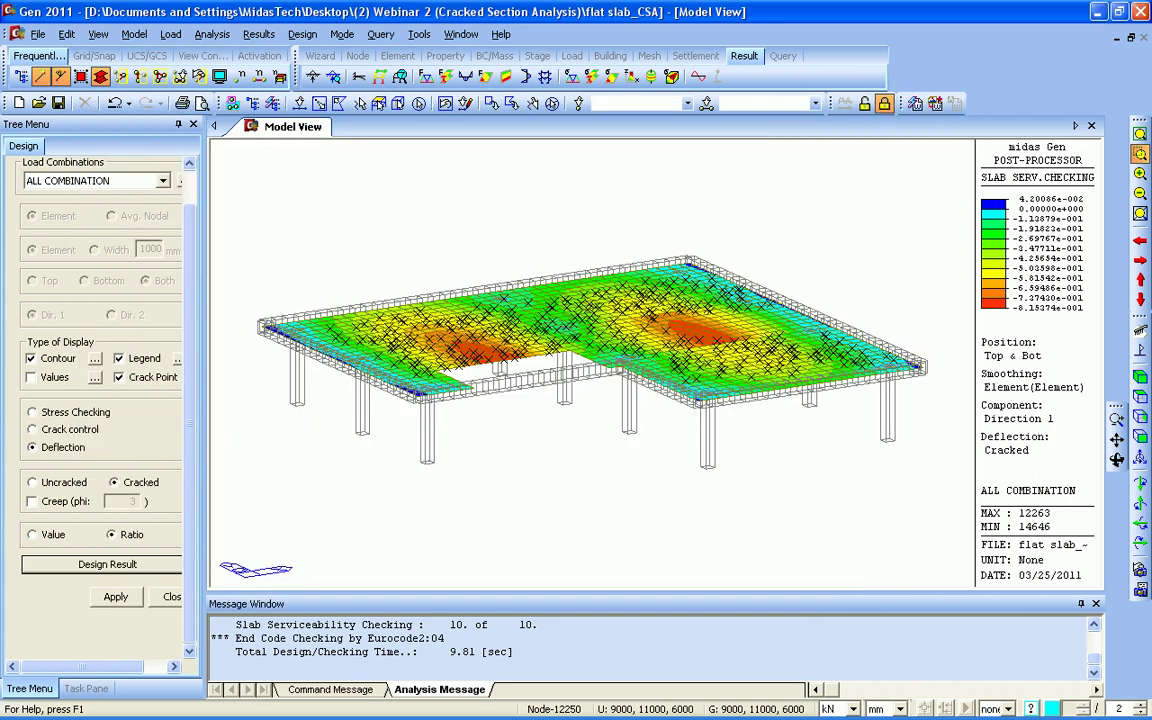
Step: Include creep with phi 3 in the cracked deflection and plot the result as values
{"action": "left_click", "coordinate": [32, 502]}
{"action": "left_click", "coordinate": [33, 535]}
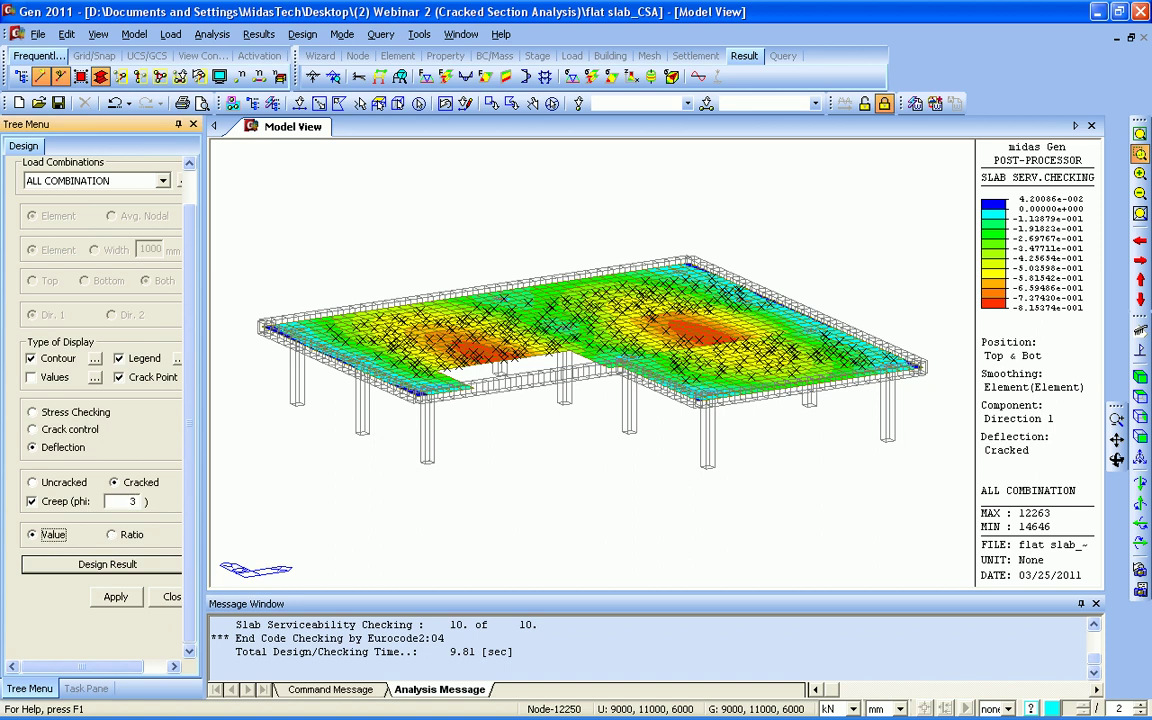
{"action": "left_click", "coordinate": [116, 597]}
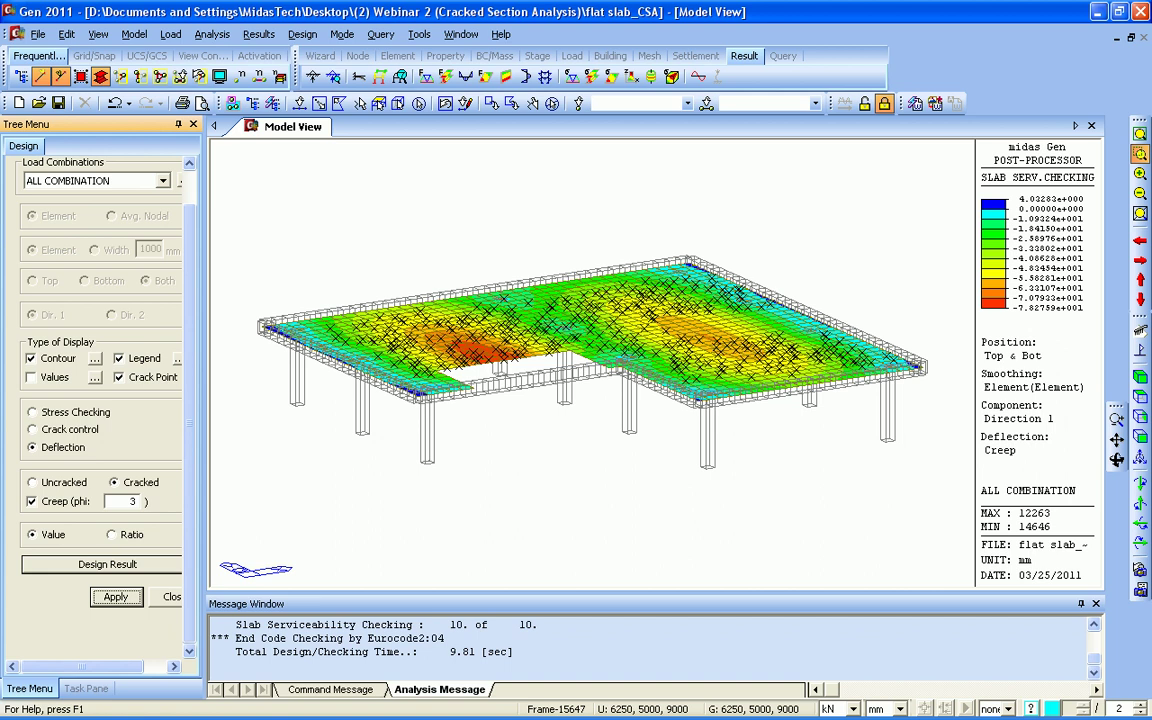
{"action": "key", "text": "alt+Tab"}
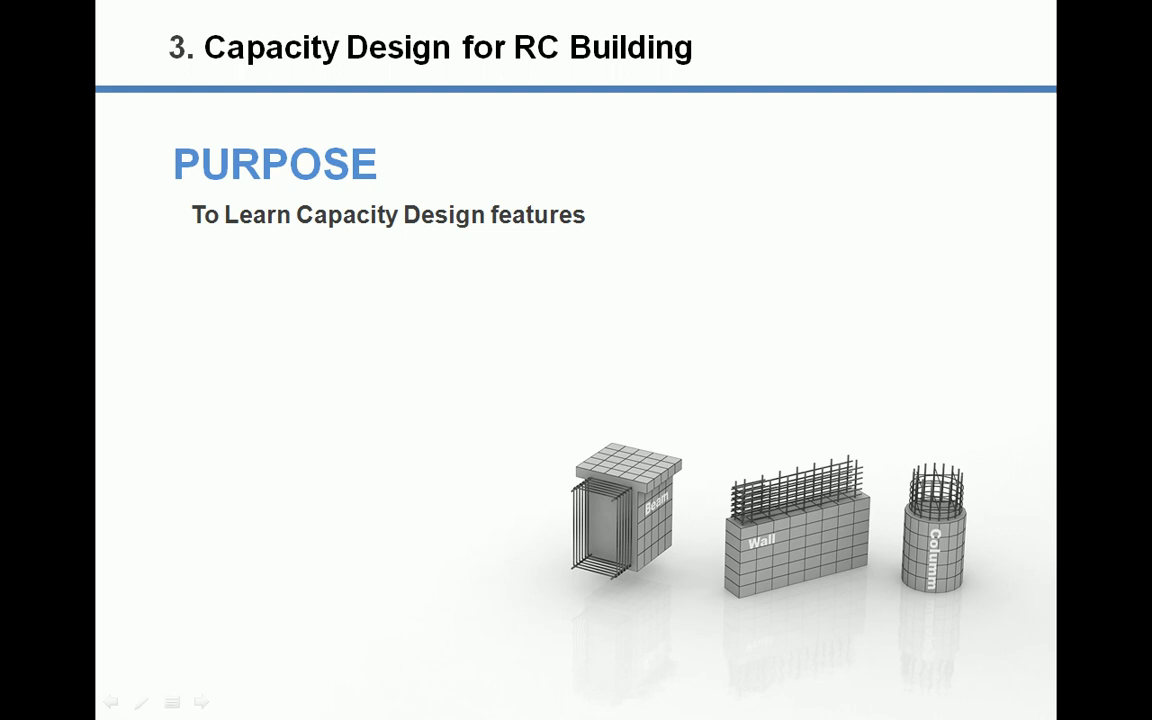
{"action": "key", "text": "Right"}
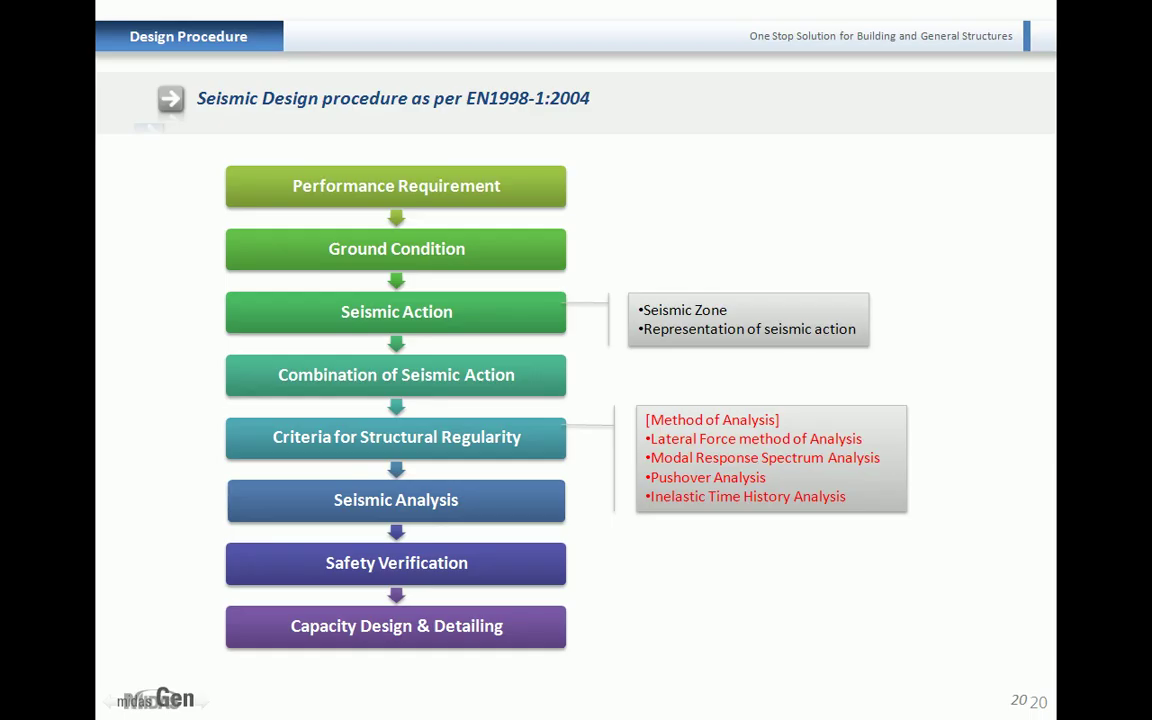
{"action": "key", "text": "Left"}
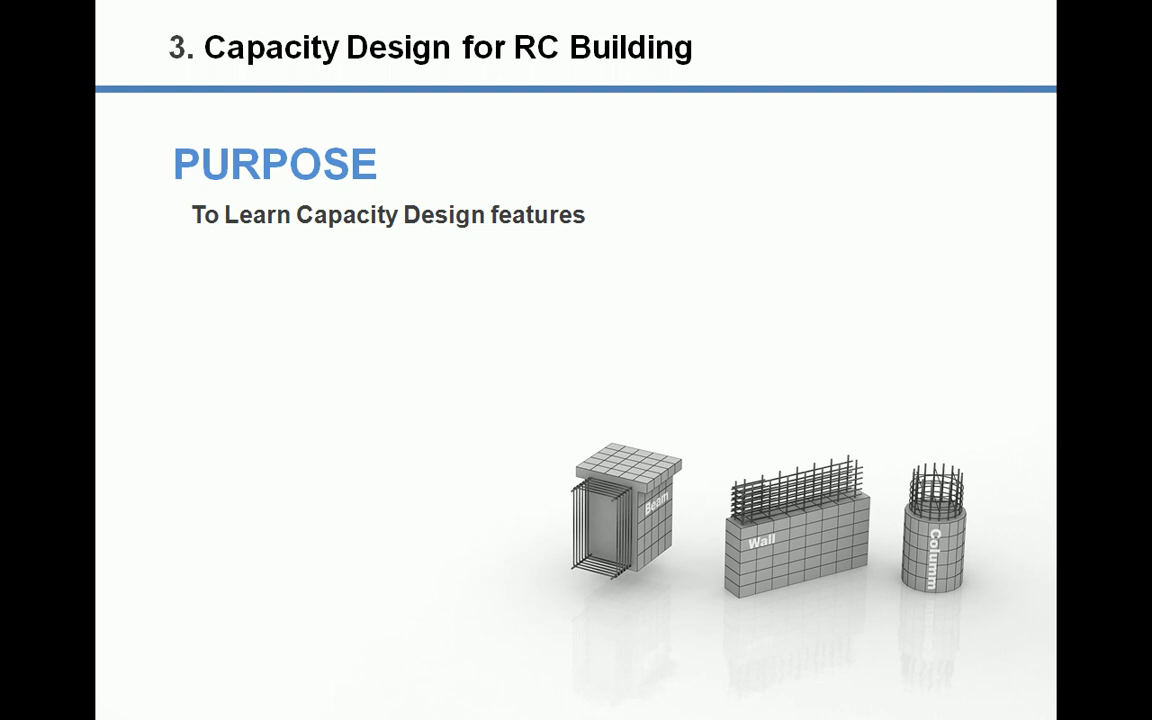
Step: Switch to the file explorer and open Capacity Design.mgb in midas Gen from the desktop folder "(3) Webinar 2 (Capacity Design as per EC8)"
{"action": "key", "text": "alt+Tab"}
{"action": "key", "text": "alt+Tab"}
{"action": "key", "text": "alt+Tab"}
{"action": "key", "text": "alt+Tab"}
{"action": "key", "text": "alt+Tab"}
{"action": "key", "text": "alt+Tab"}
{"action": "key", "text": "BackSpace"}
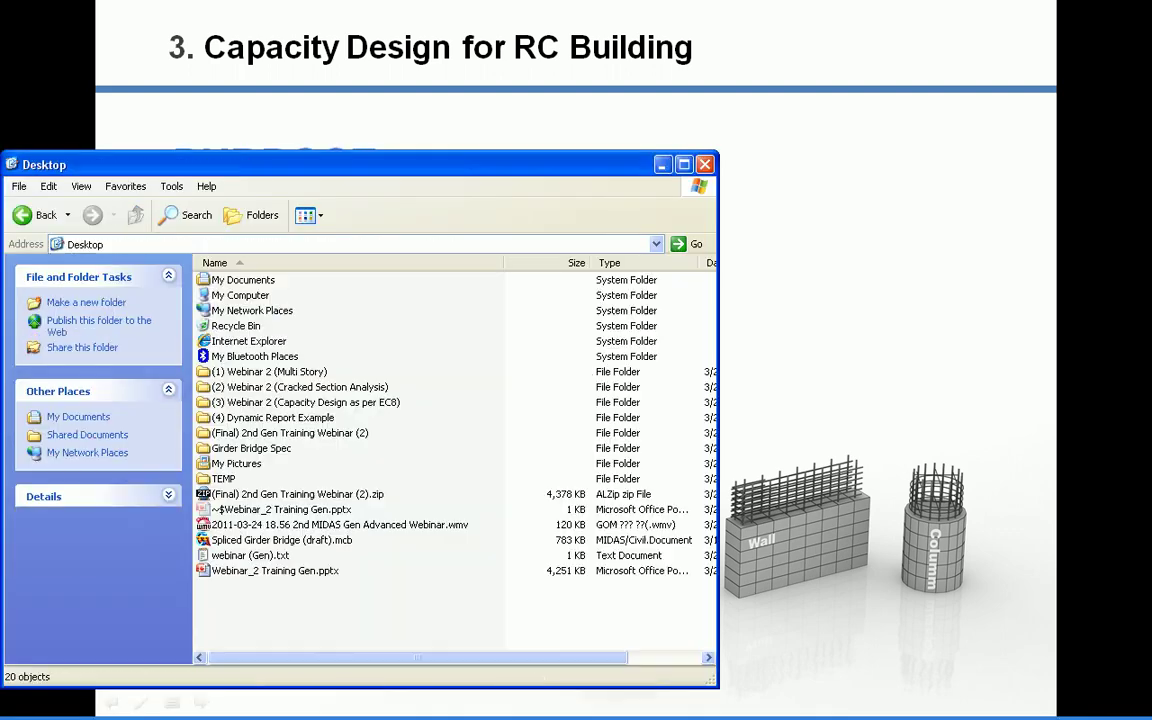
{"action": "double_click", "coordinate": [305, 402]}
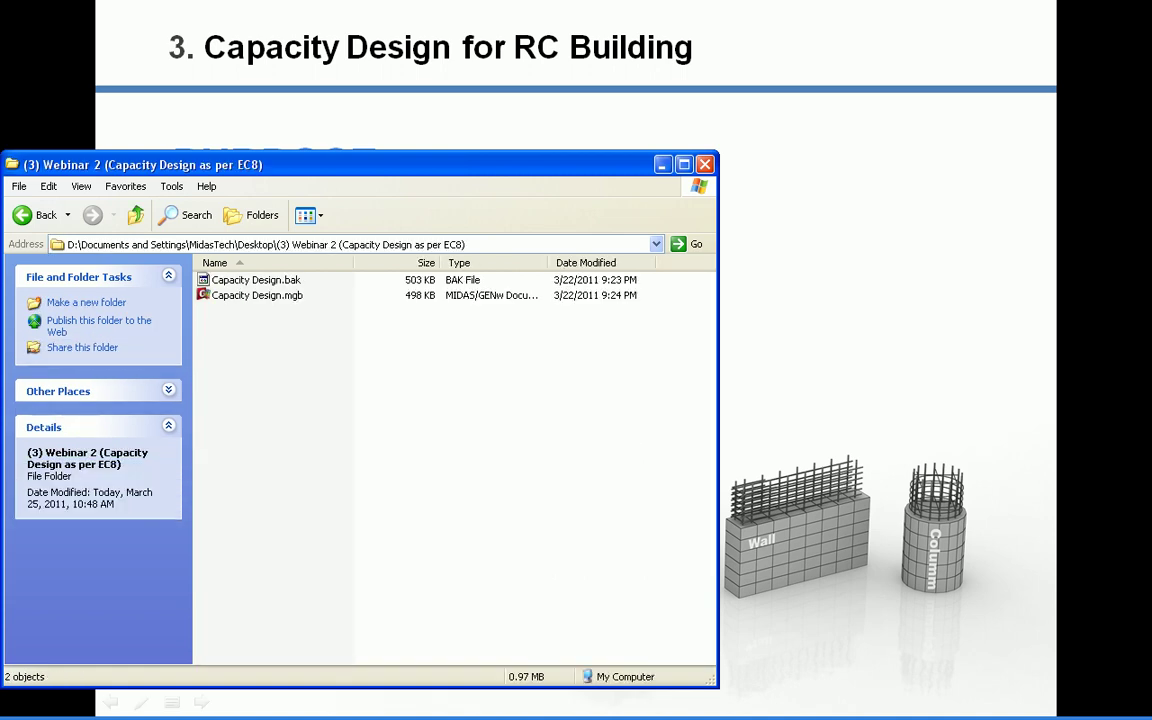
{"action": "key", "text": "alt+Tab"}
{"action": "key", "text": "alt+Tab"}
{"action": "key", "text": "alt+Tab"}
{"action": "left_click", "coordinate": [257, 296]}
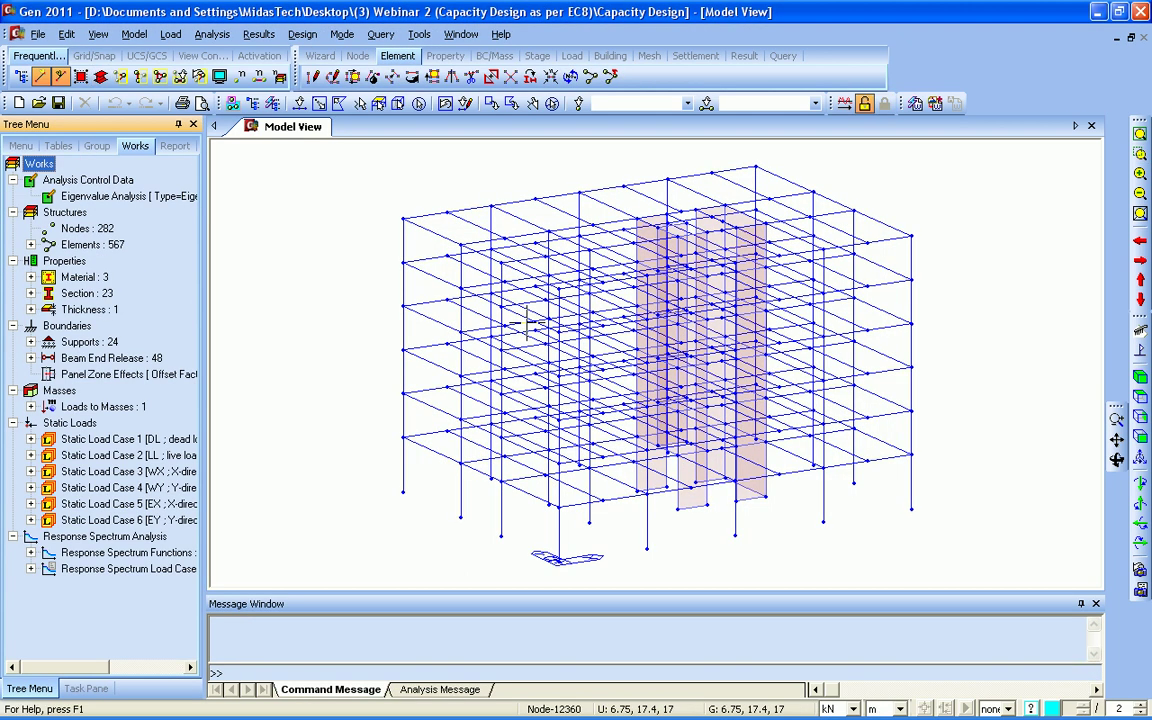
Step: Turn off the node display and show the building frame and walls as solid shapes with hidden lines removed
{"action": "left_click", "coordinate": [219, 76]}
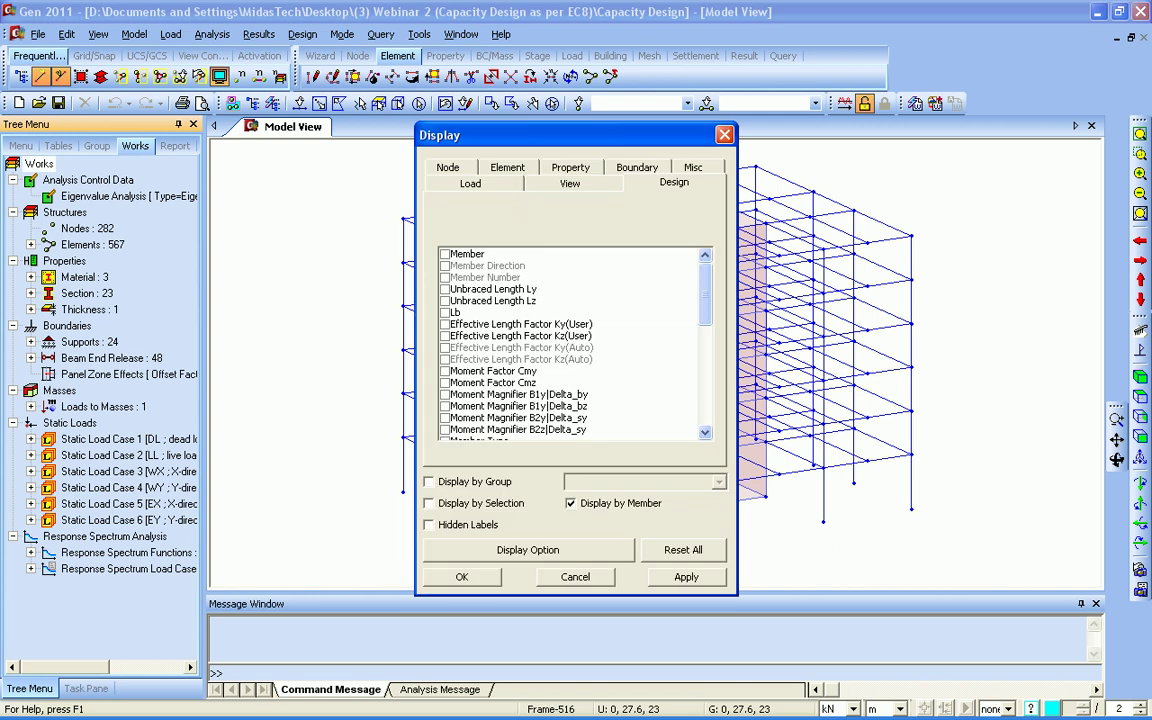
{"action": "left_click", "coordinate": [470, 183]}
{"action": "left_click", "coordinate": [448, 167]}
{"action": "left_click", "coordinate": [443, 259]}
{"action": "left_click", "coordinate": [462, 577]}
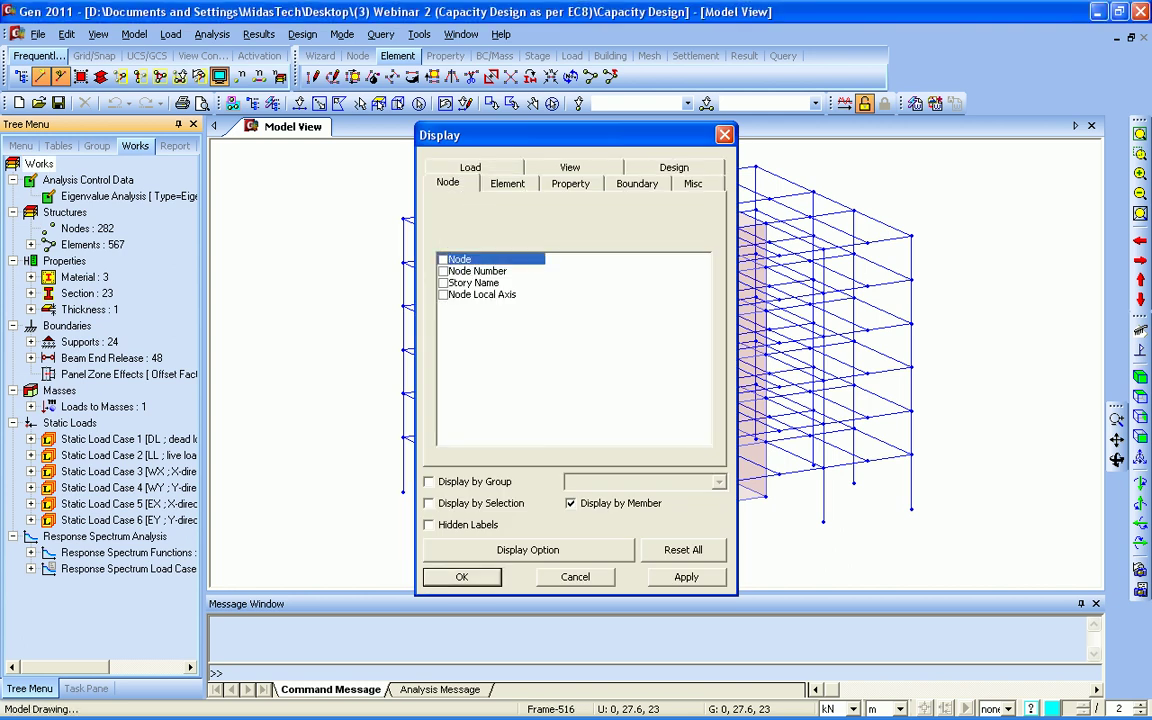
{"action": "left_click", "coordinate": [100, 76]}
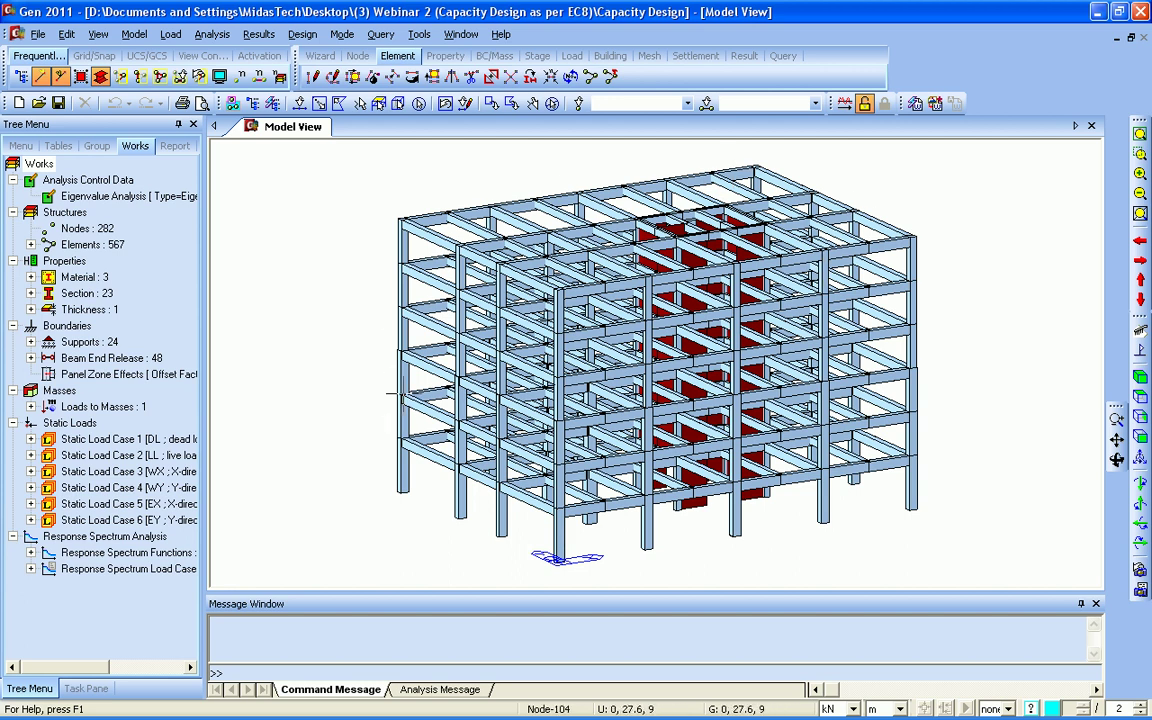
Step: Switch to the PowerPoint slide show of the second webinar
{"action": "key", "text": "alt+Tab"}
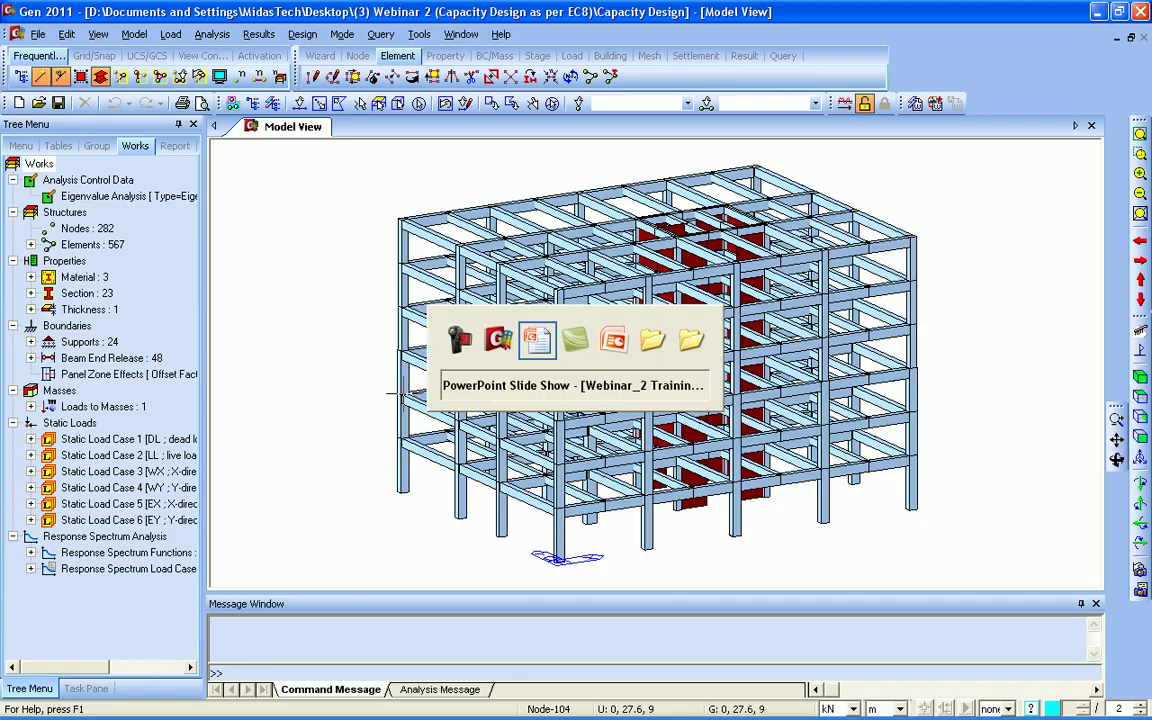
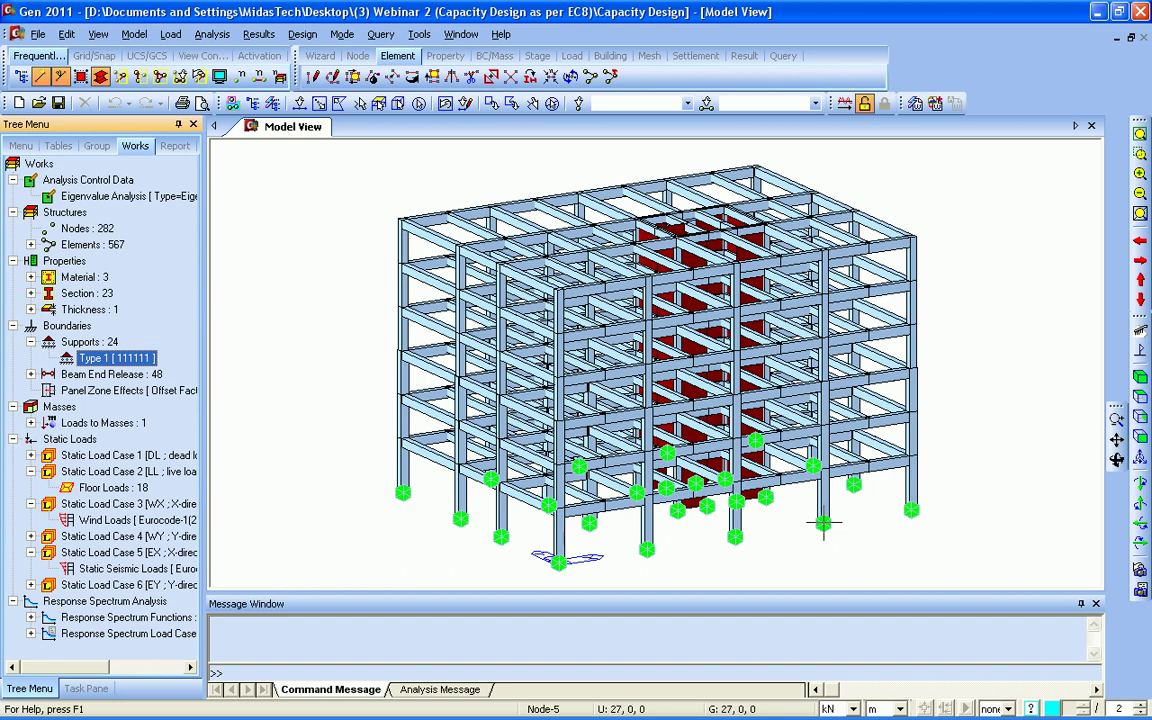
Step: Hide the display of the Type 1 [111111] supports at the base of the building model
{"action": "right_click", "coordinate": [138, 359]}
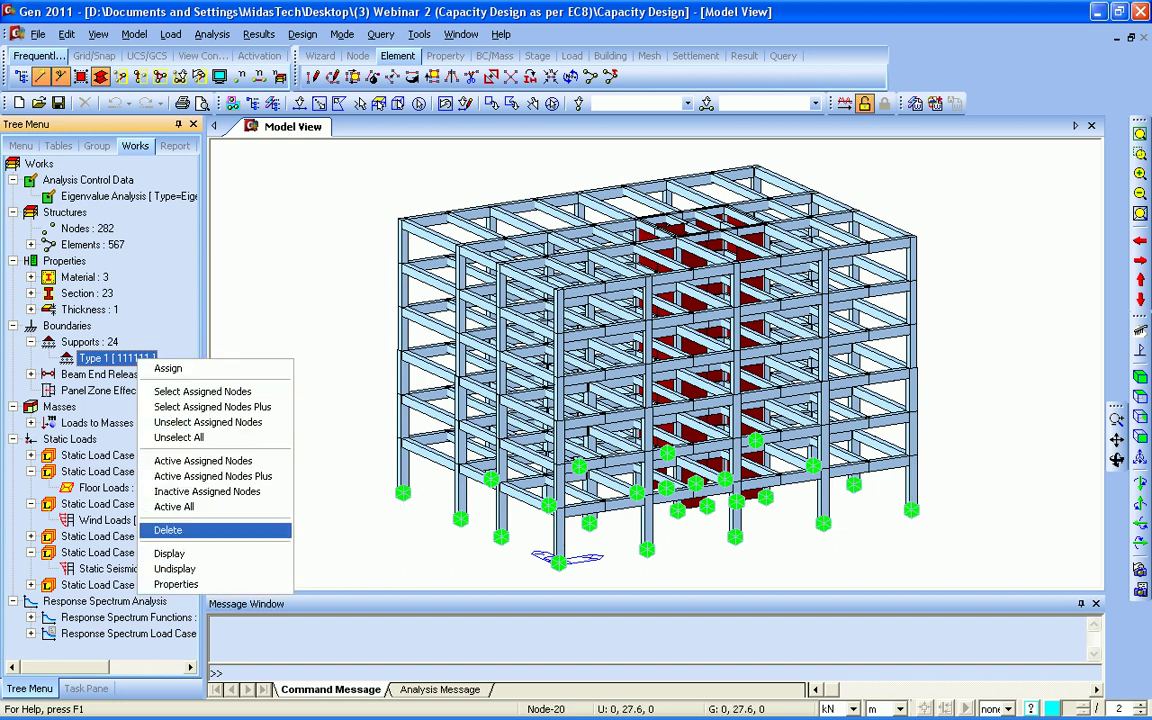
{"action": "left_click", "coordinate": [174, 568]}
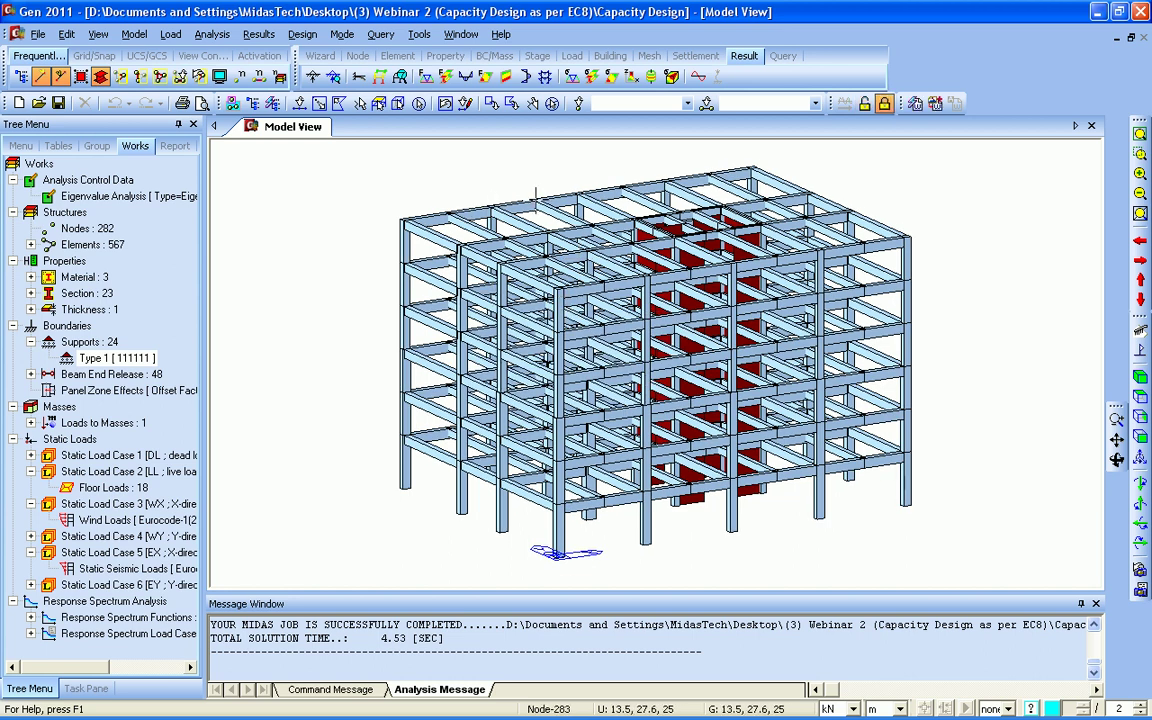
Step: Assign design members automatically for all elements of the building frame using Member Assignment
{"action": "mouse_move", "coordinate": [535, 196]}
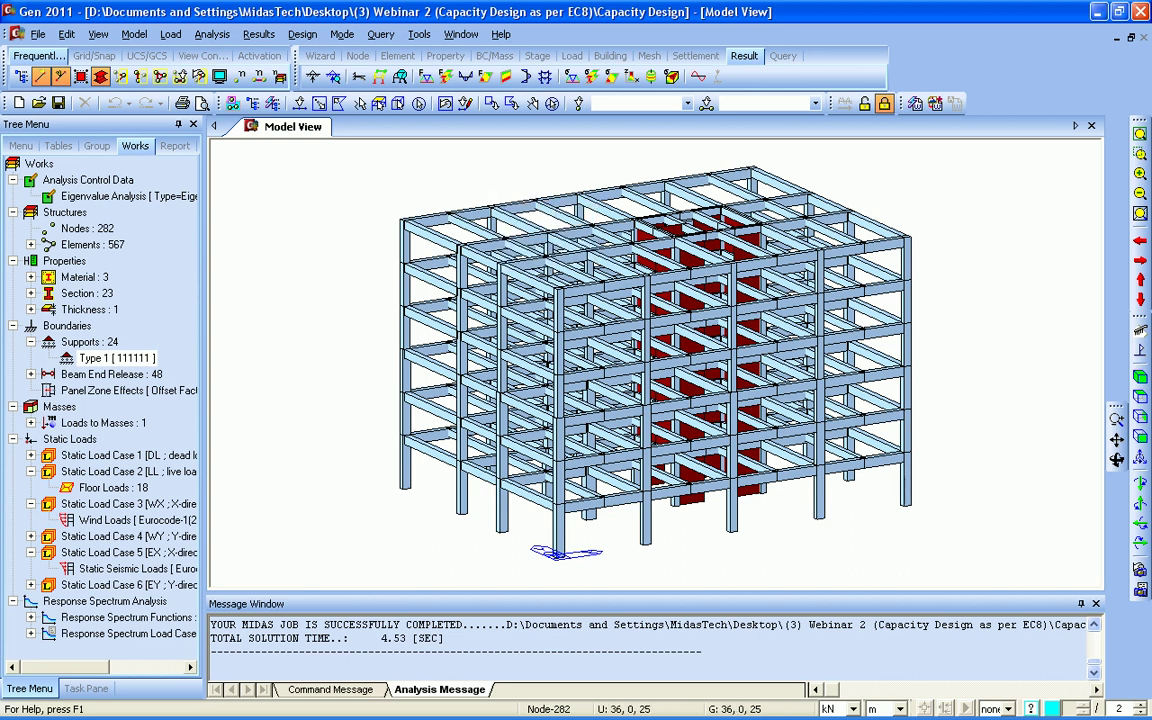
{"action": "left_click", "coordinate": [1140, 154]}
{"action": "left_click_drag", "start_coordinate": [504, 227], "coordinate": [684, 368]}
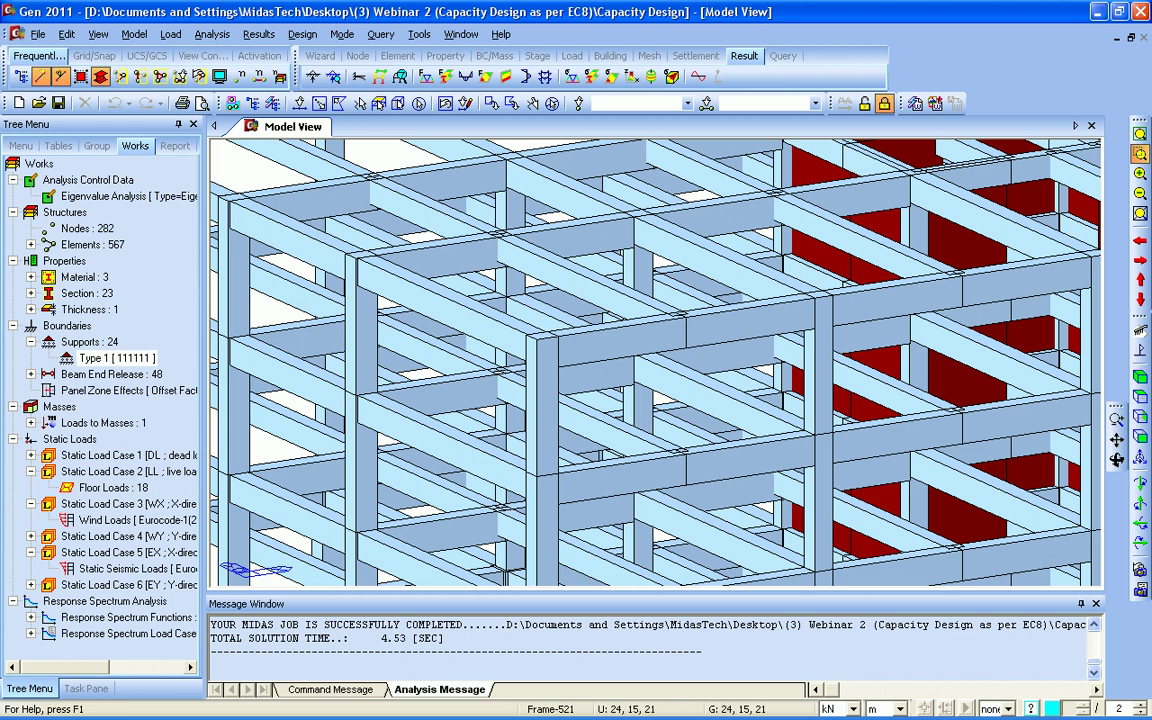
{"action": "left_click", "coordinate": [1140, 134]}
{"action": "left_click", "coordinate": [302, 34]}
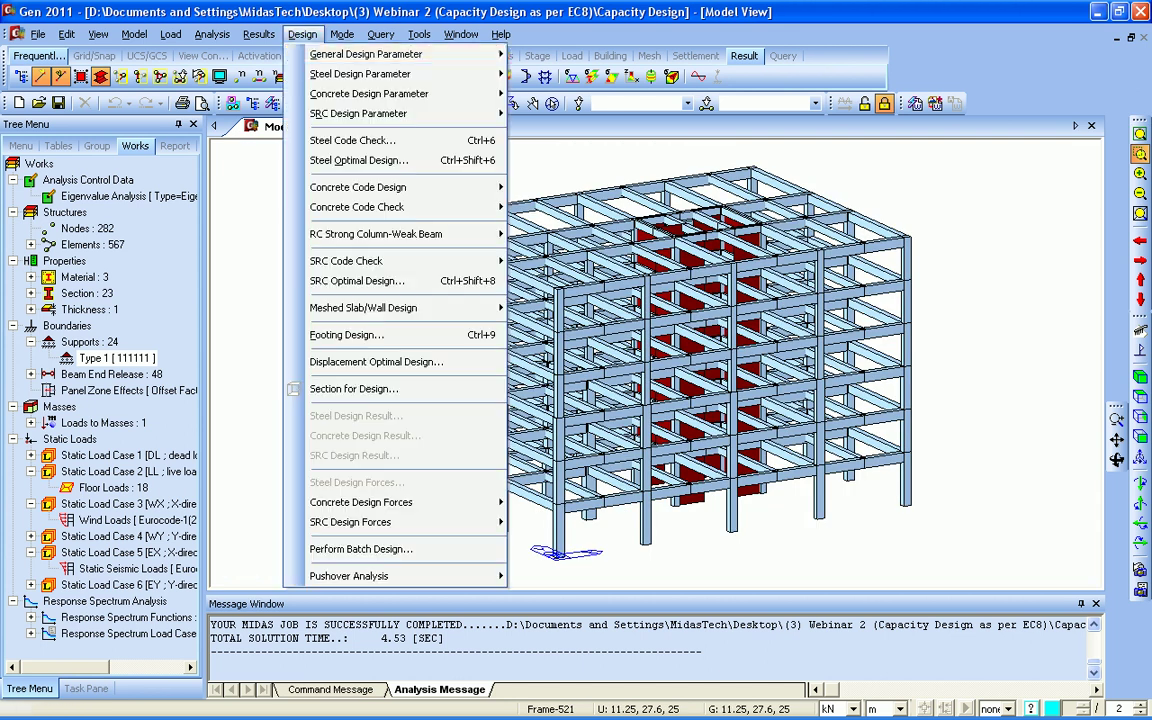
{"action": "mouse_move", "coordinate": [366, 54]}
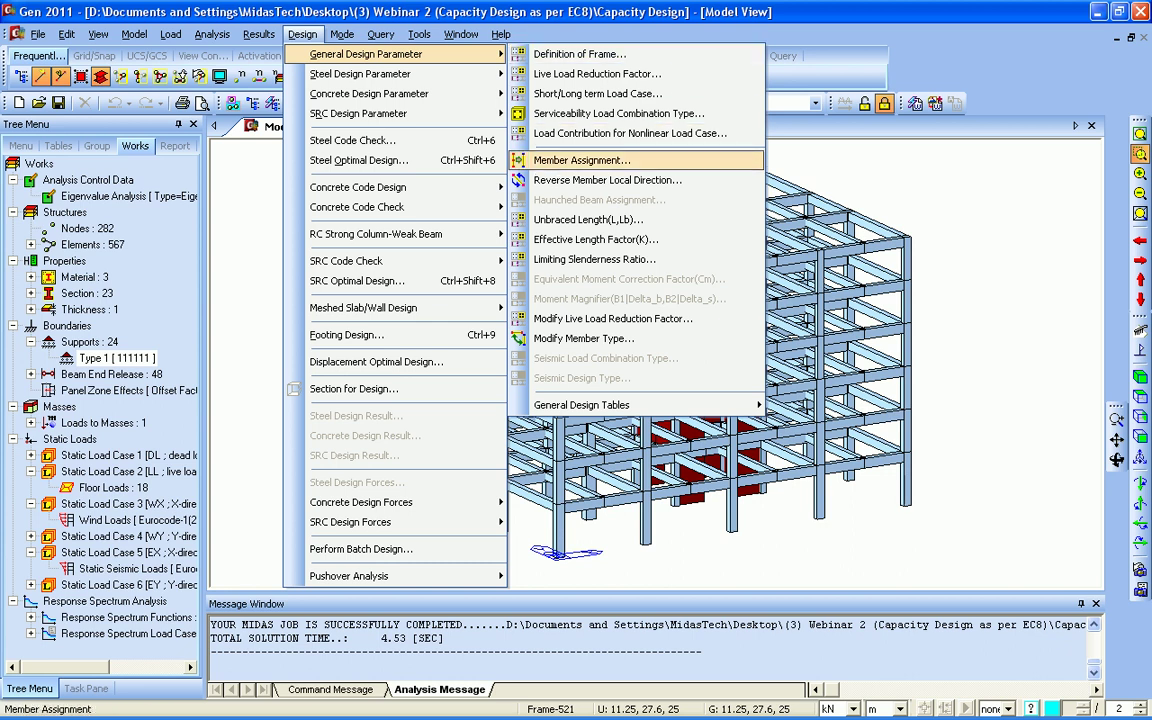
{"action": "left_click", "coordinate": [582, 160]}
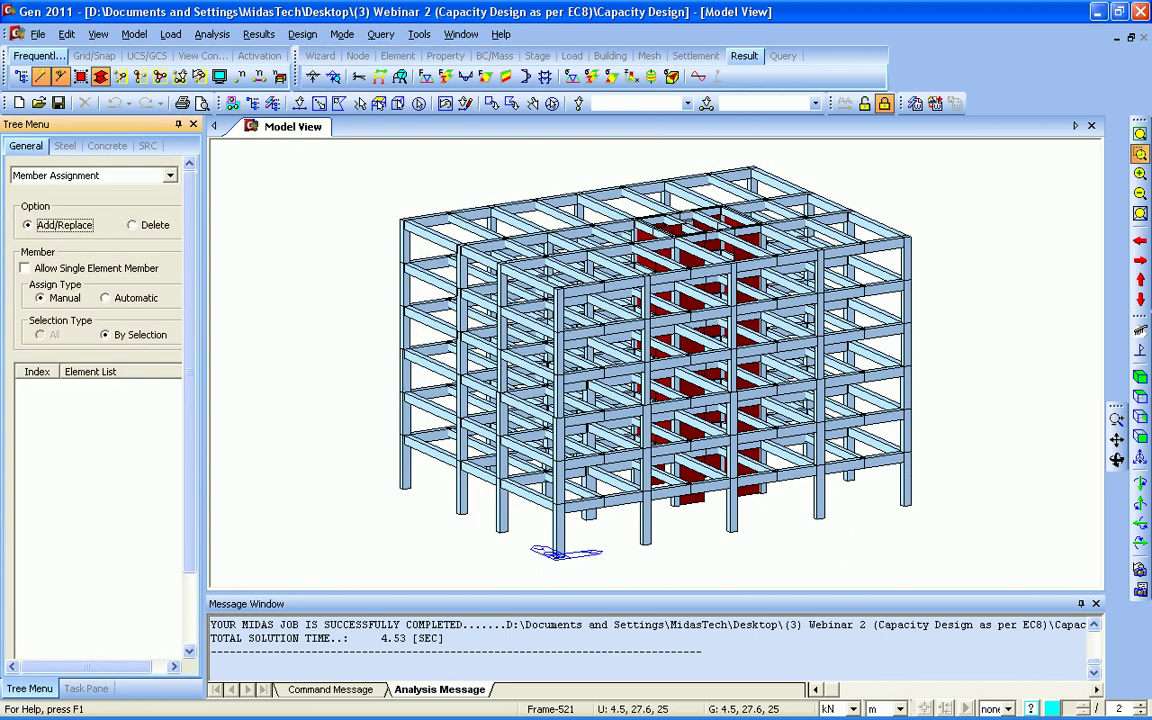
{"action": "left_click", "coordinate": [106, 298]}
{"action": "left_click", "coordinate": [41, 335]}
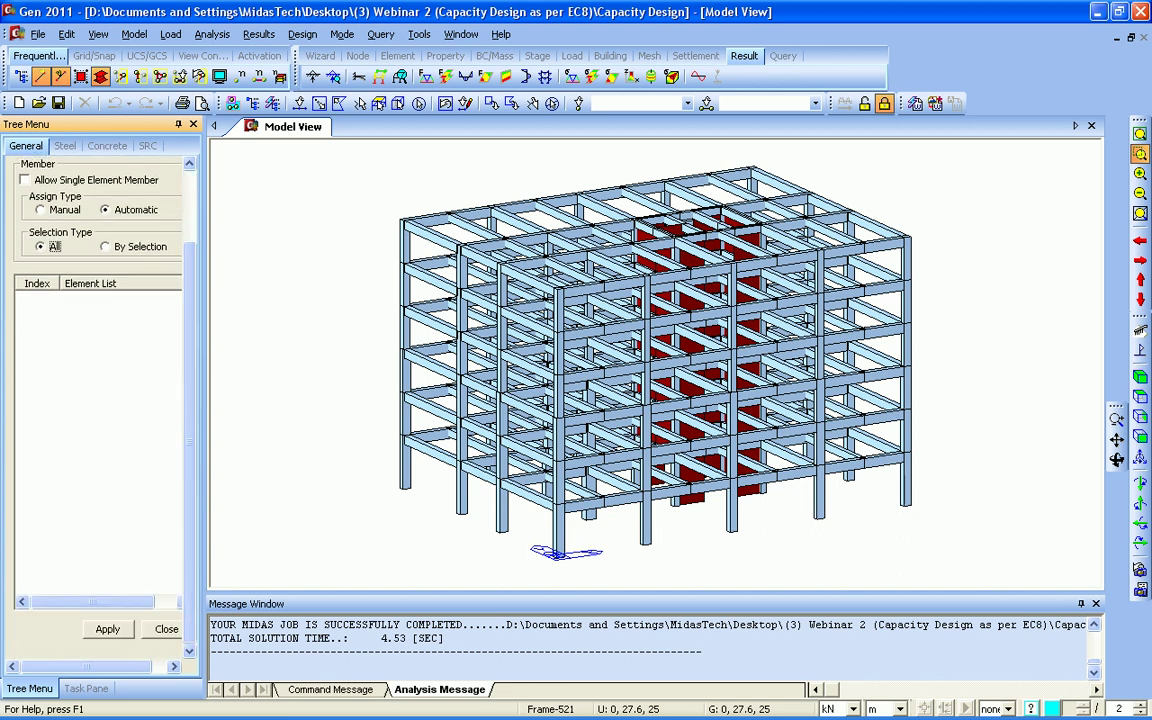
{"action": "left_click", "coordinate": [108, 629]}
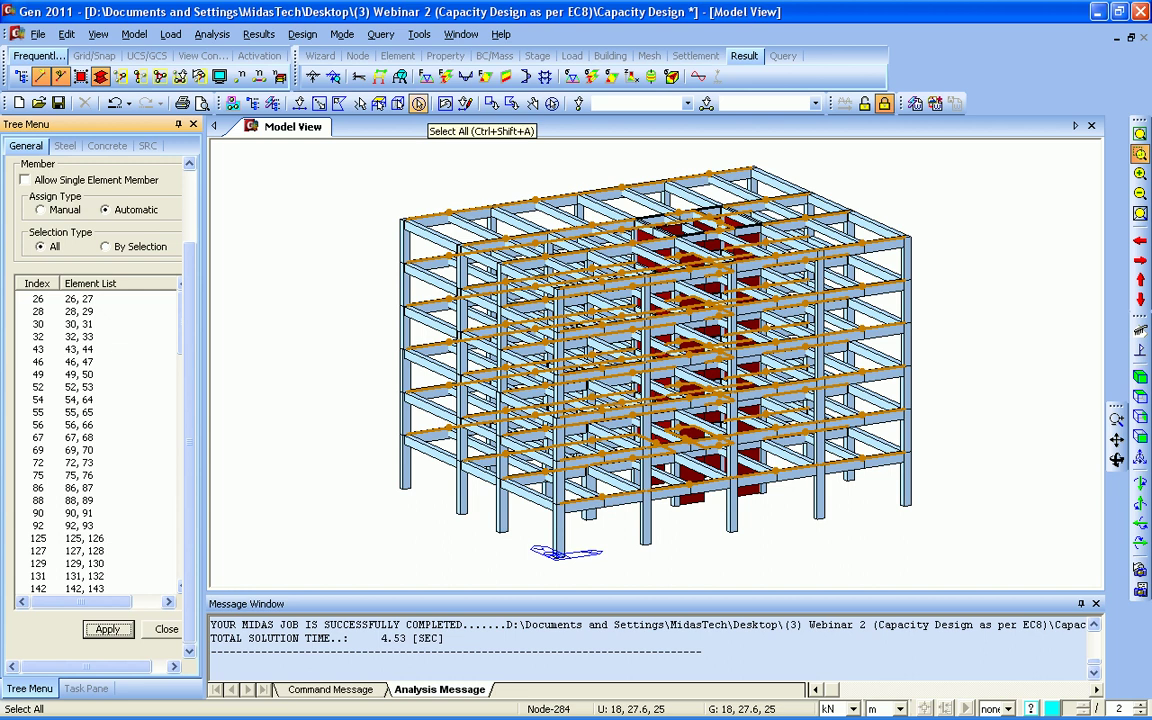
{"action": "left_click", "coordinate": [166, 629]}
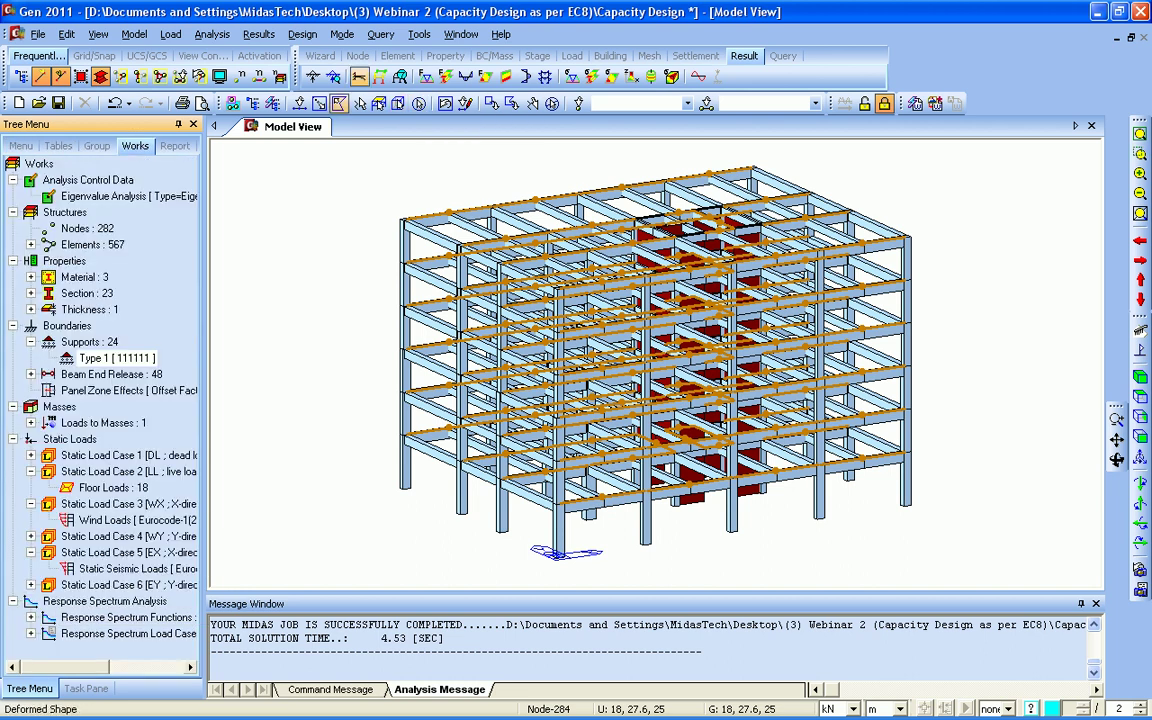
Step: In the Eurocode2:04 concrete design code settings, set the national annex to Recommended and keep EC8:04 capacity design applied
{"action": "left_click", "coordinate": [302, 34]}
{"action": "mouse_move", "coordinate": [400, 93]}
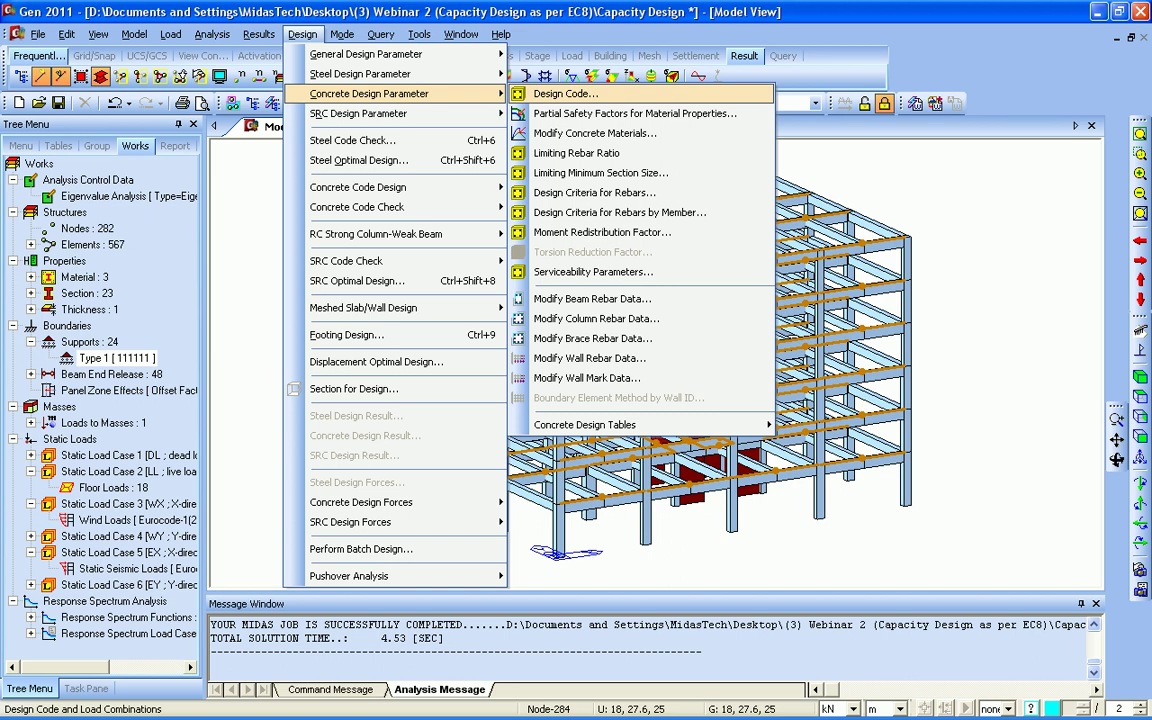
{"action": "left_click", "coordinate": [565, 93]}
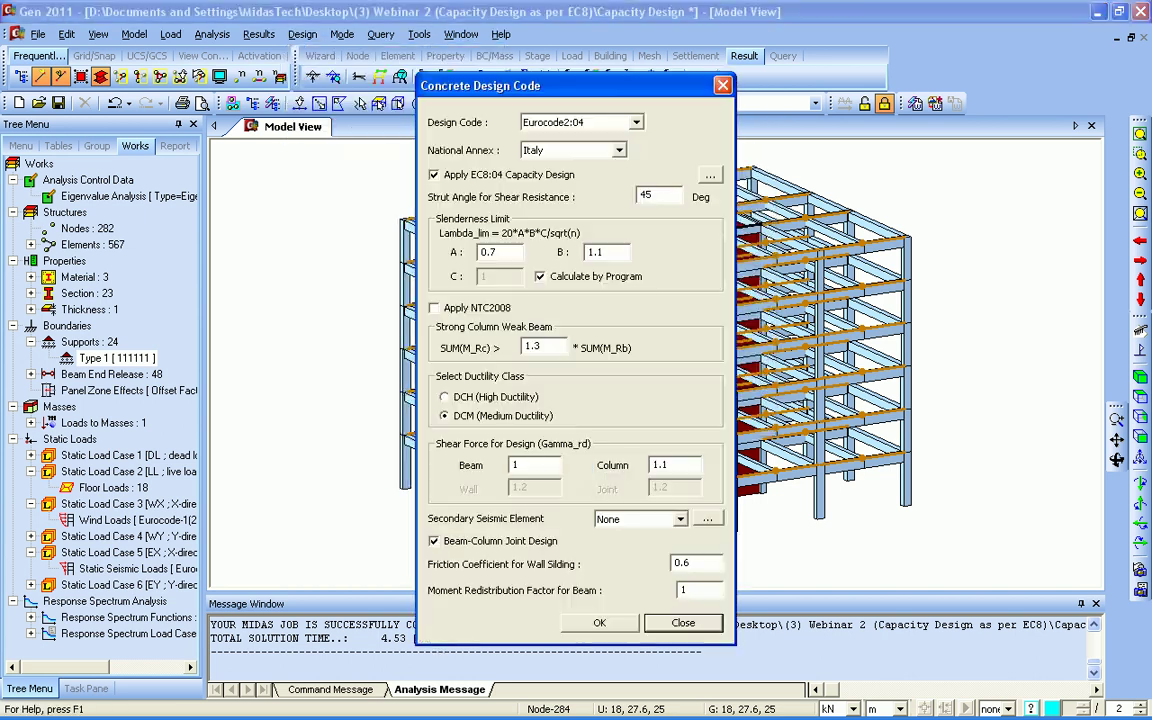
{"action": "left_click", "coordinate": [434, 175]}
{"action": "left_click", "coordinate": [434, 175]}
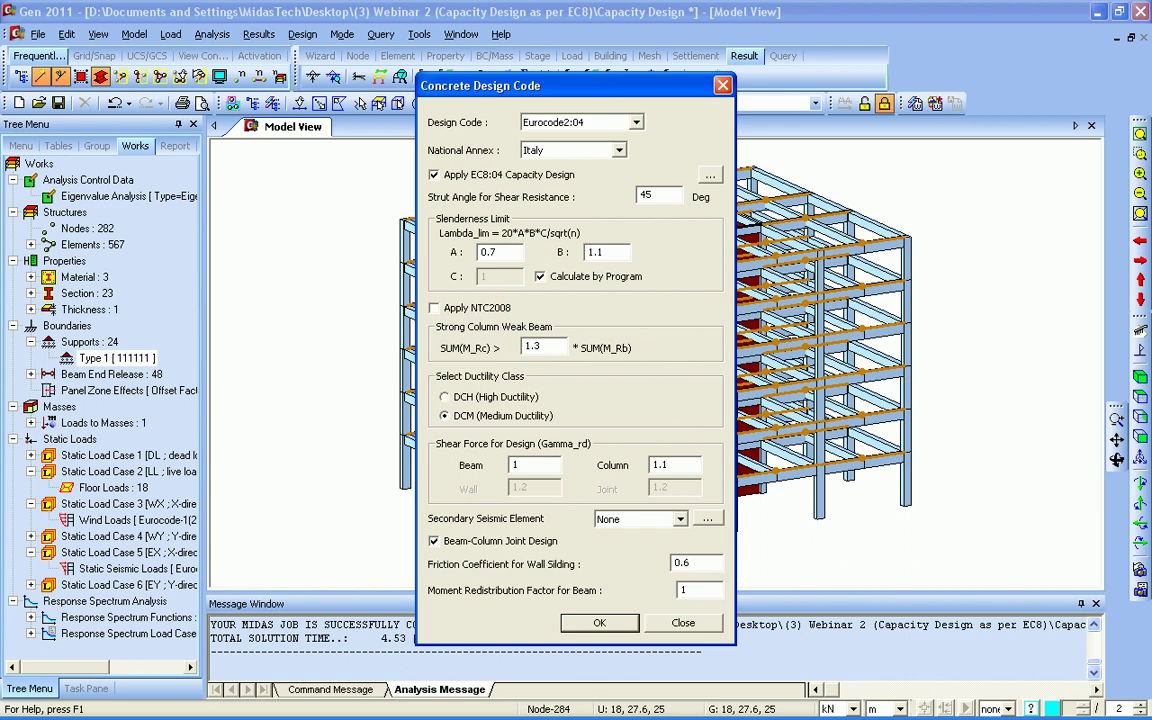
{"action": "left_click", "coordinate": [573, 150]}
{"action": "left_click", "coordinate": [560, 180]}
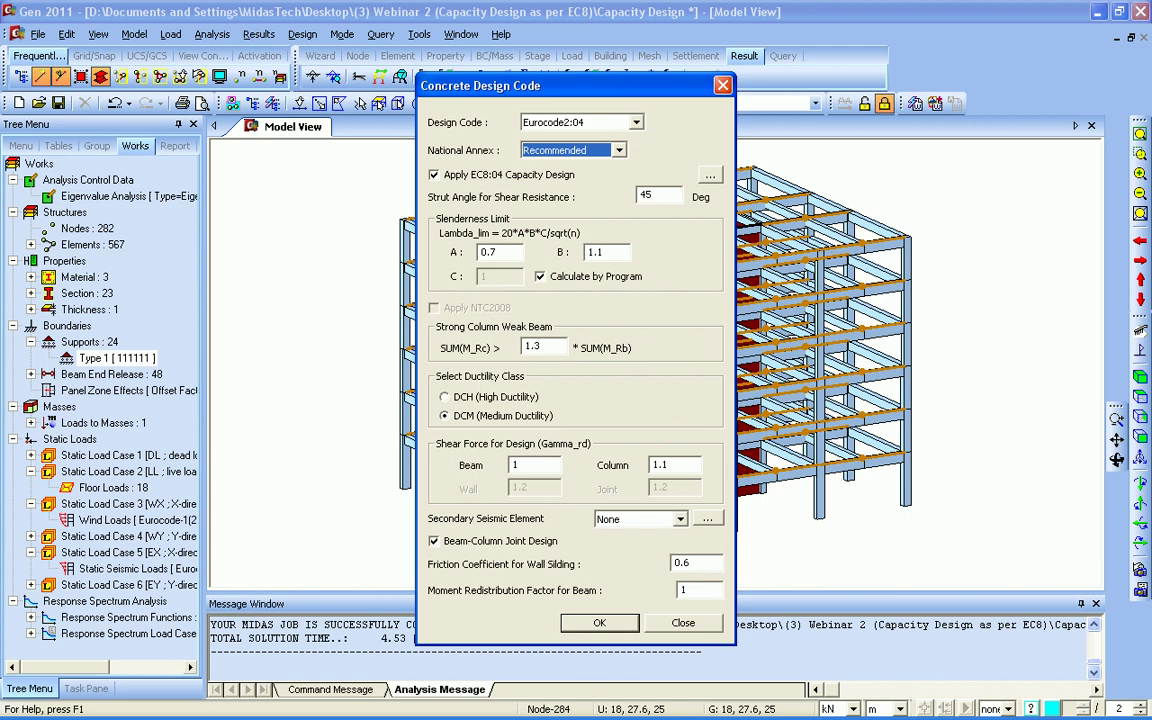
{"action": "left_click", "coordinate": [434, 175]}
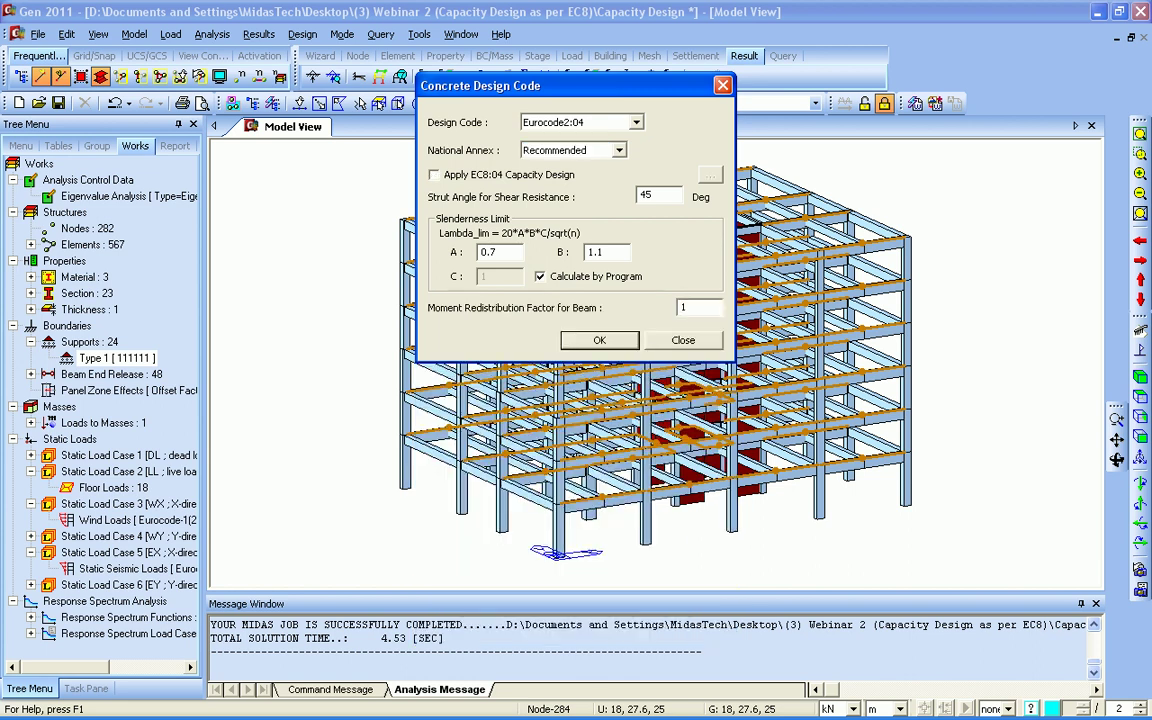
{"action": "left_click", "coordinate": [434, 175]}
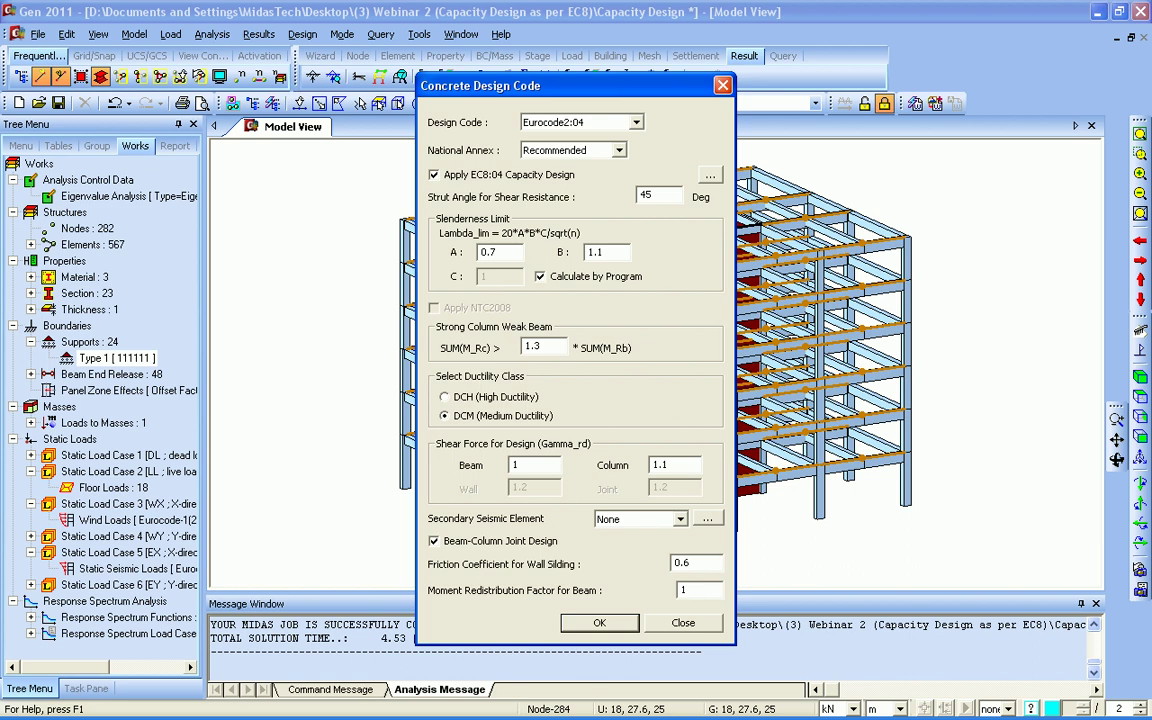
Step: Configure the EC8:04 capacity design with Dual System, program-calculated behavior factor and the EURO2004 H-ELASTIC spectrum, and accept the design code
{"action": "left_click", "coordinate": [710, 175]}
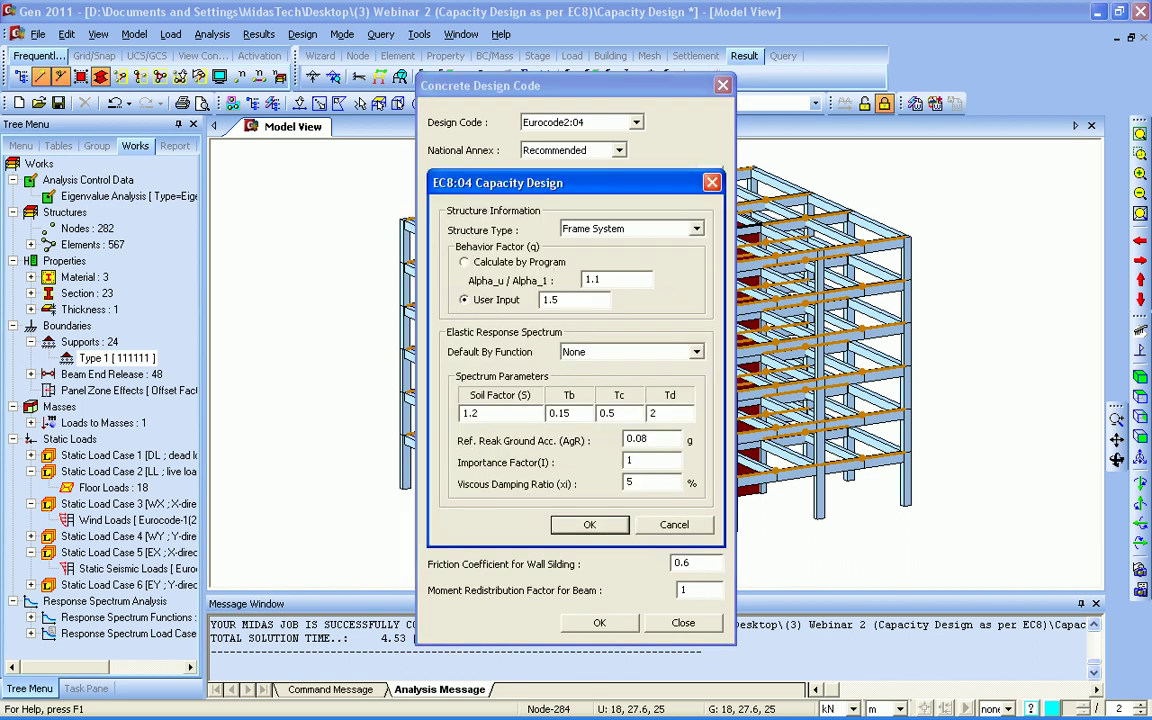
{"action": "left_click_drag", "start_coordinate": [630, 184], "coordinate": [582, 154]}
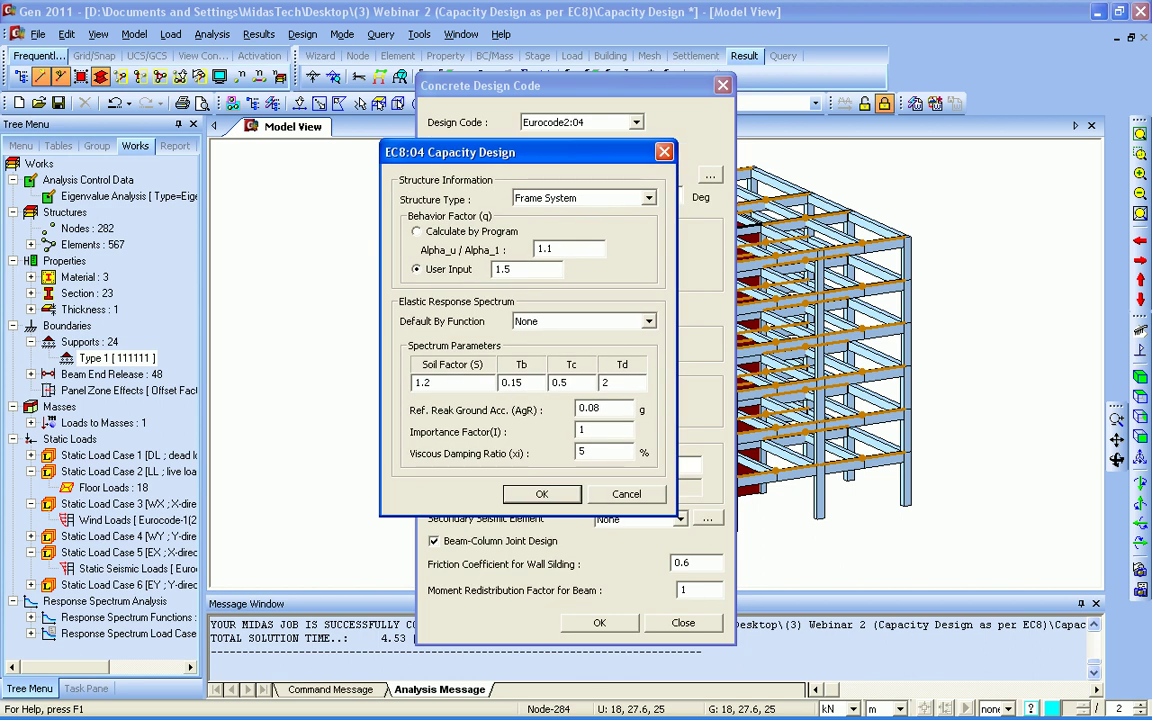
{"action": "left_click", "coordinate": [649, 198]}
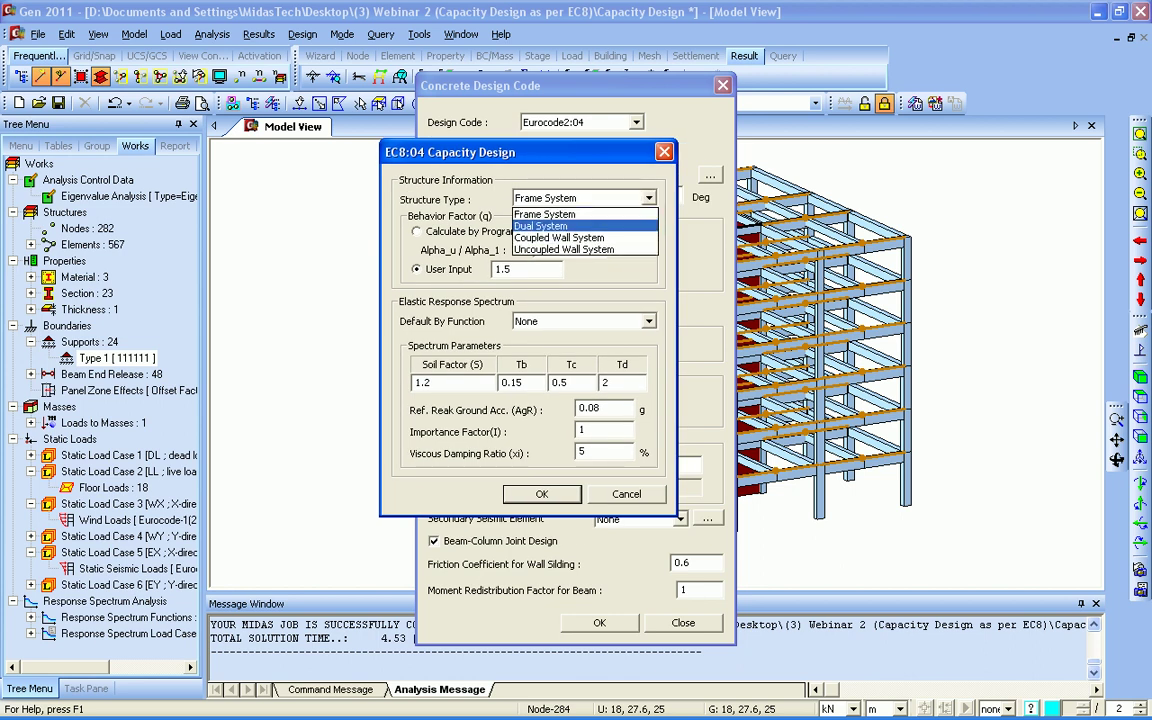
{"action": "left_click", "coordinate": [560, 226]}
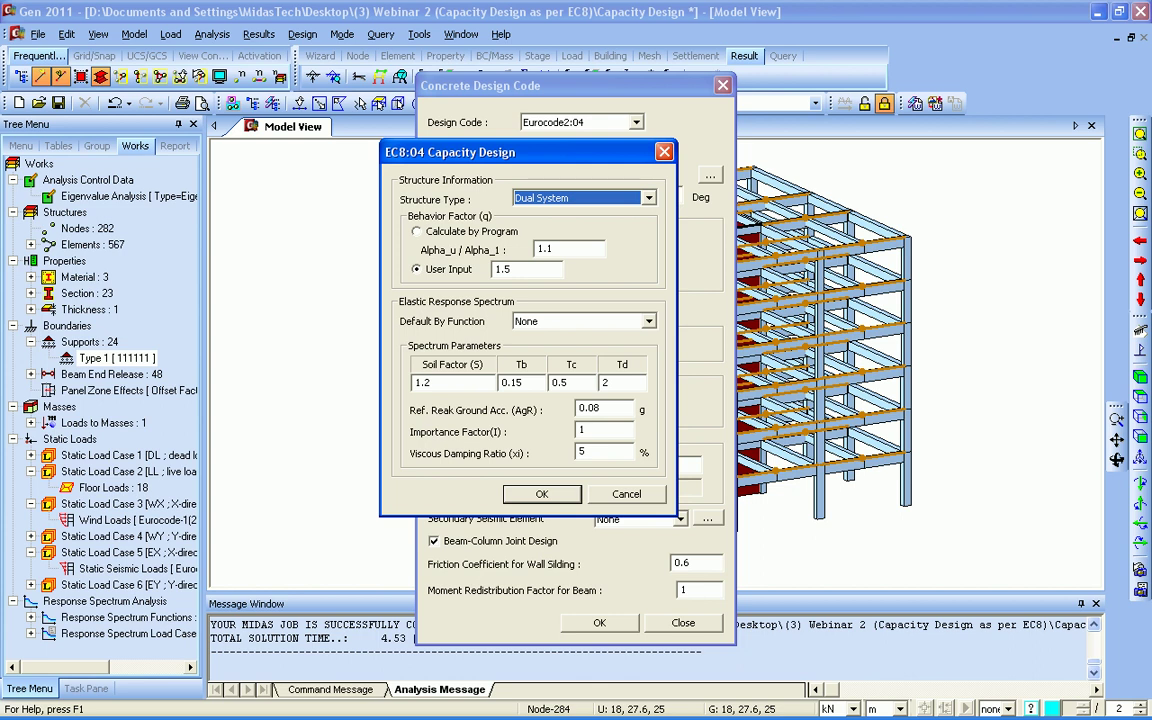
{"action": "left_click", "coordinate": [417, 231]}
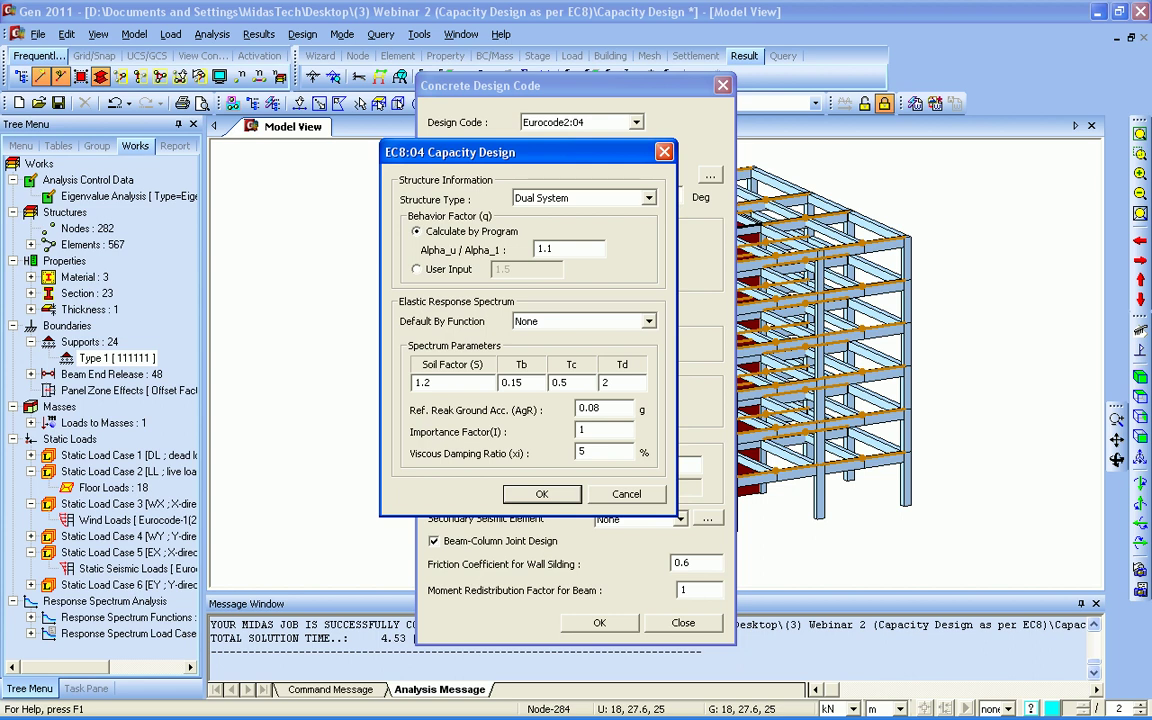
{"action": "left_click", "coordinate": [649, 321]}
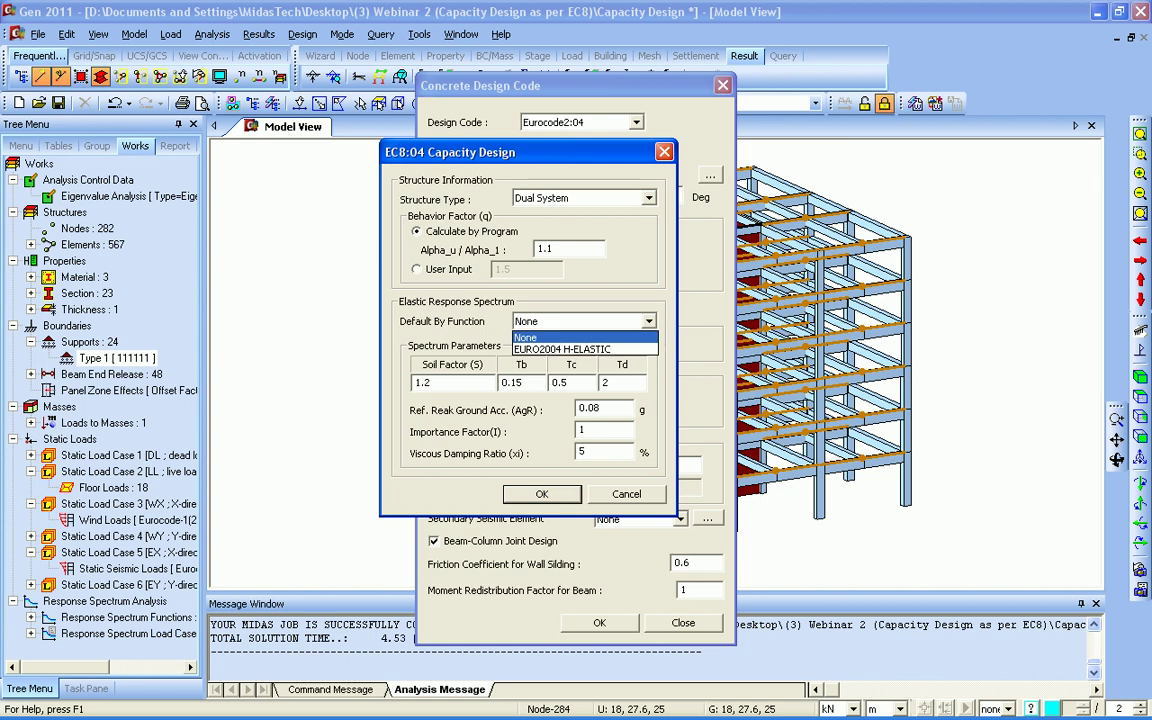
{"action": "left_click", "coordinate": [564, 349]}
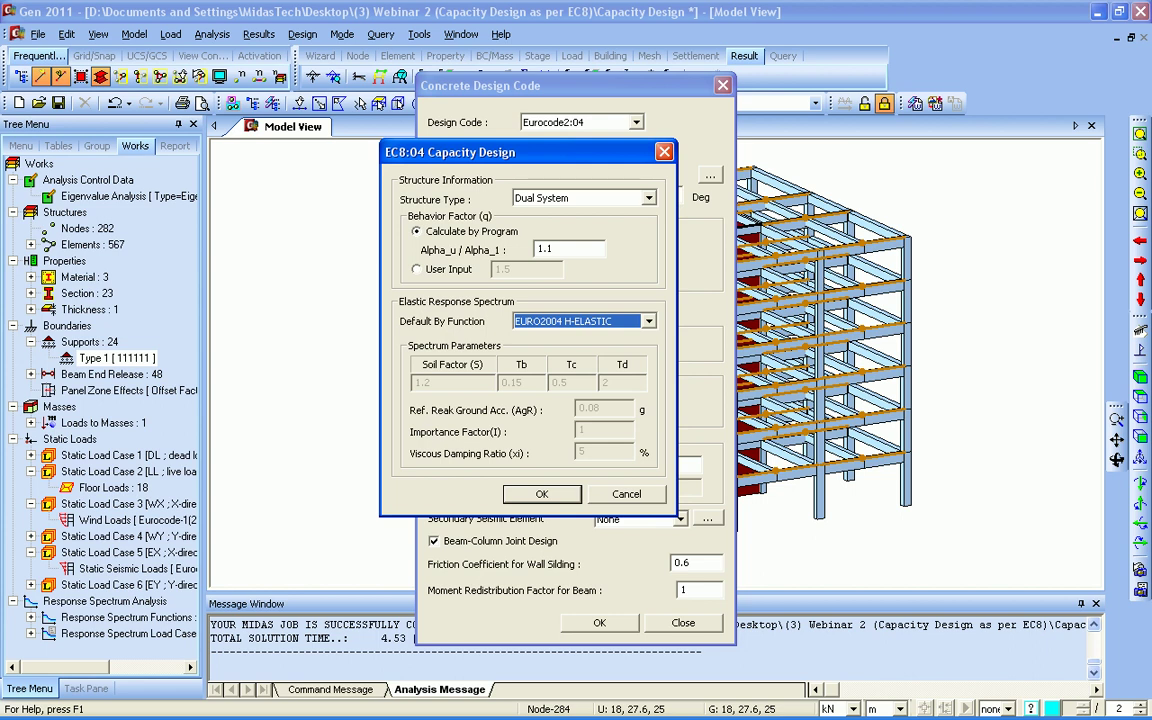
{"action": "left_click", "coordinate": [542, 494]}
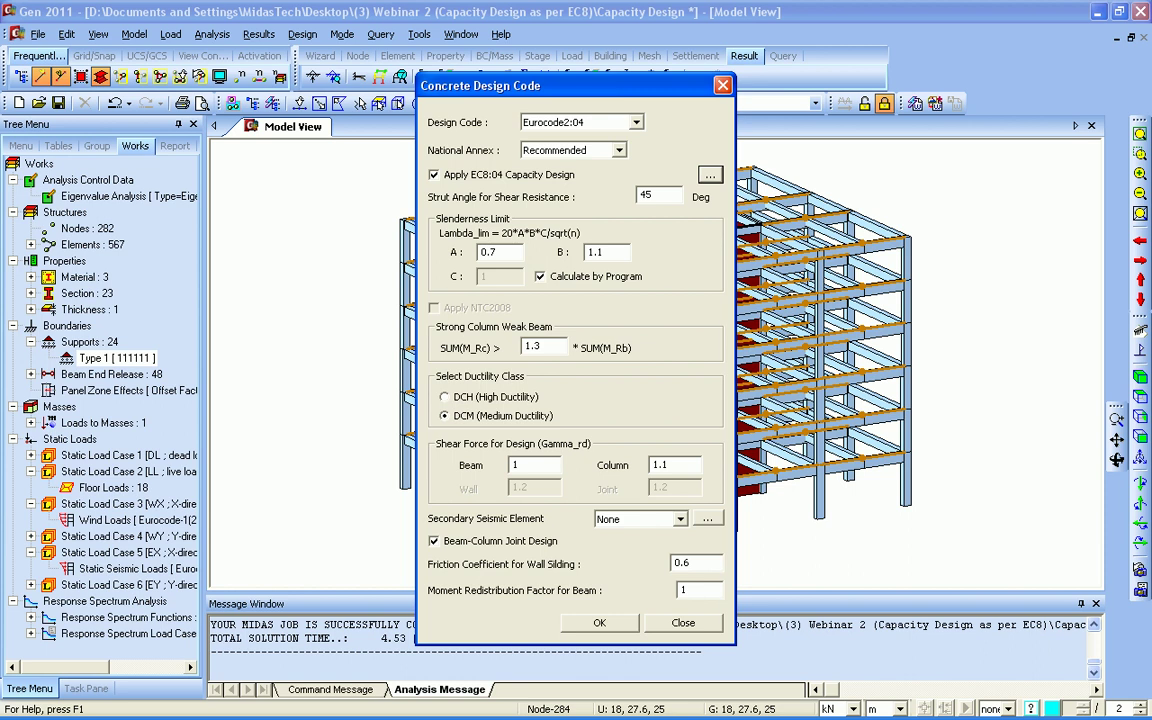
{"action": "left_click", "coordinate": [600, 623]}
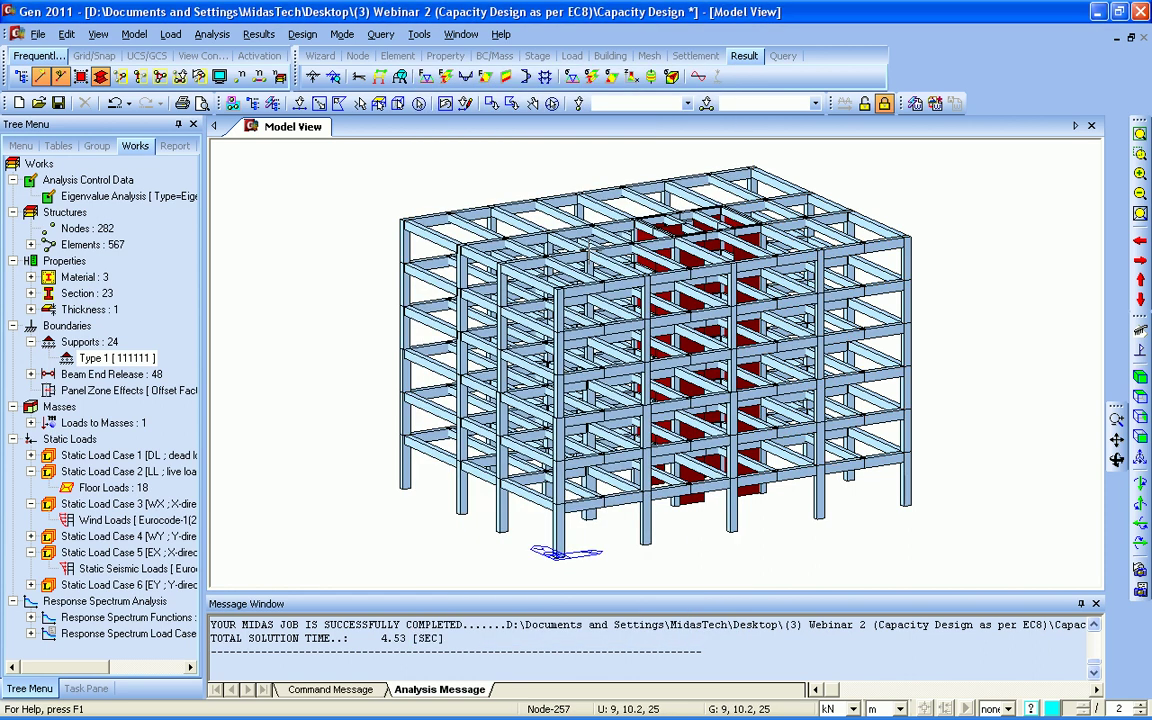
Step: Review the Design Criteria for Rebars, including the main rebar sizes selected for beams and columns
{"action": "left_click", "coordinate": [302, 34]}
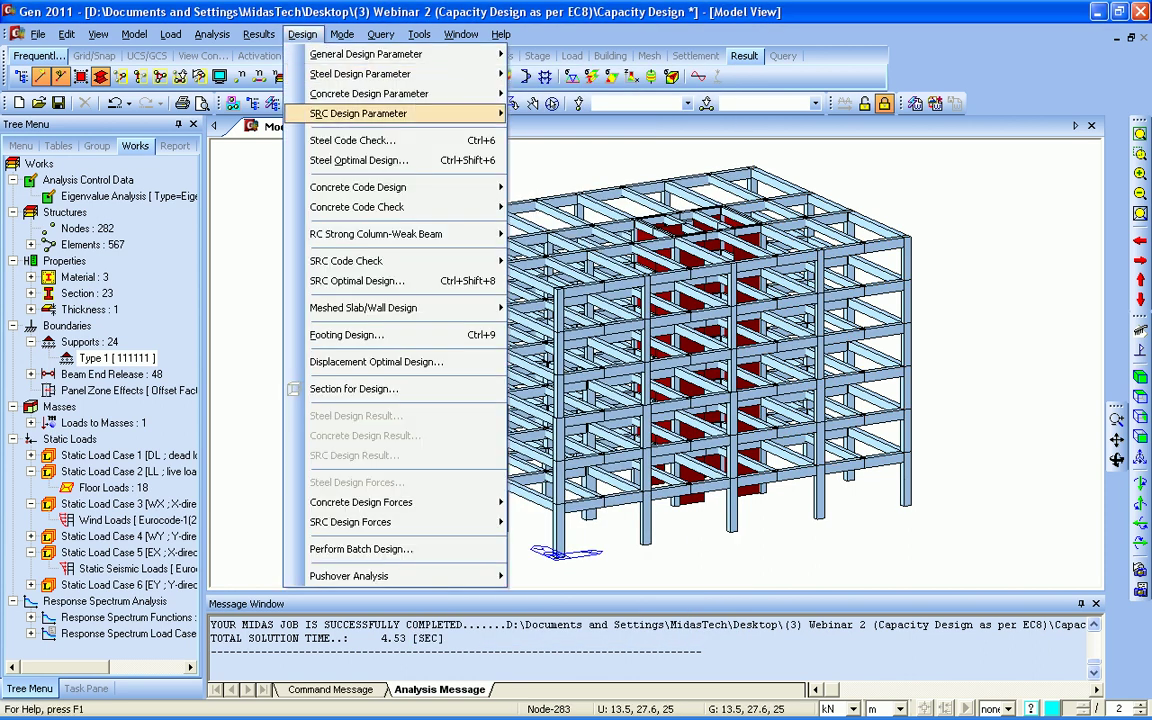
{"action": "mouse_move", "coordinate": [400, 93]}
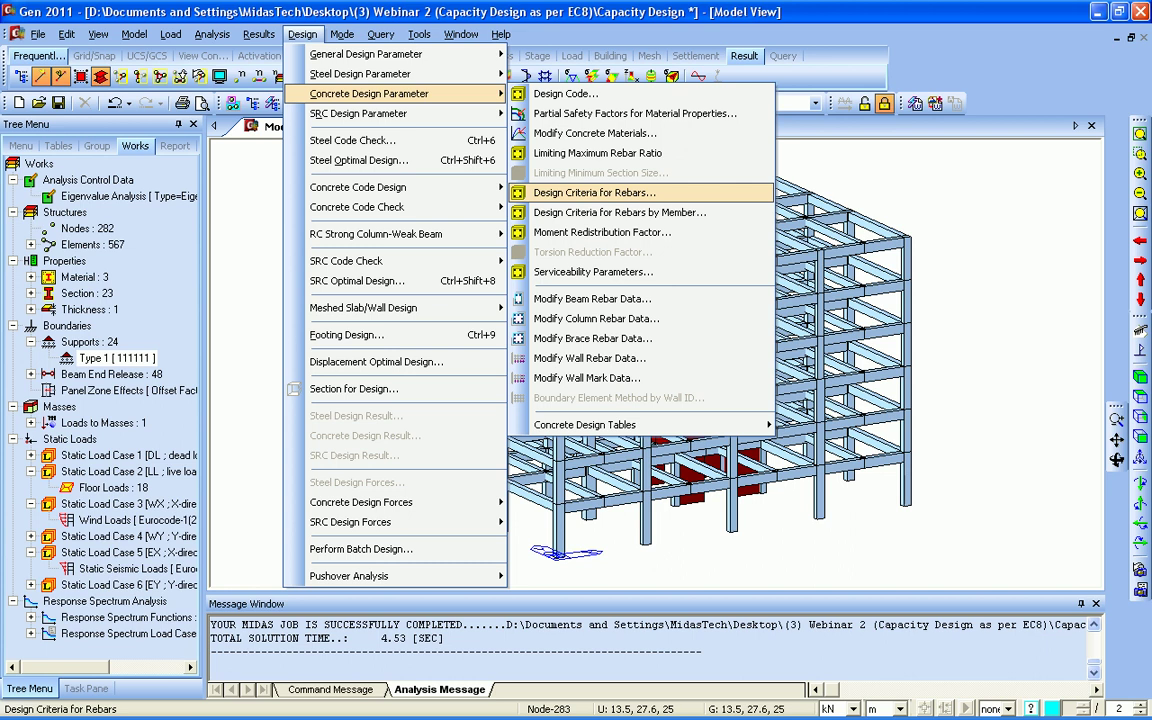
{"action": "left_click", "coordinate": [594, 193]}
{"action": "left_click_drag", "start_coordinate": [470, 46], "coordinate": [296, 31]}
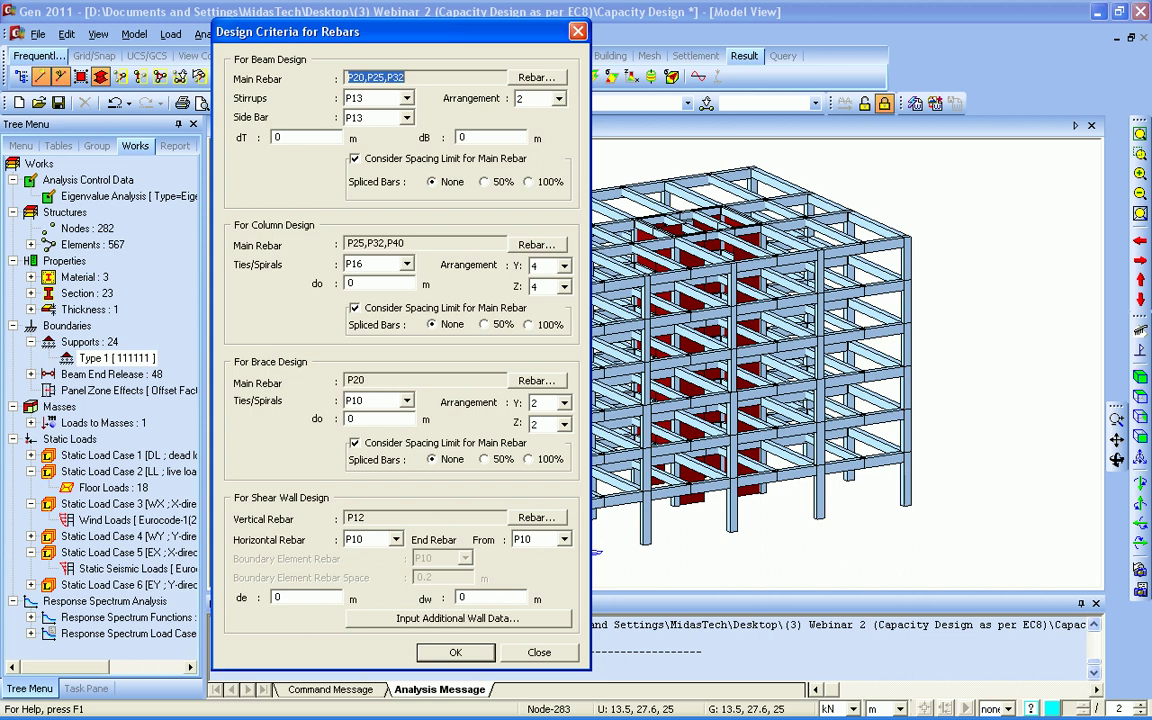
{"action": "left_click", "coordinate": [537, 78]}
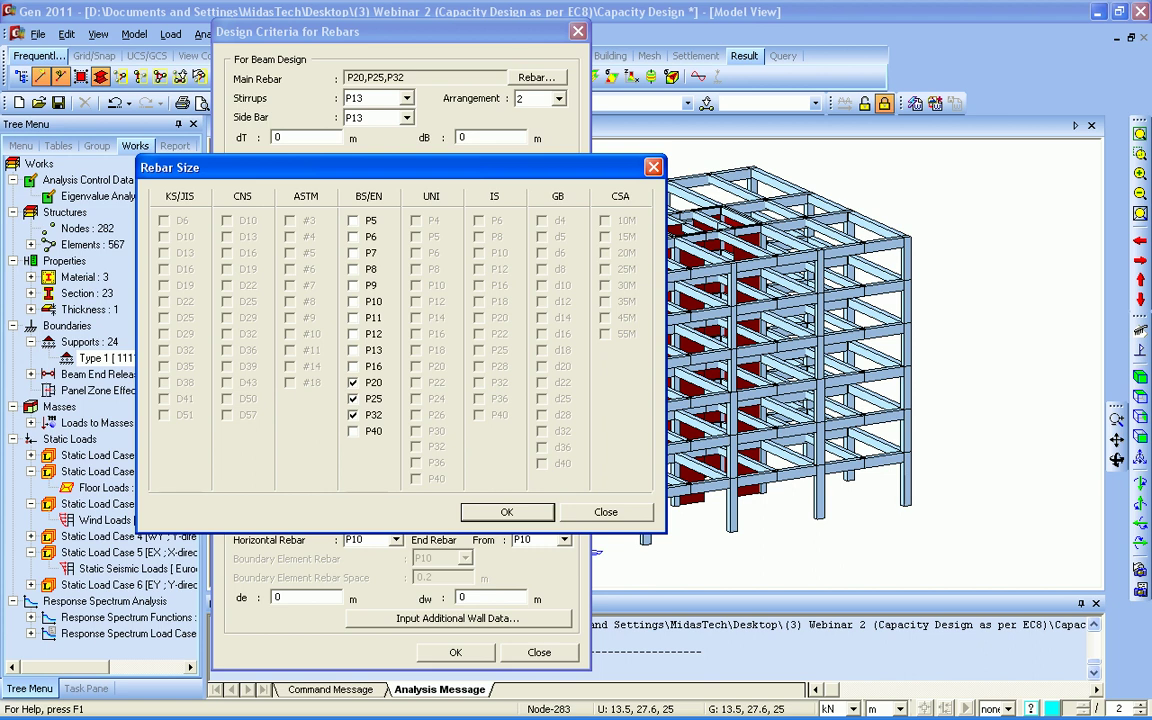
{"action": "key", "text": "Escape"}
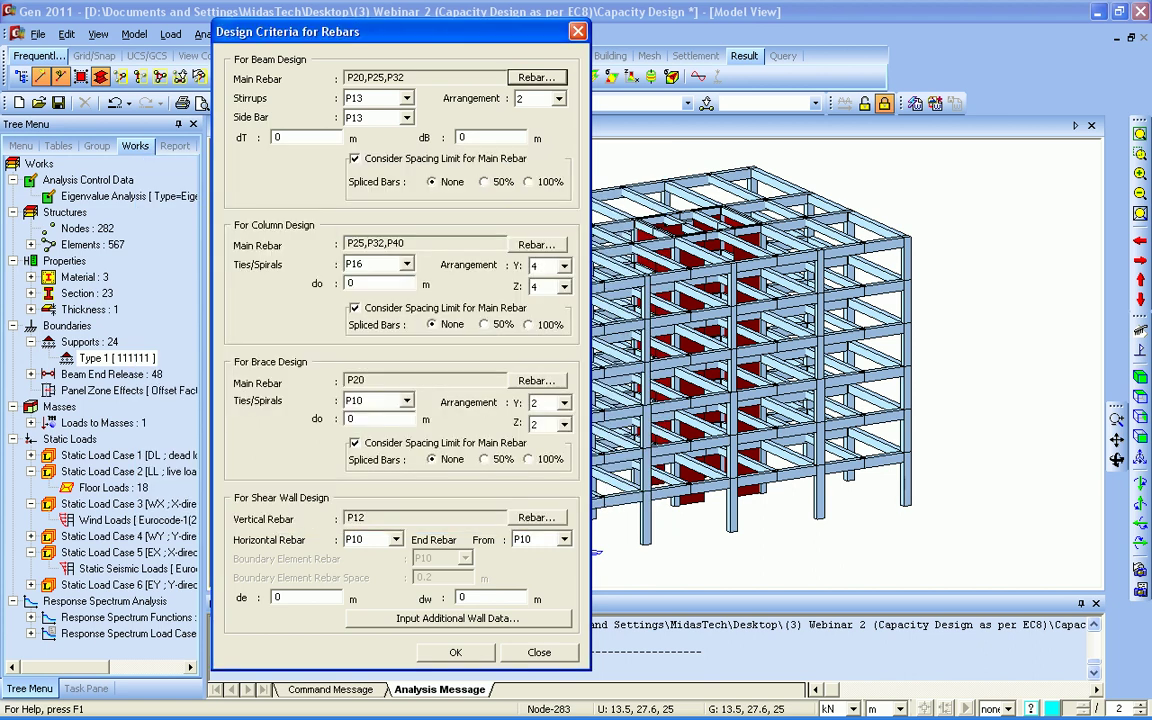
{"action": "left_click", "coordinate": [537, 245]}
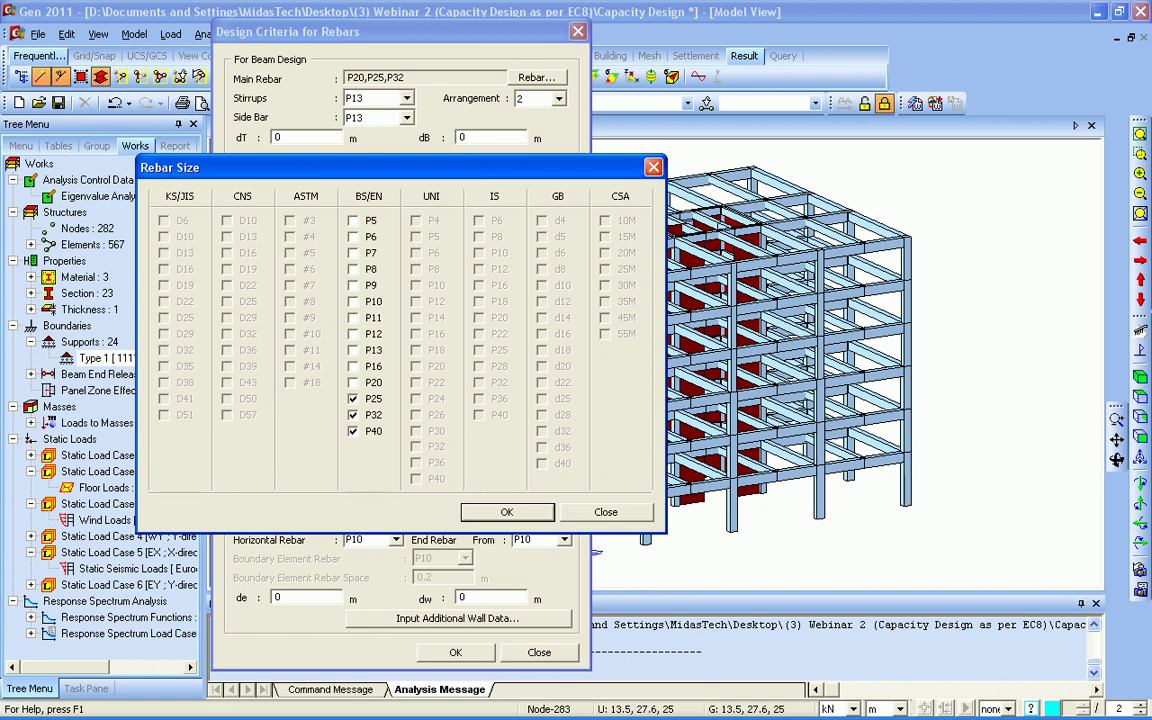
{"action": "key", "text": "Return"}
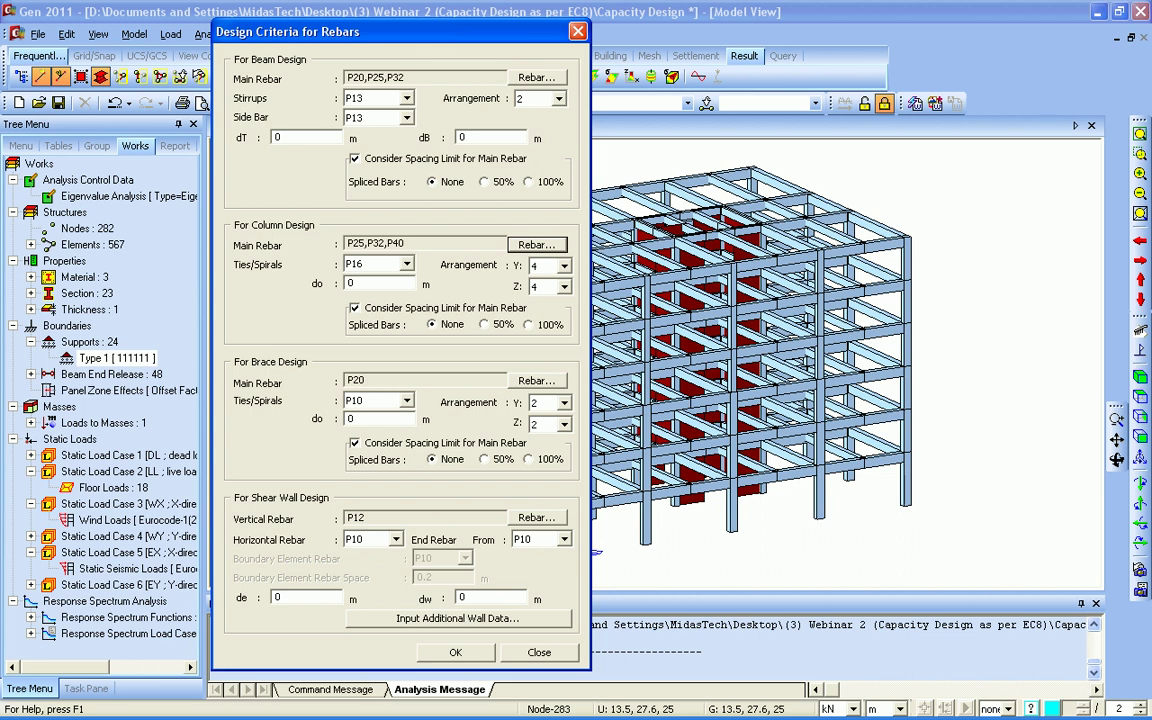
{"action": "key", "text": "Escape"}
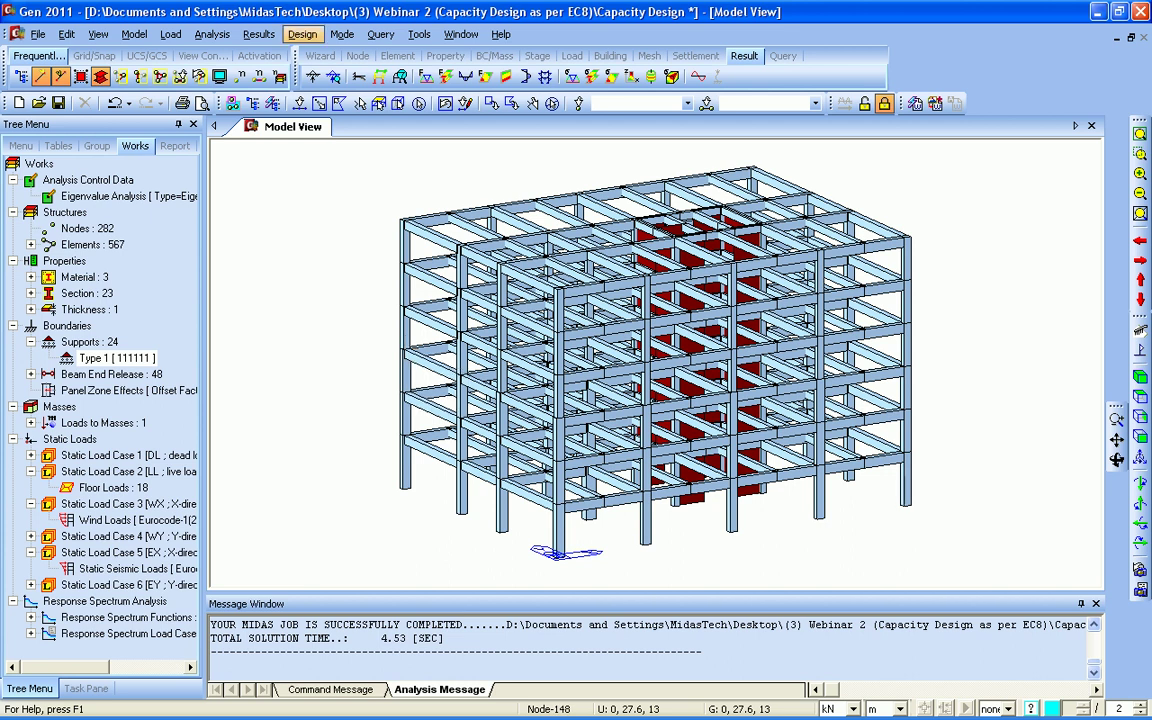
Step: Run the RC Strong Column-Weak Beam Ductile Design, and minimize the column and beam design result windows
{"action": "left_click", "coordinate": [302, 34]}
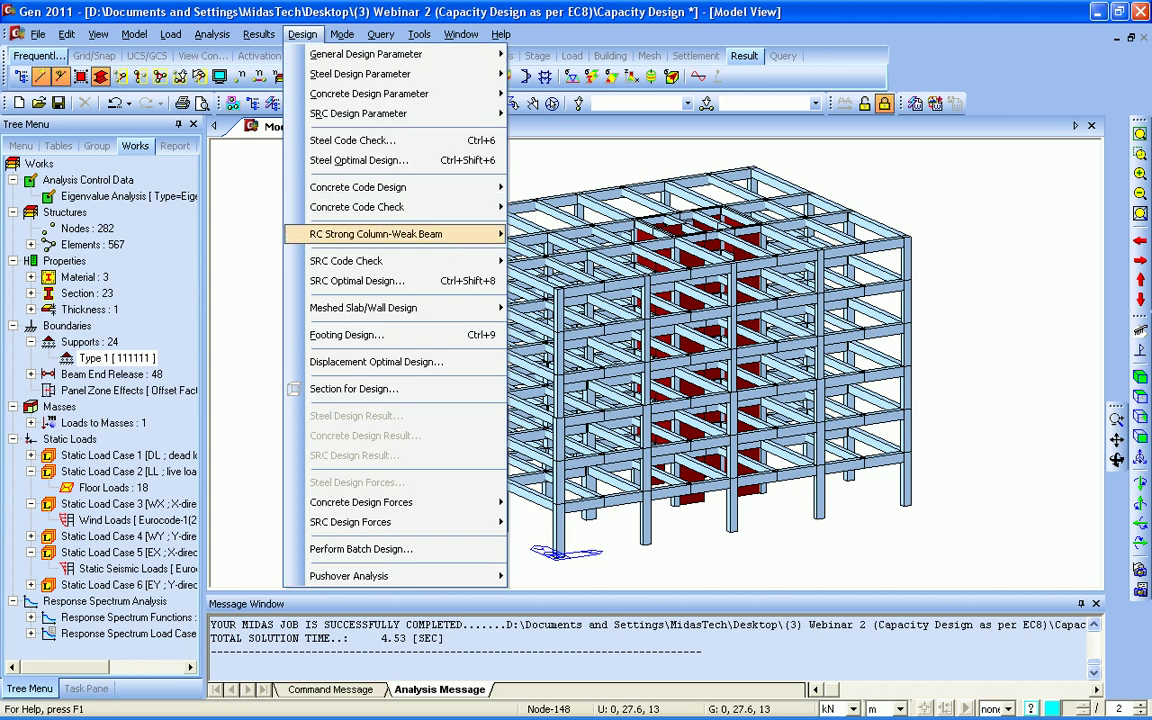
{"action": "mouse_move", "coordinate": [376, 234]}
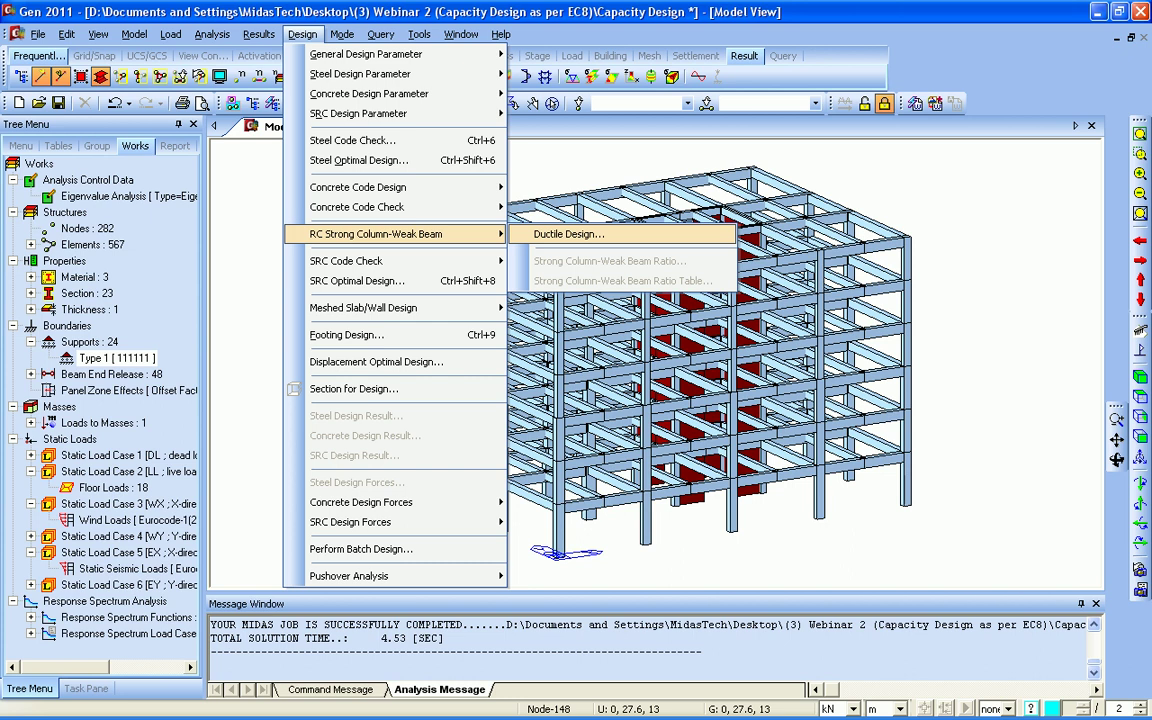
{"action": "left_click", "coordinate": [569, 234]}
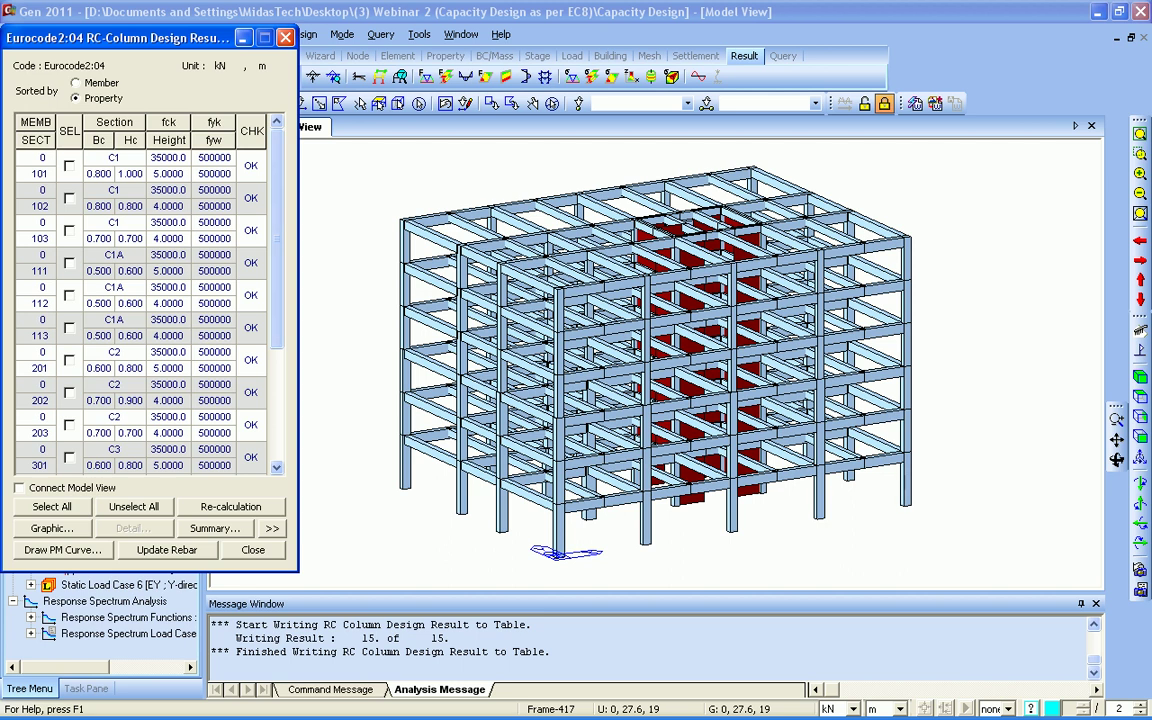
{"action": "left_click", "coordinate": [244, 38]}
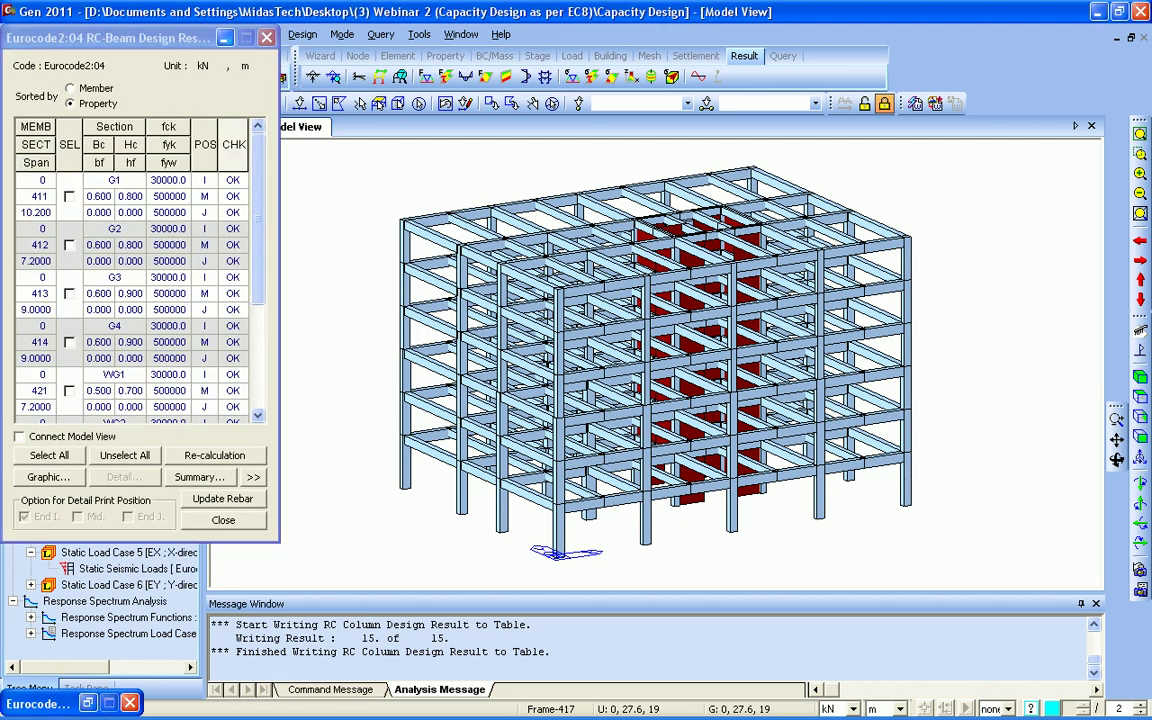
{"action": "left_click", "coordinate": [227, 38]}
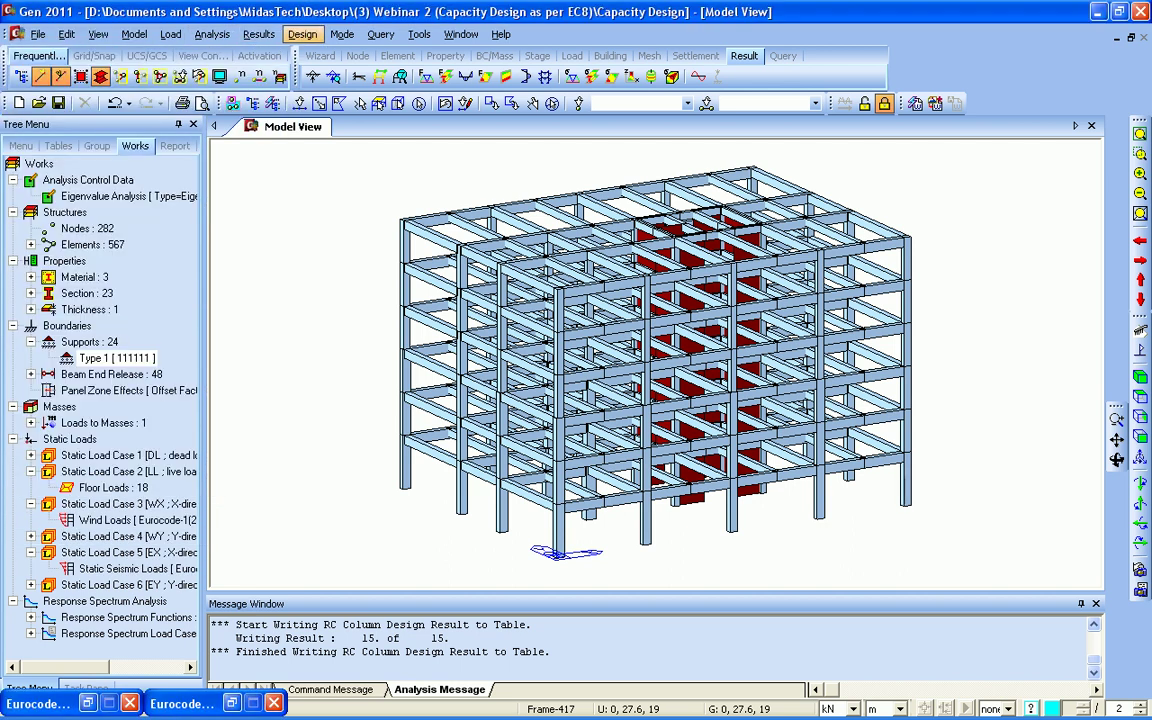
Step: Display the strong column-weak beam ratios on the model for all capacity ratios, with the global axis angle at 0 and values and legend shown
{"action": "left_click", "coordinate": [302, 34]}
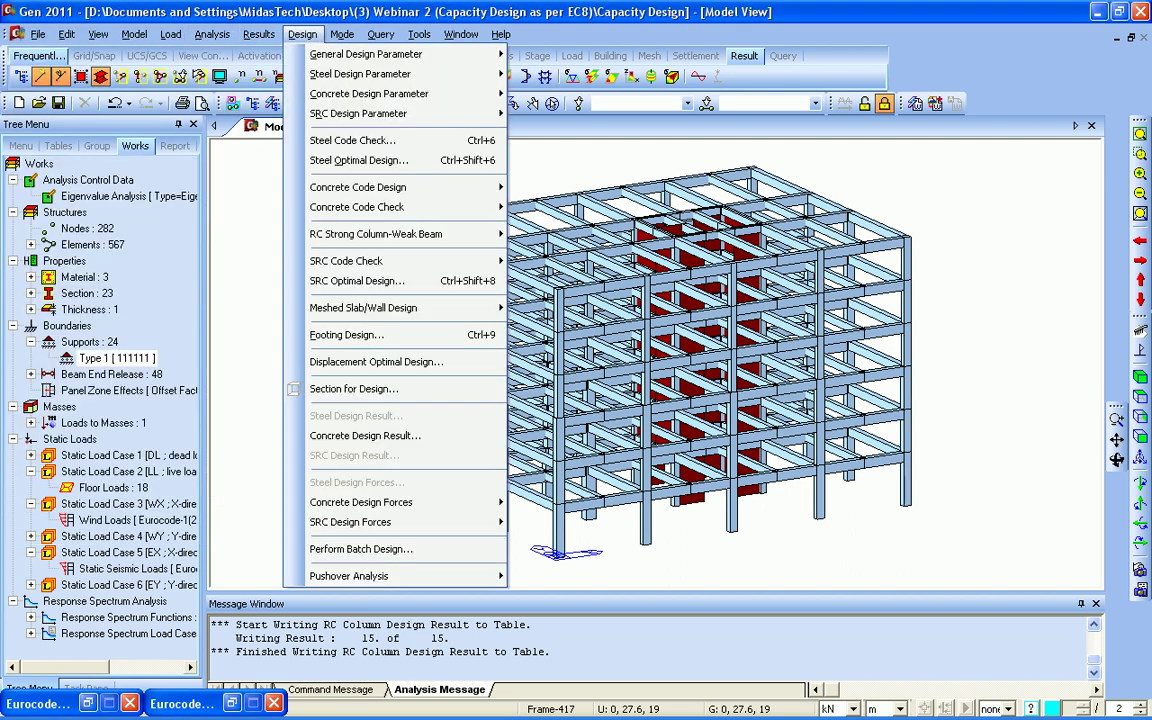
{"action": "mouse_move", "coordinate": [358, 187]}
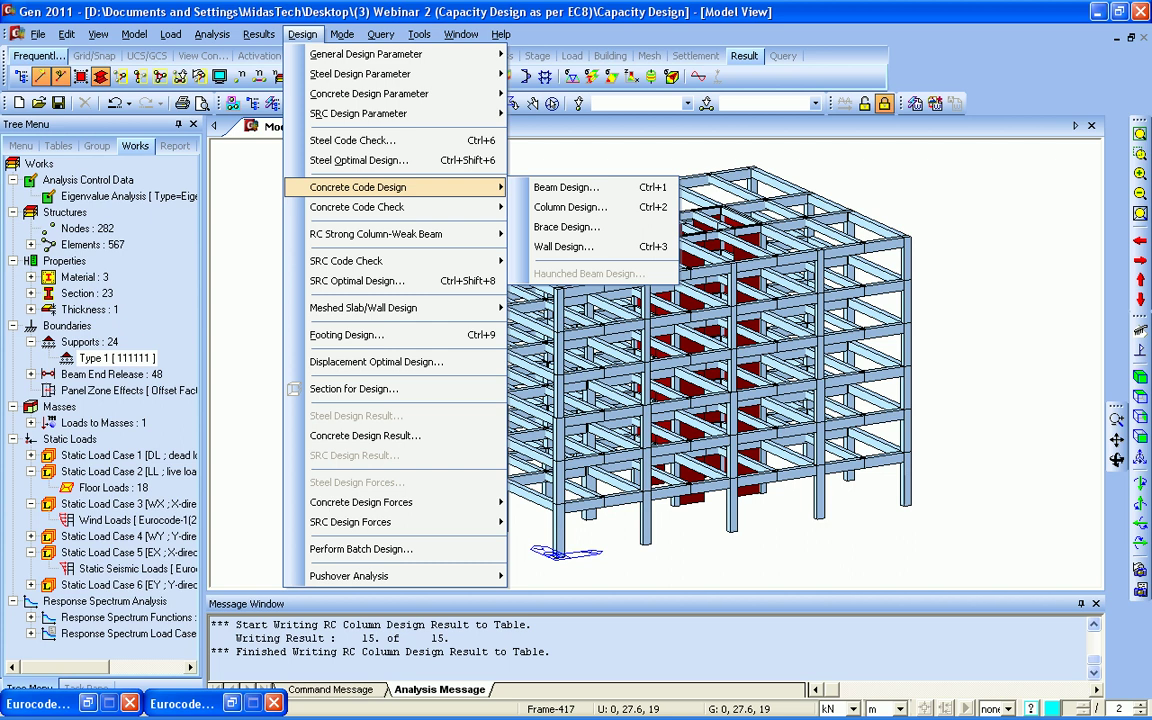
{"action": "mouse_move", "coordinate": [375, 234]}
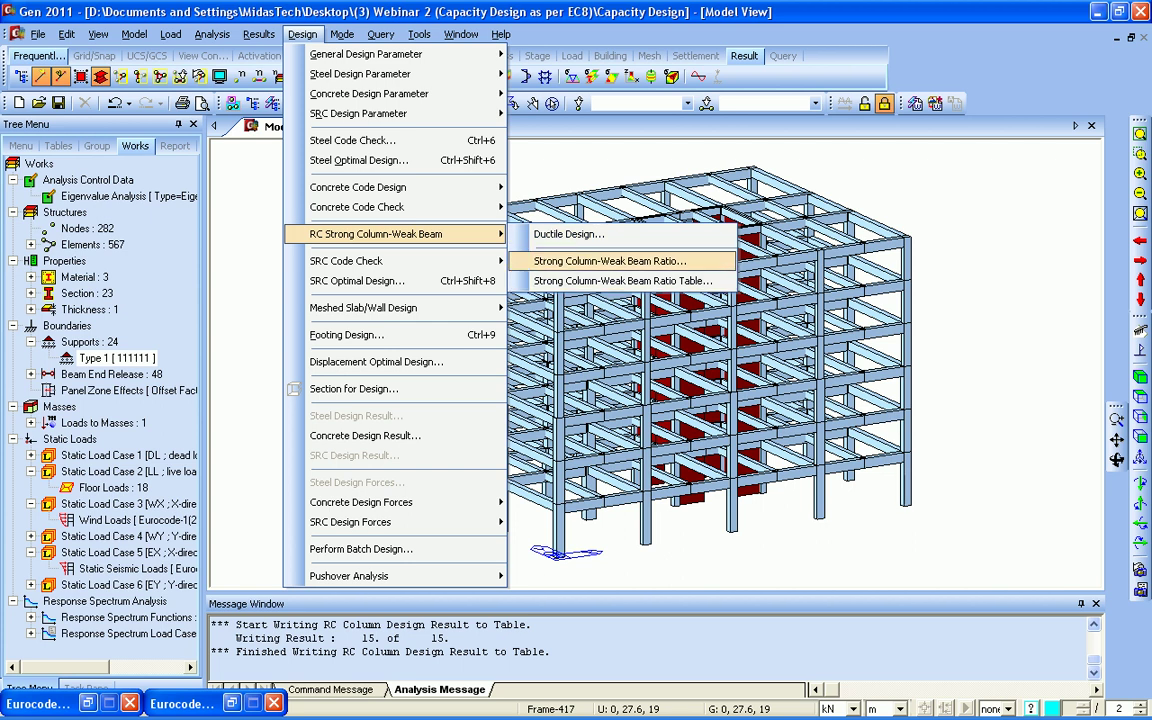
{"action": "left_click", "coordinate": [609, 260]}
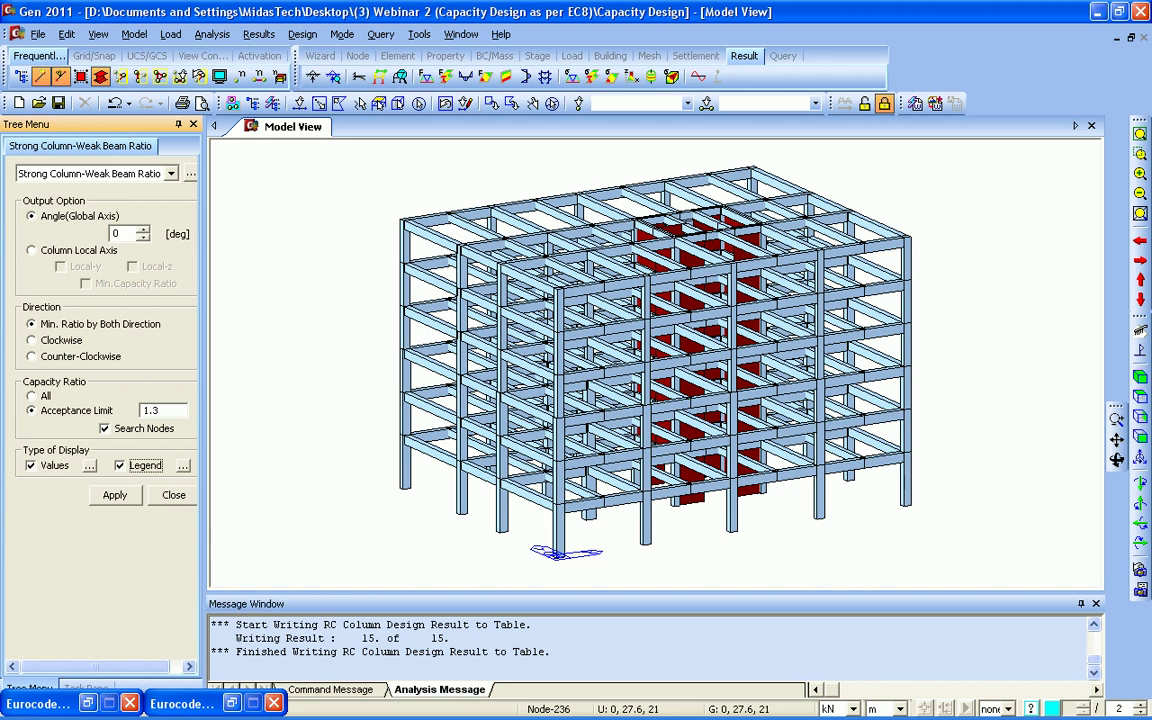
{"action": "left_click", "coordinate": [160, 410]}
{"action": "left_click", "coordinate": [32, 396]}
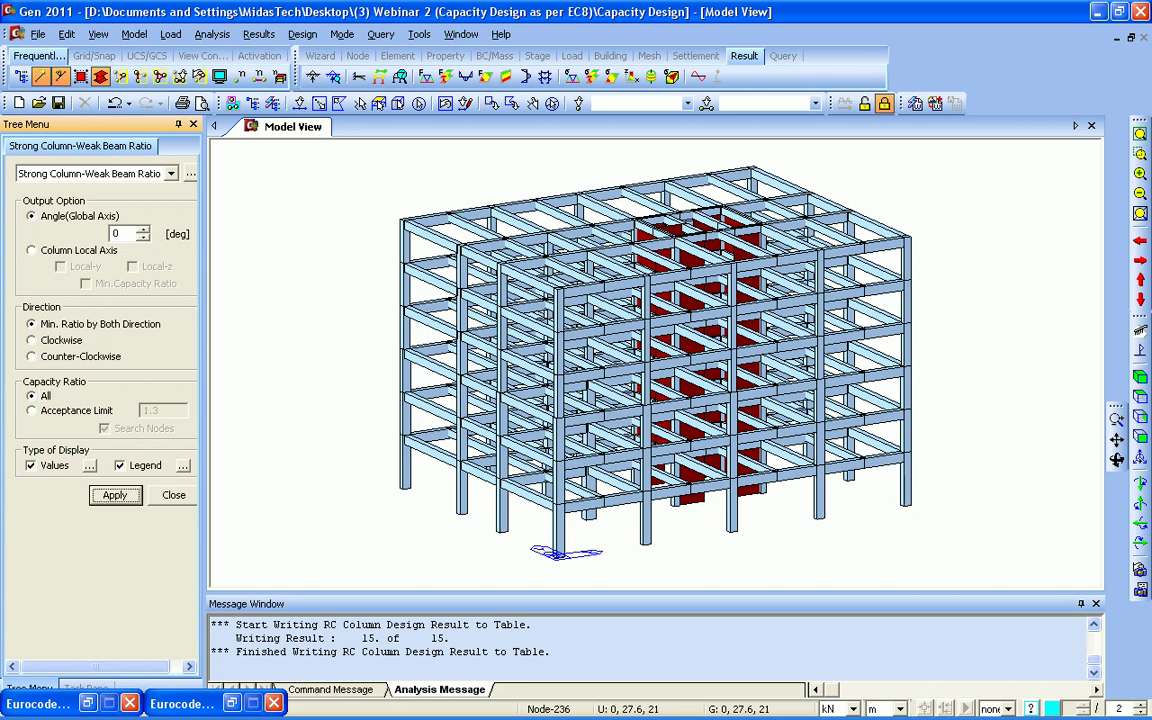
{"action": "left_click", "coordinate": [114, 495]}
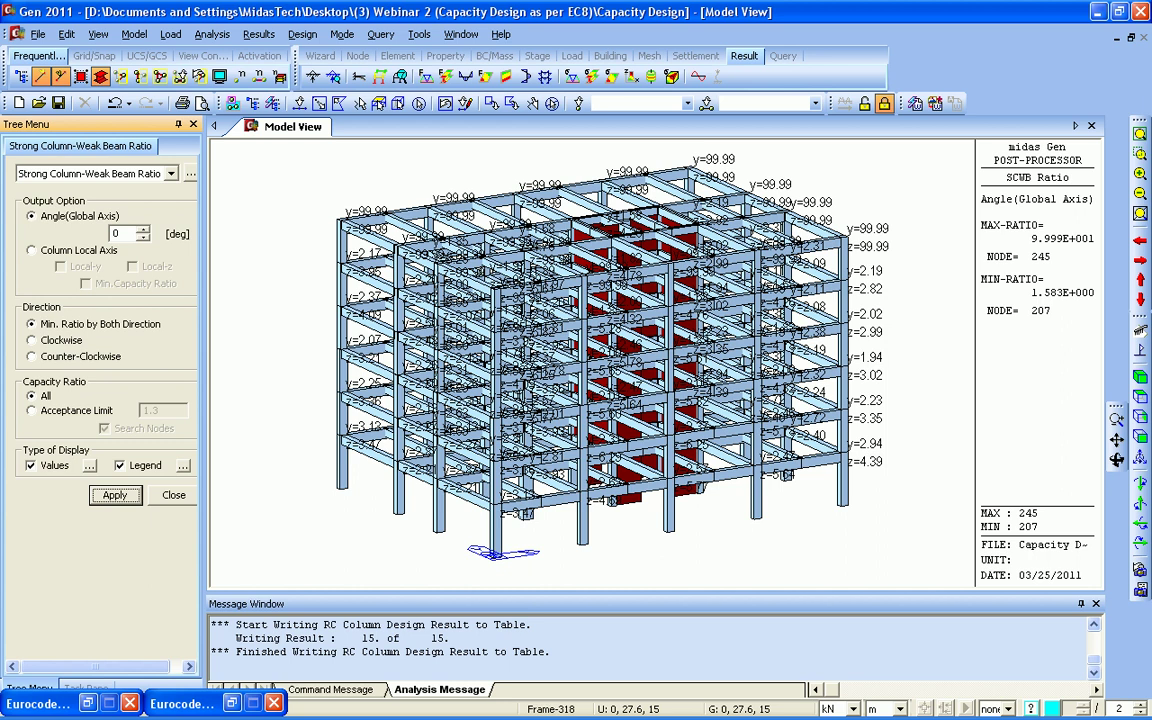
Step: Examine the Strong Column-Weak Beam Ratio Table for all nodes, then close it and clear the ratio display from the model
{"action": "left_click", "coordinate": [302, 34]}
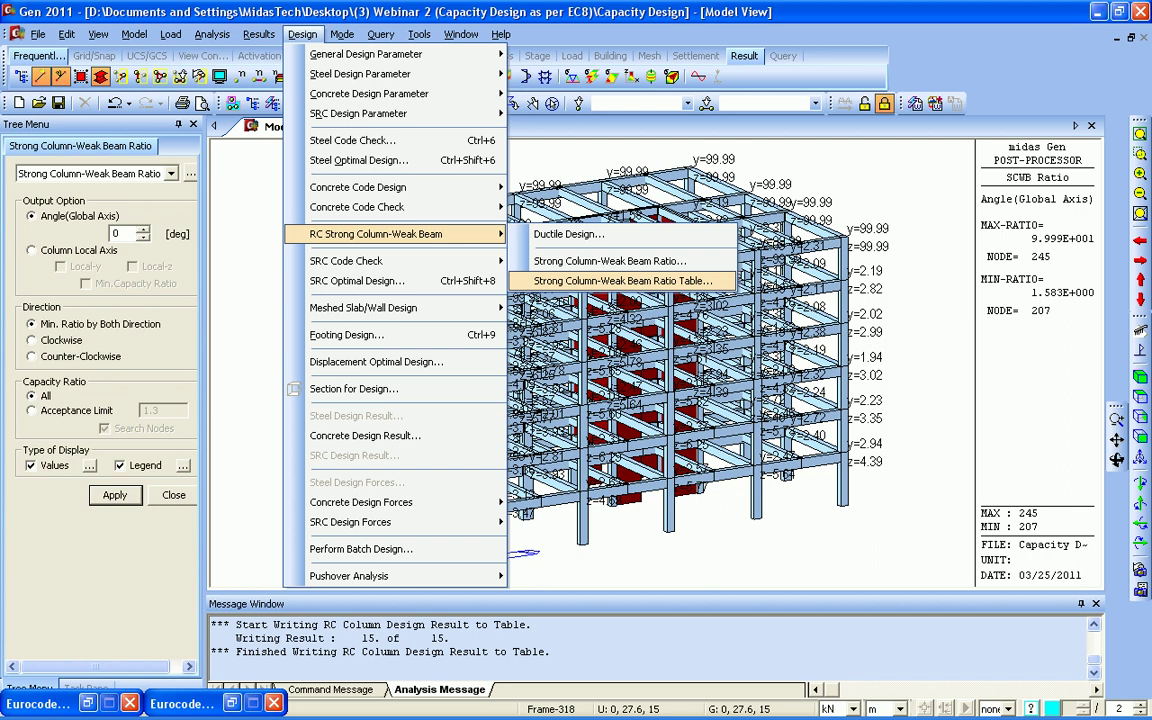
{"action": "left_click", "coordinate": [620, 281]}
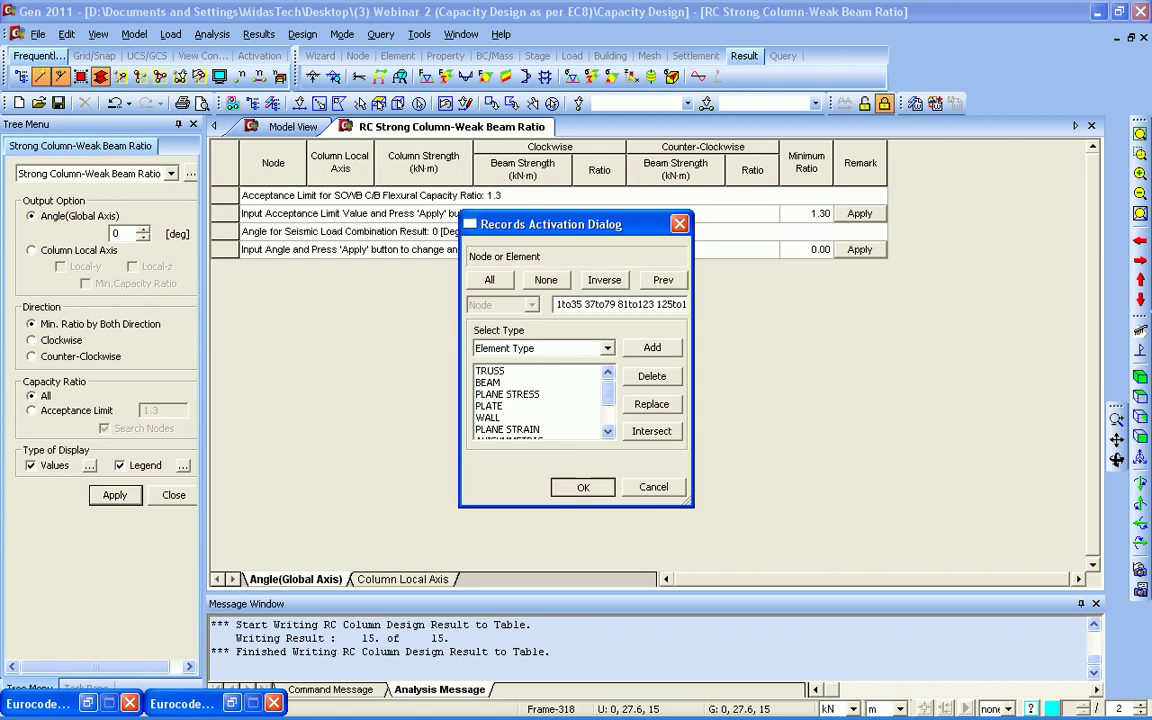
{"action": "key", "text": "Return"}
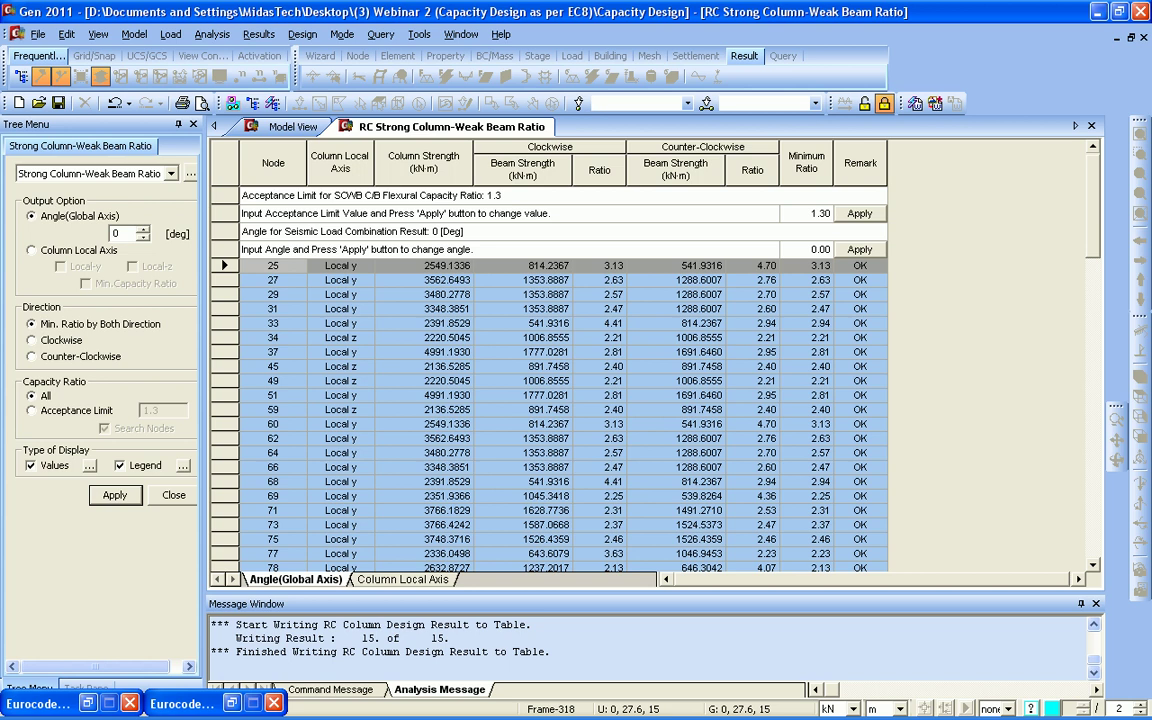
{"action": "left_click", "coordinate": [676, 280]}
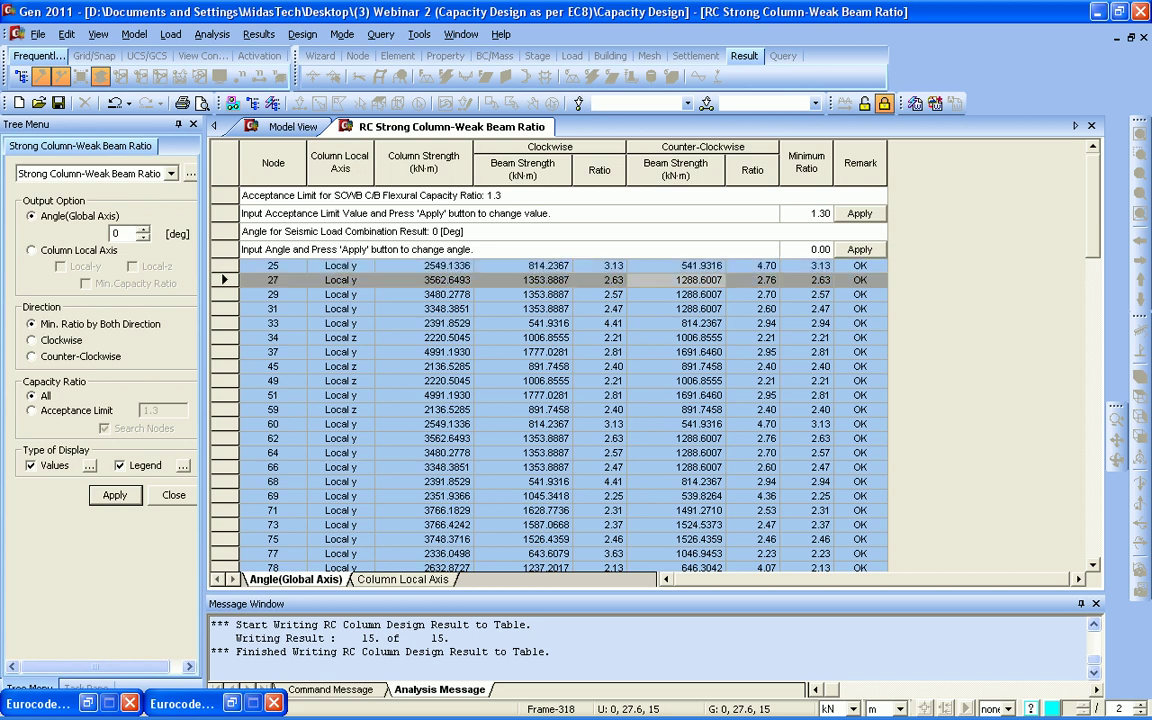
{"action": "scroll", "coordinate": [676, 280], "scroll_direction": "down", "scroll_amount": 7}
{"action": "scroll", "coordinate": [676, 280], "scroll_direction": "up", "scroll_amount": 7}
{"action": "scroll", "coordinate": [548, 380], "scroll_direction": "down", "scroll_amount": 17}
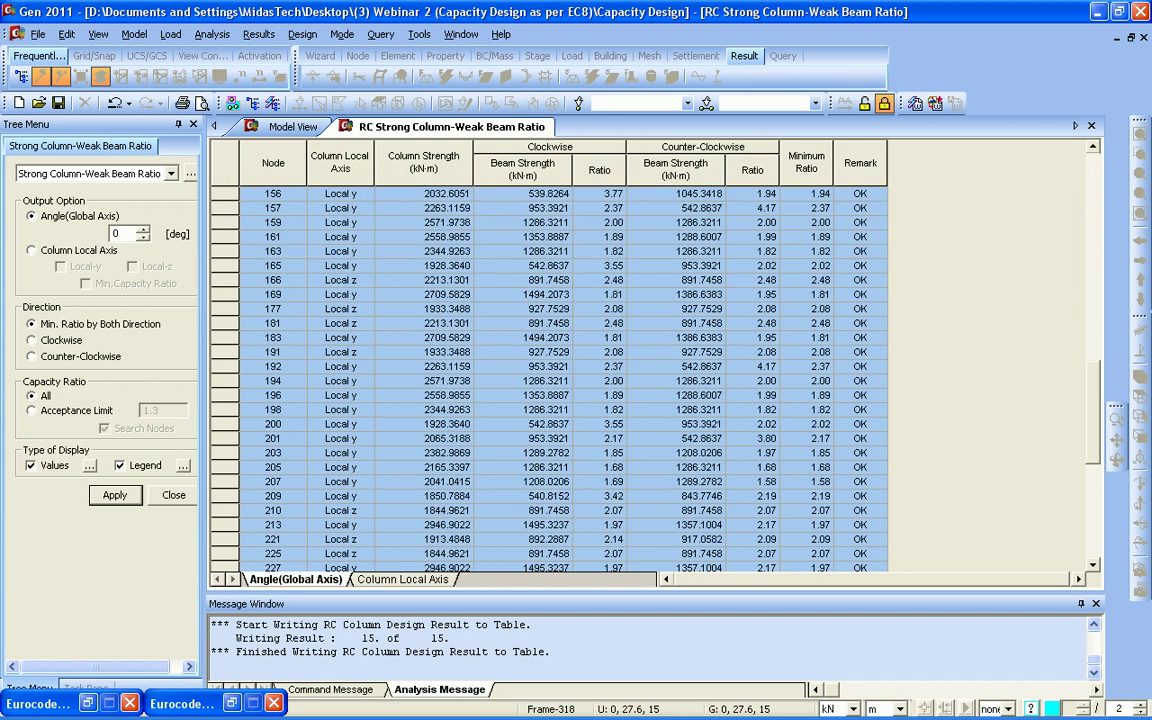
{"action": "left_click", "coordinate": [1091, 126]}
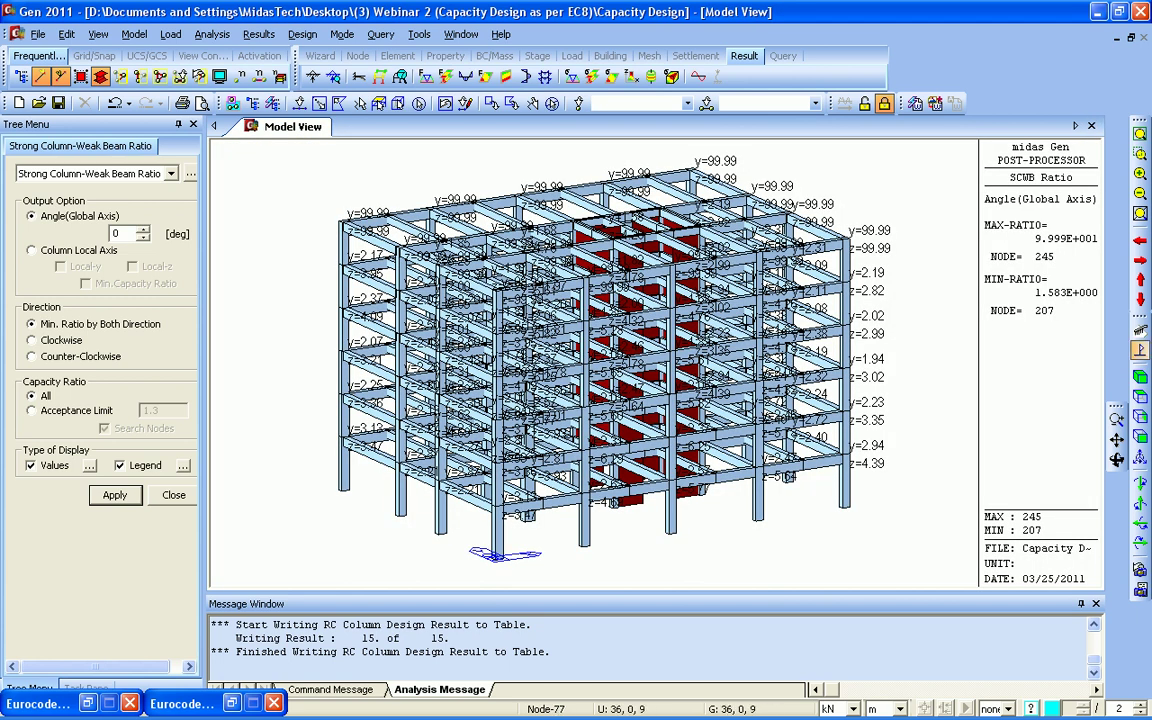
{"action": "left_click", "coordinate": [1140, 350]}
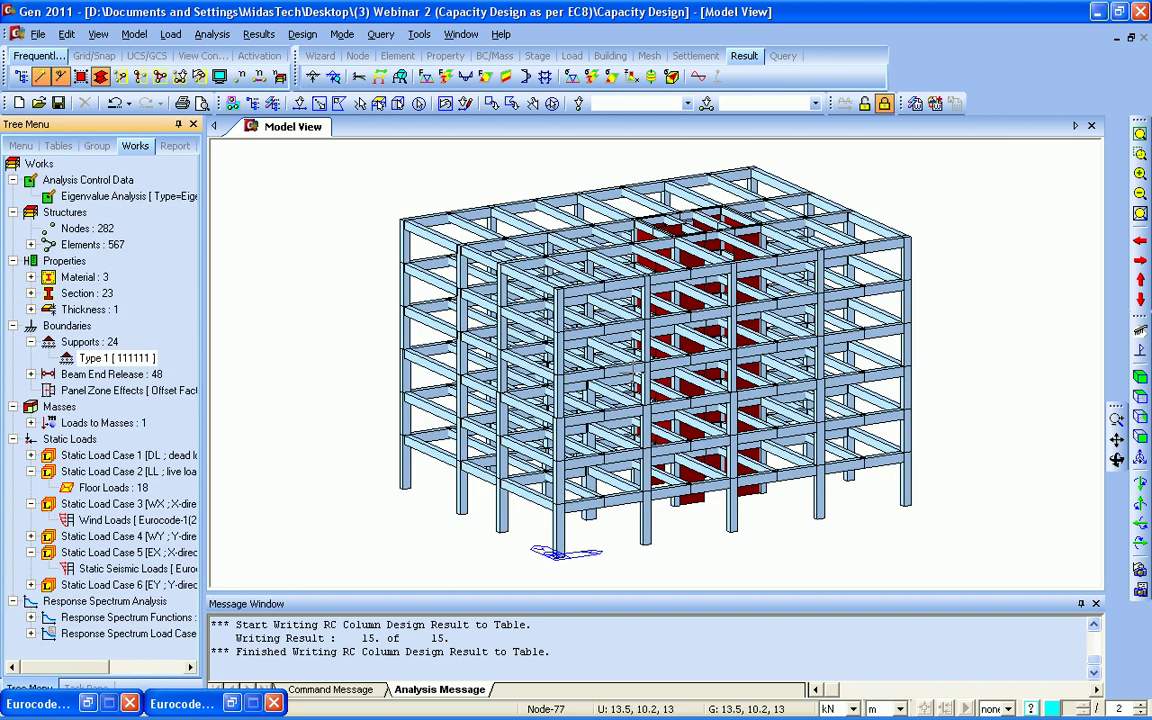
Step: Restore the design result windows, sort the RC-beam results by member, and generate the detail report at End I for member 26
{"action": "left_click", "coordinate": [88, 703]}
{"action": "left_click", "coordinate": [232, 703]}
{"action": "left_click_drag", "start_coordinate": [150, 37], "coordinate": [254, 38]}
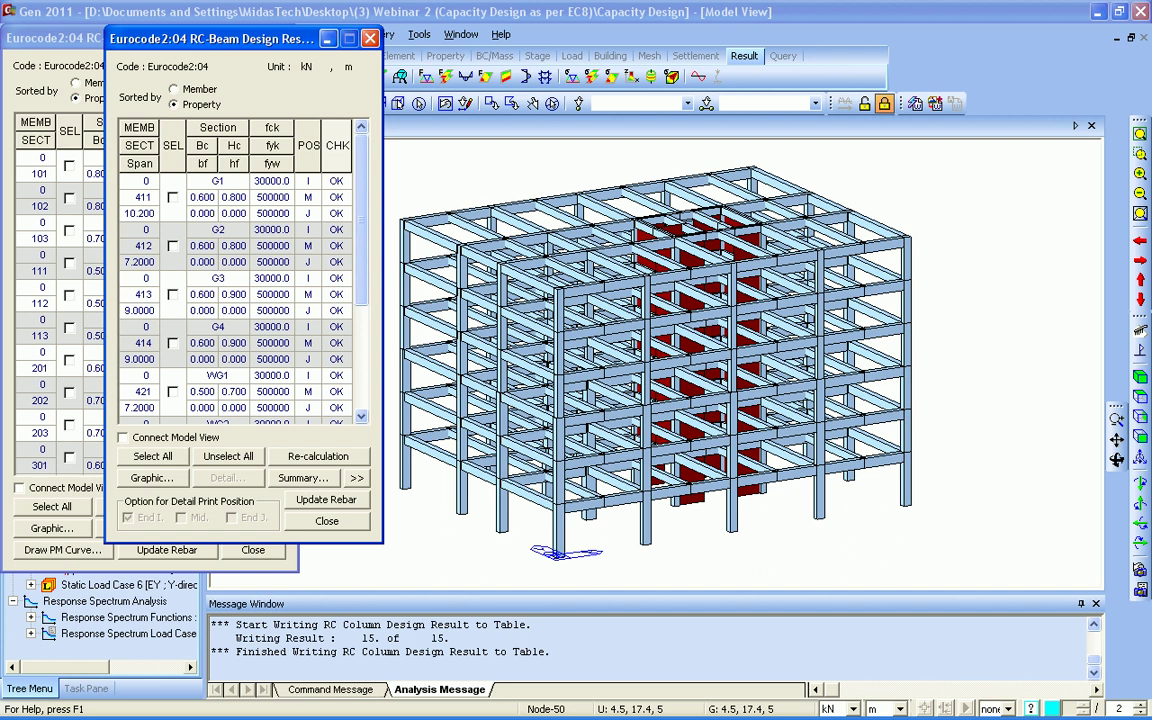
{"action": "mouse_move", "coordinate": [254, 38]}
{"action": "left_mouse_down"}
{"action": "mouse_move", "coordinate": [500, 36]}
{"action": "mouse_move", "coordinate": [303, 22]}
{"action": "mouse_move", "coordinate": [250, 42]}
{"action": "left_mouse_up"}
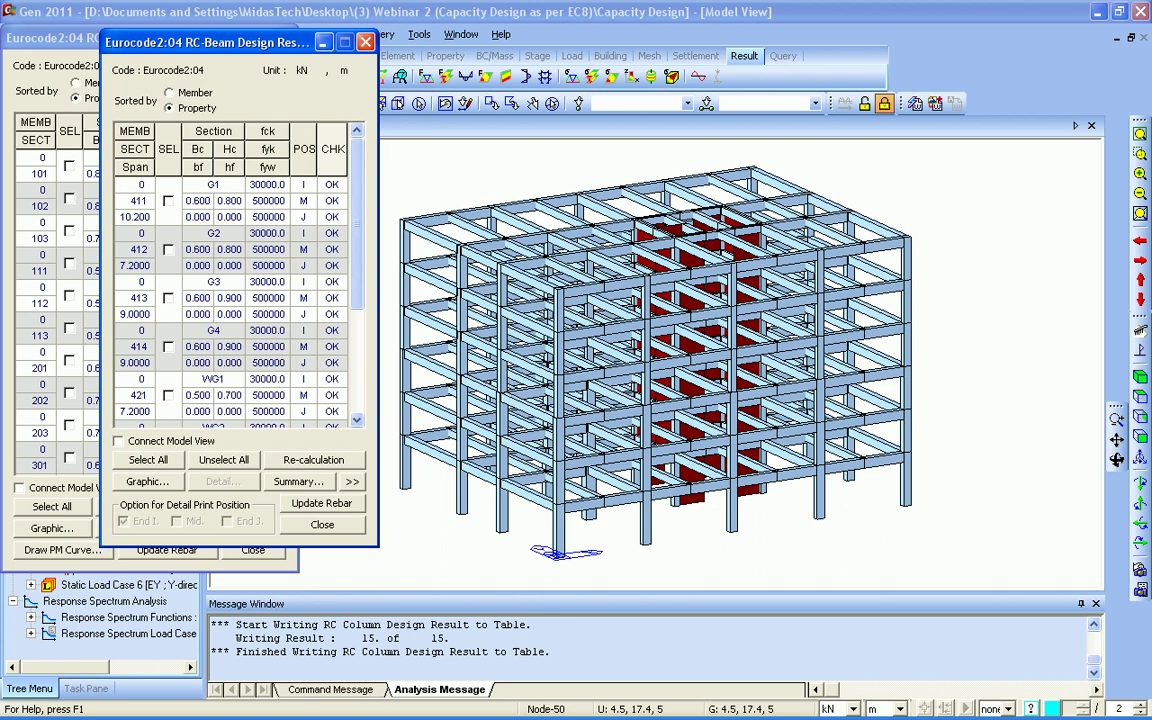
{"action": "left_click", "coordinate": [169, 93]}
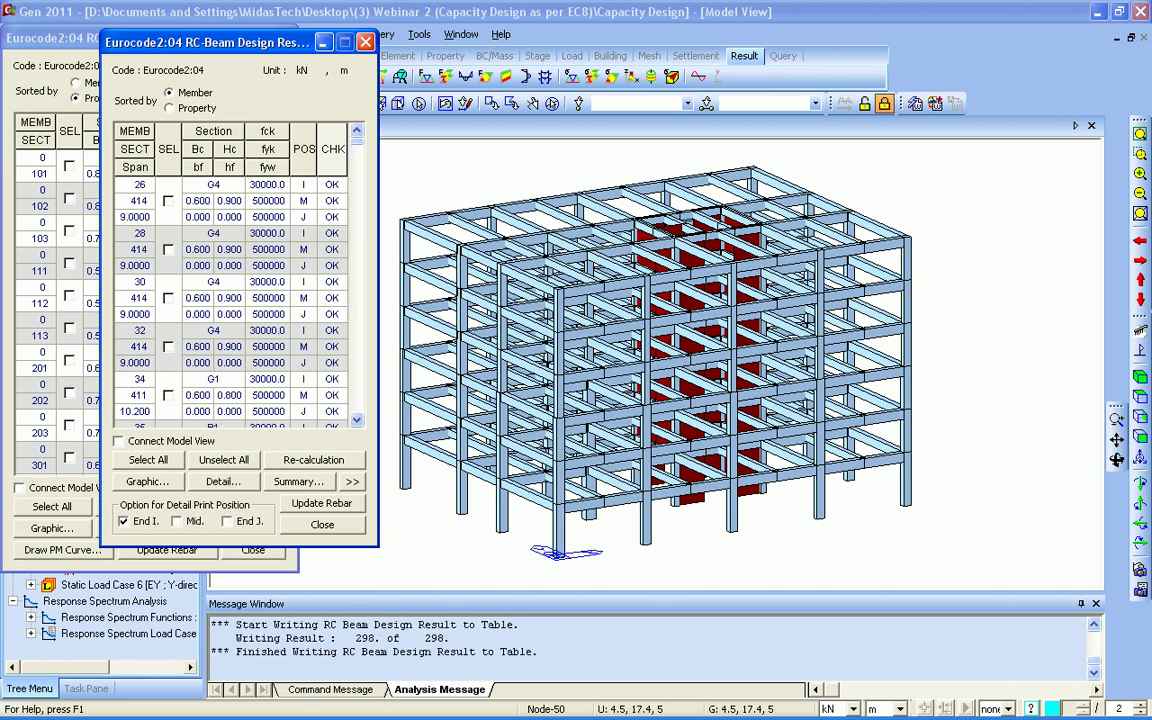
{"action": "left_click", "coordinate": [168, 201]}
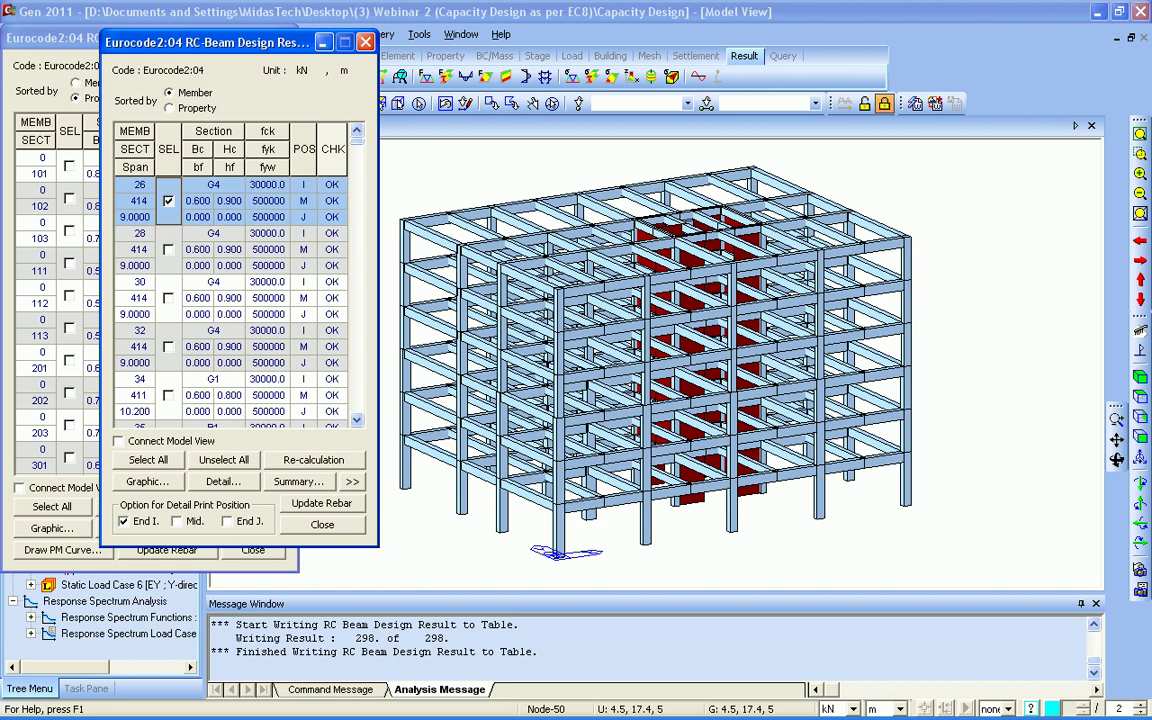
{"action": "left_click", "coordinate": [223, 481]}
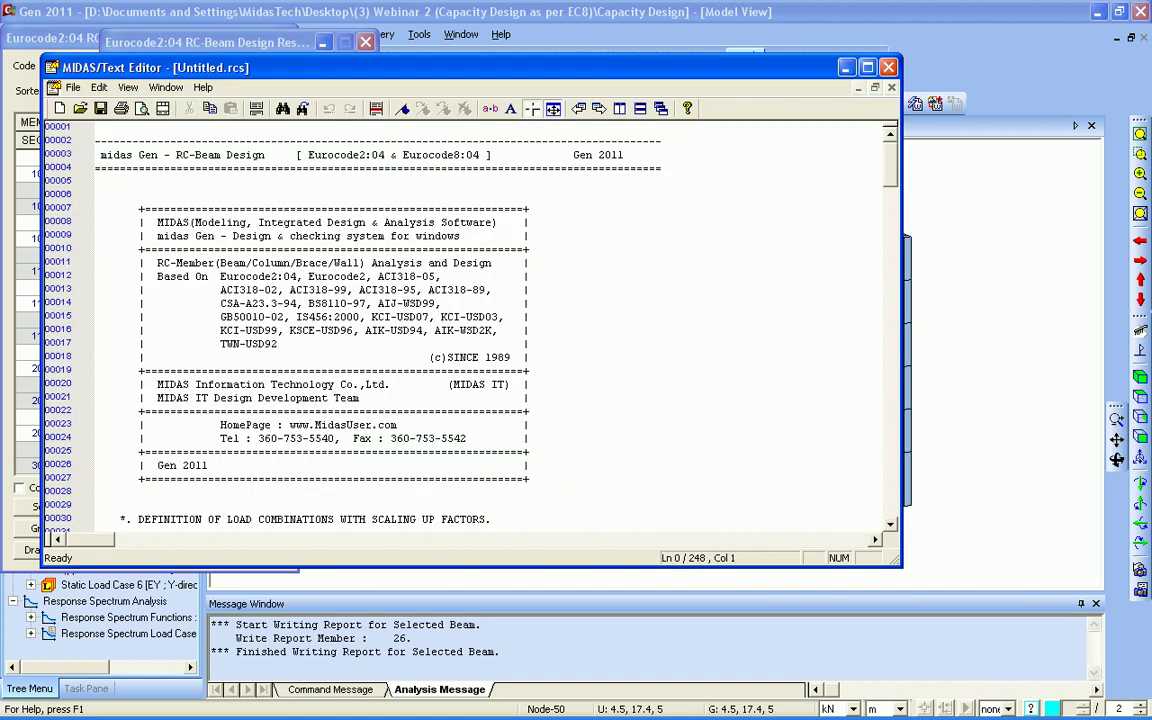
Step: Search the beam report for "special pro", highlight the seismic design provisions line, and close the report without saving
{"action": "key", "text": "ctrl+f"}
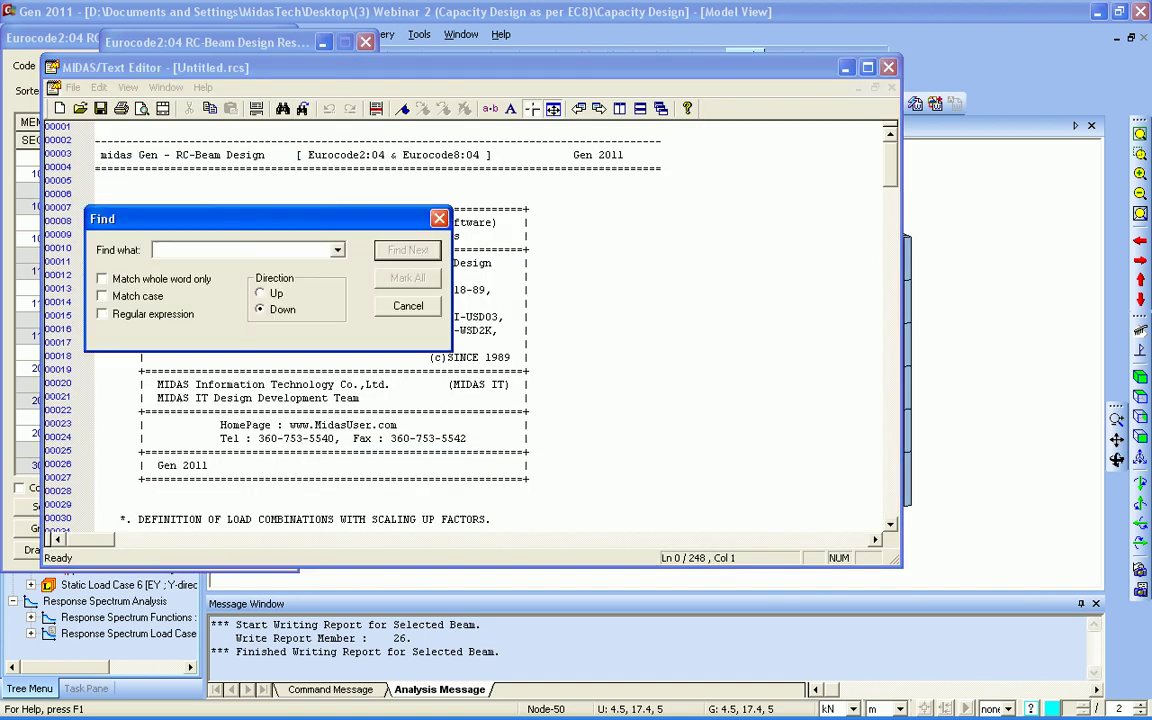
{"action": "type", "text": "special pro"}
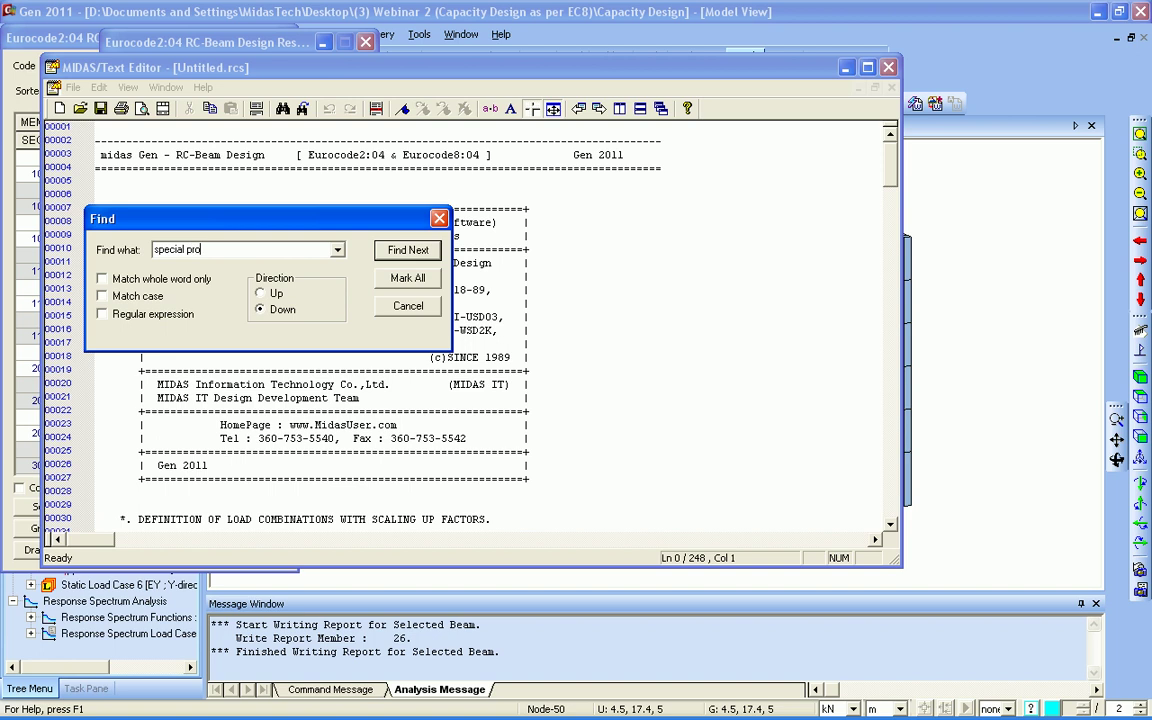
{"action": "key", "text": "Return"}
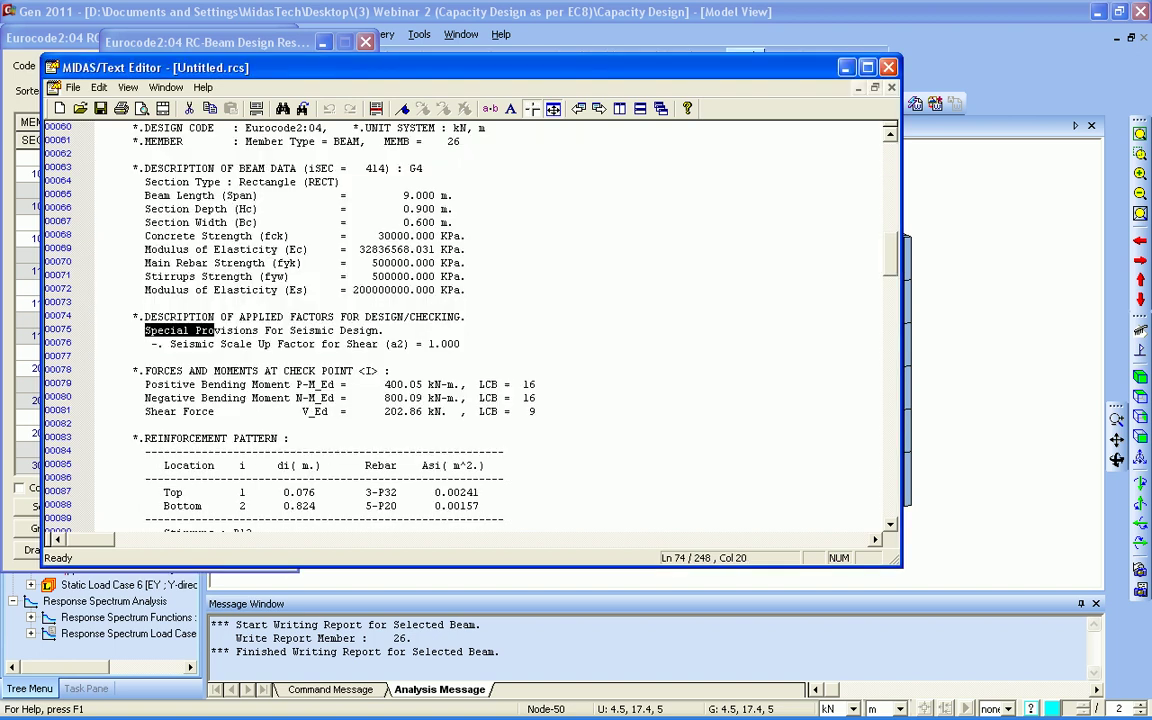
{"action": "key", "text": "Home"}
{"action": "key", "text": "shift+End"}
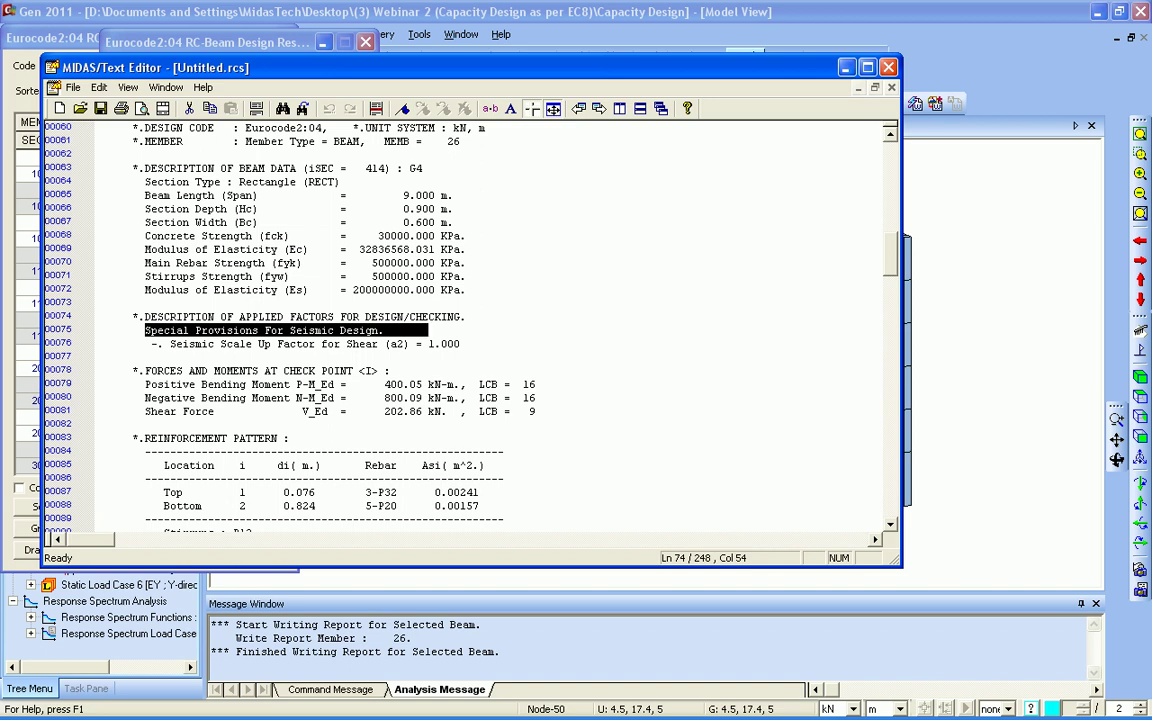
{"action": "left_click", "coordinate": [888, 67]}
{"action": "left_click", "coordinate": [507, 343]}
Step: Sort the RC-column design results by member and generate the detail report for member 1
{"action": "left_click_drag", "start_coordinate": [50, 38], "coordinate": [123, 48]}
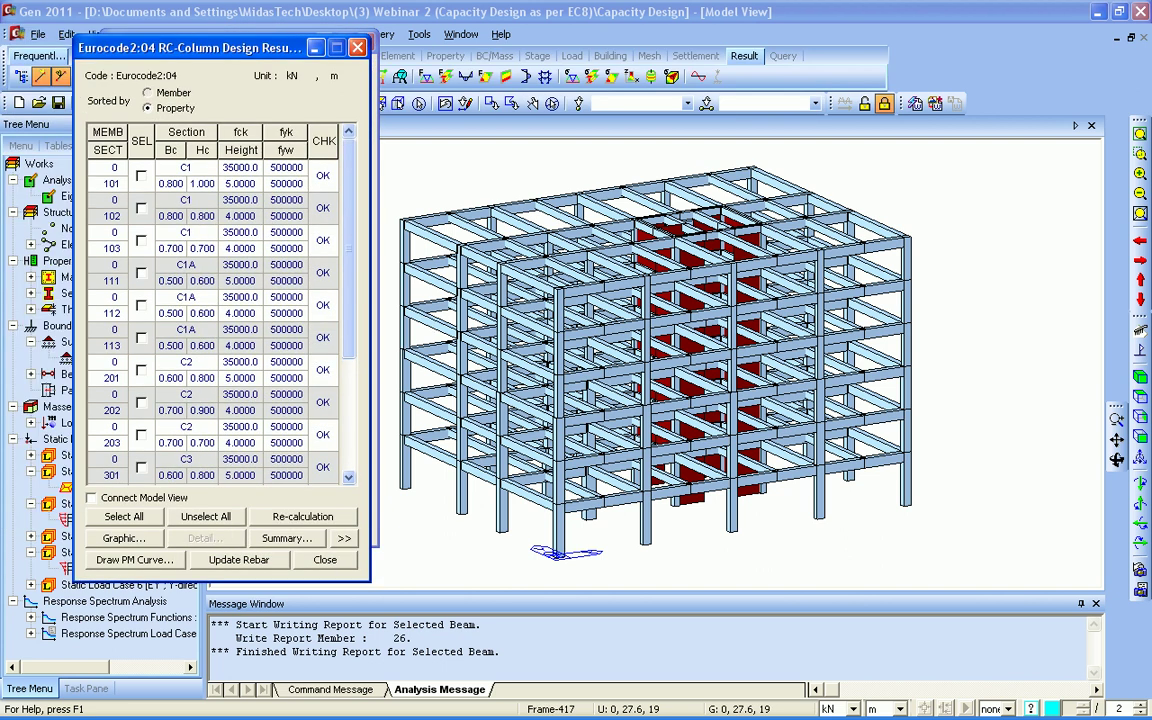
{"action": "left_click", "coordinate": [147, 92]}
{"action": "left_click", "coordinate": [141, 175]}
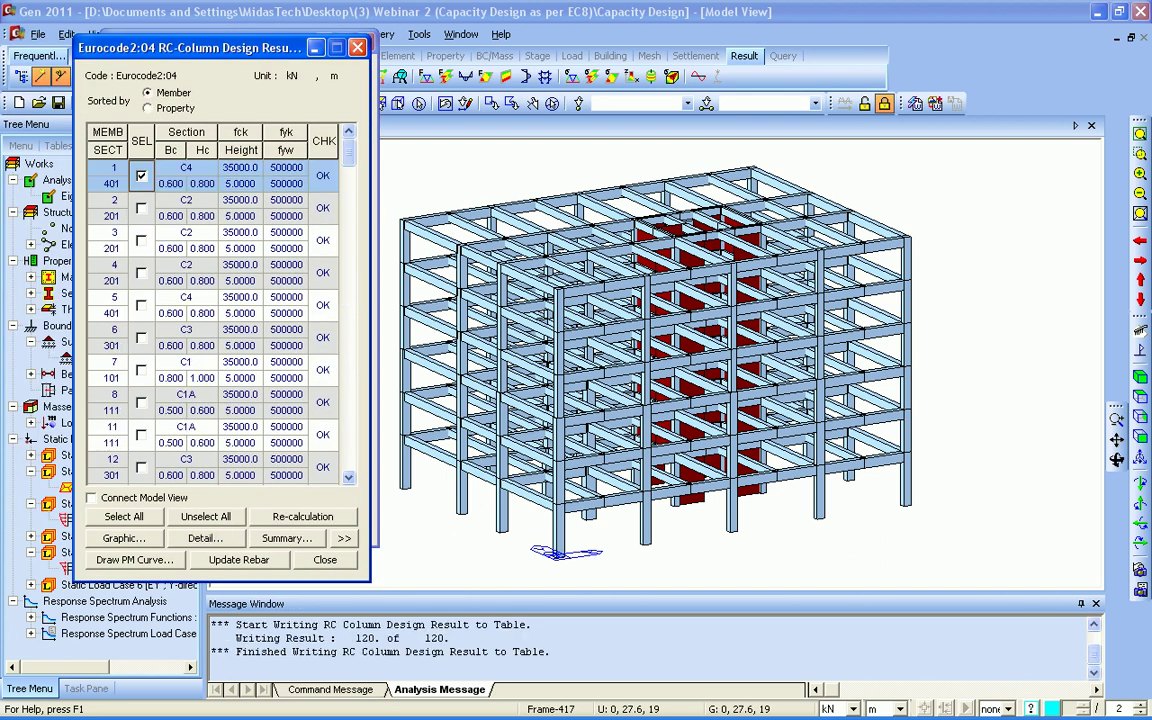
{"action": "left_click", "coordinate": [204, 538]}
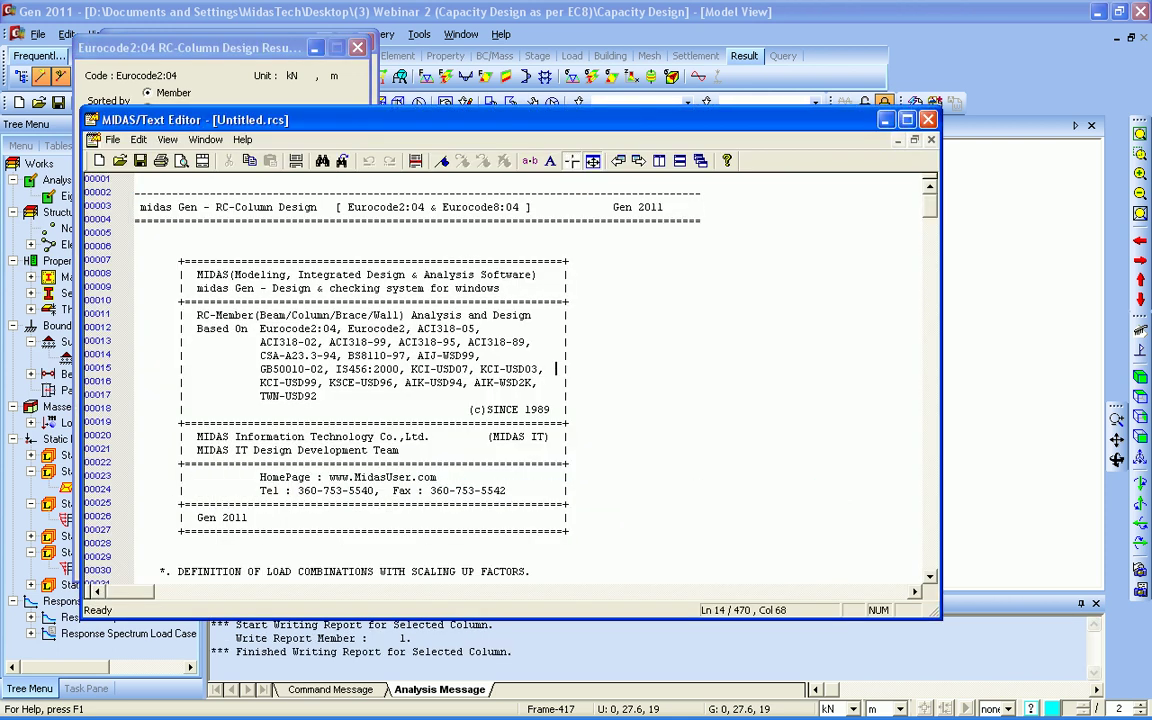
Step: Find the ductile design moments in the column report's biaxial capacity section and highlight the y-direction design moment block
{"action": "scroll", "coordinate": [500, 331], "scroll_direction": "down", "scroll_amount": 8}
{"action": "scroll", "coordinate": [510, 378], "scroll_direction": "down", "scroll_amount": 5}
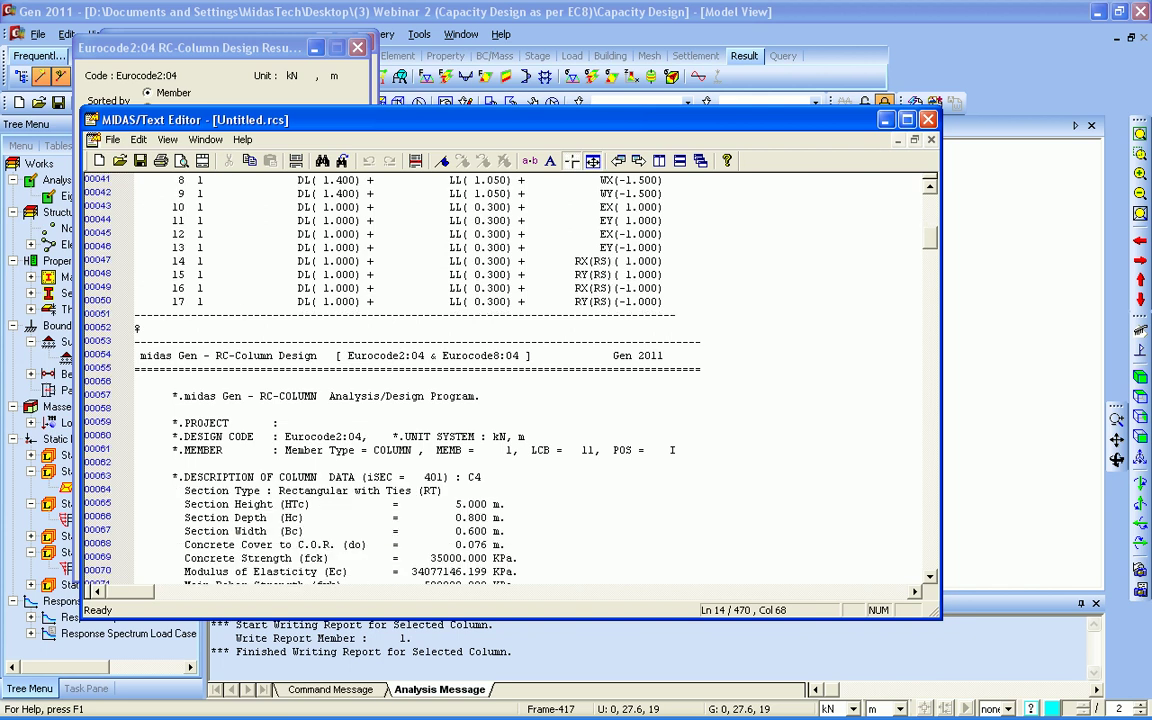
{"action": "scroll", "coordinate": [510, 378], "scroll_direction": "down", "scroll_amount": 1}
{"action": "scroll", "coordinate": [510, 378], "scroll_direction": "down", "scroll_amount": 18}
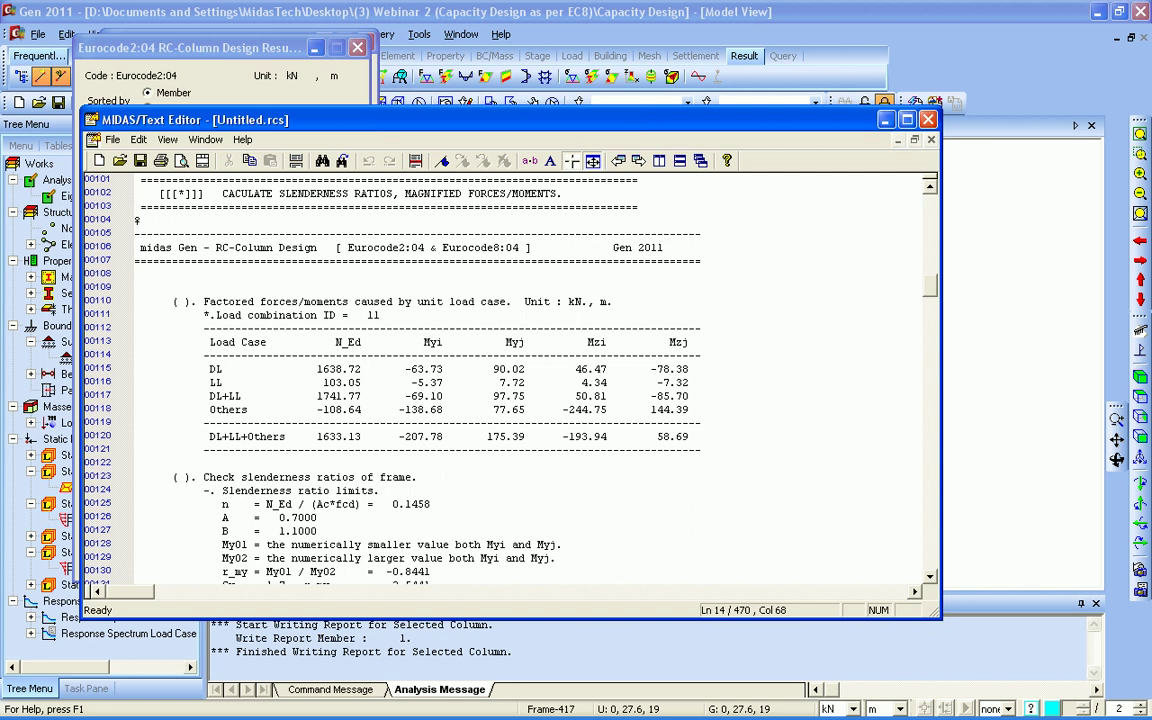
{"action": "scroll", "coordinate": [510, 378], "scroll_direction": "down", "scroll_amount": 4}
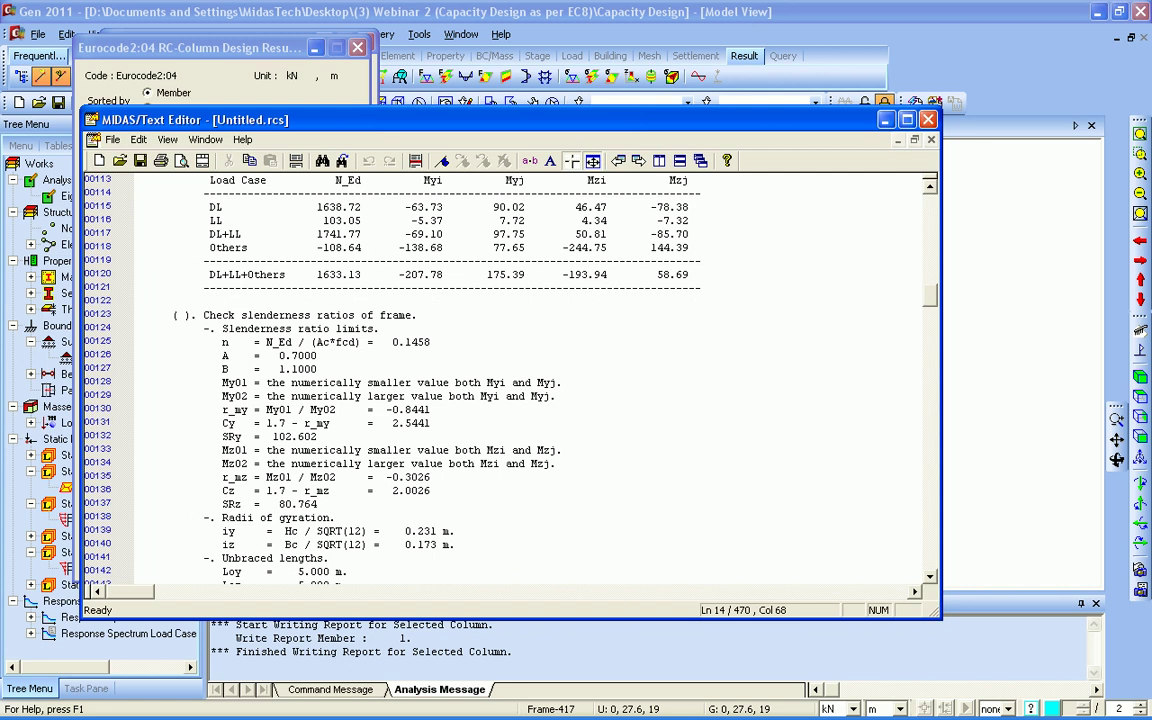
{"action": "scroll", "coordinate": [510, 378], "scroll_direction": "down", "scroll_amount": 17}
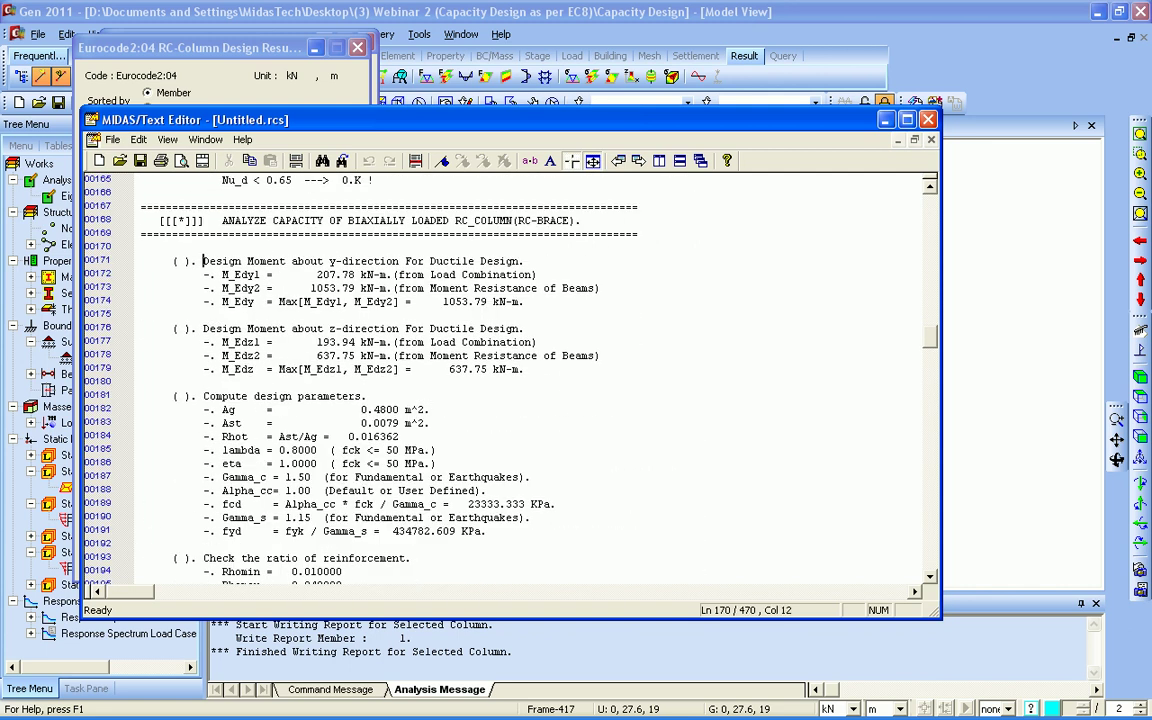
{"action": "left_click_drag", "start_coordinate": [203, 262], "coordinate": [673, 301]}
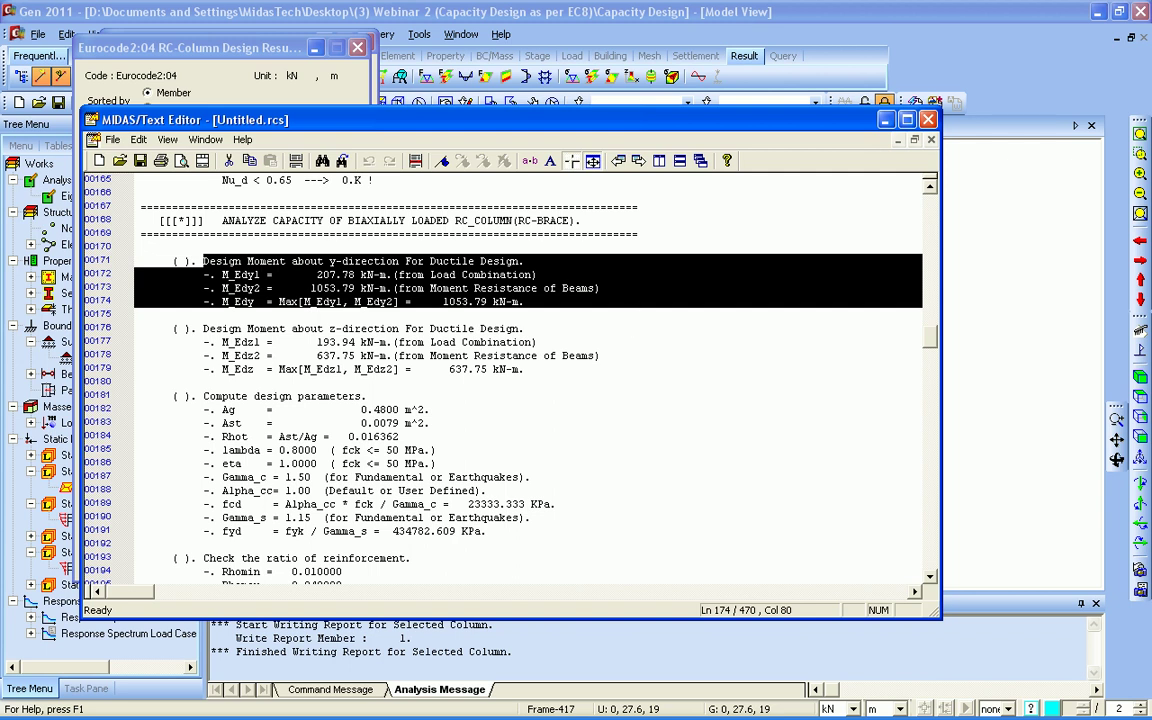
Step: Highlight the governing y-direction moment expression in the column report, view the following design parameters, and close the report without saving
{"action": "left_click", "coordinate": [279, 301]}
{"action": "left_click_drag", "start_coordinate": [282, 301], "coordinate": [286, 301]}
{"action": "double_click", "coordinate": [285, 301]}
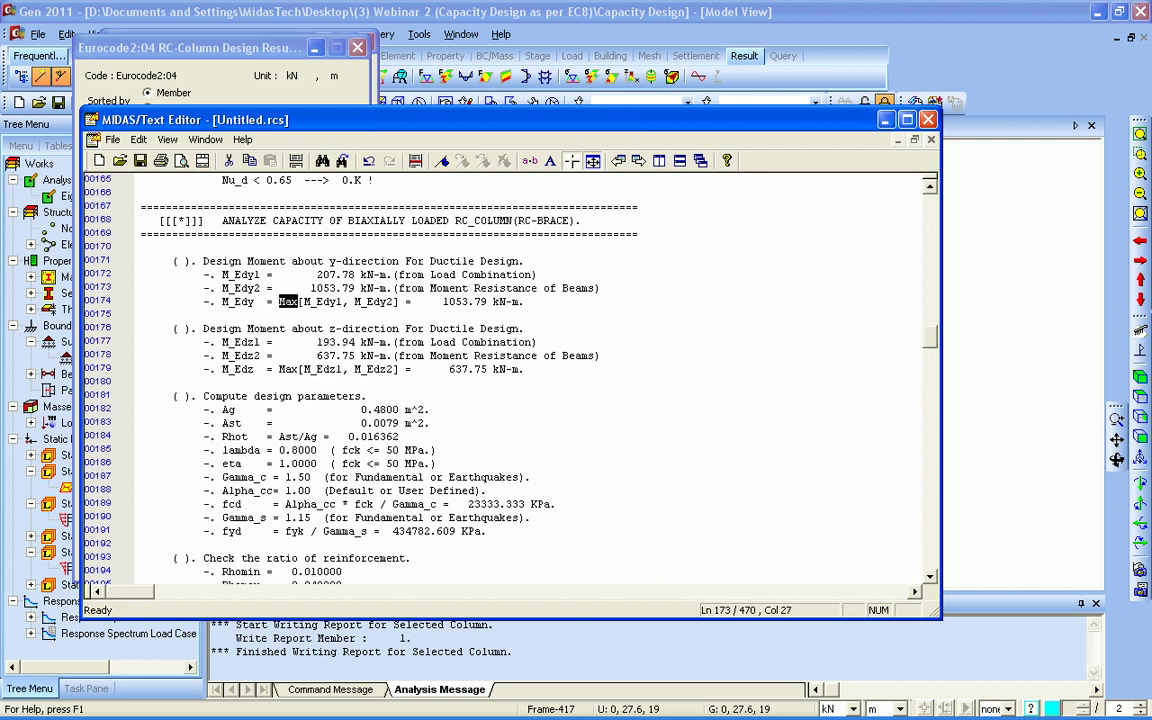
{"action": "left_click_drag", "start_coordinate": [443, 302], "coordinate": [531, 302]}
{"action": "left_click", "coordinate": [443, 288]}
{"action": "scroll", "coordinate": [510, 380], "scroll_direction": "down", "scroll_amount": 3}
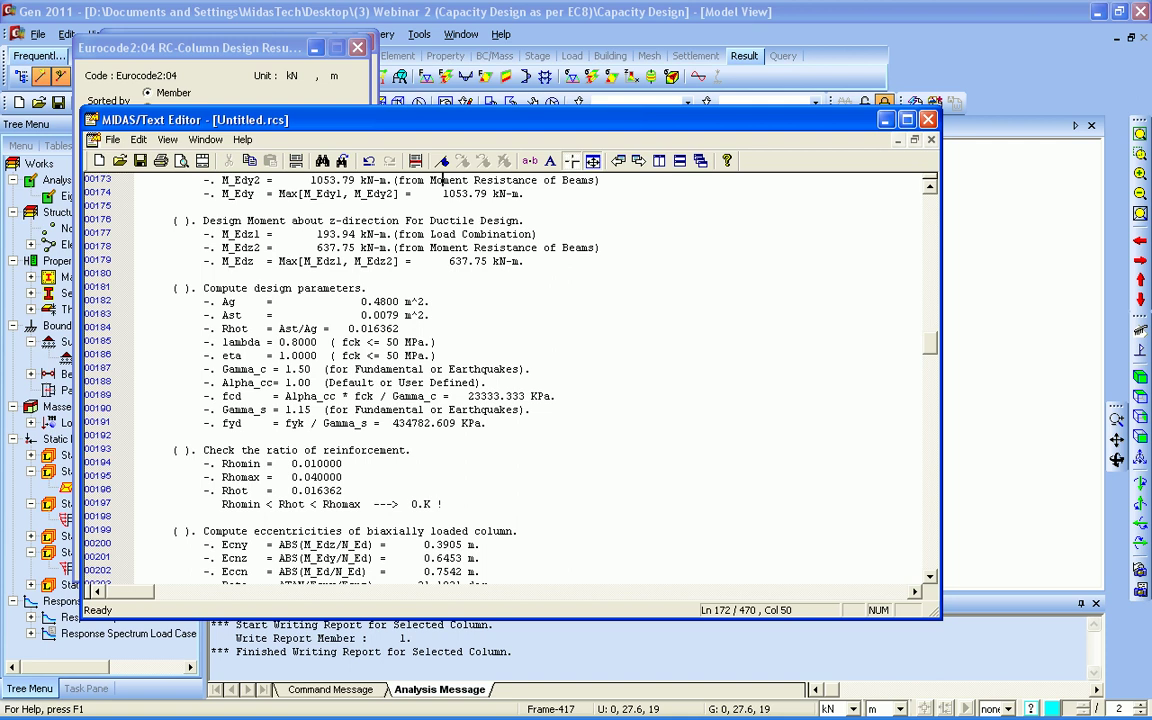
{"action": "key", "text": "alt+F4"}
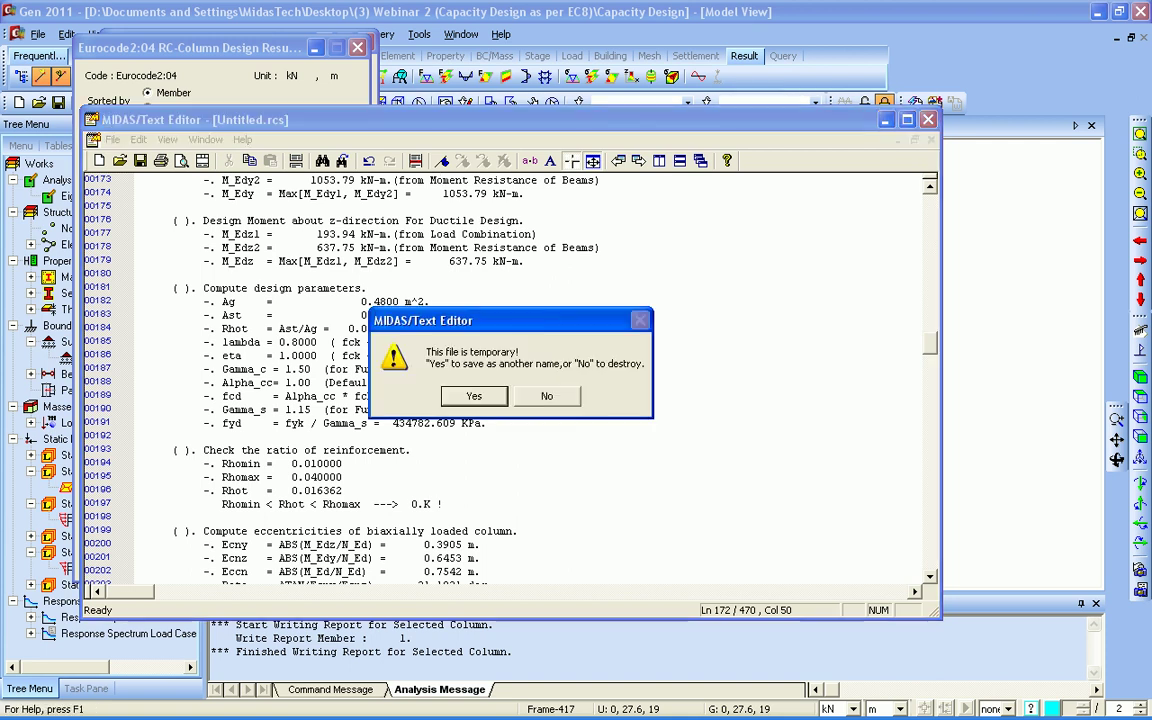
{"action": "left_click", "coordinate": [547, 396]}
Step: Sort the RC-column and RC-beam design results by property and update the rebar for all column sections
{"action": "left_click_drag", "start_coordinate": [210, 48], "coordinate": [523, 37]}
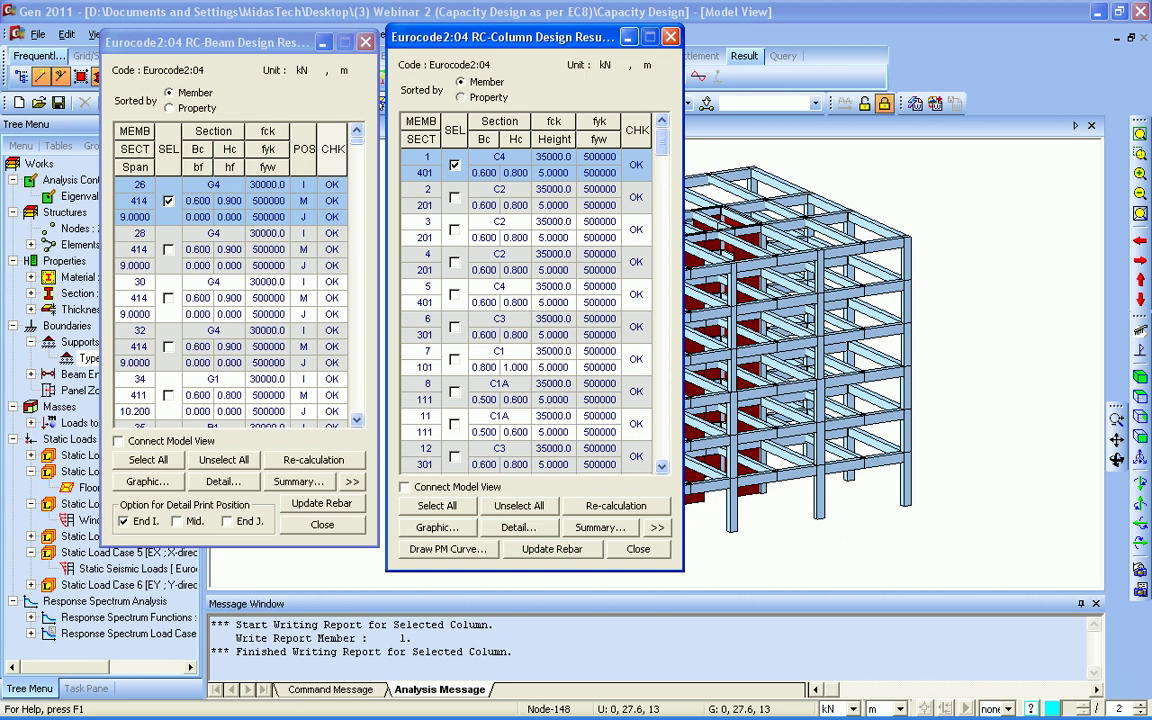
{"action": "left_click", "coordinate": [460, 97]}
{"action": "left_click", "coordinate": [169, 107]}
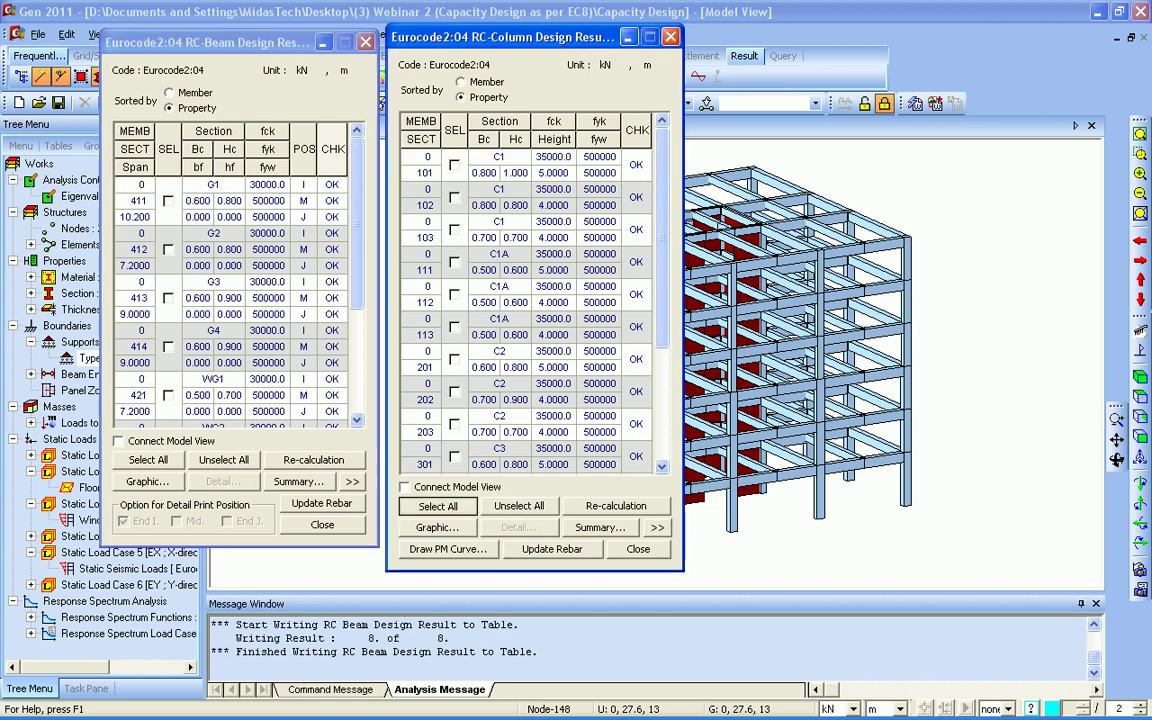
{"action": "left_click", "coordinate": [437, 505]}
{"action": "left_click", "coordinate": [552, 549]}
{"action": "left_click", "coordinate": [536, 328]}
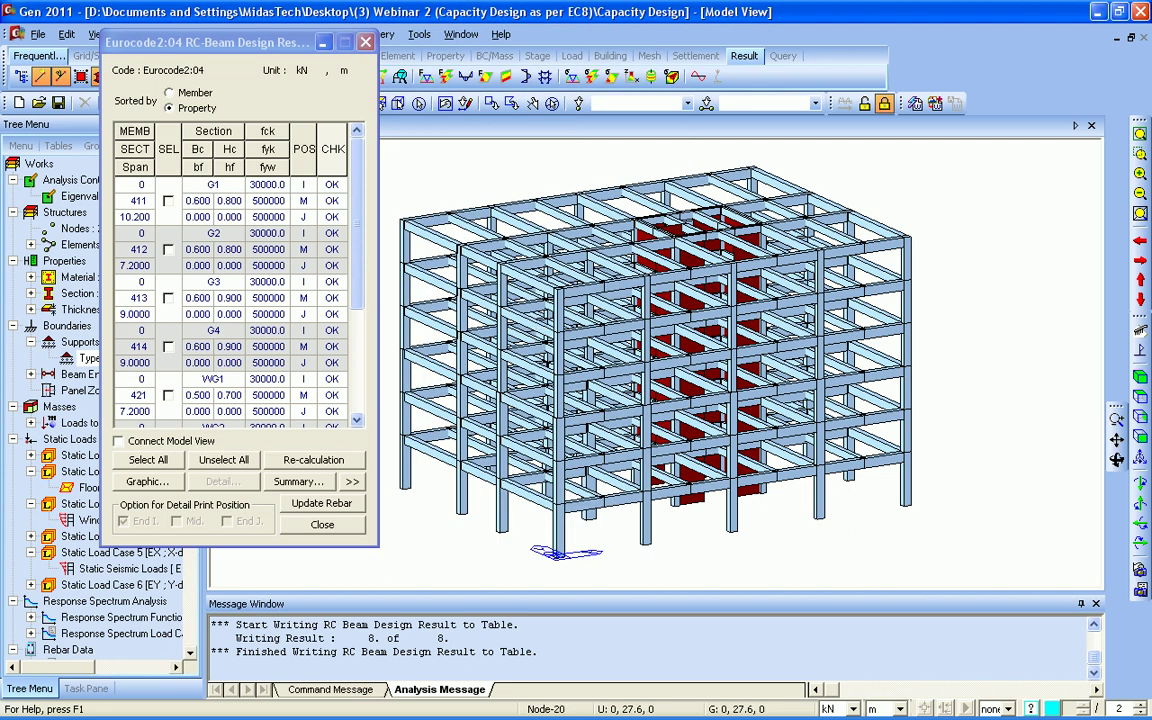
Step: Update the rebar for all beam sections from the RC-beam design results and accept closing the results
{"action": "left_click", "coordinate": [148, 460]}
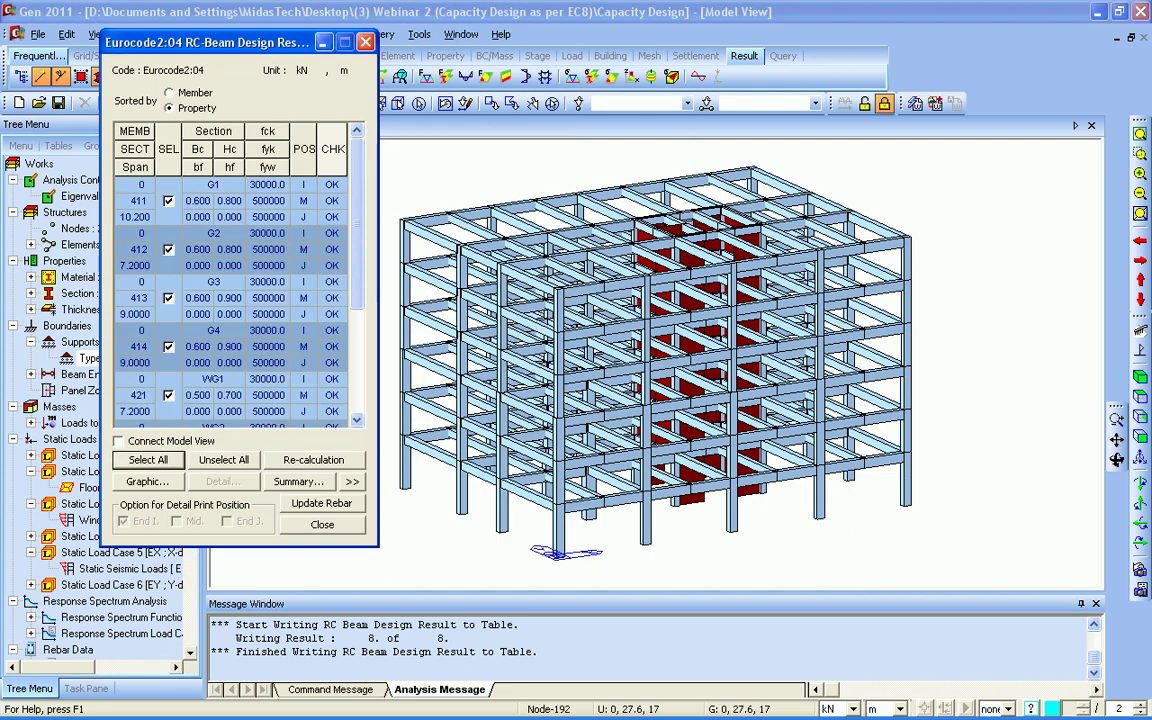
{"action": "left_click", "coordinate": [322, 503]}
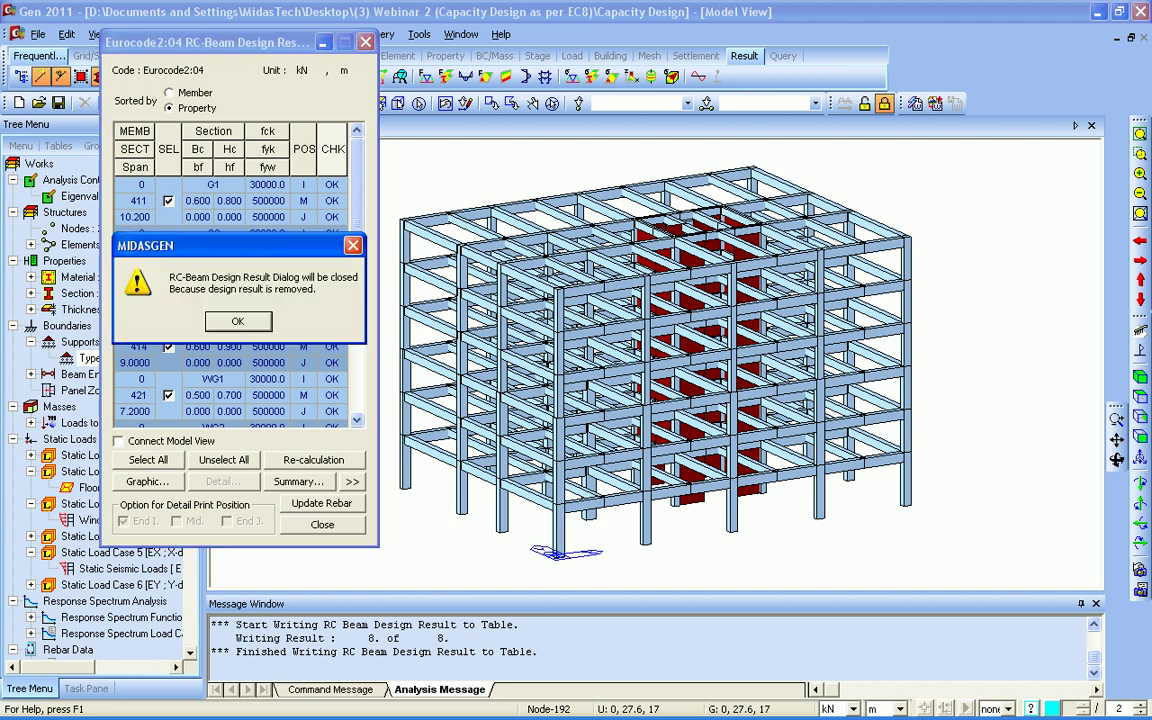
{"action": "key", "text": "Return"}
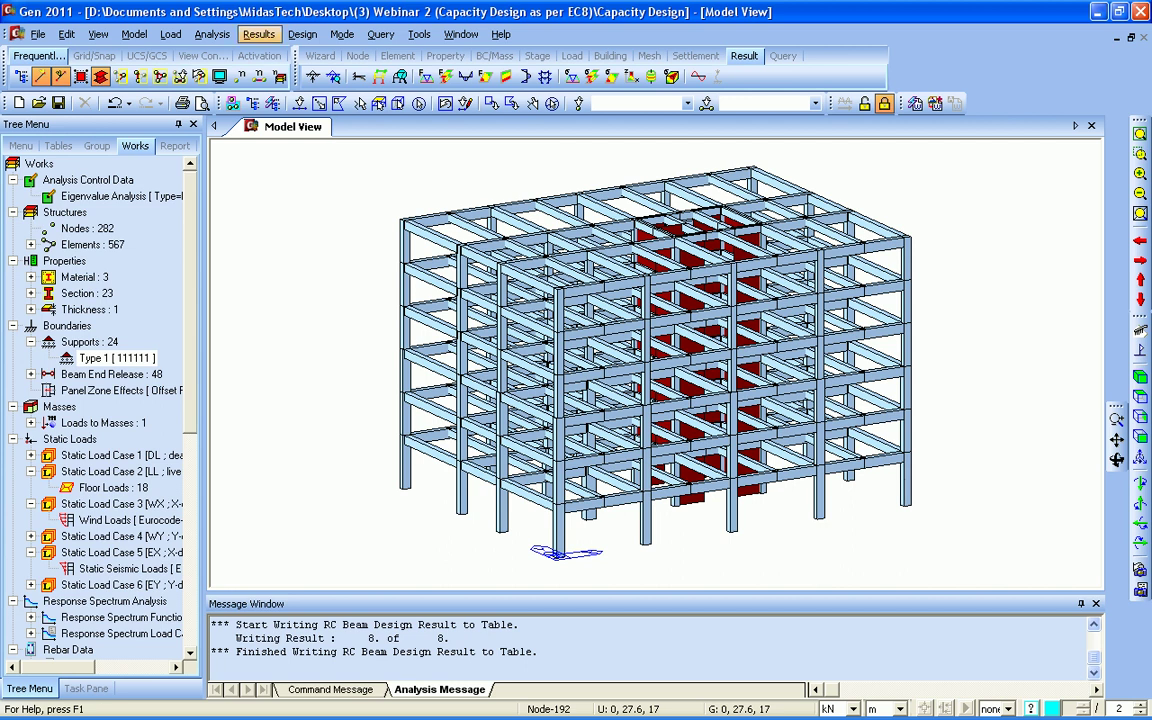
Step: Run the concrete code design for walls and sort the results by Wall ID + Story
{"action": "left_click", "coordinate": [259, 34]}
{"action": "mouse_move", "coordinate": [302, 34]}
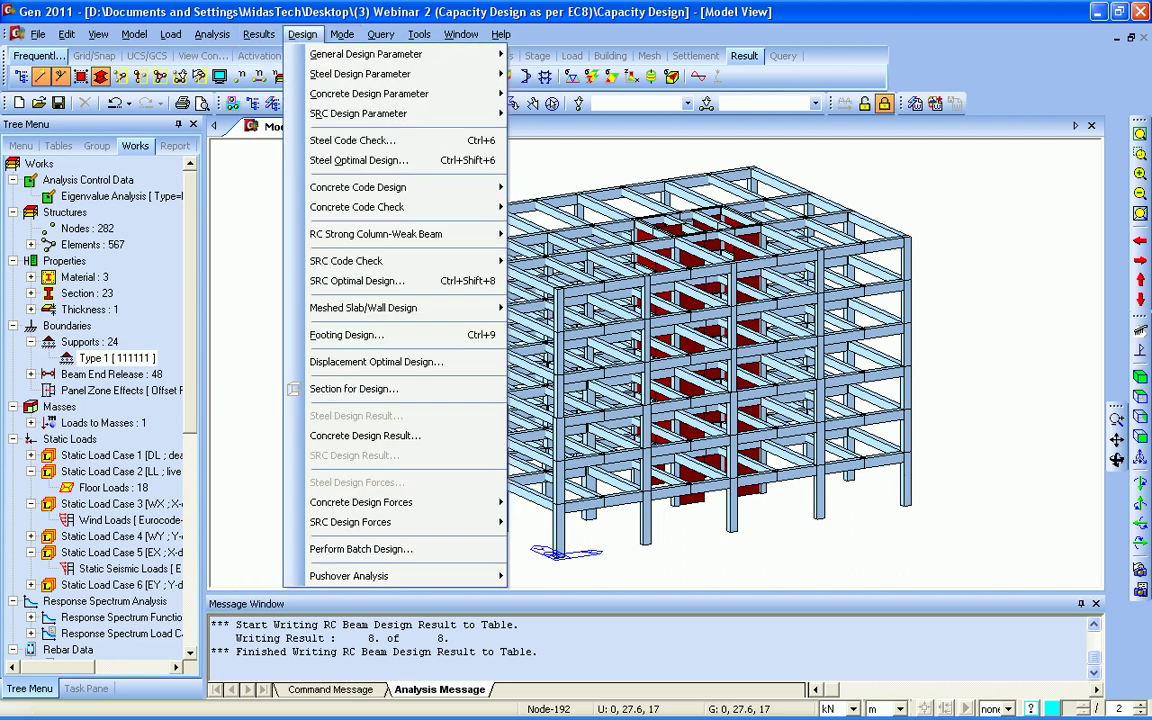
{"action": "mouse_move", "coordinate": [358, 187]}
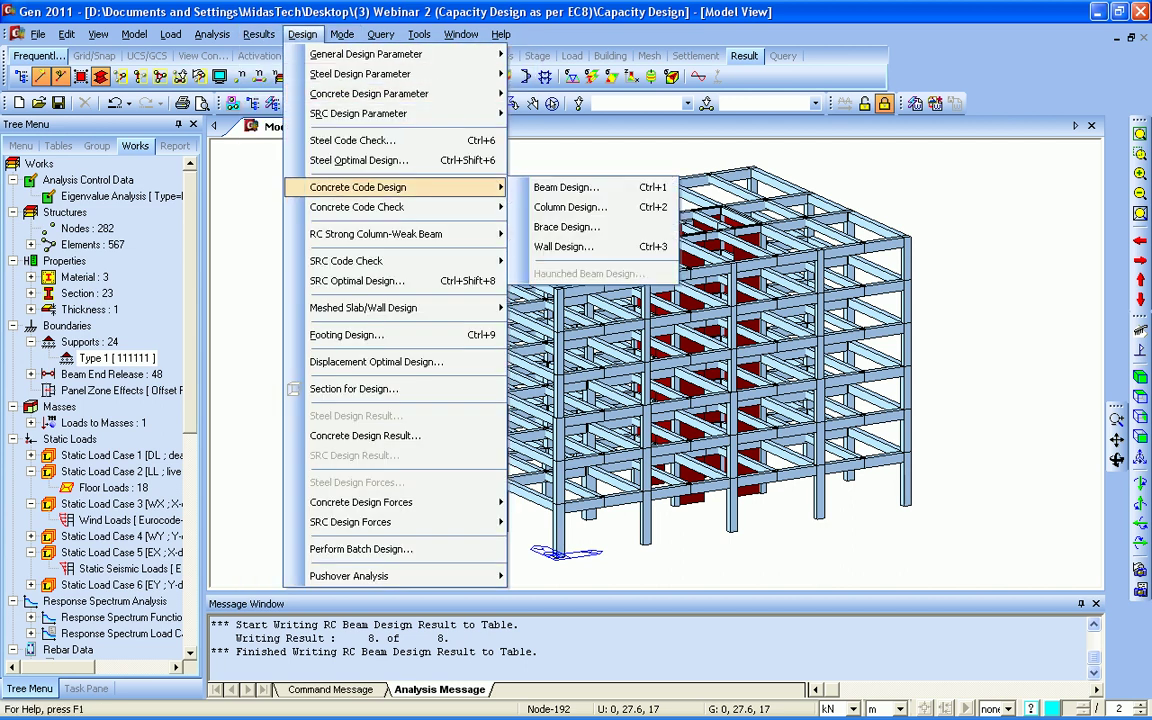
{"action": "left_click", "coordinate": [563, 246]}
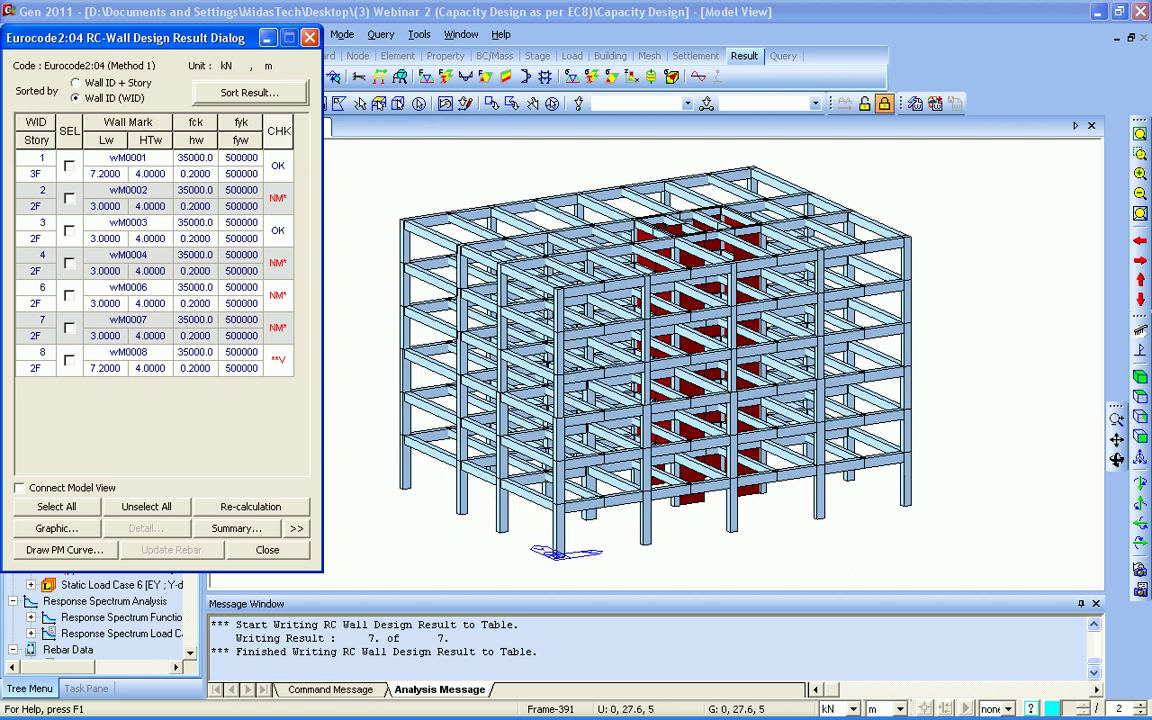
{"action": "left_click", "coordinate": [76, 83]}
Step: Examine the graphic design report of wall 1 at story 2F through its M-N interaction diagram, and close it
{"action": "left_click", "coordinate": [60, 158]}
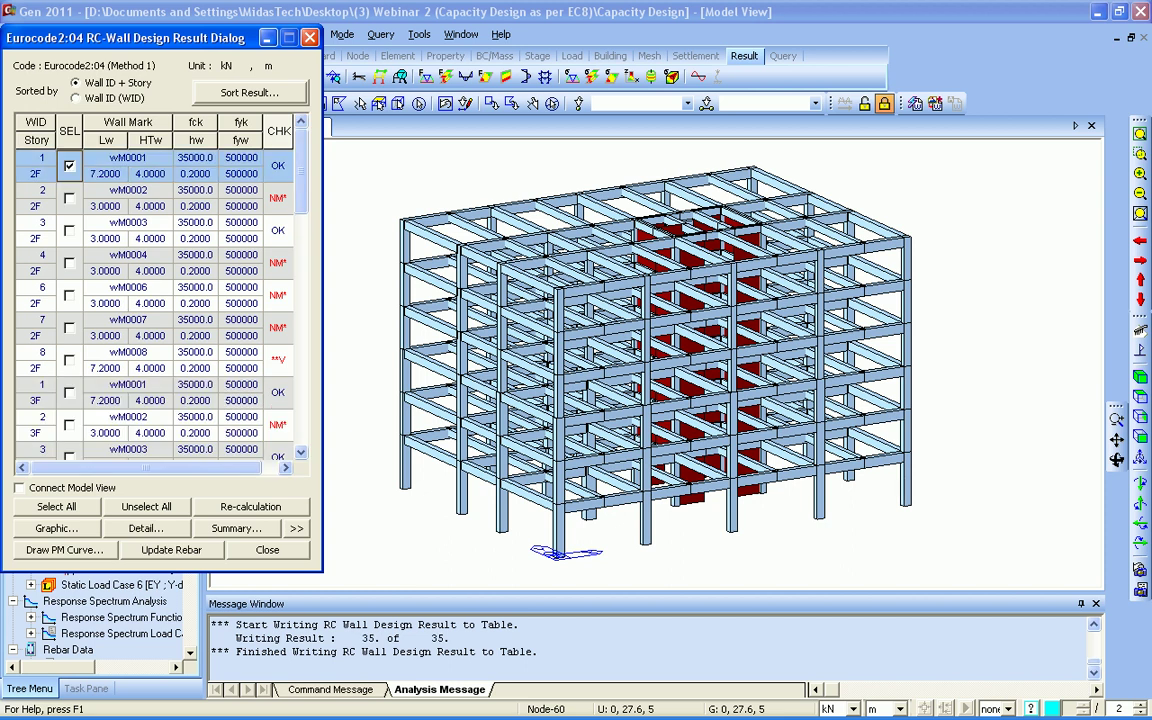
{"action": "left_click", "coordinate": [56, 528]}
{"action": "scroll", "coordinate": [307, 290], "scroll_direction": "down", "scroll_amount": 15}
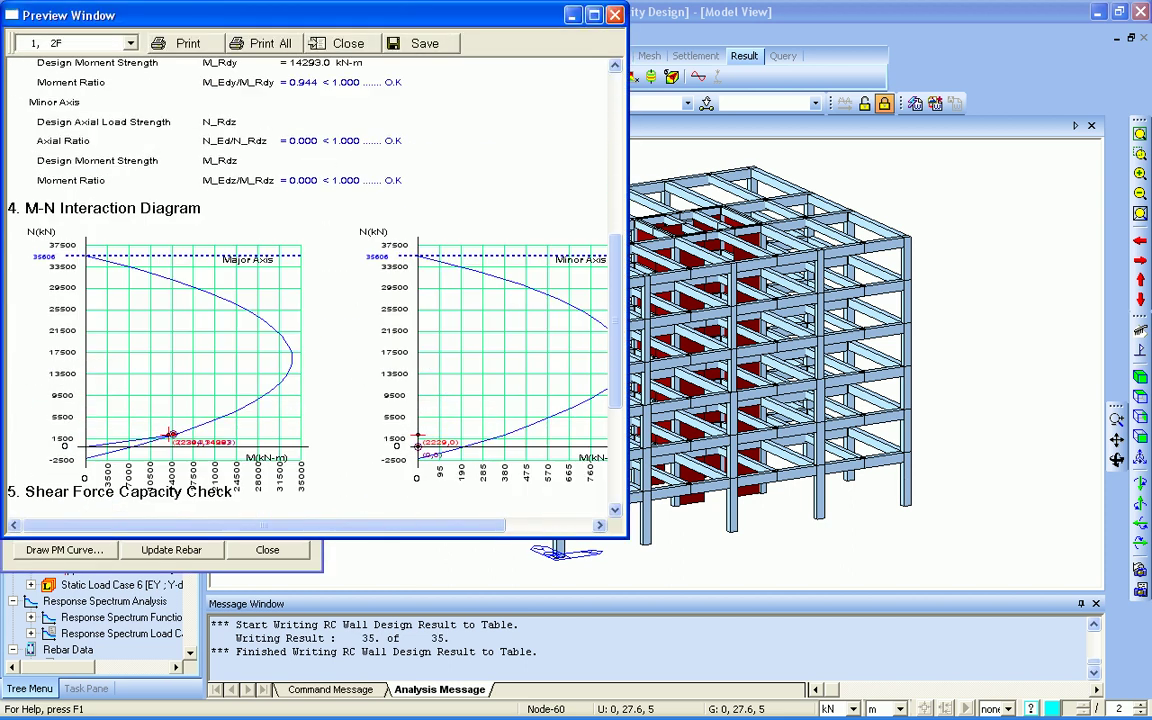
{"action": "left_click", "coordinate": [615, 15]}
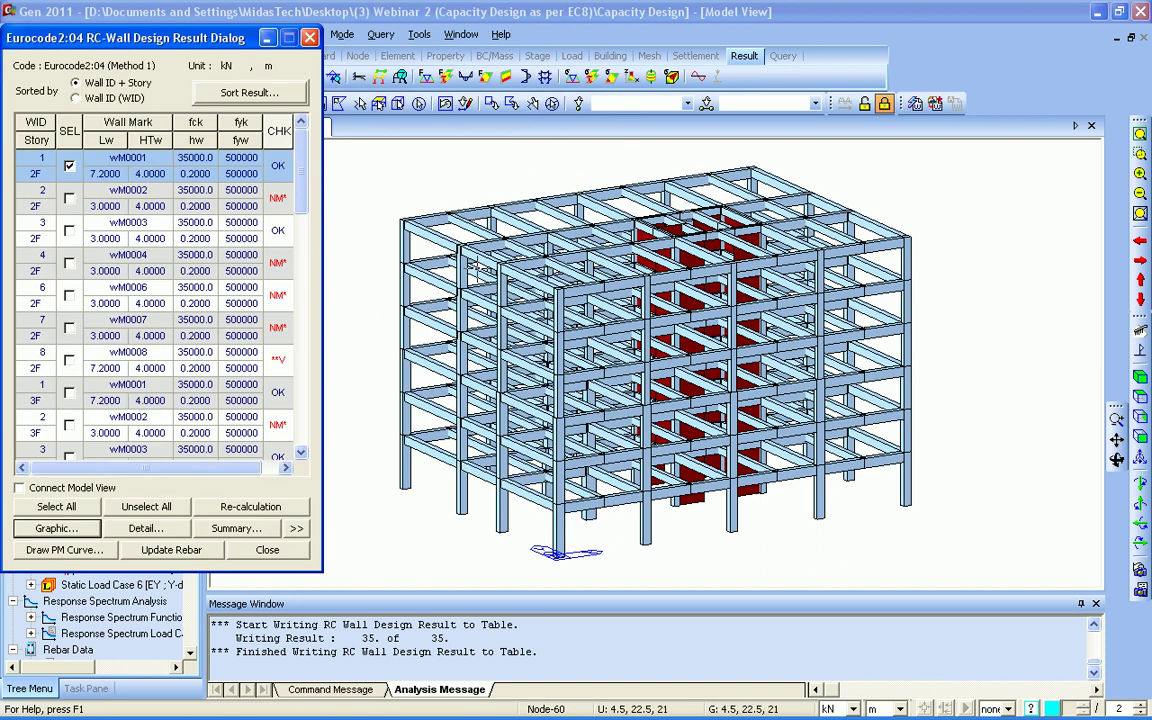
Step: Generate and examine the detail report for wall 1 at story 2F, discard it, and close the wall design results
{"action": "left_click", "coordinate": [146, 528]}
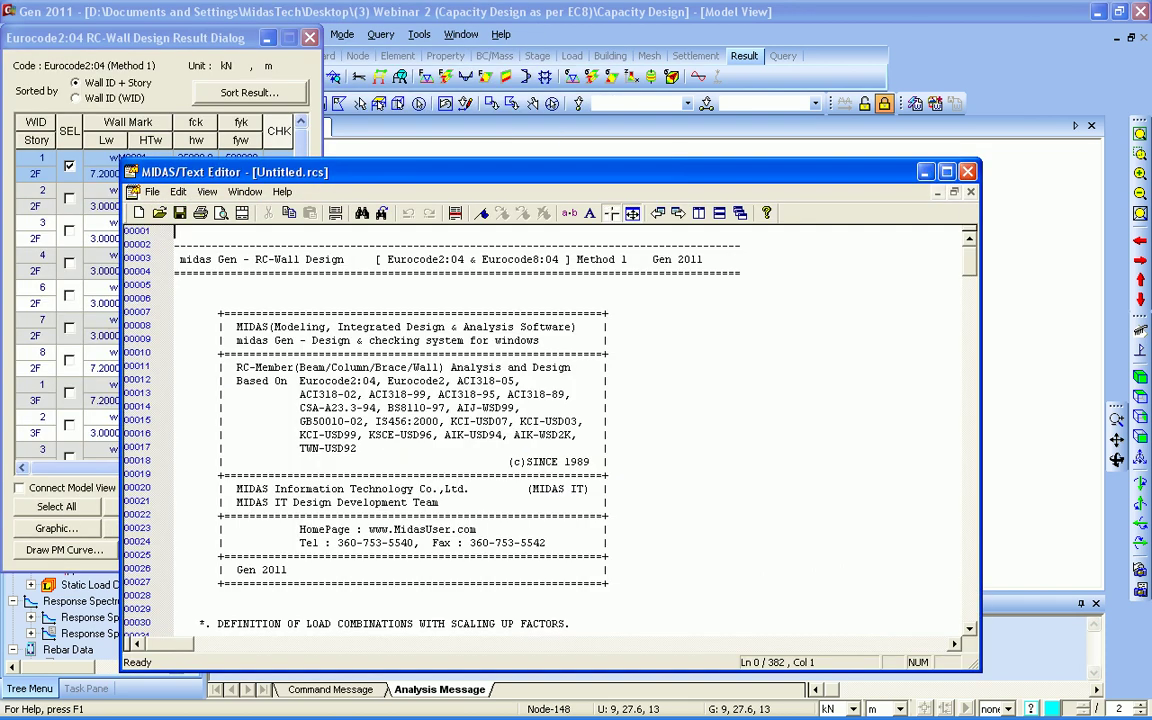
{"action": "scroll", "coordinate": [590, 352], "scroll_direction": "down", "scroll_amount": 20}
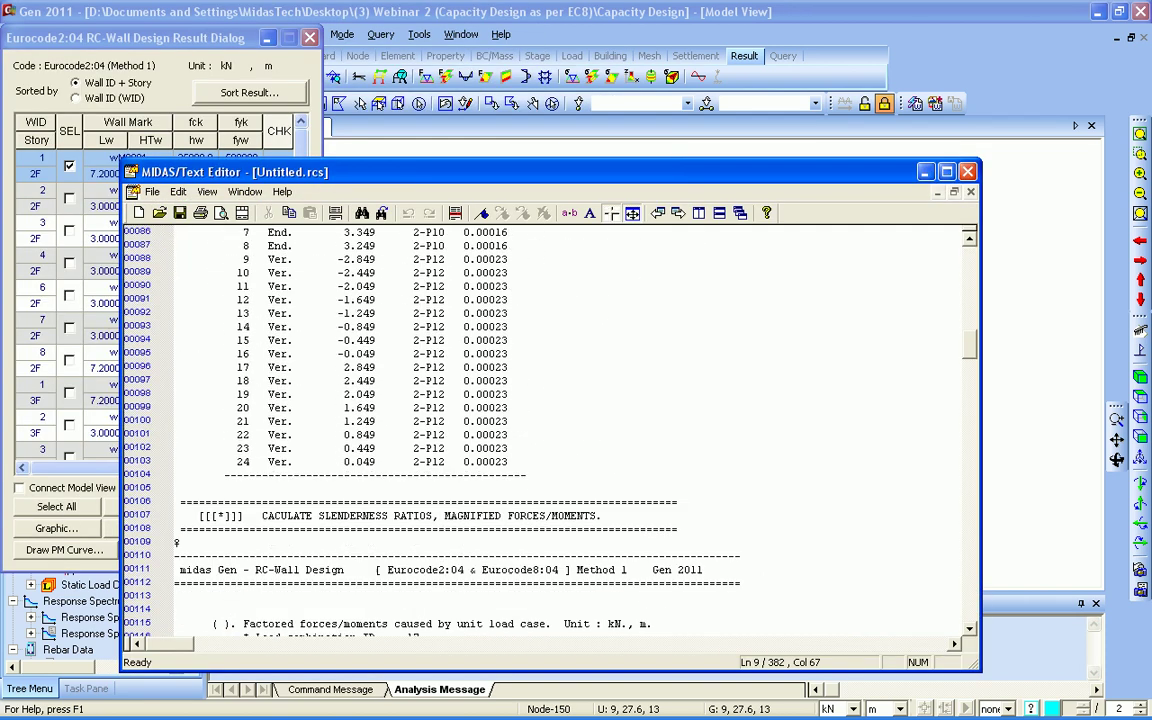
{"action": "scroll", "coordinate": [550, 430], "scroll_direction": "down", "scroll_amount": 18}
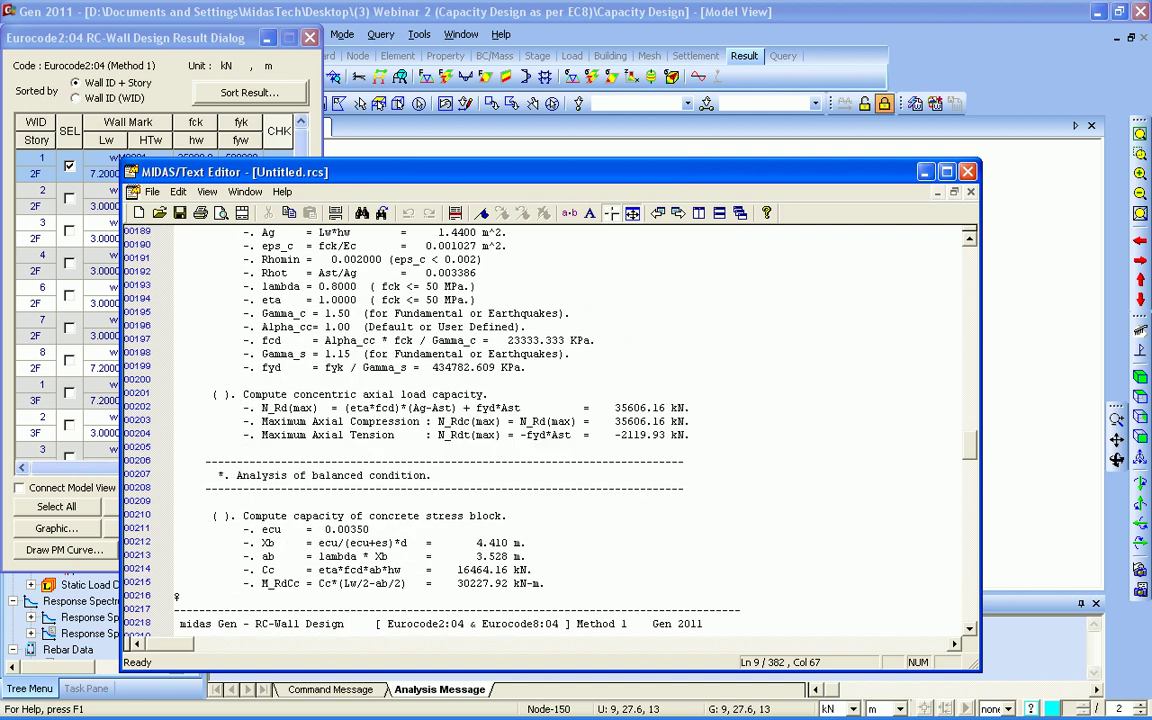
{"action": "left_click", "coordinate": [968, 172]}
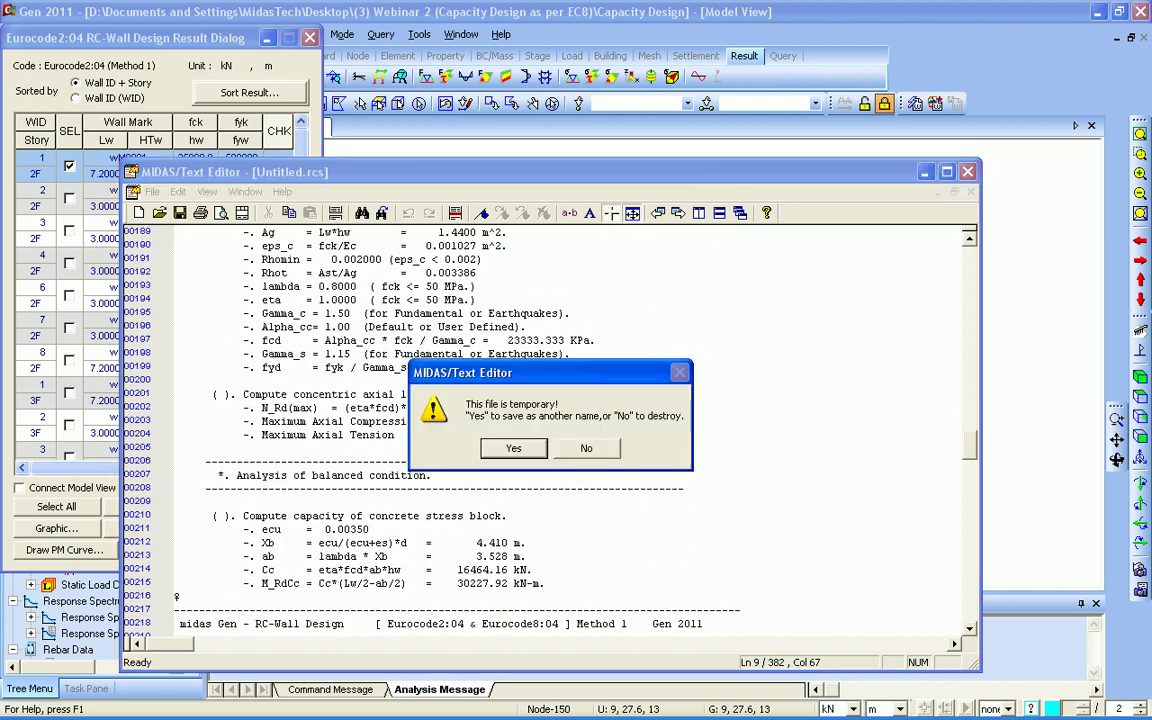
{"action": "left_click", "coordinate": [586, 448]}
{"action": "left_click", "coordinate": [267, 549]}
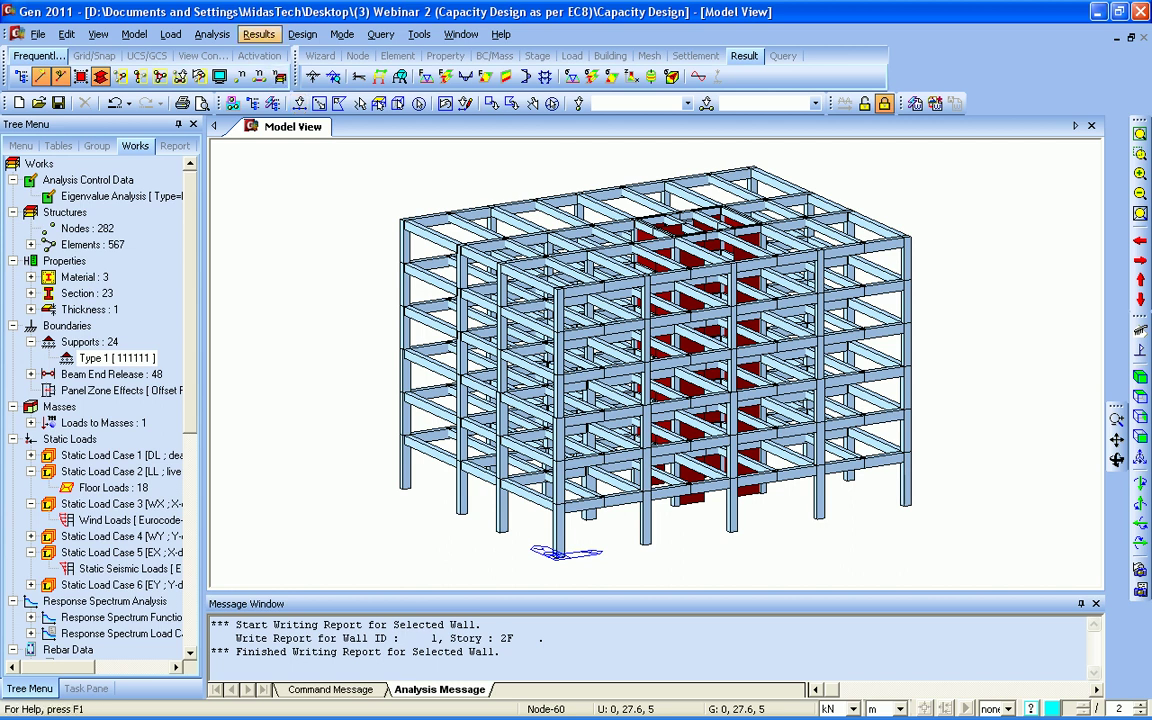
Step: Open the concrete beam rebar data for modification and display the rebar of section 411 G1
{"action": "left_click", "coordinate": [302, 34]}
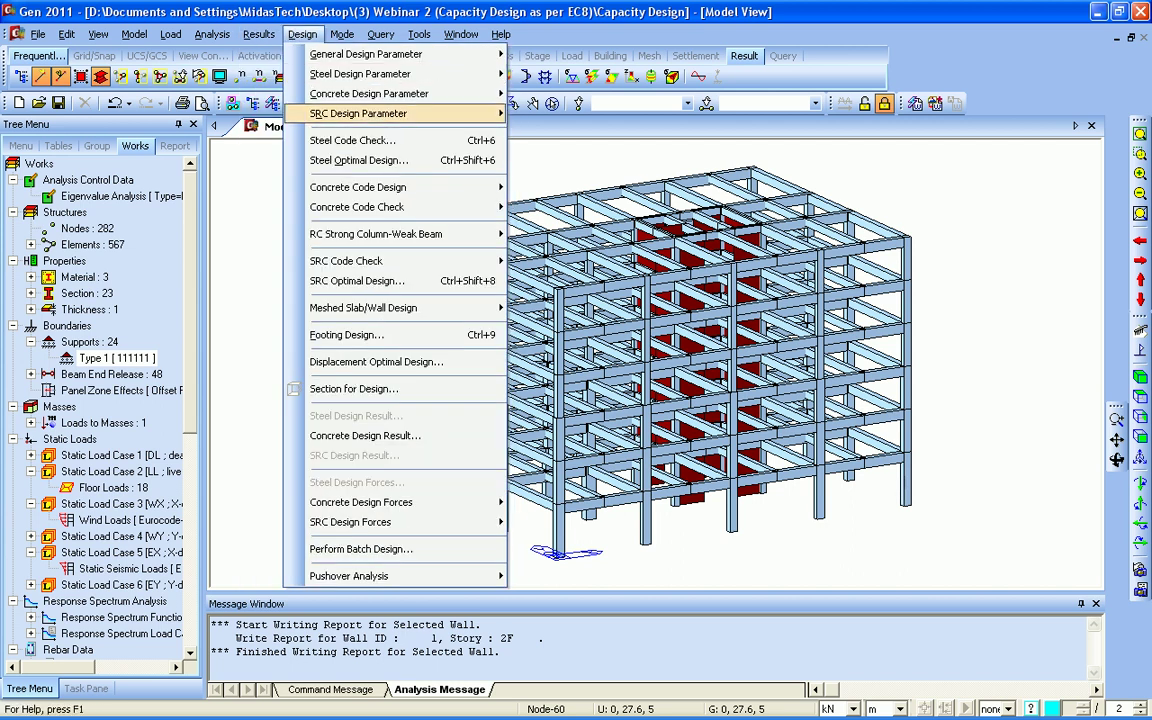
{"action": "mouse_move", "coordinate": [369, 93]}
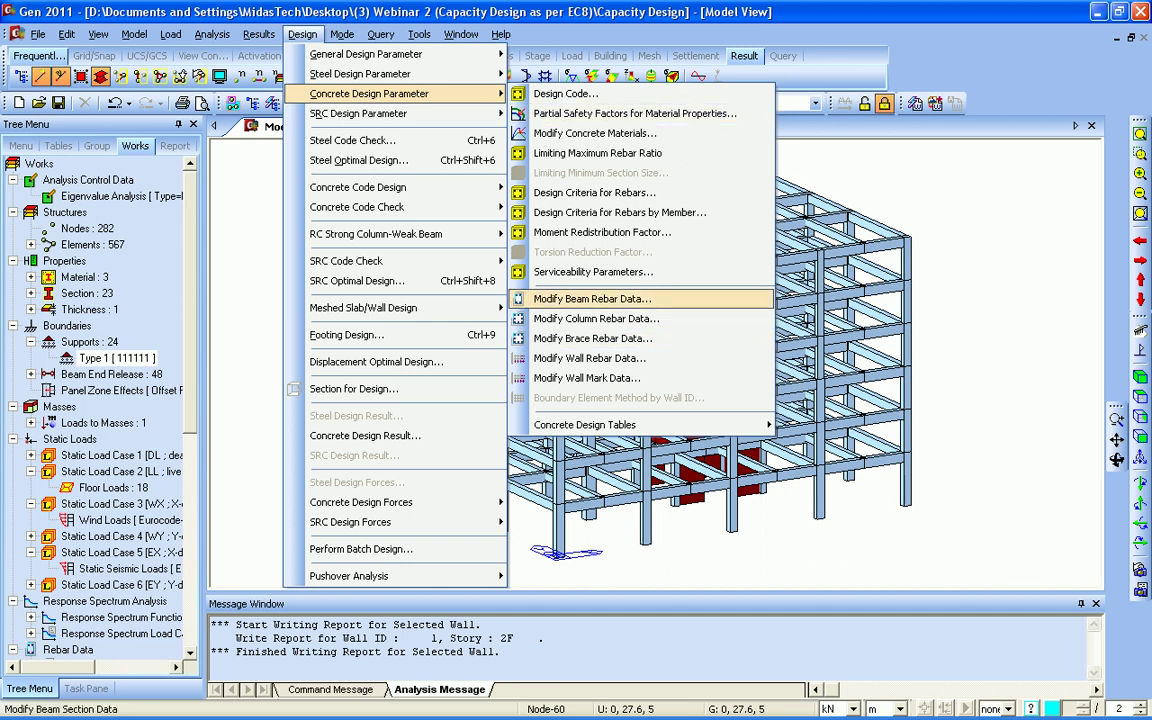
{"action": "left_click", "coordinate": [592, 298]}
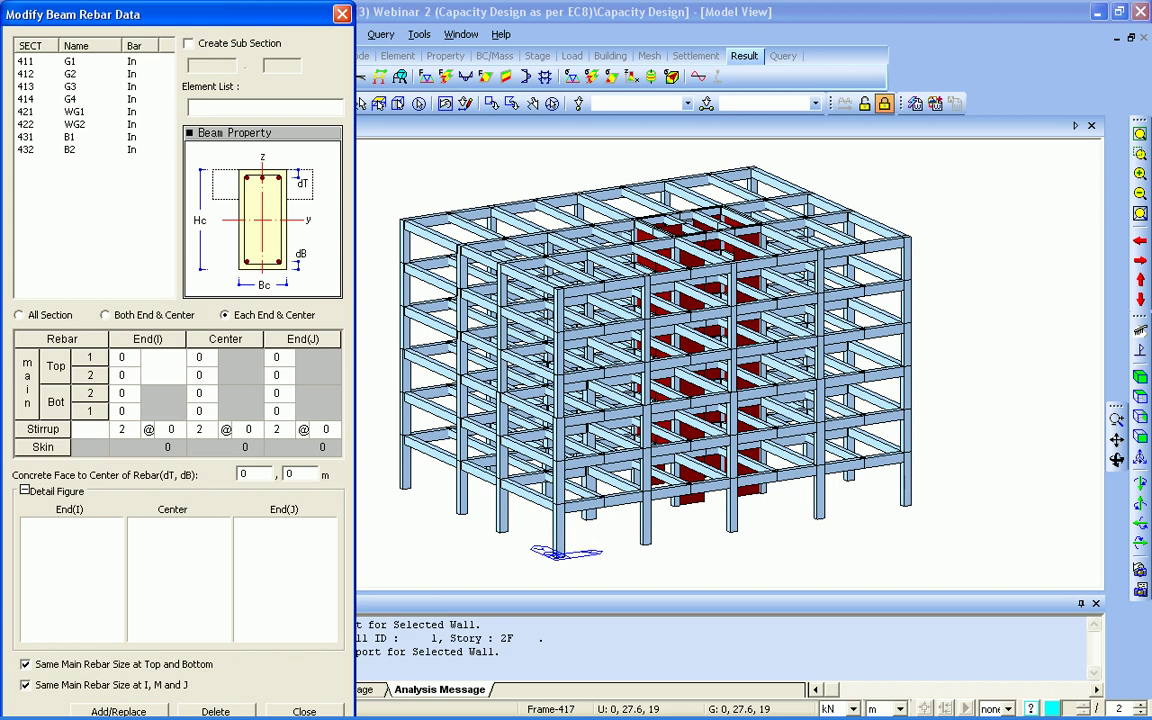
{"action": "left_click", "coordinate": [70, 62]}
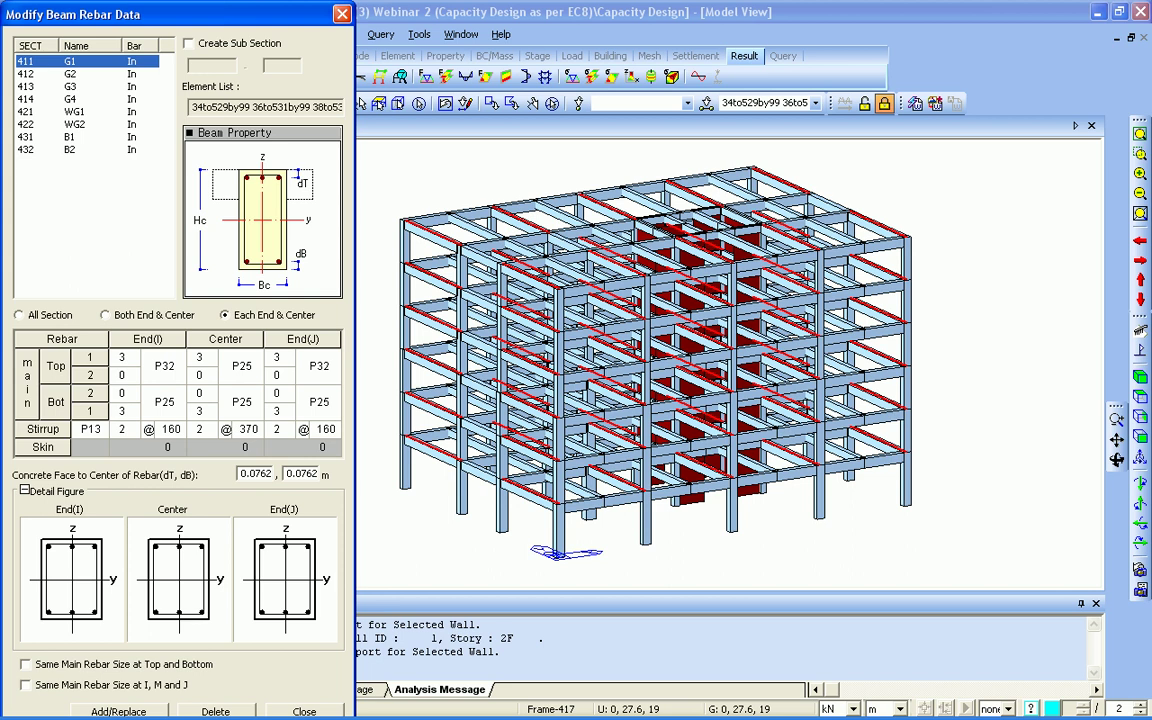
Step: Set the stirrup spacing of beam section 413 G3 to 150 at both ends and 200 at the center, and apply it
{"action": "left_click", "coordinate": [70, 87]}
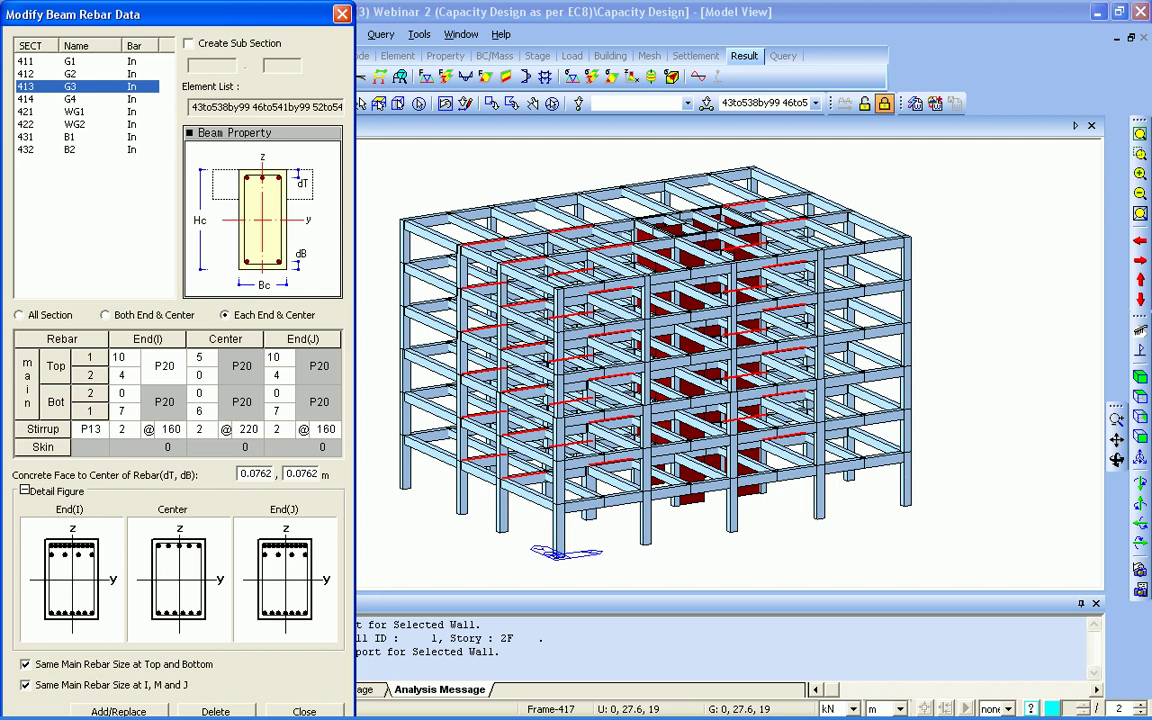
{"action": "left_click", "coordinate": [171, 429]}
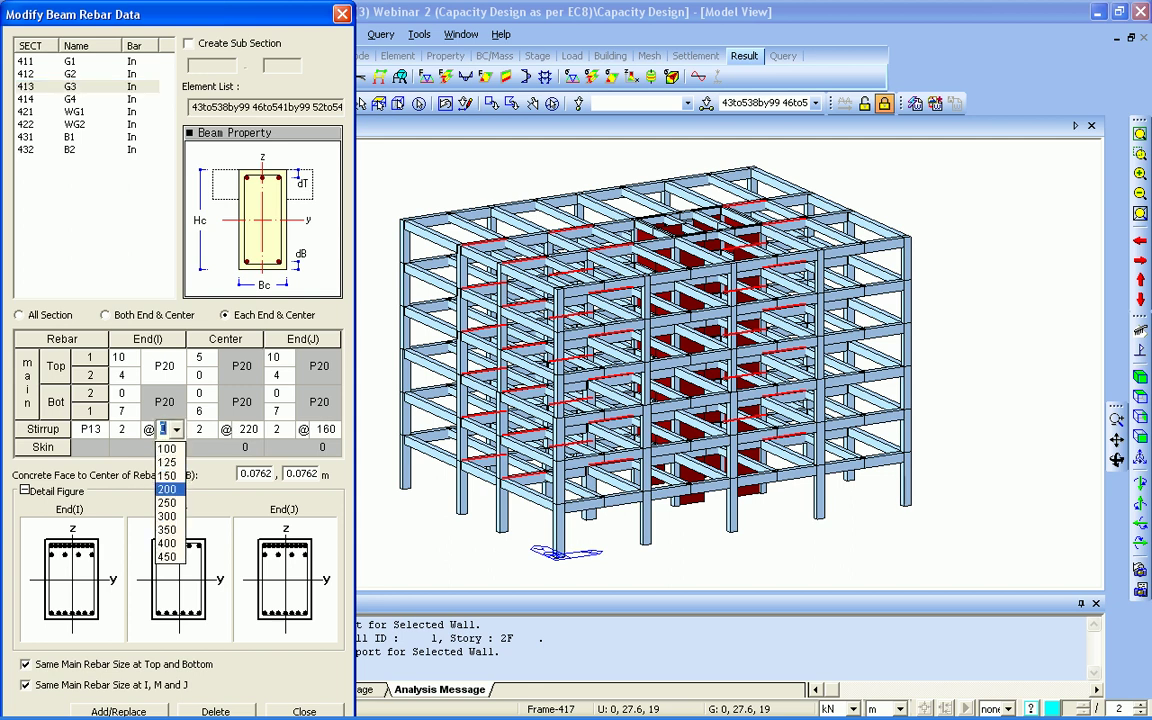
{"action": "left_click", "coordinate": [168, 489]}
{"action": "left_click", "coordinate": [248, 429]}
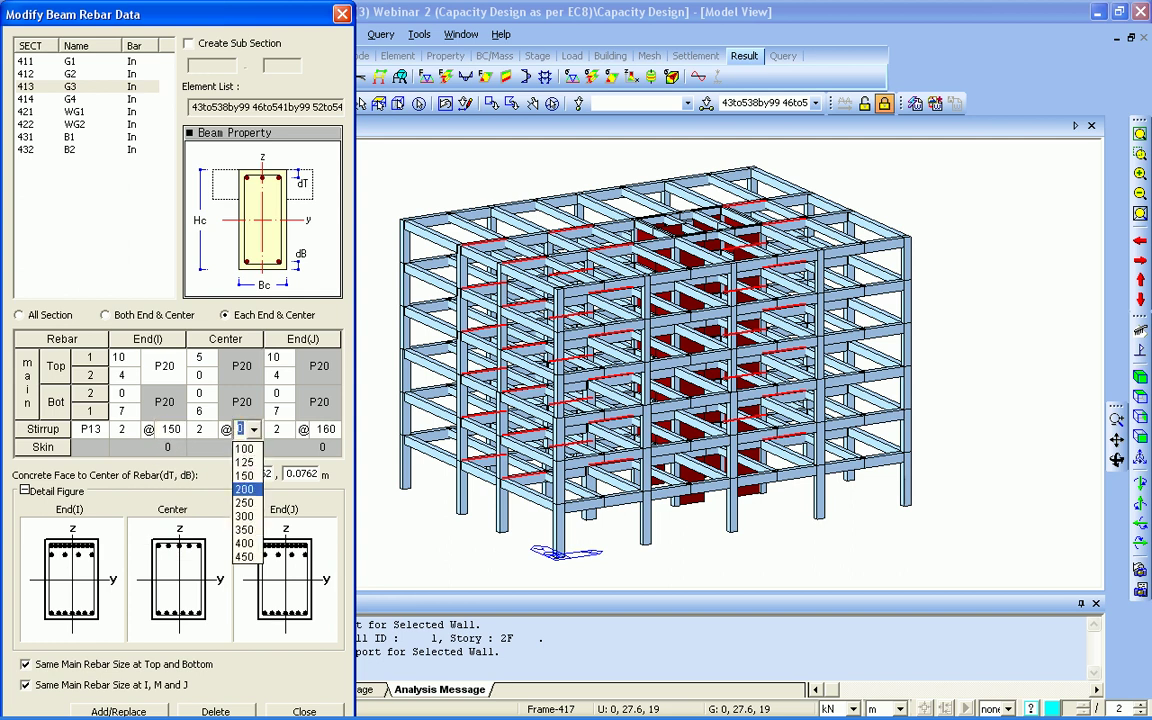
{"action": "left_click", "coordinate": [245, 490]}
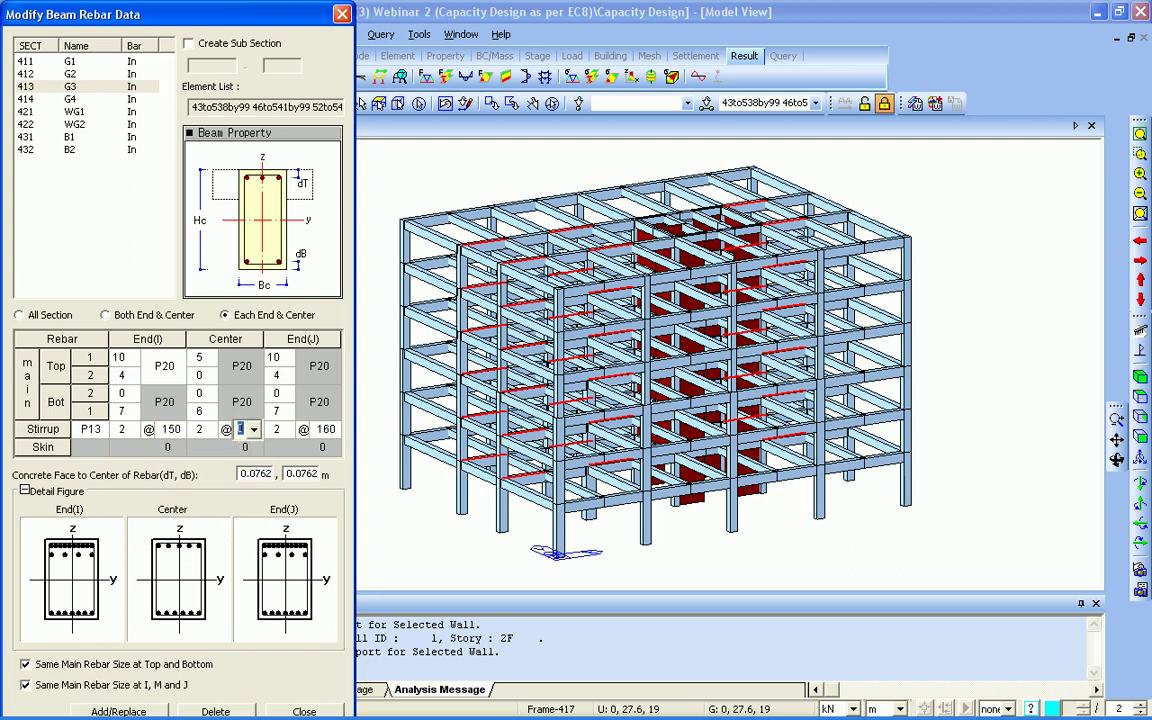
{"action": "left_click", "coordinate": [320, 429]}
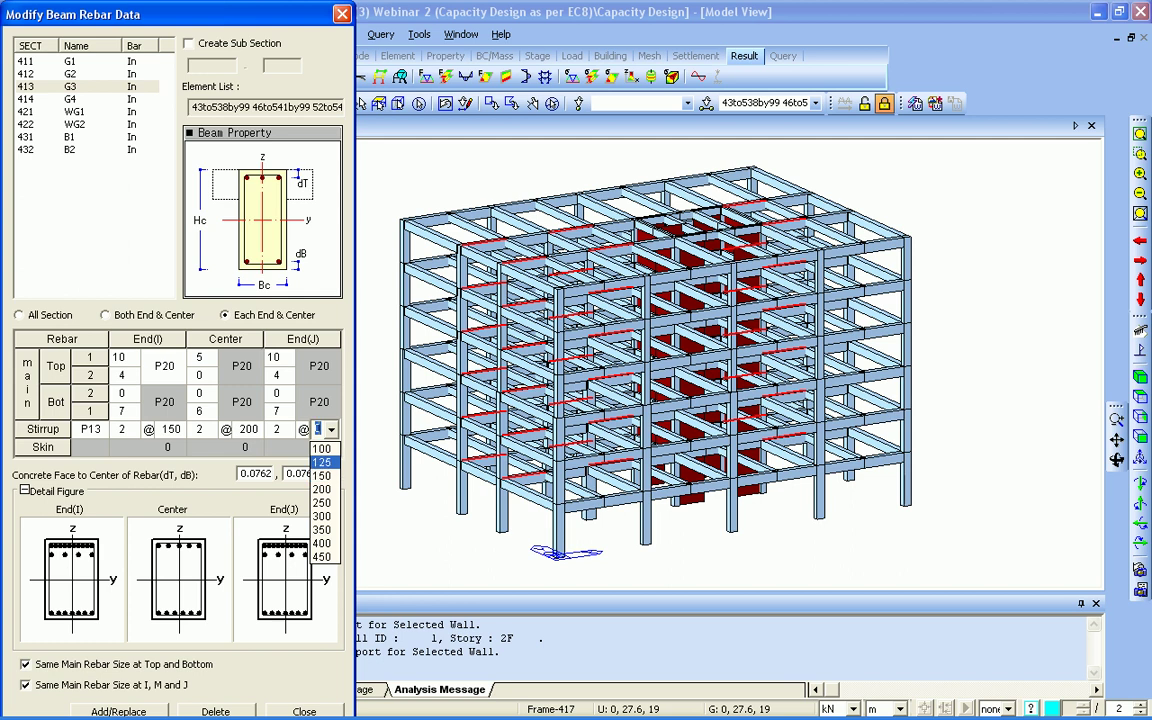
{"action": "left_click", "coordinate": [321, 475]}
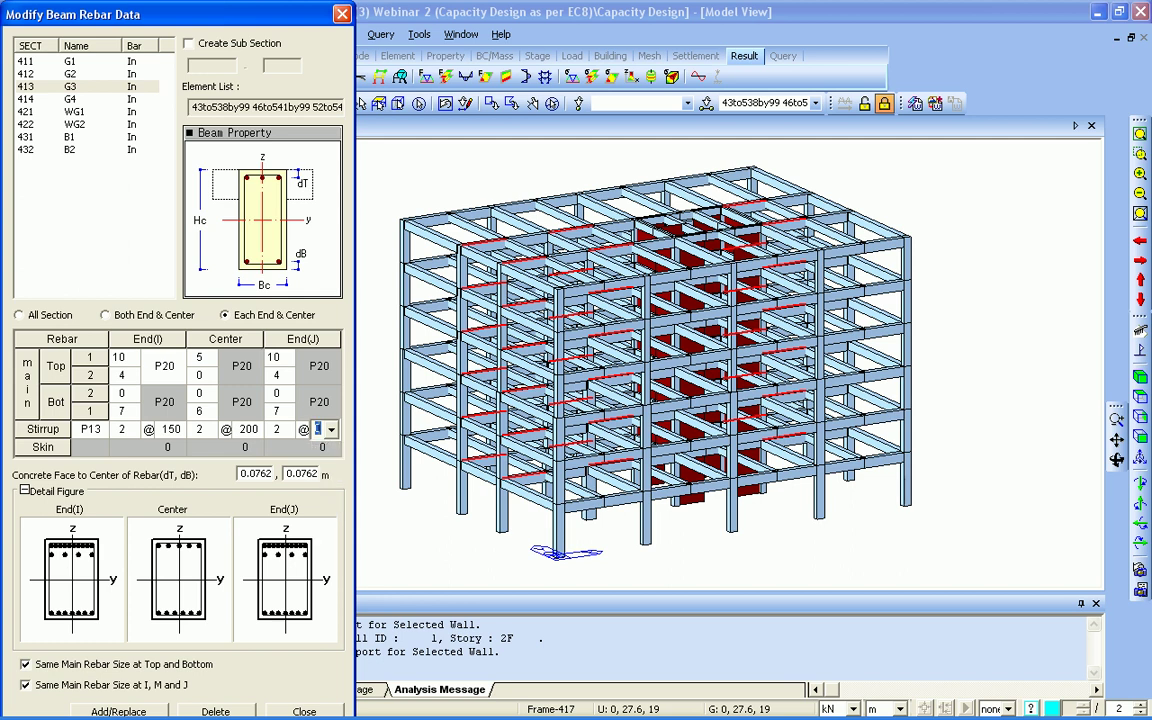
{"action": "left_click", "coordinate": [118, 711]}
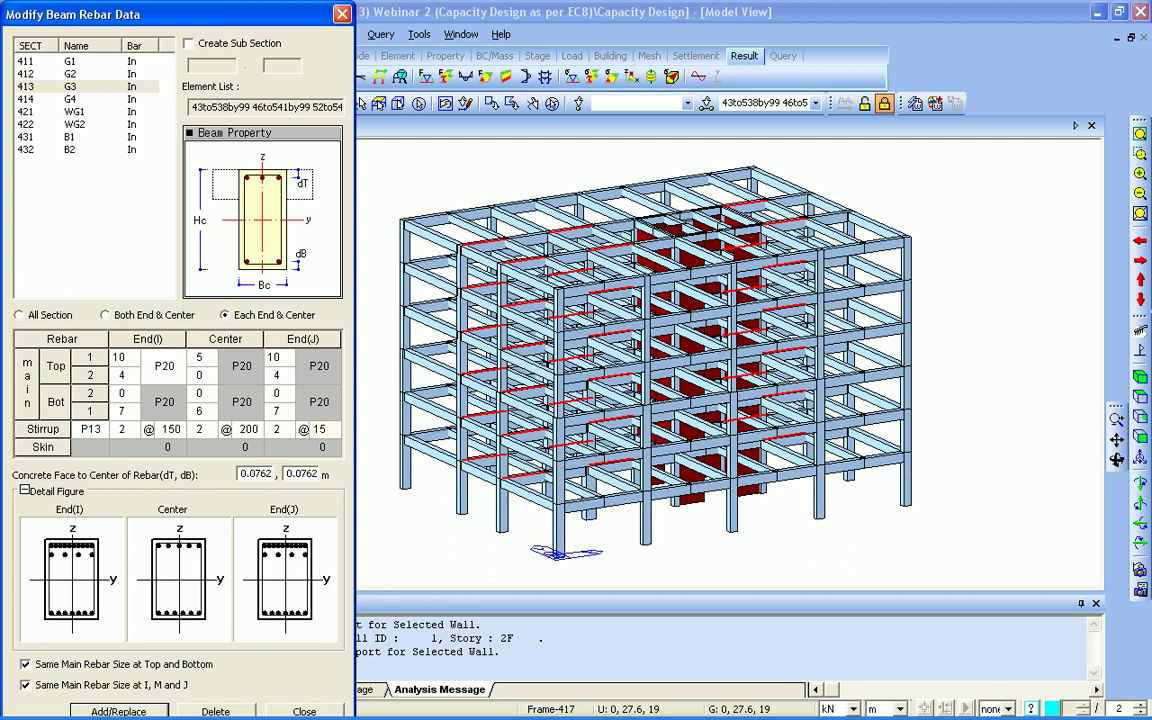
Step: Set the stirrup spacing of beam section 414 G4 to 150 at both ends and 300 at the center, apply it, and close the rebar data
{"action": "left_click", "coordinate": [70, 99]}
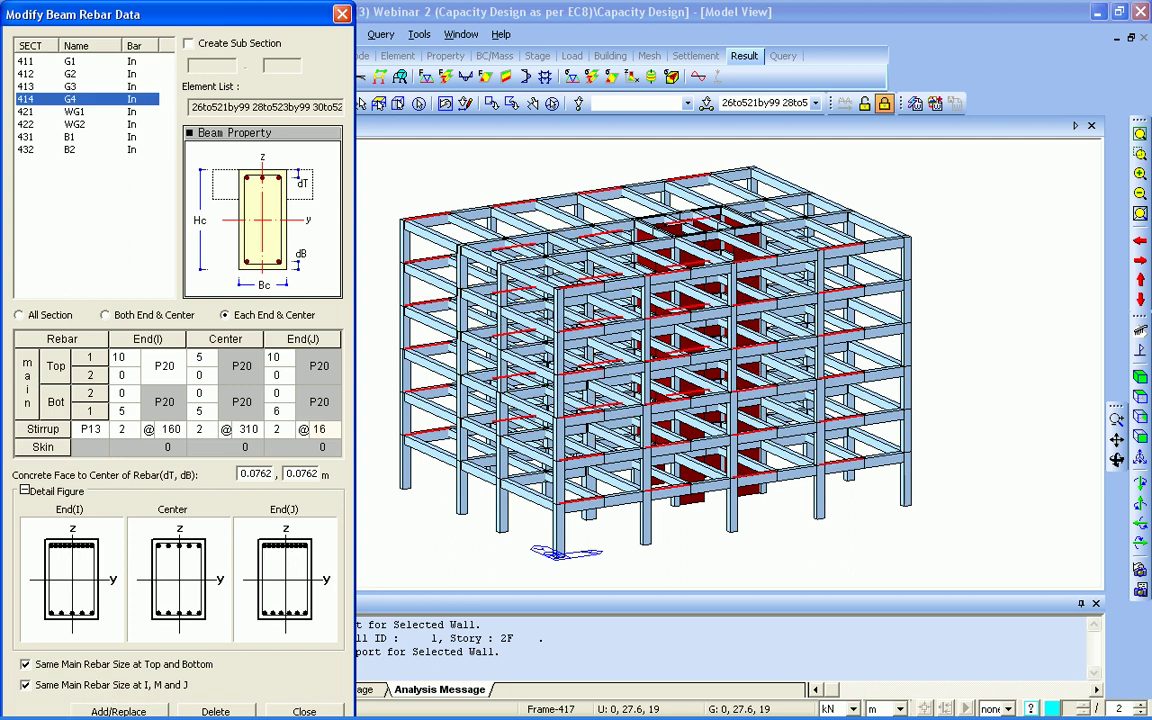
{"action": "left_click", "coordinate": [171, 429]}
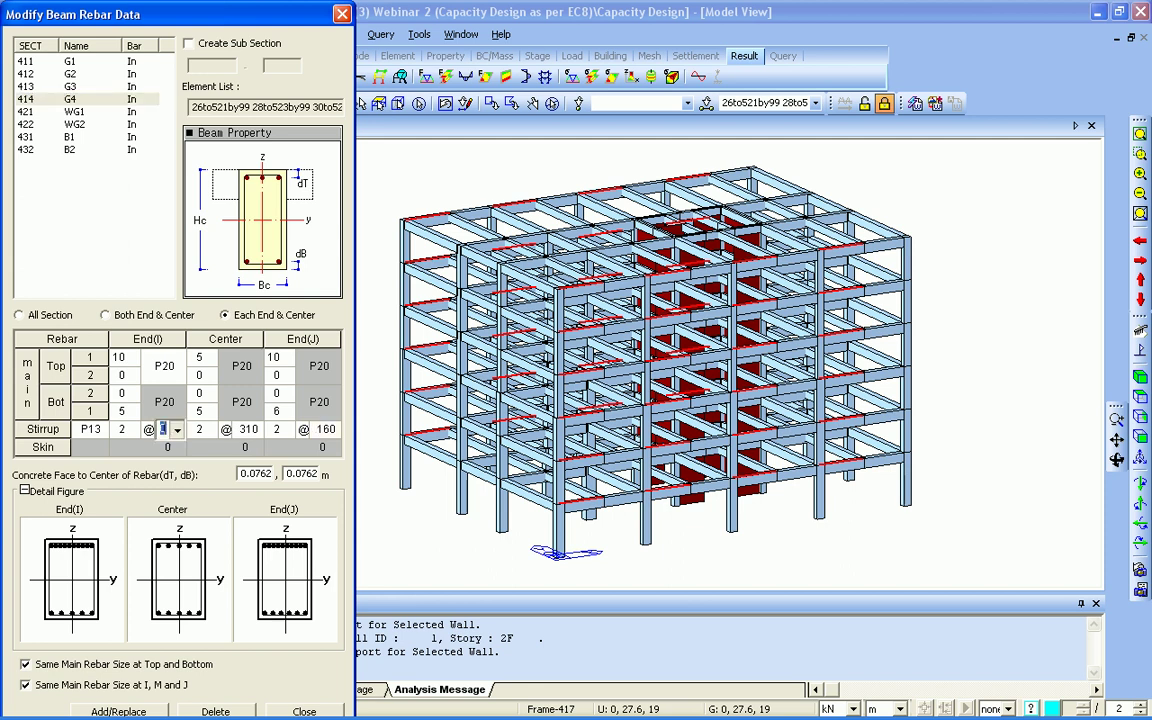
{"action": "left_click", "coordinate": [176, 430]}
{"action": "left_click", "coordinate": [168, 476]}
{"action": "left_click", "coordinate": [247, 429]}
{"action": "left_click", "coordinate": [254, 430]}
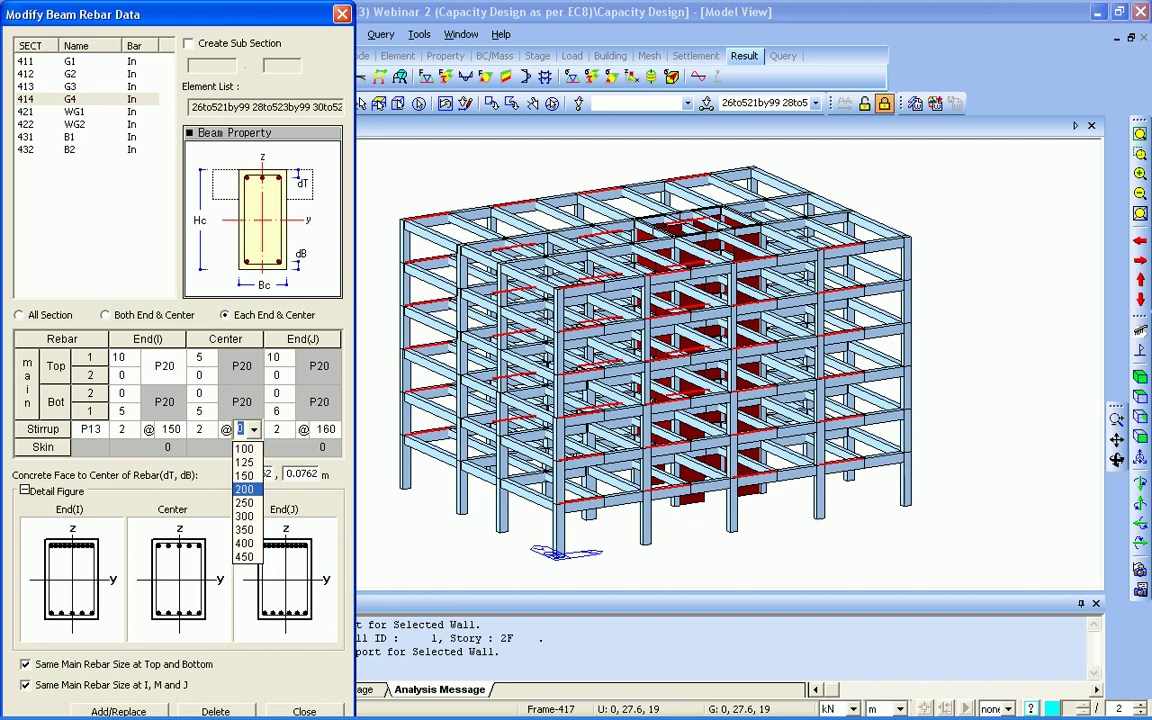
{"action": "left_click", "coordinate": [246, 517]}
{"action": "left_click", "coordinate": [325, 429]}
{"action": "left_click", "coordinate": [331, 430]}
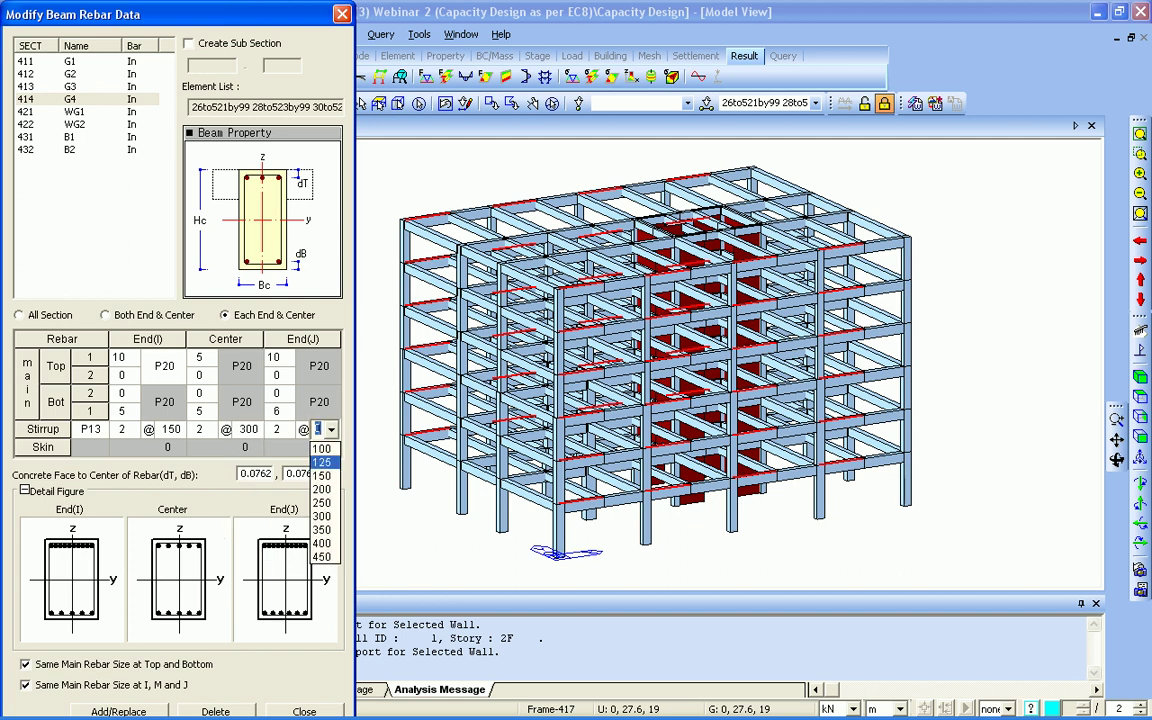
{"action": "left_click", "coordinate": [324, 476]}
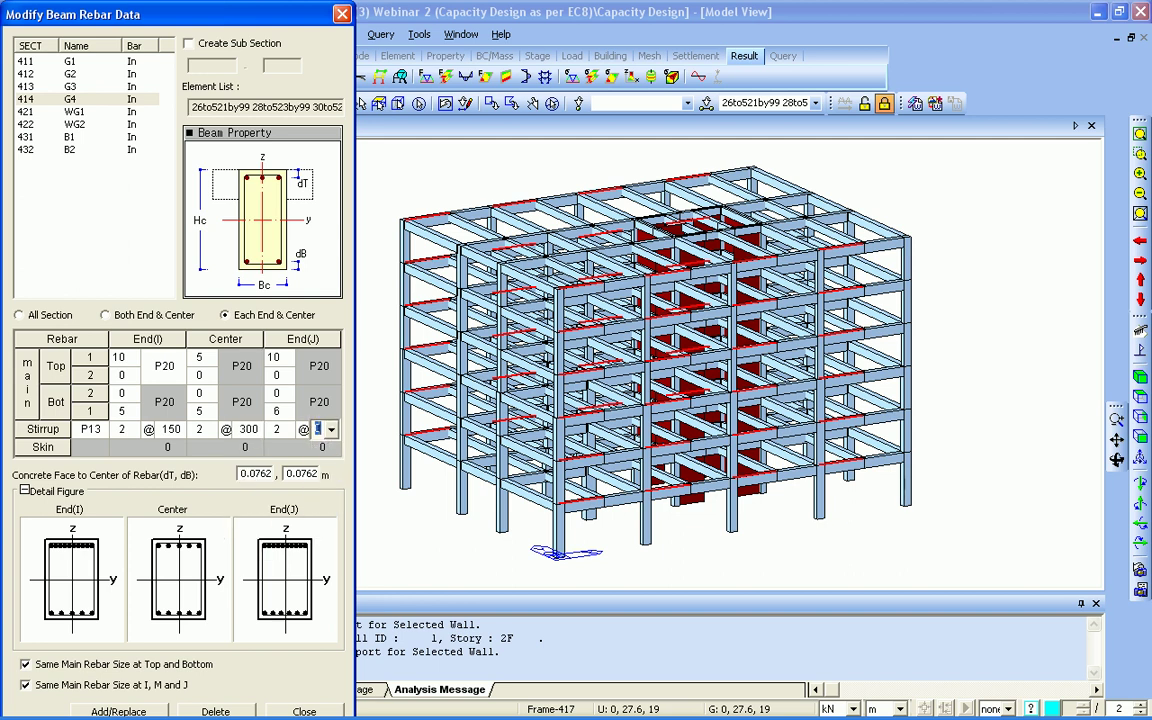
{"action": "left_click", "coordinate": [119, 711]}
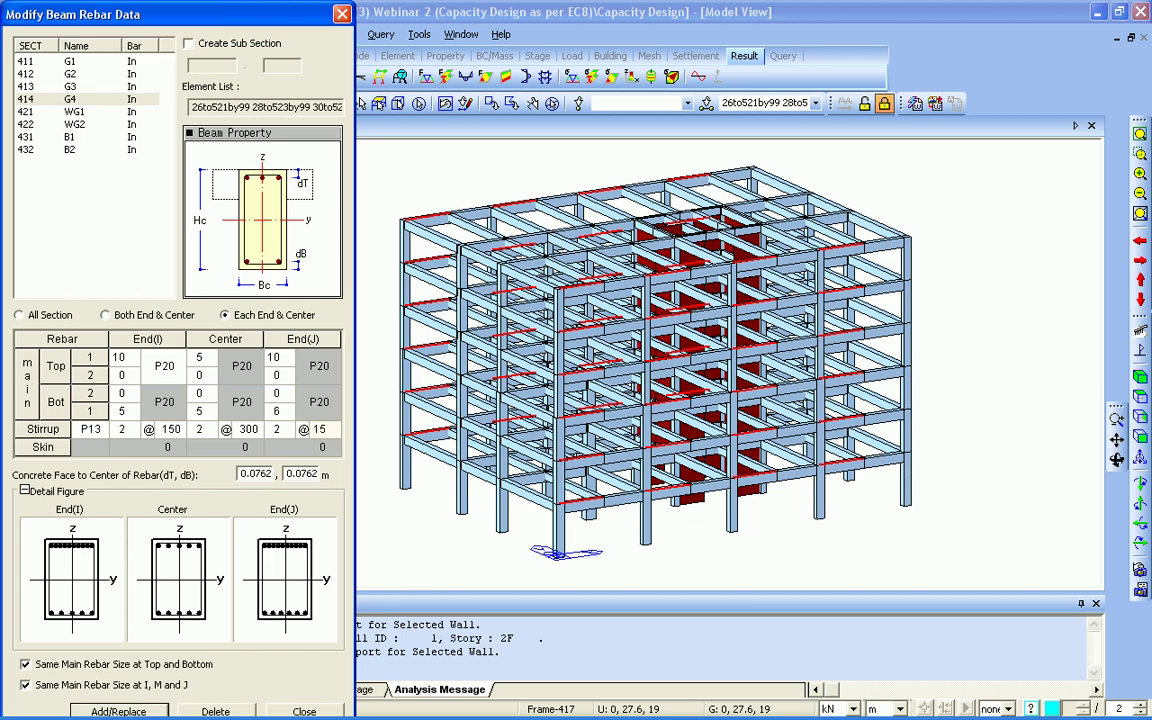
{"action": "left_click", "coordinate": [304, 711]}
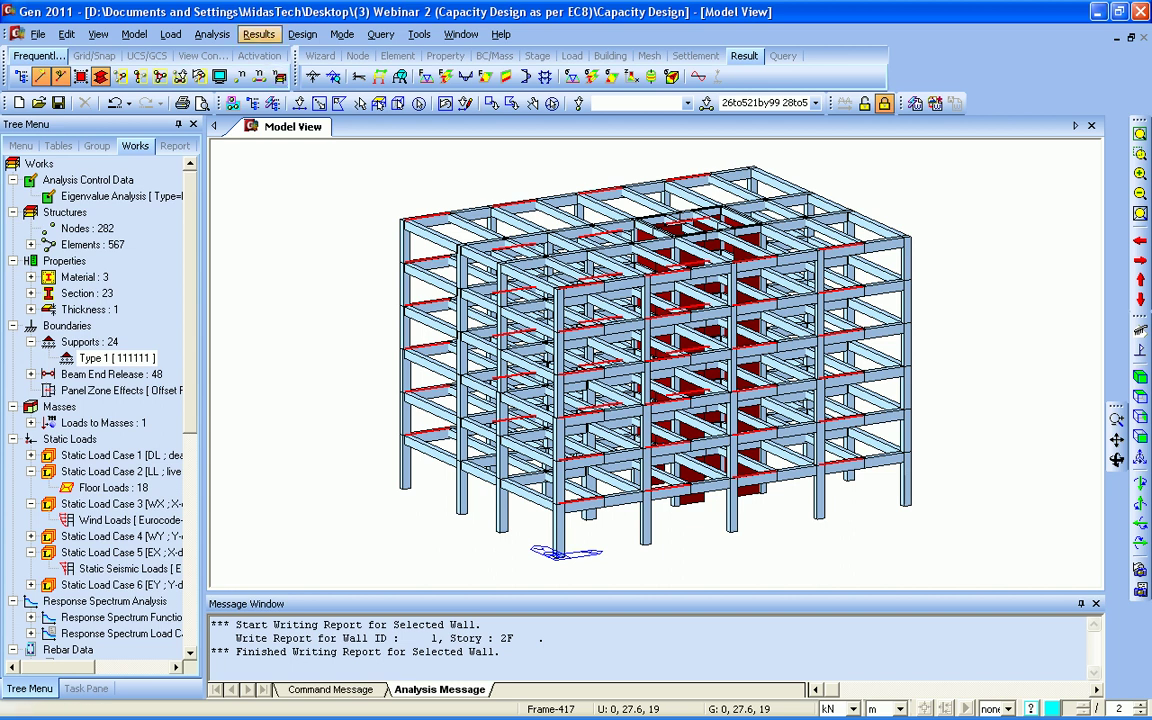
Step: Run the concrete code check for the beams
{"action": "left_click", "coordinate": [302, 34]}
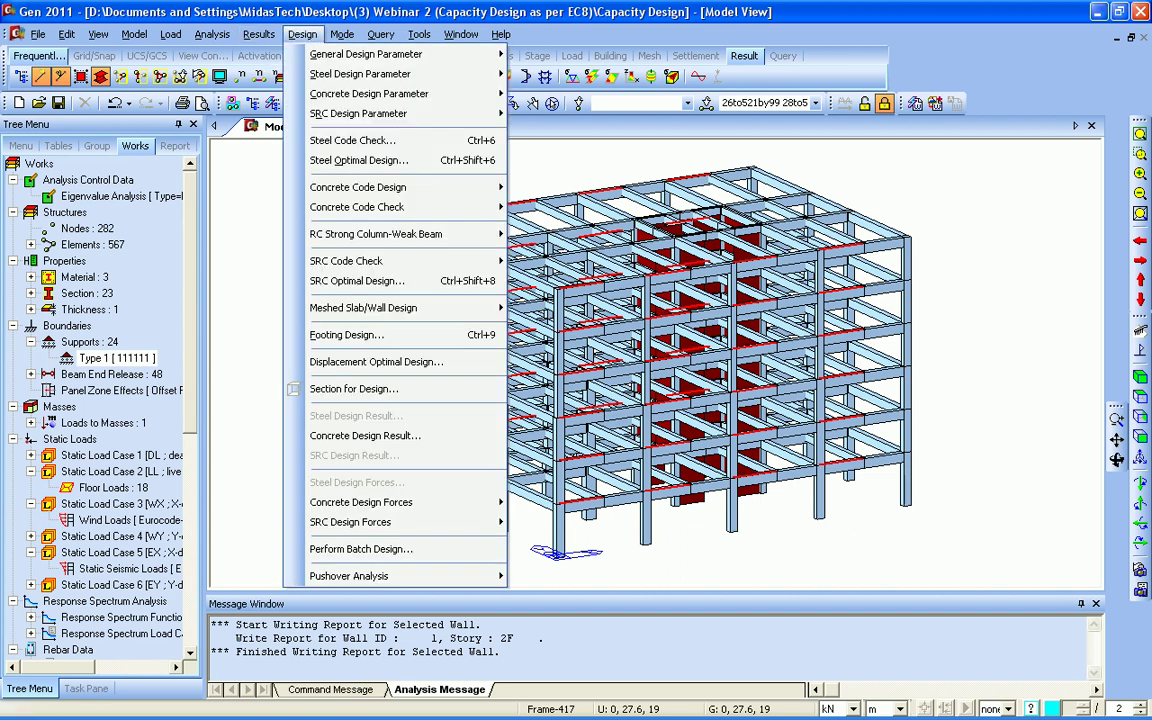
{"action": "mouse_move", "coordinate": [400, 207]}
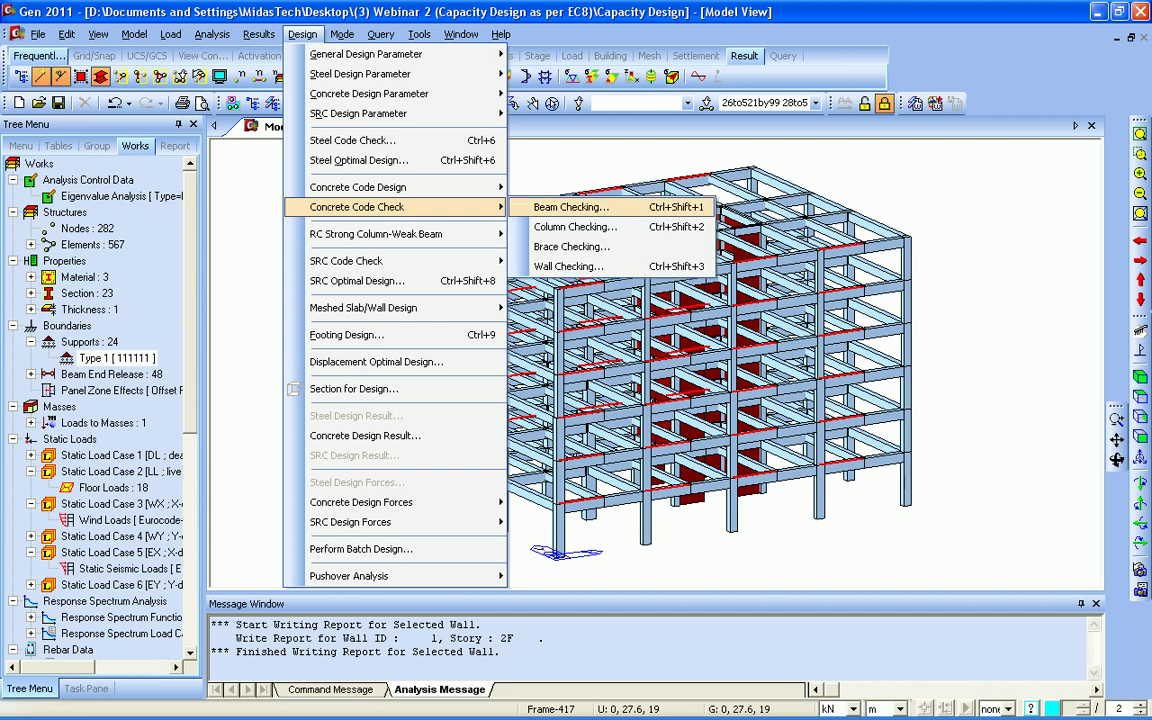
{"action": "left_click", "coordinate": [568, 207]}
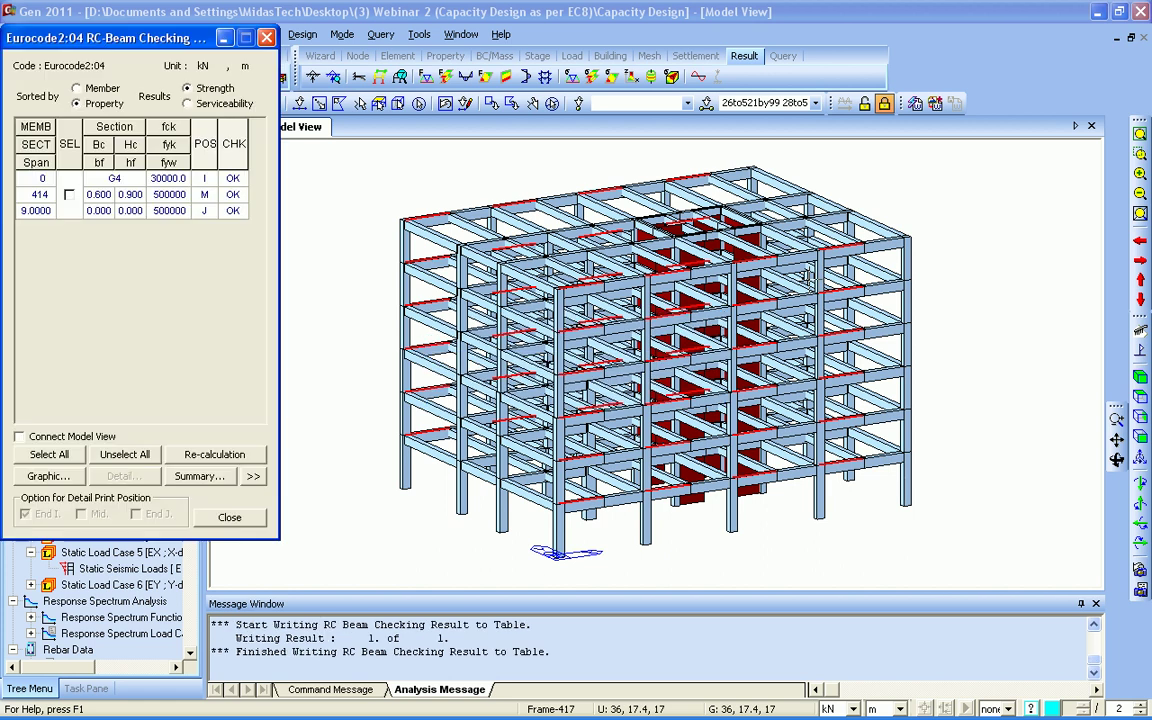
Step: List the beam checking results by member, examine the bending and shear capacities in member 26's graphic report, and close it
{"action": "left_click", "coordinate": [69, 195]}
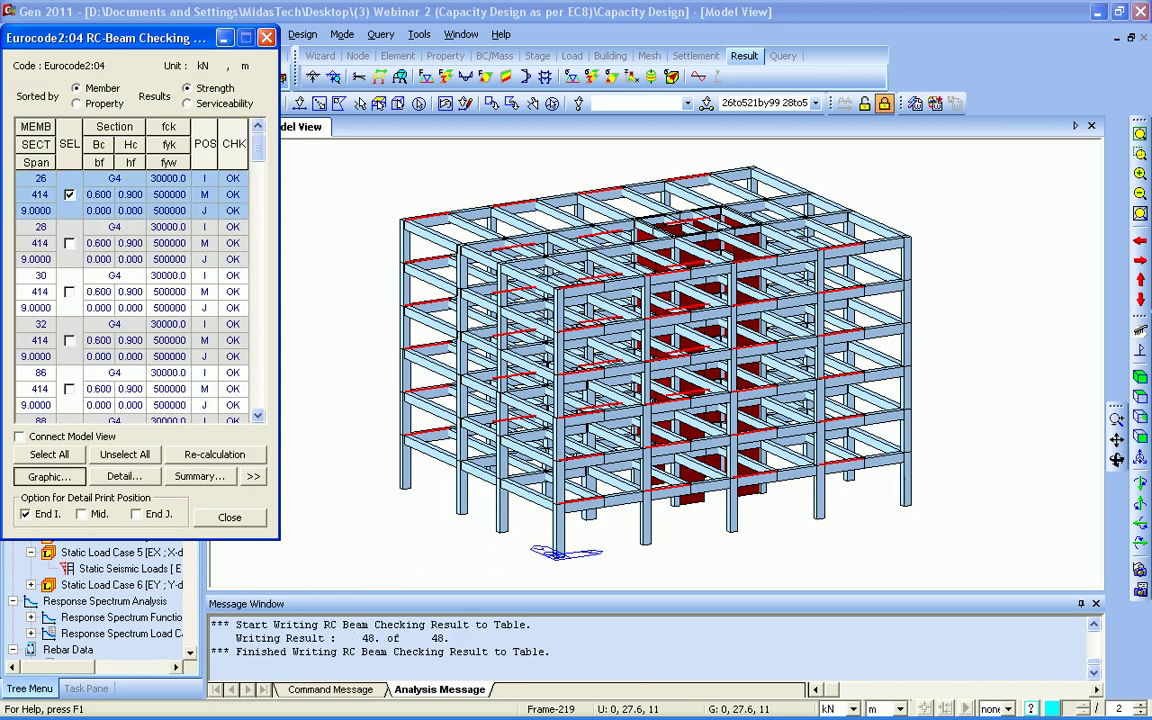
{"action": "scroll", "coordinate": [307, 290], "scroll_direction": "down", "scroll_amount": 3}
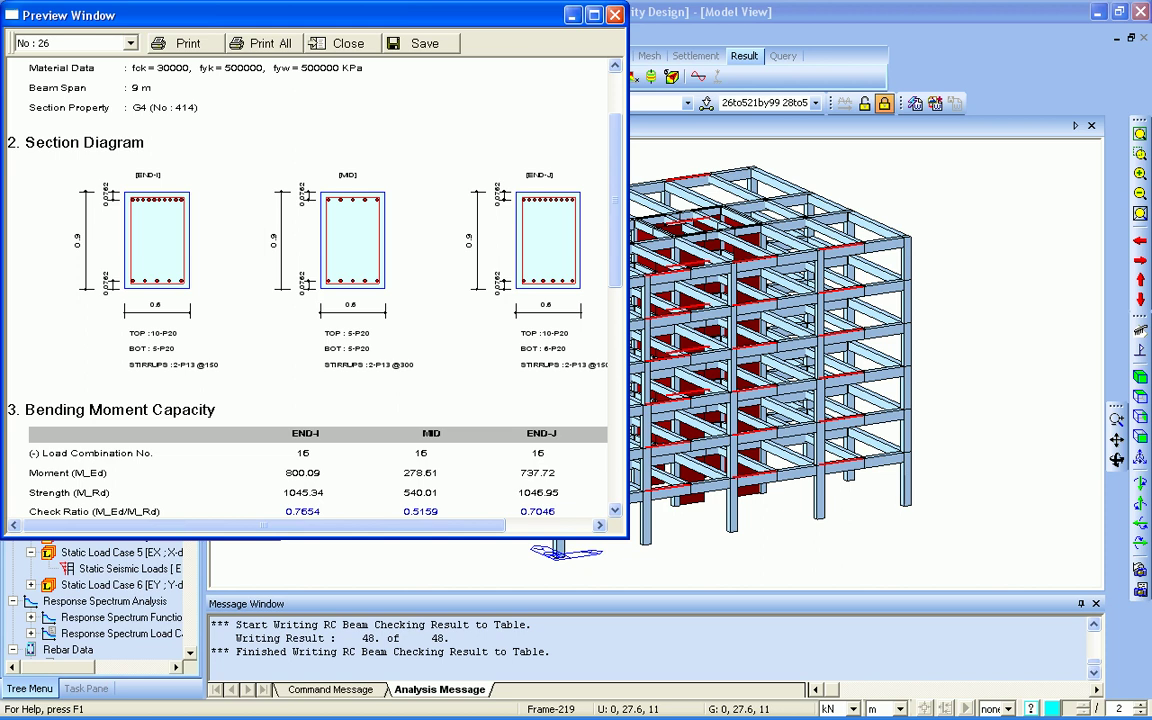
{"action": "scroll", "coordinate": [307, 290], "scroll_direction": "down", "scroll_amount": 7}
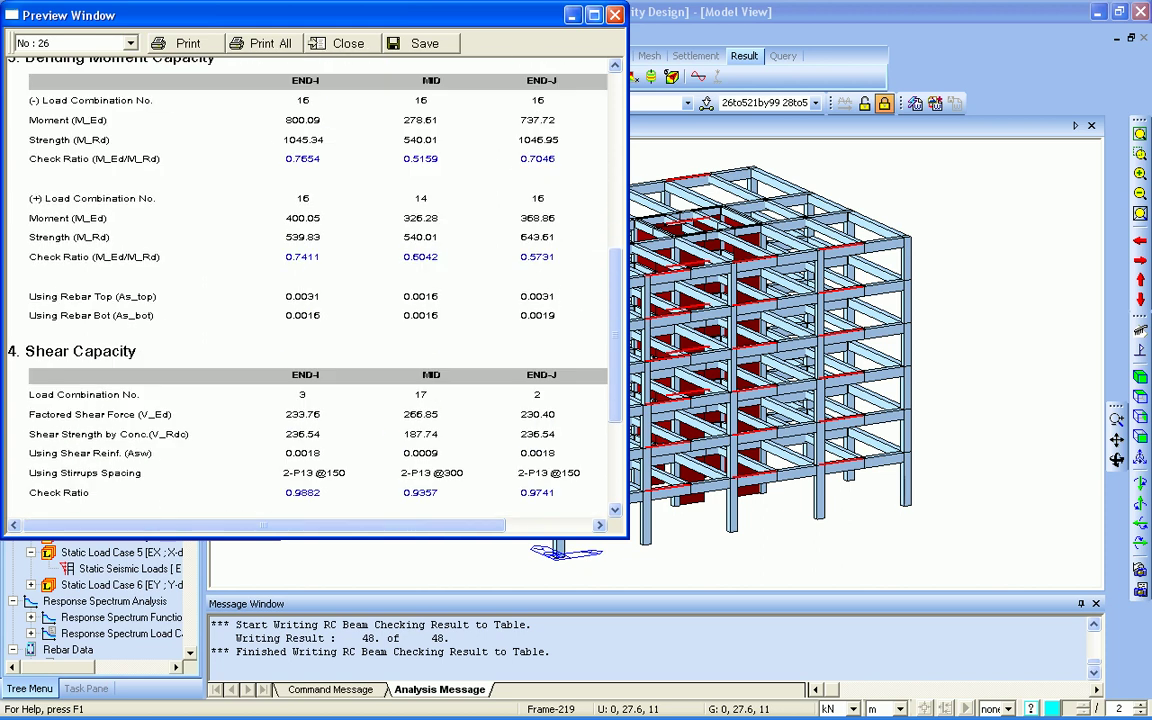
{"action": "left_click", "coordinate": [615, 15]}
{"action": "left_click_drag", "start_coordinate": [130, 38], "coordinate": [131, 45]}
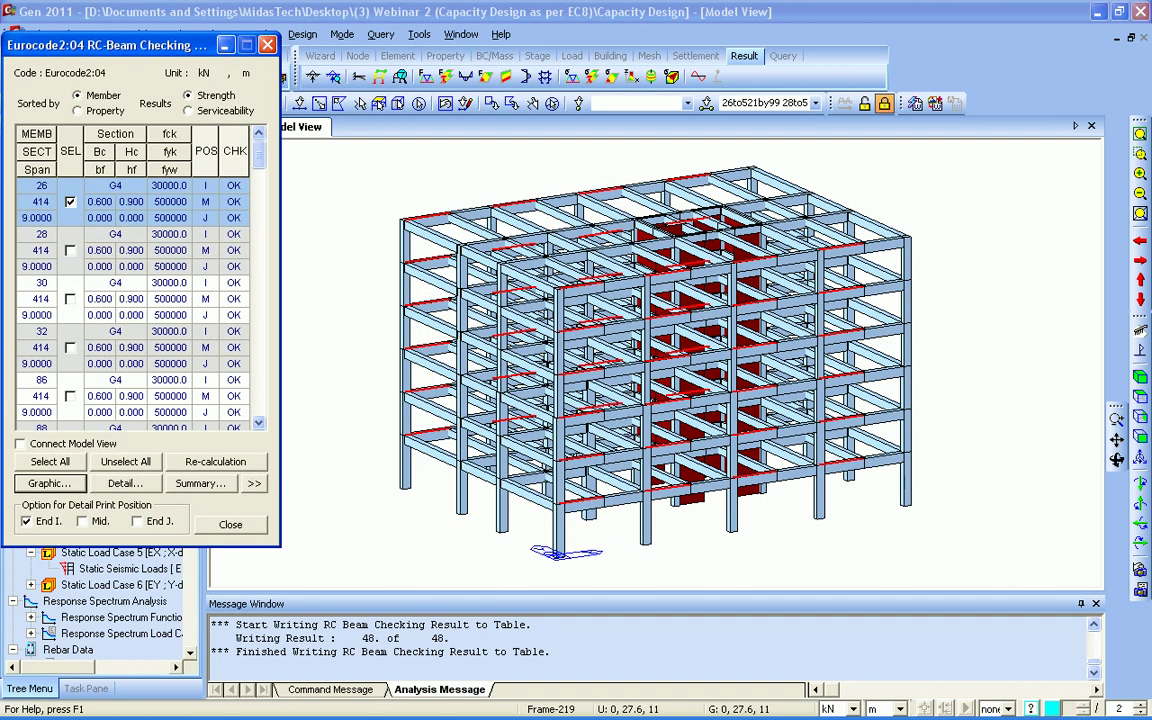
Step: Generate and examine the detail checking report for beam member 26, discard it, and close the beam checking results
{"action": "left_click", "coordinate": [124, 482]}
{"action": "scroll", "coordinate": [97, 519], "scroll_direction": "down", "scroll_amount": 20}
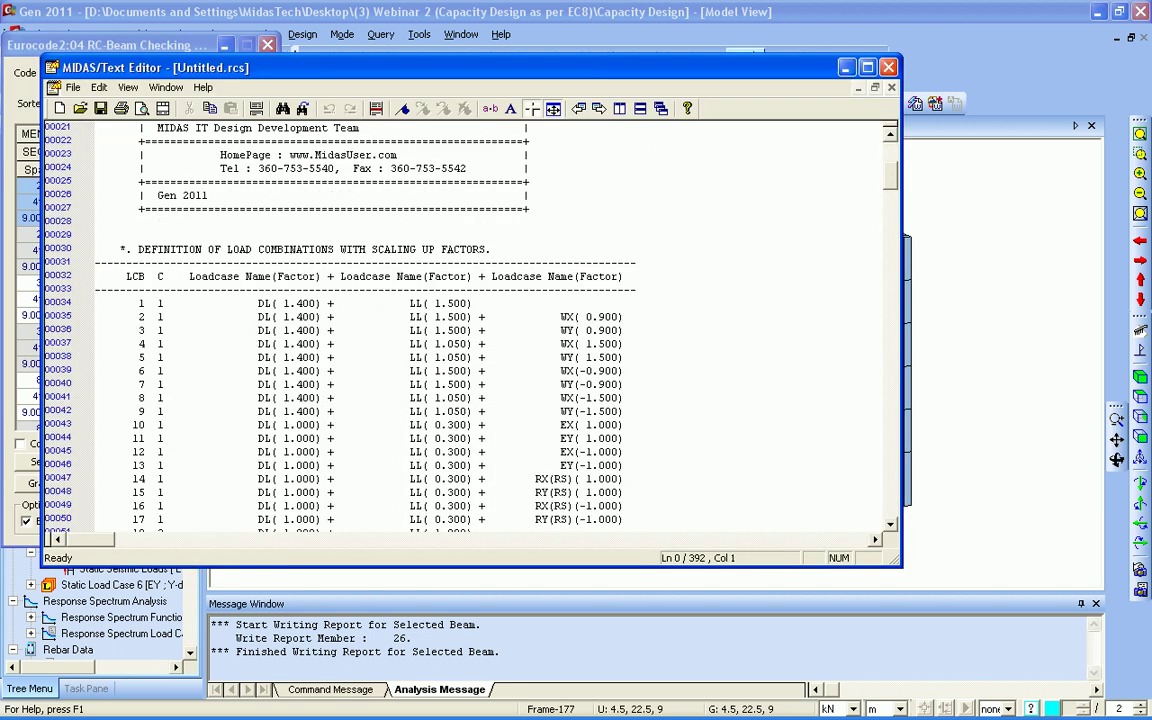
{"action": "scroll", "coordinate": [470, 325], "scroll_direction": "down", "scroll_amount": 7}
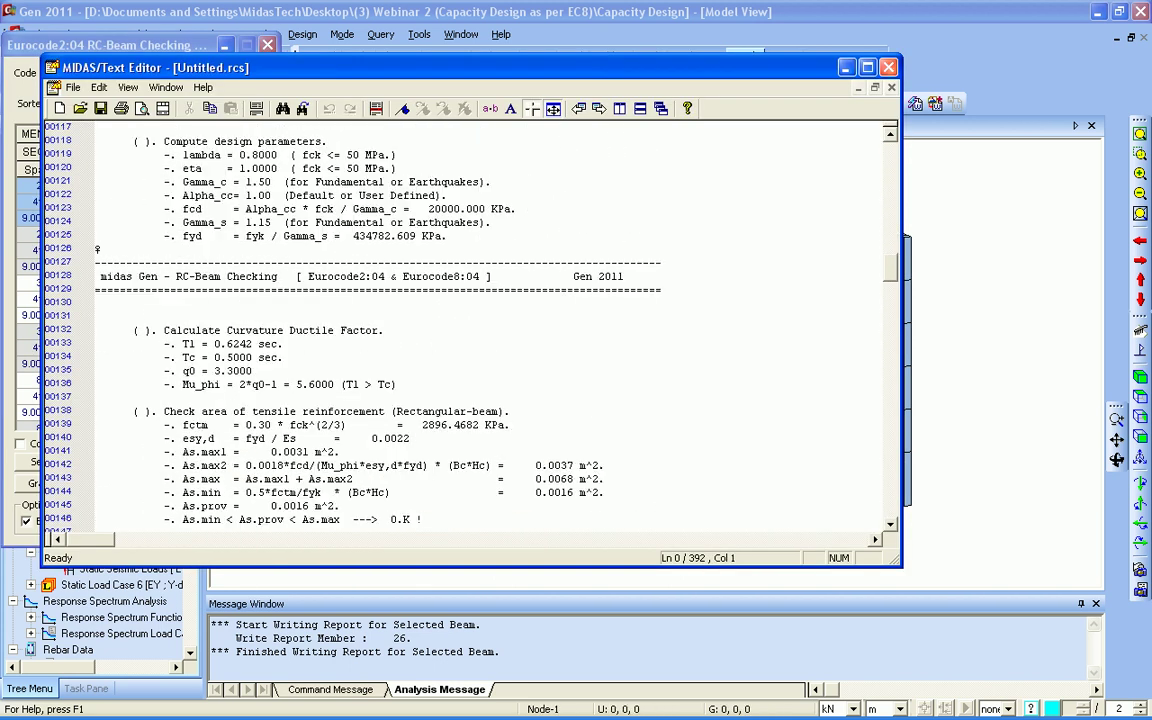
{"action": "left_click", "coordinate": [888, 67]}
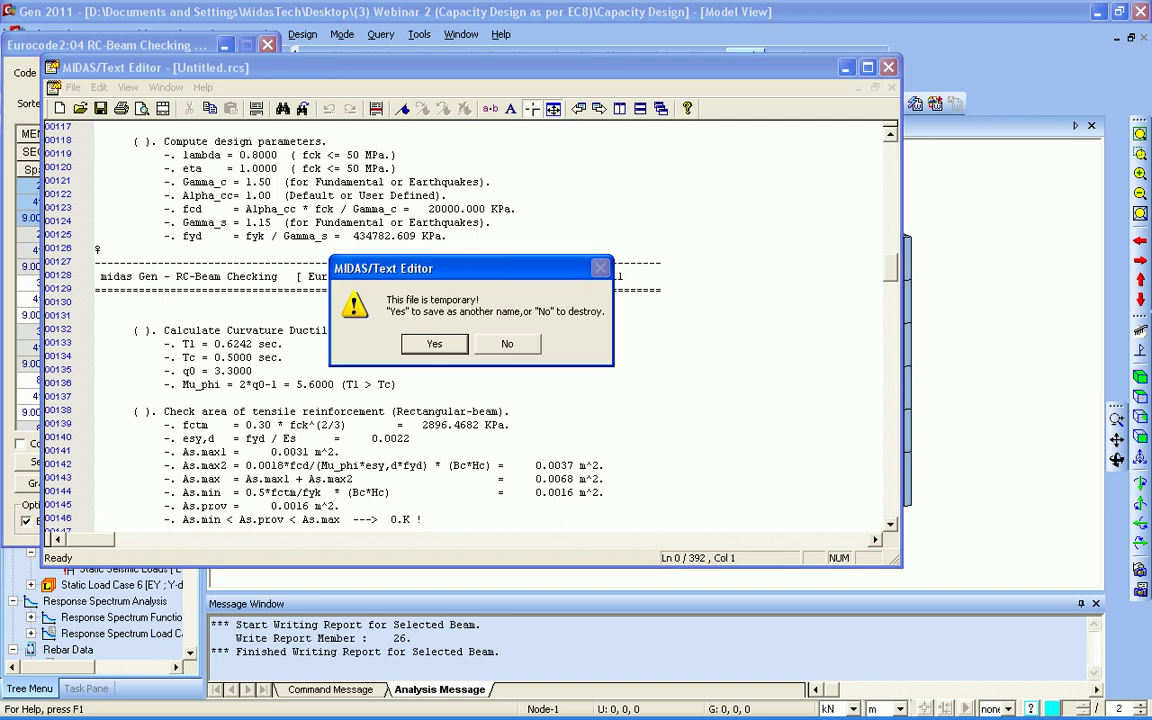
{"action": "left_click", "coordinate": [507, 343]}
{"action": "left_click", "coordinate": [267, 45]}
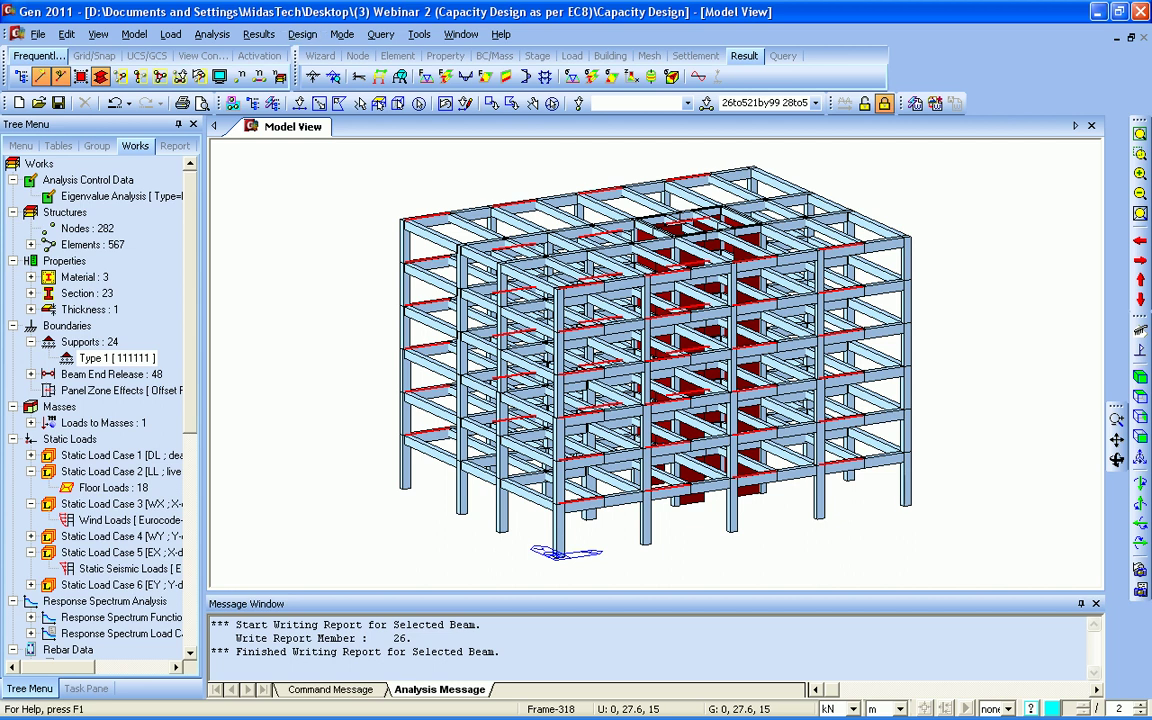
Step: Open the column rebar data from the works tree, examine the rebar of section 103 C1, and close it
{"action": "left_click_drag", "start_coordinate": [190, 375], "coordinate": [190, 580]}
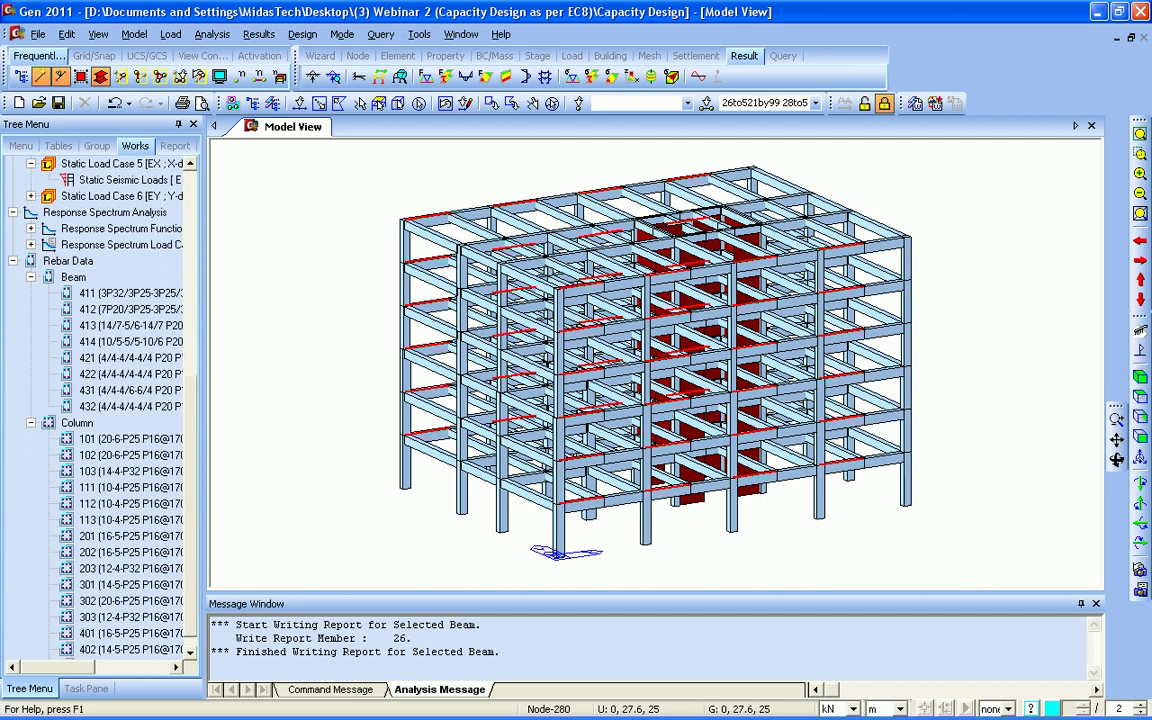
{"action": "right_click", "coordinate": [164, 452]}
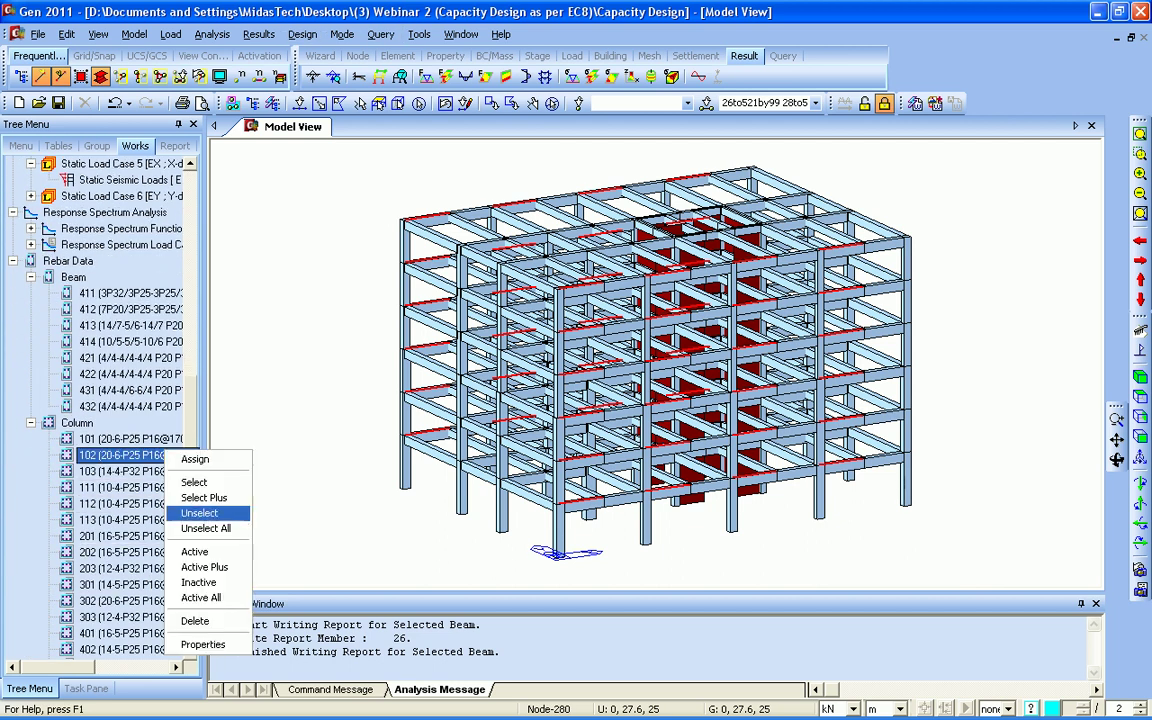
{"action": "left_click", "coordinate": [203, 645]}
{"action": "left_click", "coordinate": [70, 87]}
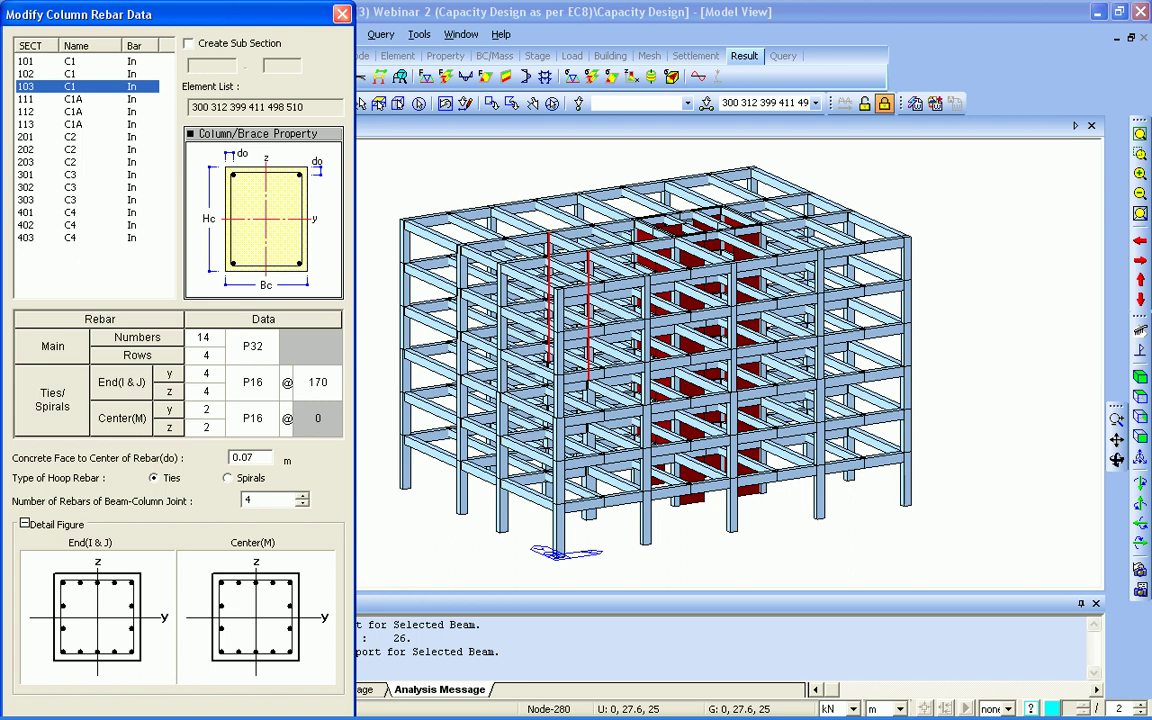
{"action": "left_click", "coordinate": [342, 13]}
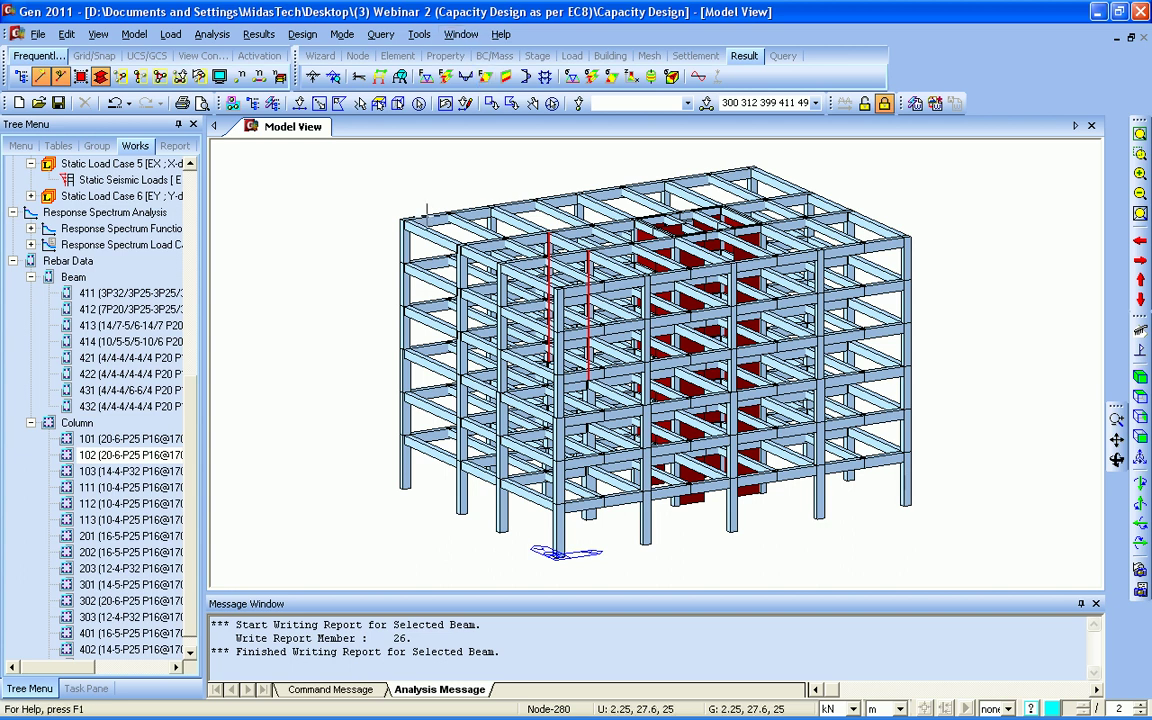
{"action": "key", "text": "alt+Tab"}
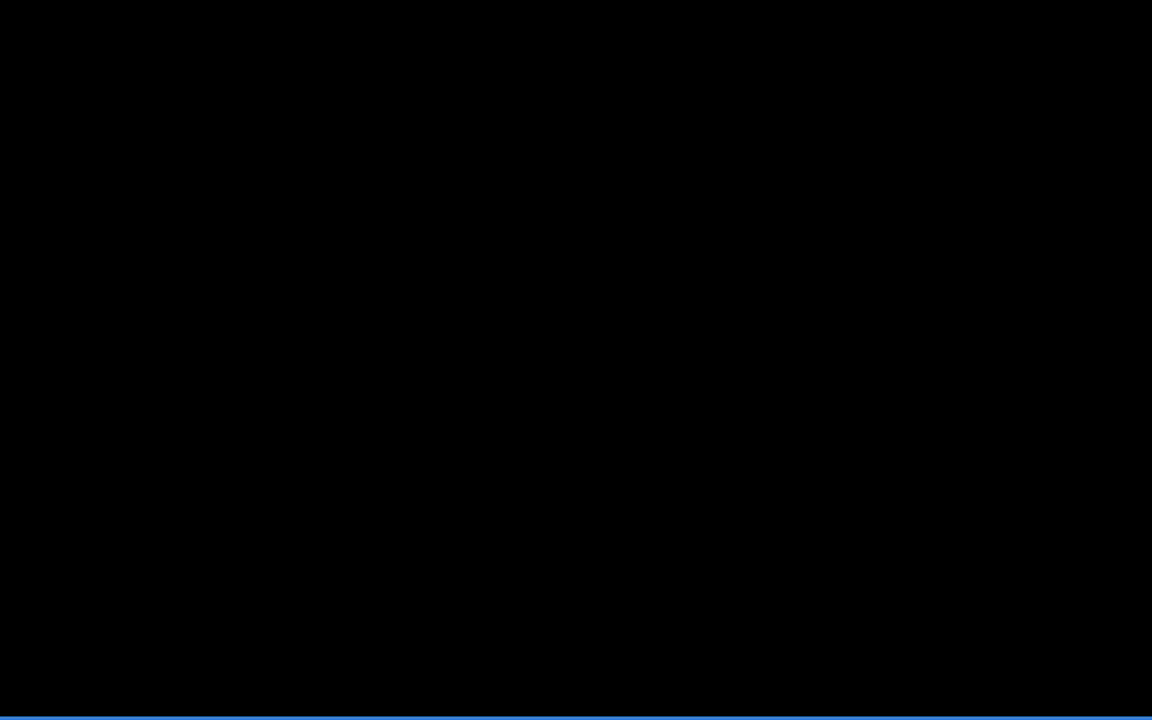
{"action": "key", "text": "Right"}
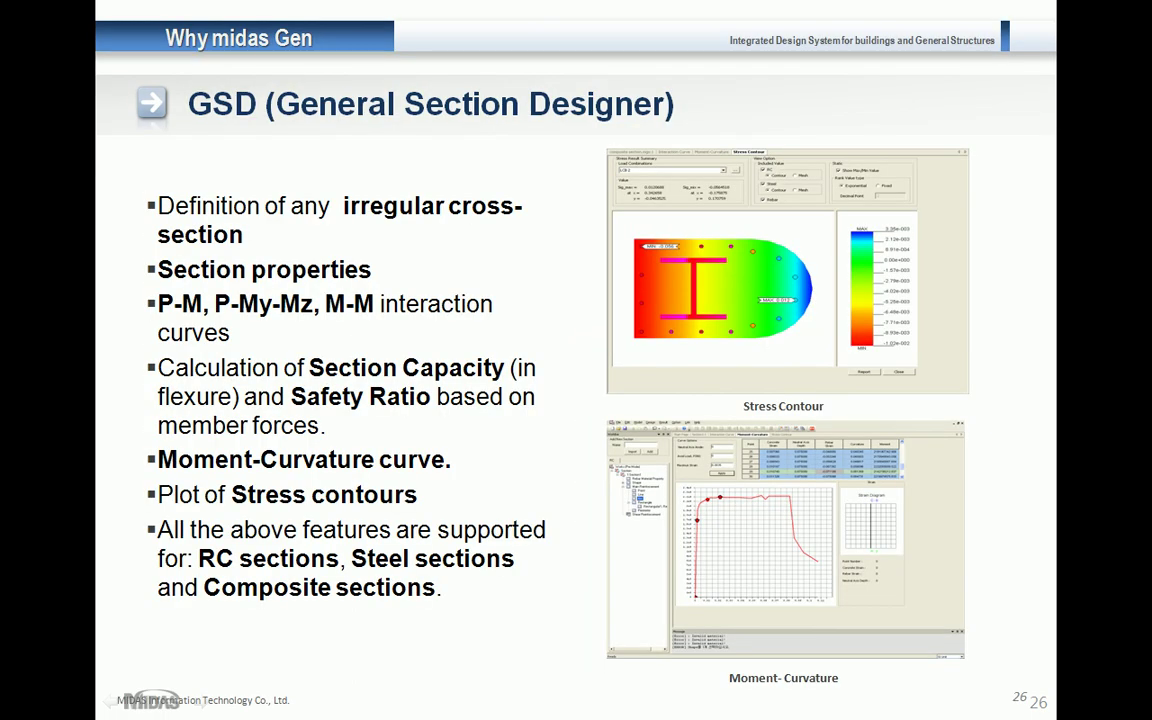
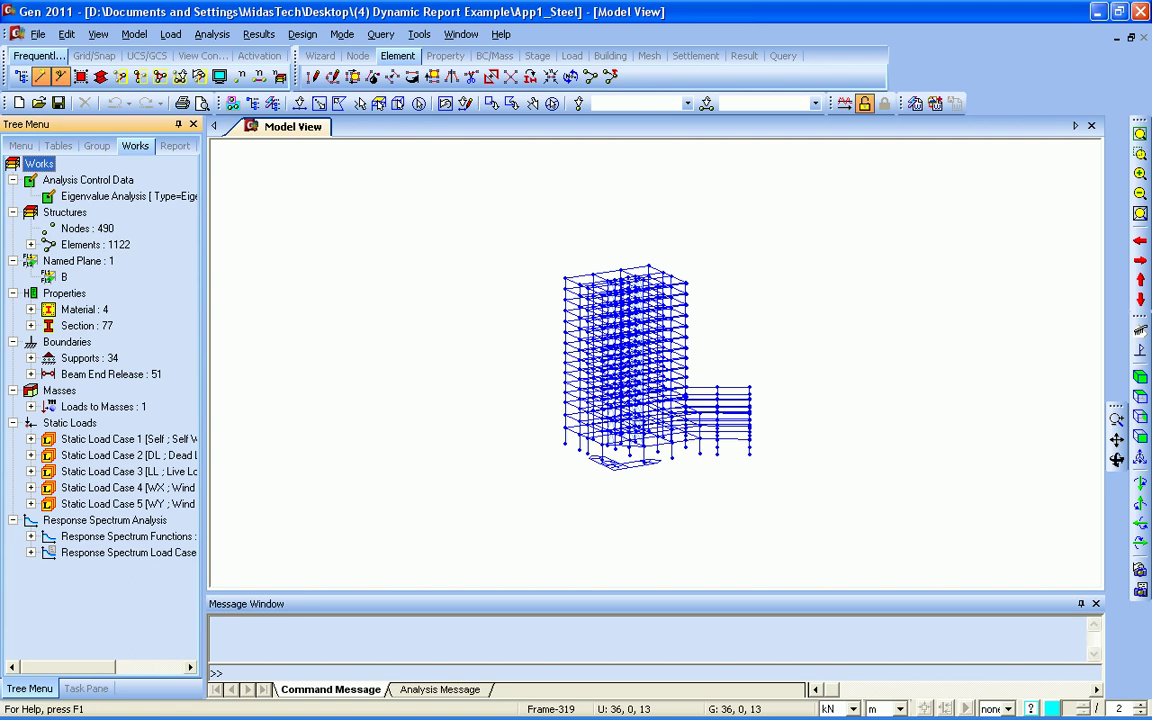
Step: Show the App1_Steel building model with hidden lines removed and fit it to the view
{"action": "left_click", "coordinate": [219, 77]}
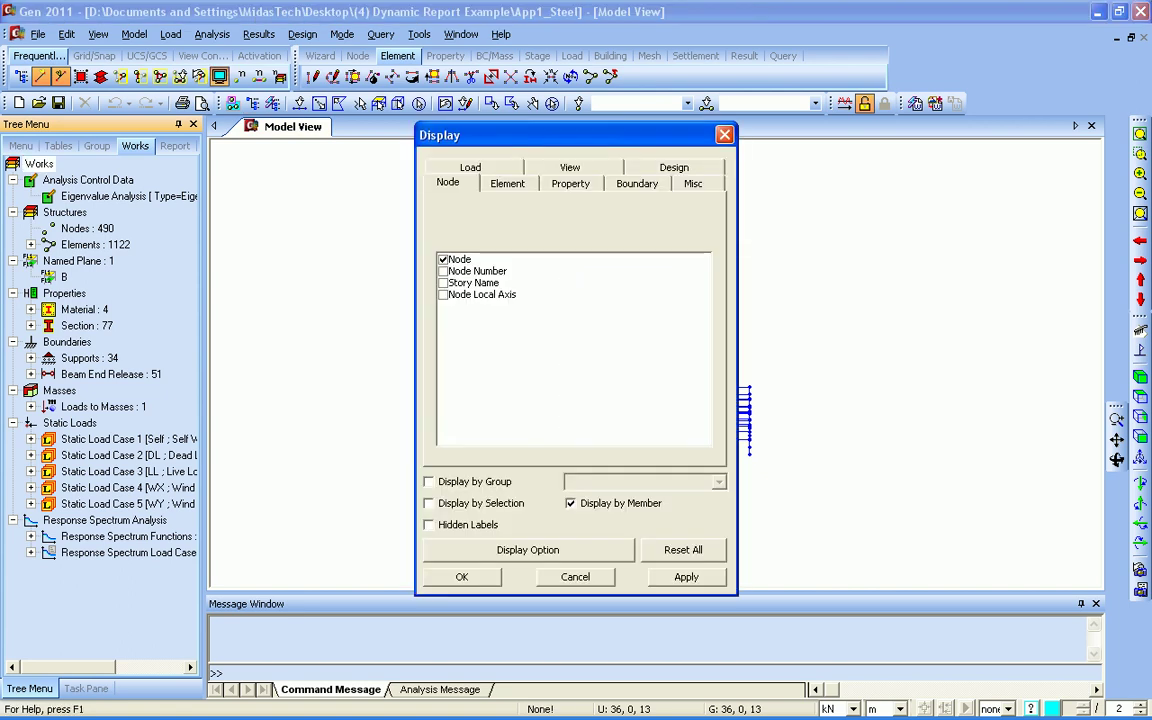
{"action": "left_click", "coordinate": [462, 577]}
{"action": "left_click", "coordinate": [101, 77]}
{"action": "left_click", "coordinate": [1140, 134]}
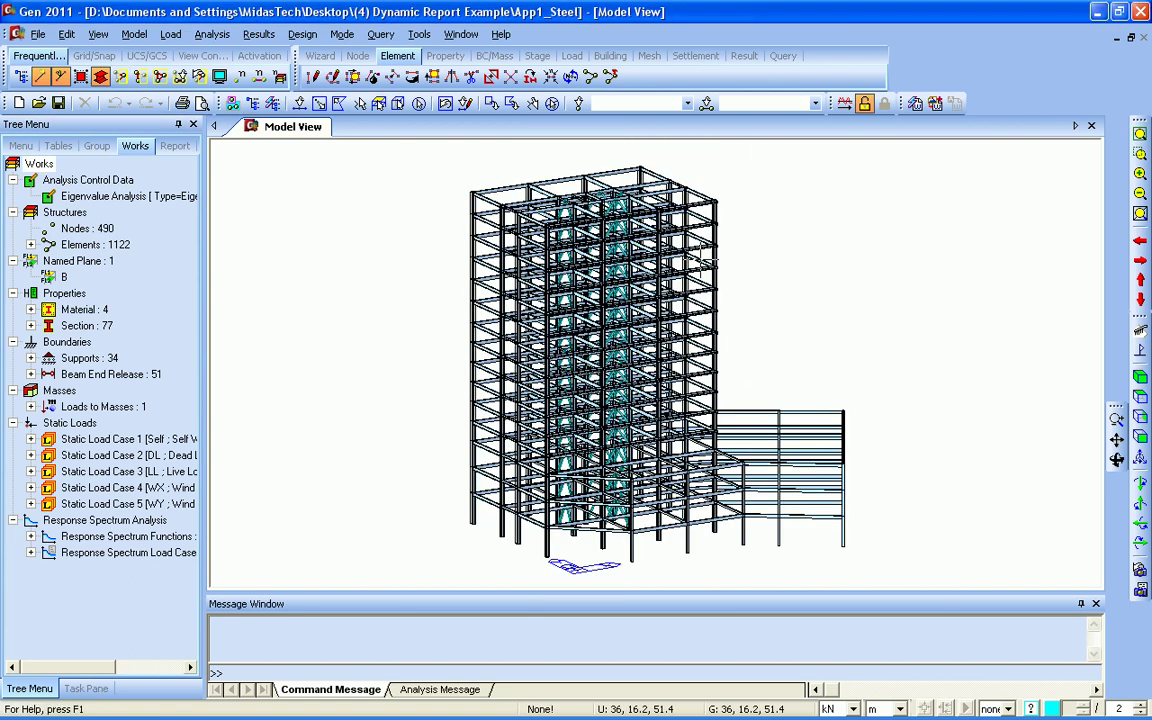
Step: Launch the General Section Designer with its blank Section1 view
{"action": "left_click", "coordinate": [419, 34]}
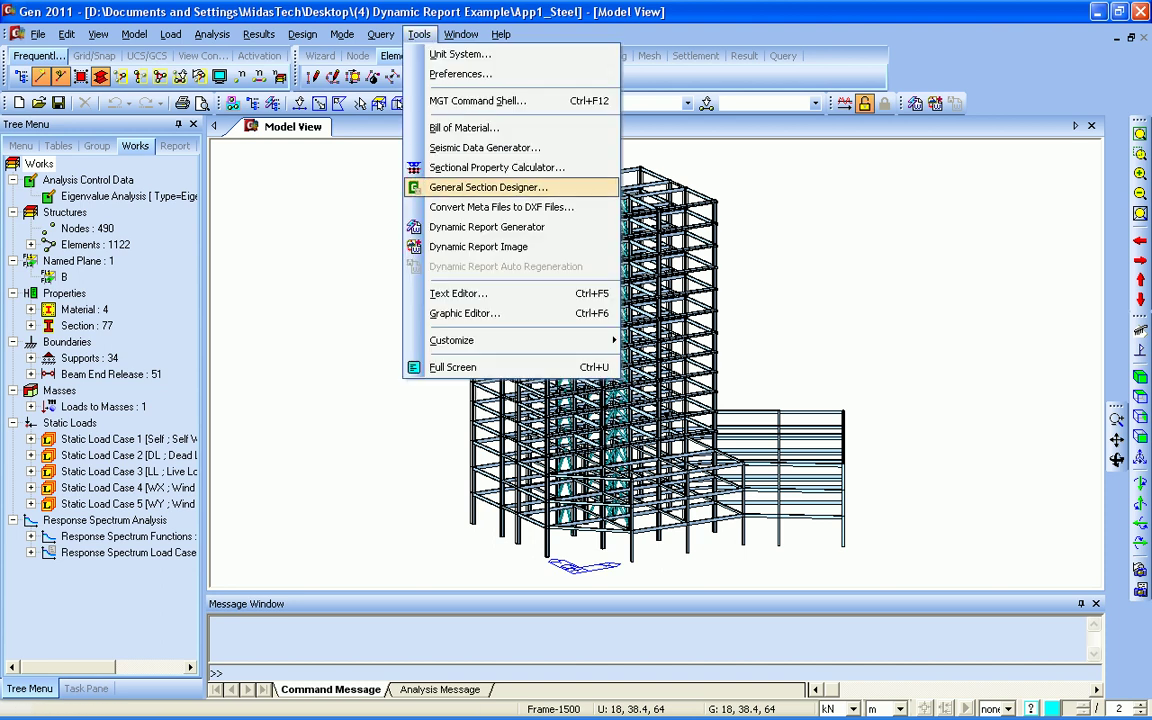
{"action": "left_click", "coordinate": [500, 187]}
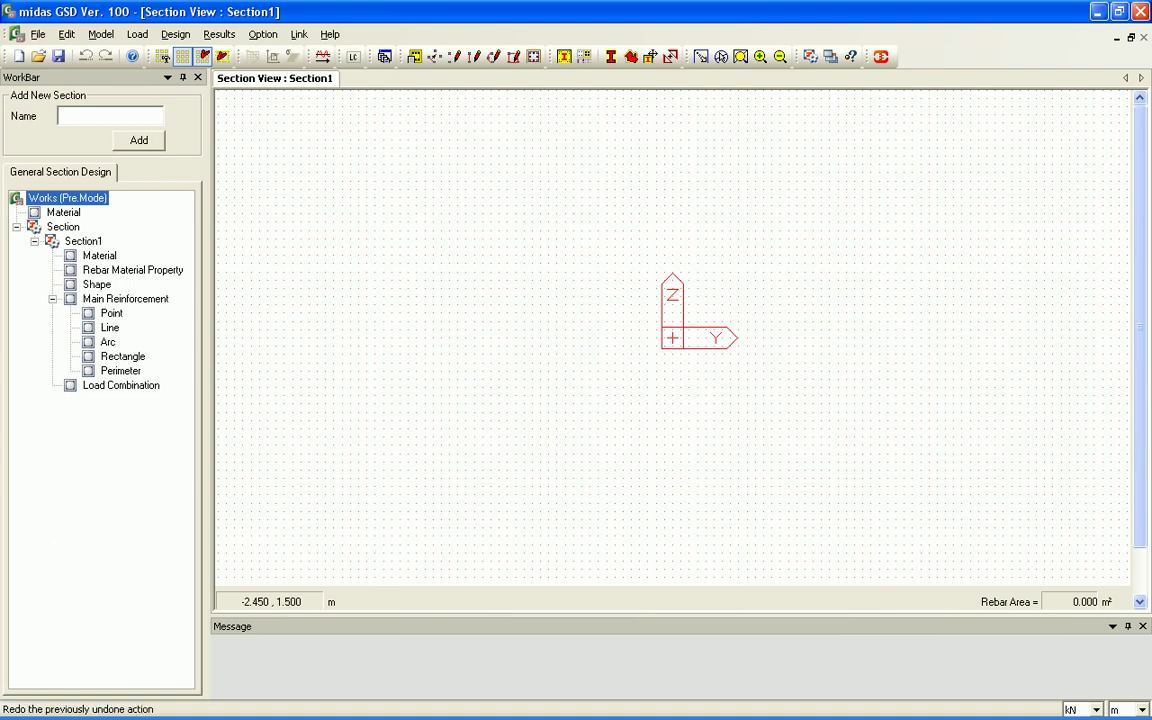
{"action": "left_click", "coordinate": [100, 34]}
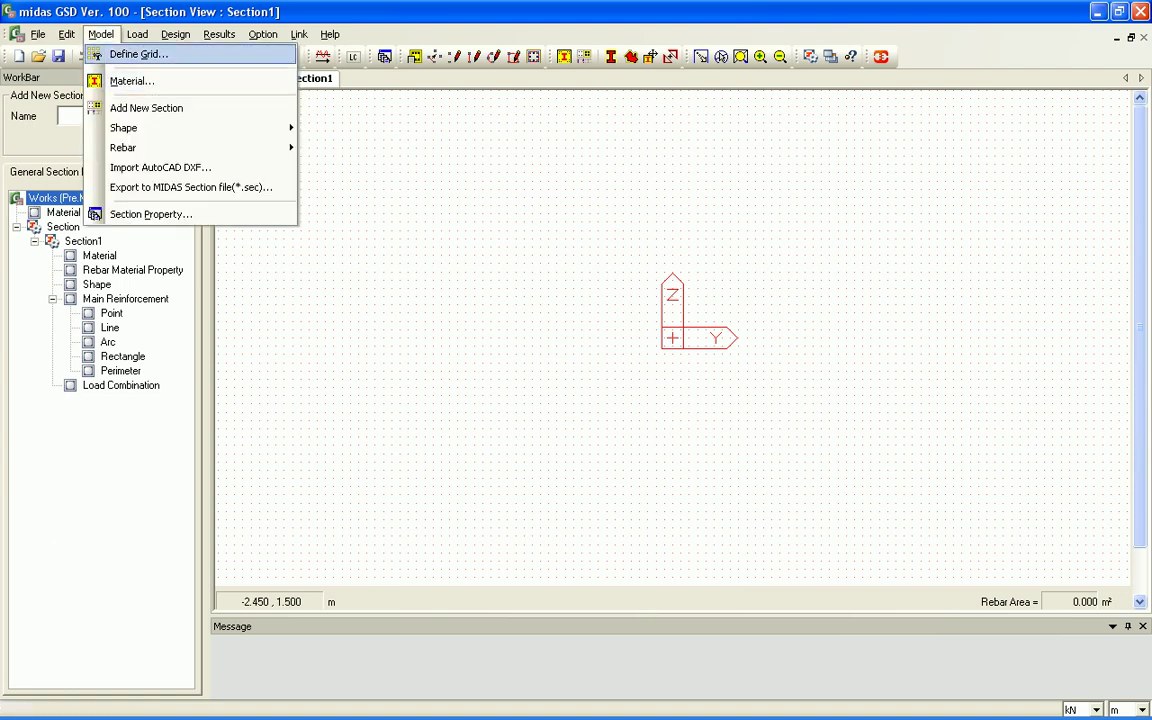
{"action": "left_click", "coordinate": [139, 54]}
Step: Add an RC material of concrete grade C30/37 from the EN04(RC) standard and close the material list
{"action": "left_click", "coordinate": [101, 34]}
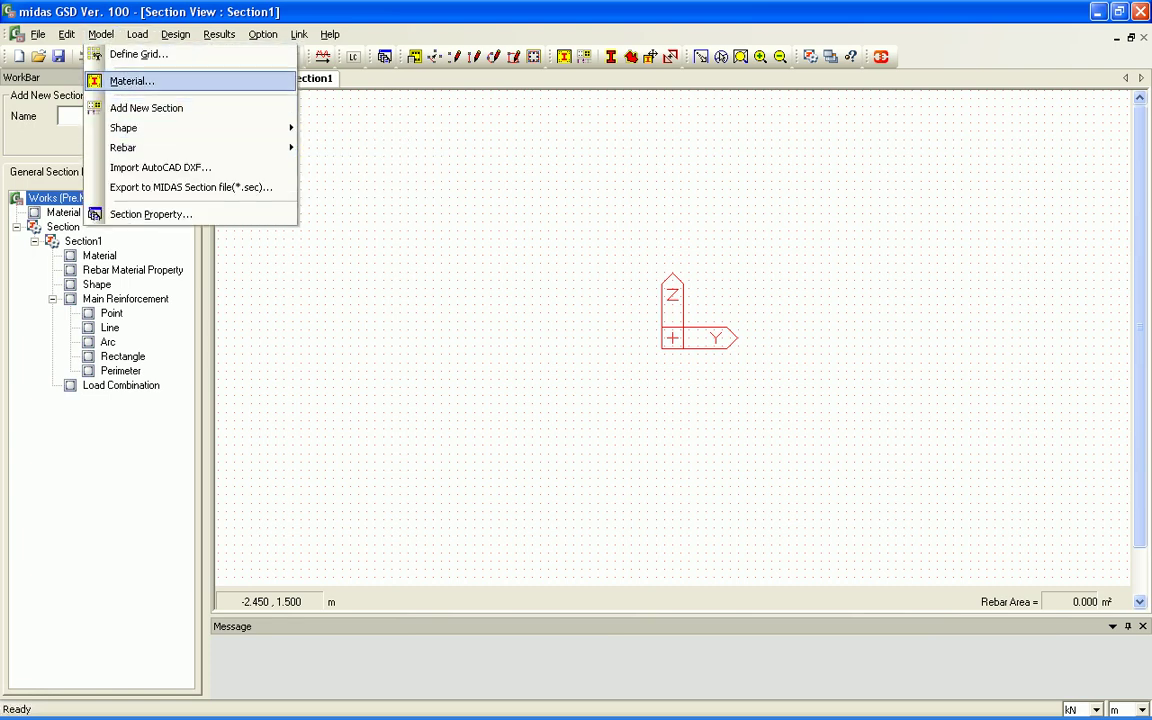
{"action": "left_click", "coordinate": [131, 80]}
{"action": "left_click", "coordinate": [356, 118]}
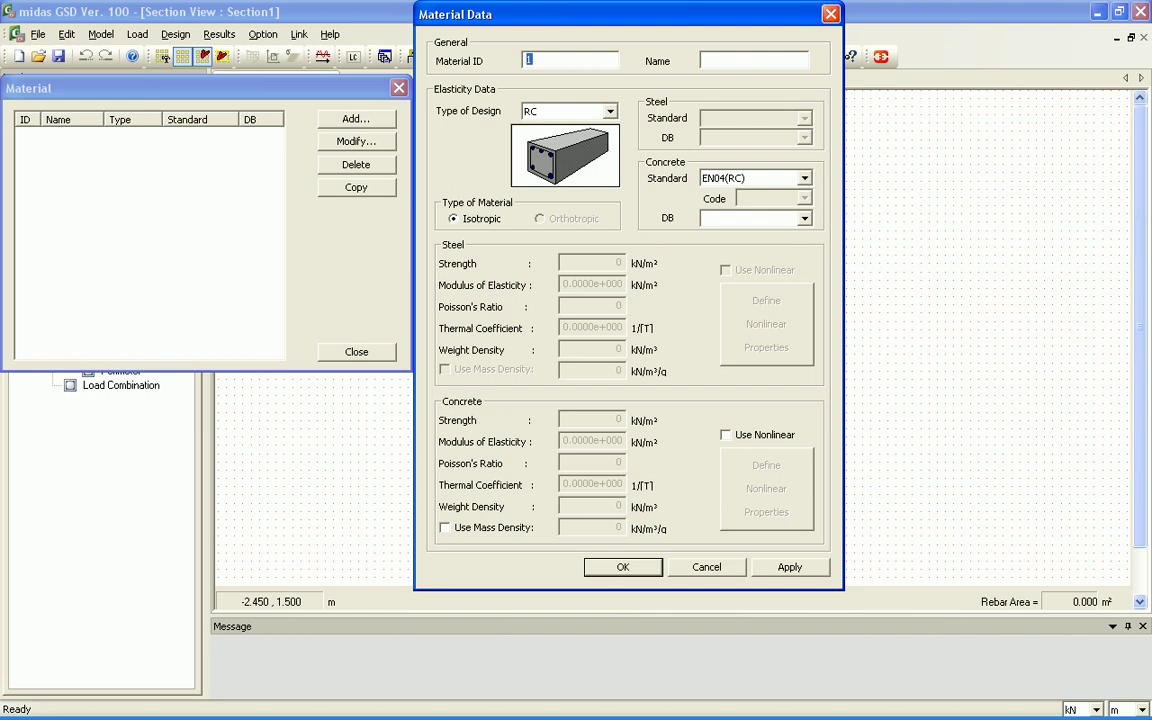
{"action": "left_click", "coordinate": [804, 218]}
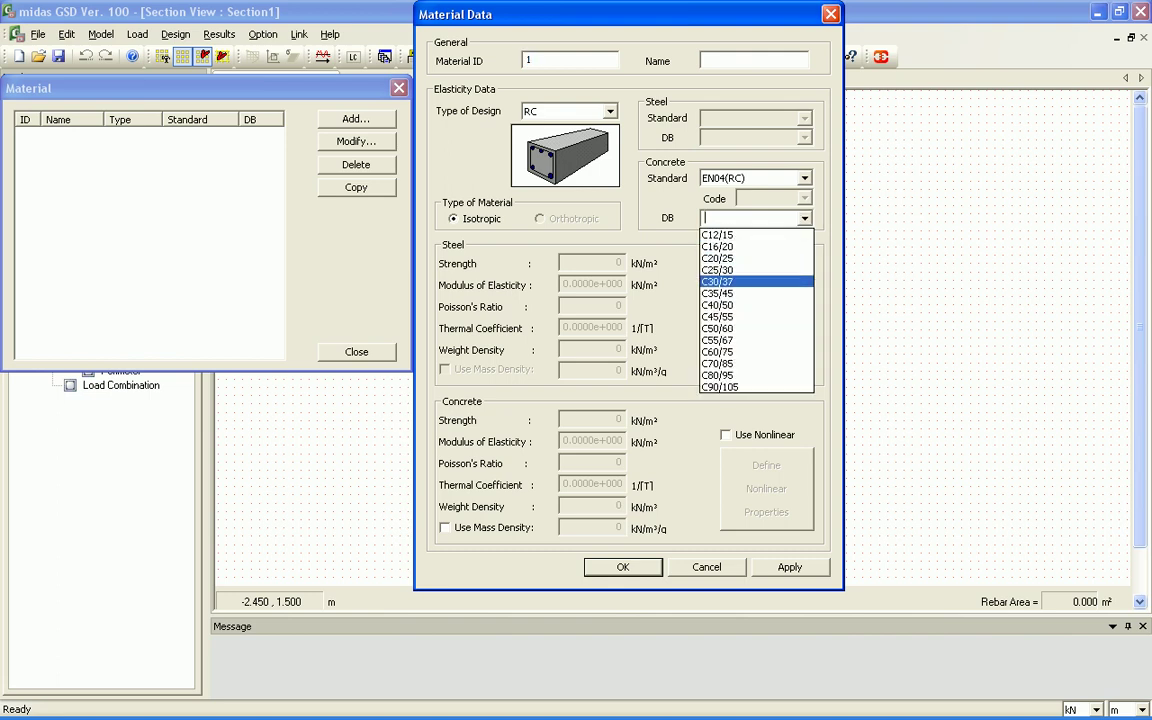
{"action": "left_click", "coordinate": [755, 281]}
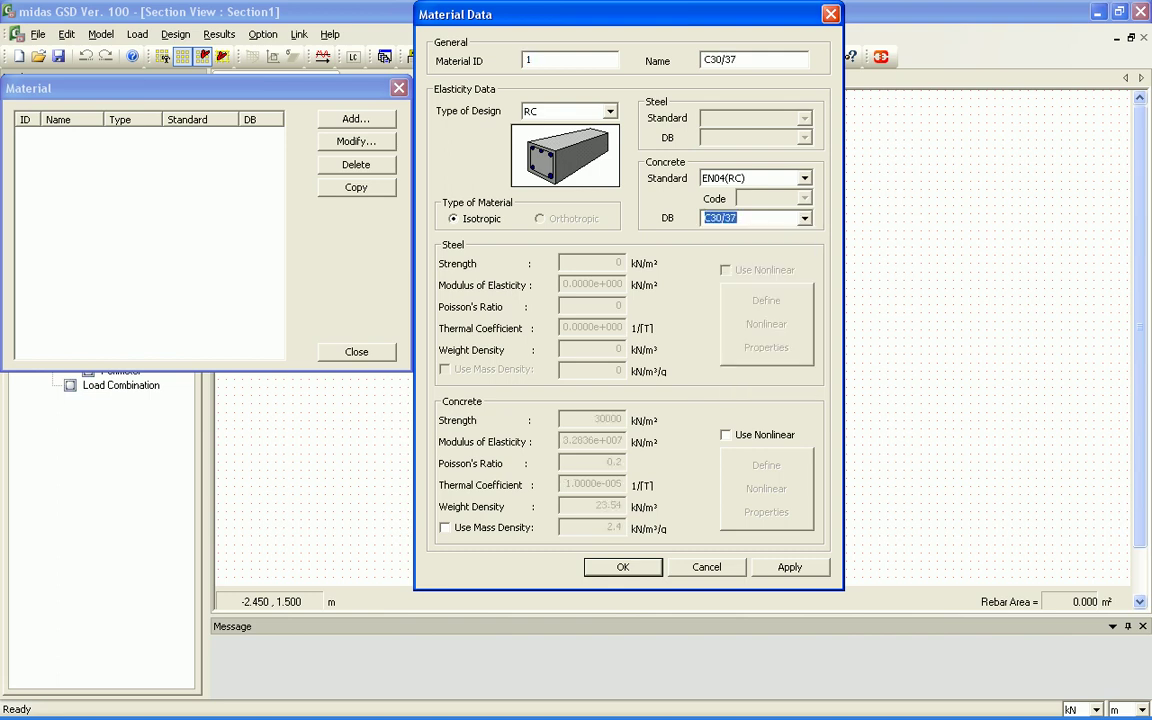
{"action": "left_click", "coordinate": [804, 218]}
{"action": "left_click", "coordinate": [804, 218]}
{"action": "left_click", "coordinate": [622, 567]}
{"action": "left_click", "coordinate": [356, 351]}
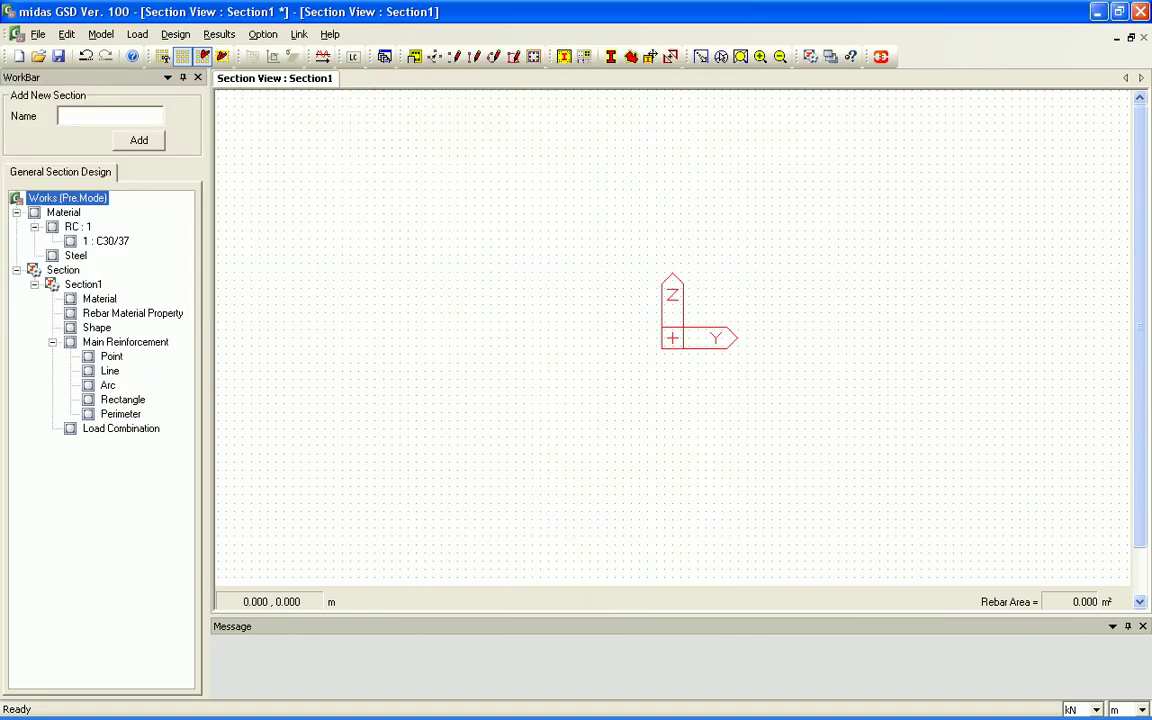
Step: Draw a closed ten-point general shape in C30/37 starting at the origin, about 2.15 m wide, with a notch in its upper edge
{"action": "left_click", "coordinate": [100, 34]}
{"action": "mouse_move", "coordinate": [190, 127]}
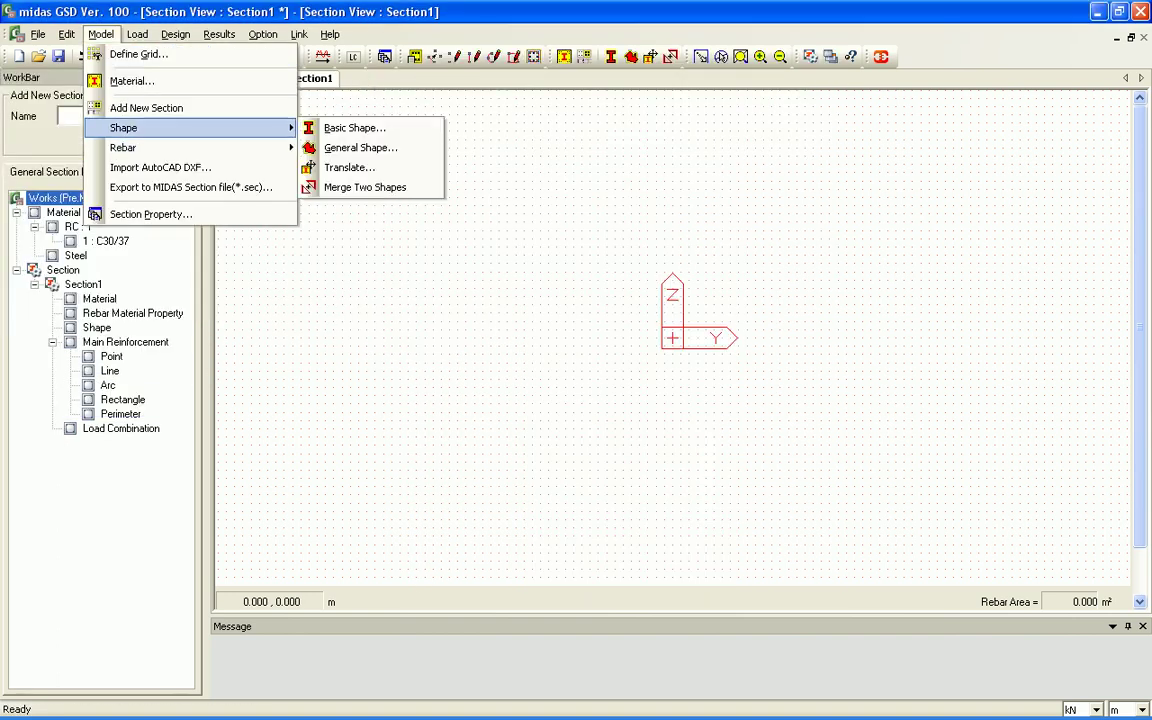
{"action": "left_click", "coordinate": [360, 147]}
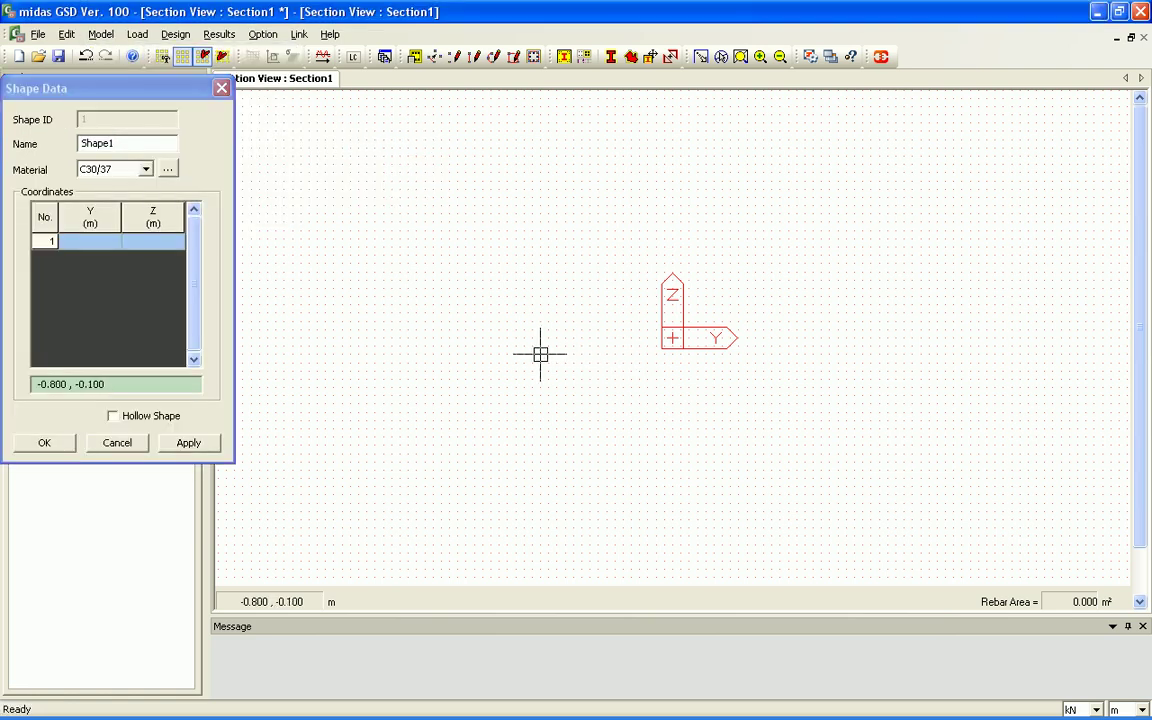
{"action": "left_click", "coordinate": [672, 338]}
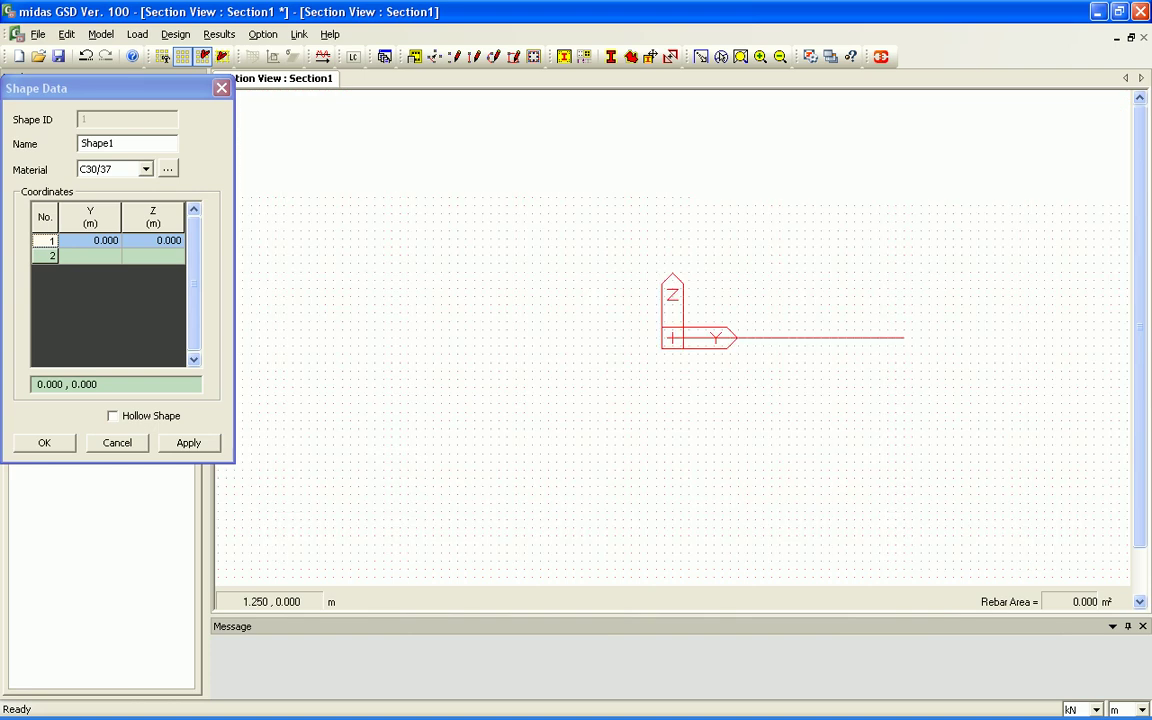
{"action": "left_click", "coordinate": [912, 338]}
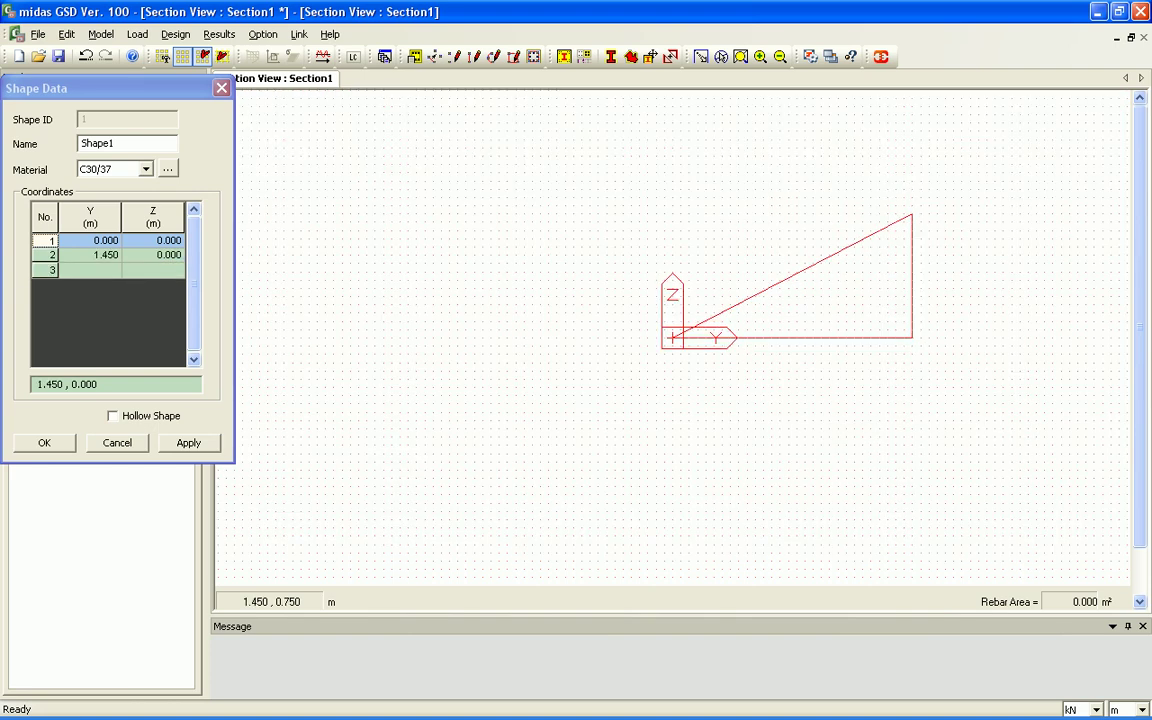
{"action": "left_click", "coordinate": [912, 214]}
{"action": "left_click", "coordinate": [854, 214]}
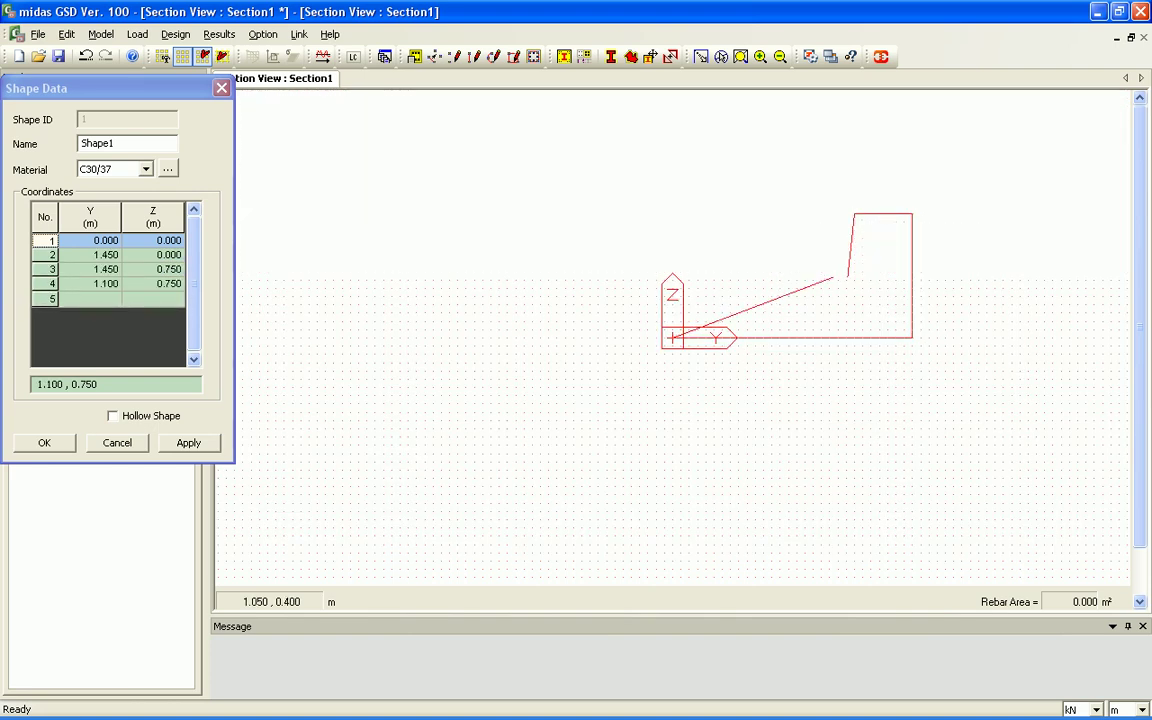
{"action": "left_click", "coordinate": [854, 313]}
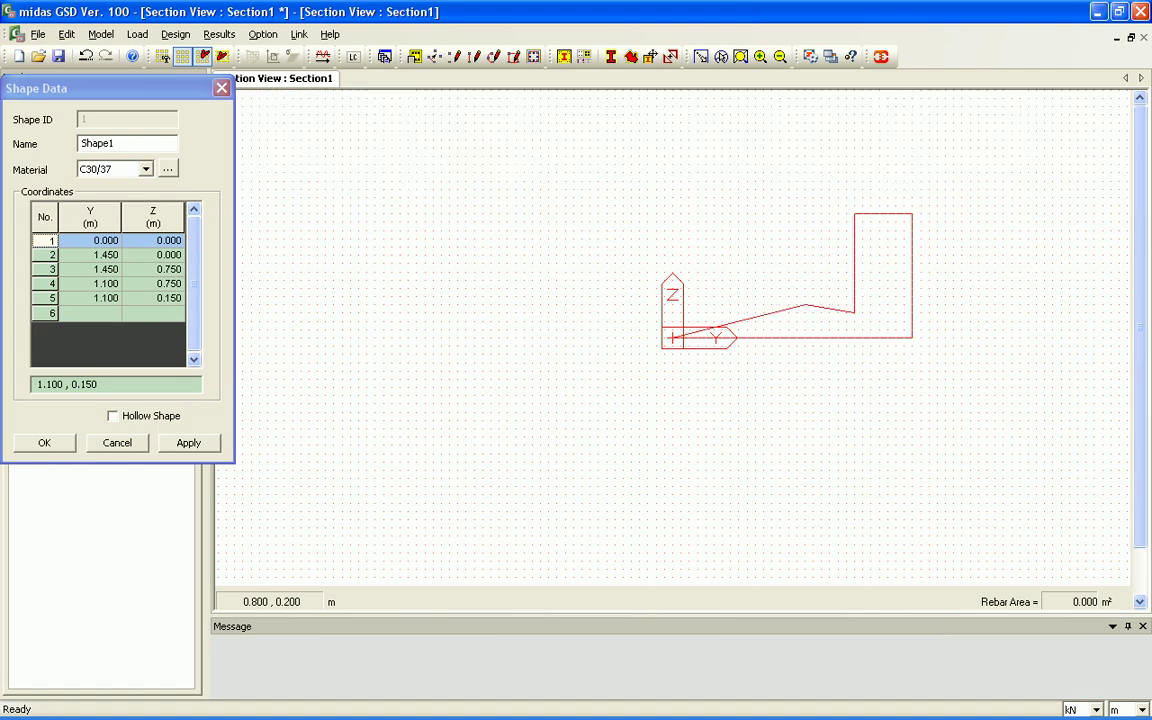
{"action": "left_click", "coordinate": [780, 313]}
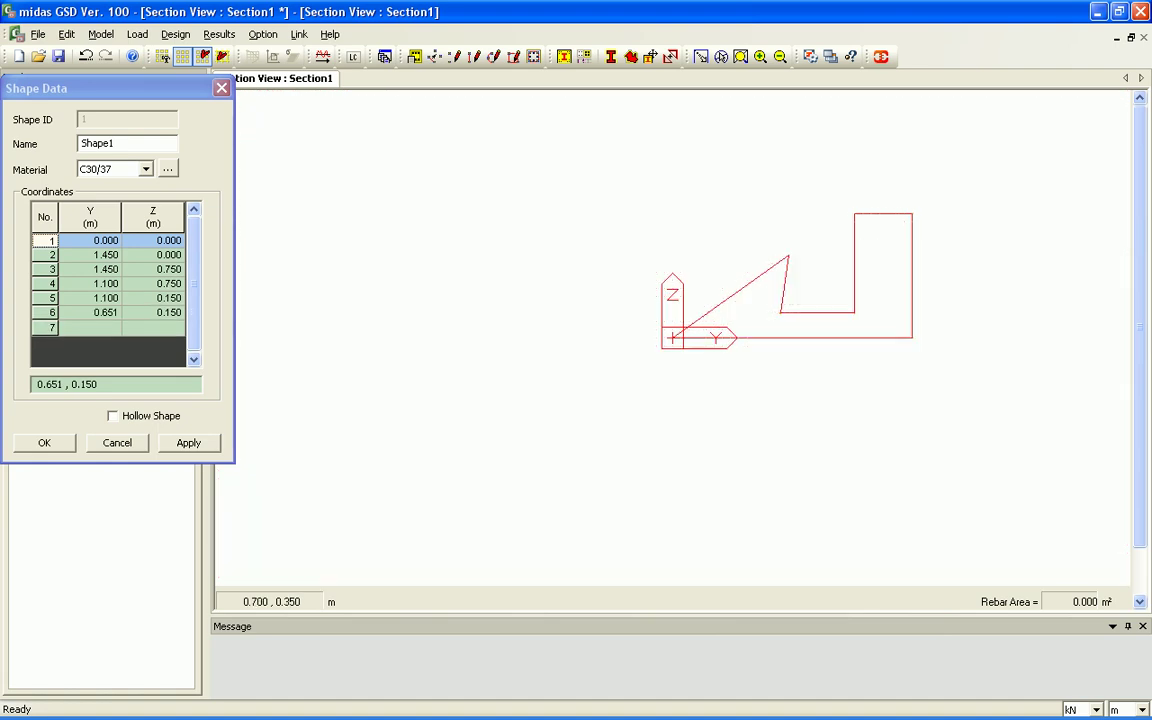
{"action": "left_click", "coordinate": [780, 214]}
{"action": "left_click", "coordinate": [646, 214]}
{"action": "left_click", "coordinate": [559, 289]}
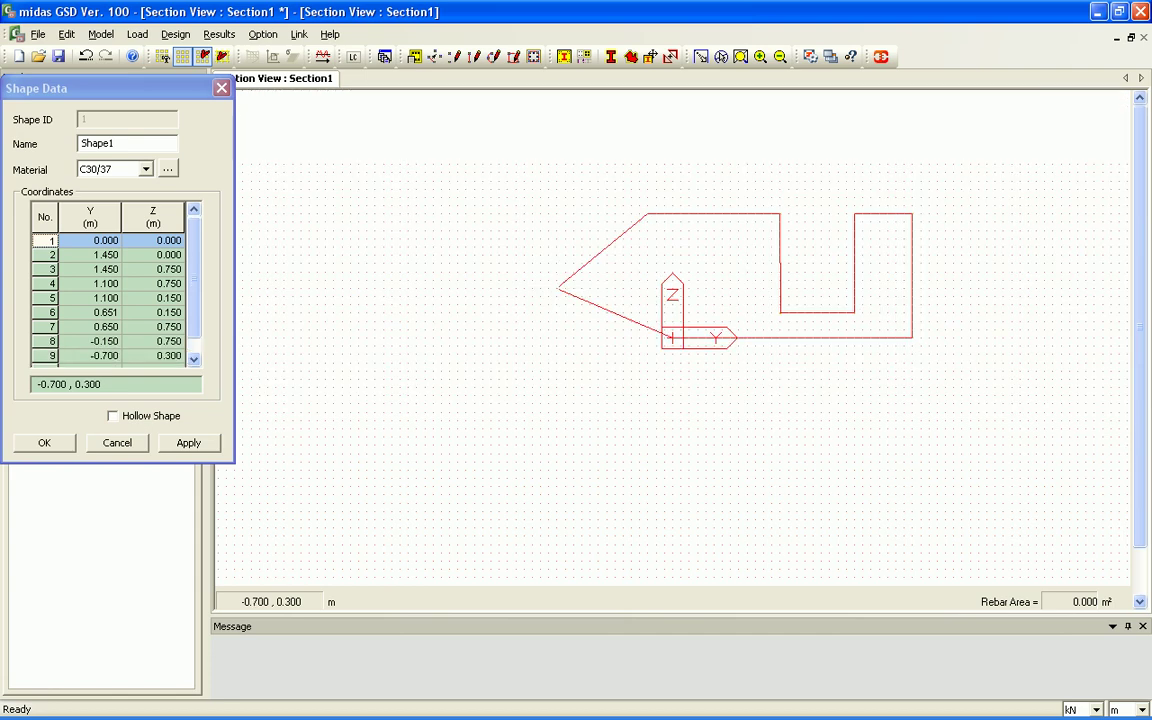
{"action": "left_click", "coordinate": [590, 385]}
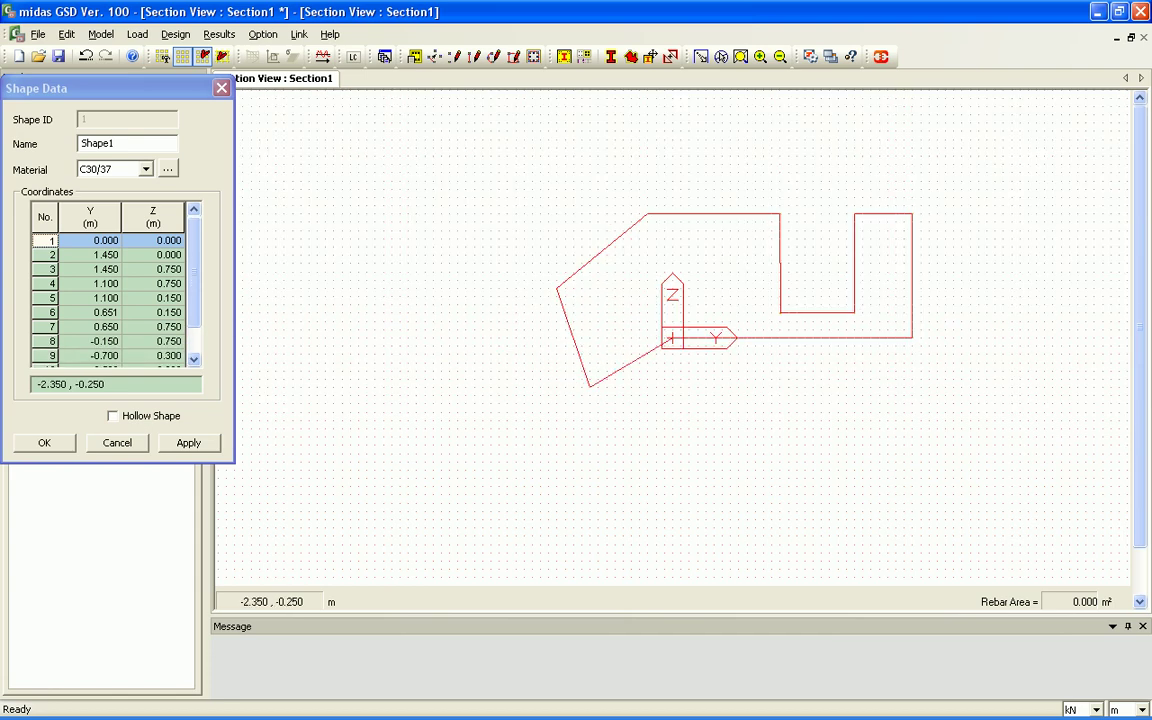
{"action": "left_click", "coordinate": [672, 338]}
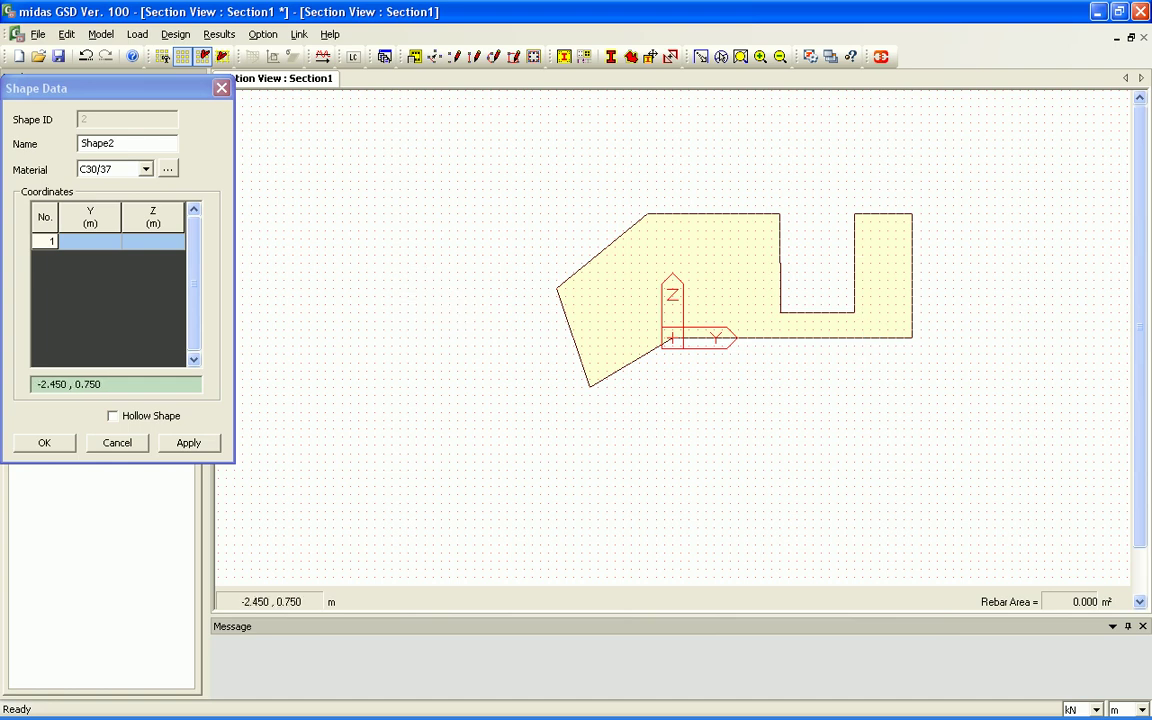
{"action": "left_click", "coordinate": [44, 443]}
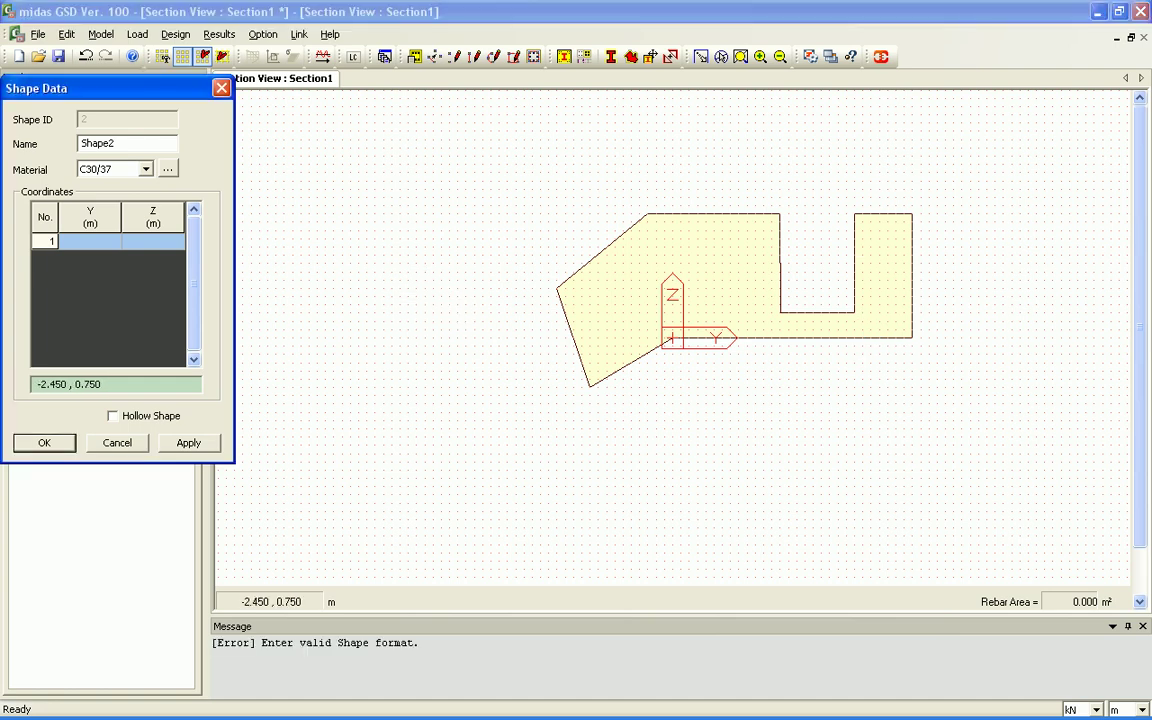
{"action": "left_click", "coordinate": [221, 88]}
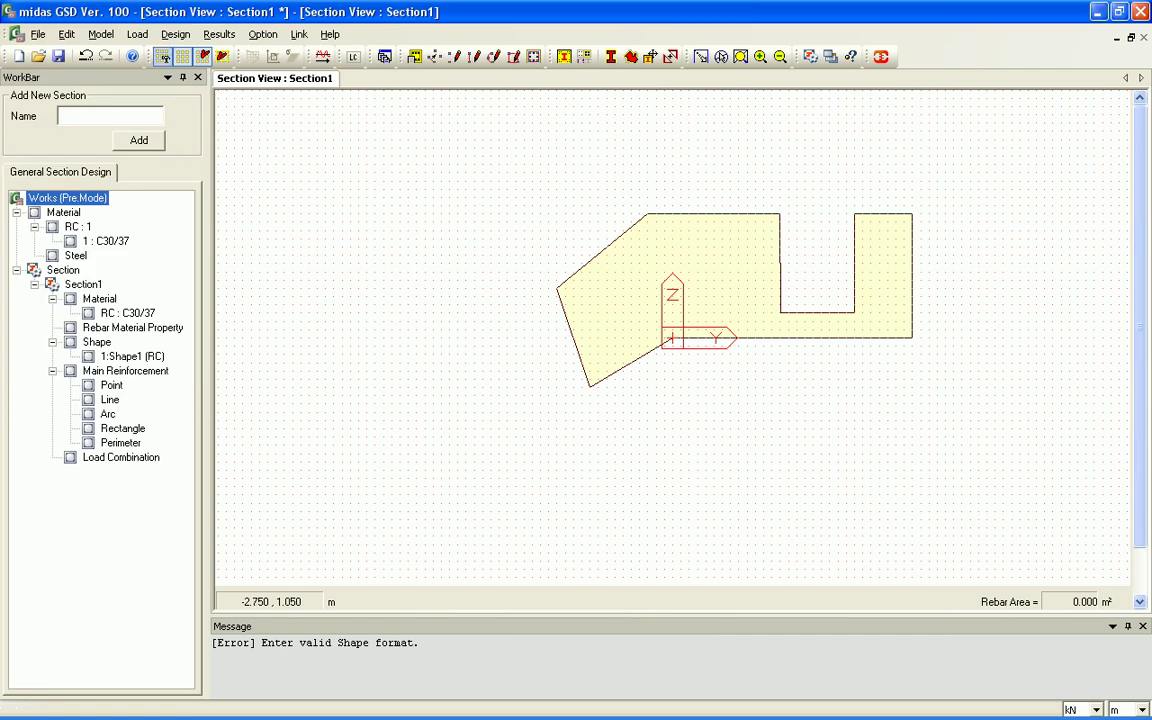
Step: Place five P22 point-pattern rebars in the wide part of the section, between about (-0.400, 0.100) and (0.250, 0.550) m
{"action": "left_click", "coordinate": [100, 34]}
{"action": "mouse_move", "coordinate": [200, 147]}
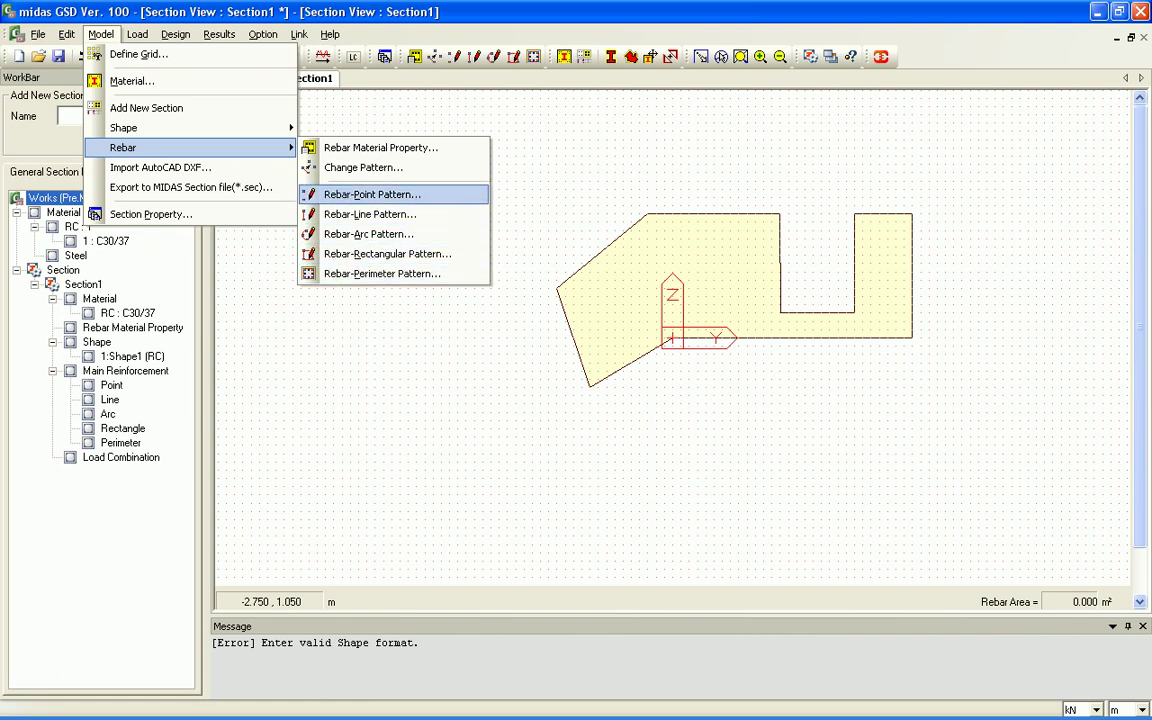
{"action": "left_click", "coordinate": [372, 194]}
{"action": "left_click", "coordinate": [648, 247]}
{"action": "left_click", "coordinate": [689, 238]}
{"action": "left_click", "coordinate": [714, 247]}
{"action": "left_click", "coordinate": [648, 296]}
{"action": "left_click", "coordinate": [607, 321]}
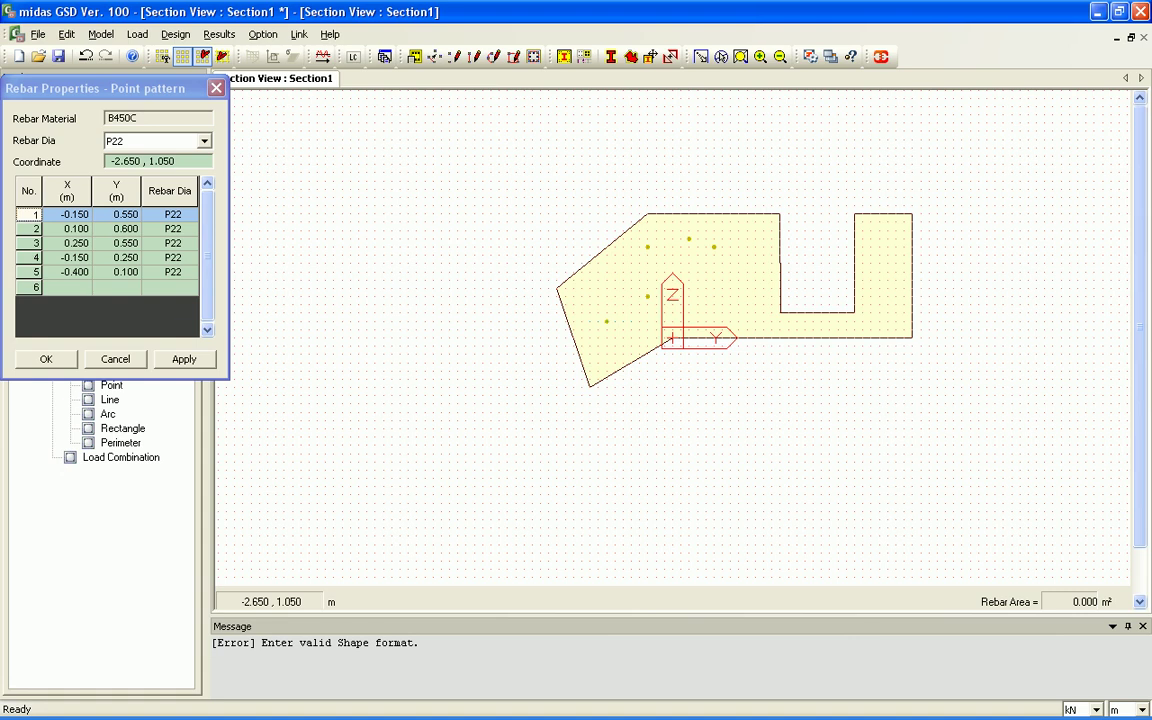
{"action": "left_click", "coordinate": [204, 141]}
{"action": "left_click", "coordinate": [204, 141]}
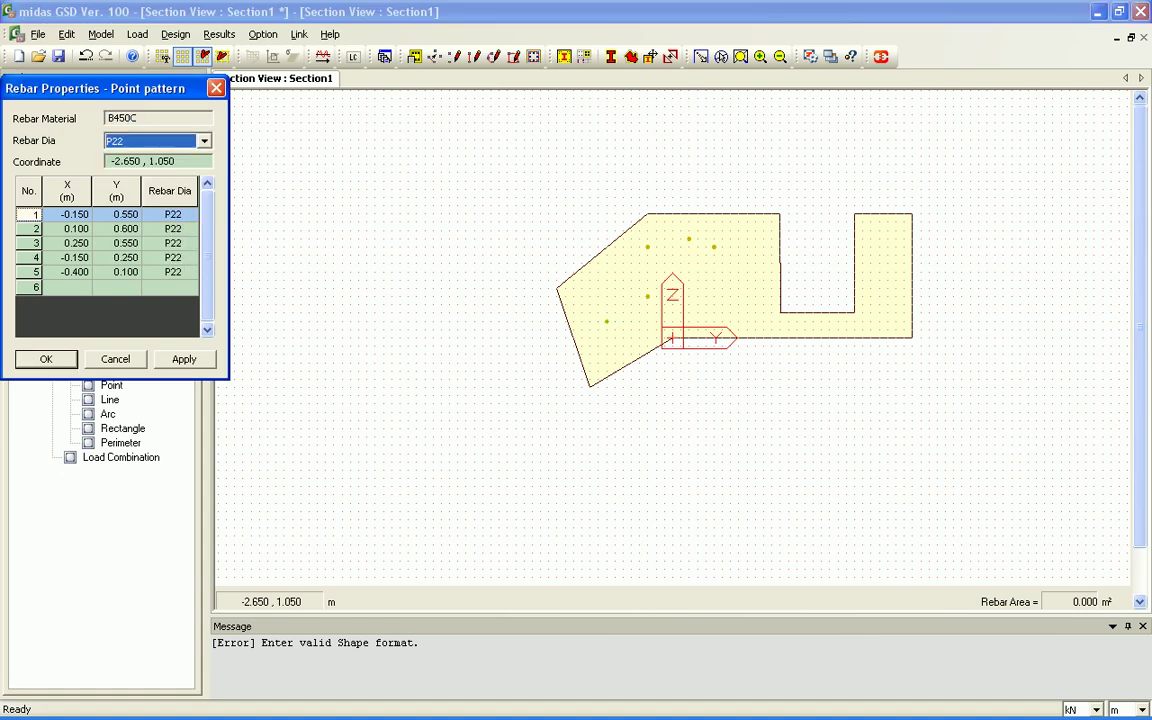
{"action": "left_click", "coordinate": [46, 359]}
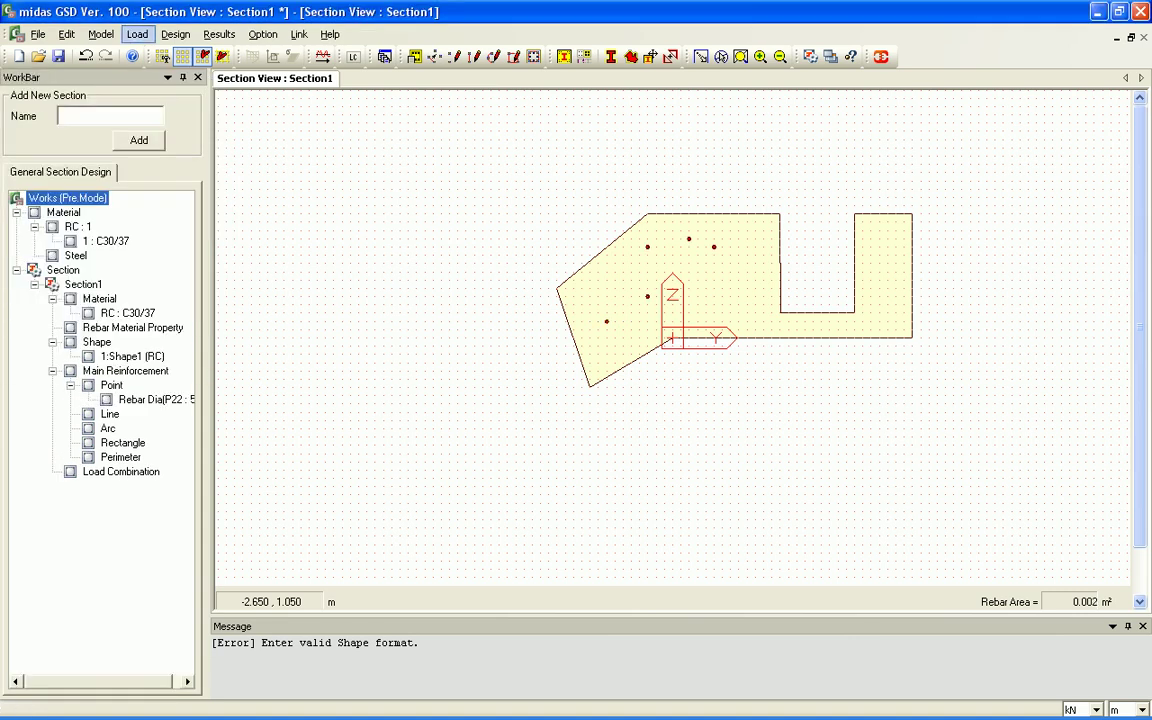
Step: Add a P22 line rebar pattern from (0.300, 0.050) to (1.350, 0.050) m with two interior rebars and a start rebar
{"action": "left_click", "coordinate": [101, 34]}
{"action": "key", "text": "Right"}
{"action": "key", "text": "Down"}
{"action": "key", "text": "Down"}
{"action": "key", "text": "Down"}
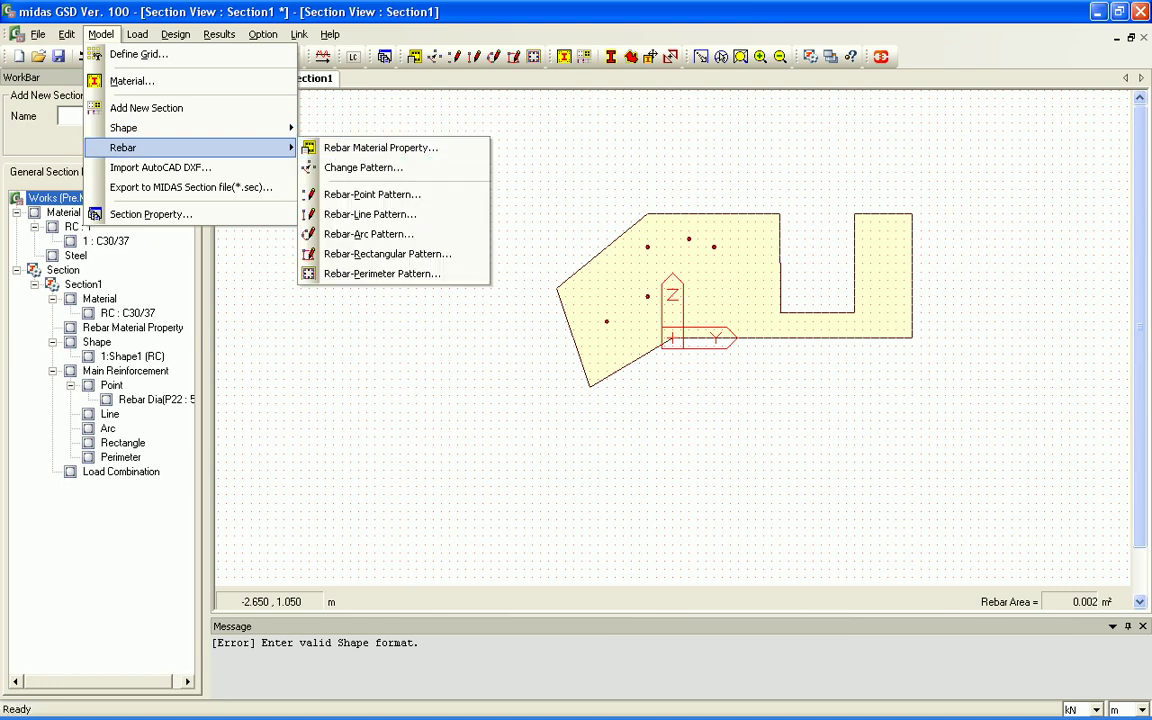
{"action": "key", "text": "Return"}
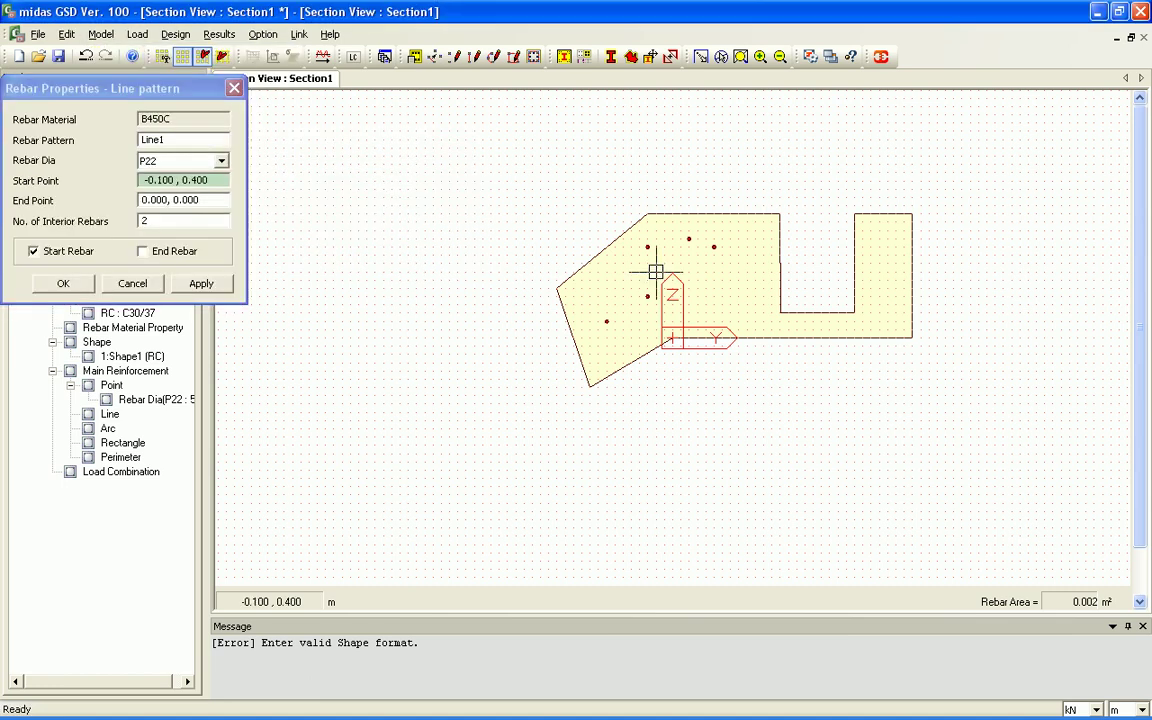
{"action": "left_click", "coordinate": [722, 330]}
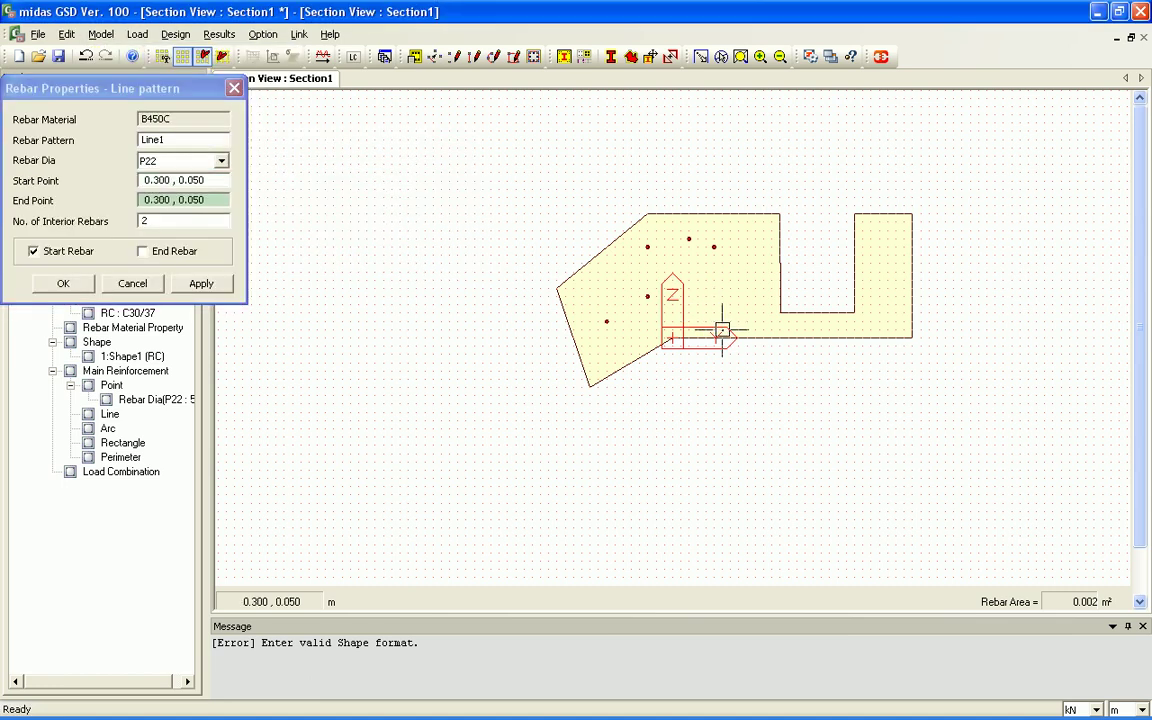
{"action": "left_click", "coordinate": [895, 330]}
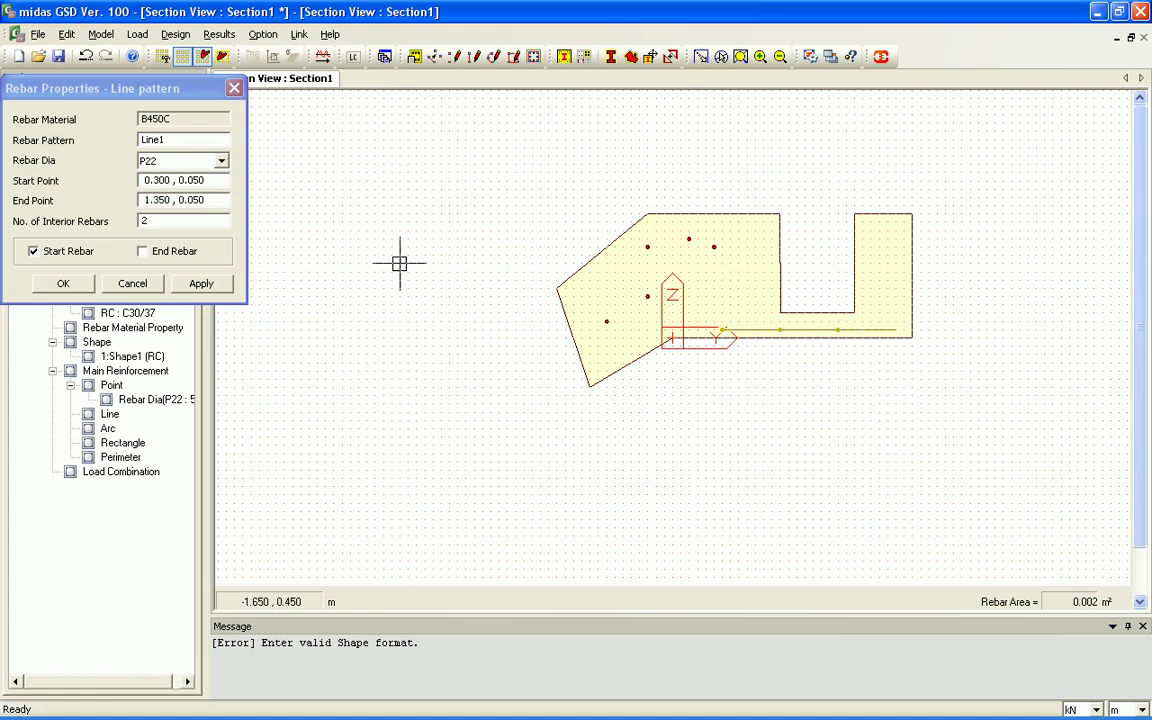
{"action": "left_click", "coordinate": [222, 161]}
{"action": "left_click", "coordinate": [222, 161]}
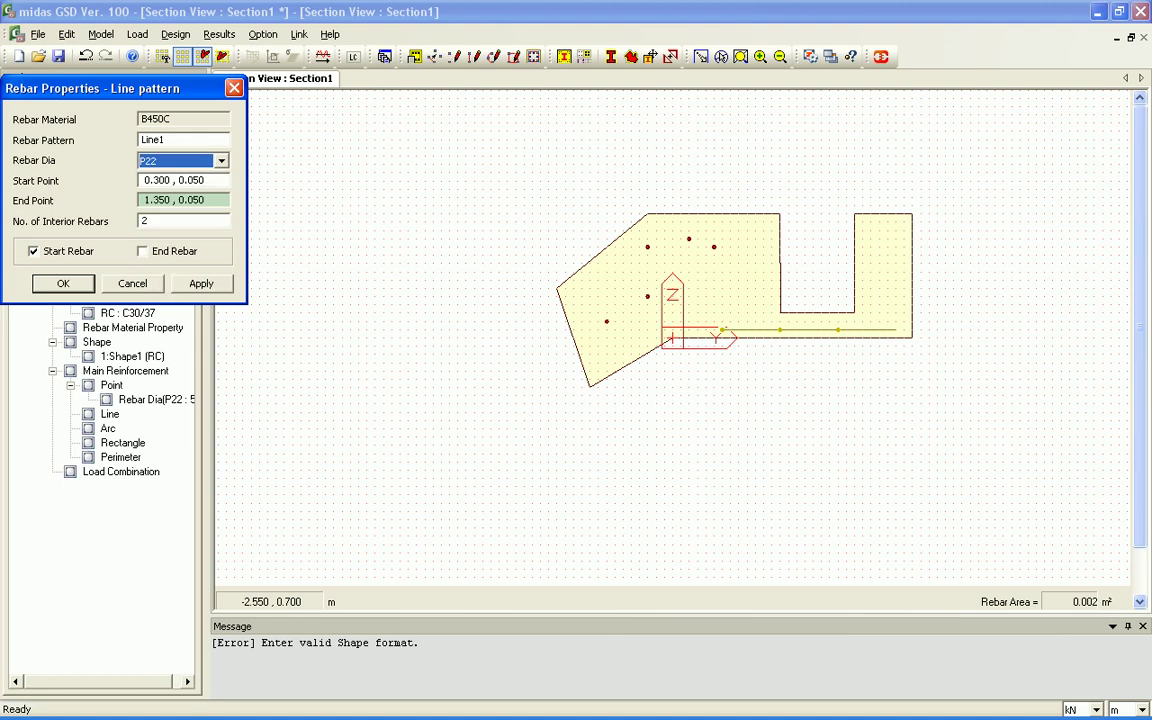
{"action": "left_click", "coordinate": [152, 221]}
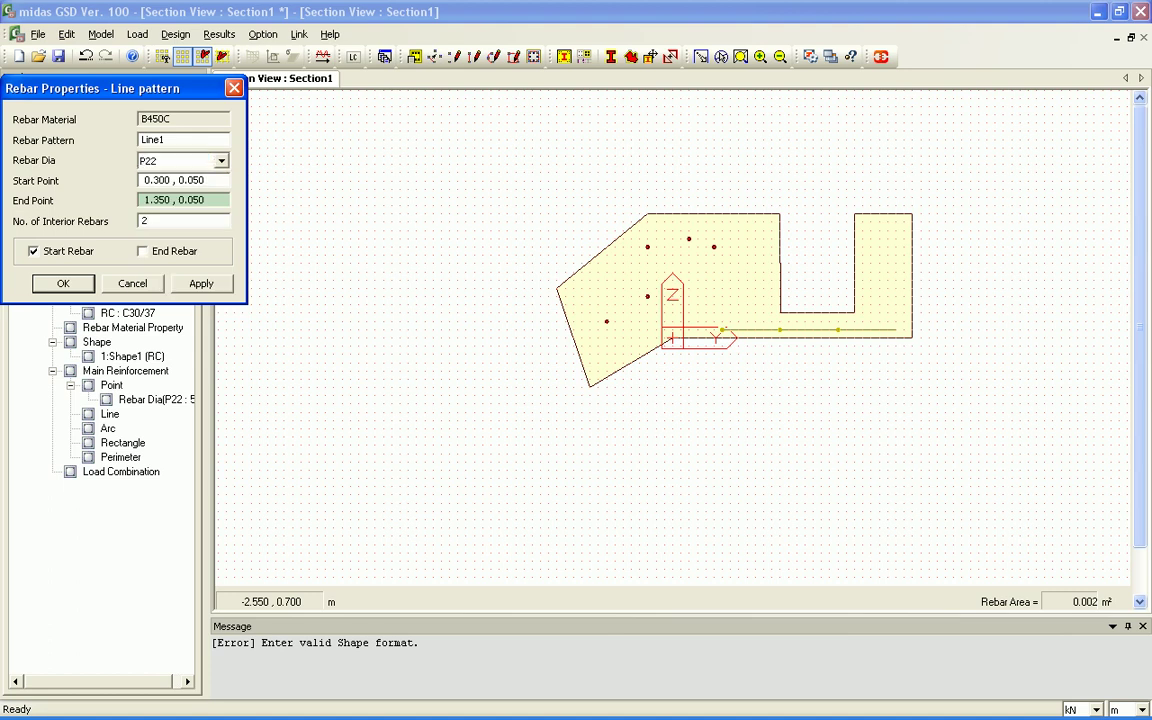
{"action": "key", "text": "Return"}
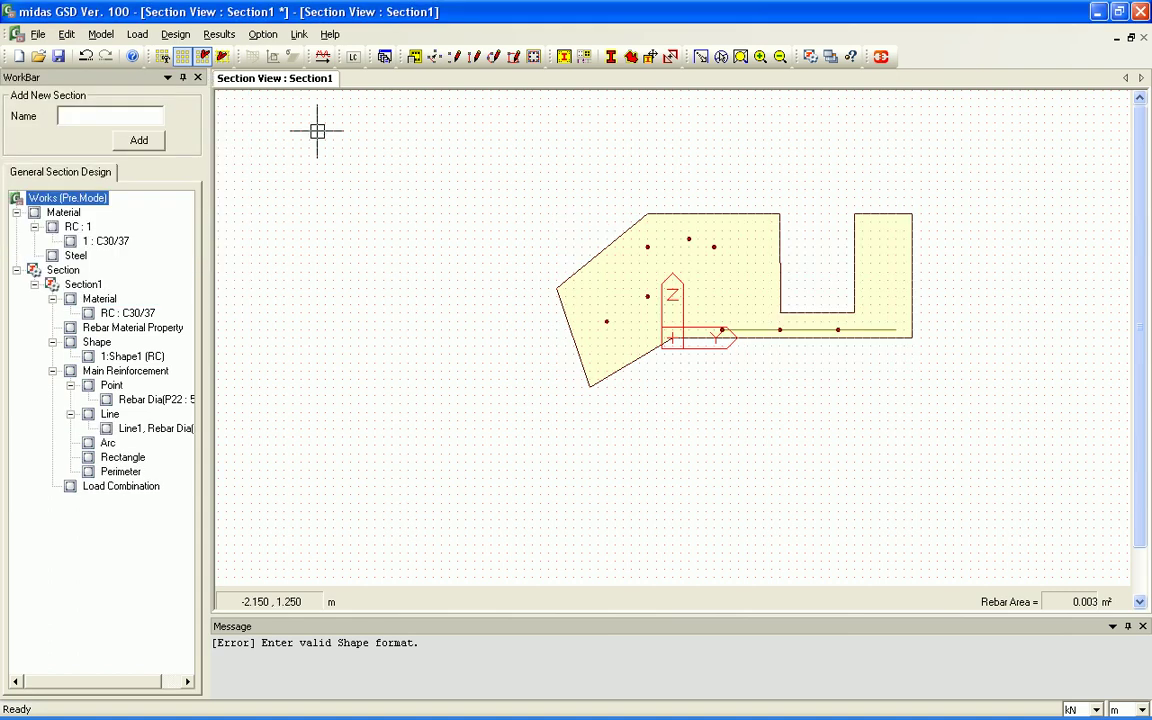
Step: Add a P22 rectangular rebar pattern with corners (1.150, 0.700) and (1.400, 0.100) m and two interior rebars per side
{"action": "left_click", "coordinate": [137, 34]}
{"action": "mouse_move", "coordinate": [101, 34]}
{"action": "mouse_move", "coordinate": [150, 147]}
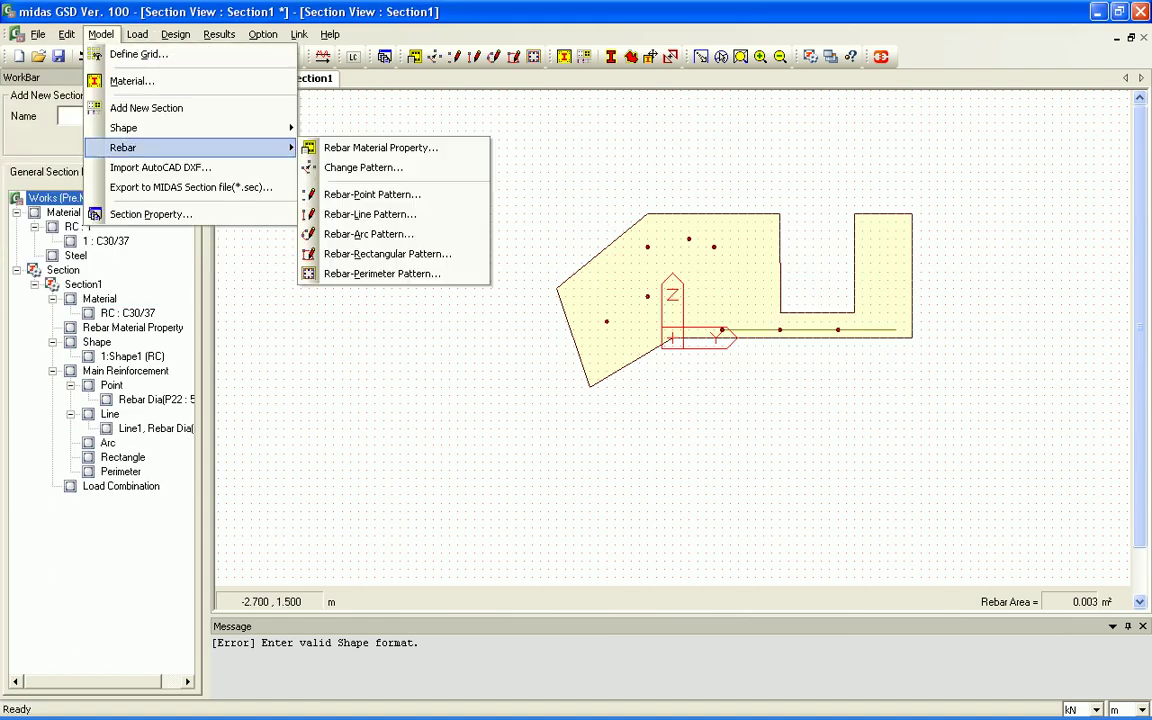
{"action": "left_click", "coordinate": [387, 253]}
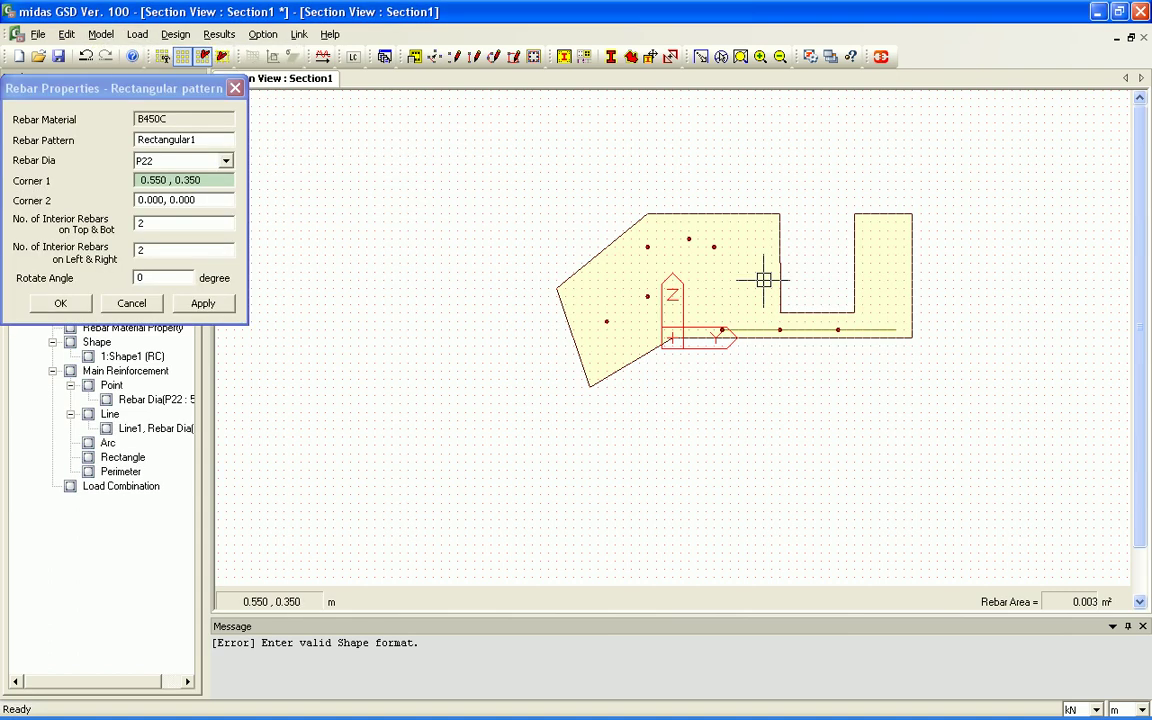
{"action": "left_click", "coordinate": [855, 216]}
{"action": "left_click", "coordinate": [905, 333]}
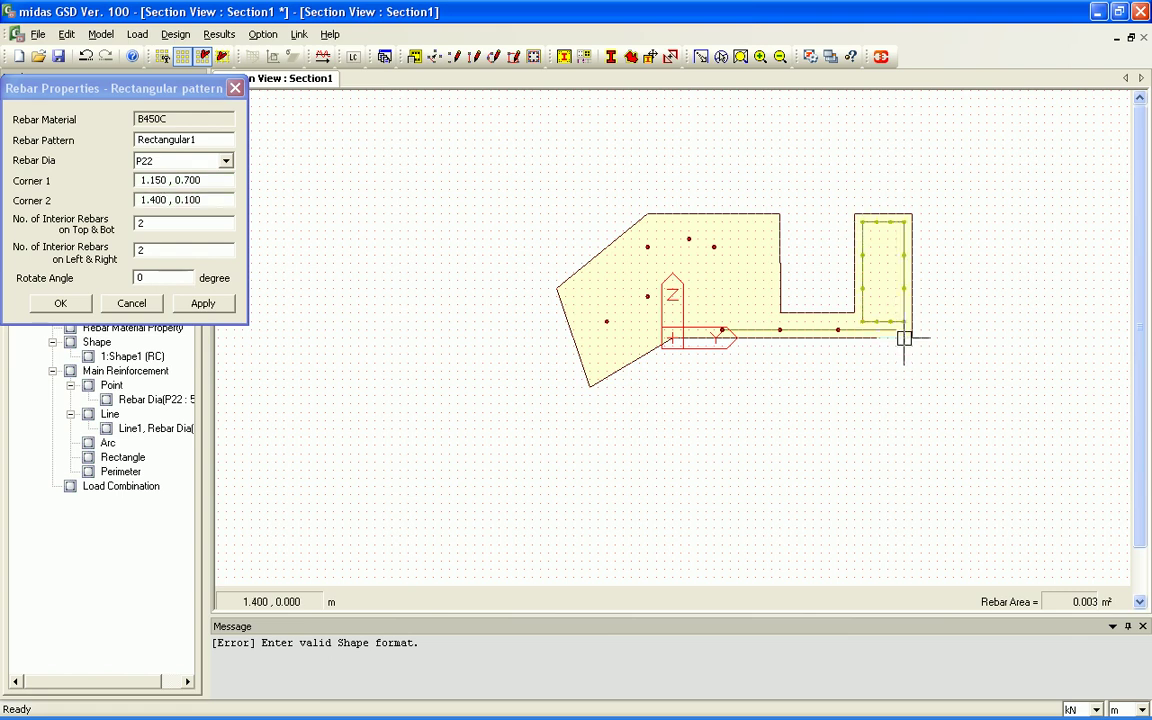
{"action": "left_click", "coordinate": [60, 303]}
Step: Add a P22 arc rebar pattern centred at (0.150, 0.300) m, from (0.400, 0.350) to (0.362, 0.159) m, with two interior rebars
{"action": "left_click", "coordinate": [101, 34]}
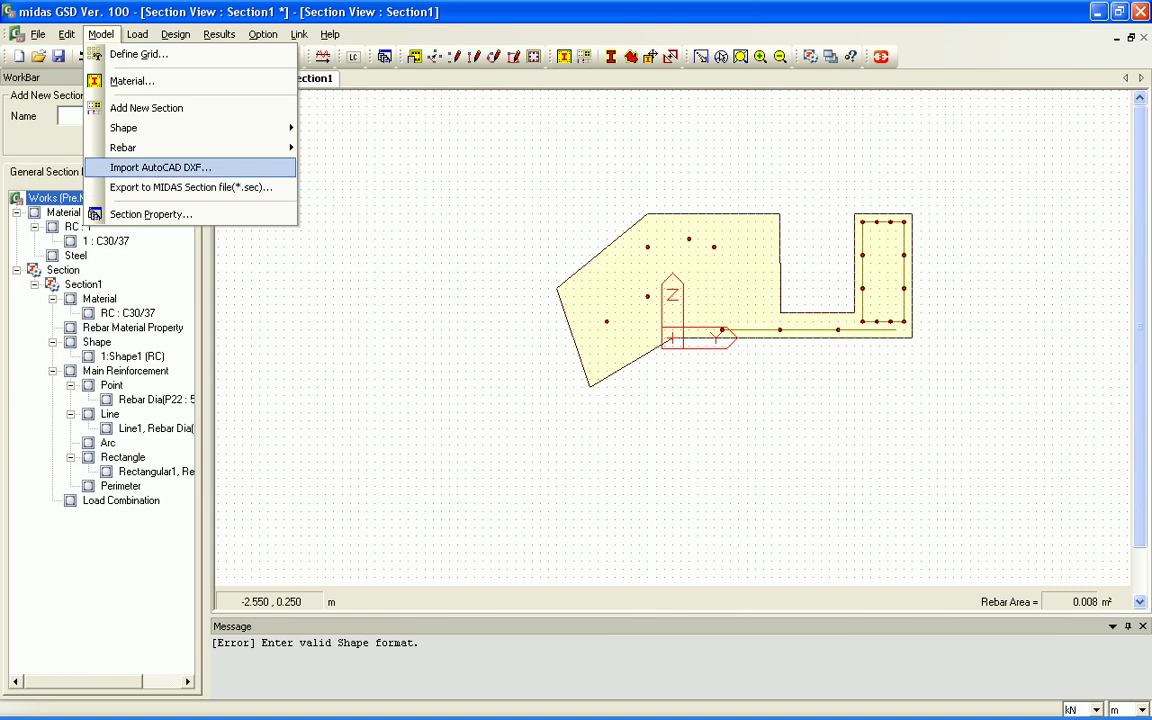
{"action": "mouse_move", "coordinate": [190, 148]}
{"action": "left_click", "coordinate": [368, 233]}
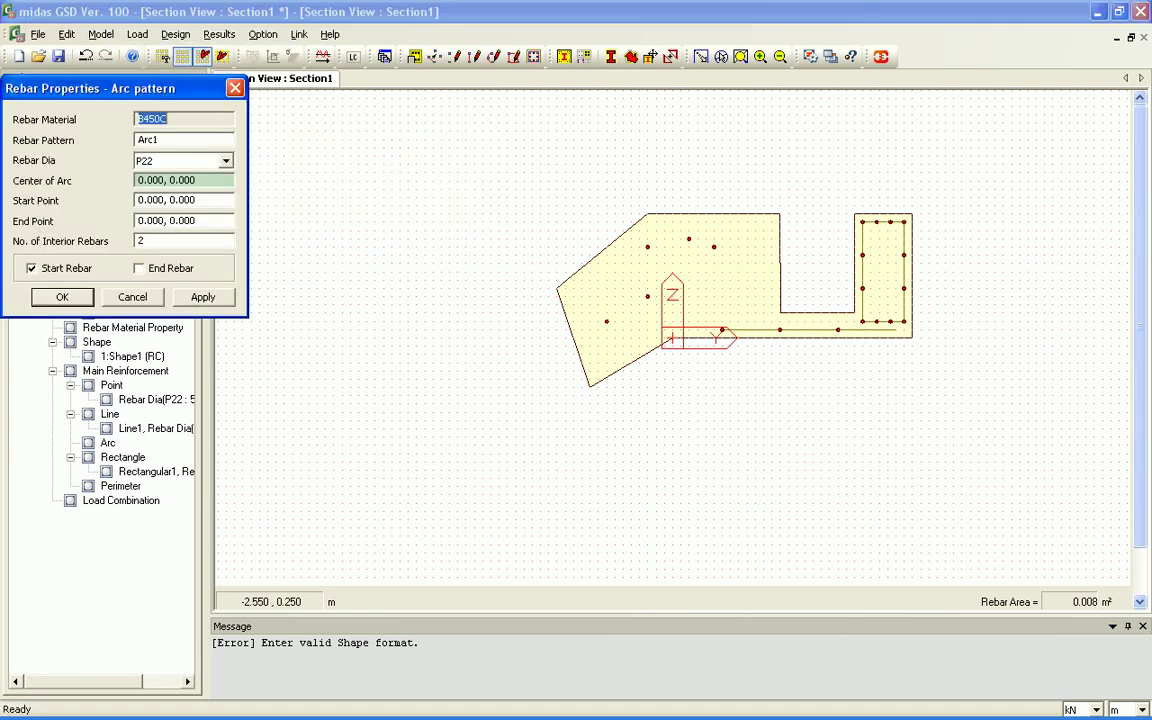
{"action": "left_click", "coordinate": [697, 289]}
{"action": "left_click", "coordinate": [739, 280]}
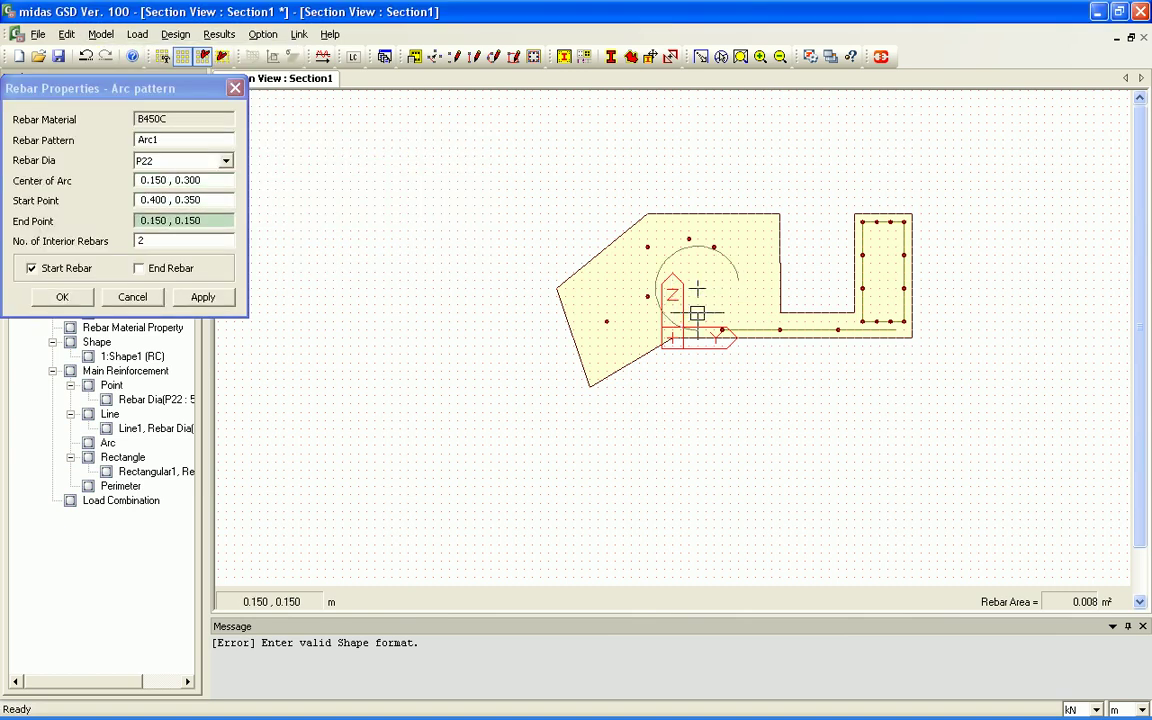
{"action": "left_click", "coordinate": [722, 304]}
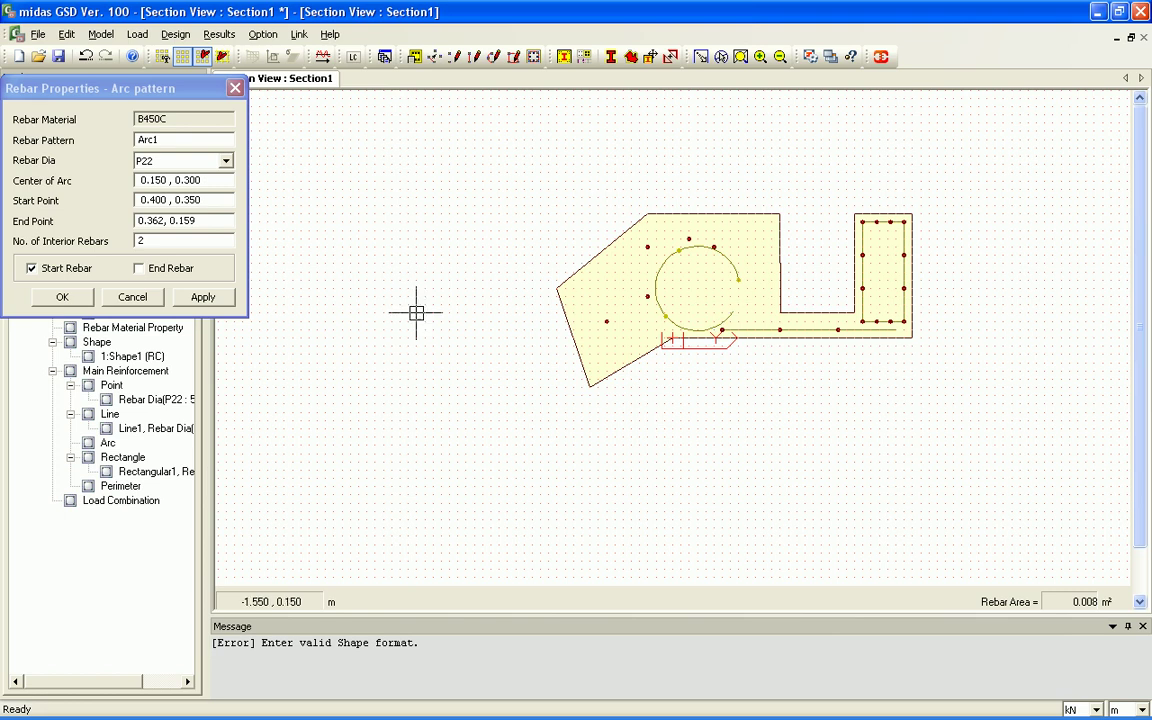
{"action": "left_click", "coordinate": [203, 297]}
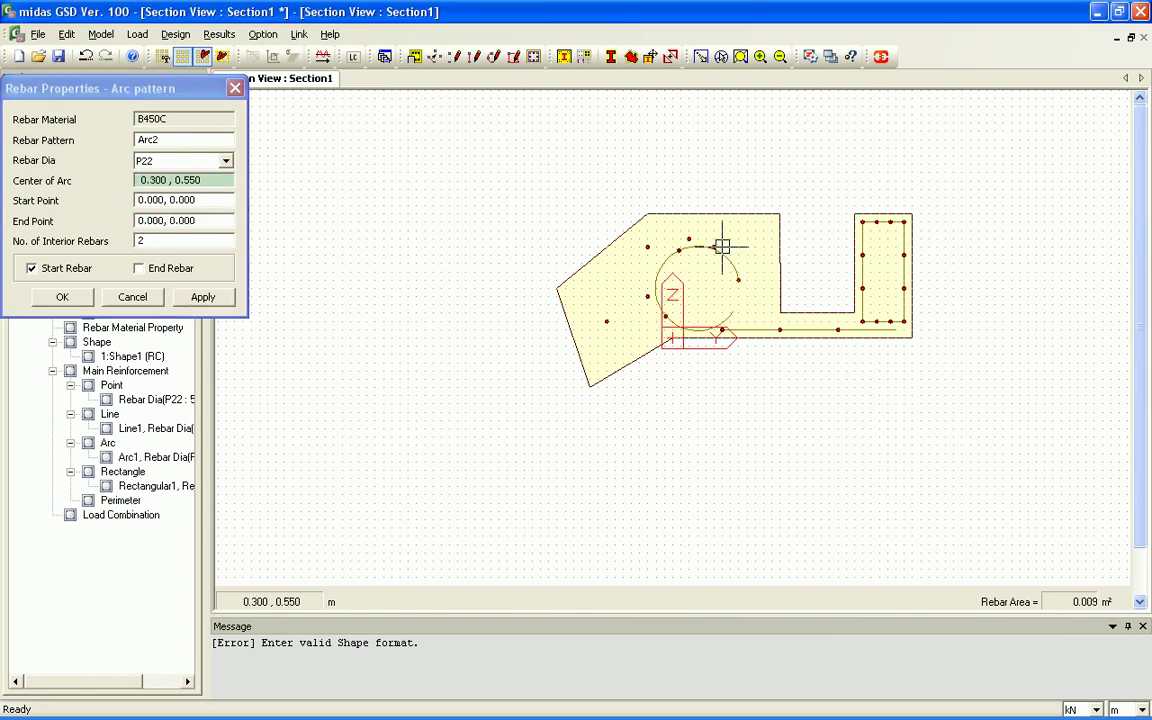
{"action": "left_click", "coordinate": [235, 88]}
Step: Define a load combination with P 1 kN, My 10 kN·m and Mz 10 kN·m
{"action": "left_click", "coordinate": [137, 34]}
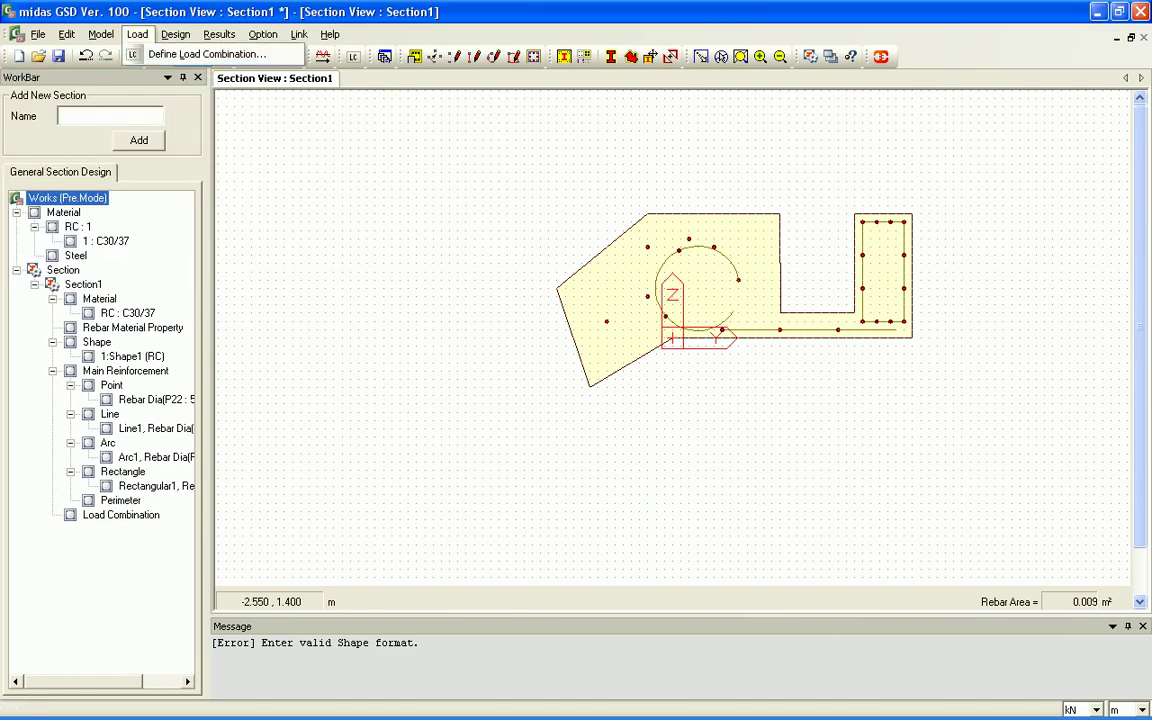
{"action": "left_click", "coordinate": [207, 54]}
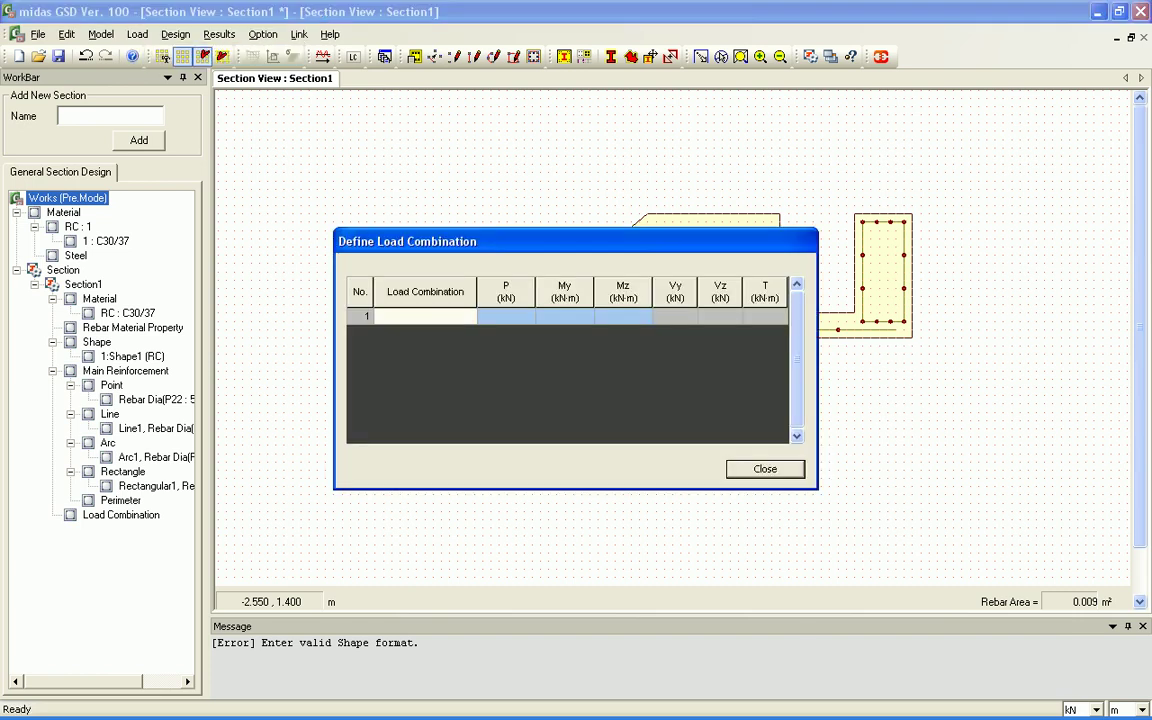
{"action": "left_click", "coordinate": [506, 316]}
{"action": "type", "text": "1"}
{"action": "key", "text": "Tab"}
{"action": "type", "text": "10"}
{"action": "key", "text": "Tab"}
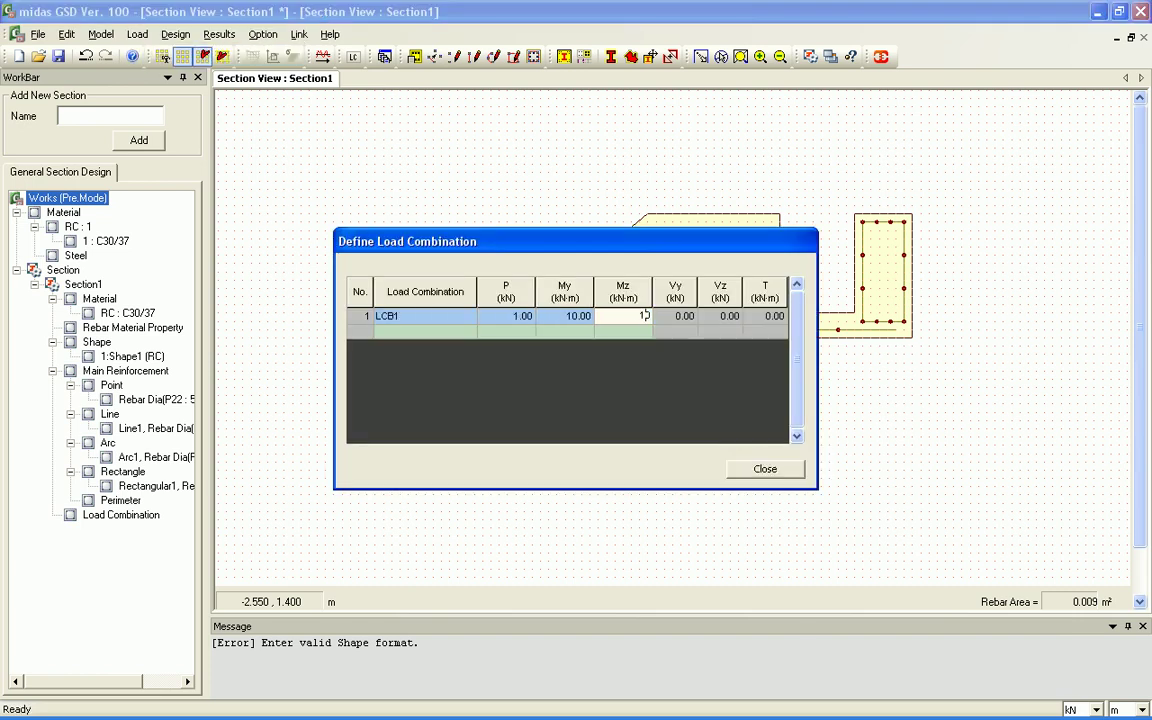
{"action": "key", "text": "Return"}
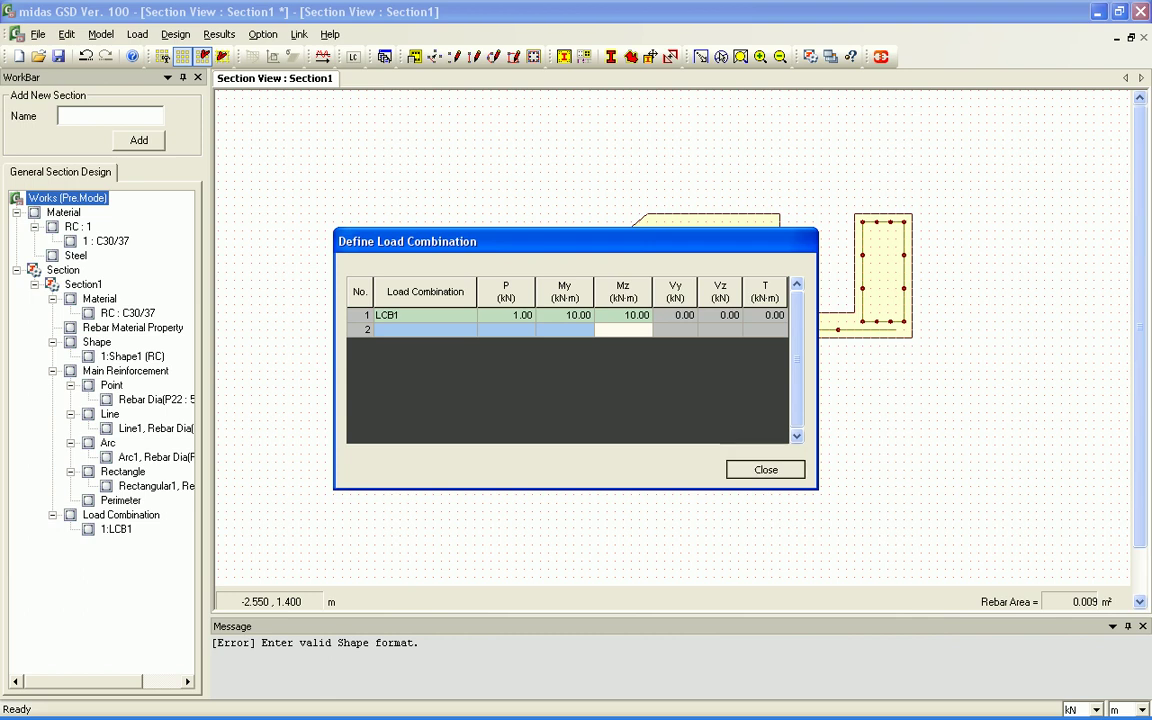
Step: Finish the load combination definition and run the section analysis, saving the file as Section in My Documents
{"action": "left_click", "coordinate": [779, 471]}
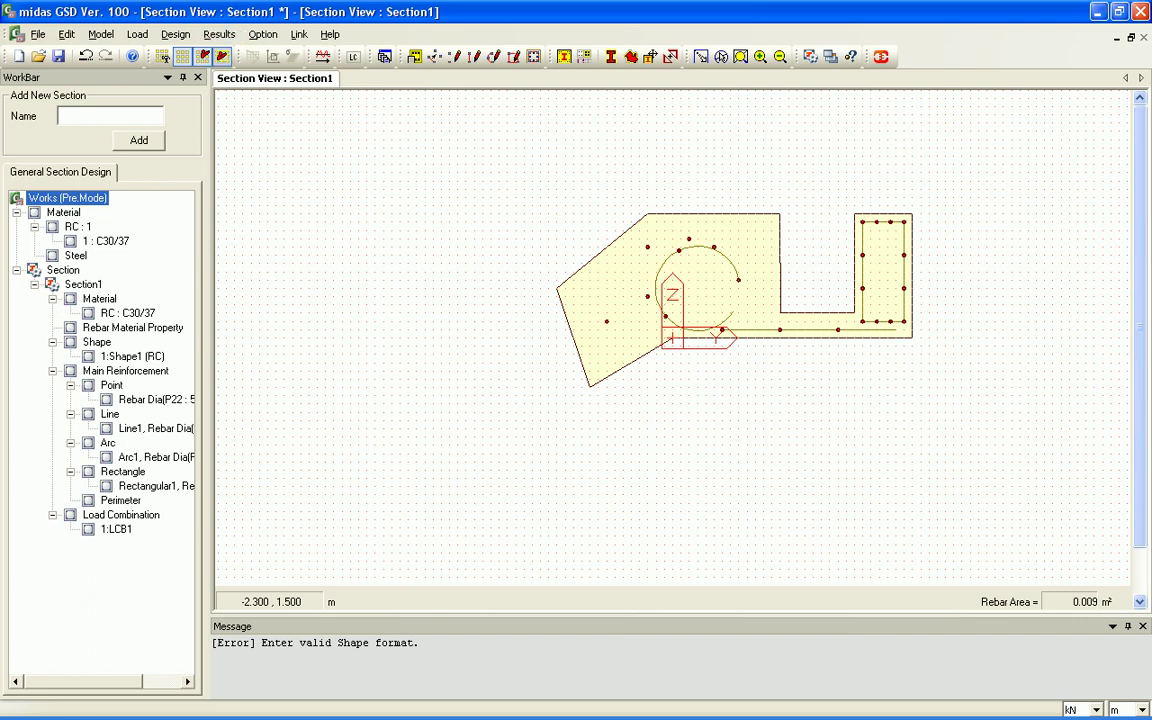
{"action": "left_click", "coordinate": [322, 57]}
{"action": "left_click", "coordinate": [720, 434]}
{"action": "left_click", "coordinate": [540, 392]}
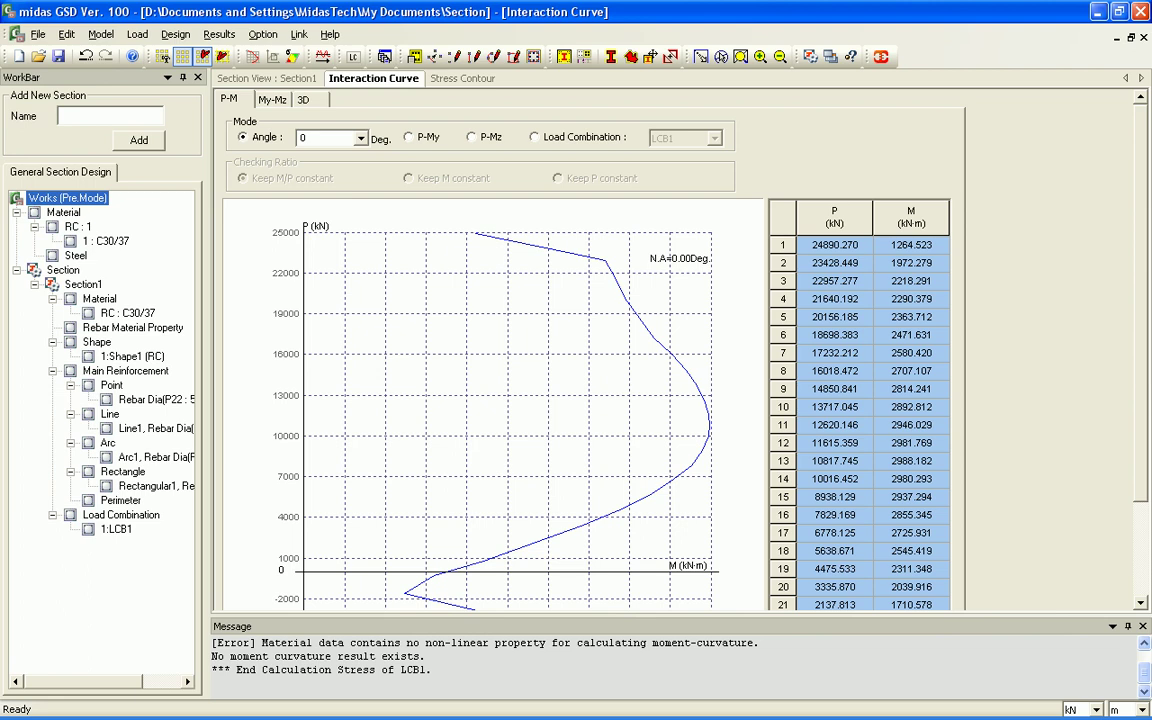
Step: Examine the My-Mz and 3D interaction curves of the analysed section
{"action": "left_click", "coordinate": [272, 100]}
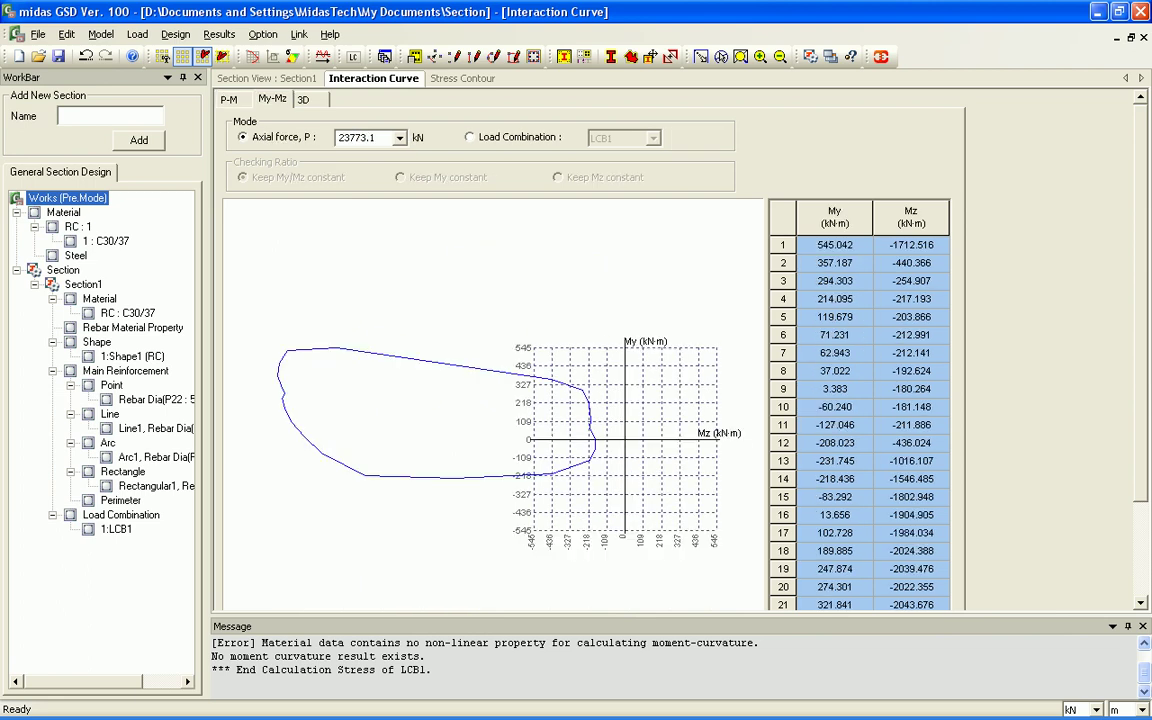
{"action": "left_click", "coordinate": [303, 99]}
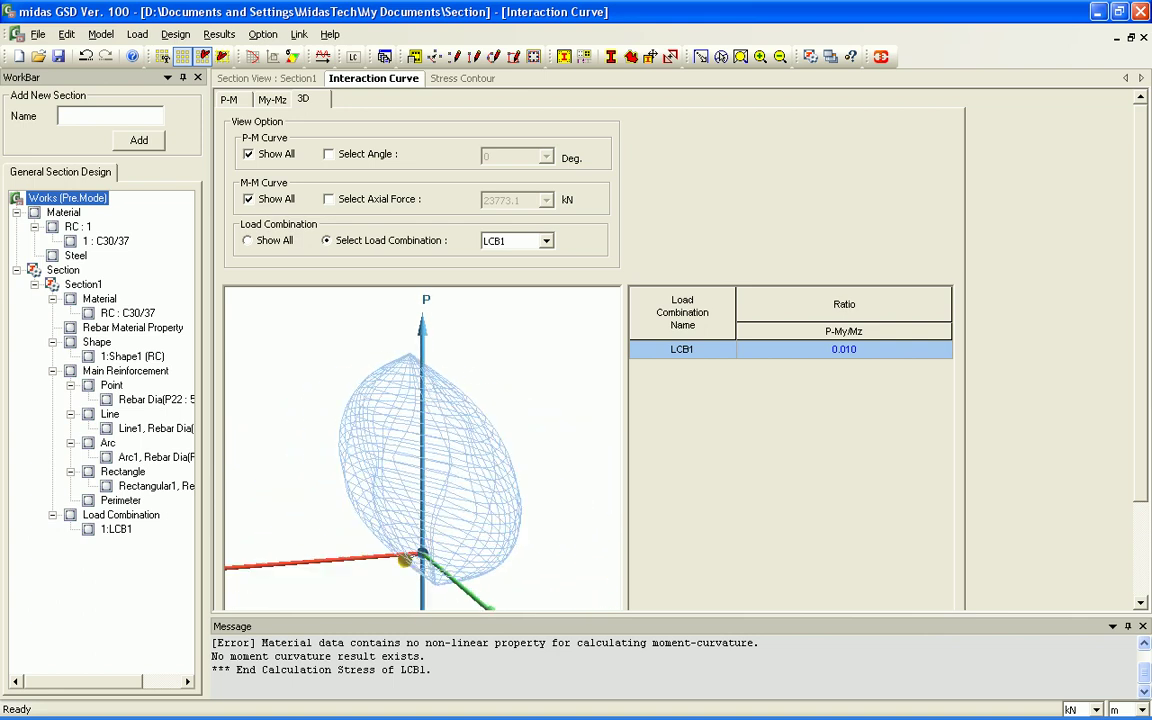
Step: Examine the LCB1 stress contour with and without the concrete mesh, comparing the P, My, Mz and Combined components
{"action": "left_click", "coordinate": [455, 78]}
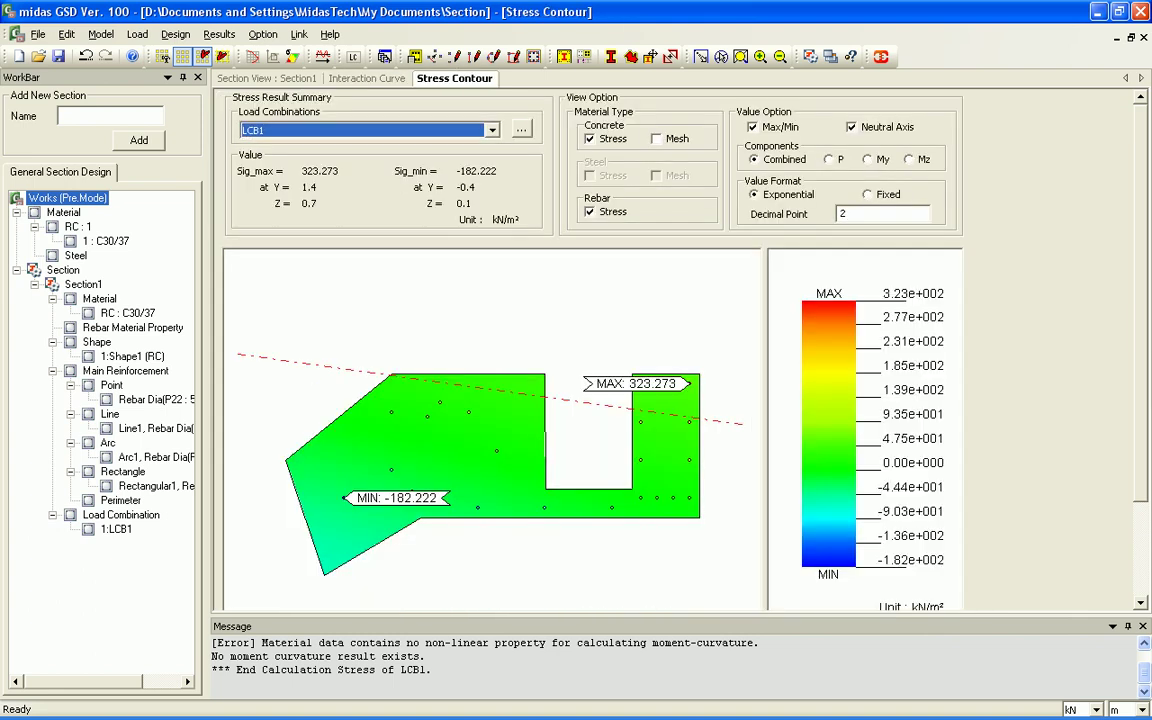
{"action": "left_click", "coordinate": [657, 139]}
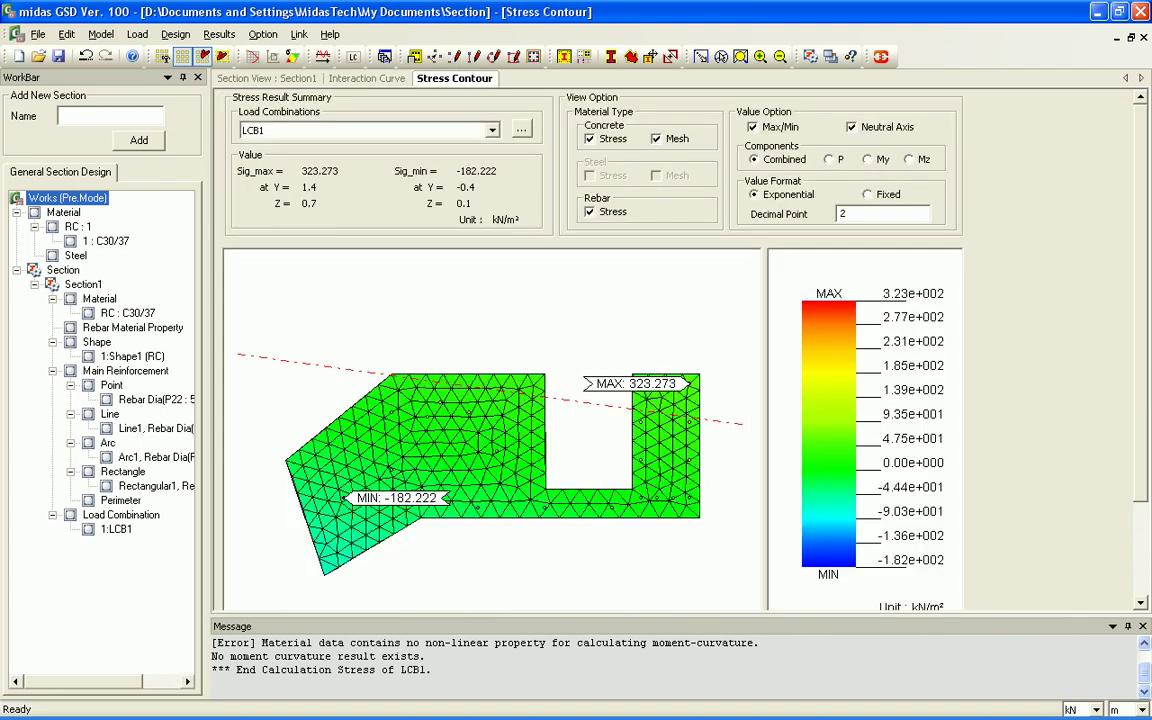
{"action": "left_click", "coordinate": [657, 139]}
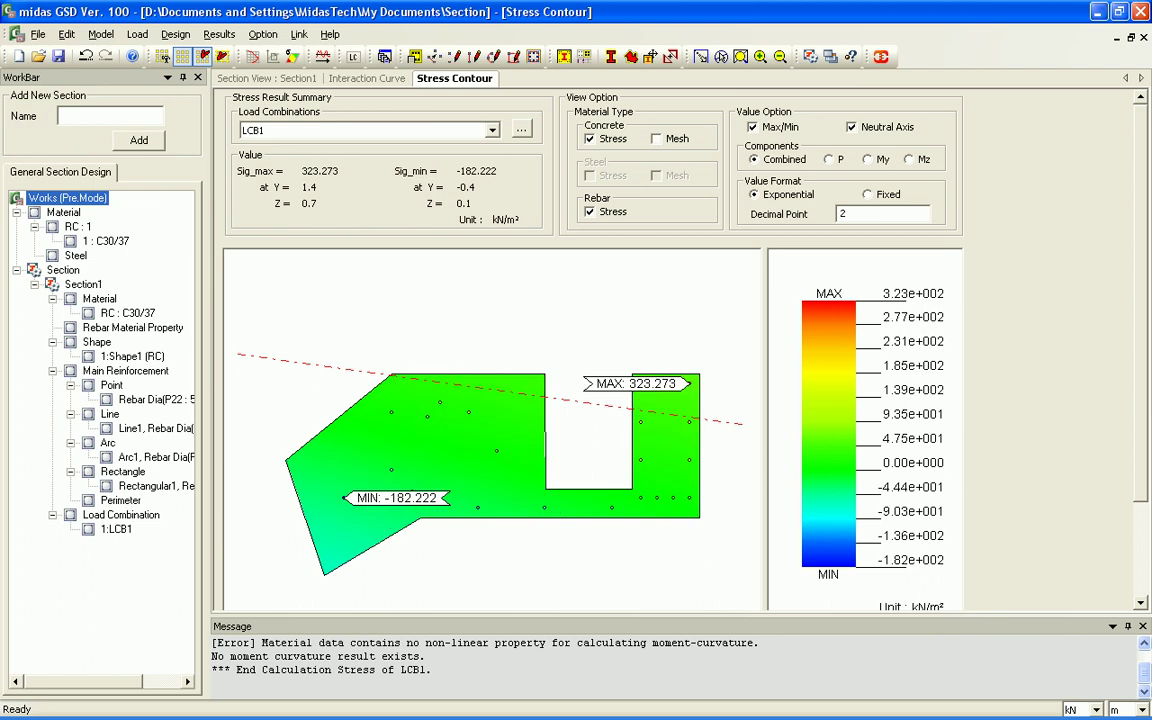
{"action": "left_click", "coordinate": [829, 160]}
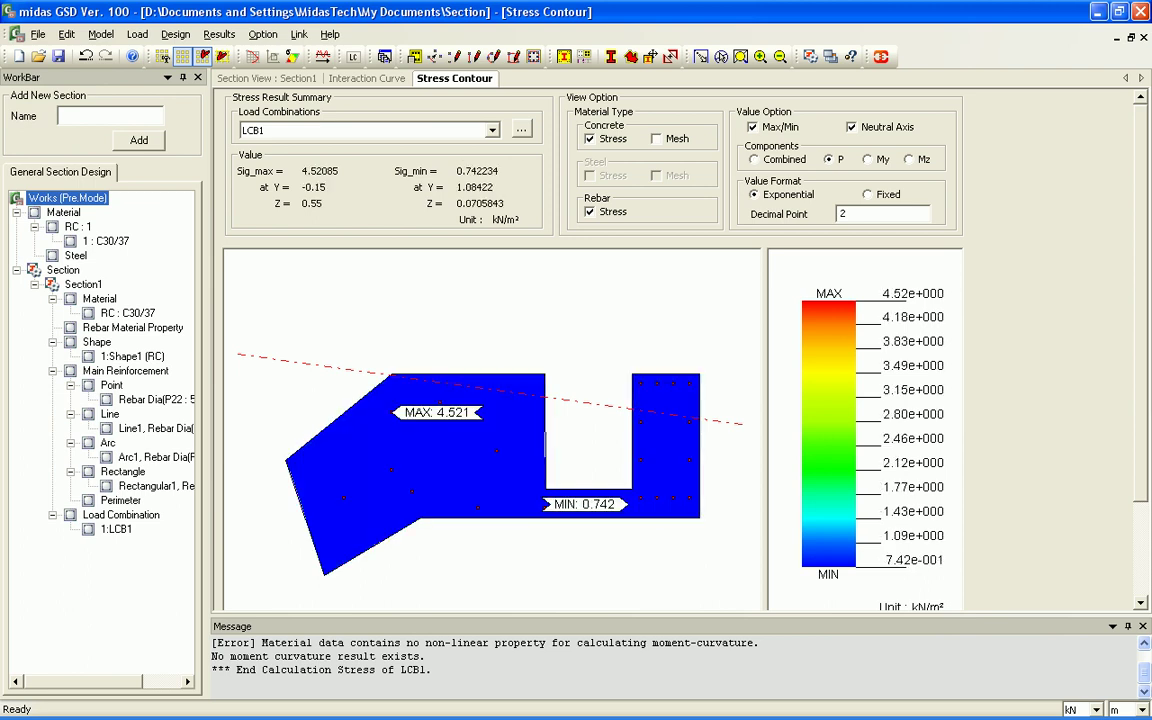
{"action": "left_click", "coordinate": [867, 159]}
{"action": "left_click", "coordinate": [909, 159]}
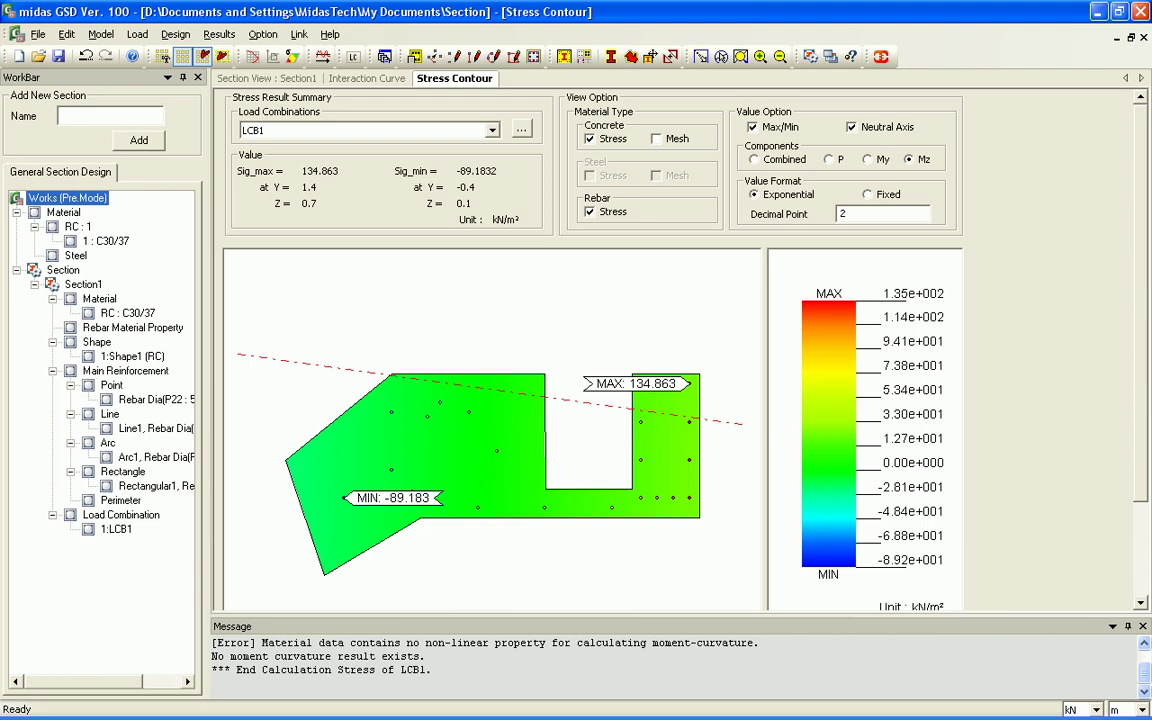
{"action": "left_click", "coordinate": [754, 159]}
{"action": "left_click", "coordinate": [829, 159]}
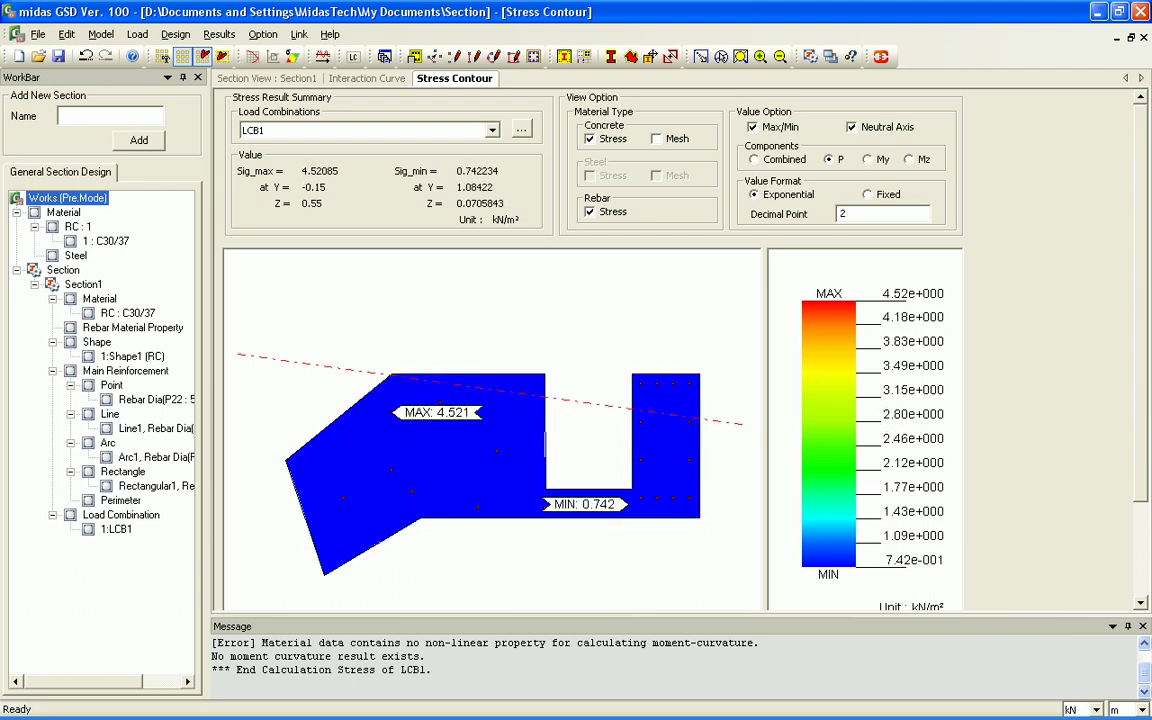
{"action": "left_click", "coordinate": [754, 159]}
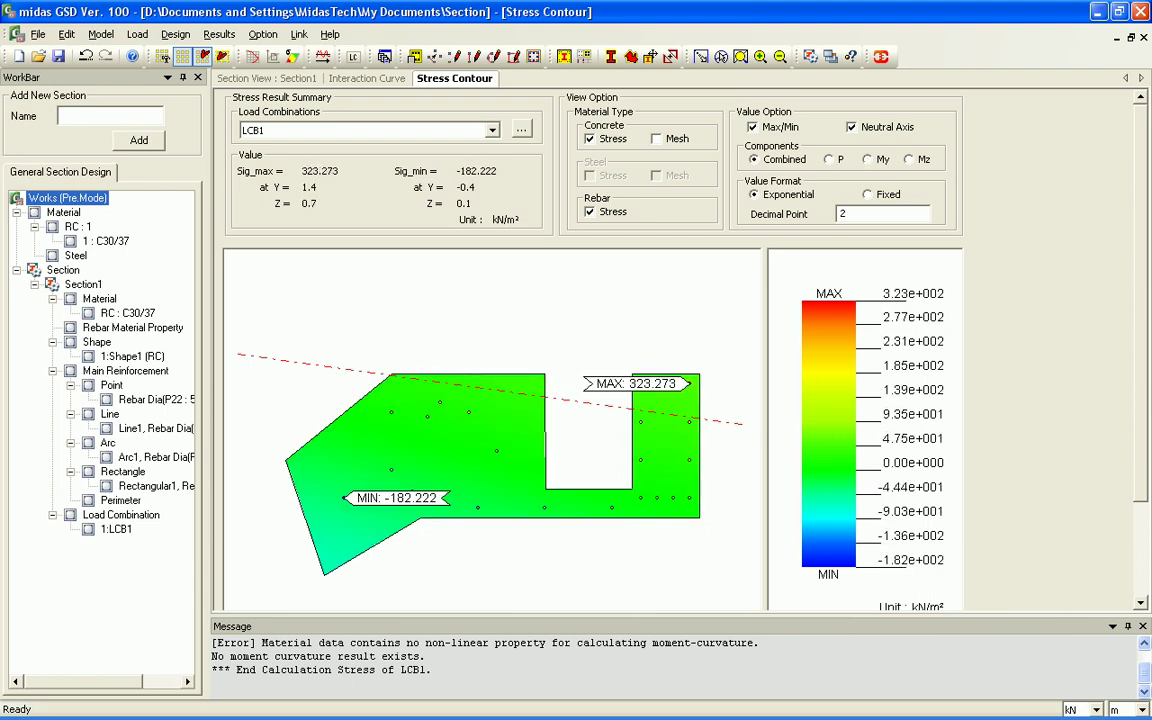
Step: Return to the view of Section1 and review its calculated section properties
{"action": "left_click", "coordinate": [281, 78]}
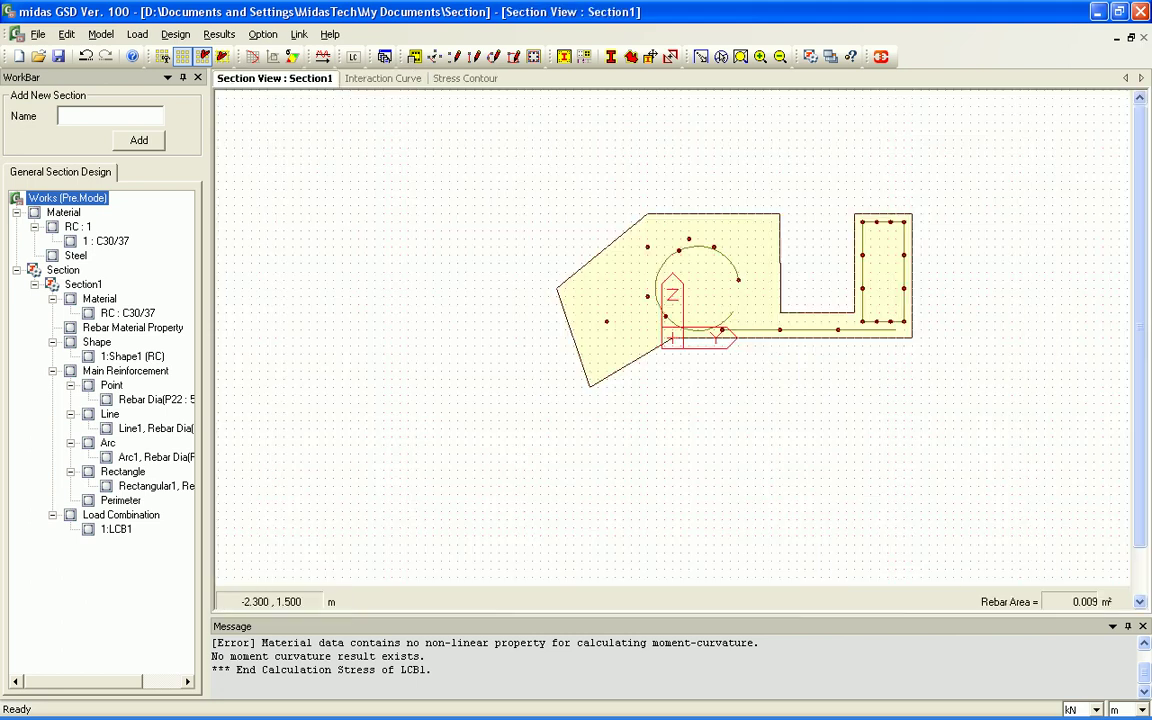
{"action": "left_click", "coordinate": [384, 56]}
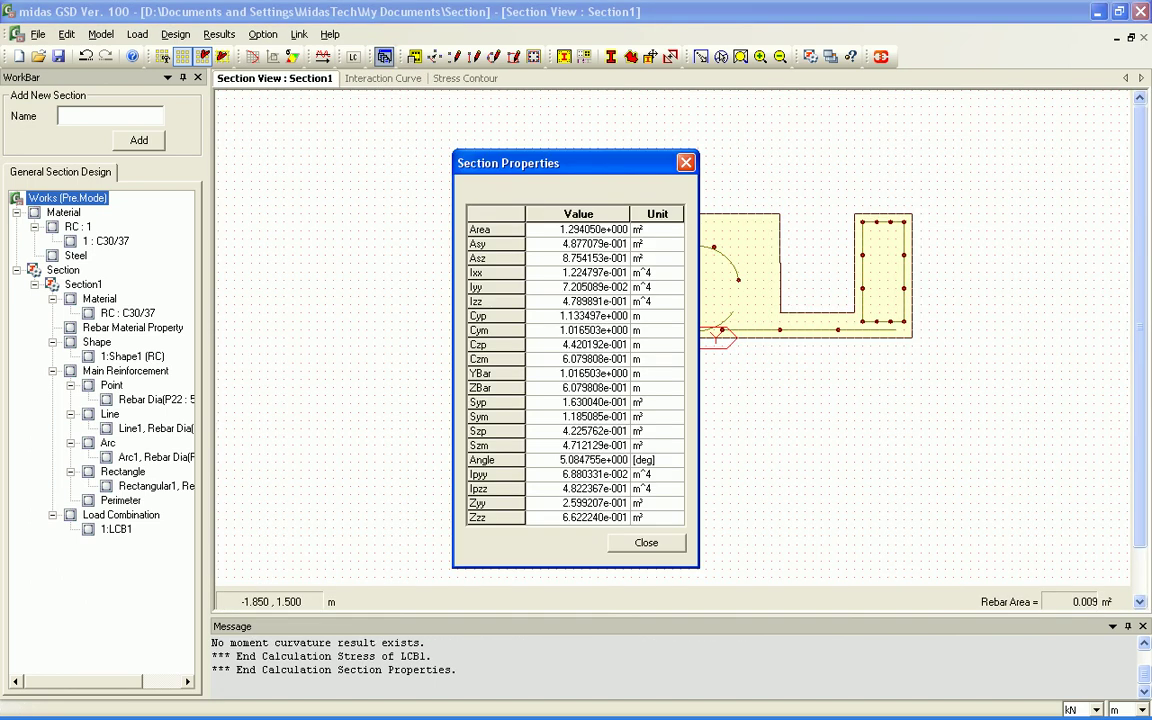
{"action": "left_click", "coordinate": [686, 162]}
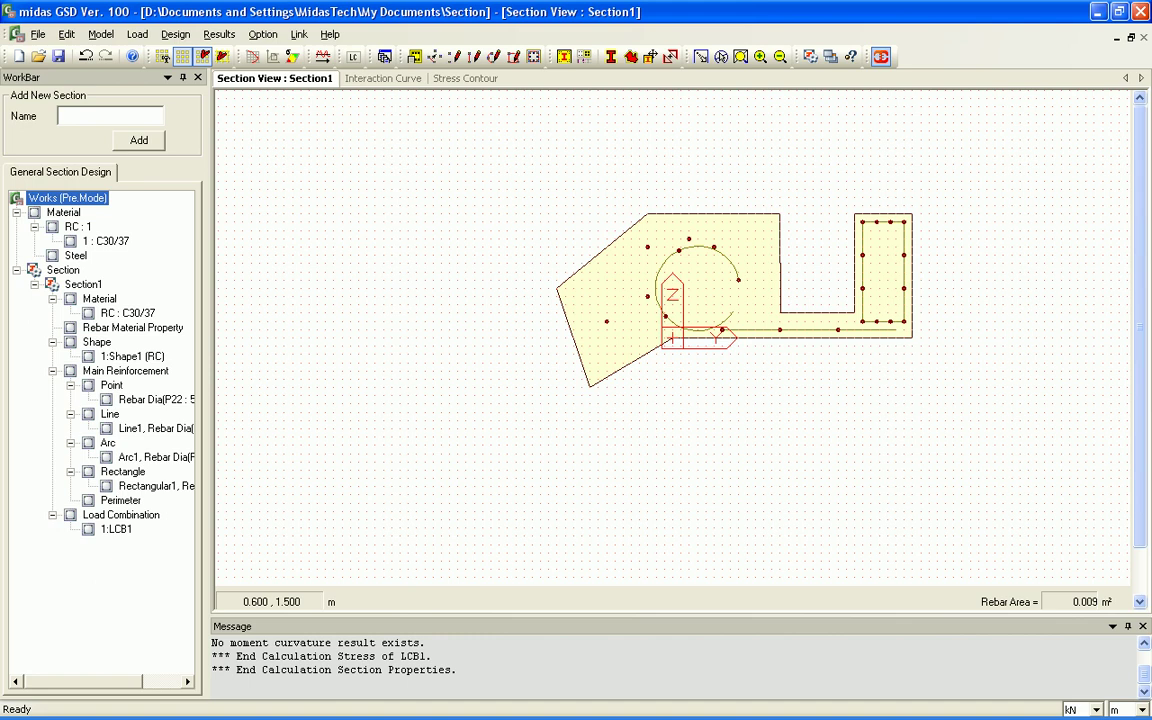
Step: Link the section designer to the open Gen 2011 model App1_Steel through a midas Gen connection
{"action": "left_click", "coordinate": [881, 56]}
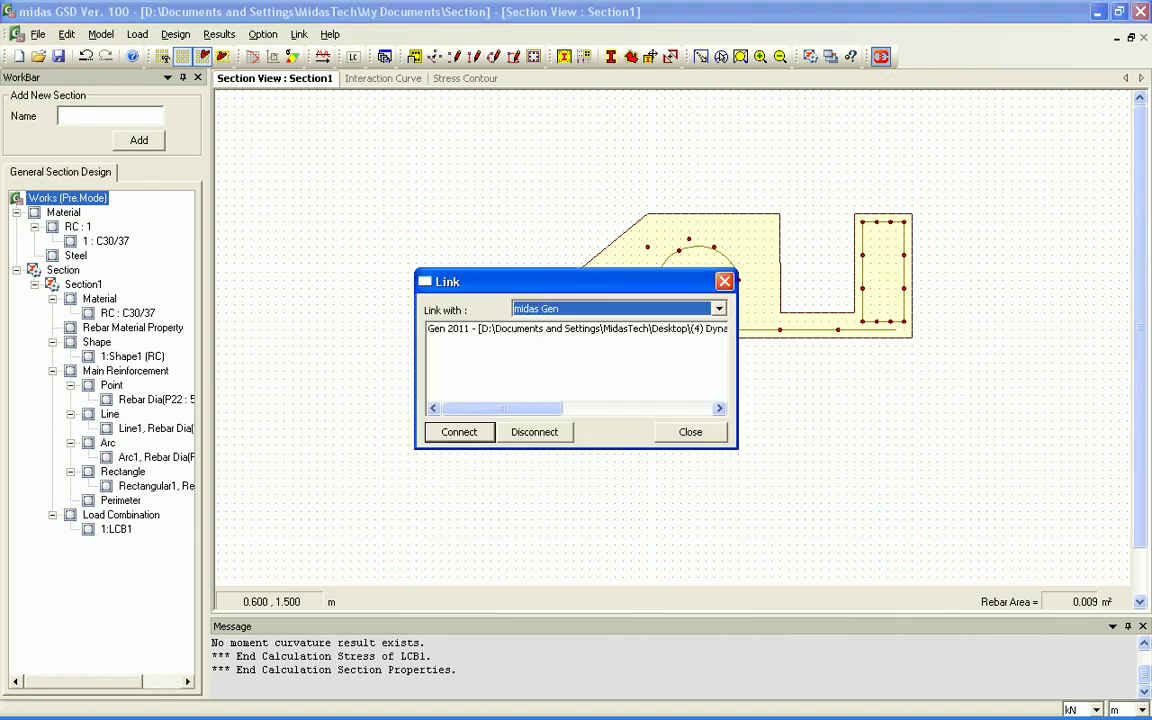
{"action": "left_click_drag", "start_coordinate": [560, 282], "coordinate": [598, 214]}
{"action": "left_click", "coordinate": [598, 261]}
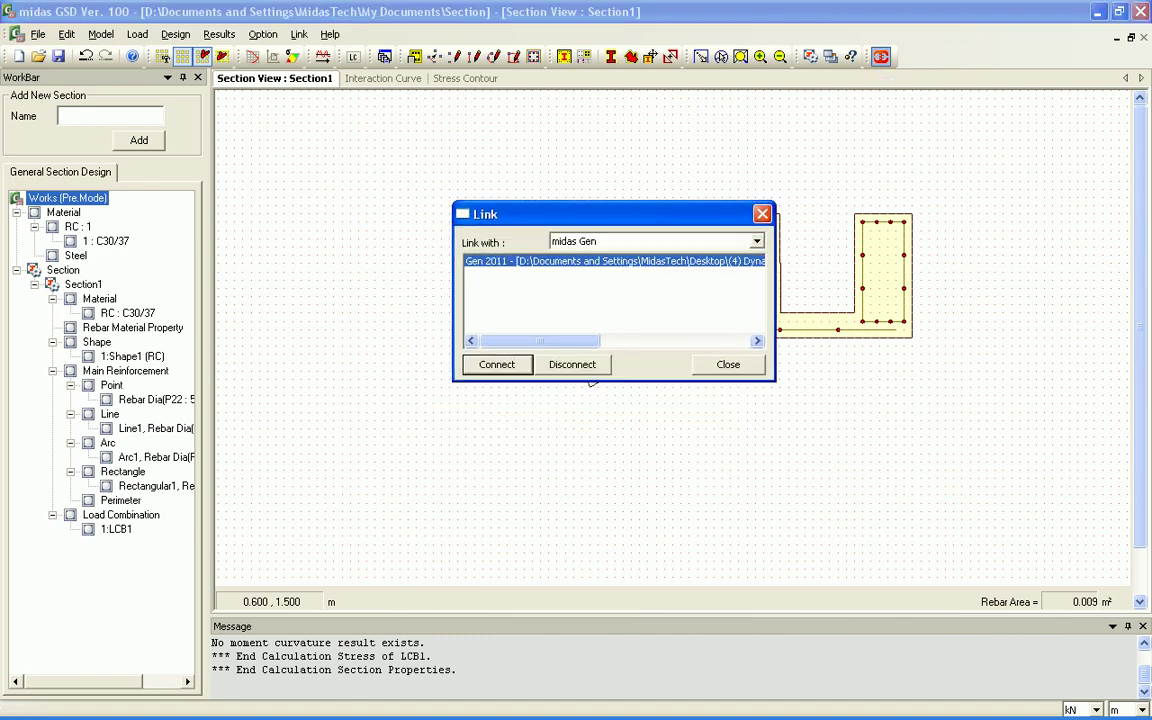
{"action": "left_click", "coordinate": [497, 364]}
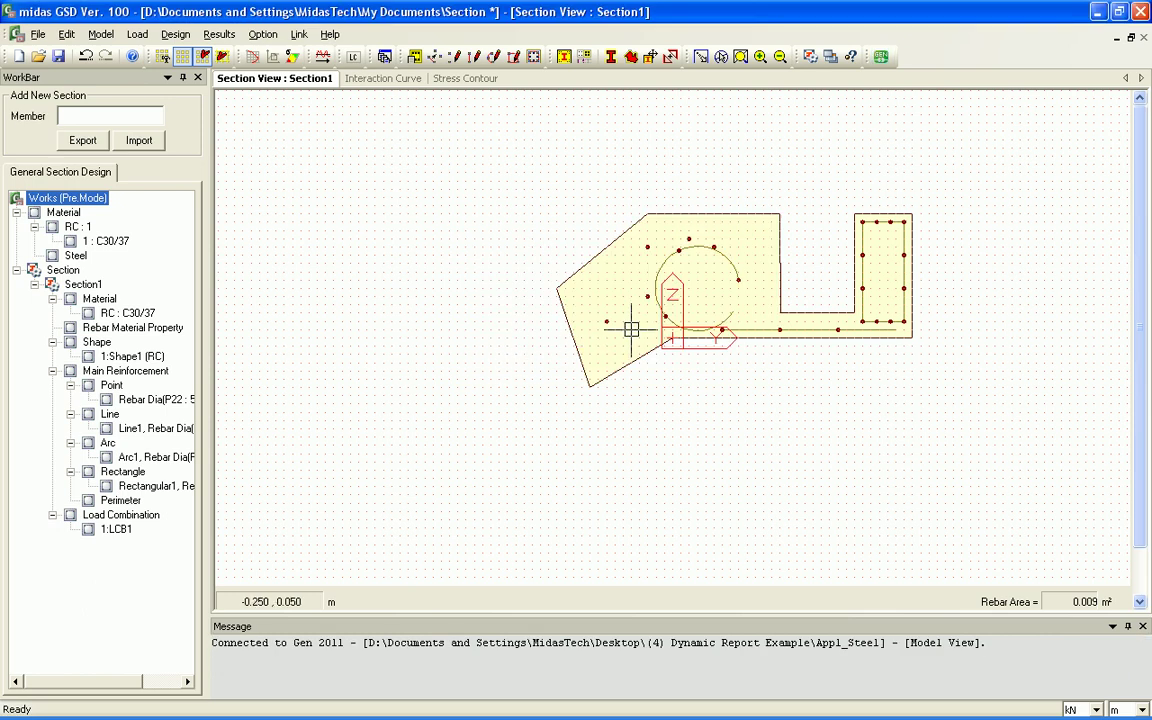
Step: Export the section to the linked Gen model for member 11
{"action": "type", "text": "11"}
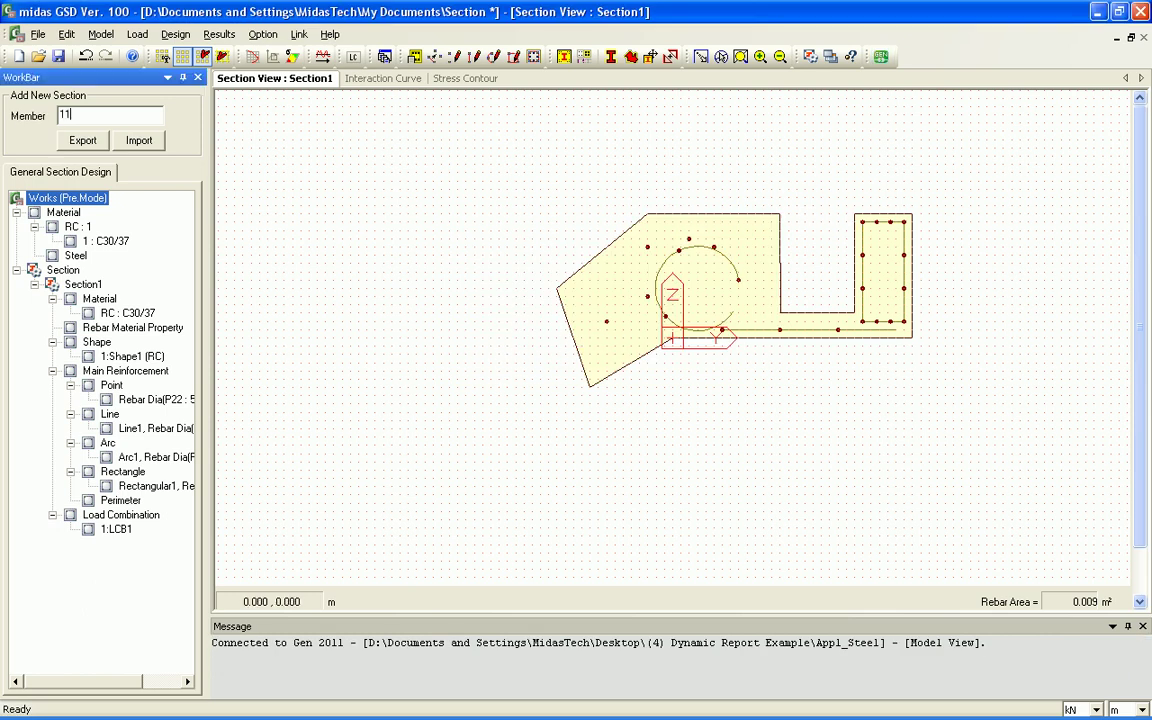
{"action": "key", "text": "Tab"}
{"action": "key", "text": "Return"}
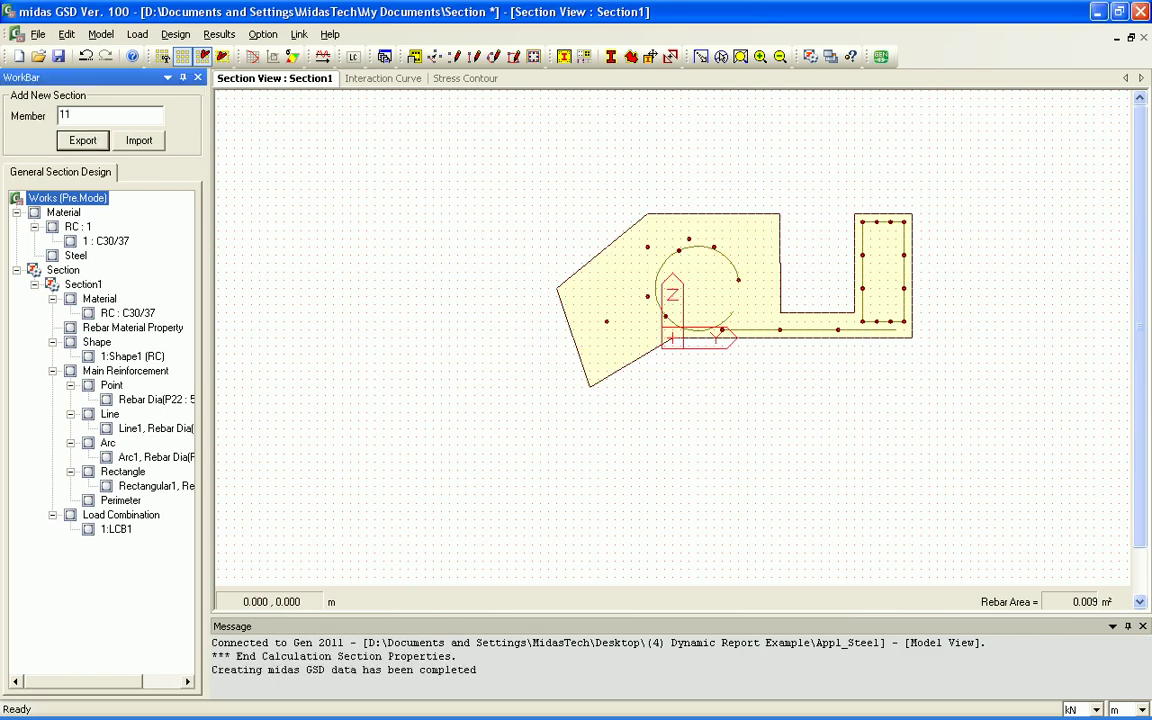
Step: Switch to Gen 2011 and inspect the section data of the imported Section1
{"action": "key", "text": "alt+Tab"}
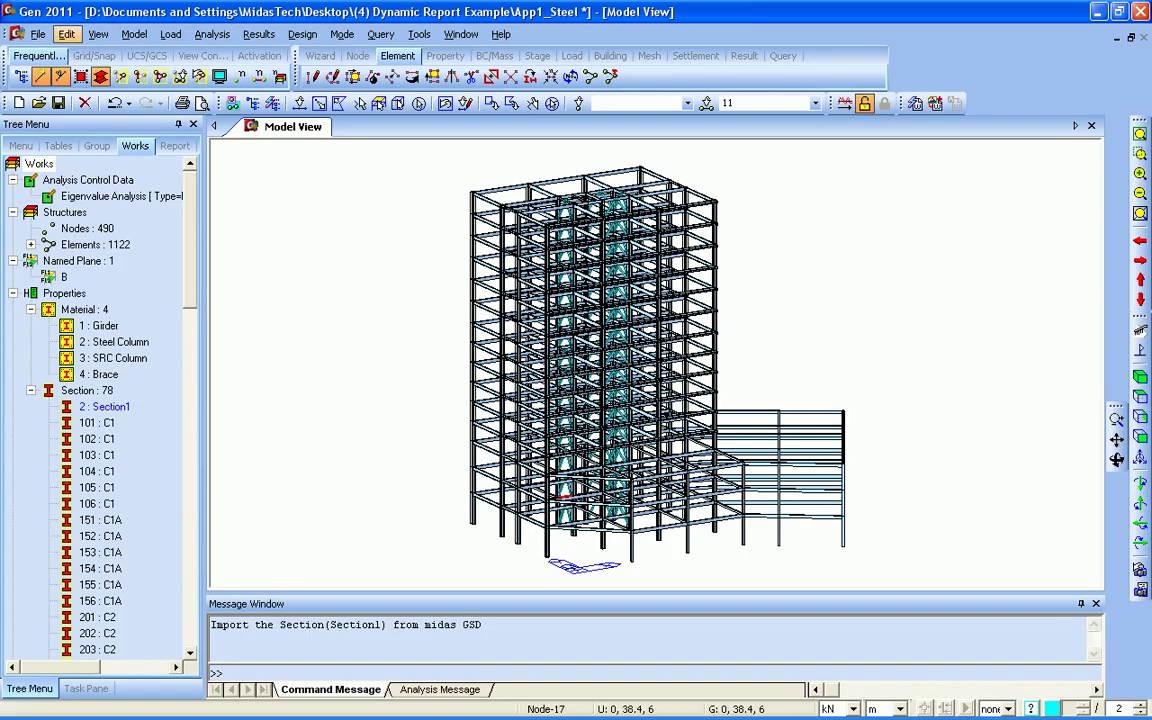
{"action": "left_click", "coordinate": [134, 34]}
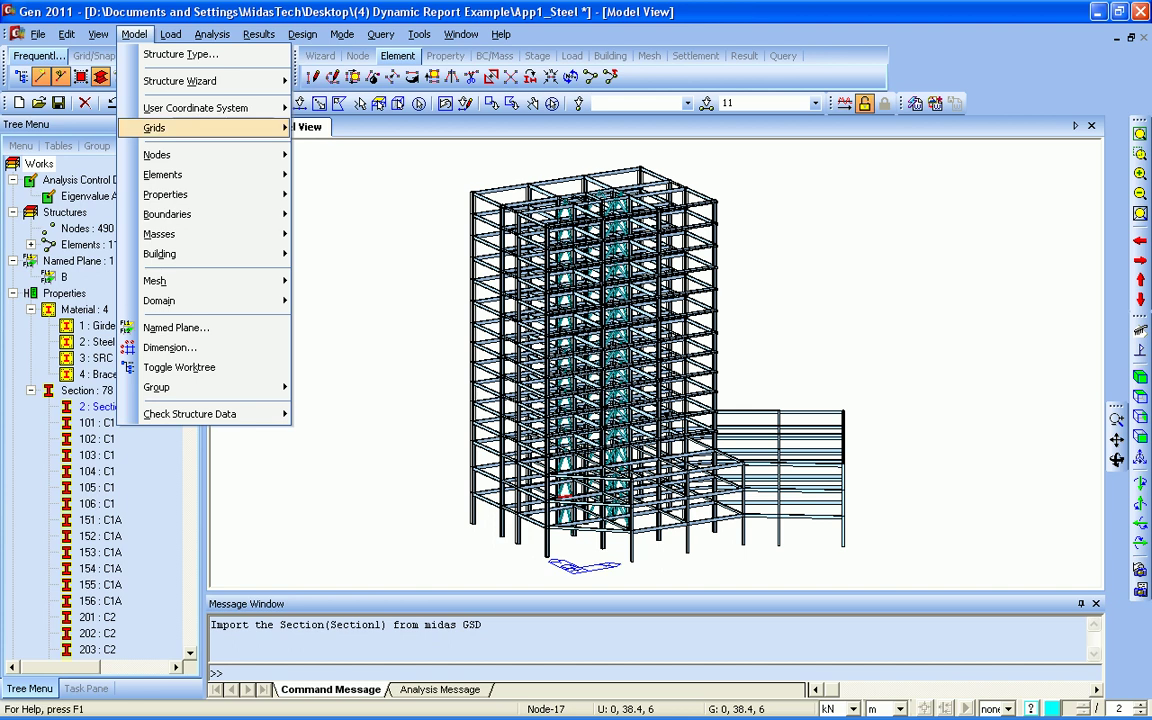
{"action": "mouse_move", "coordinate": [180, 195]}
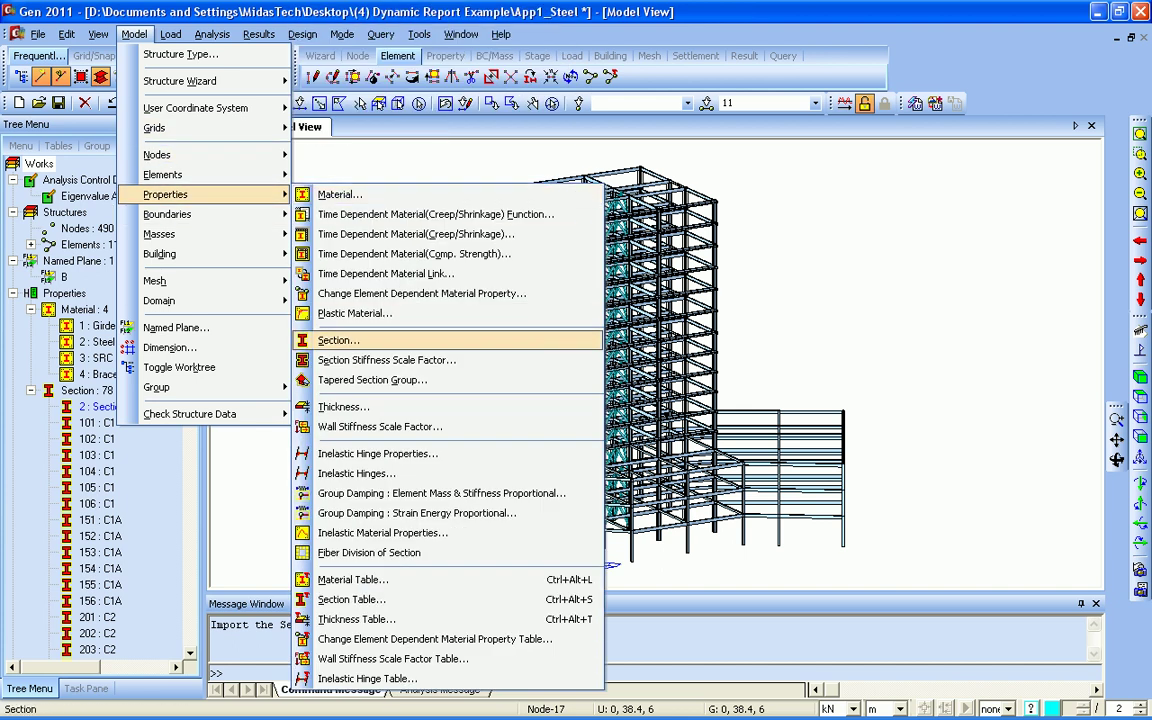
{"action": "left_click", "coordinate": [338, 340]}
{"action": "left_click", "coordinate": [88, 114]}
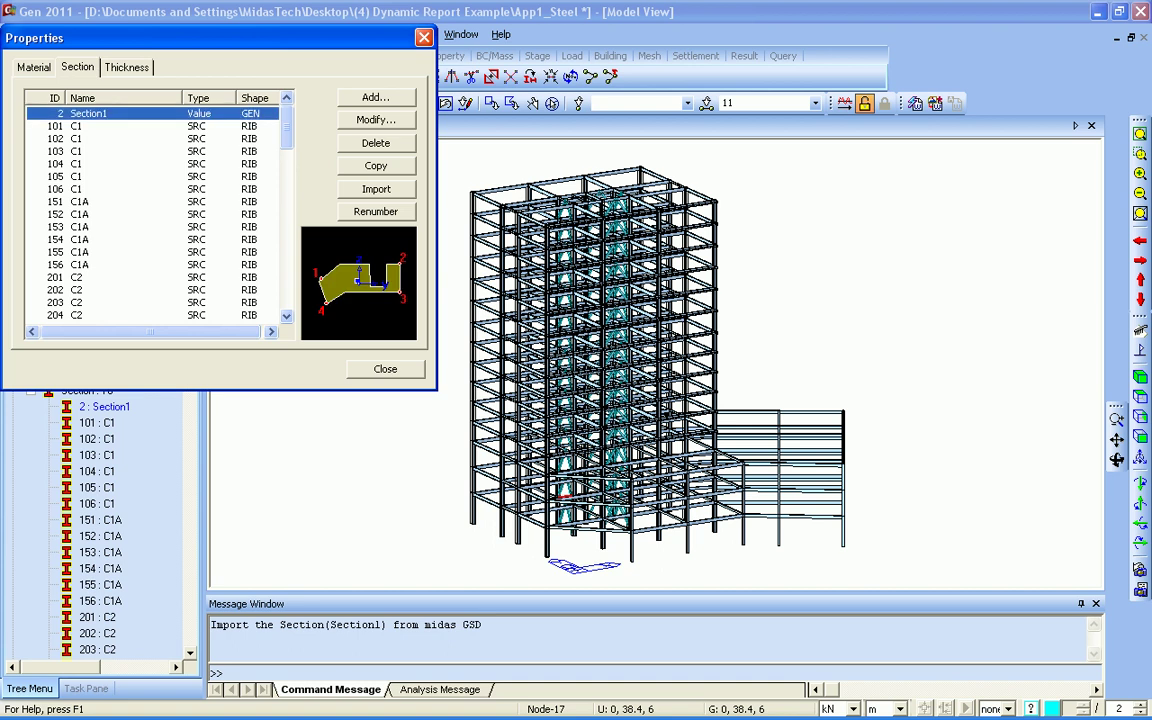
{"action": "left_click", "coordinate": [376, 119]}
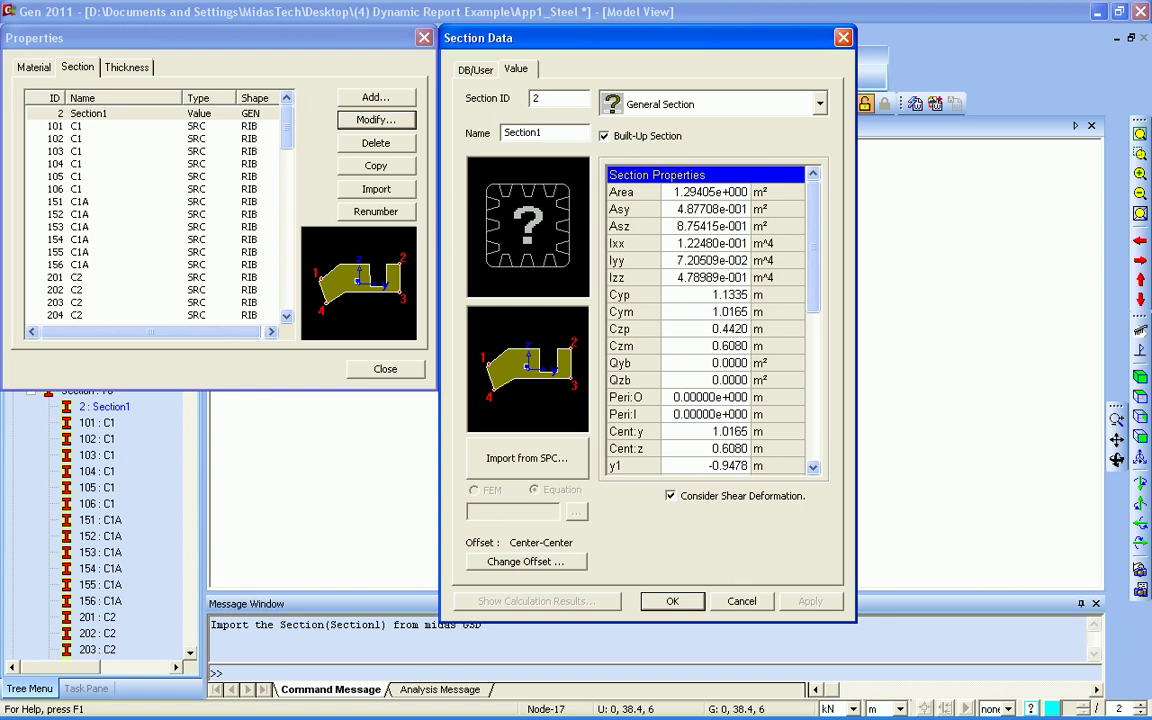
{"action": "mouse_move", "coordinate": [813, 248]}
{"action": "left_mouse_down"}
{"action": "mouse_move", "coordinate": [813, 397]}
{"action": "mouse_move", "coordinate": [813, 248]}
{"action": "left_mouse_up"}
{"action": "left_click", "coordinate": [672, 601]}
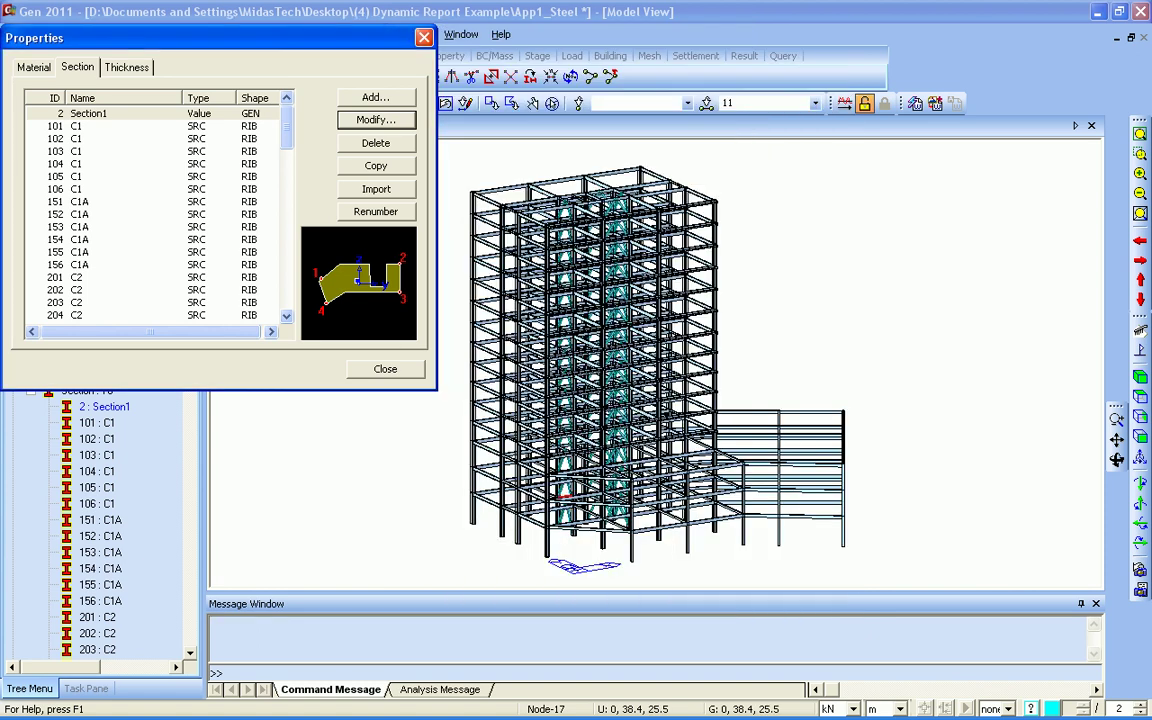
{"action": "left_click", "coordinate": [385, 369]}
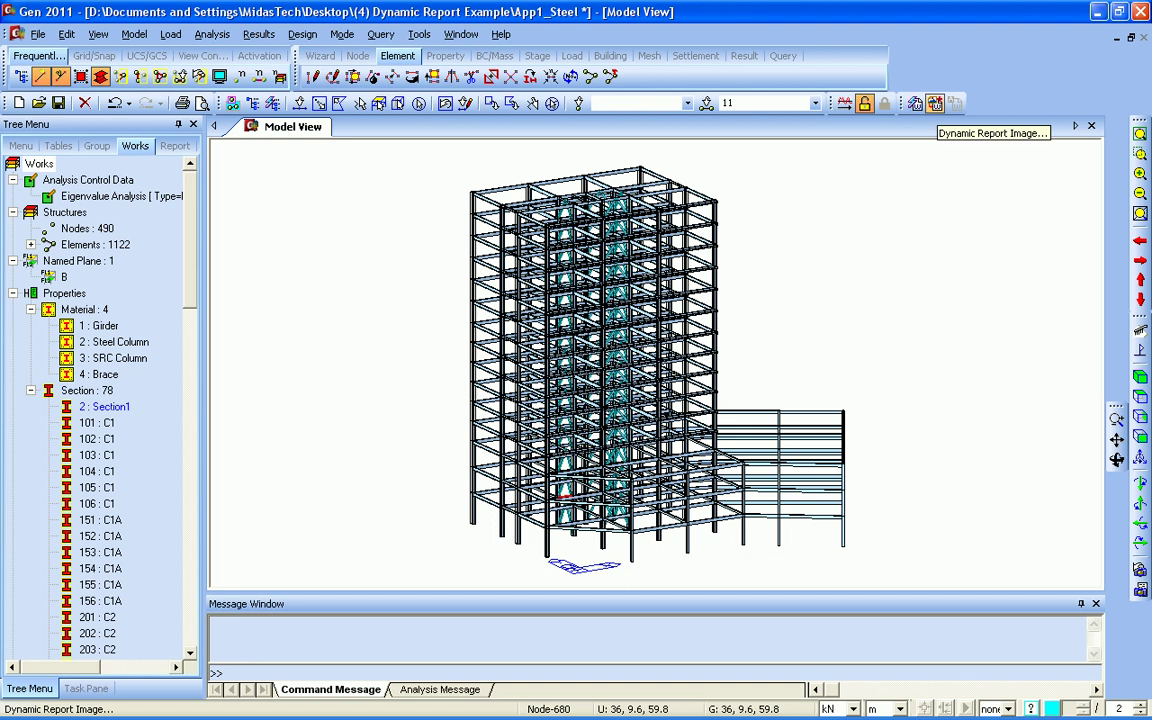
Step: Capture the isometric model view as a dynamic report image named 1
{"action": "left_click", "coordinate": [935, 103]}
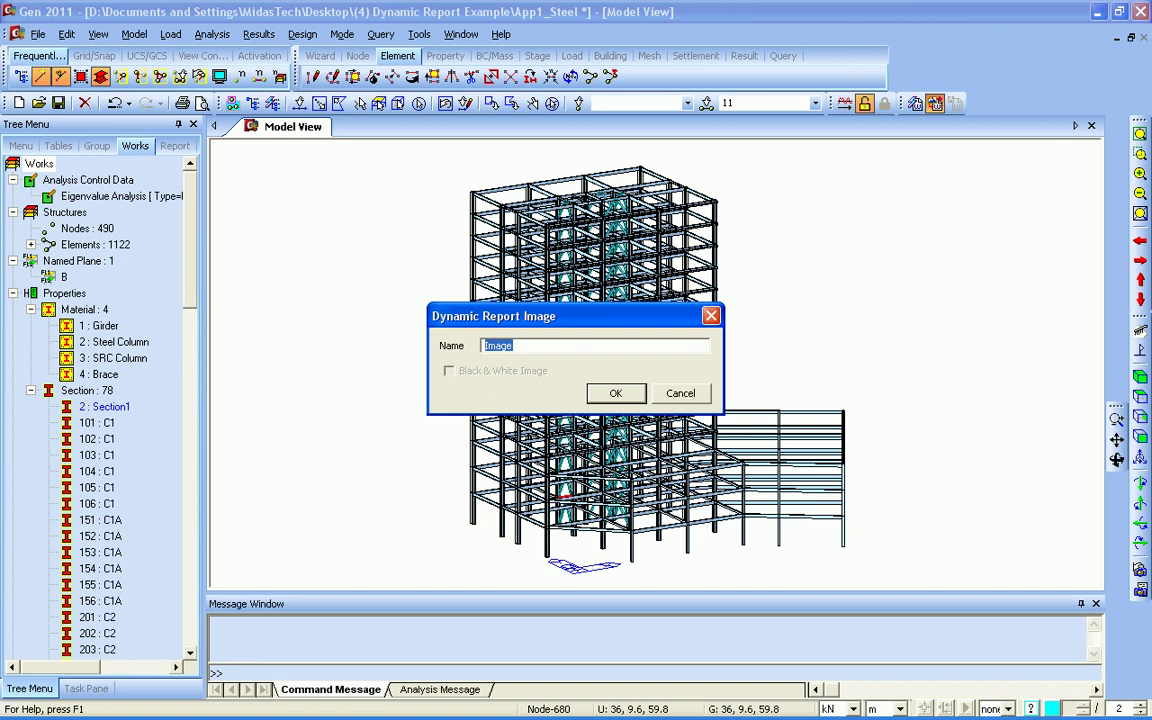
{"action": "type", "text": "1"}
{"action": "key", "text": "Return"}
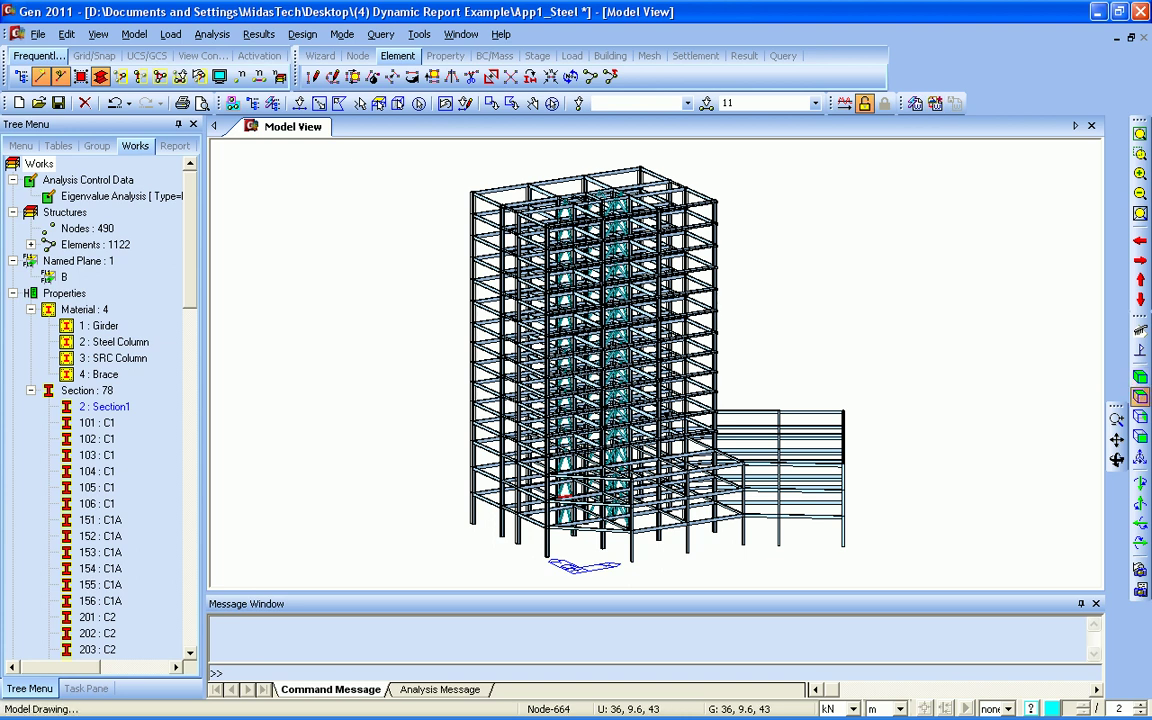
Step: Show the model in top view and capture it as a dynamic report image named 2
{"action": "left_click", "coordinate": [1140, 397]}
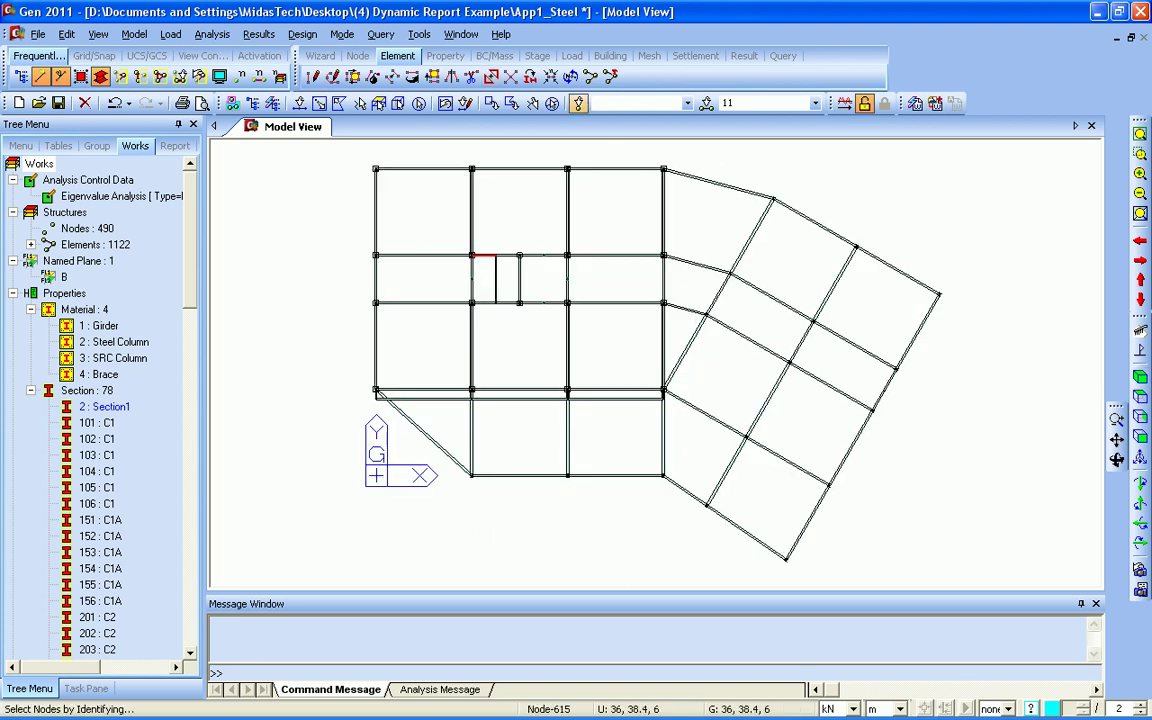
{"action": "left_click", "coordinate": [934, 103]}
{"action": "type", "text": "2"}
{"action": "left_click", "coordinate": [615, 393]}
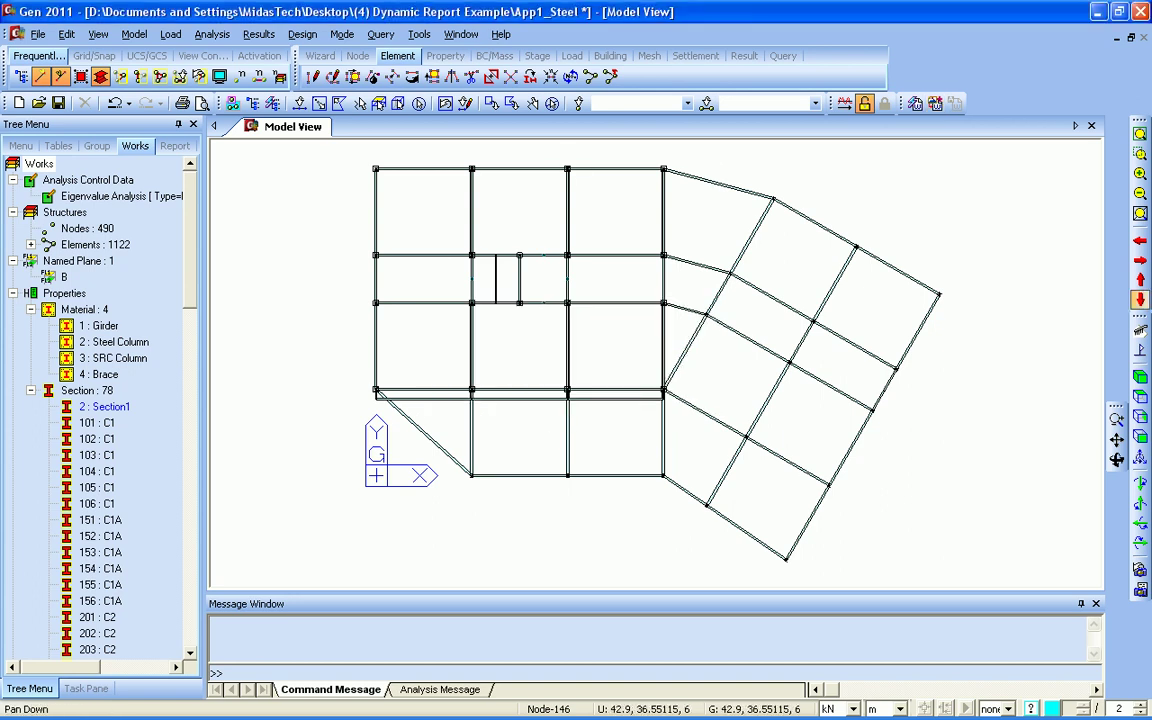
Step: Show the model in front view and capture it as a dynamic report image named 3
{"action": "left_click", "coordinate": [1140, 437]}
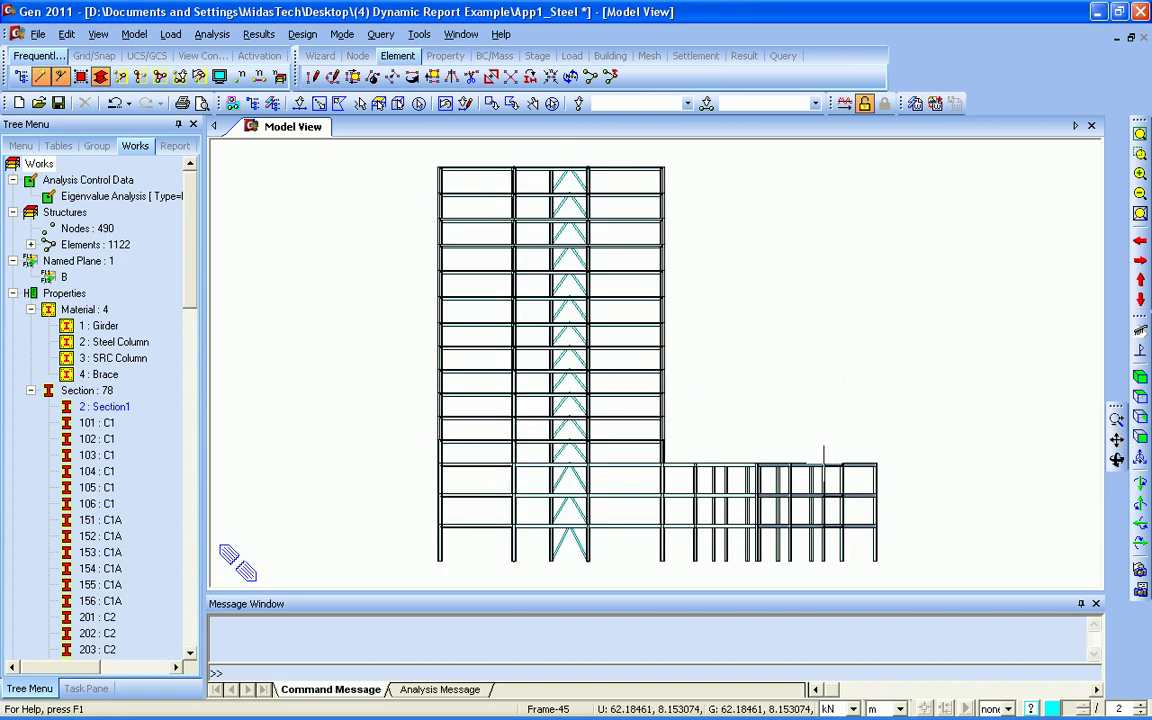
{"action": "left_click", "coordinate": [934, 103]}
{"action": "type", "text": "3"}
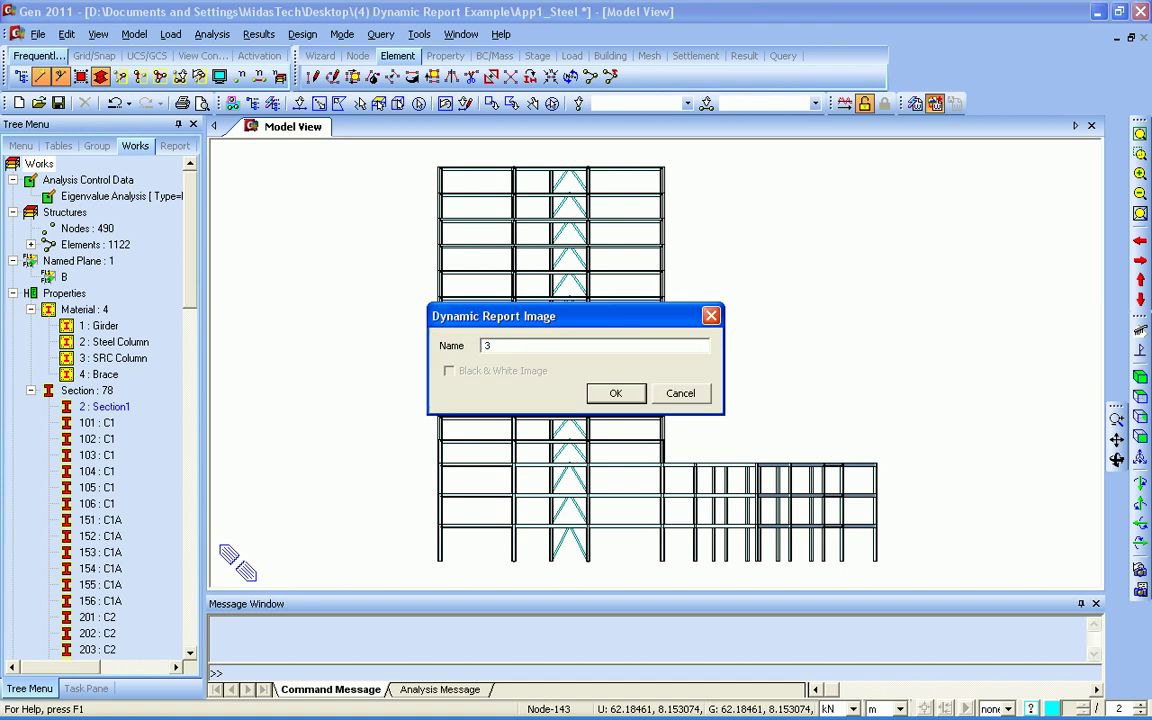
{"action": "left_click", "coordinate": [620, 390]}
Step: Restore the isometric view, open a new dynamic report and insert user-defined image 1 into its document
{"action": "left_click", "coordinate": [1140, 377]}
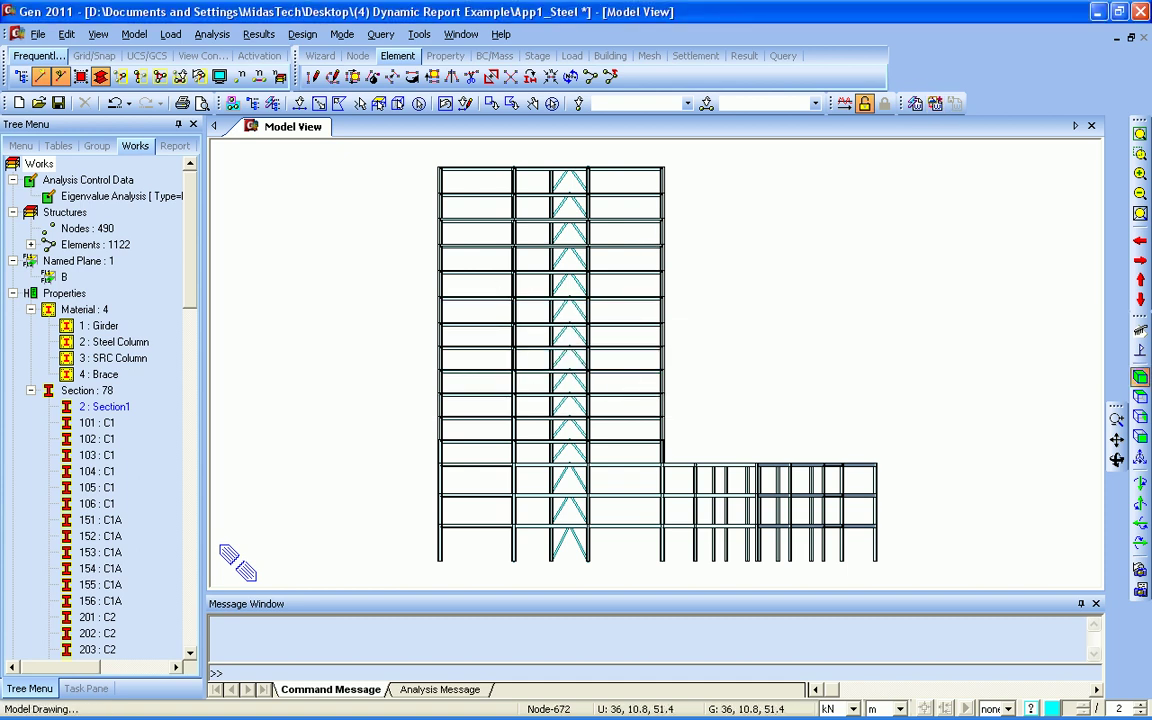
{"action": "left_click", "coordinate": [915, 103]}
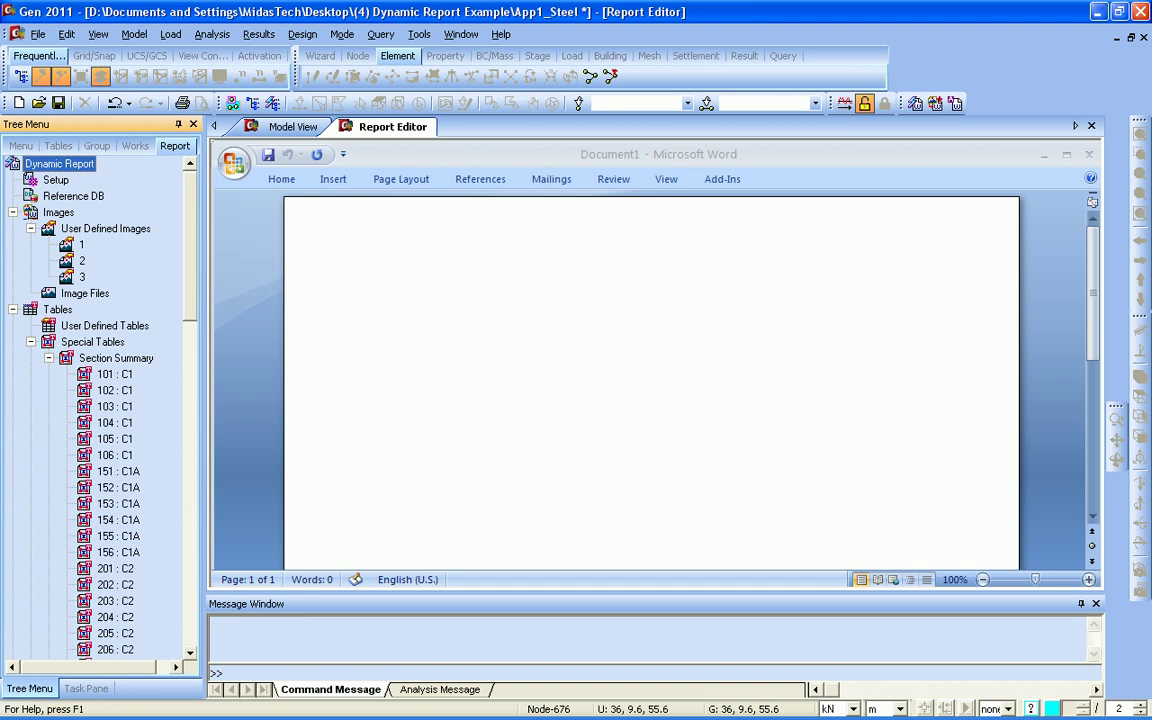
{"action": "left_click_drag", "start_coordinate": [82, 245], "coordinate": [520, 330]}
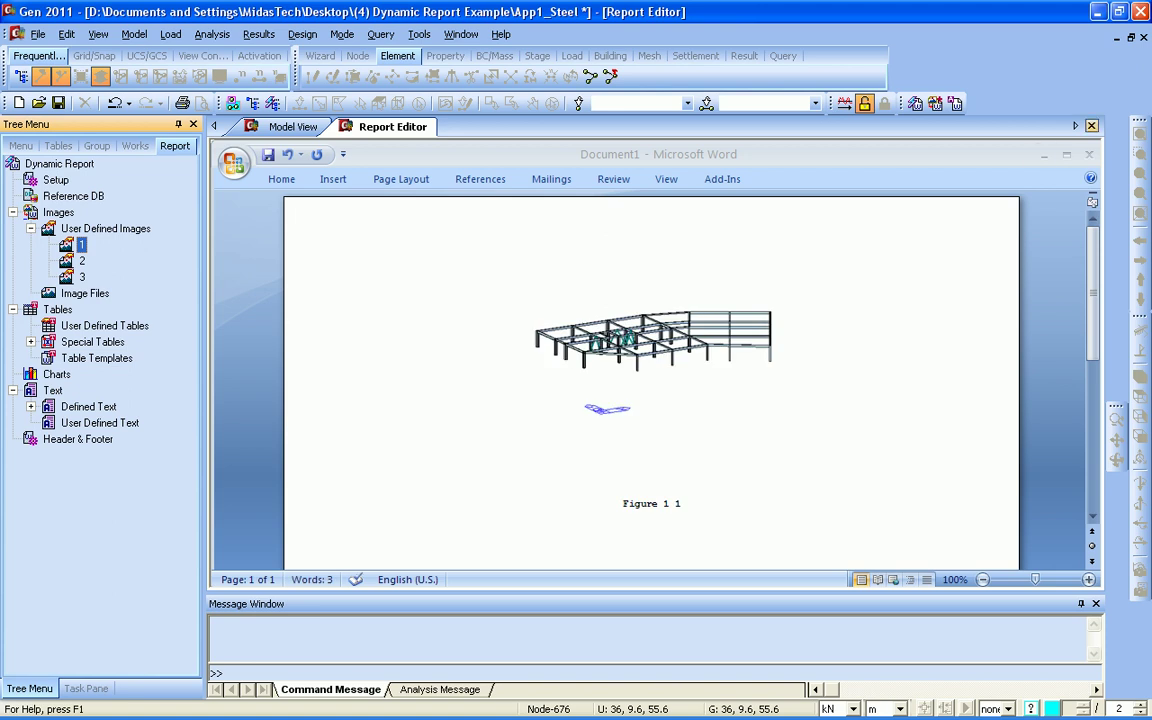
Step: Delete the inserted model image and its caption from the report document
{"action": "left_click", "coordinate": [653, 343]}
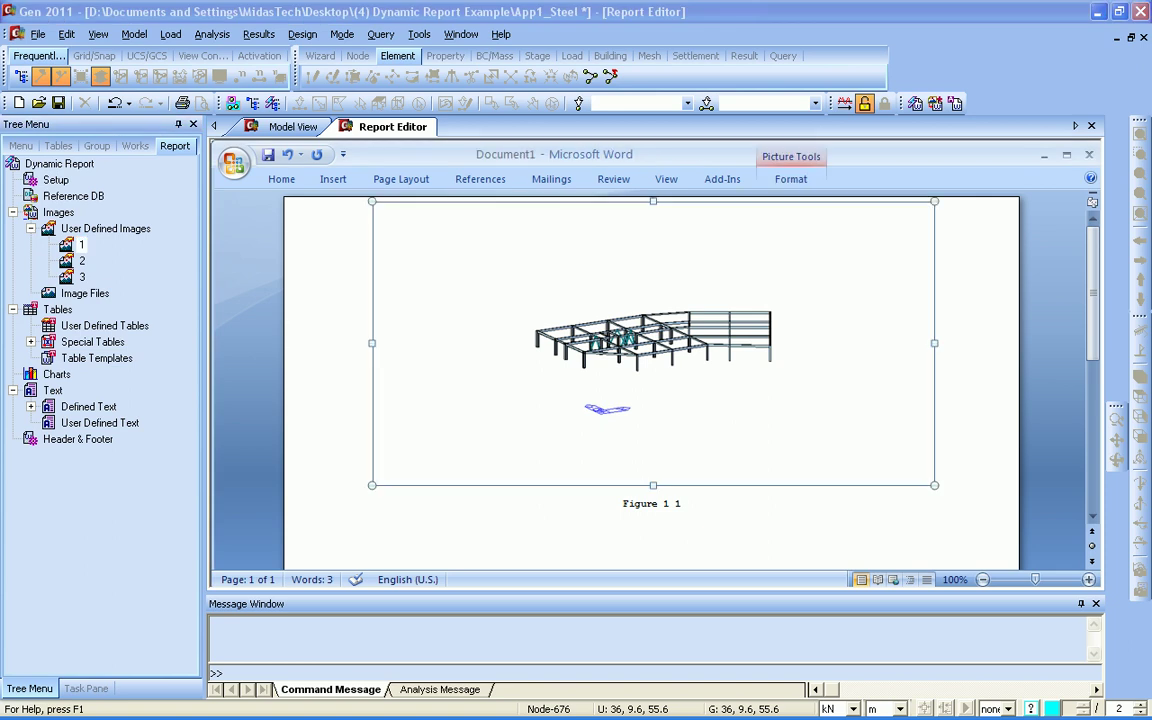
{"action": "key", "text": "Delete"}
{"action": "key", "text": "Delete"}
Step: Reactivate the entire model in the model view and capture its isometric view as a dynamic report image named Image
{"action": "left_click", "coordinate": [290, 127]}
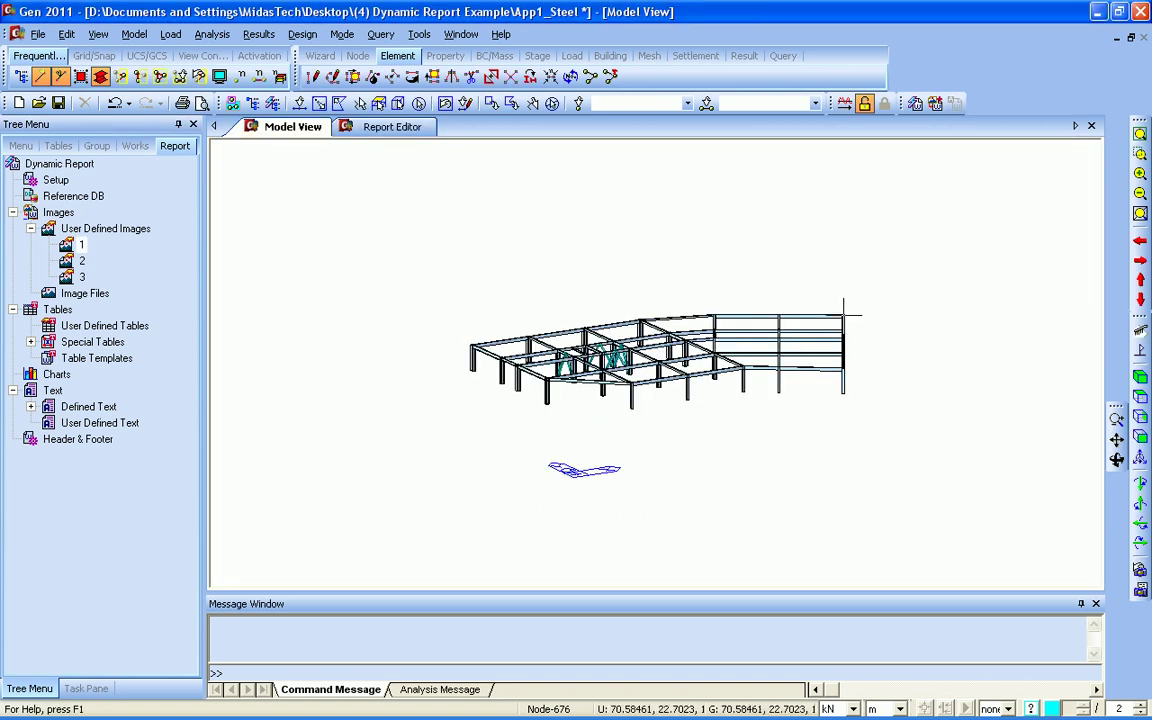
{"action": "left_click", "coordinate": [1140, 133]}
{"action": "left_click", "coordinate": [161, 77]}
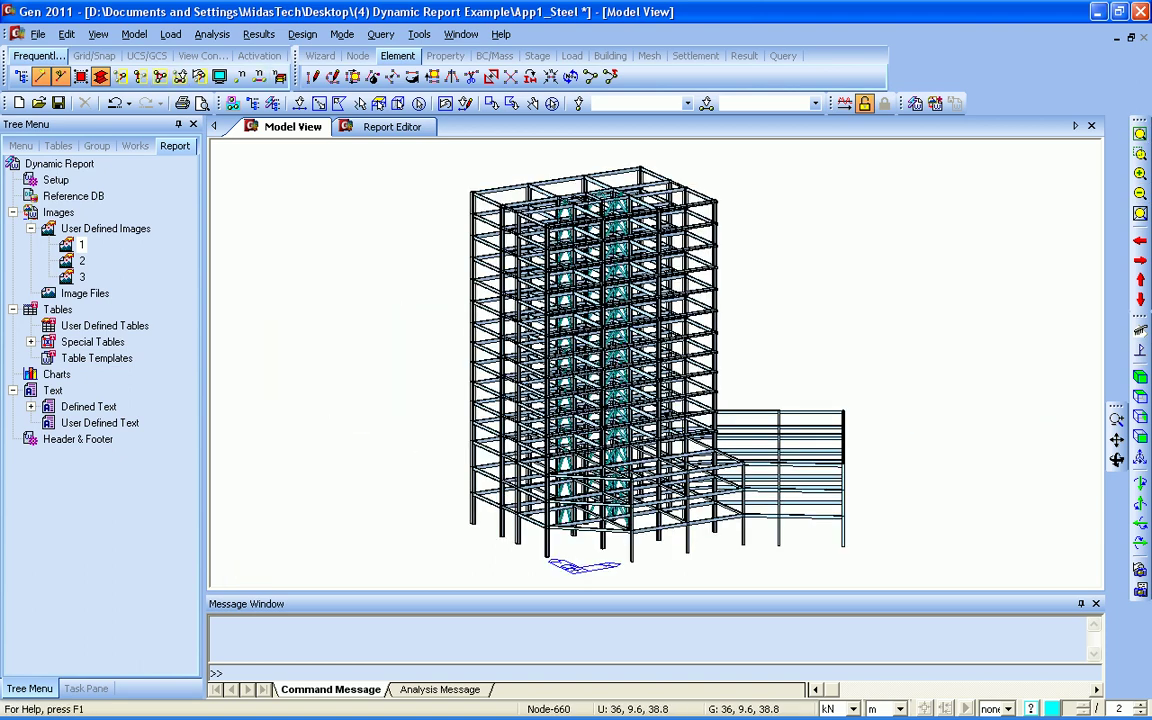
{"action": "left_click", "coordinate": [935, 103]}
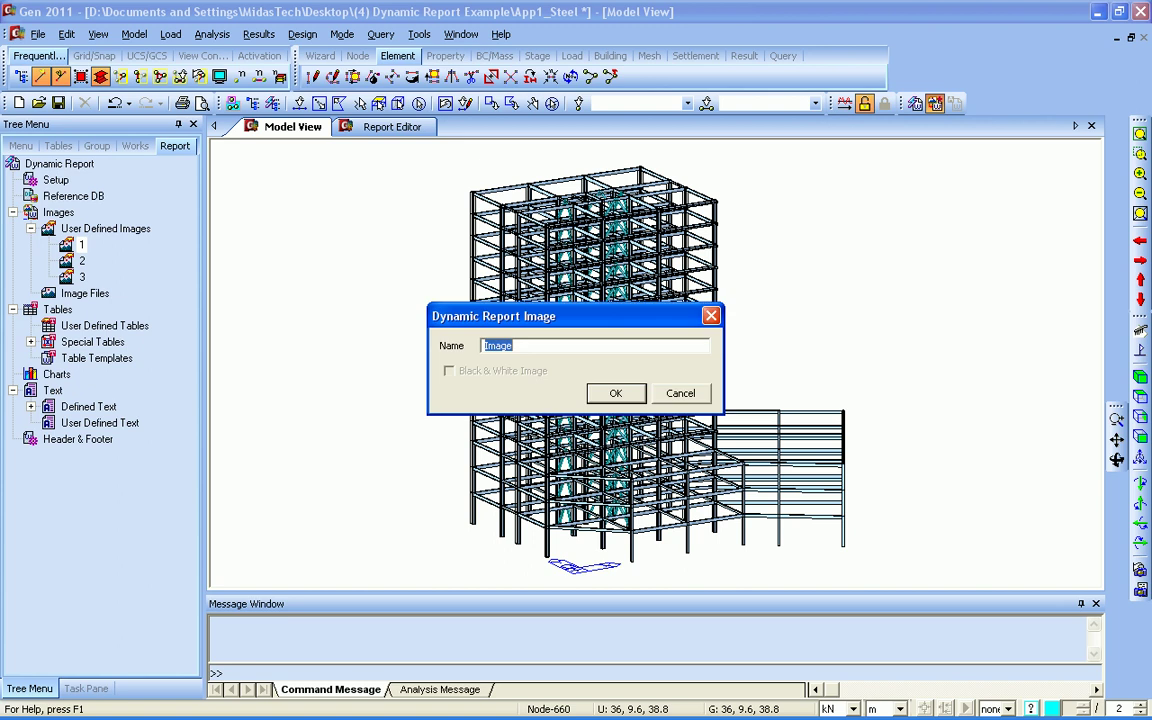
{"action": "key", "text": "Return"}
{"action": "left_click", "coordinate": [935, 103]}
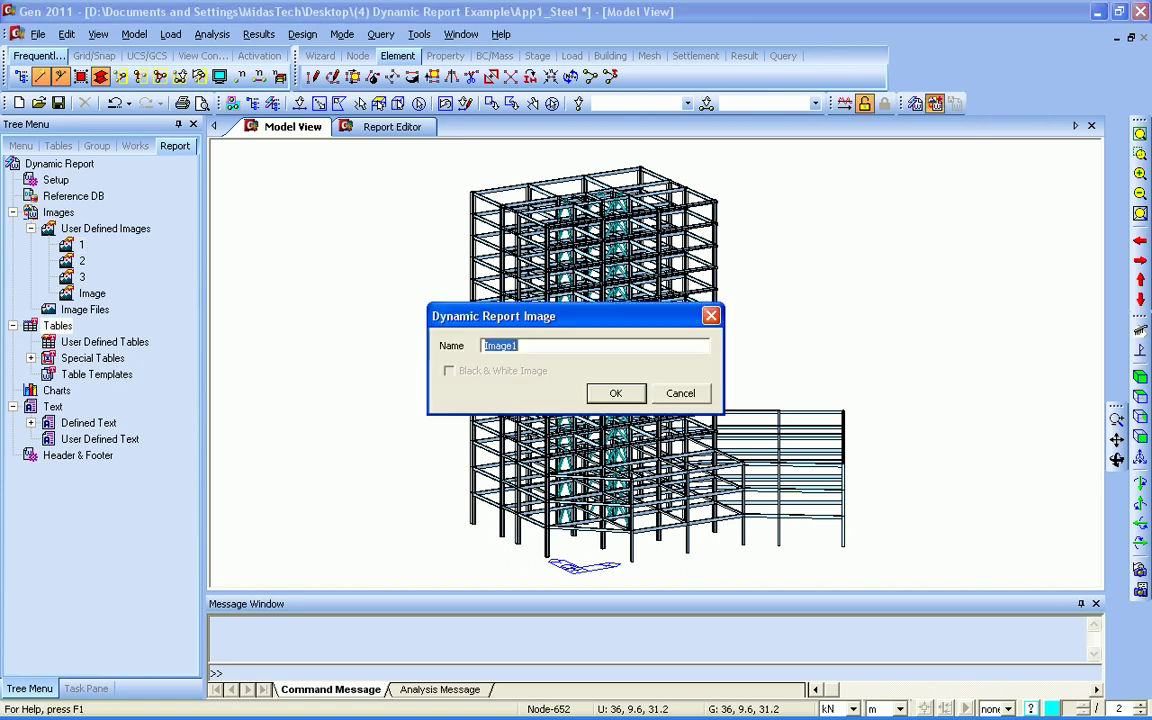
{"action": "left_click", "coordinate": [711, 315]}
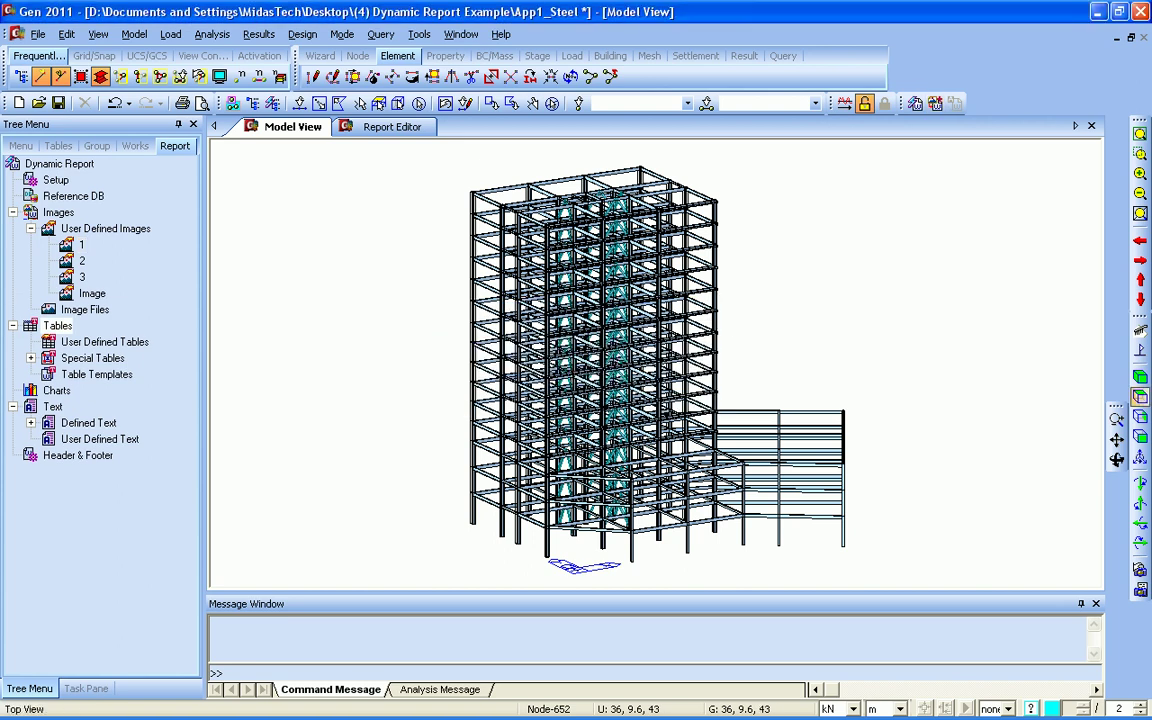
Step: Show the full model in top view and capture it as a dynamic report image named Image1
{"action": "left_click", "coordinate": [1140, 397]}
{"action": "left_click", "coordinate": [935, 103]}
{"action": "left_click", "coordinate": [616, 393]}
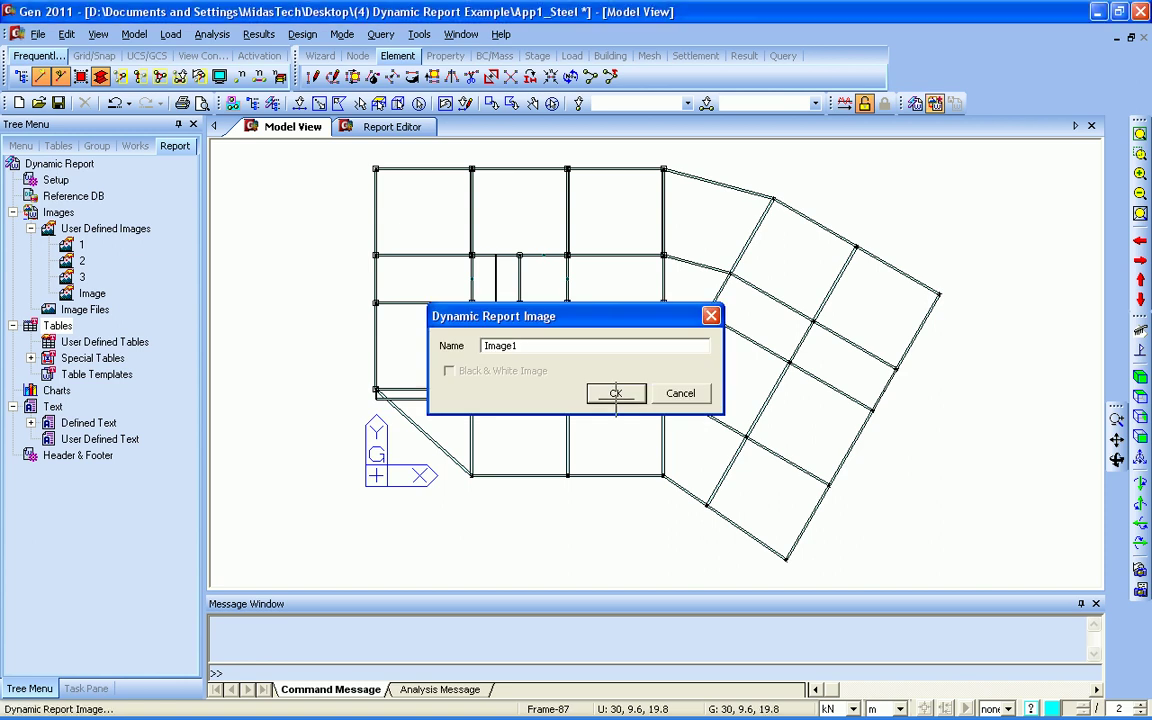
Step: Show the full model in front view and capture it as a dynamic report image named Image2
{"action": "left_click", "coordinate": [1140, 417]}
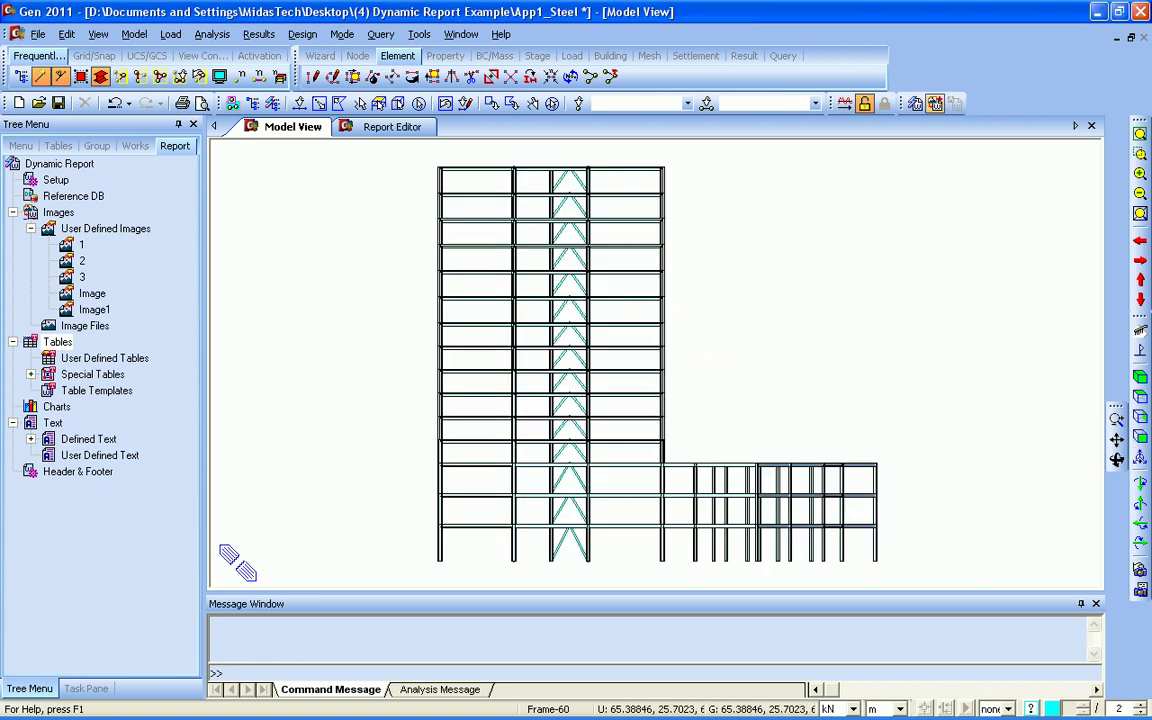
{"action": "left_click", "coordinate": [935, 103]}
{"action": "key", "text": "Return"}
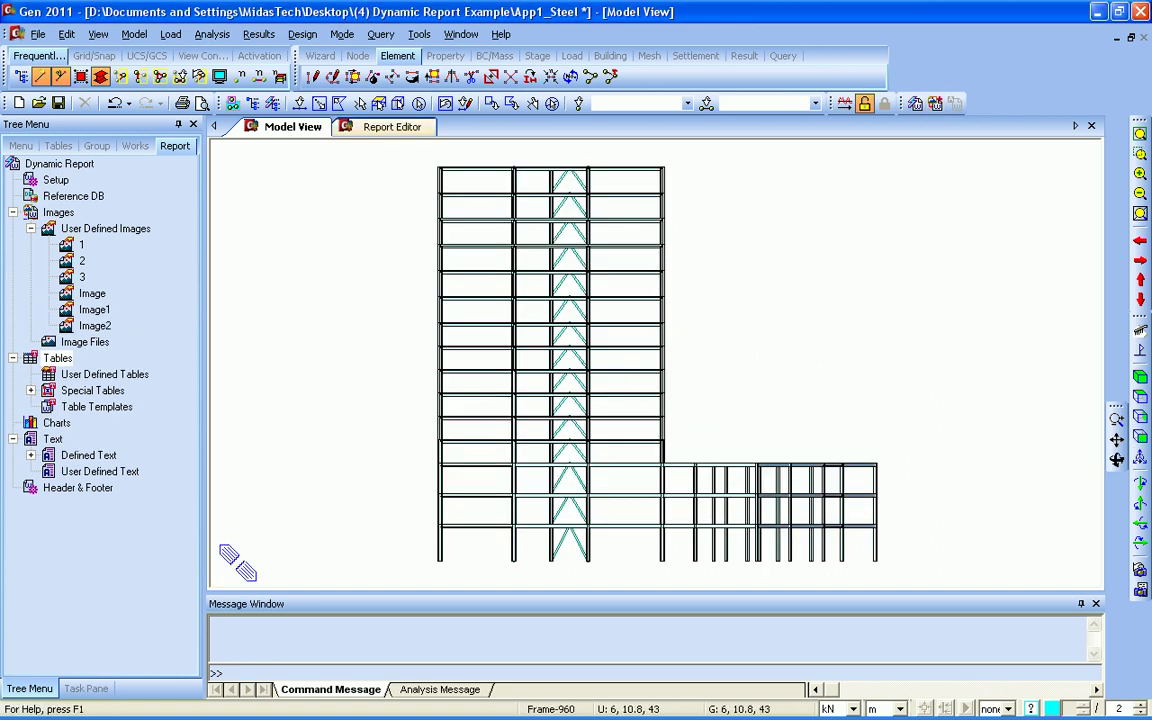
Step: Insert the user-defined images Image, Image1 and Image2 one after another into the report document
{"action": "left_click", "coordinate": [391, 127]}
{"action": "double_click", "coordinate": [92, 293]}
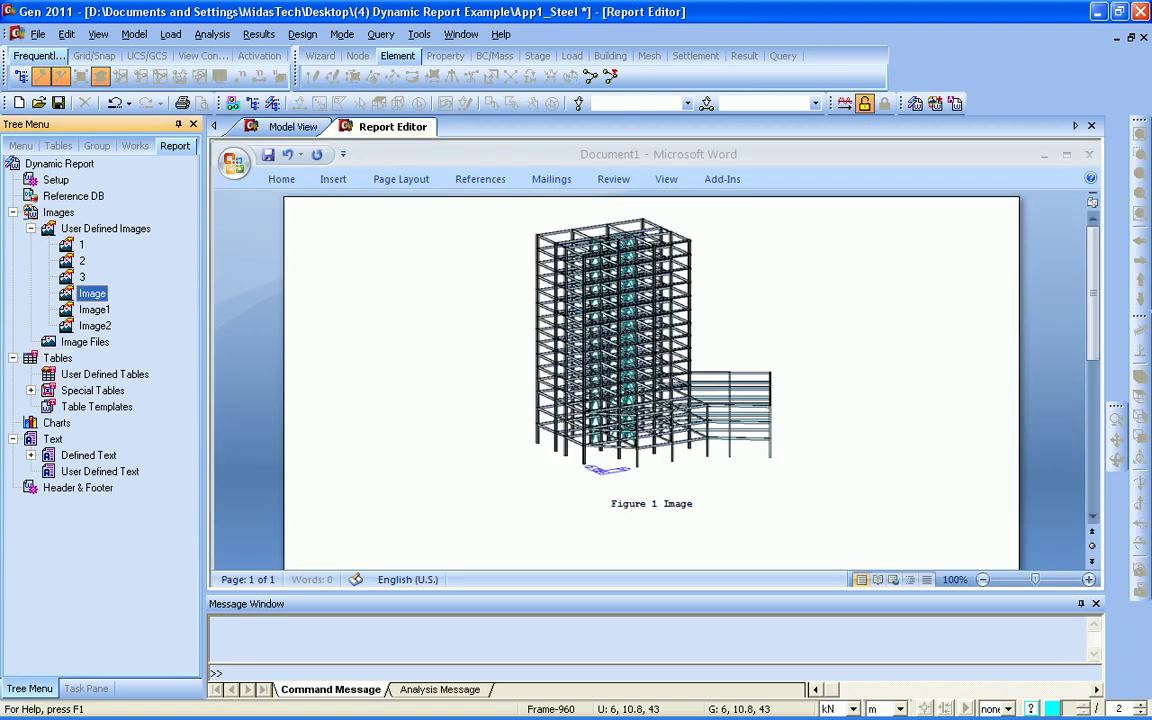
{"action": "left_click", "coordinate": [94, 310]}
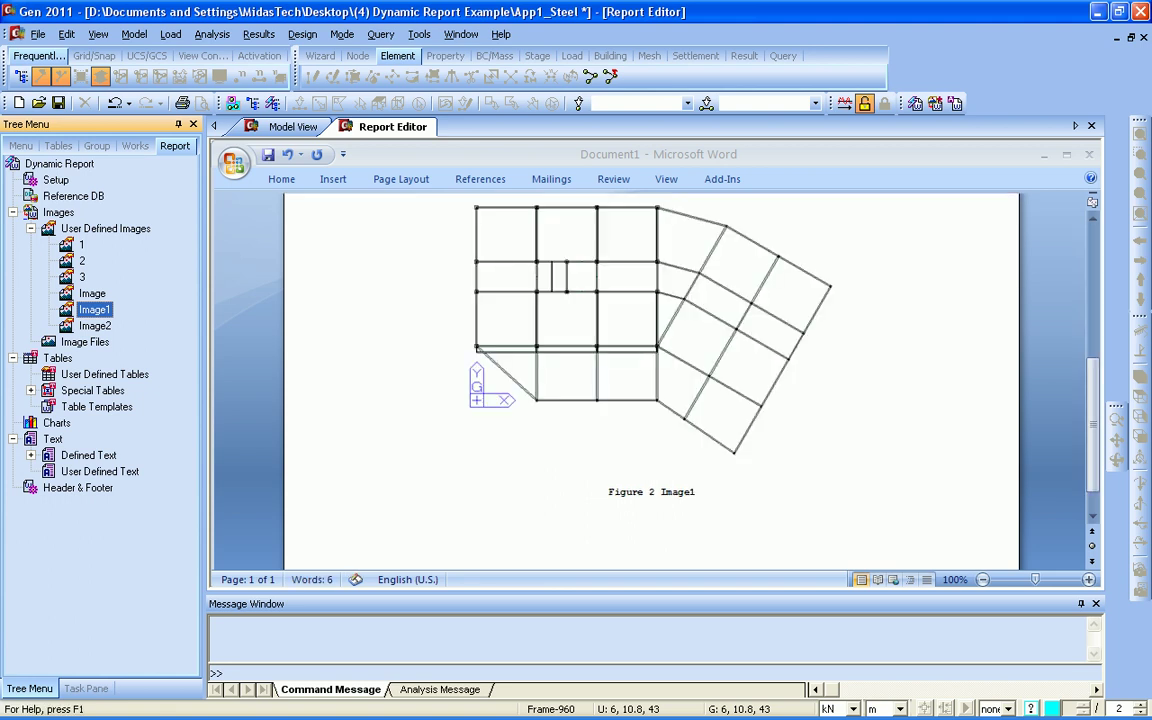
{"action": "left_click", "coordinate": [95, 326]}
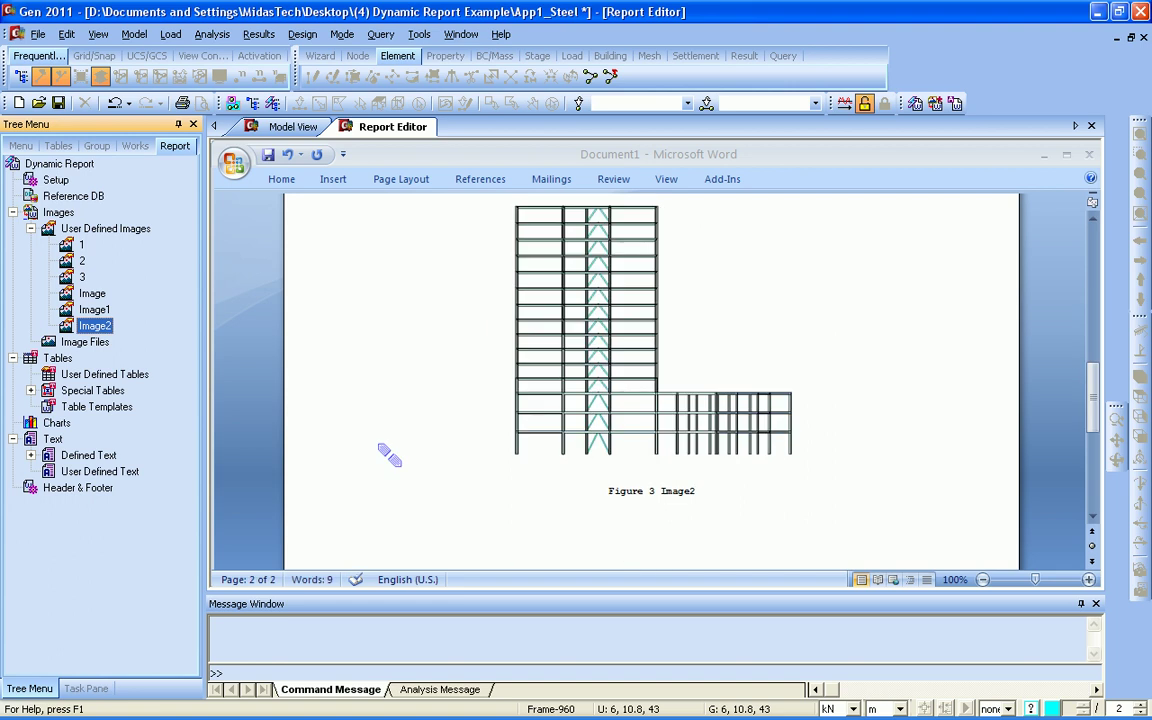
Step: Insert the defined Story text into the report below the Image2 figure
{"action": "mouse_move", "coordinate": [1093, 397]}
{"action": "left_mouse_down"}
{"action": "mouse_move", "coordinate": [1093, 440]}
{"action": "mouse_move", "coordinate": [1093, 260]}
{"action": "mouse_move", "coordinate": [1093, 400]}
{"action": "left_mouse_up"}
{"action": "left_click", "coordinate": [31, 455]}
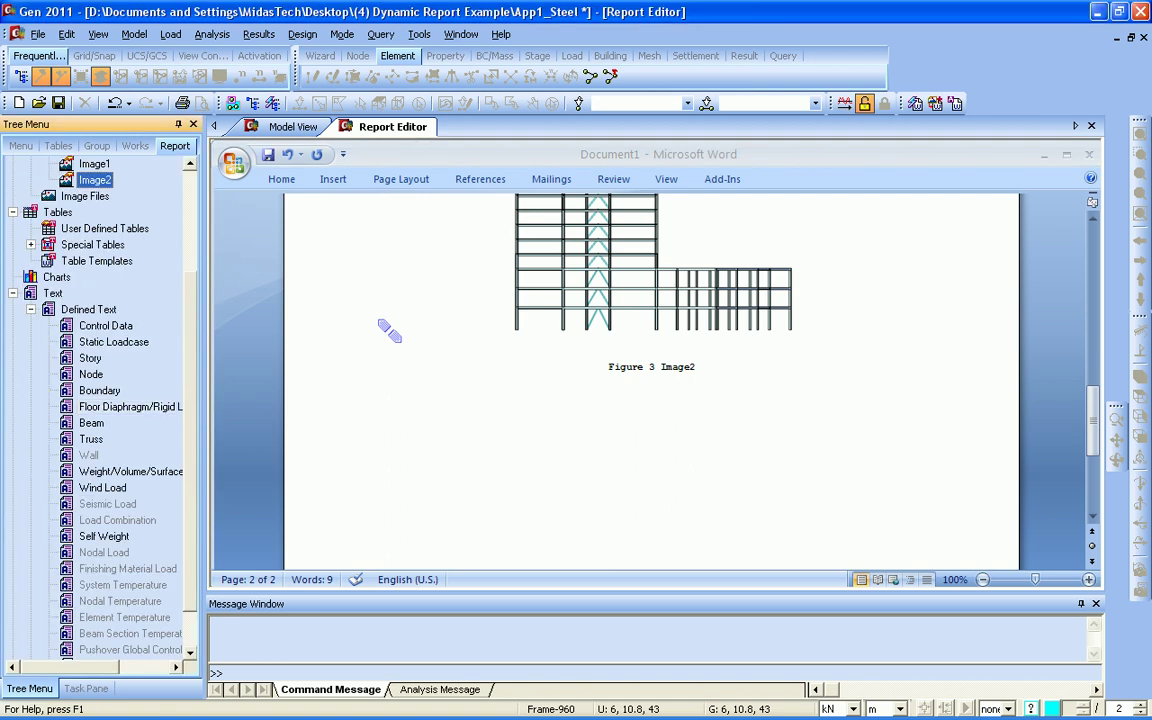
{"action": "scroll", "coordinate": [110, 368], "scroll_direction": "down", "scroll_amount": 1}
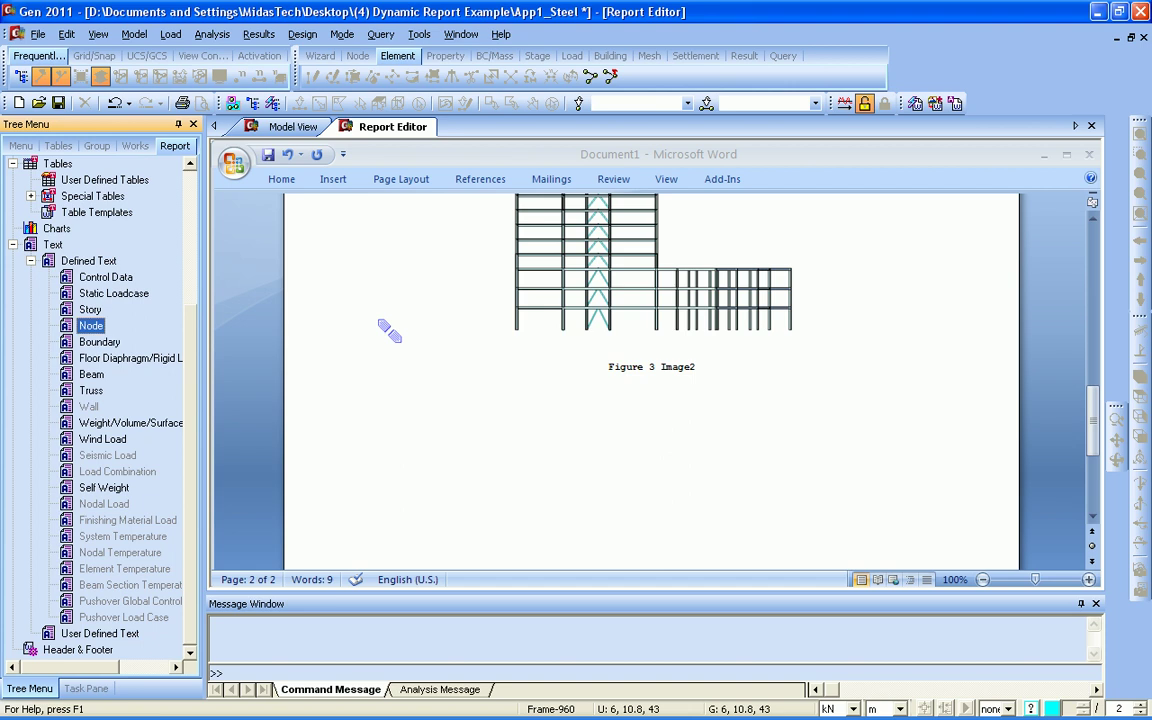
{"action": "left_click_drag", "start_coordinate": [390, 332], "coordinate": [390, 332]}
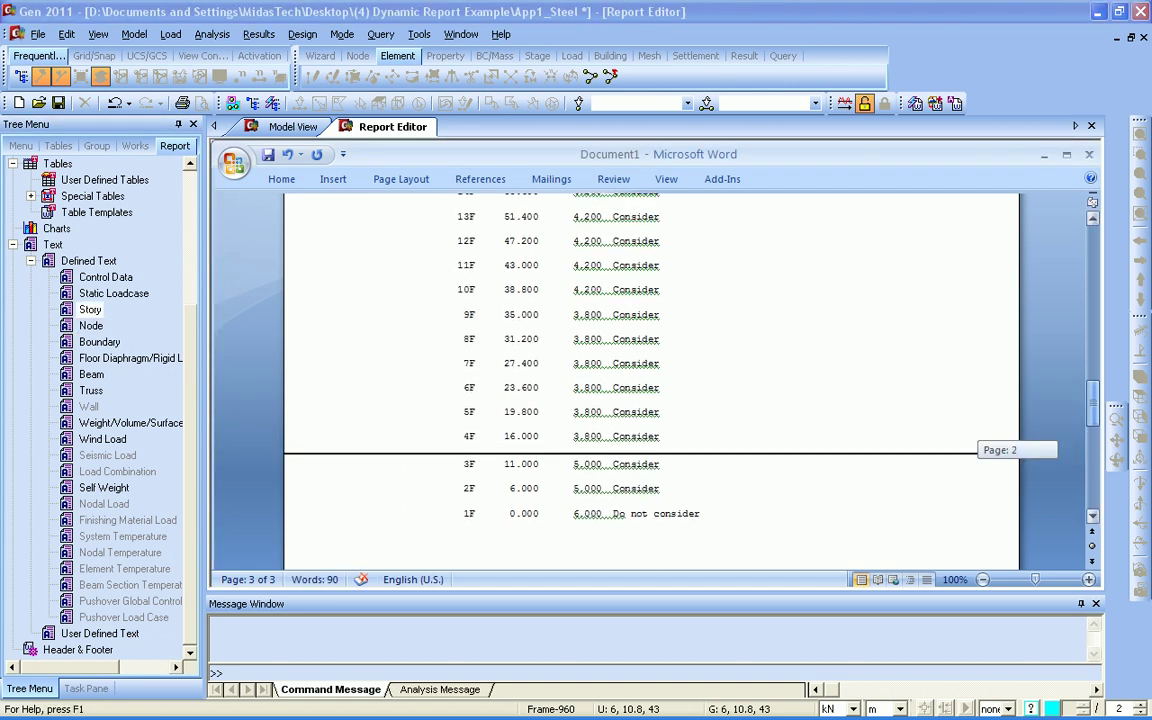
Step: Insert the defined Truss and Self Weight texts at the end of the report after the story data
{"action": "left_click_drag", "start_coordinate": [1093, 384], "coordinate": [1093, 426]}
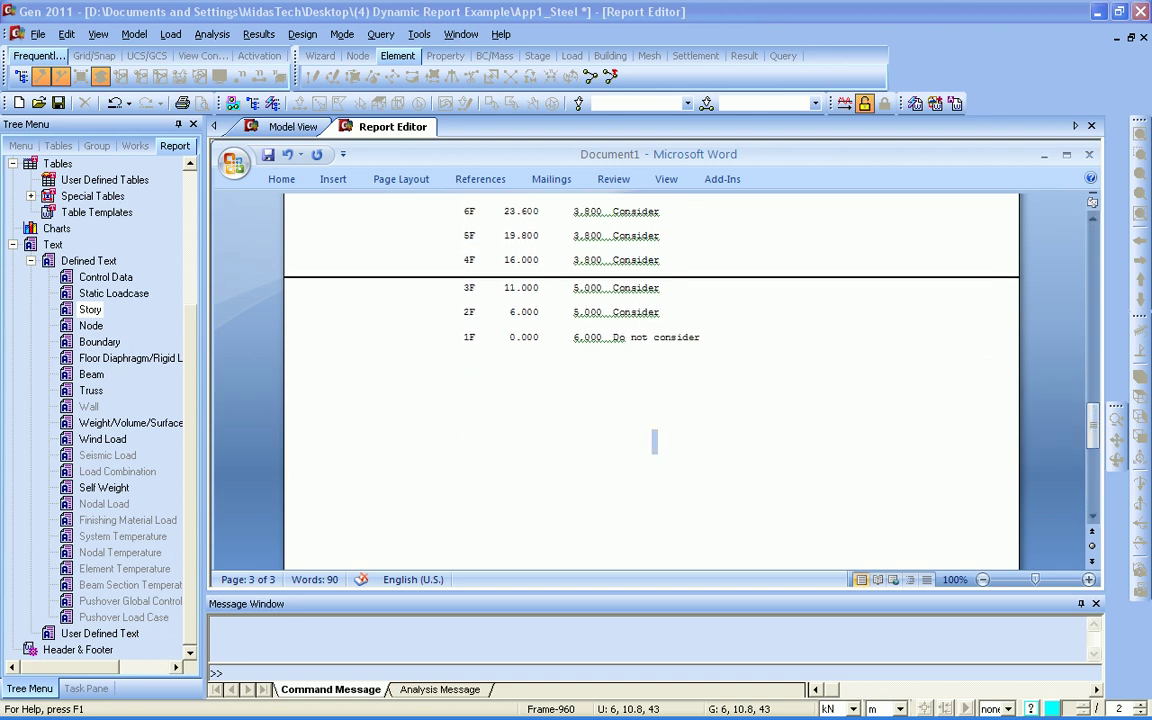
{"action": "left_click", "coordinate": [91, 391]}
{"action": "left_click_drag", "start_coordinate": [91, 391], "coordinate": [520, 400]}
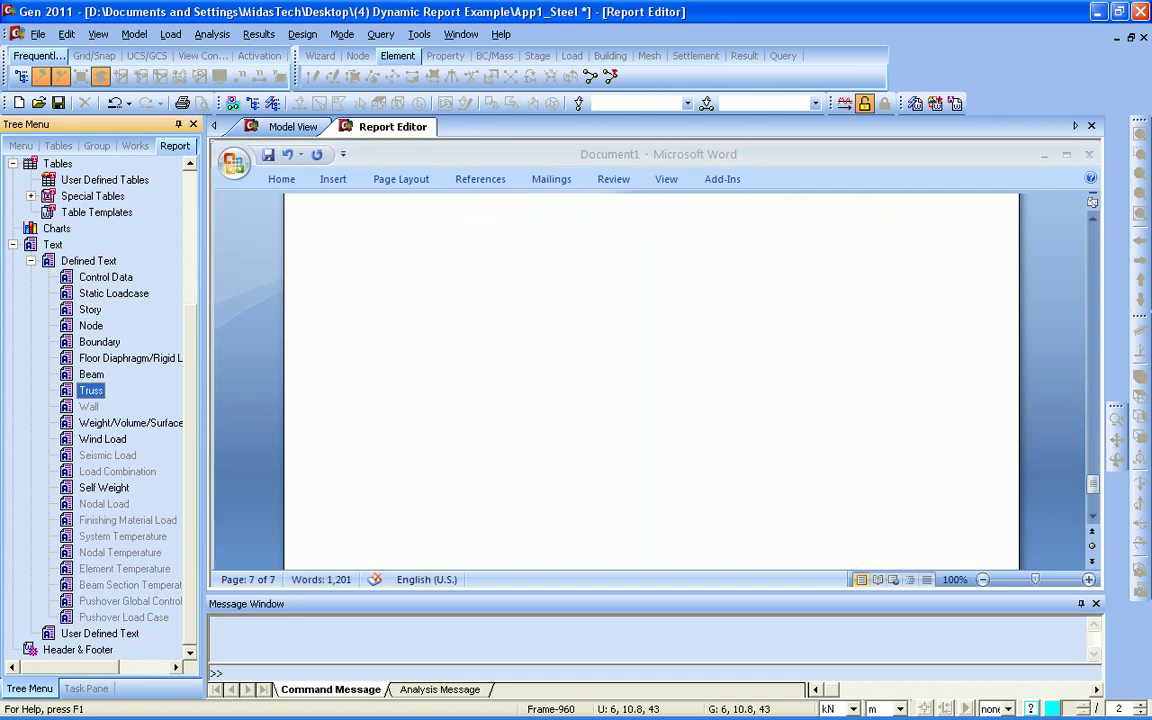
{"action": "double_click", "coordinate": [104, 488]}
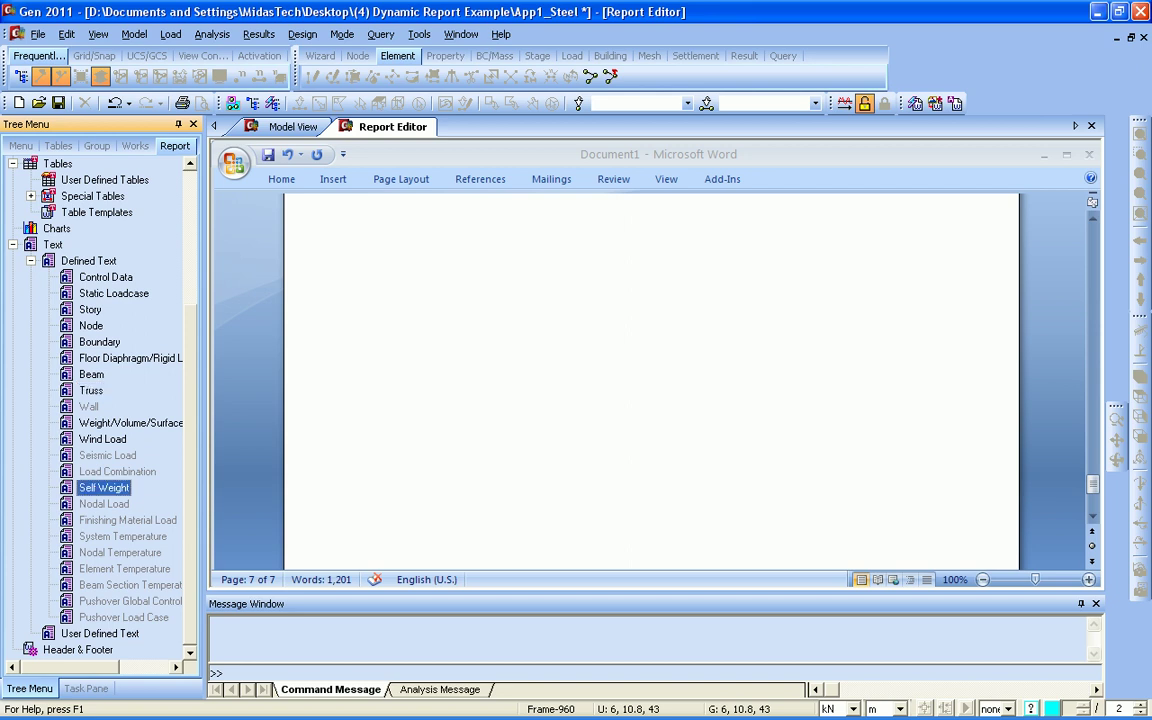
{"action": "left_click_drag", "start_coordinate": [1093, 484], "coordinate": [1093, 230]}
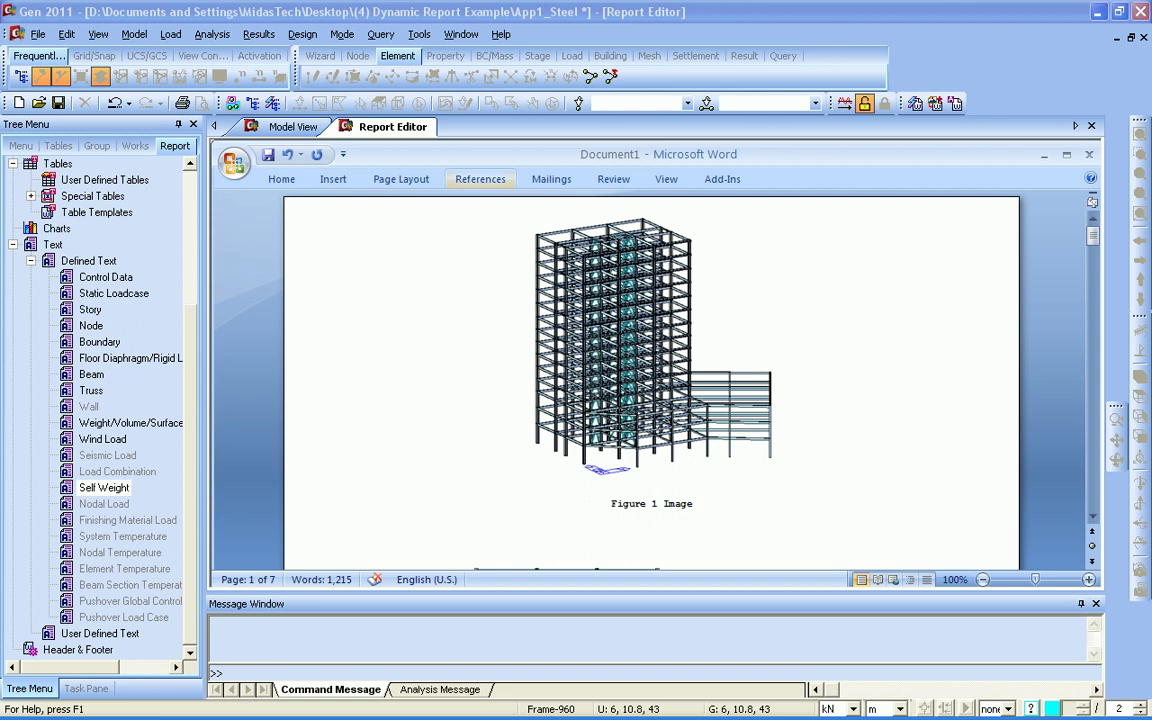
Step: Show the model in top view and delete the angled wing beside the rectangular tower
{"action": "left_click", "coordinate": [293, 126]}
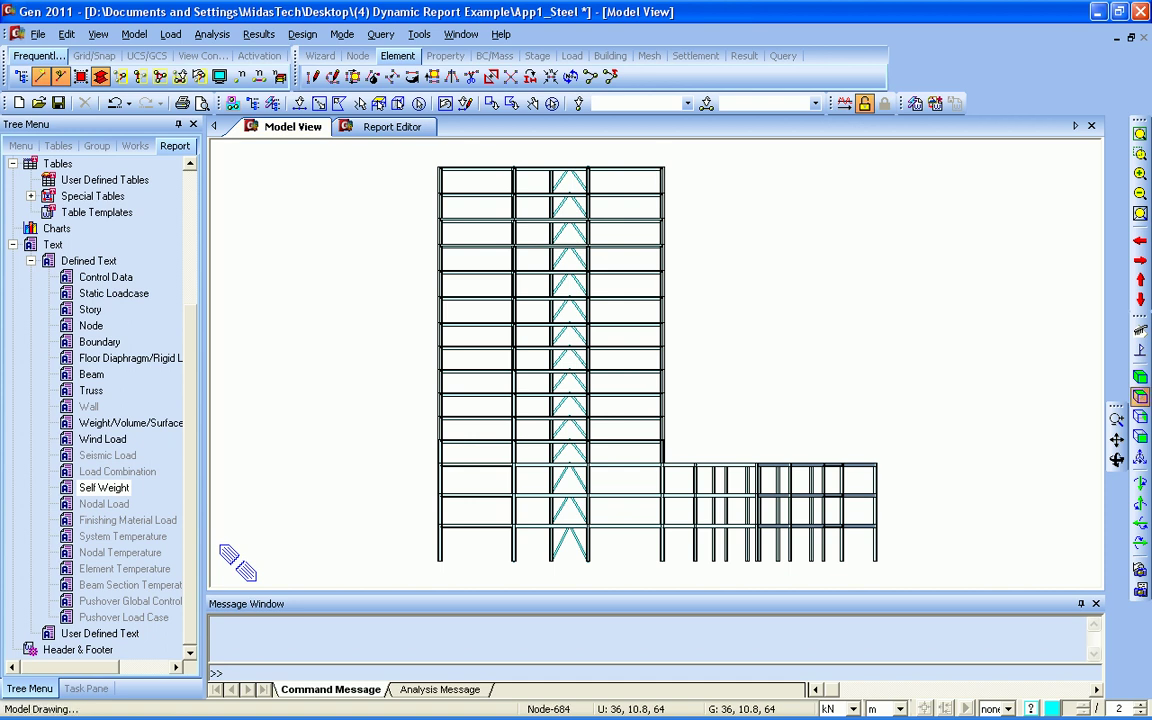
{"action": "left_click", "coordinate": [1140, 397]}
{"action": "left_click", "coordinate": [299, 103]}
{"action": "left_click_drag", "start_coordinate": [714, 183], "coordinate": [694, 167]}
{"action": "key", "text": "Delete"}
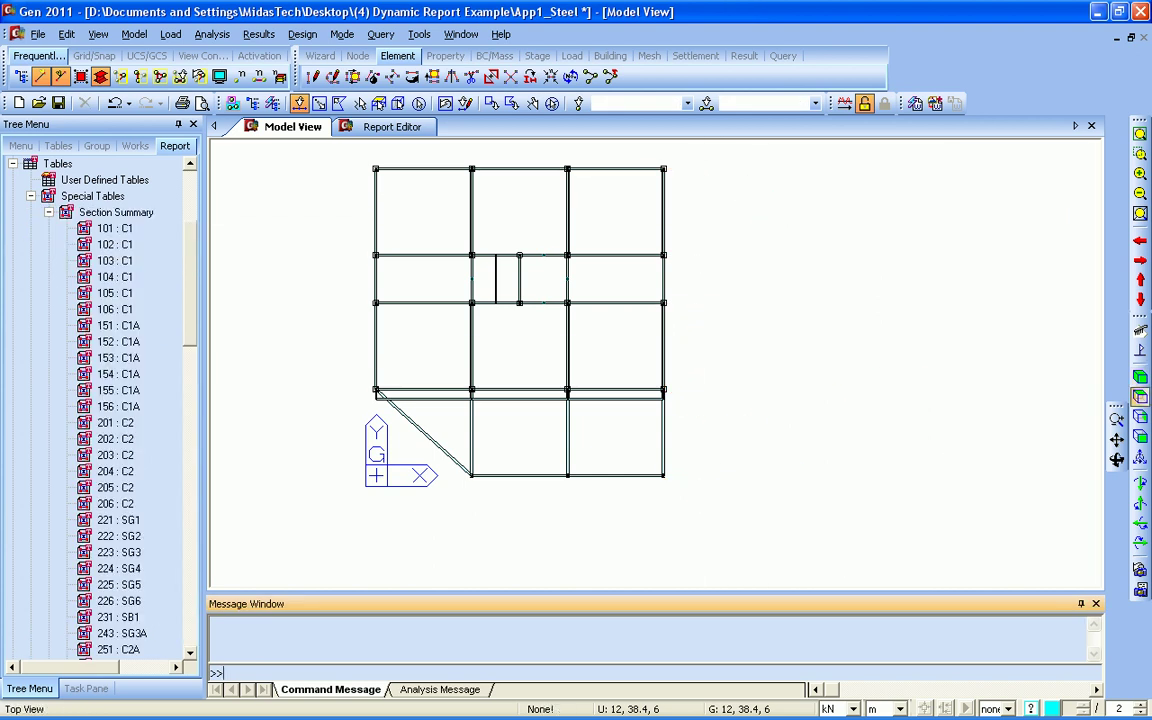
Step: Select the top eight storeys of the tower in elevation view and delete them
{"action": "left_click", "coordinate": [1140, 437]}
{"action": "left_click_drag", "start_coordinate": [873, 355], "coordinate": [456, 143]}
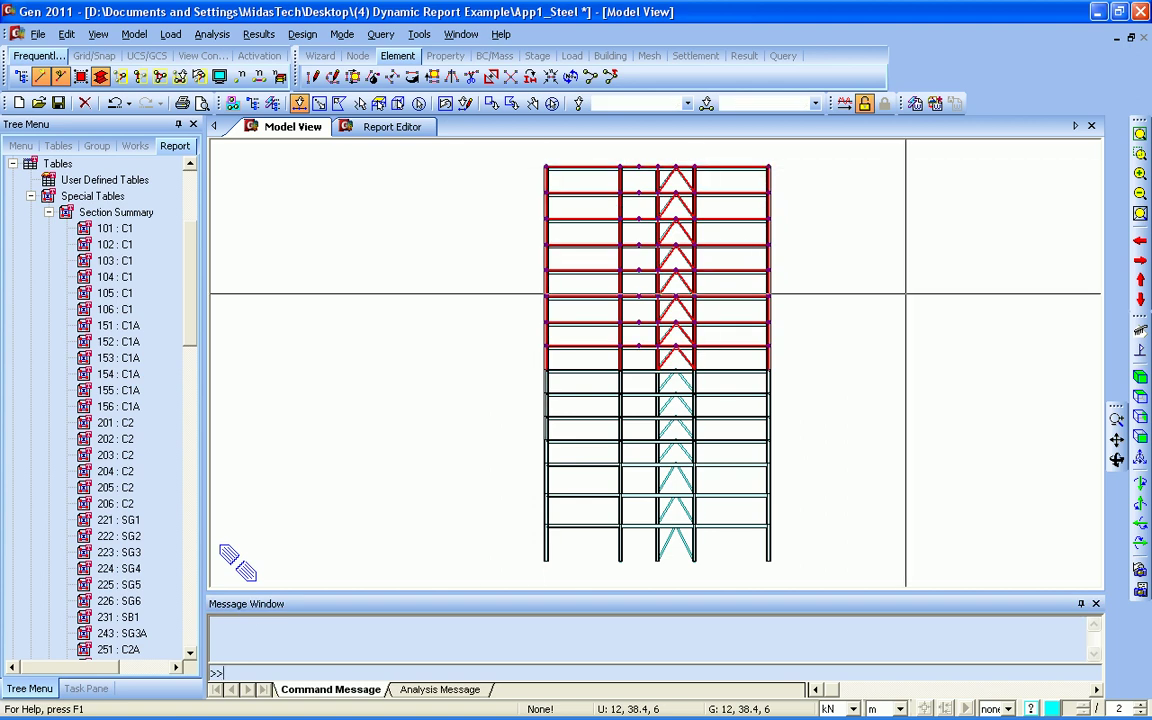
{"action": "key", "text": "Delete"}
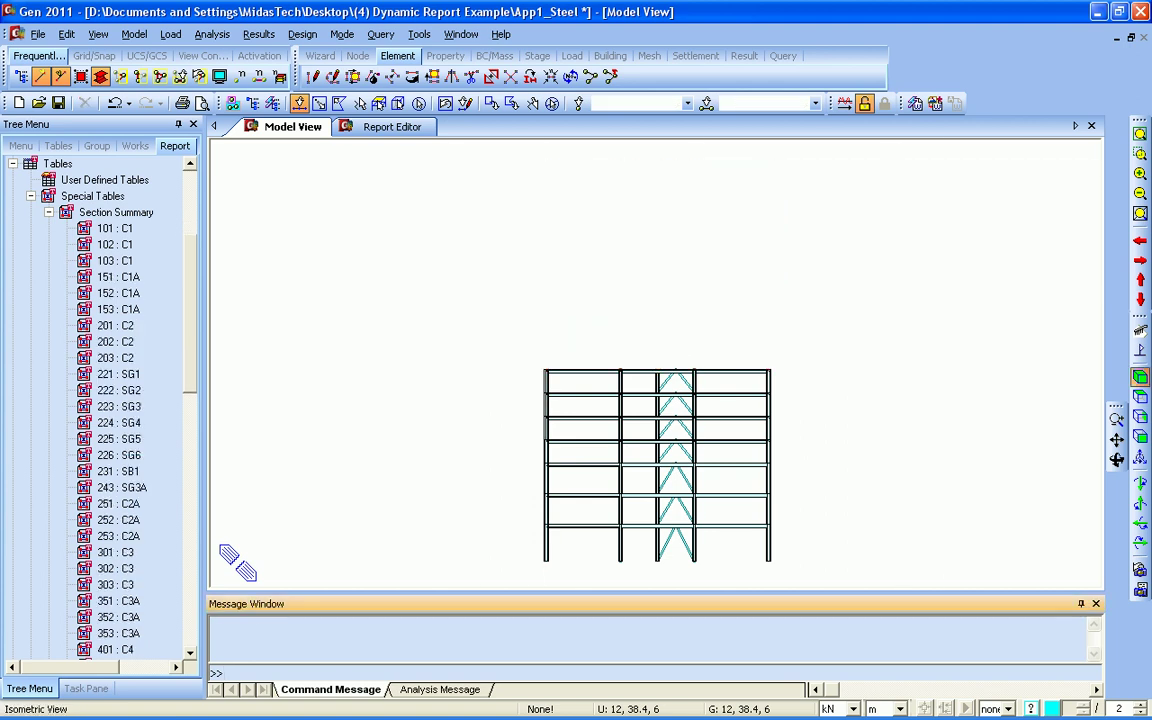
Step: Restore the isometric view of the reduced model and capture it as a dynamic report image named Image3
{"action": "left_click", "coordinate": [1140, 377]}
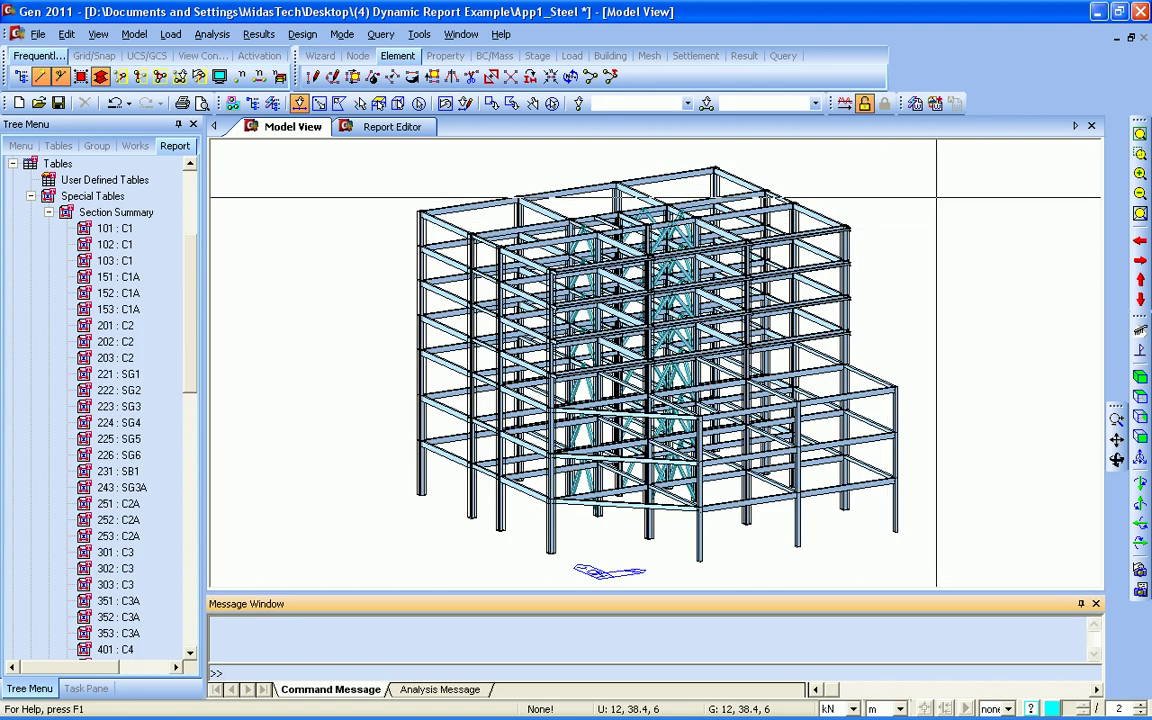
{"action": "left_click", "coordinate": [934, 103]}
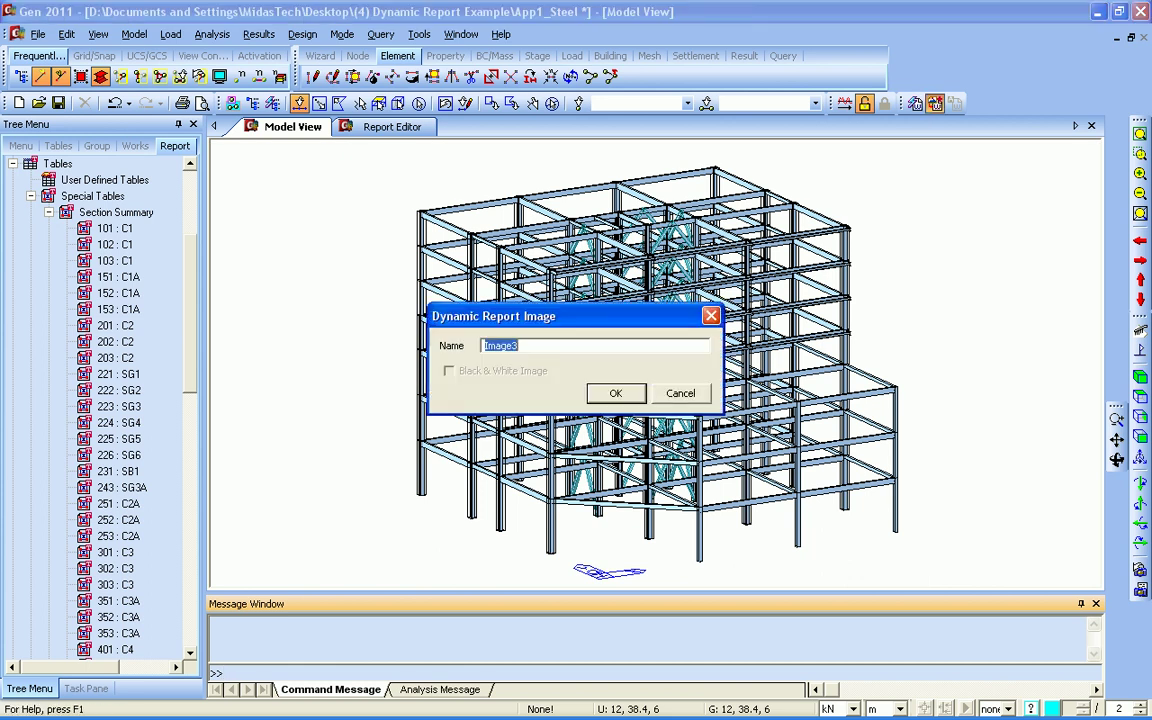
{"action": "key", "text": "Return"}
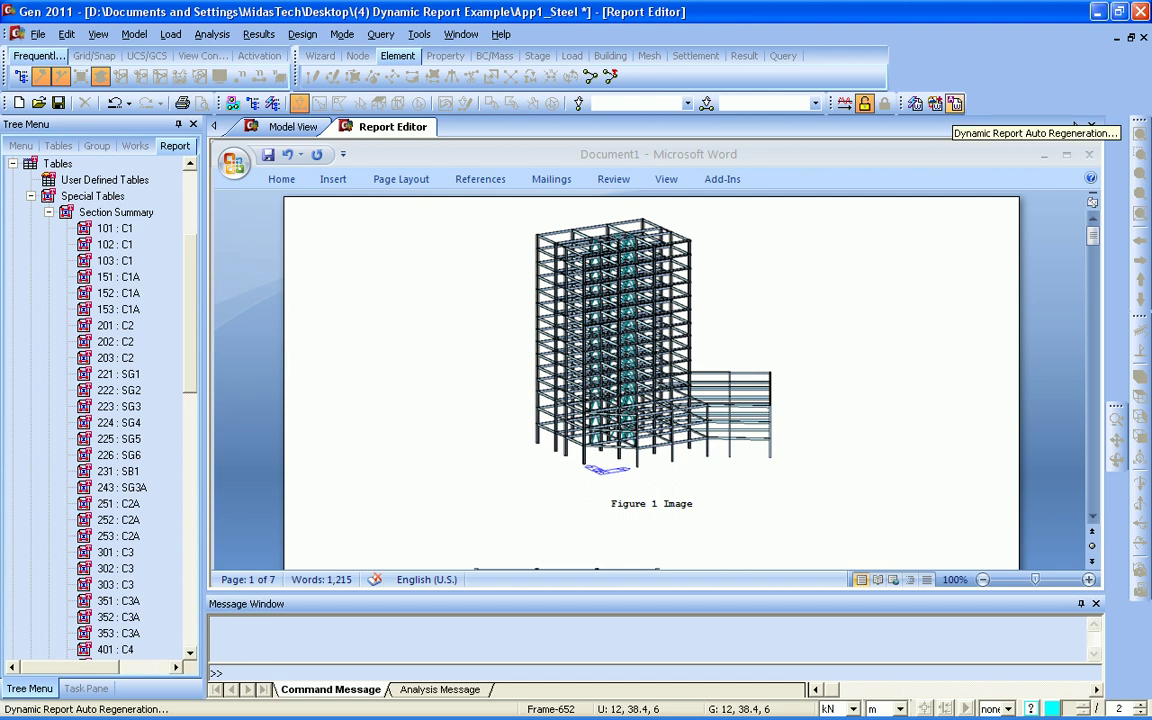
Step: Auto-regenerate Figure 1 Image, Figure 2 Image1 and Figure 3 Image2 in the report and review the updated figures
{"action": "left_click", "coordinate": [955, 103]}
{"action": "left_click", "coordinate": [56, 109]}
{"action": "left_click", "coordinate": [56, 124]}
{"action": "left_click", "coordinate": [56, 140]}
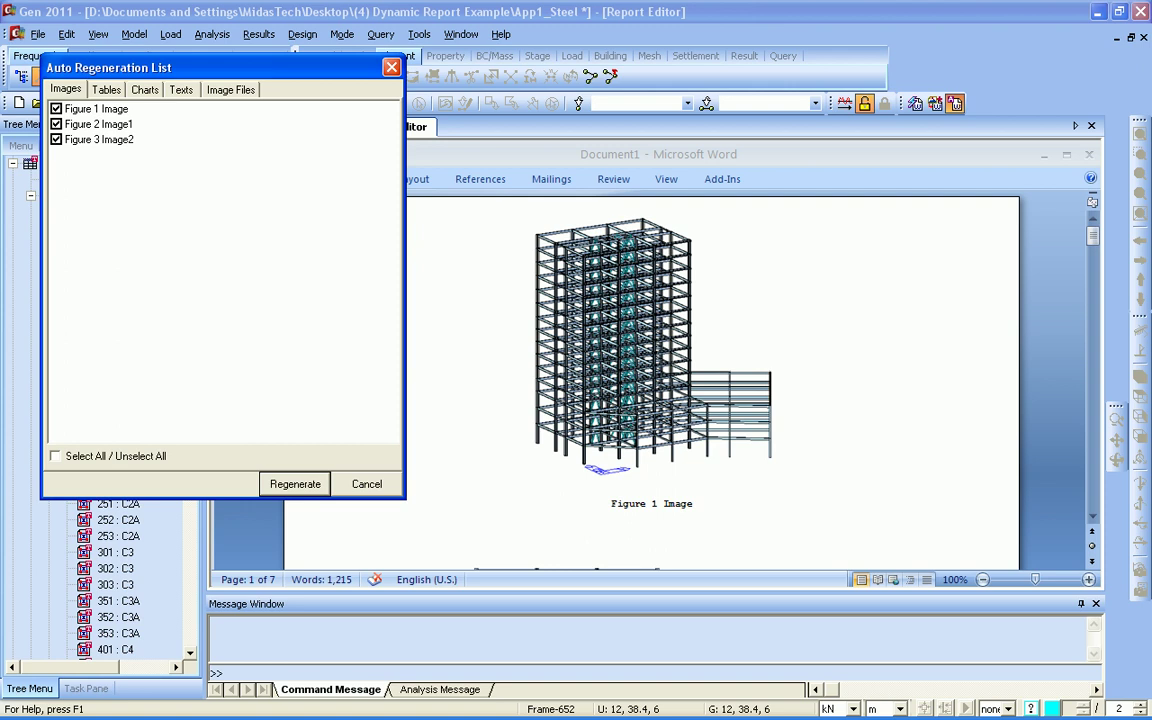
{"action": "left_click", "coordinate": [295, 484]}
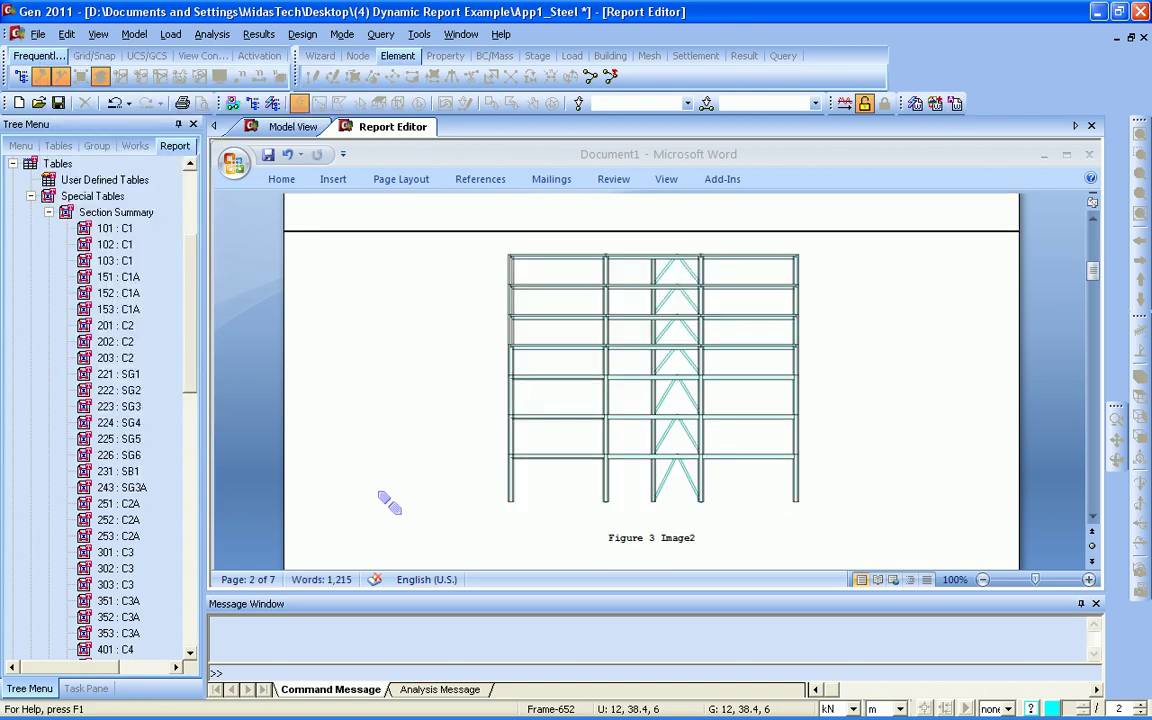
{"action": "left_click_drag", "start_coordinate": [1093, 272], "coordinate": [1093, 237]}
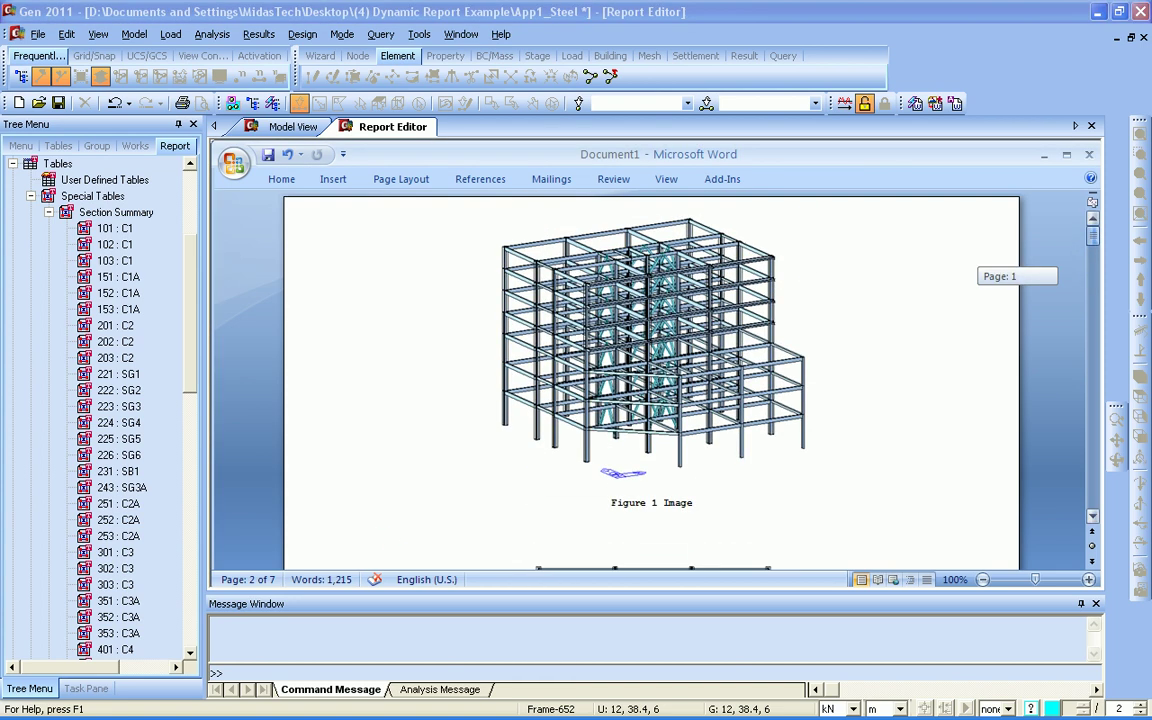
{"action": "left_click_drag", "start_coordinate": [1093, 237], "coordinate": [1093, 270]}
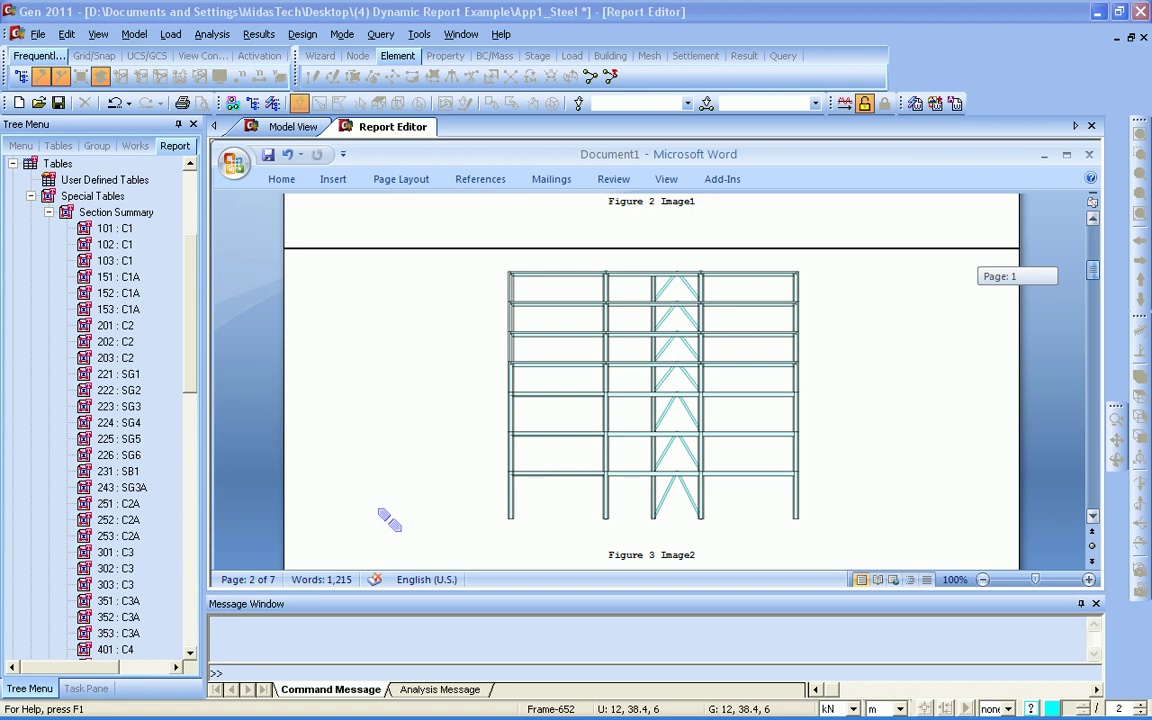